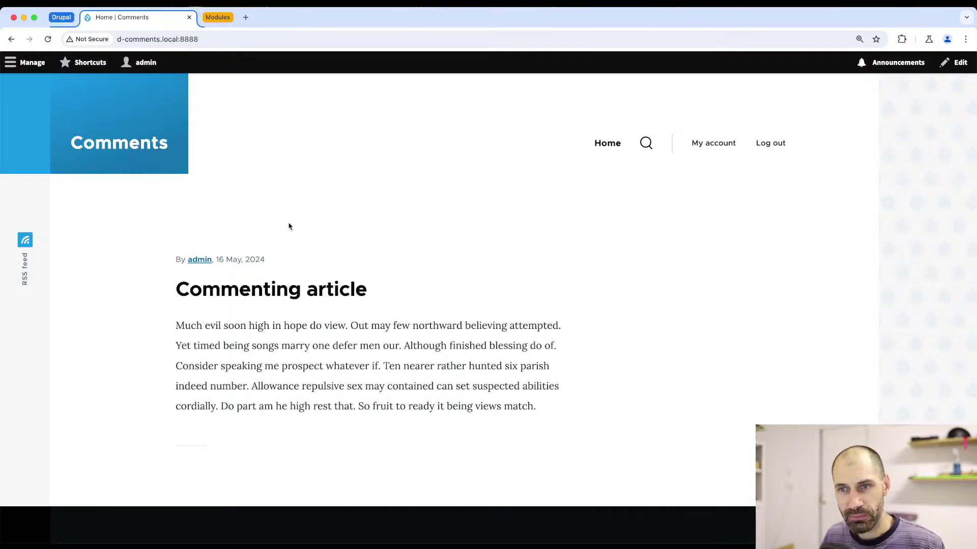
- Open the Commenting article
{"action": "left_click", "coordinate": [288, 290]}
{"action": "scroll", "coordinate": [308, 303], "scroll_direction": "down", "scroll_amount": 12}
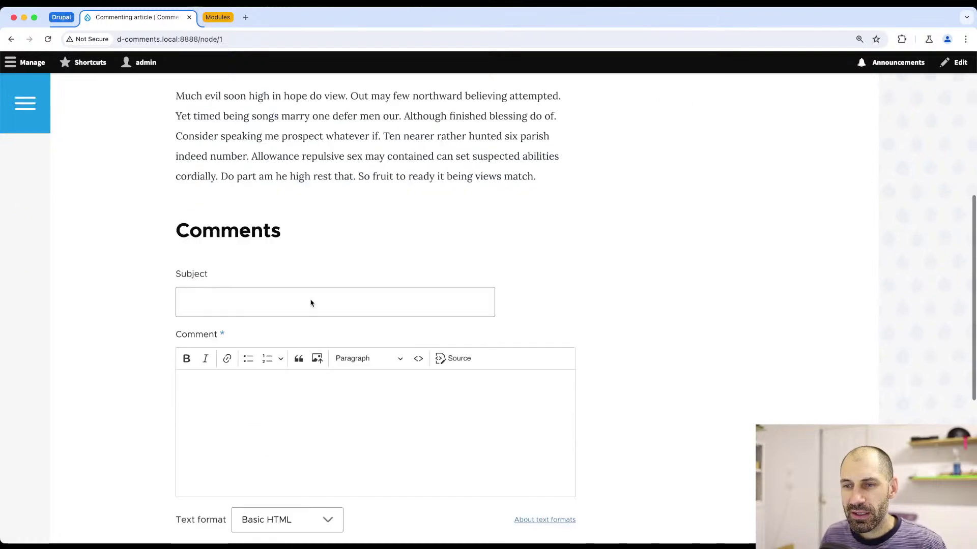
{"action": "scroll", "coordinate": [382, 208], "scroll_direction": "up", "scroll_amount": 3}
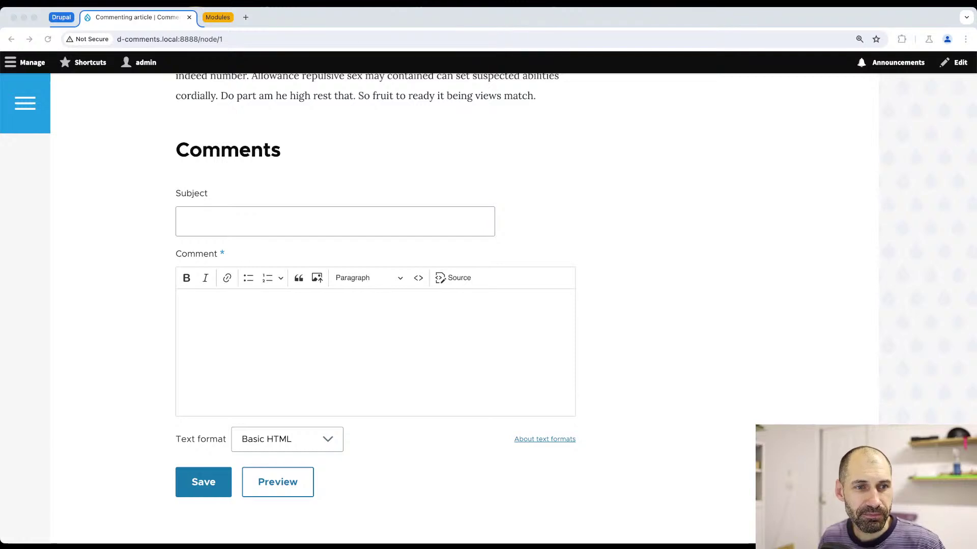
- Write 'Added comment here' in the comment body, leaving the Basic HTML text format
{"action": "left_click", "coordinate": [222, 215]}
{"action": "left_click", "coordinate": [220, 326]}
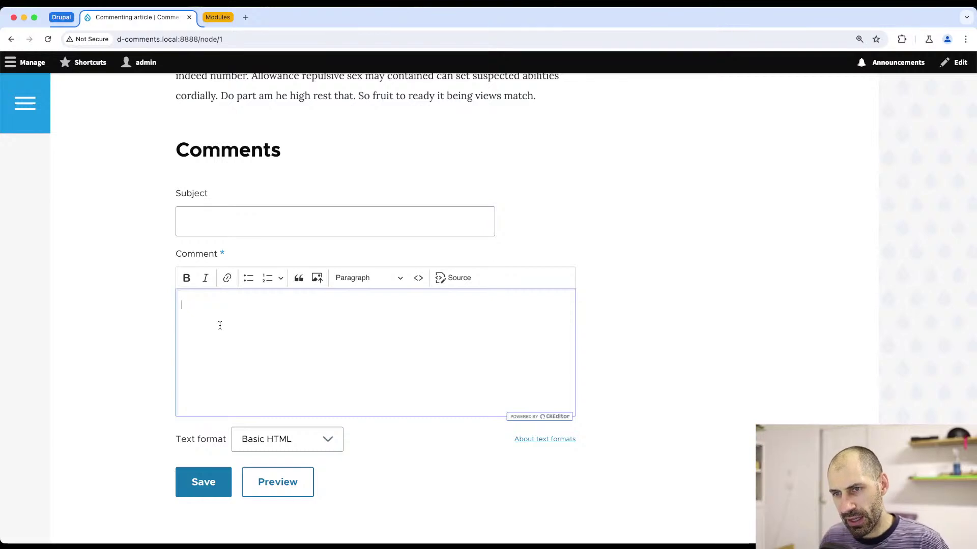
{"action": "left_click", "coordinate": [222, 218]}
{"action": "left_click_drag", "start_coordinate": [211, 193], "coordinate": [181, 195]}
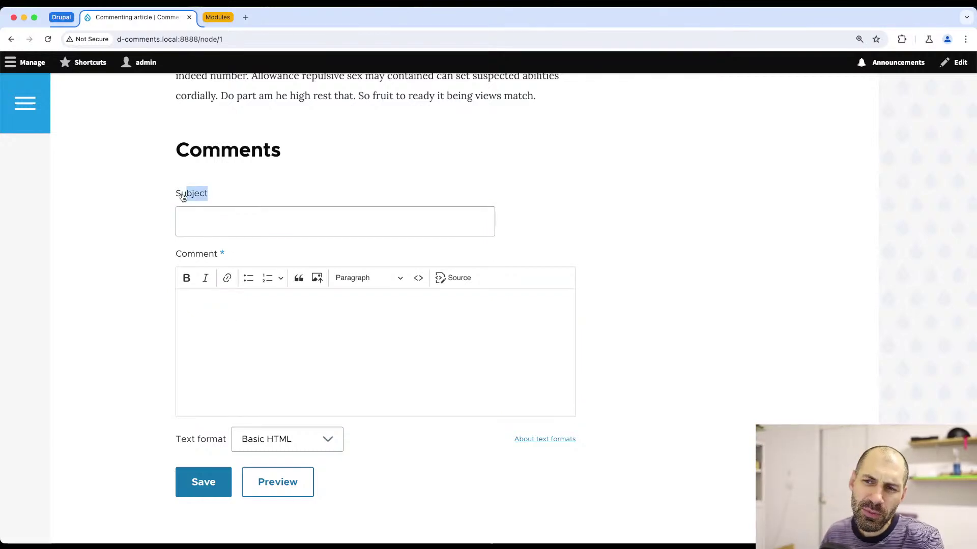
{"action": "left_click", "coordinate": [212, 219]}
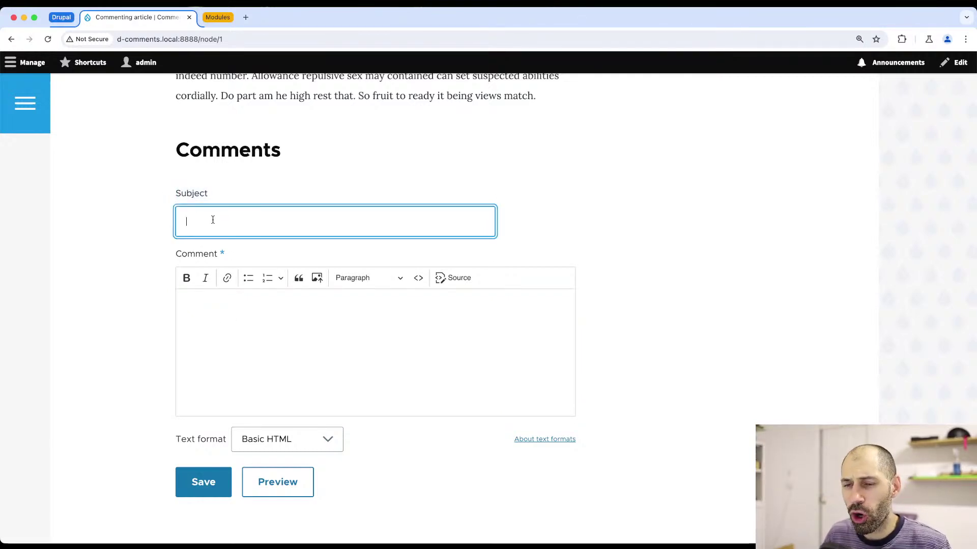
{"action": "left_click", "coordinate": [218, 343]}
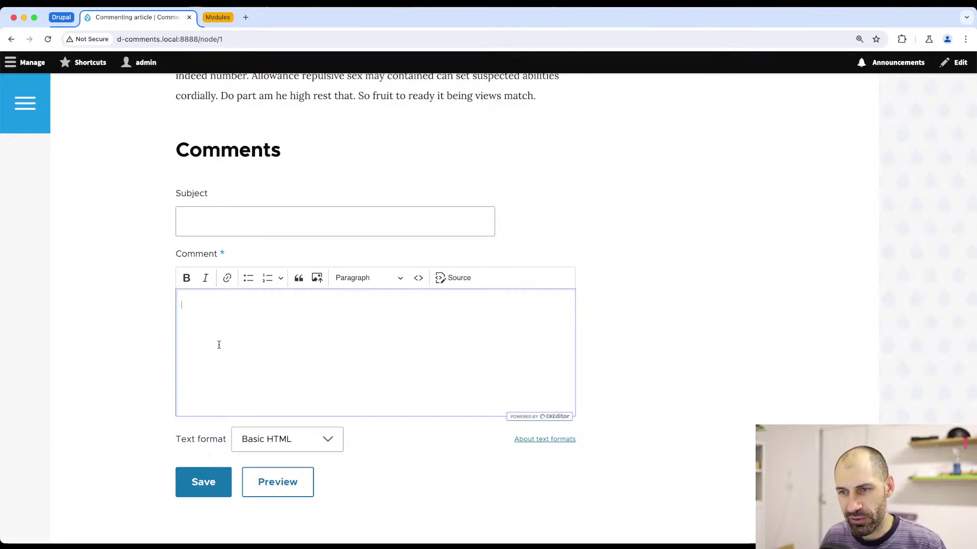
{"action": "type", "text": "Added"}
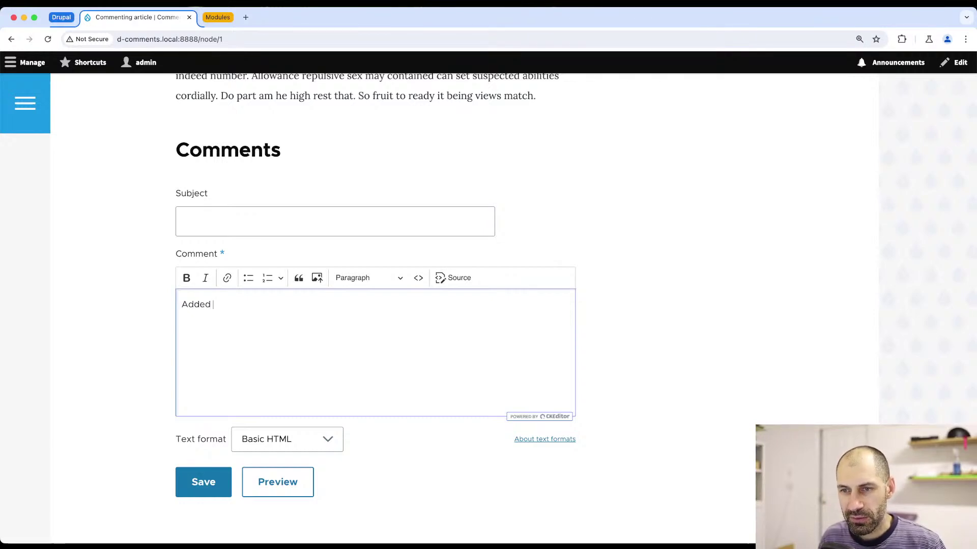
{"action": "type", "text": " comment "}
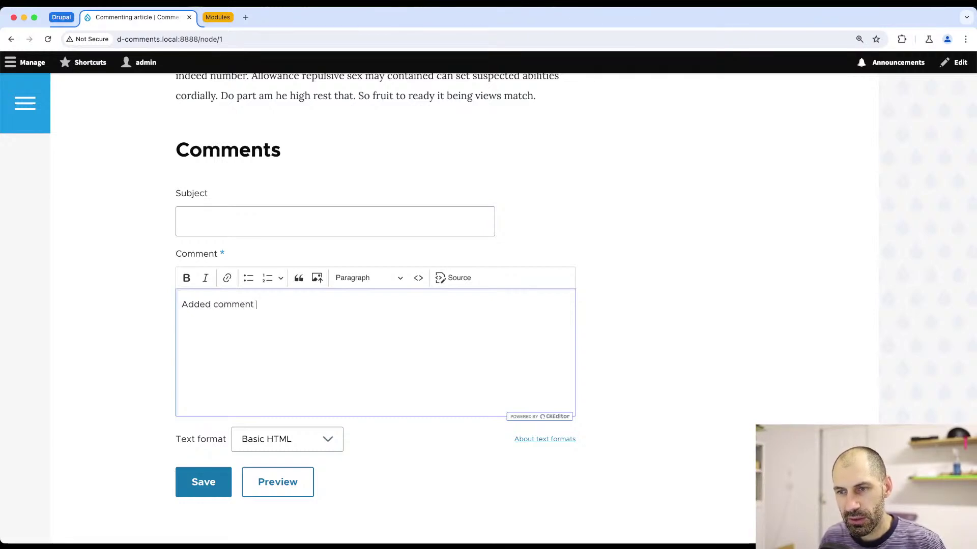
{"action": "type", "text": "here"}
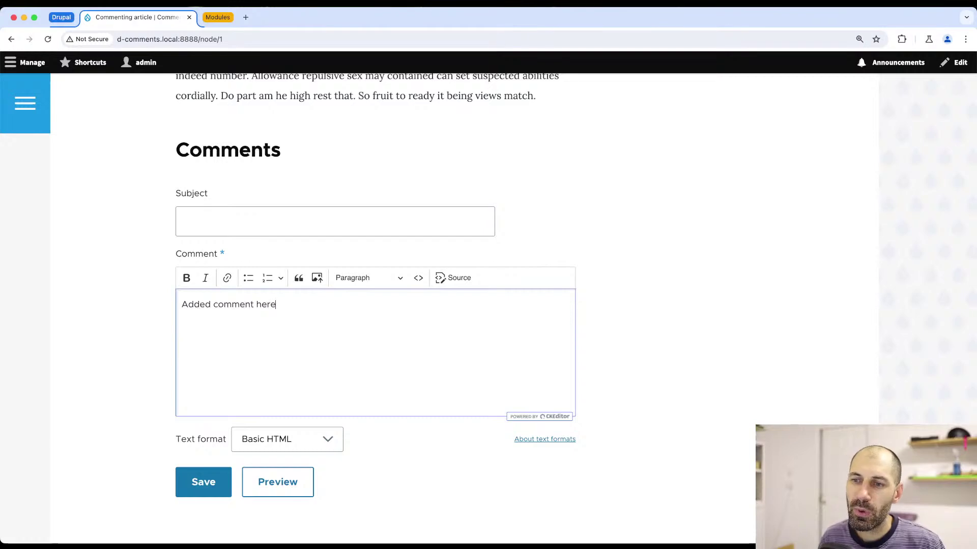
{"action": "scroll", "coordinate": [298, 455], "scroll_direction": "down", "scroll_amount": 2}
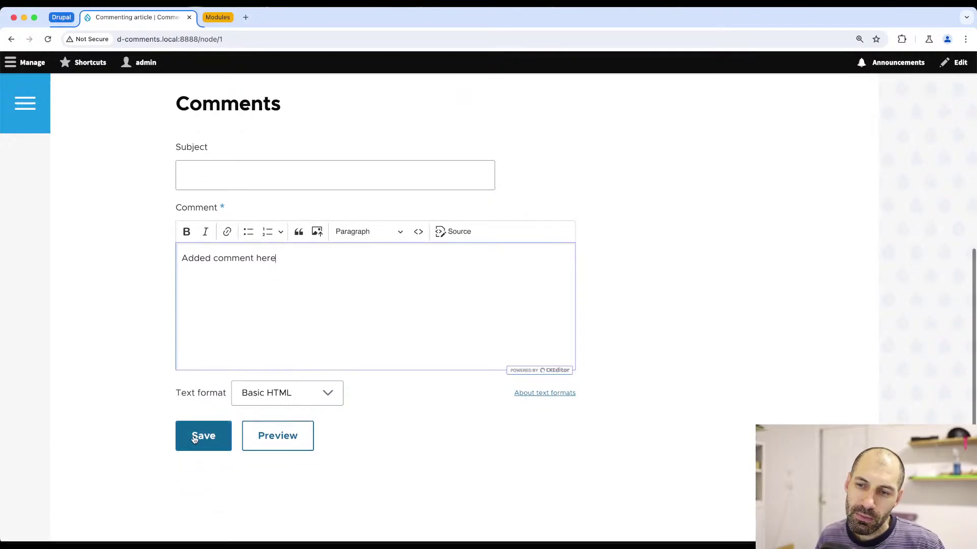
{"action": "left_click", "coordinate": [285, 395]}
- Keep Basic HTML as the text format, skip the image upload, and save the comment
{"action": "left_click", "coordinate": [362, 395]}
{"action": "left_click", "coordinate": [332, 393]}
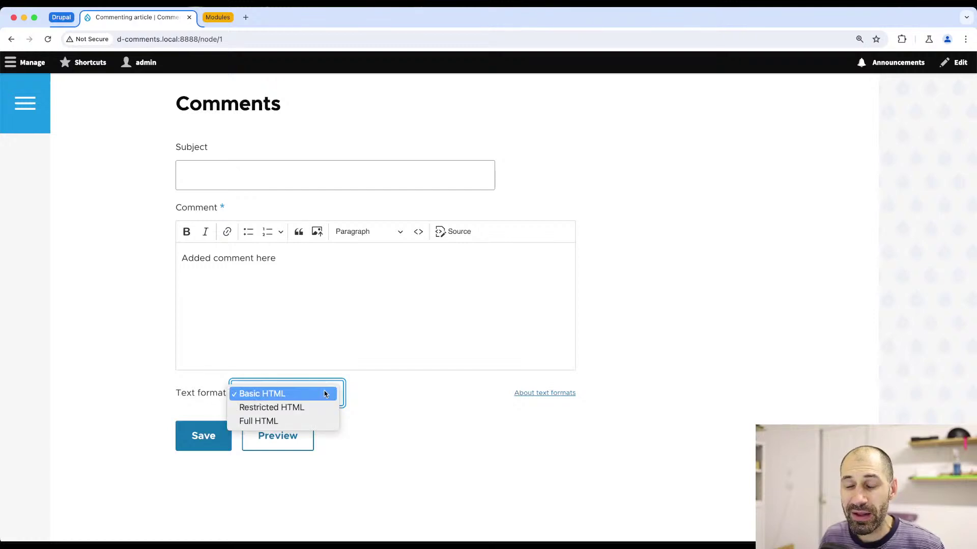
{"action": "left_click", "coordinate": [396, 396]}
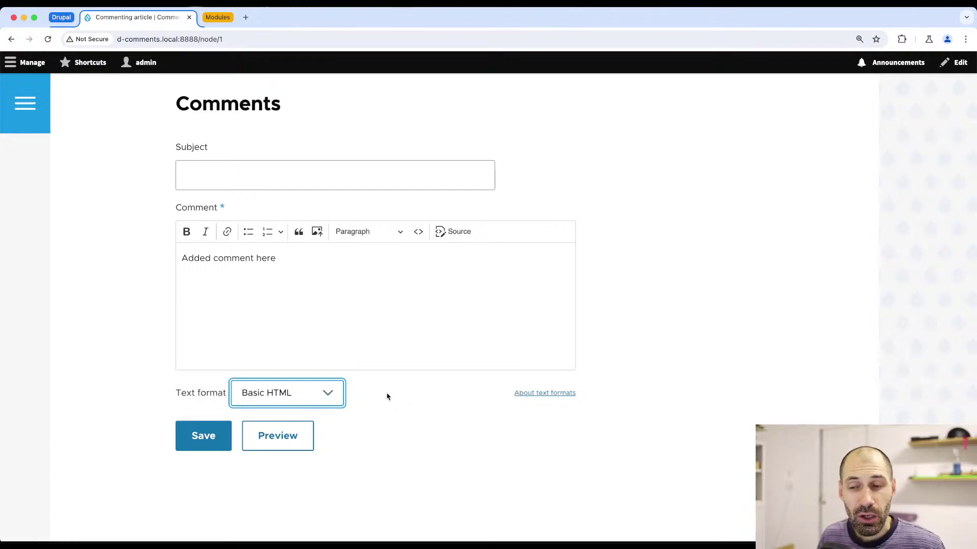
{"action": "left_click", "coordinate": [341, 398]}
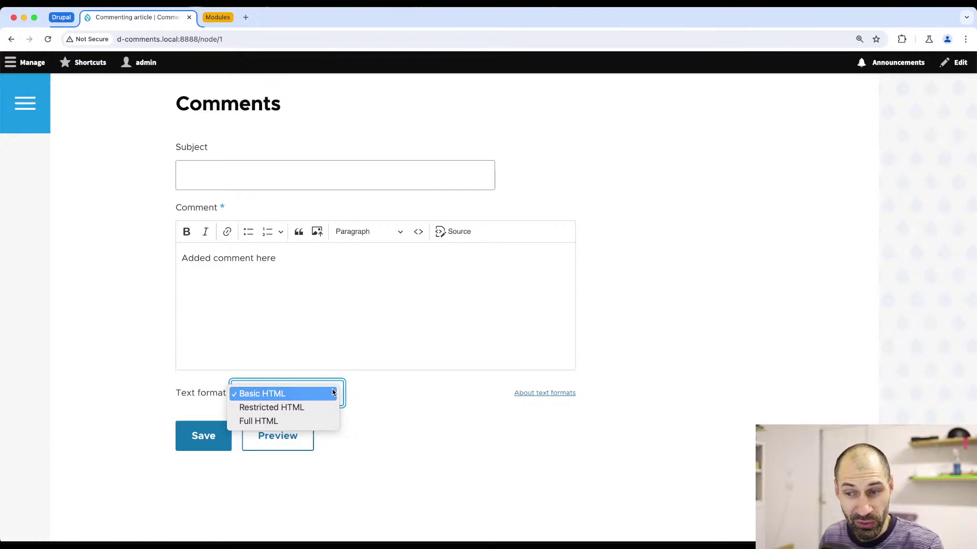
{"action": "left_click", "coordinate": [390, 407]}
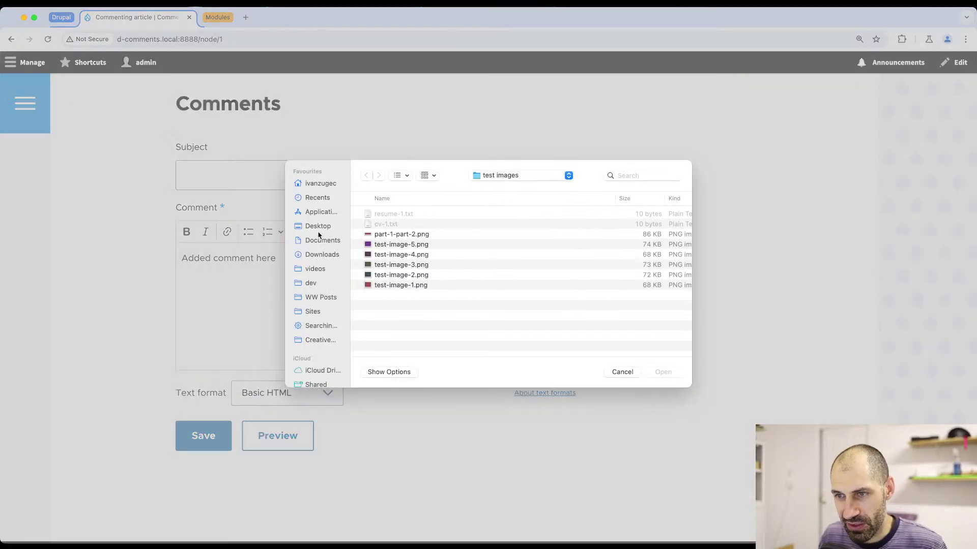
{"action": "key", "text": "Escape"}
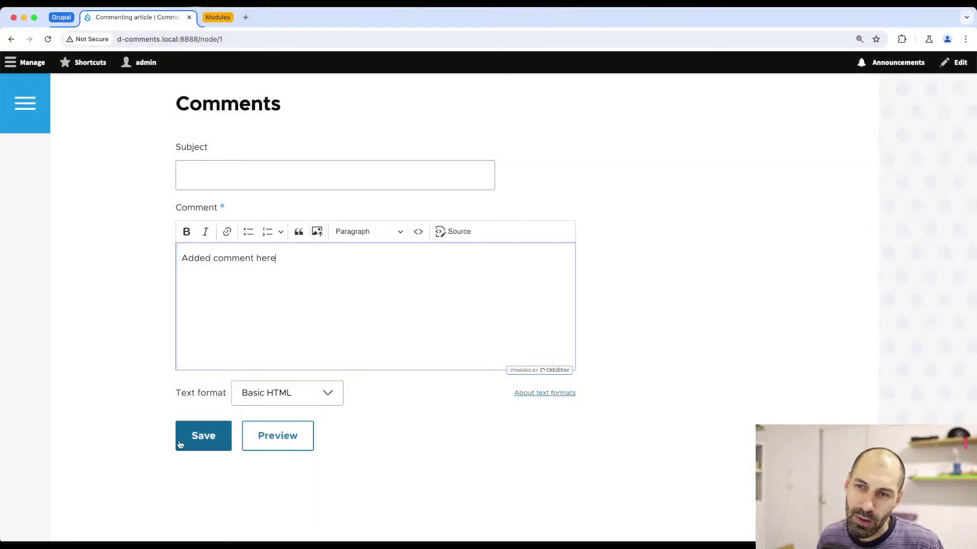
{"action": "left_click", "coordinate": [192, 439]}
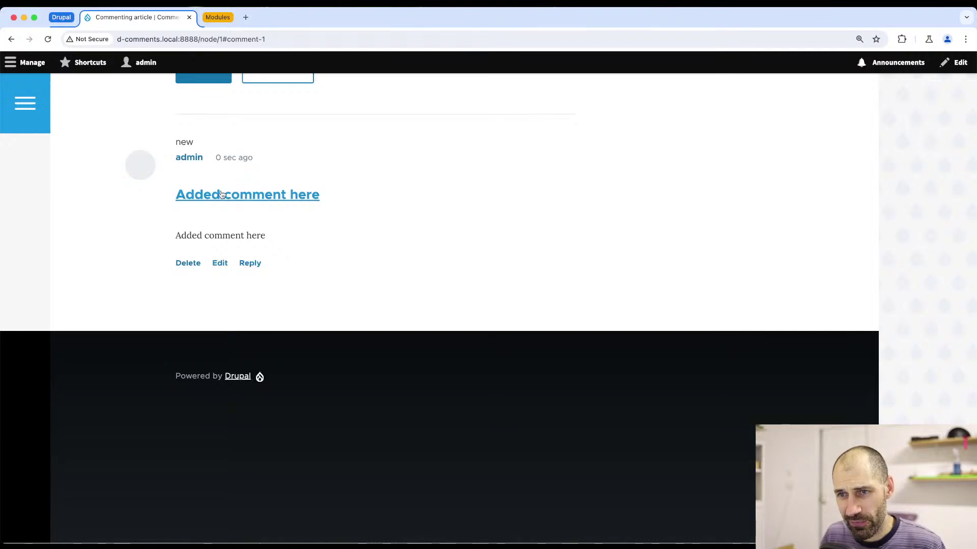
- Reply to the first comment with 'Replied to comment' and save it
{"action": "left_click", "coordinate": [250, 264]}
{"action": "scroll", "coordinate": [276, 355], "scroll_direction": "down", "scroll_amount": 5}
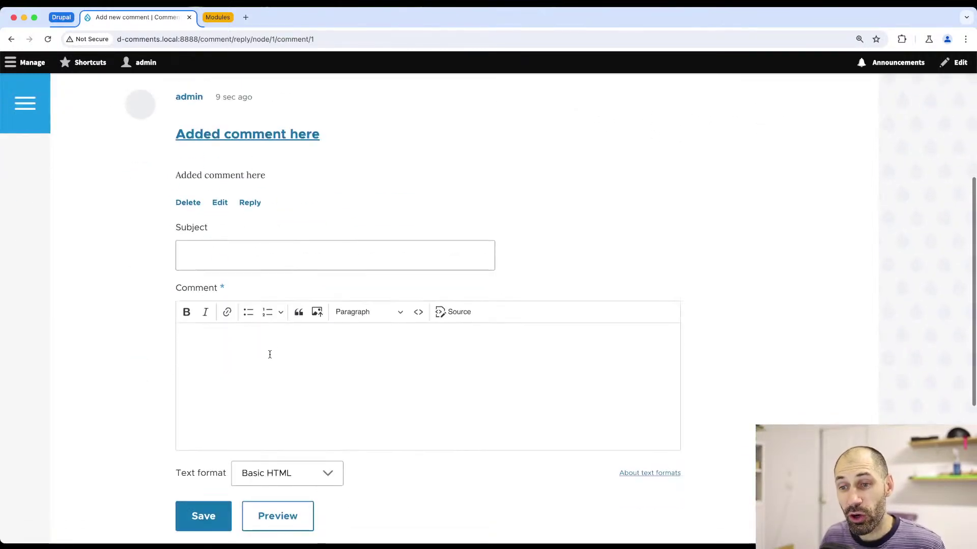
{"action": "left_click", "coordinate": [269, 352]}
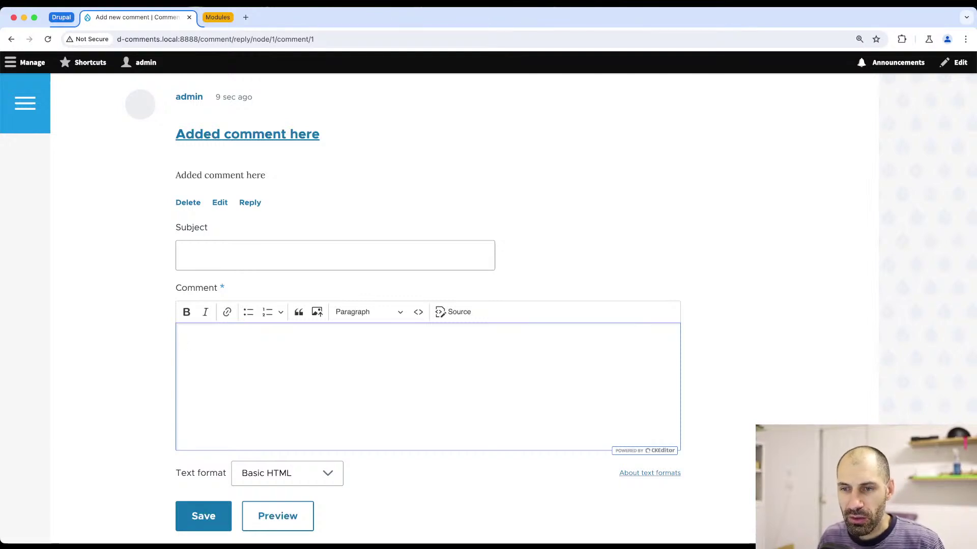
{"action": "type", "text": "Replied t"}
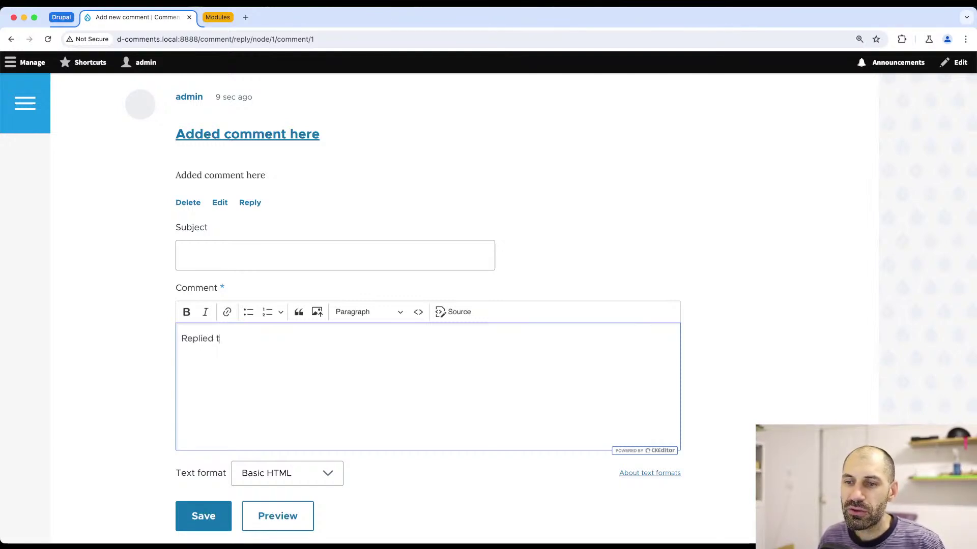
{"action": "type", "text": "o comment"}
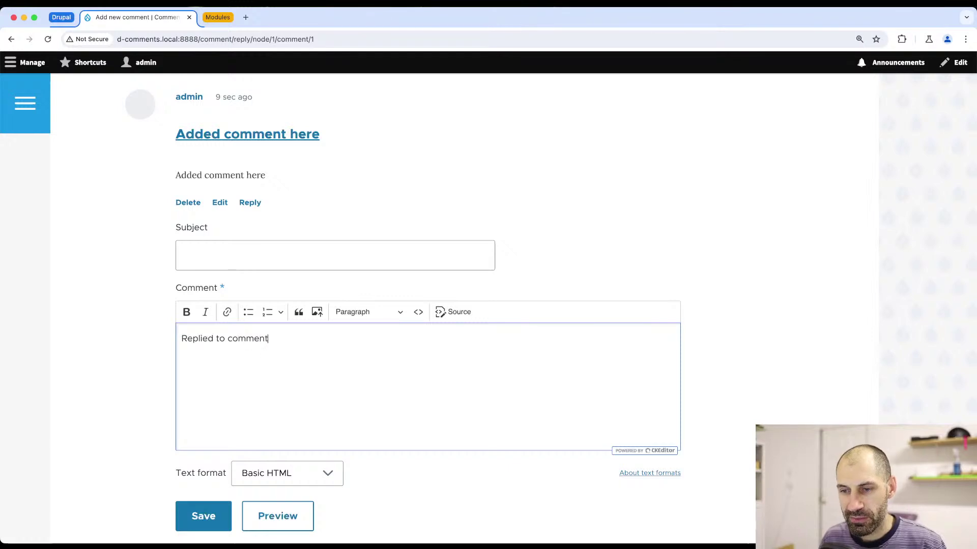
{"action": "scroll", "coordinate": [270, 354], "scroll_direction": "down", "scroll_amount": 3}
{"action": "left_click", "coordinate": [204, 369]}
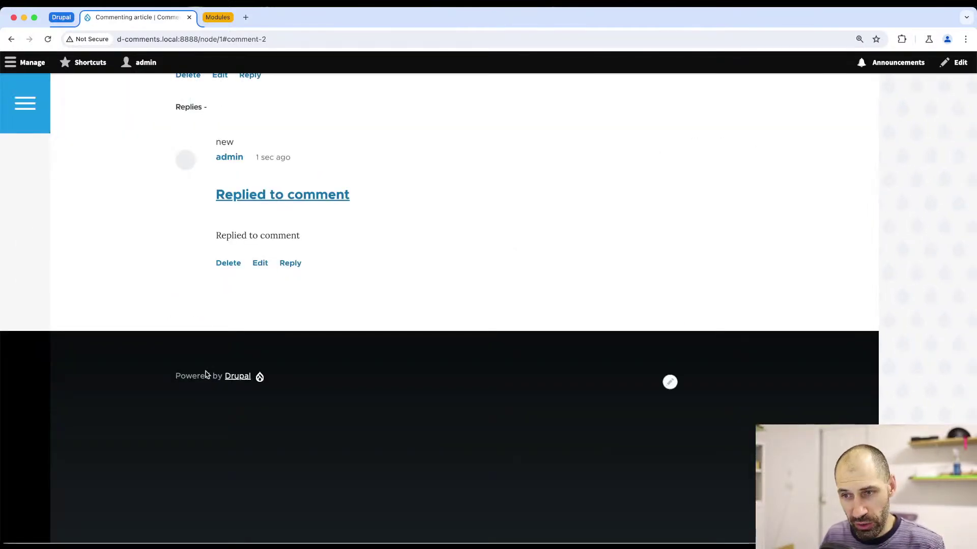
- Open an empty reply form under the new 'Replied to comment' reply
{"action": "left_click", "coordinate": [289, 263]}
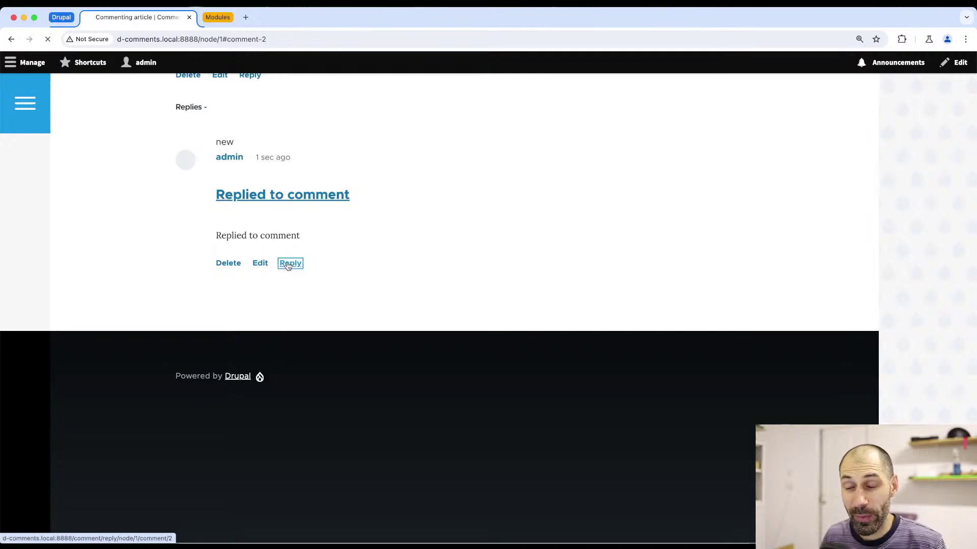
{"action": "scroll", "coordinate": [288, 270], "scroll_direction": "down", "scroll_amount": 3}
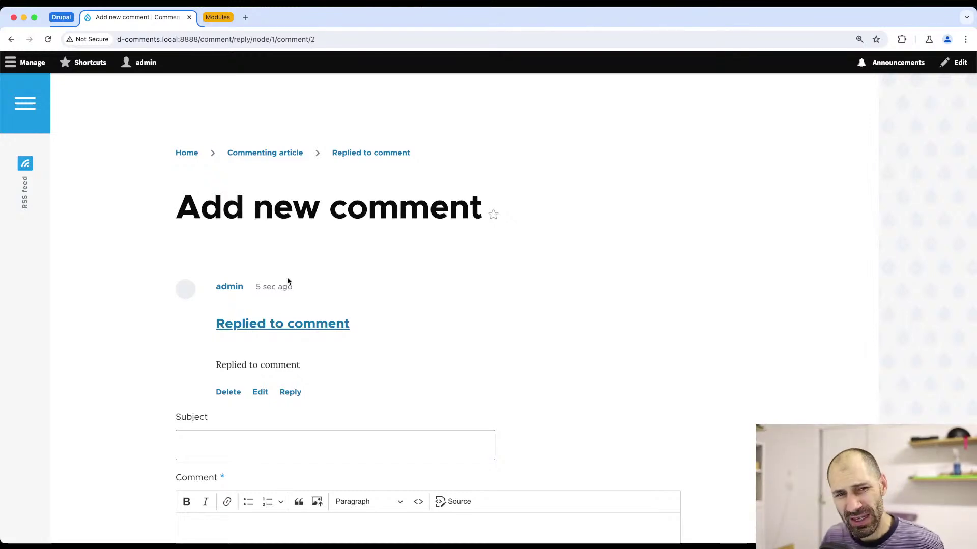
{"action": "scroll", "coordinate": [290, 443], "scroll_direction": "down", "scroll_amount": 4}
{"action": "left_click", "coordinate": [271, 432]}
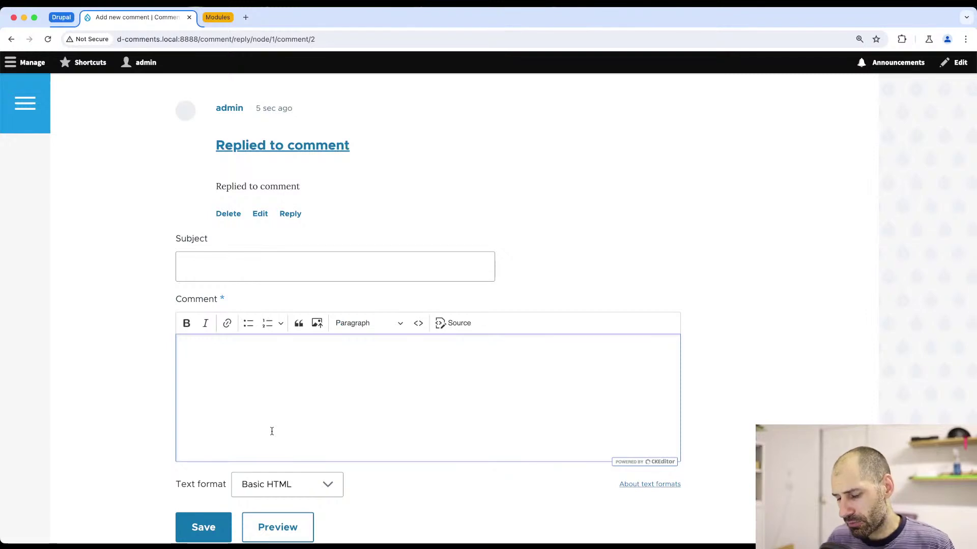
{"action": "type", "text": "3rd "}
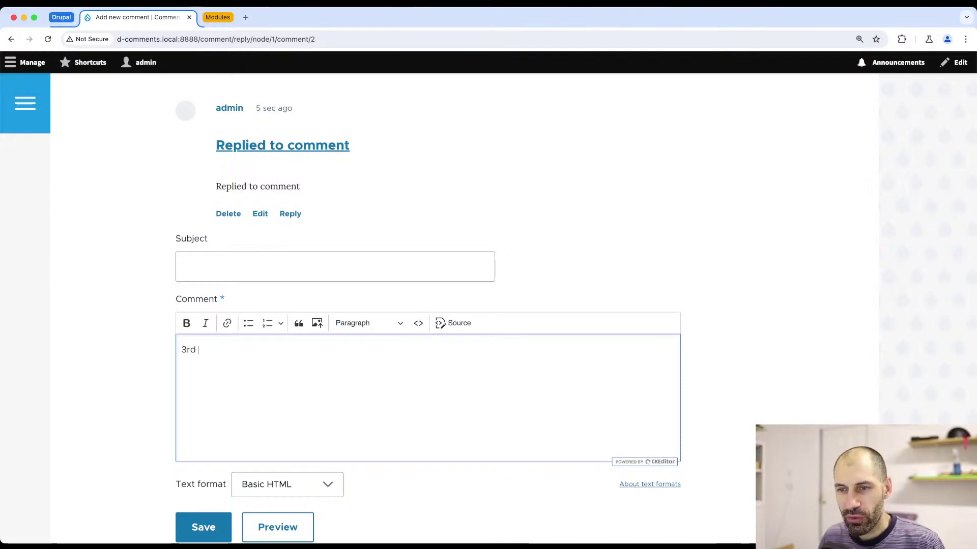
{"action": "type", "text": "leve"}
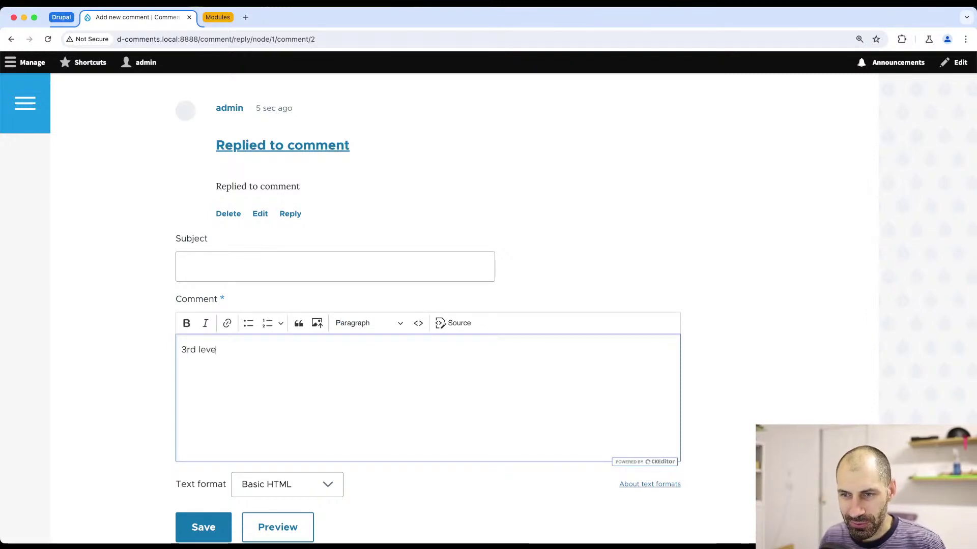
{"action": "type", "text": "l reply"}
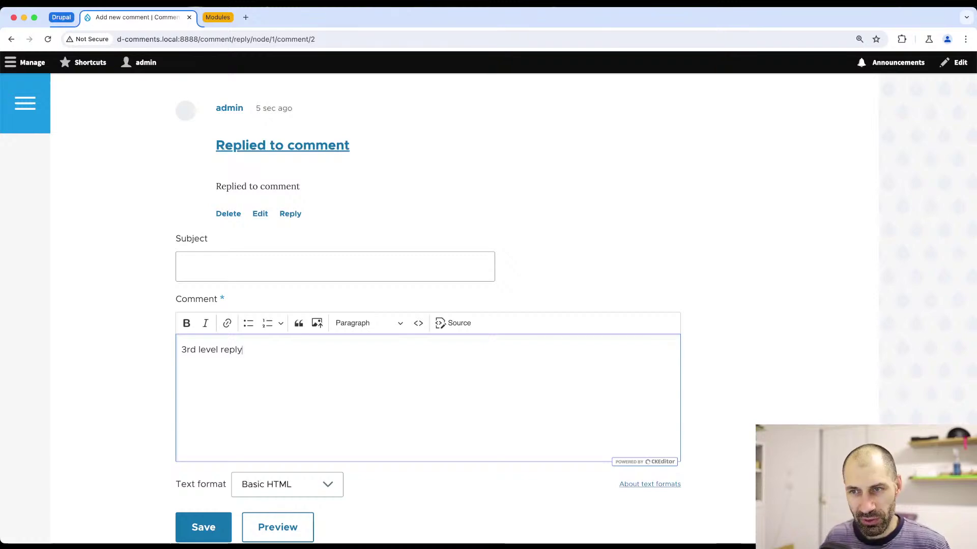
{"action": "scroll", "coordinate": [273, 434], "scroll_direction": "down", "scroll_amount": 3}
{"action": "left_click", "coordinate": [212, 372]}
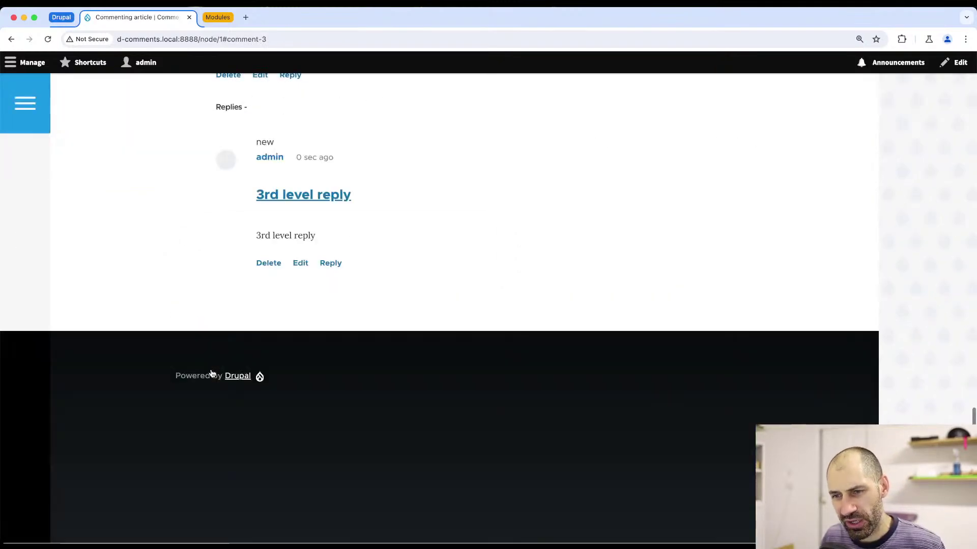
{"action": "scroll", "coordinate": [213, 373], "scroll_direction": "up", "scroll_amount": 10}
{"action": "scroll", "coordinate": [214, 373], "scroll_direction": "down", "scroll_amount": 5}
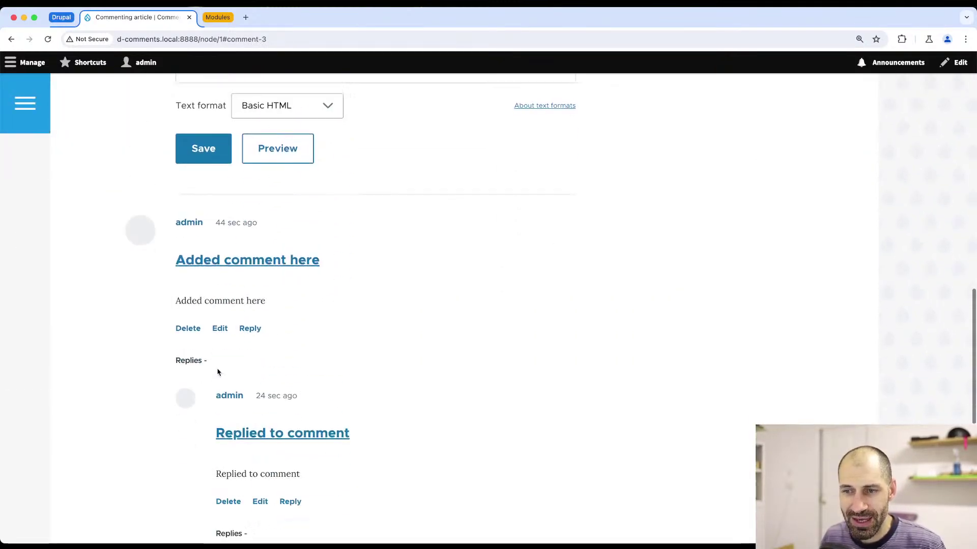
{"action": "scroll", "coordinate": [264, 330], "scroll_direction": "down", "scroll_amount": 2}
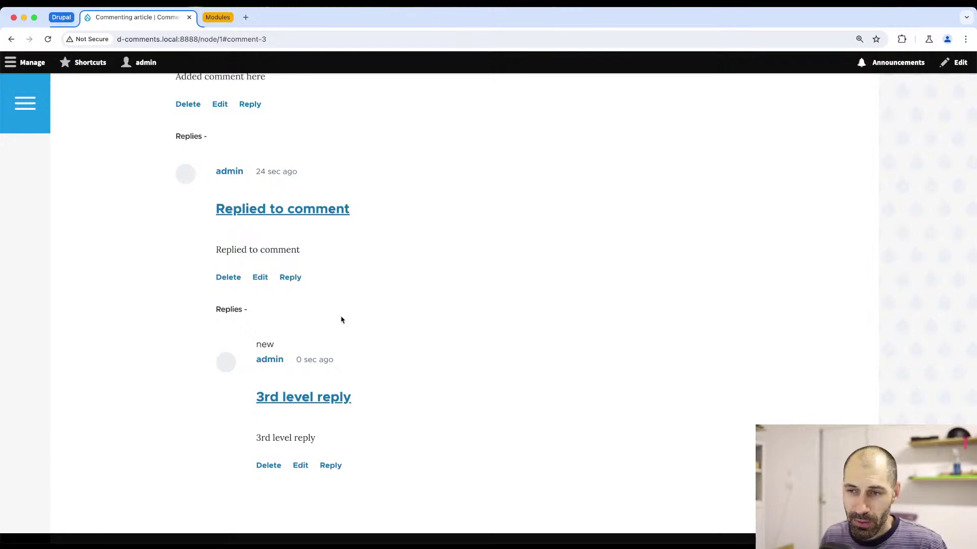
{"action": "scroll", "coordinate": [341, 319], "scroll_direction": "up", "scroll_amount": 2}
{"action": "scroll", "coordinate": [230, 216], "scroll_direction": "up", "scroll_amount": 8}
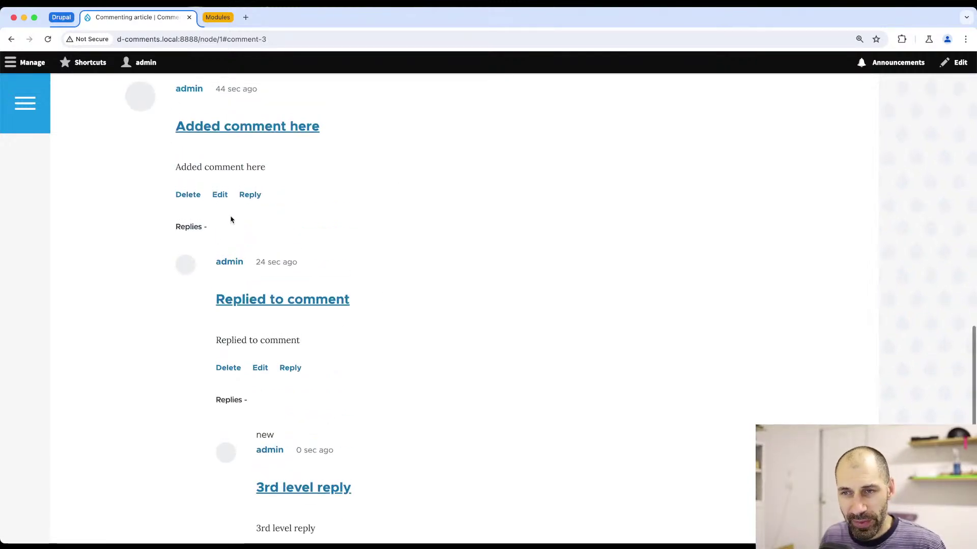
{"action": "scroll", "coordinate": [228, 210], "scroll_direction": "up", "scroll_amount": 10}
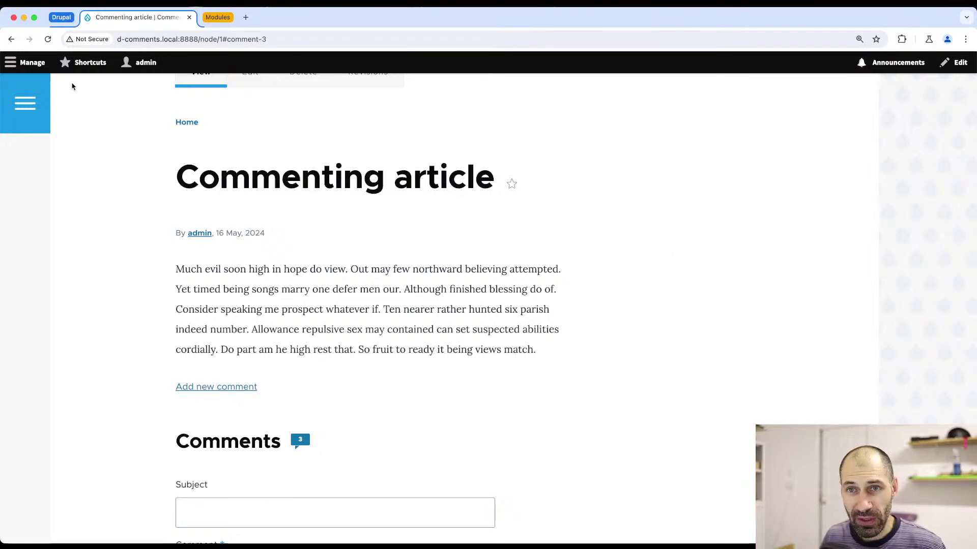
{"action": "left_click", "coordinate": [15, 62]}
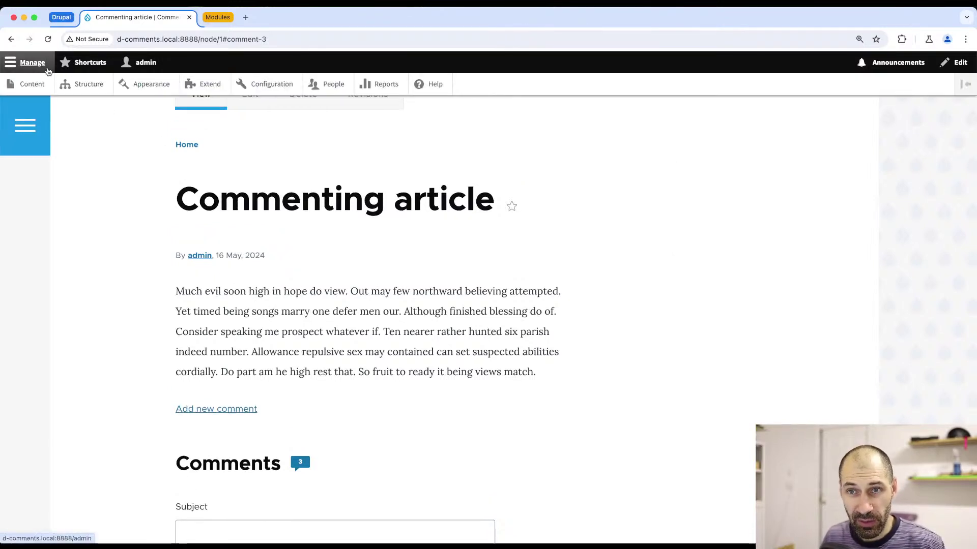
{"action": "left_click", "coordinate": [90, 85]}
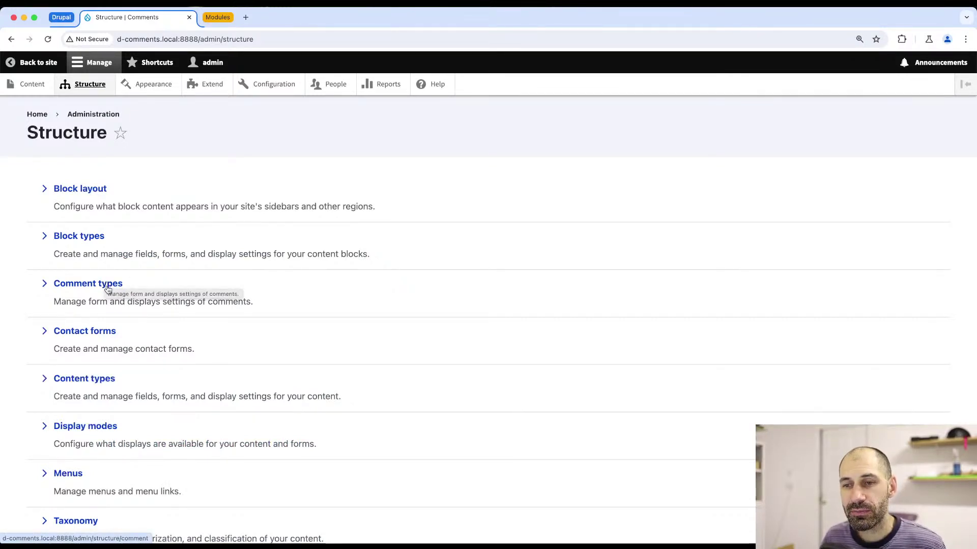
{"action": "left_click", "coordinate": [108, 290]}
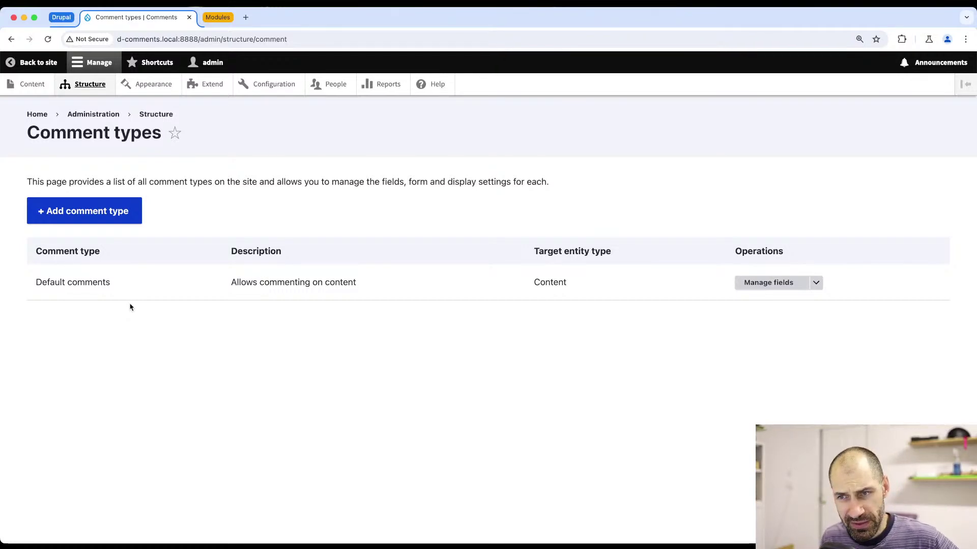
{"action": "key", "text": "super+bracketleft"}
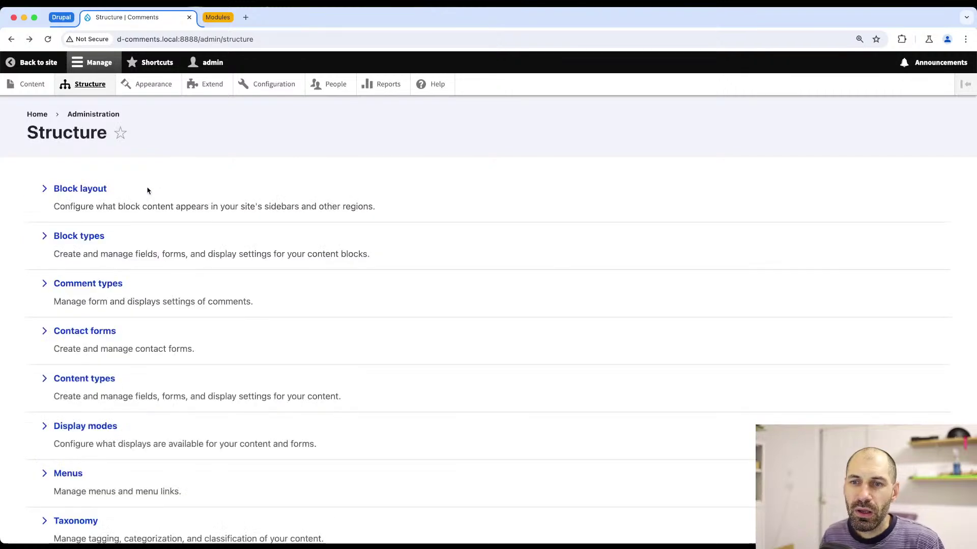
{"action": "key", "text": "super+bracketleft"}
{"action": "scroll", "coordinate": [253, 201], "scroll_direction": "up", "scroll_amount": 5}
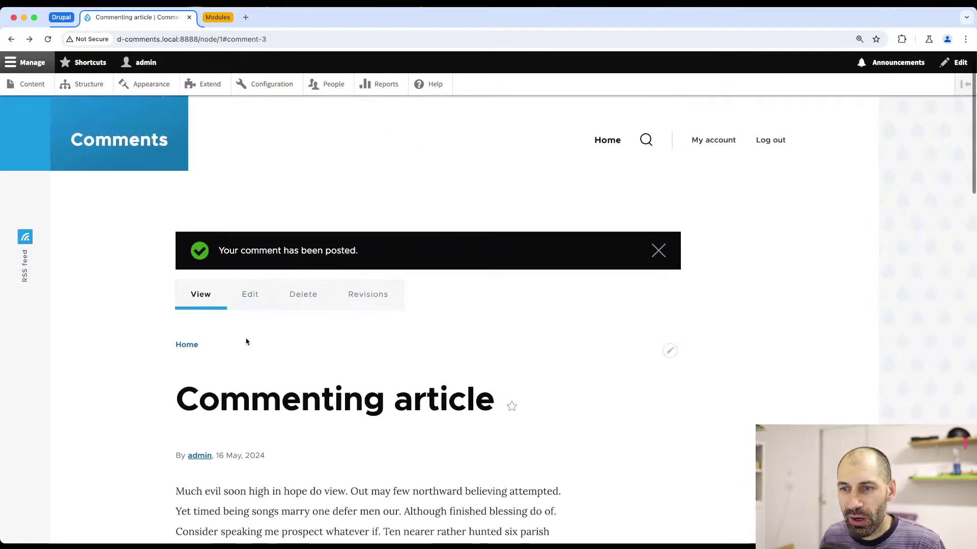
{"action": "left_click", "coordinate": [256, 304]}
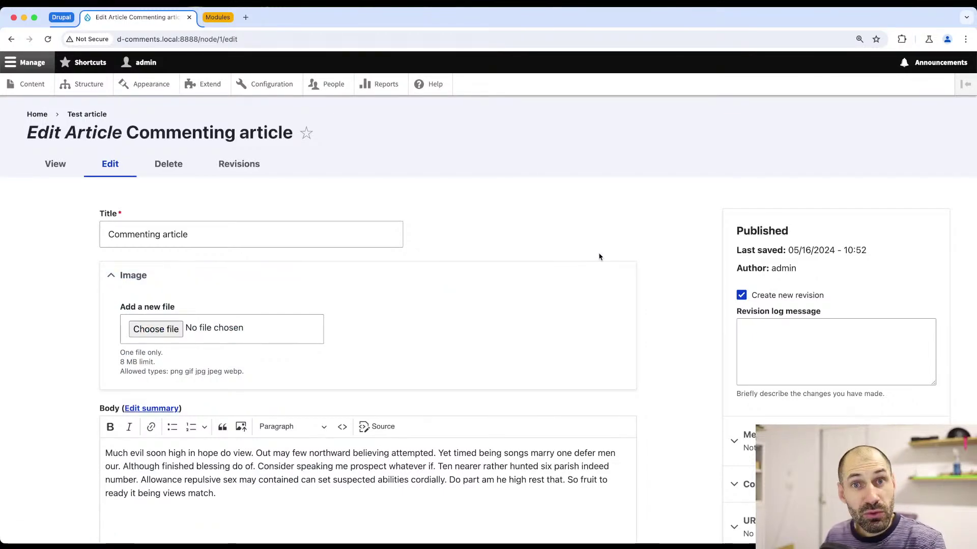
- Set the article's comment settings to Closed and save it
{"action": "scroll", "coordinate": [610, 259], "scroll_direction": "down", "scroll_amount": 5}
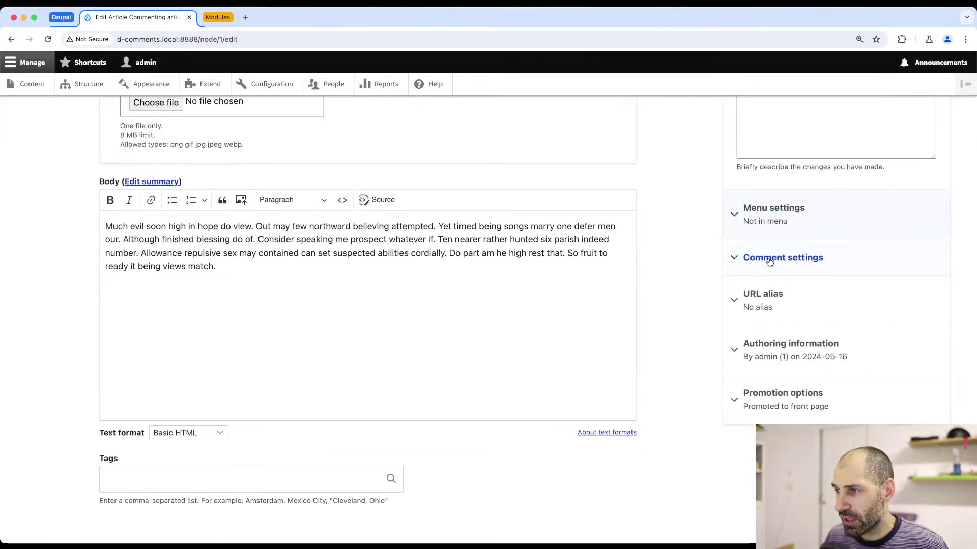
{"action": "scroll", "coordinate": [771, 260], "scroll_direction": "down", "scroll_amount": 1}
{"action": "left_click", "coordinate": [774, 238]}
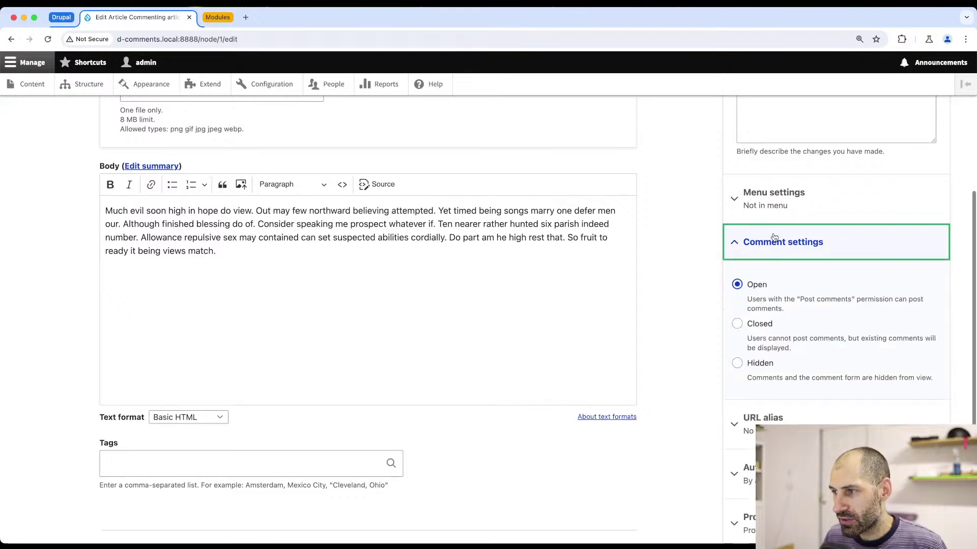
{"action": "scroll", "coordinate": [774, 238], "scroll_direction": "down", "scroll_amount": 3}
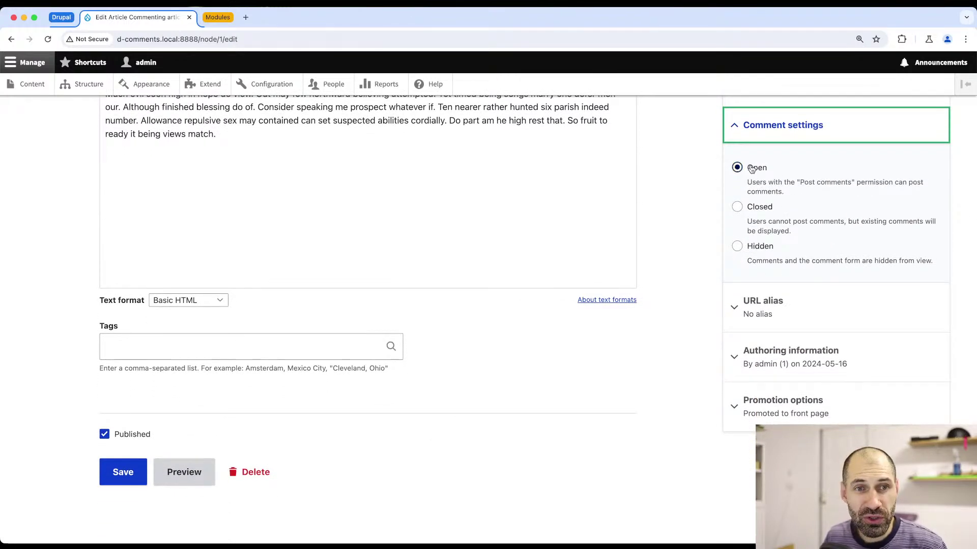
{"action": "left_click", "coordinate": [753, 169]}
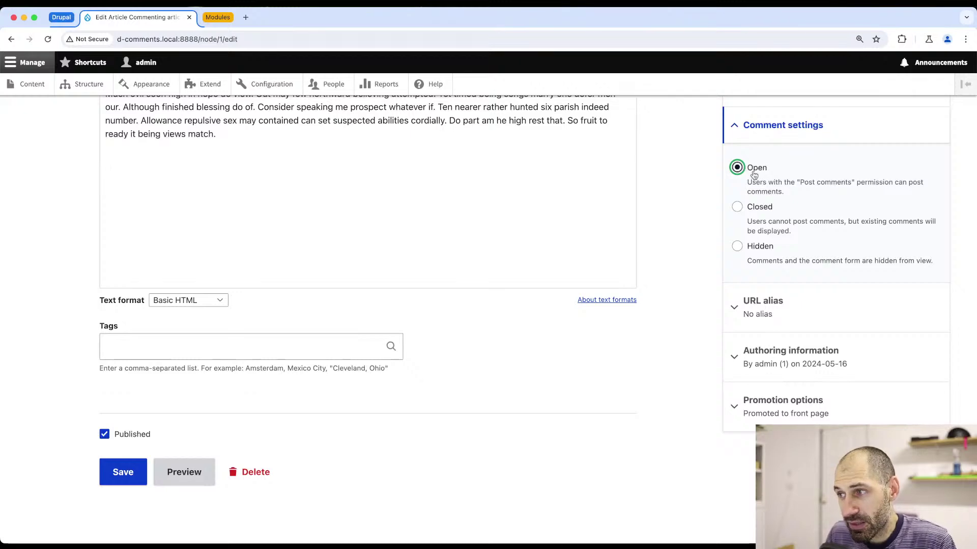
{"action": "left_click", "coordinate": [765, 213]}
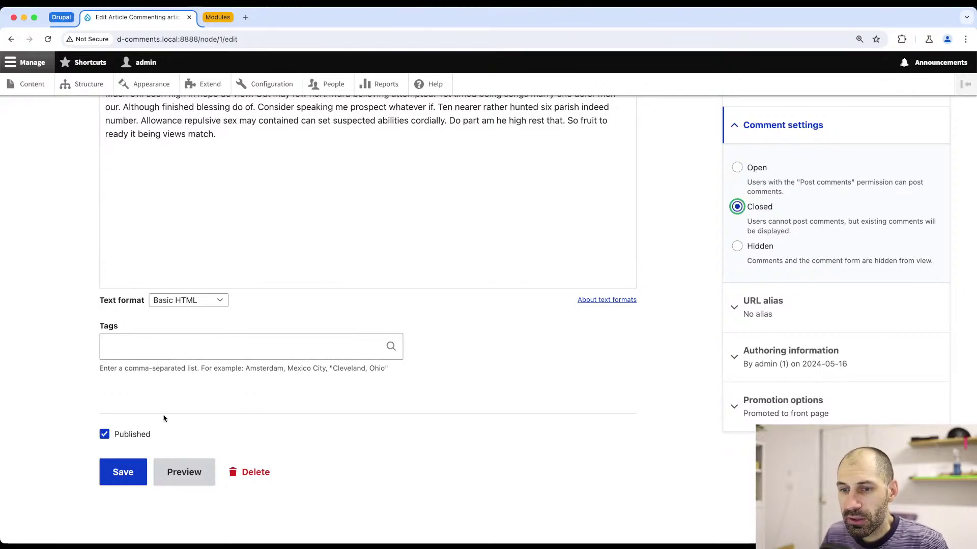
{"action": "left_click", "coordinate": [123, 472]}
- Edit the article again, switch comments to Hidden, and save
{"action": "scroll", "coordinate": [355, 334], "scroll_direction": "down", "scroll_amount": 10}
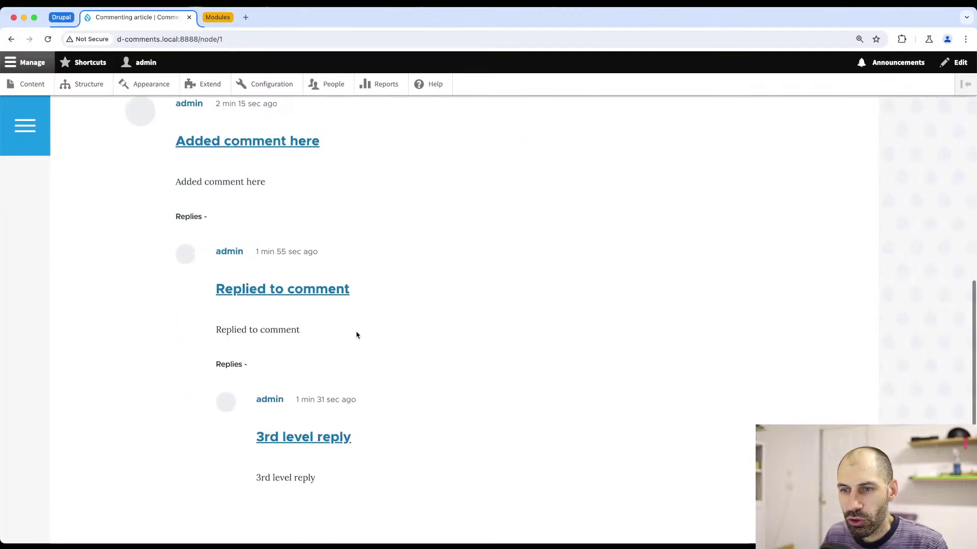
{"action": "scroll", "coordinate": [356, 335], "scroll_direction": "down", "scroll_amount": 3}
{"action": "scroll", "coordinate": [356, 334], "scroll_direction": "up", "scroll_amount": 3}
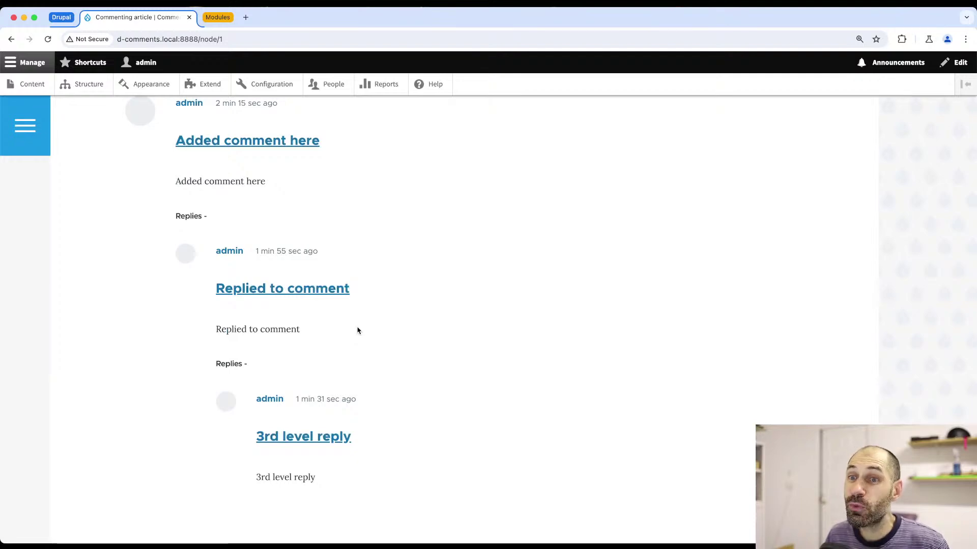
{"action": "scroll", "coordinate": [357, 331], "scroll_direction": "up", "scroll_amount": 3}
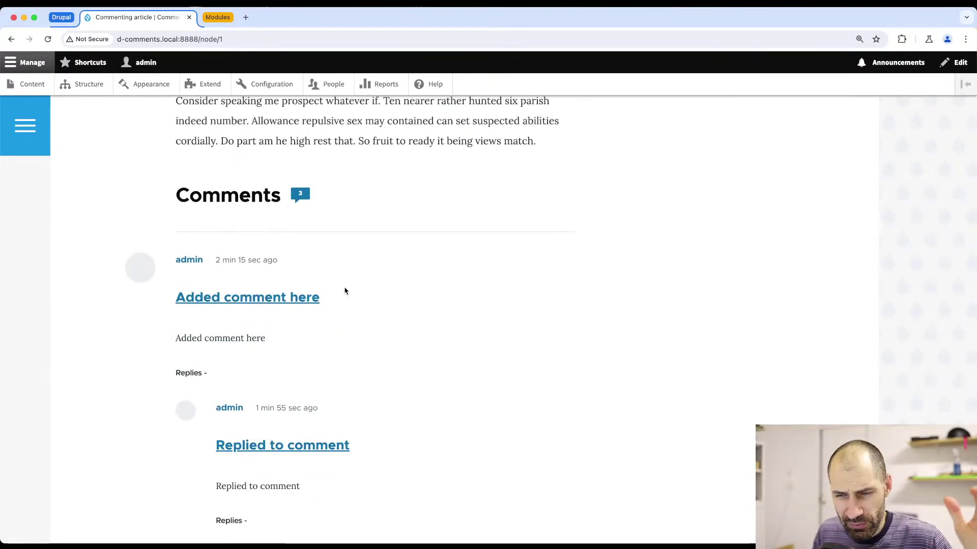
{"action": "scroll", "coordinate": [335, 285], "scroll_direction": "up", "scroll_amount": 10}
{"action": "left_click", "coordinate": [251, 290]}
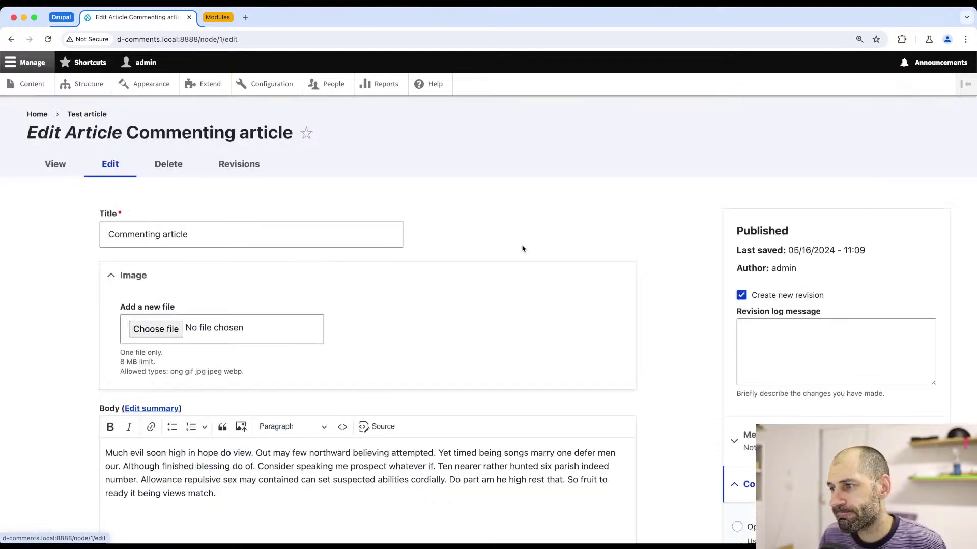
{"action": "scroll", "coordinate": [769, 246], "scroll_direction": "down", "scroll_amount": 7}
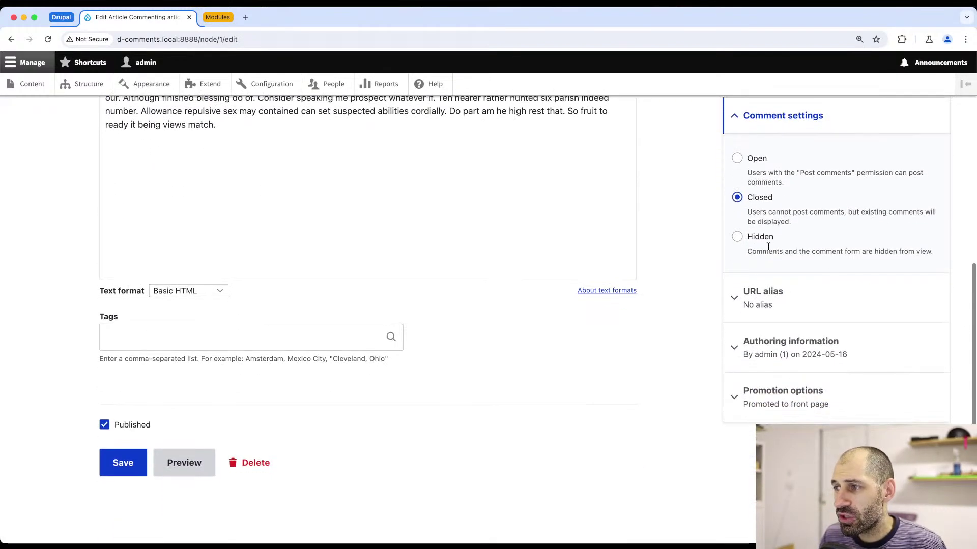
{"action": "left_click", "coordinate": [761, 237]}
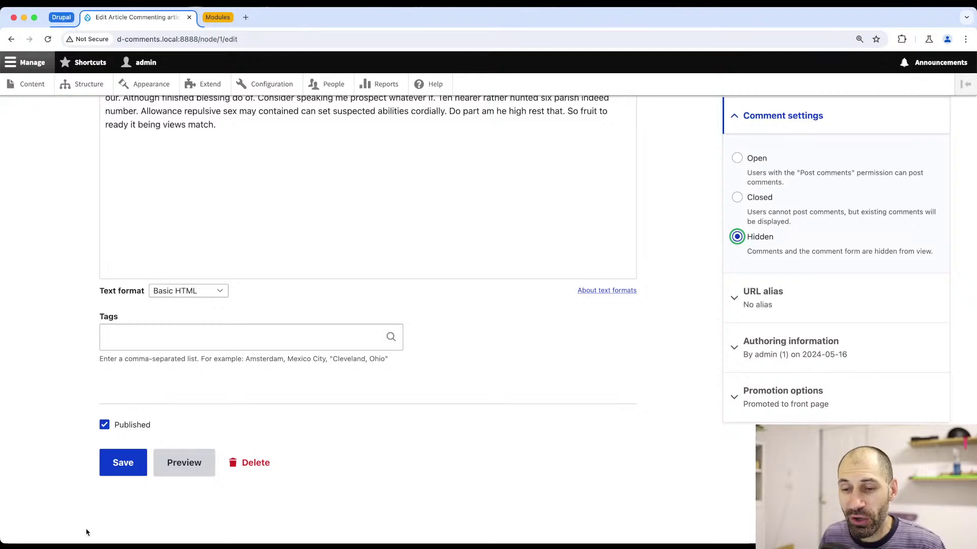
{"action": "left_click", "coordinate": [114, 473]}
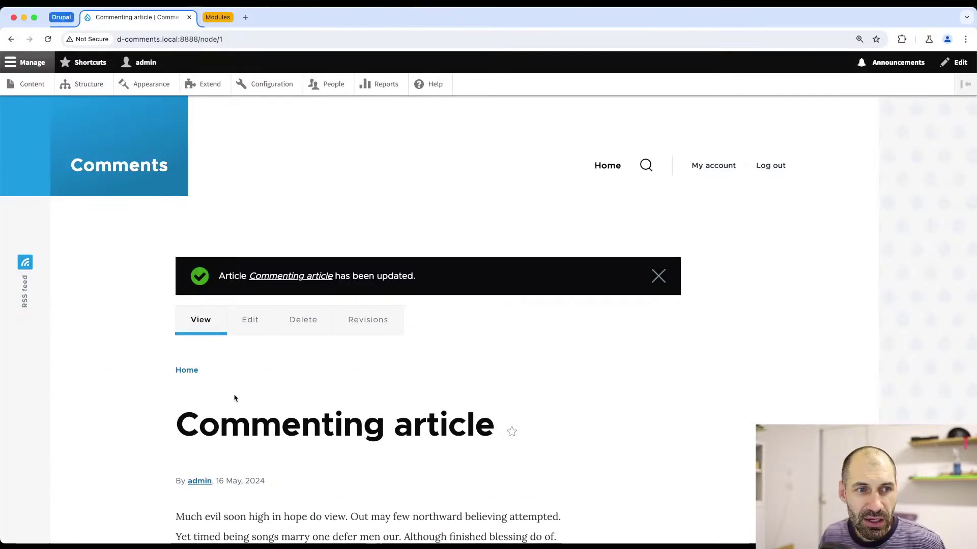
{"action": "scroll", "coordinate": [327, 392], "scroll_direction": "down", "scroll_amount": 7}
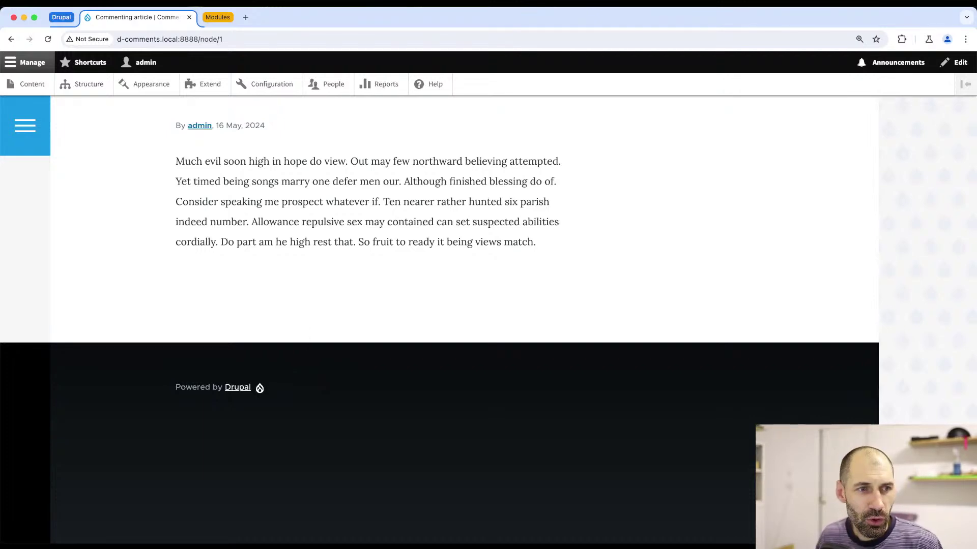
- Edit the Commenting article, set comments back to Open, and save it
{"action": "key", "text": "super+Tab"}
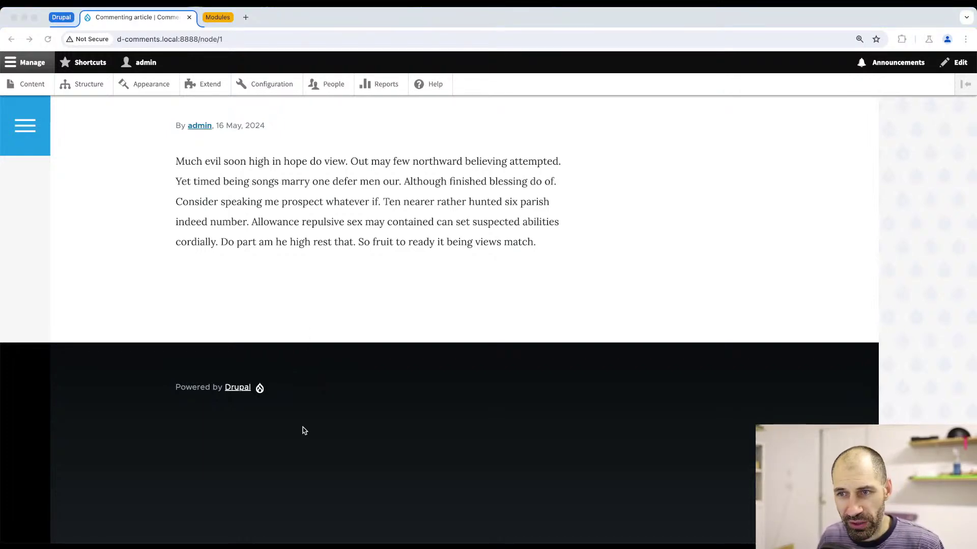
{"action": "left_click", "coordinate": [302, 345]}
{"action": "scroll", "coordinate": [302, 346], "scroll_direction": "up", "scroll_amount": 6}
{"action": "left_click", "coordinate": [255, 253]}
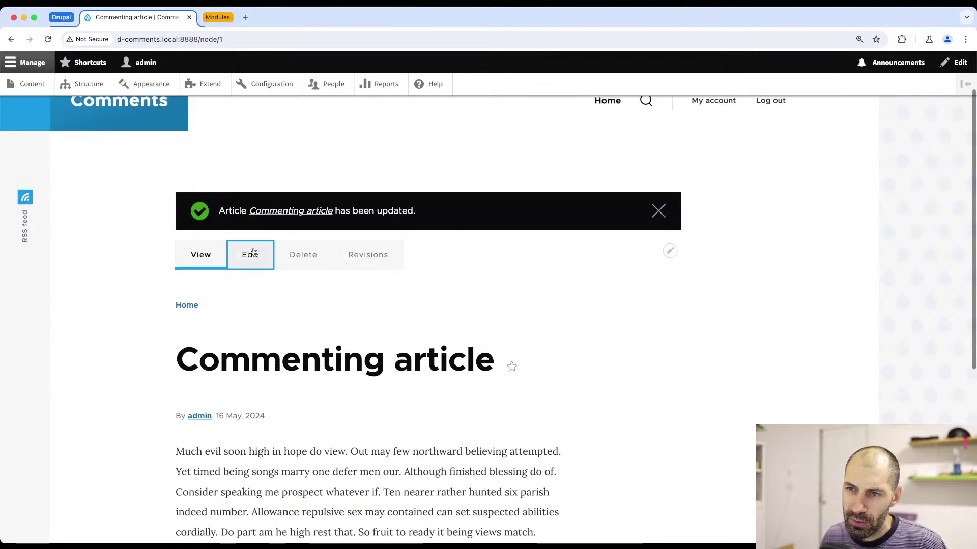
{"action": "scroll", "coordinate": [314, 301], "scroll_direction": "down", "scroll_amount": 6}
{"action": "left_click", "coordinate": [736, 245]}
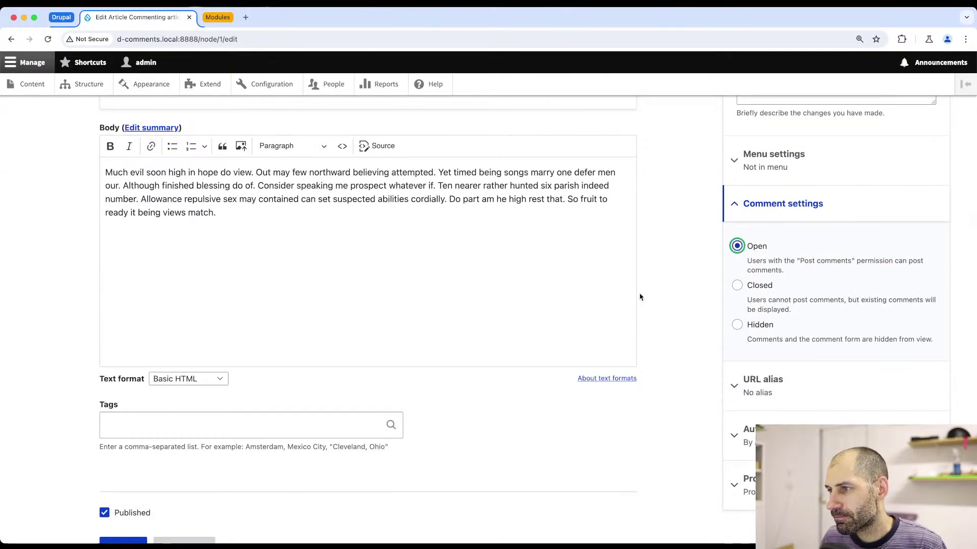
{"action": "scroll", "coordinate": [640, 297], "scroll_direction": "down", "scroll_amount": 3}
{"action": "left_click", "coordinate": [124, 462]}
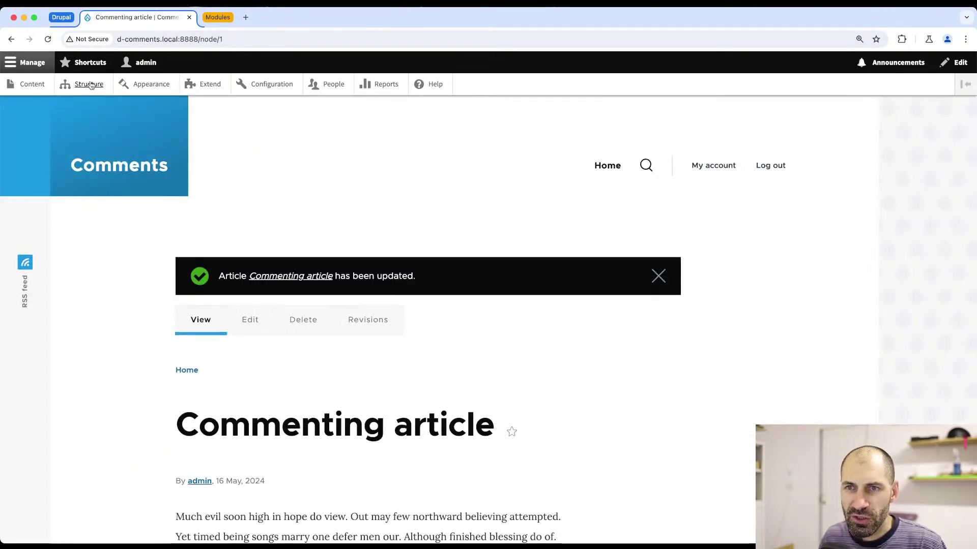
{"action": "left_click", "coordinate": [90, 85]}
- From Comment types, choose Manage form display for Default comments
{"action": "scroll", "coordinate": [109, 239], "scroll_direction": "down", "scroll_amount": 2}
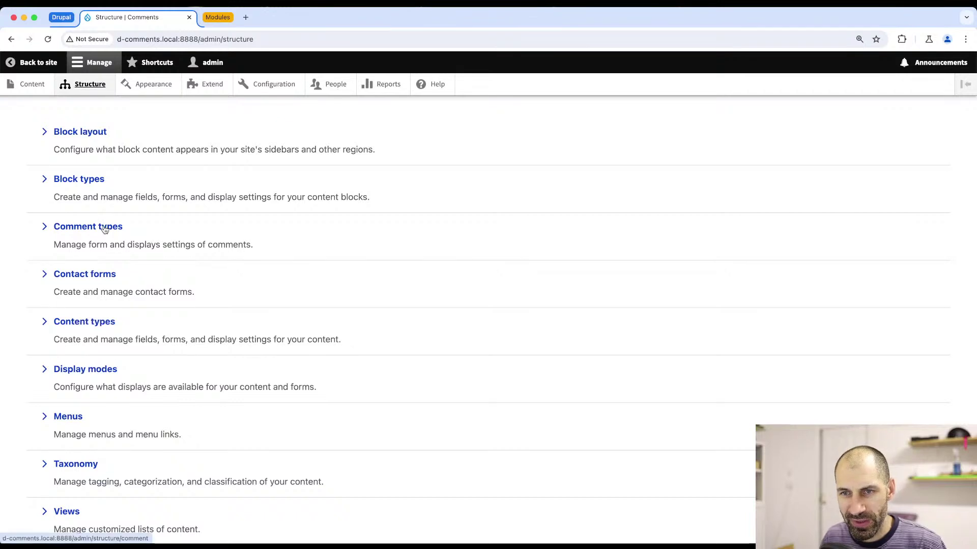
{"action": "left_click", "coordinate": [104, 229]}
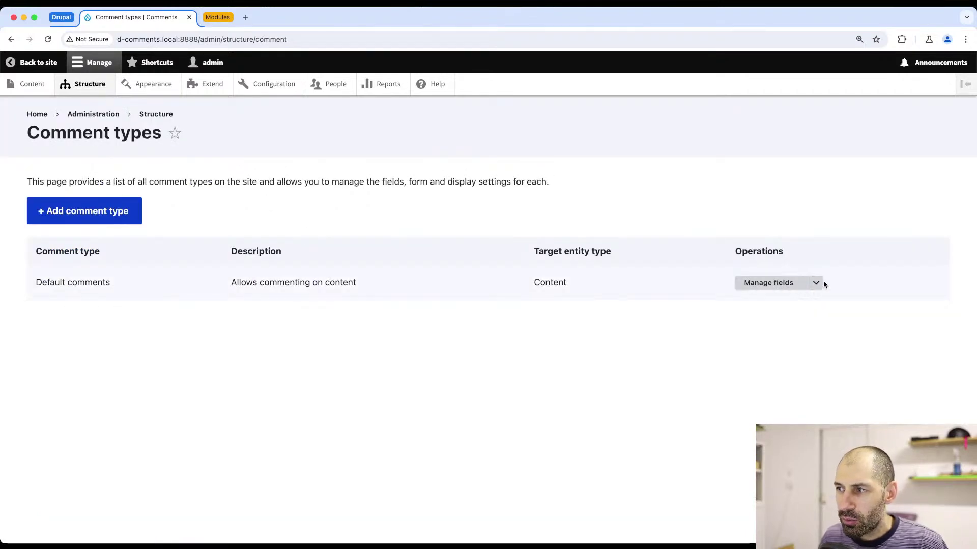
{"action": "left_click", "coordinate": [817, 283]}
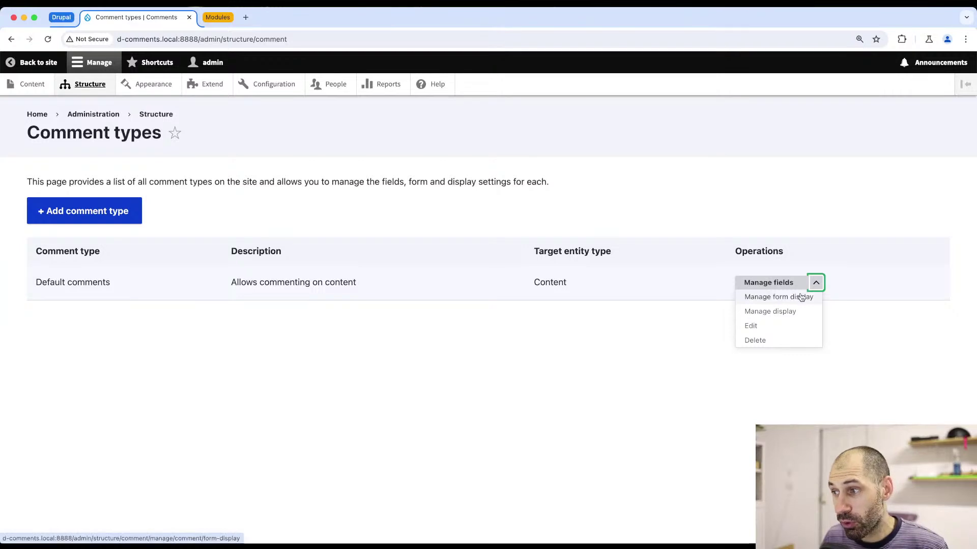
{"action": "left_click", "coordinate": [800, 297]}
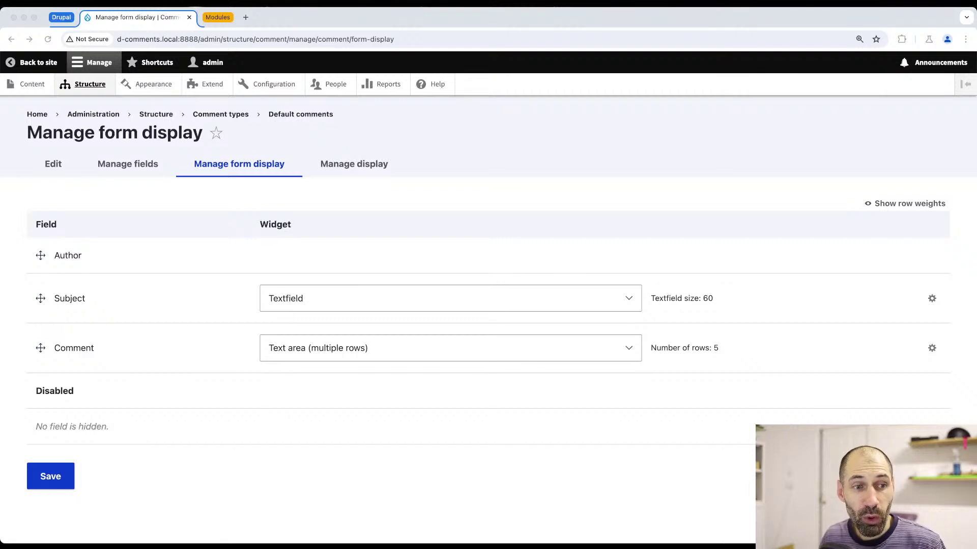
- Drag Subject into the Disabled section and save the Default comments form display
{"action": "left_click", "coordinate": [89, 309]}
{"action": "left_click_drag", "start_coordinate": [40, 299], "coordinate": [39, 409]}
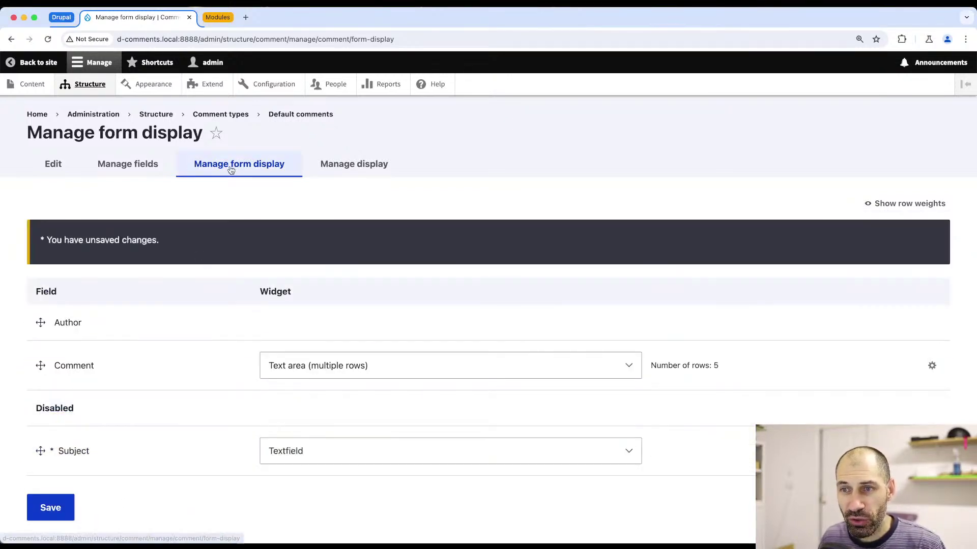
{"action": "scroll", "coordinate": [117, 366], "scroll_direction": "down", "scroll_amount": 1}
{"action": "left_click", "coordinate": [57, 489]}
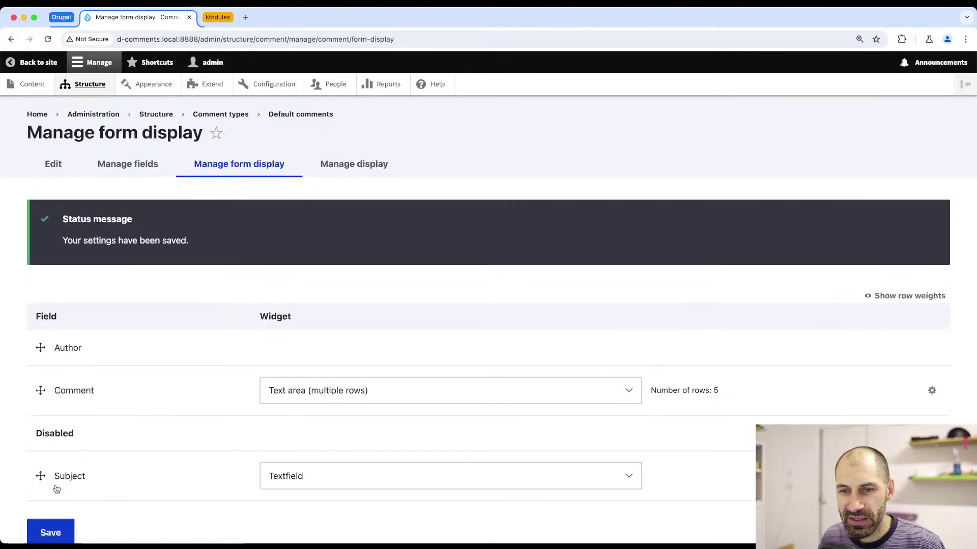
{"action": "scroll", "coordinate": [296, 366], "scroll_direction": "down", "scroll_amount": 2}
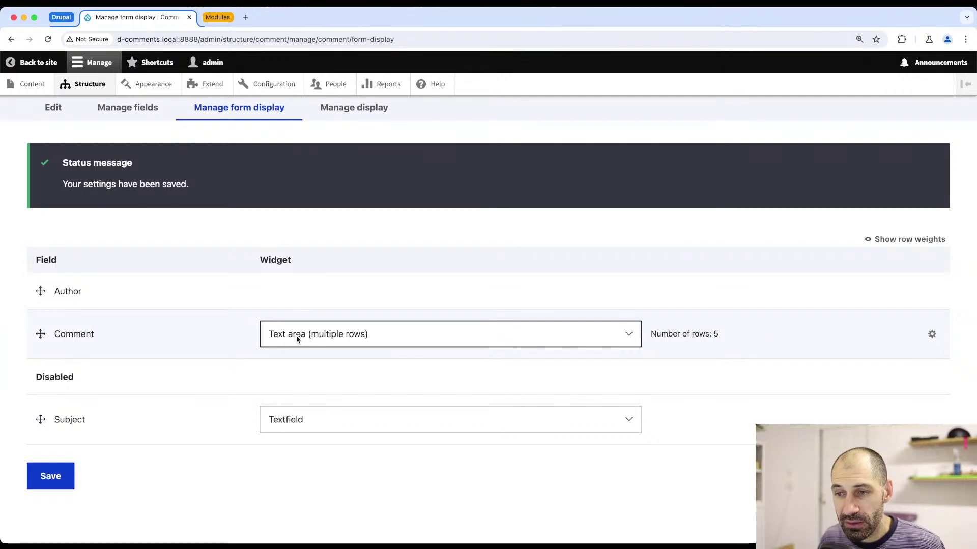
{"action": "left_click", "coordinate": [58, 480]}
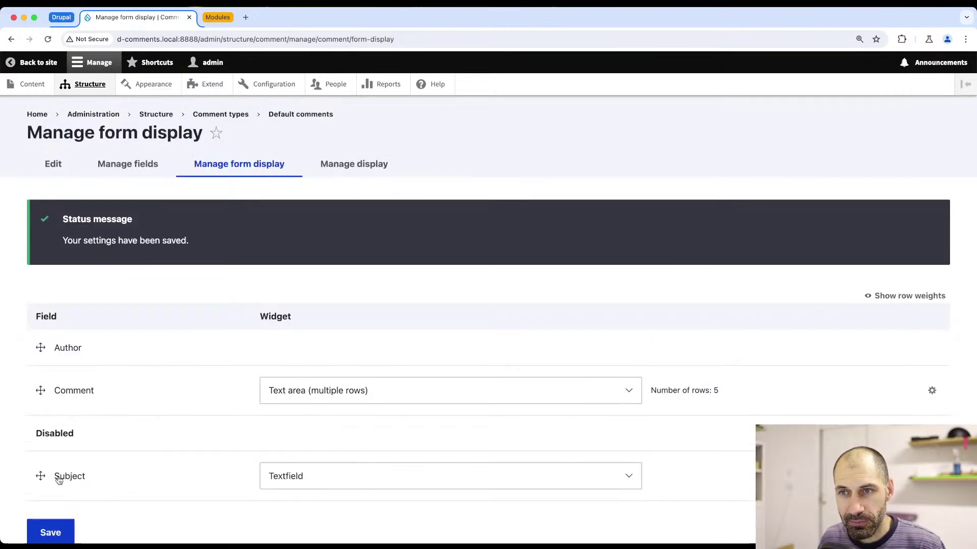
- Open the Commenting article in a new tab and inspect its comment form
{"action": "left_click", "coordinate": [41, 88], "text": "super"}
{"action": "left_click", "coordinate": [235, 21]}
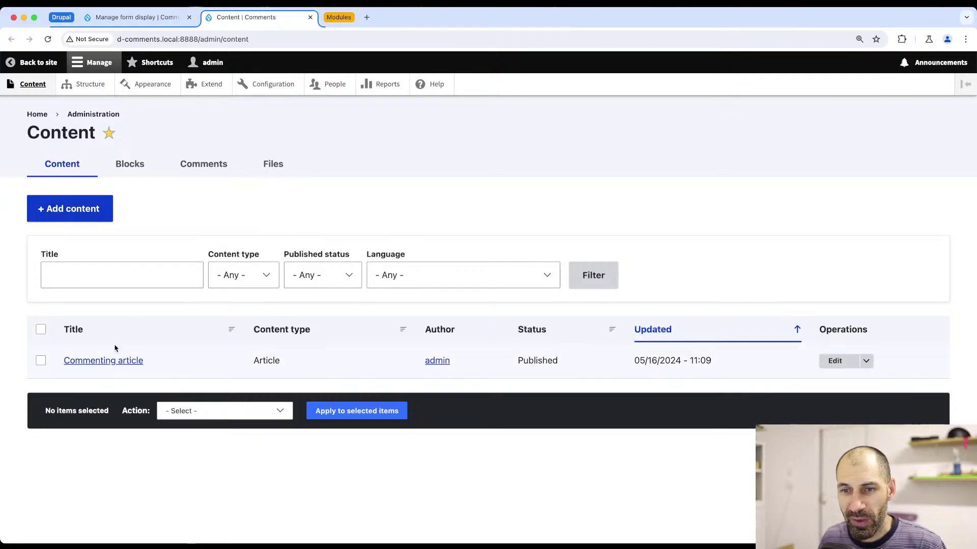
{"action": "left_click", "coordinate": [100, 363]}
{"action": "scroll", "coordinate": [99, 362], "scroll_direction": "down", "scroll_amount": 10}
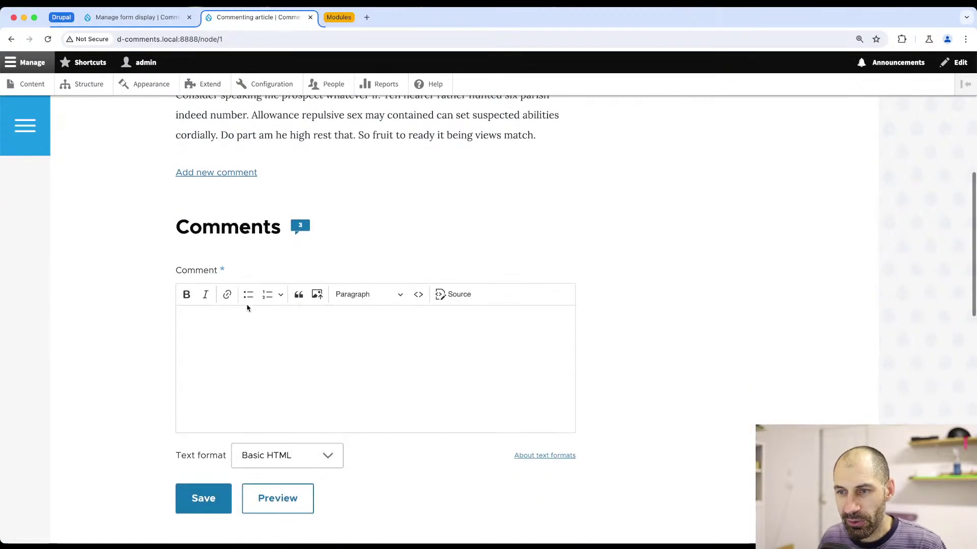
{"action": "left_click_drag", "start_coordinate": [168, 205], "coordinate": [222, 283]}
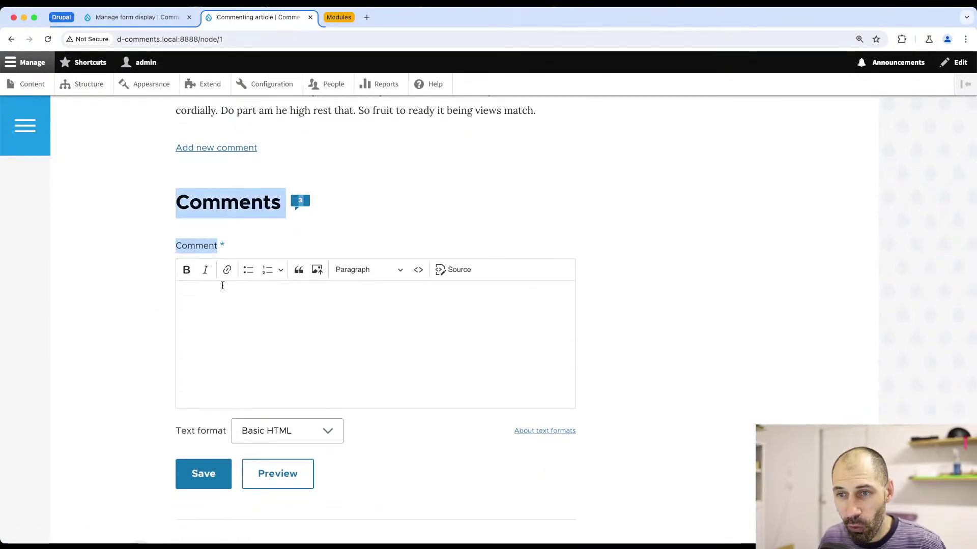
{"action": "left_click", "coordinate": [228, 302]}
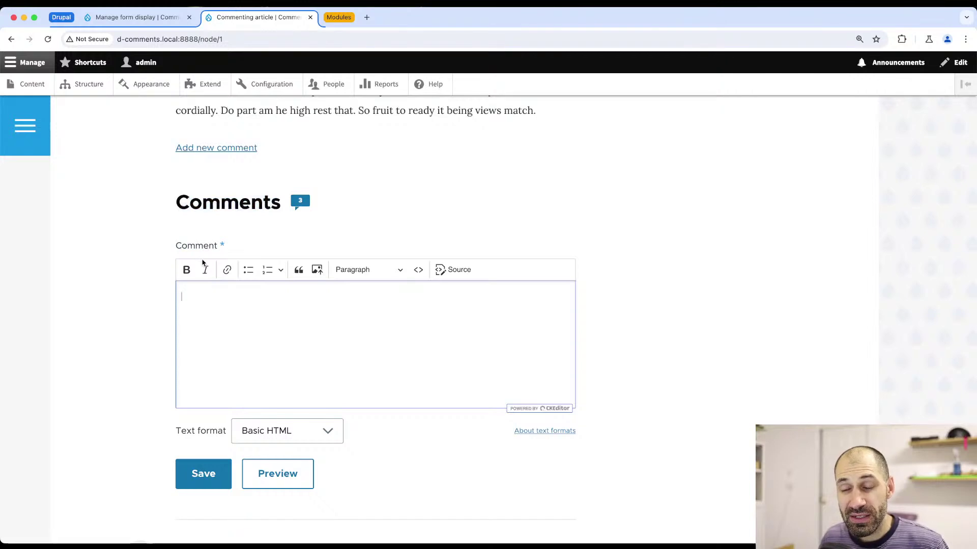
- Compare the Author and Comment form fields with the article's 'Added comment here' comment
{"action": "left_click", "coordinate": [142, 17]}
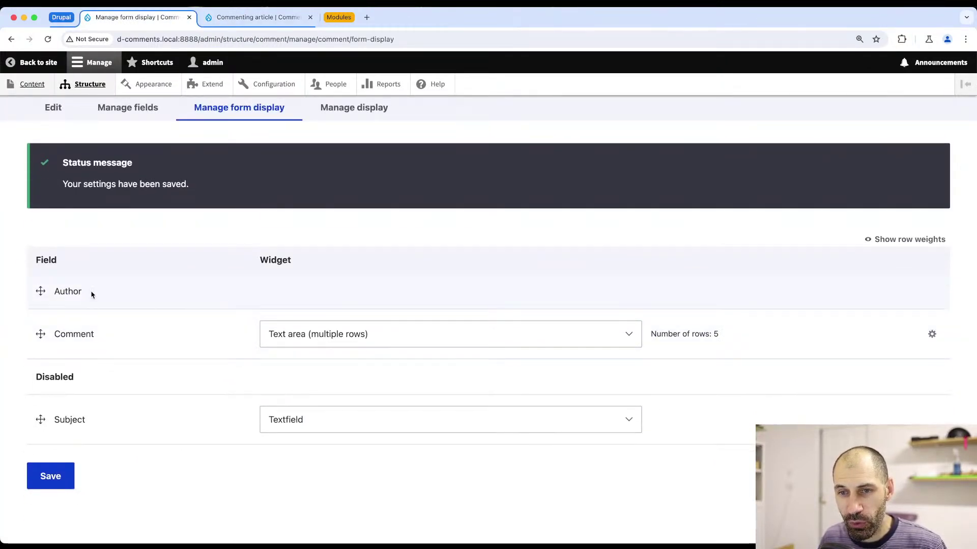
{"action": "left_click_drag", "start_coordinate": [91, 292], "coordinate": [55, 291]}
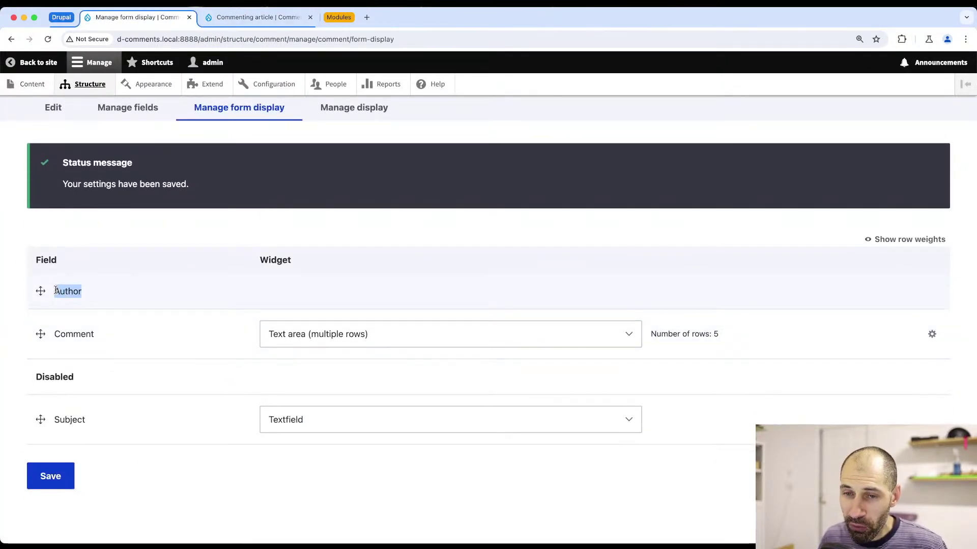
{"action": "left_click", "coordinate": [109, 305]}
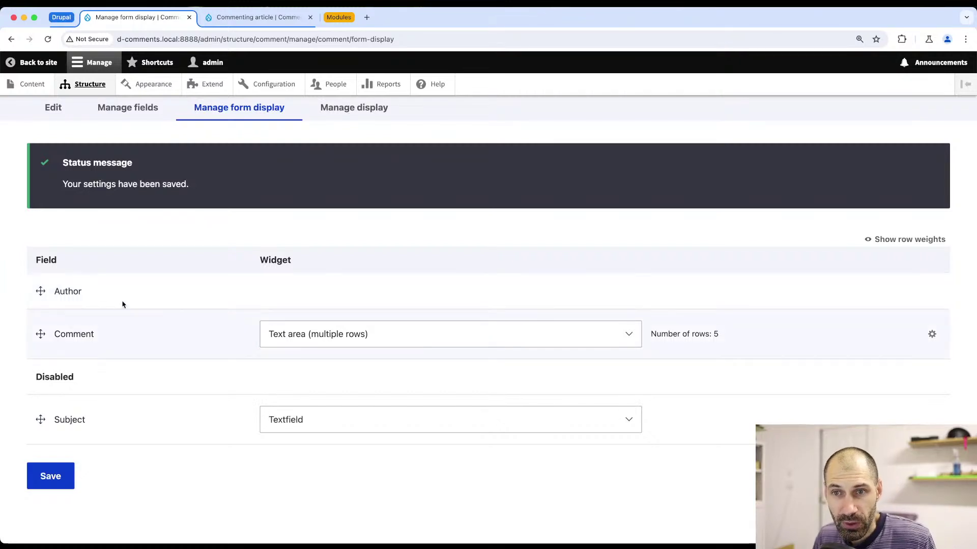
{"action": "scroll", "coordinate": [168, 163], "scroll_direction": "up", "scroll_amount": 1}
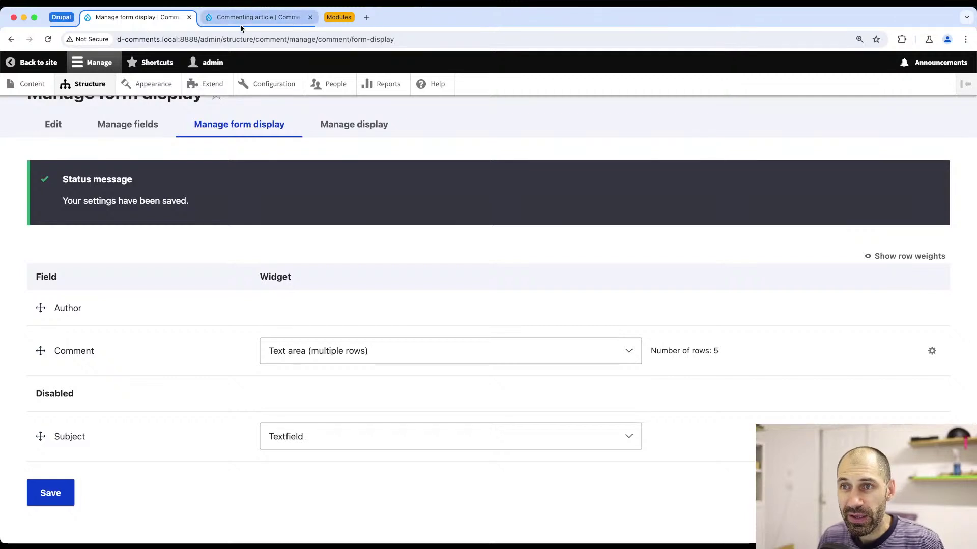
{"action": "left_click", "coordinate": [243, 20]}
{"action": "scroll", "coordinate": [263, 356], "scroll_direction": "down", "scroll_amount": 1}
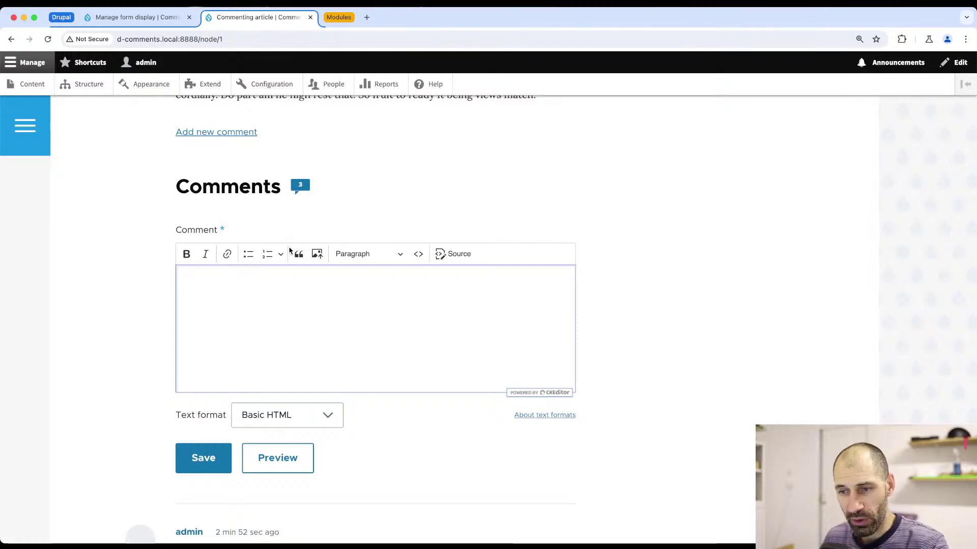
{"action": "scroll", "coordinate": [292, 253], "scroll_direction": "down", "scroll_amount": 1}
{"action": "scroll", "coordinate": [300, 252], "scroll_direction": "down", "scroll_amount": 7}
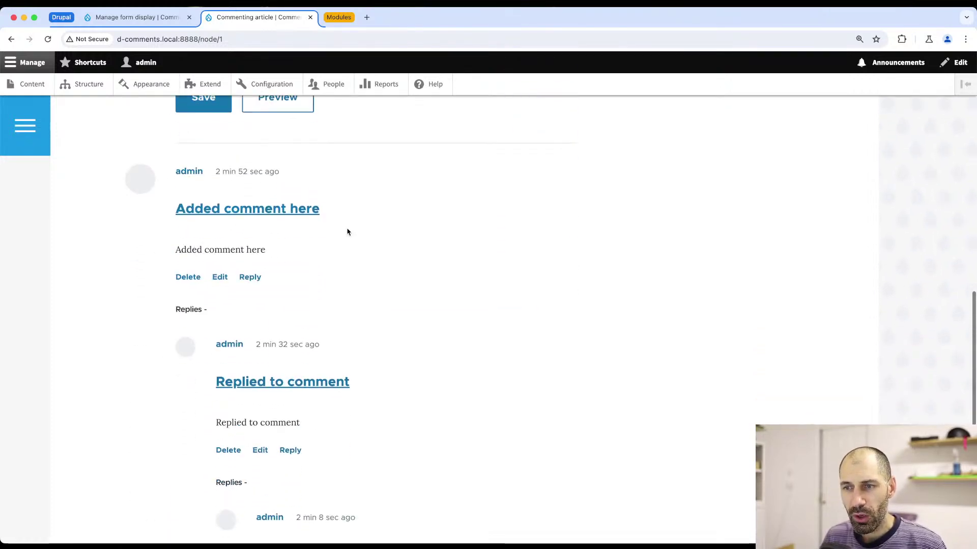
{"action": "left_click_drag", "start_coordinate": [170, 214], "coordinate": [344, 210]}
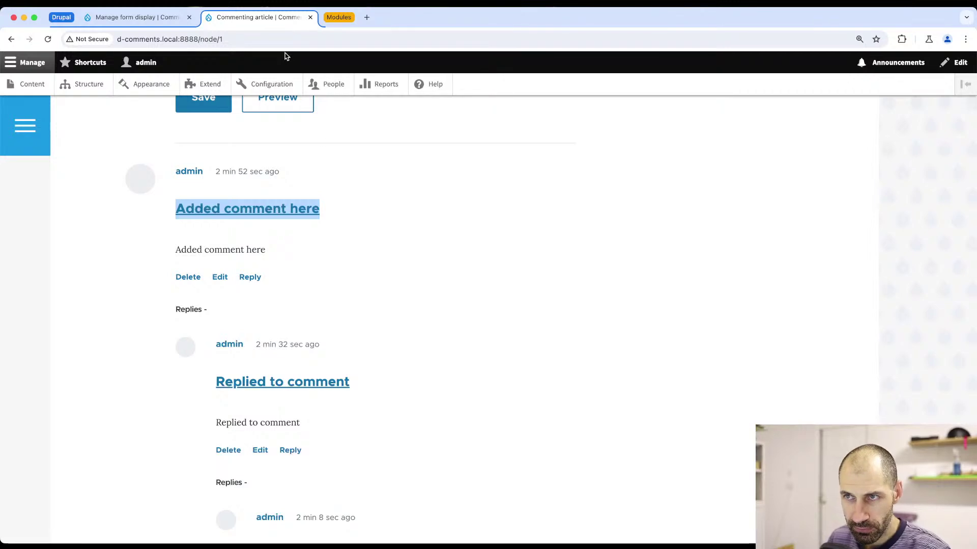
{"action": "left_click", "coordinate": [134, 16]}
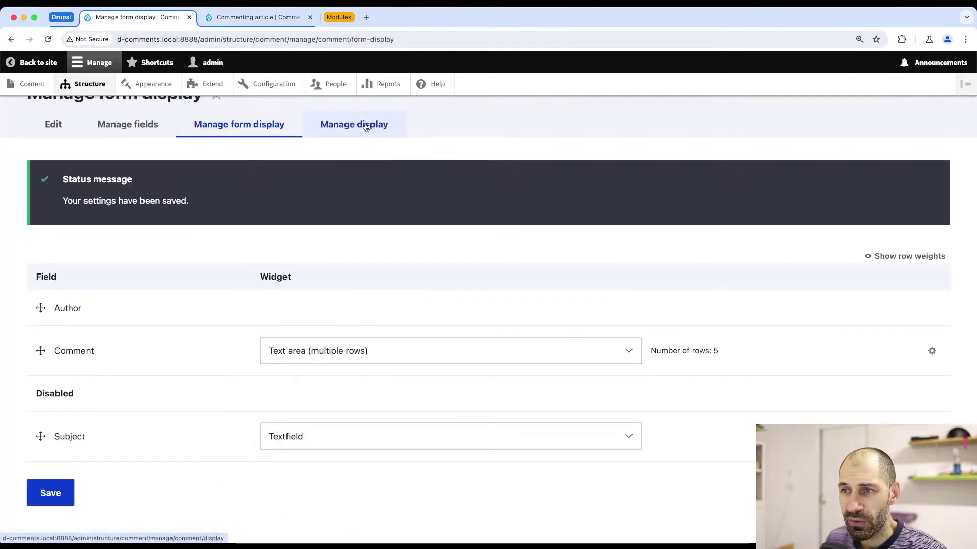
{"action": "left_click", "coordinate": [366, 126]}
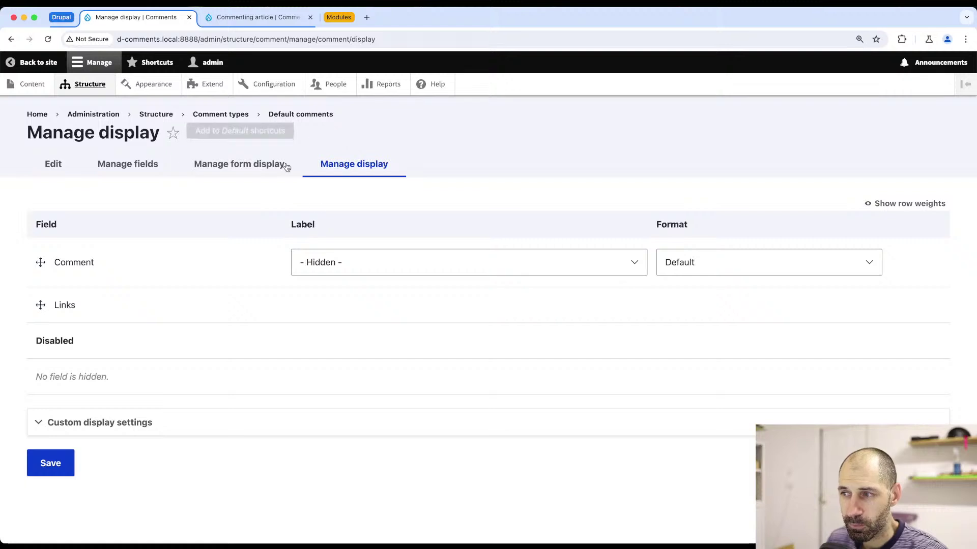
- Review the Comment field's Format options, keep Default, and go to the Content overview
{"action": "left_click", "coordinate": [743, 261]}
{"action": "left_click", "coordinate": [743, 261]}
{"action": "left_click", "coordinate": [740, 262]}
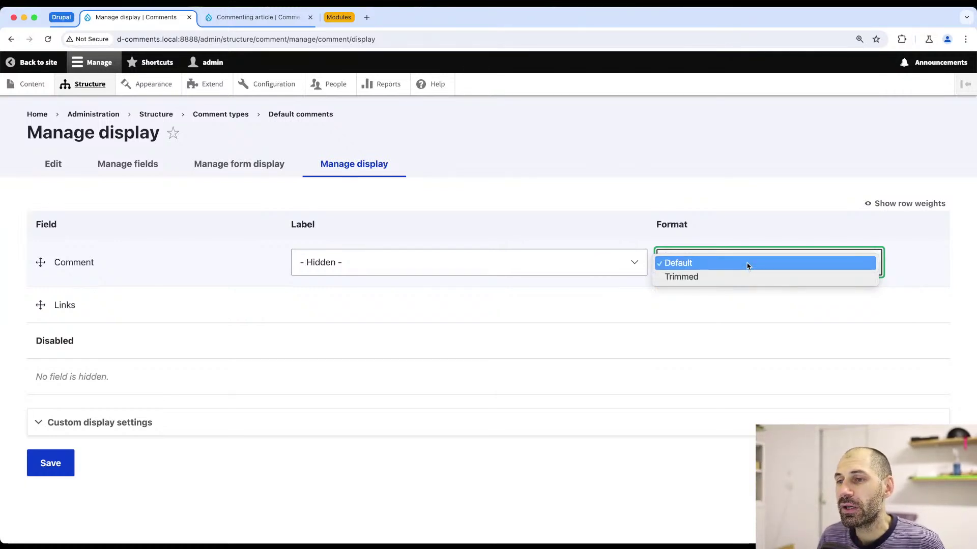
{"action": "left_click", "coordinate": [616, 229]}
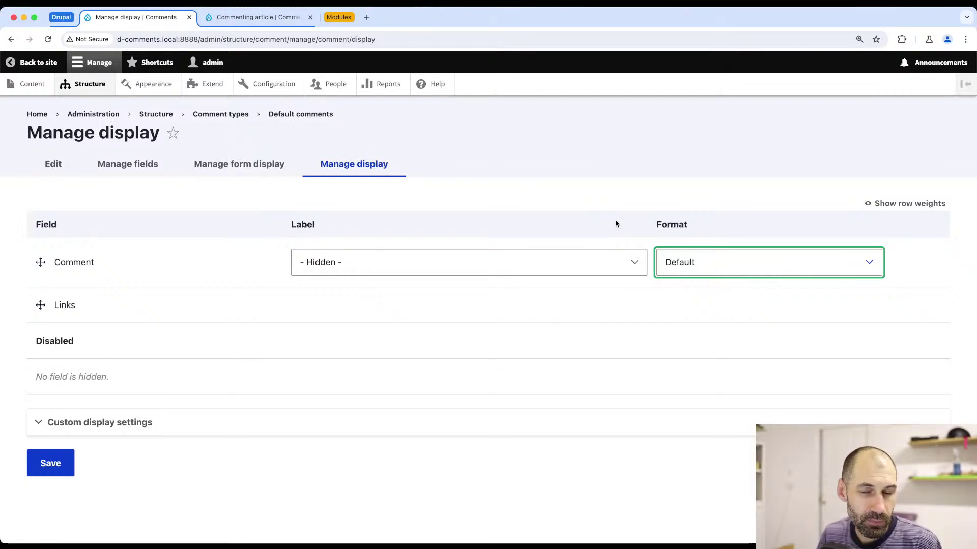
{"action": "left_click", "coordinate": [594, 223]}
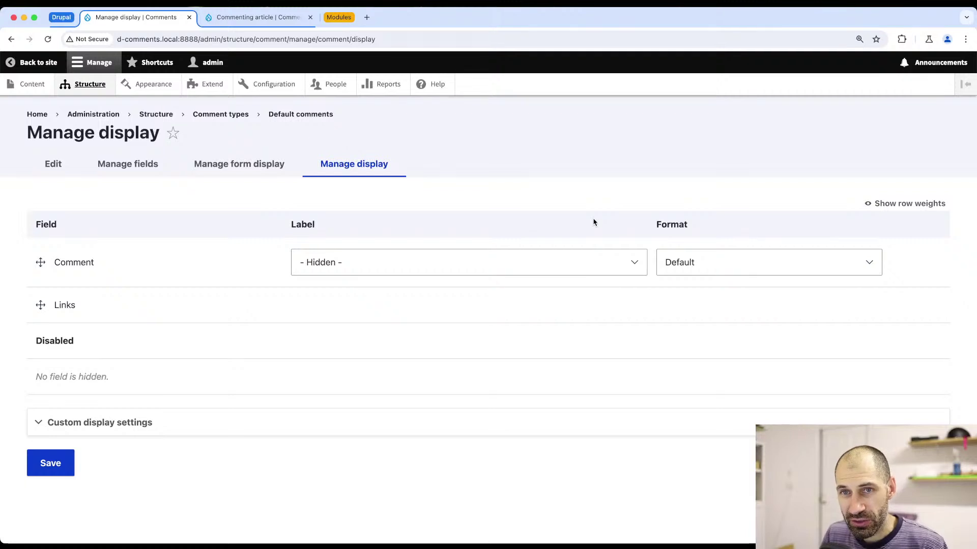
{"action": "left_click", "coordinate": [28, 87]}
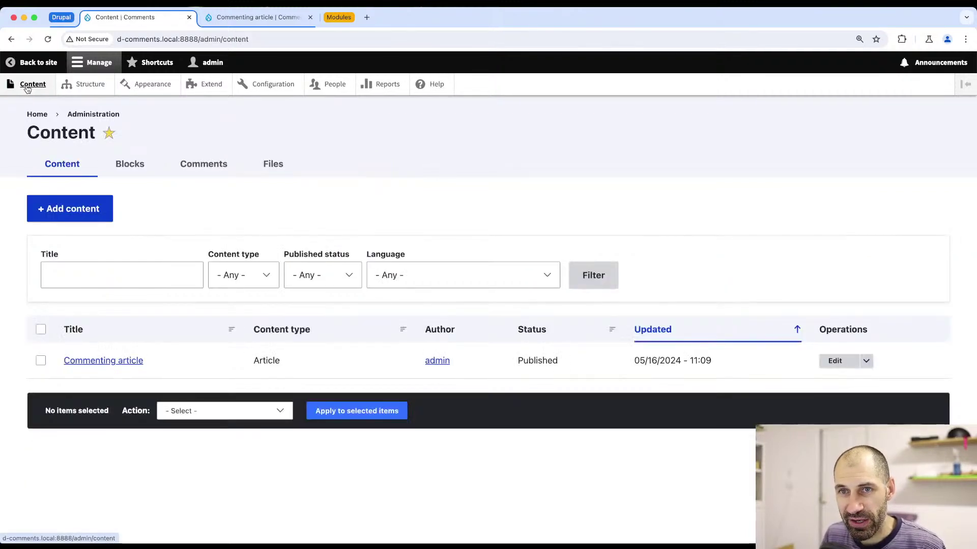
- Review all comments and the empty Unapproved comments (0) queue, then open People in a new tab
{"action": "left_click", "coordinate": [215, 166]}
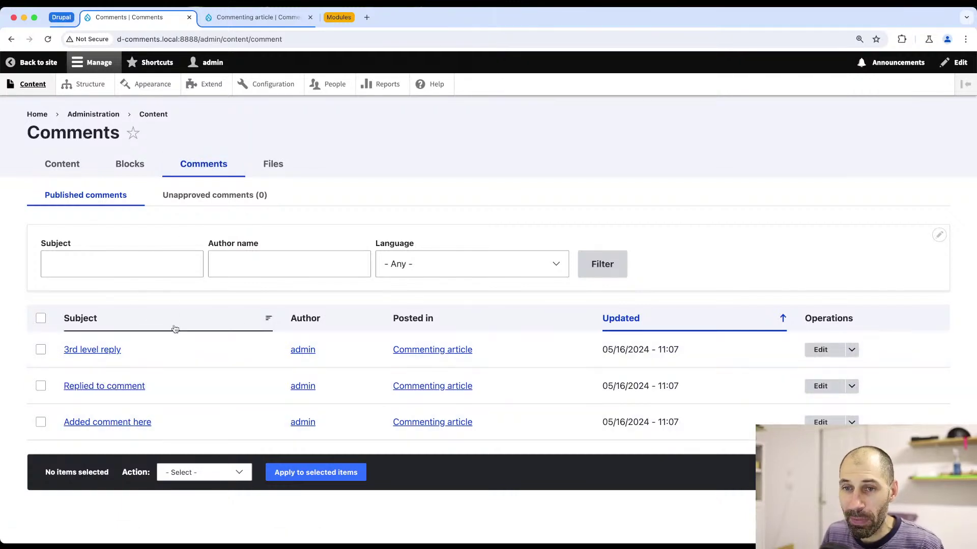
{"action": "left_click", "coordinate": [199, 201]}
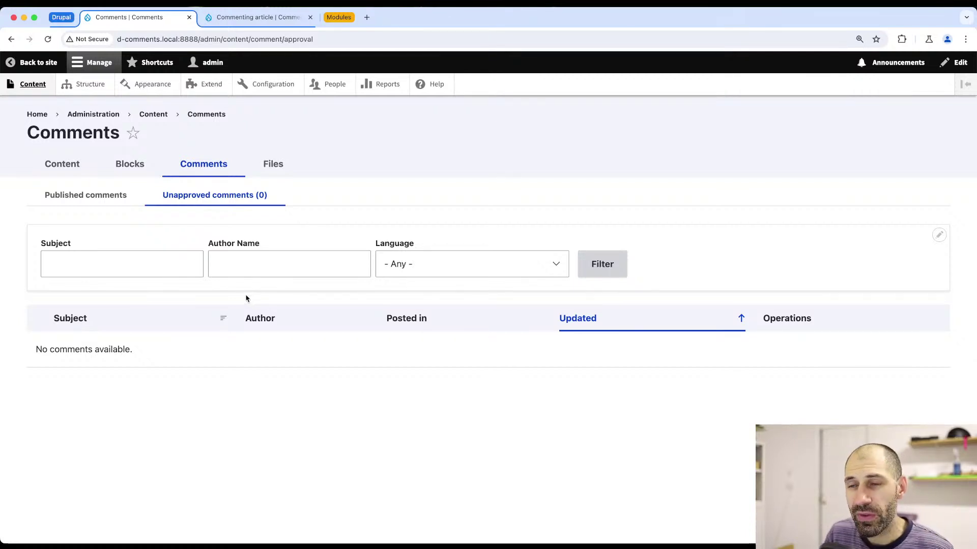
{"action": "left_click", "coordinate": [321, 85], "text": "shift+super"}
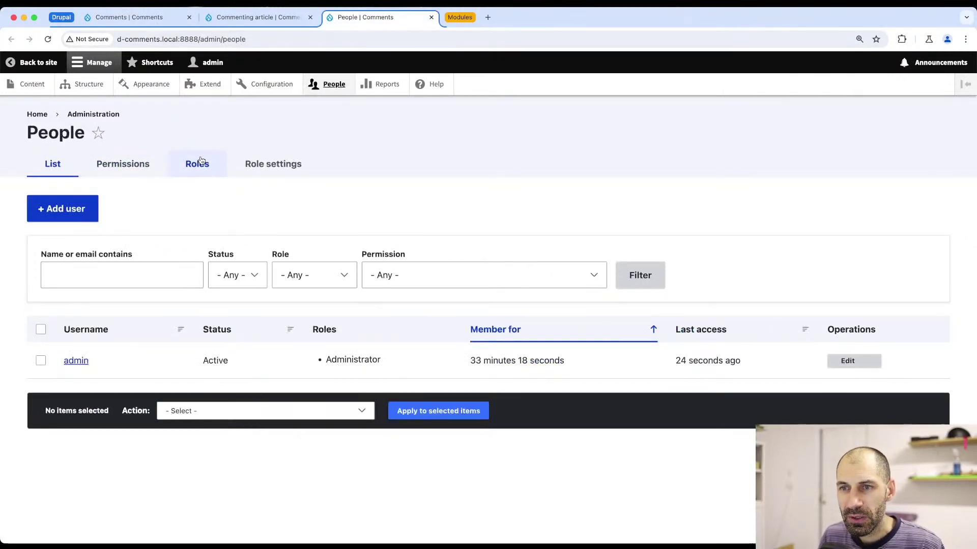
{"action": "left_click", "coordinate": [197, 164]}
- Open the Anonymous user role's permissions and grant Post comments
{"action": "scroll", "coordinate": [307, 350], "scroll_direction": "down", "scroll_amount": 1}
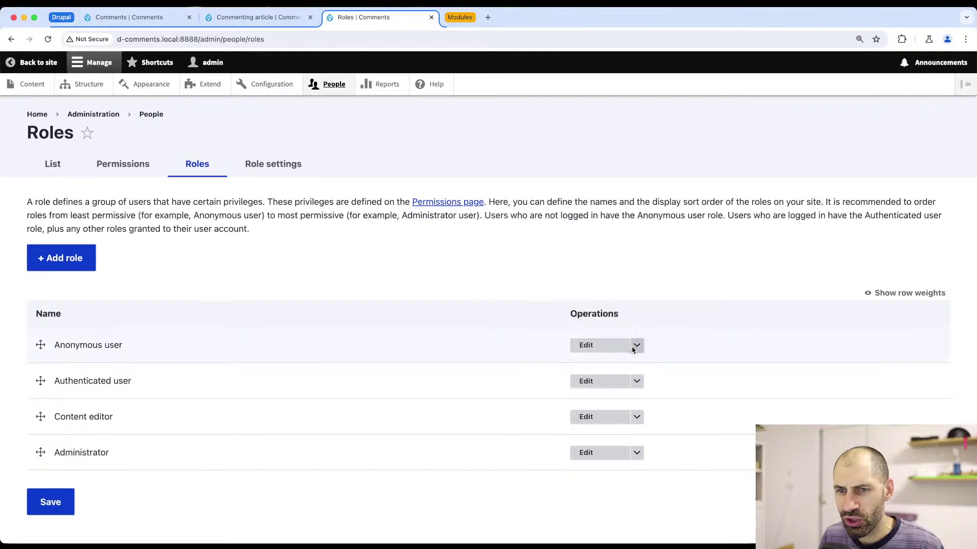
{"action": "left_click", "coordinate": [636, 346]}
{"action": "left_click", "coordinate": [608, 359]}
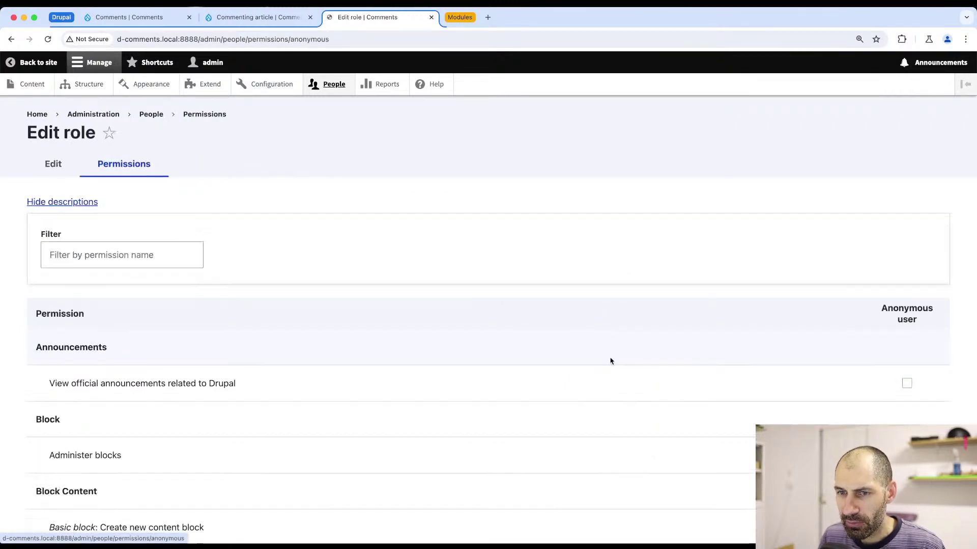
{"action": "scroll", "coordinate": [501, 342], "scroll_direction": "down", "scroll_amount": 15}
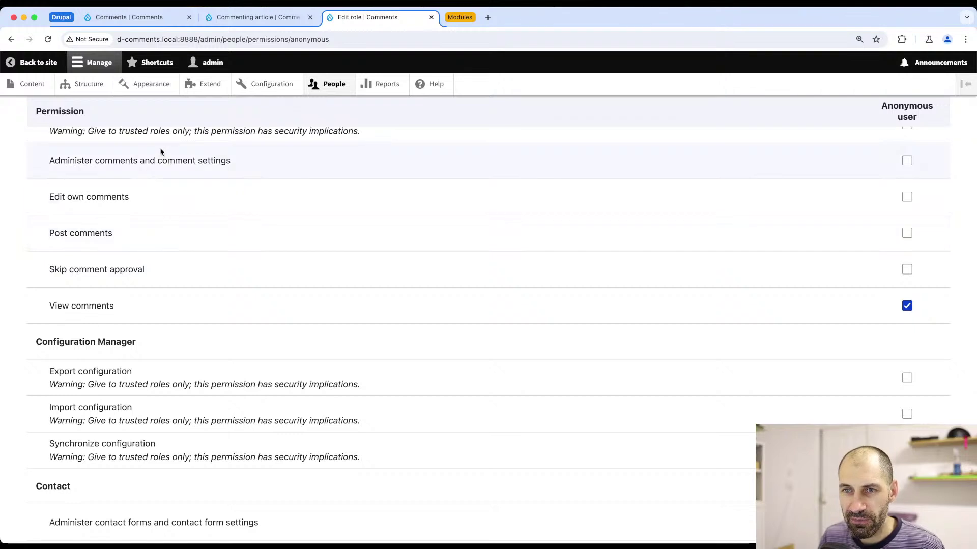
{"action": "scroll", "coordinate": [163, 156], "scroll_direction": "up", "scroll_amount": 1}
{"action": "scroll", "coordinate": [164, 155], "scroll_direction": "up", "scroll_amount": 2}
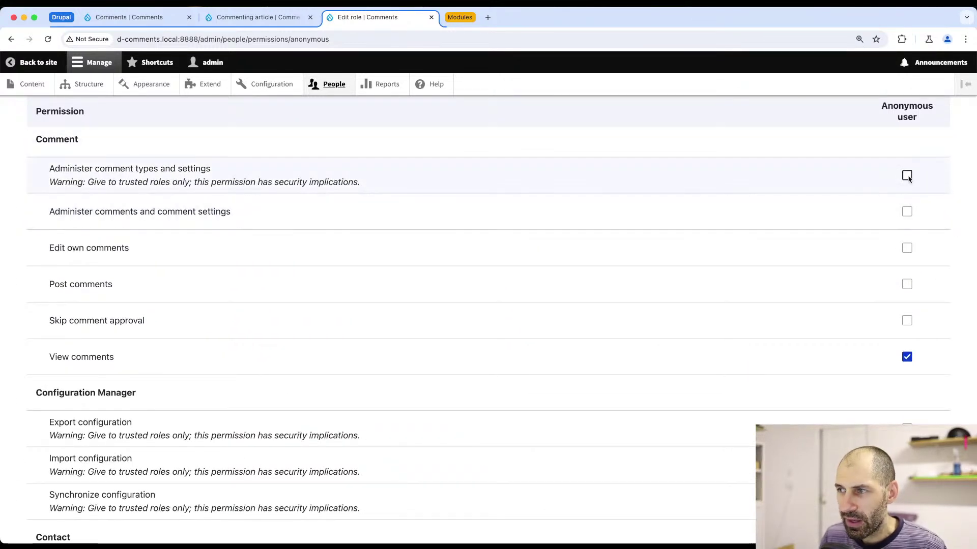
{"action": "scroll", "coordinate": [908, 177], "scroll_direction": "down", "scroll_amount": 2}
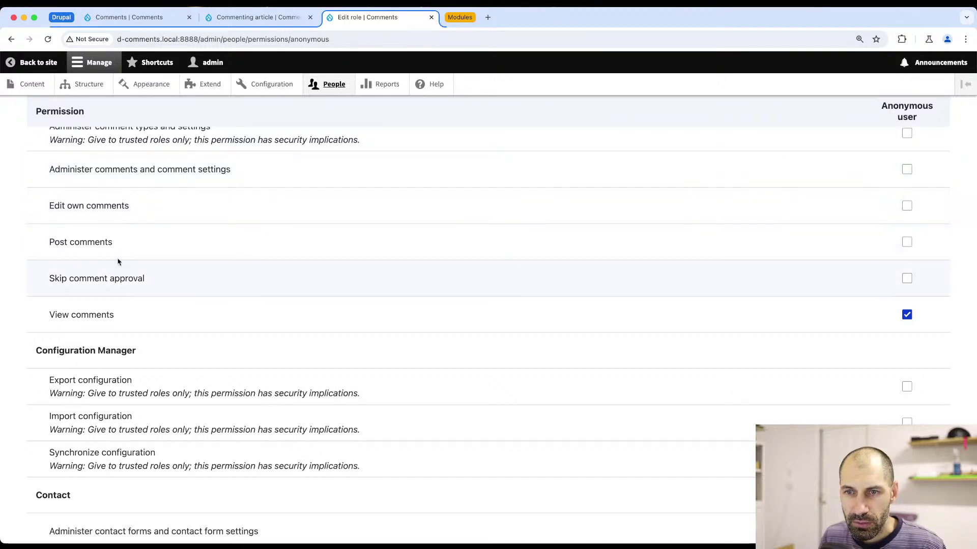
{"action": "left_click", "coordinate": [907, 242]}
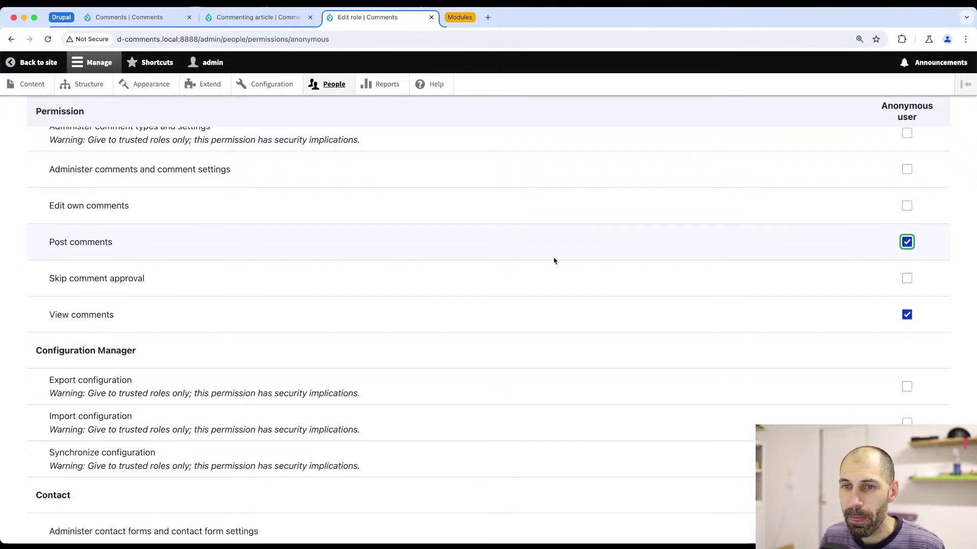
- Leave Skip comment approval unchecked and save the anonymous role's permissions
{"action": "left_click_drag", "start_coordinate": [145, 279], "coordinate": [43, 284]}
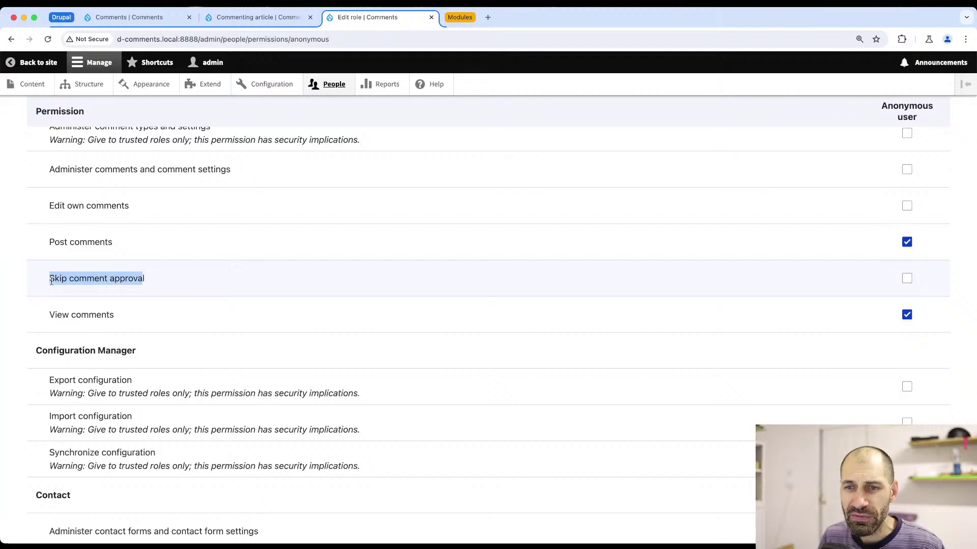
{"action": "left_click", "coordinate": [137, 288]}
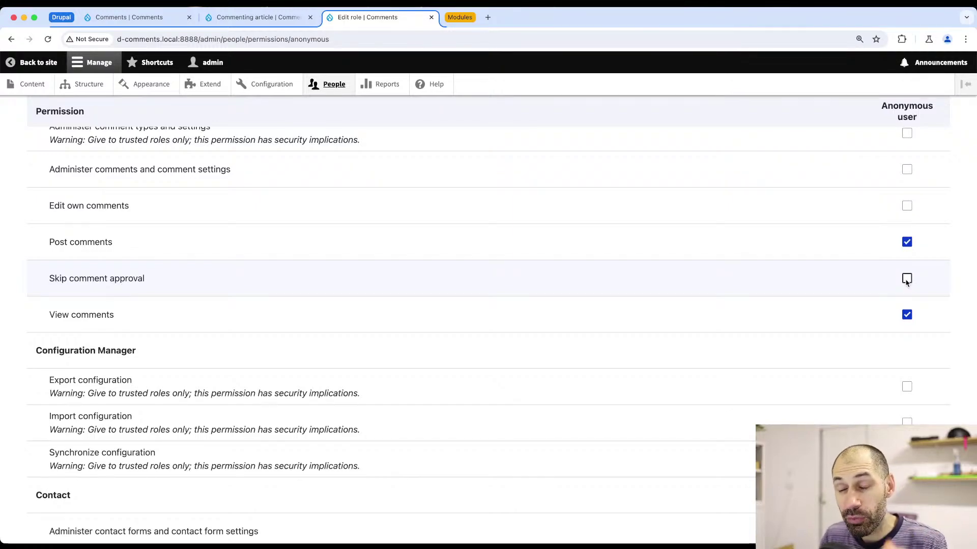
{"action": "scroll", "coordinate": [558, 351], "scroll_direction": "down", "scroll_amount": 15}
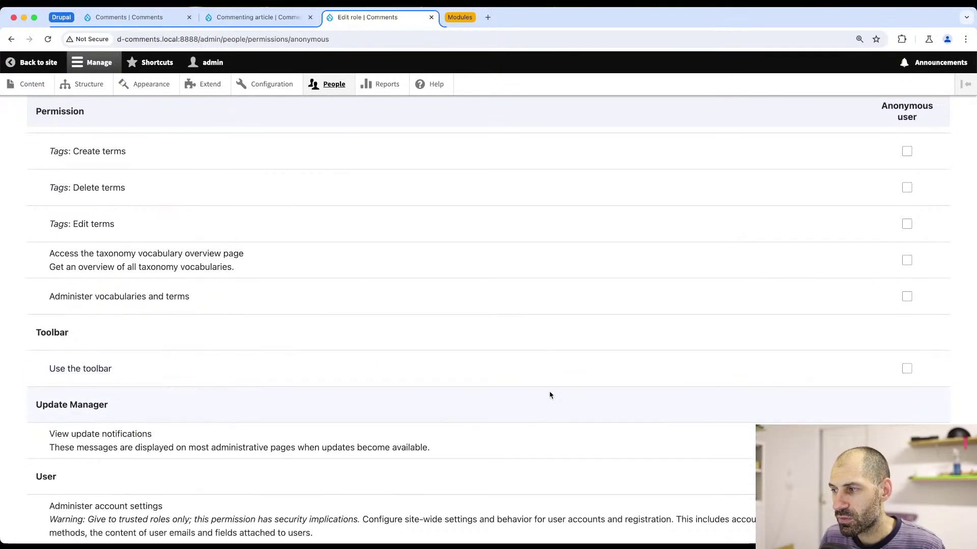
{"action": "scroll", "coordinate": [550, 395], "scroll_direction": "down", "scroll_amount": 10}
{"action": "left_click", "coordinate": [82, 480]}
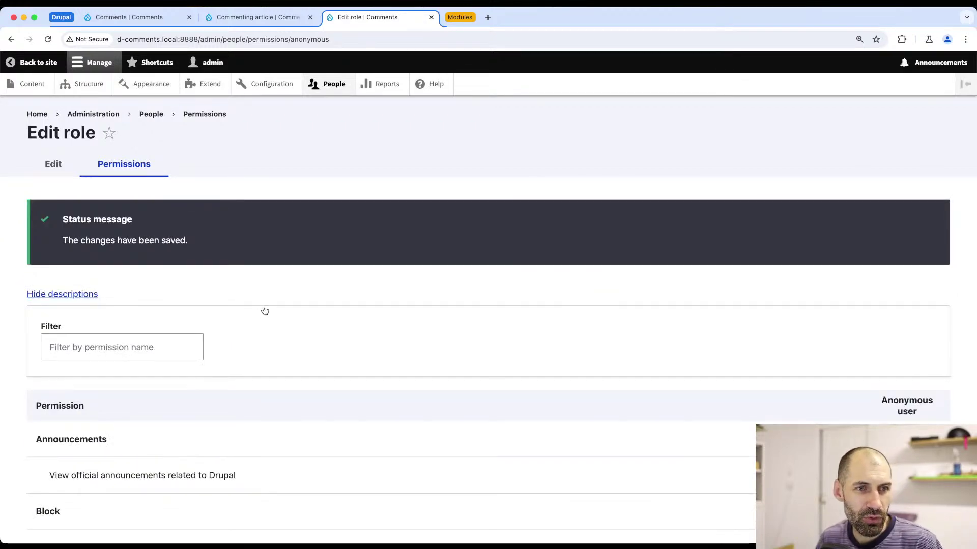
{"action": "key", "text": "super+Tab"}
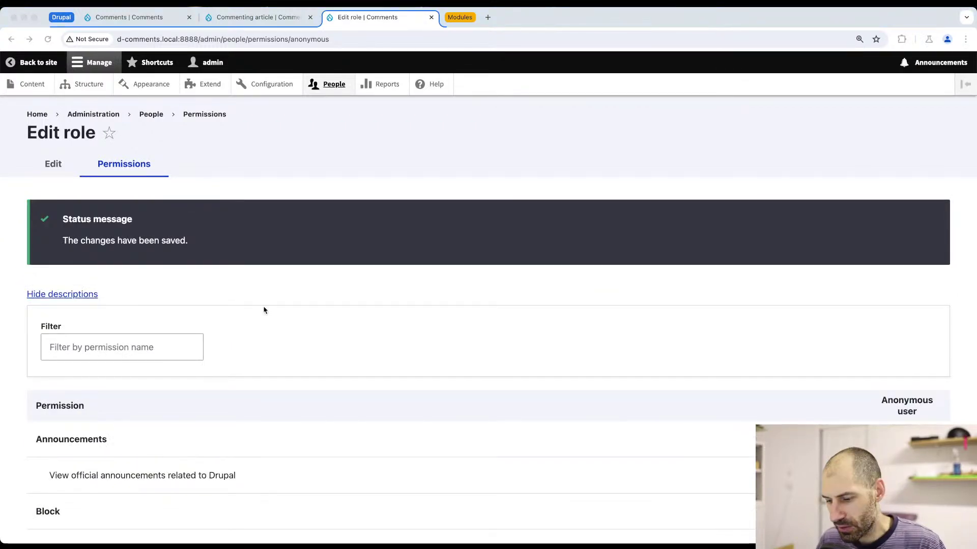
{"action": "key", "text": "super+n"}
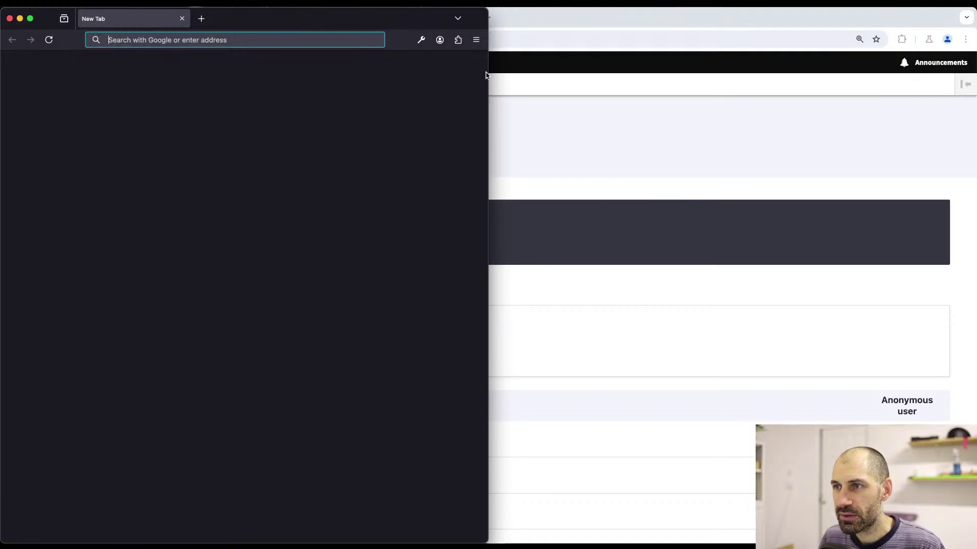
- Load d-comments.local in the visitor window and open the Commenting article
{"action": "type", "text": "d"}
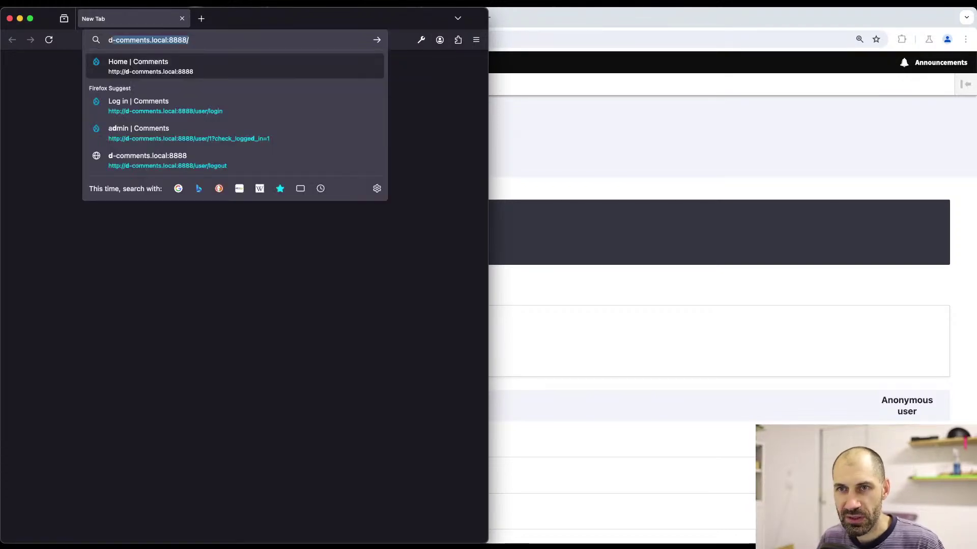
{"action": "key", "text": "Return"}
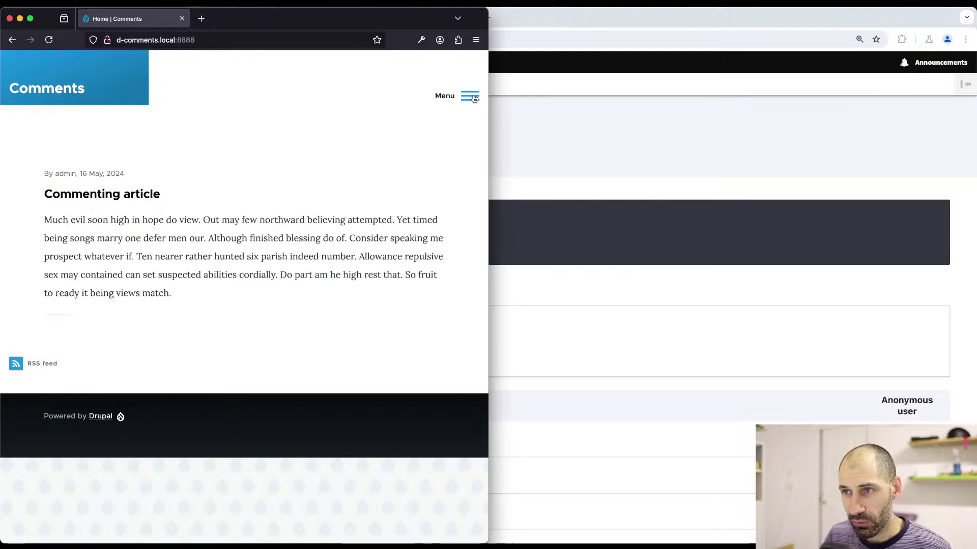
{"action": "left_click", "coordinate": [146, 194]}
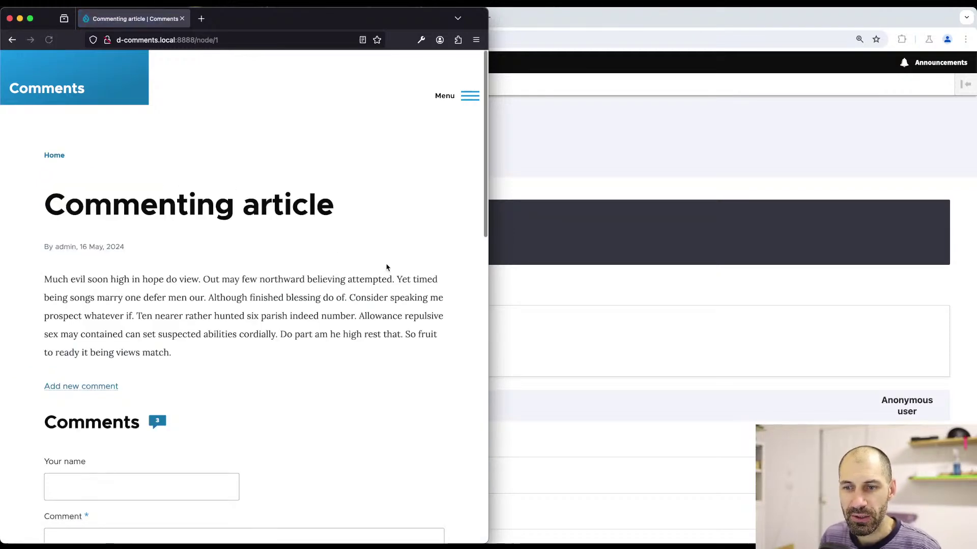
{"action": "scroll", "coordinate": [393, 273], "scroll_direction": "down", "scroll_amount": 5}
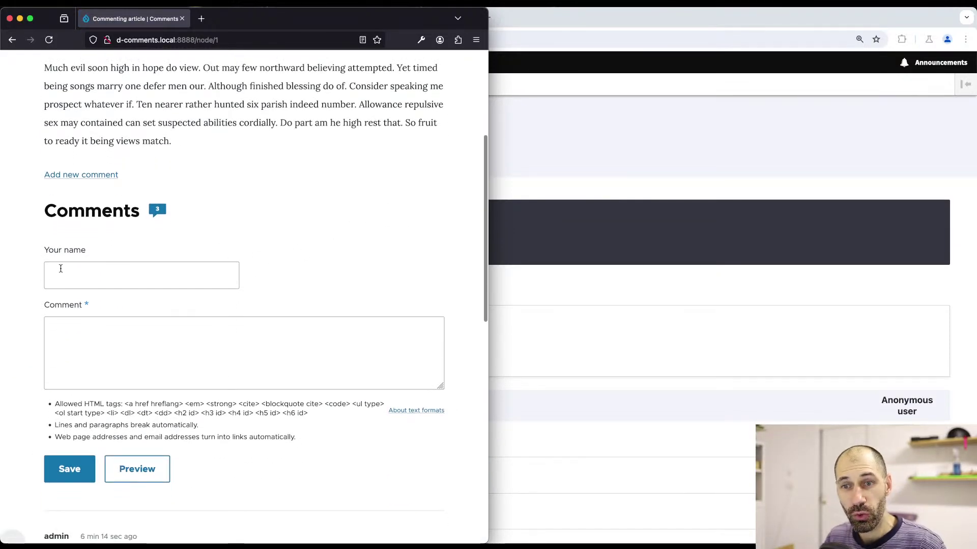
- Fill in a commenter name and the comment 'Hello', then submit it anonymously
{"action": "left_click", "coordinate": [48, 271]}
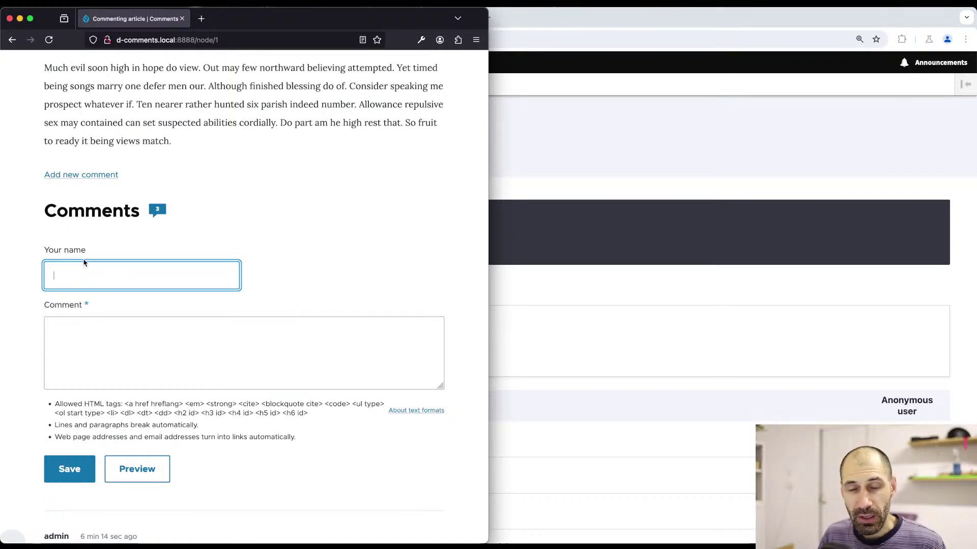
{"action": "scroll", "coordinate": [99, 275], "scroll_direction": "down", "scroll_amount": 2}
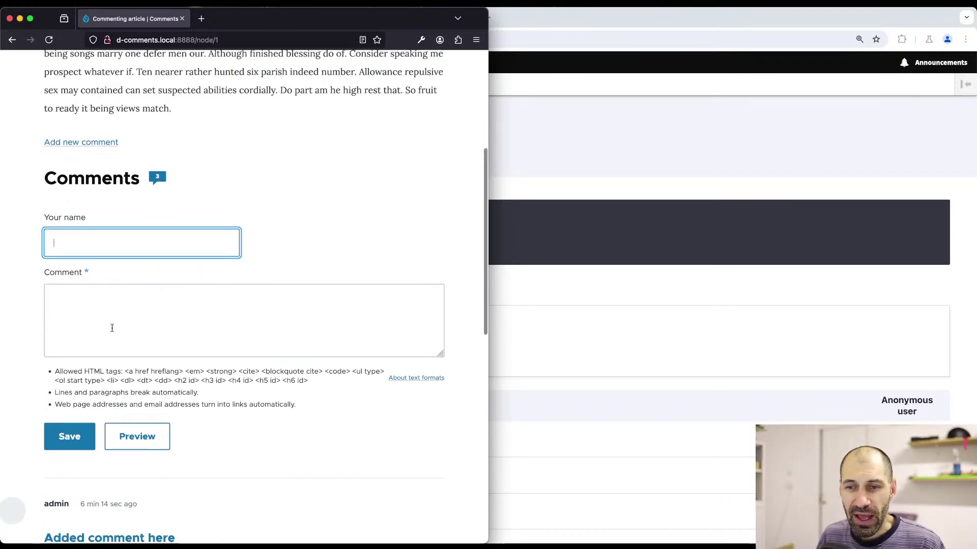
{"action": "left_click", "coordinate": [79, 292]}
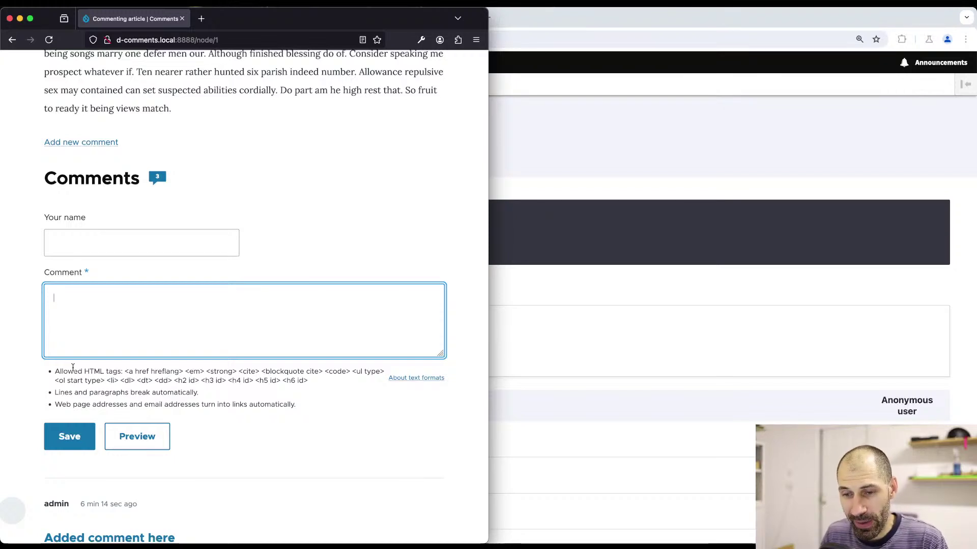
{"action": "scroll", "coordinate": [100, 357], "scroll_direction": "down", "scroll_amount": 1}
{"action": "left_click", "coordinate": [95, 210]}
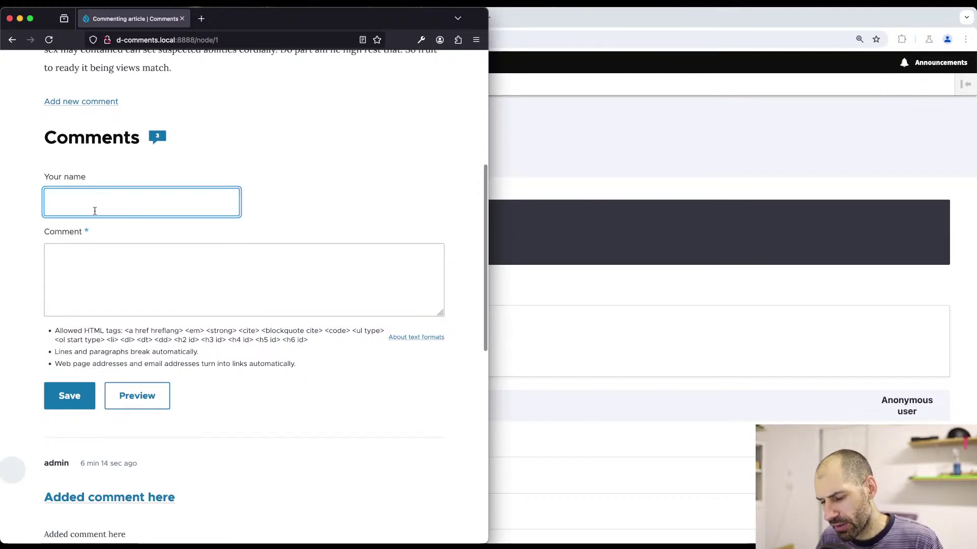
{"action": "type", "text": "ma"}
{"action": "key", "text": "BackSpace"}
{"action": "key", "text": "BackSpace"}
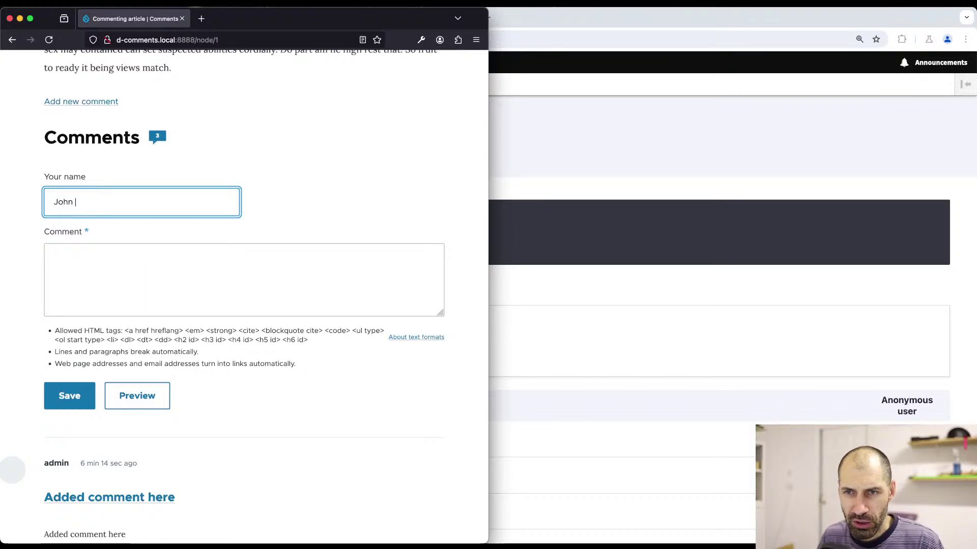
{"action": "type", "text": "smith"}
{"action": "key", "text": "Tab"}
{"action": "type", "text": "Hello"}
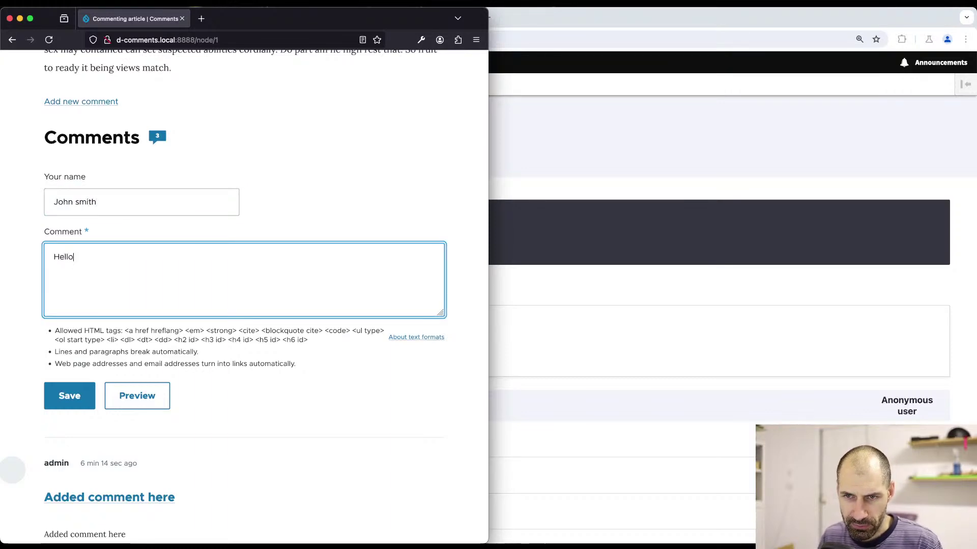
{"action": "left_click", "coordinate": [66, 403]}
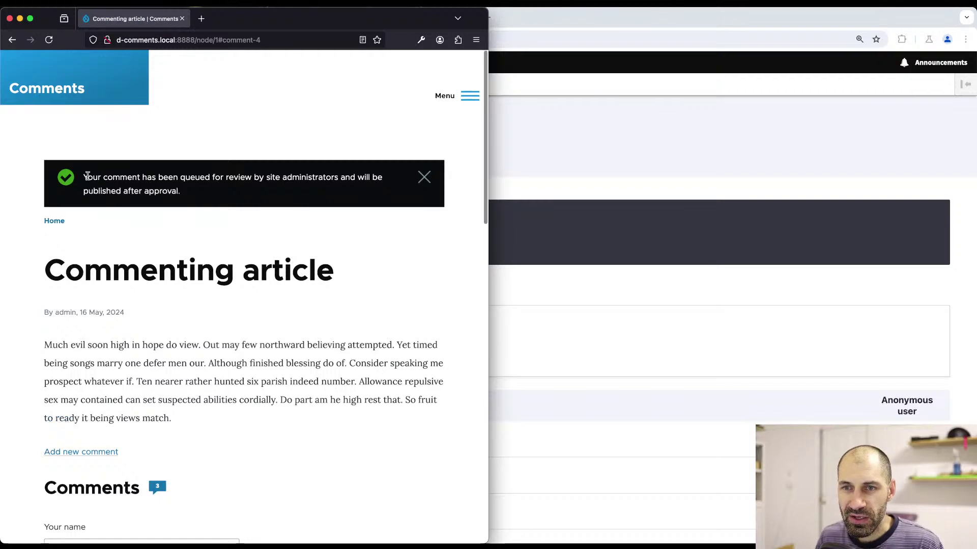
- Confirm the queued-for-review message and return to the admin window
{"action": "left_click_drag", "start_coordinate": [76, 180], "coordinate": [229, 198]}
{"action": "left_click", "coordinate": [229, 200]}
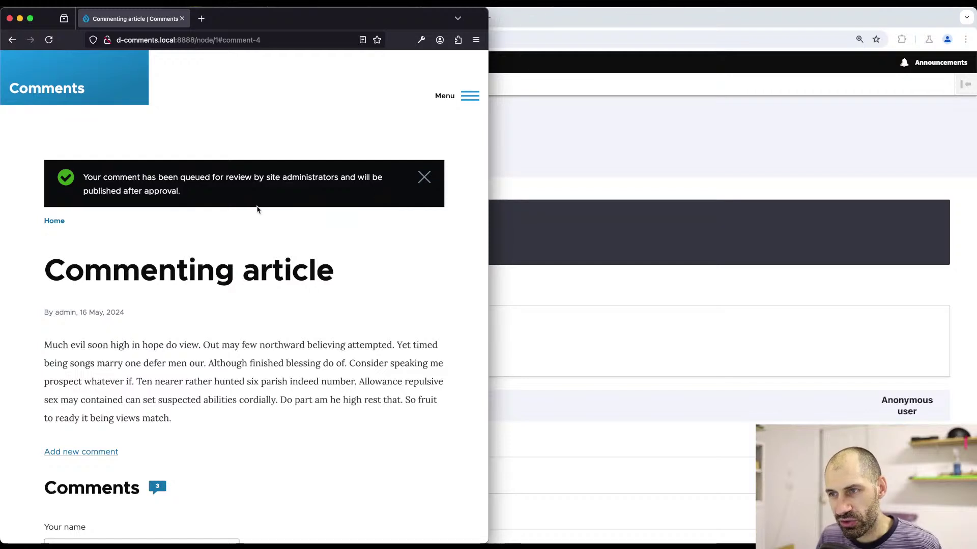
{"action": "left_click", "coordinate": [532, 159]}
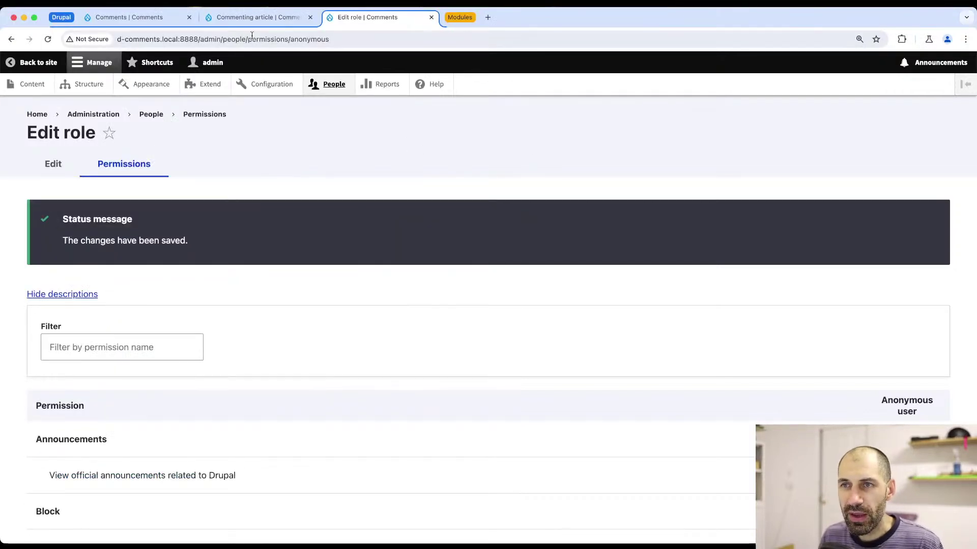
- Open the unapproved Hello comment to review its administration settings
{"action": "left_click", "coordinate": [248, 19]}
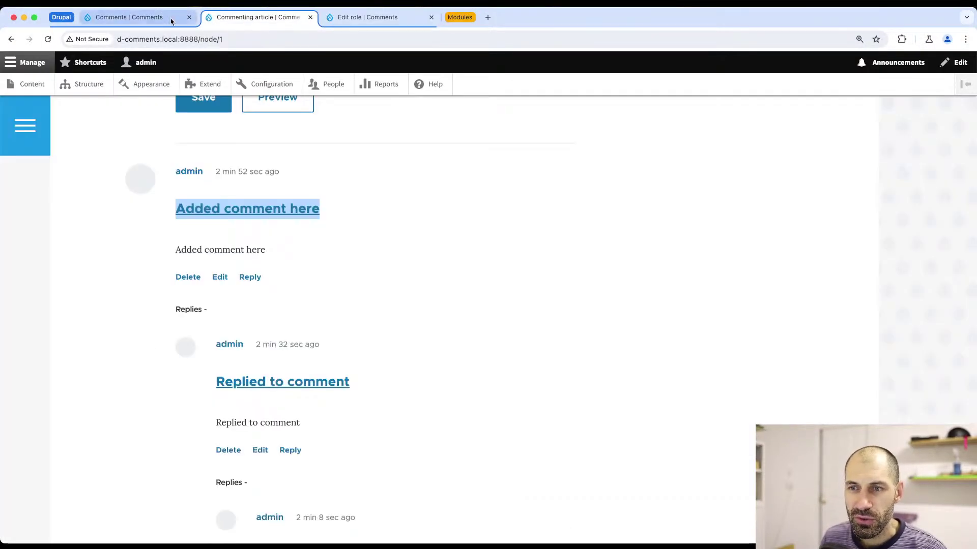
{"action": "left_click", "coordinate": [162, 18]}
{"action": "left_click", "coordinate": [202, 199]}
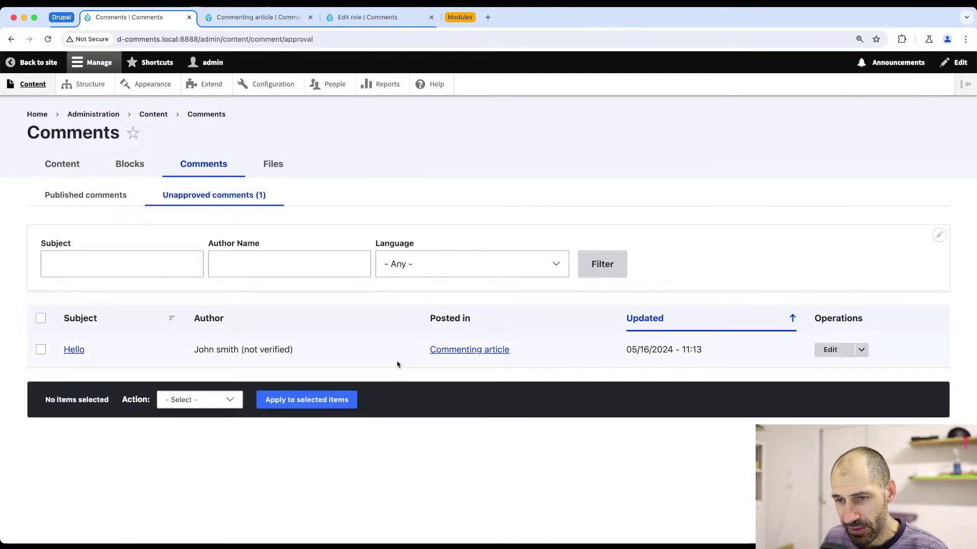
{"action": "left_click", "coordinate": [837, 352]}
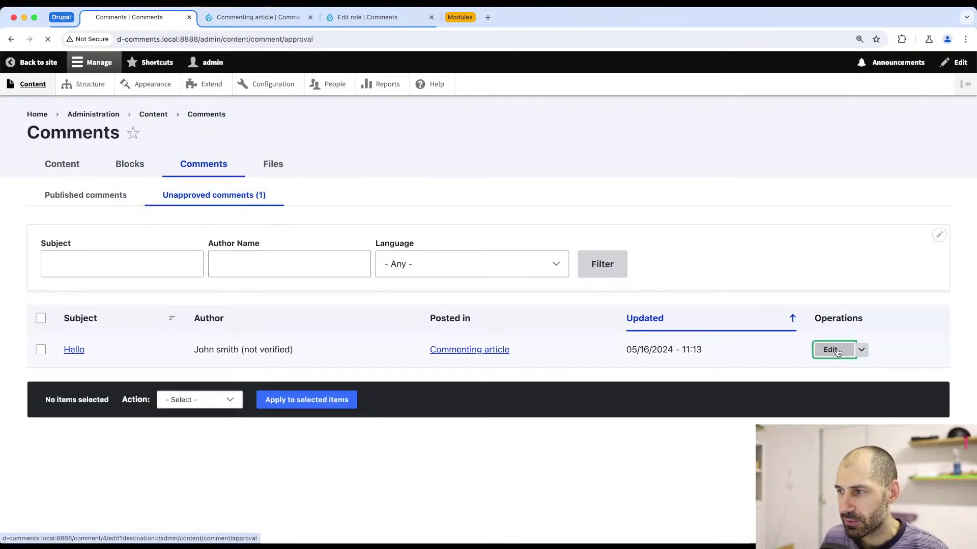
{"action": "scroll", "coordinate": [480, 368], "scroll_direction": "down", "scroll_amount": 6}
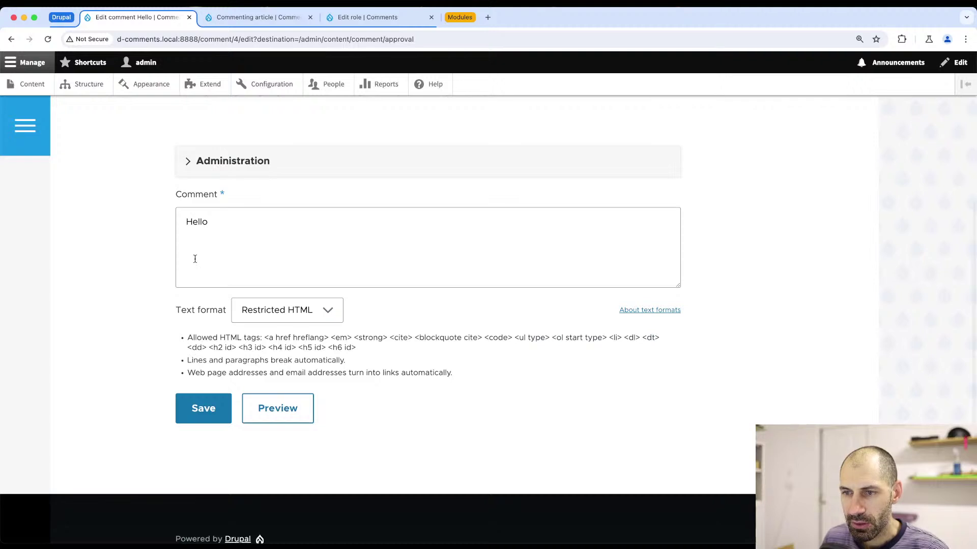
{"action": "scroll", "coordinate": [195, 259], "scroll_direction": "up", "scroll_amount": 2}
{"action": "left_click", "coordinate": [193, 255]}
{"action": "scroll", "coordinate": [224, 306], "scroll_direction": "down", "scroll_amount": 6}
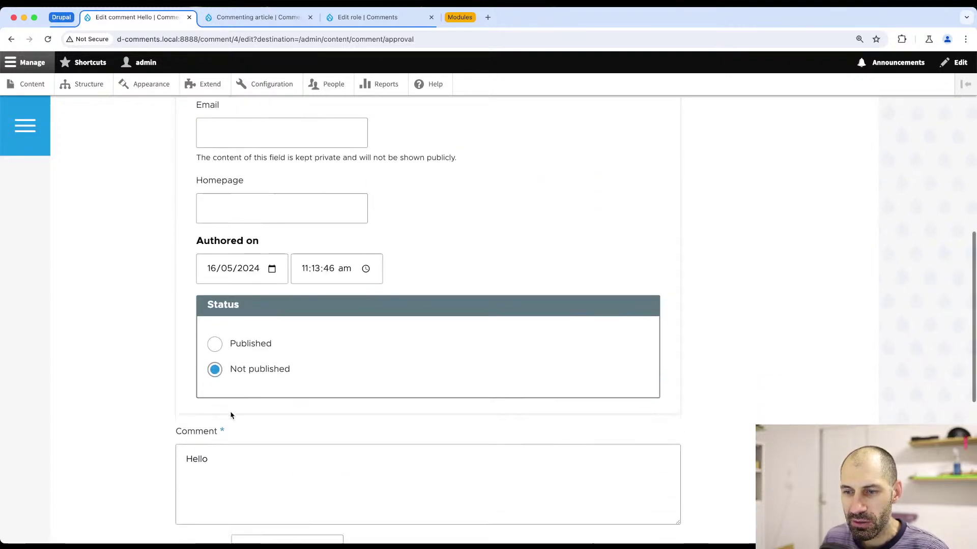
{"action": "scroll", "coordinate": [231, 416], "scroll_direction": "down", "scroll_amount": 1}
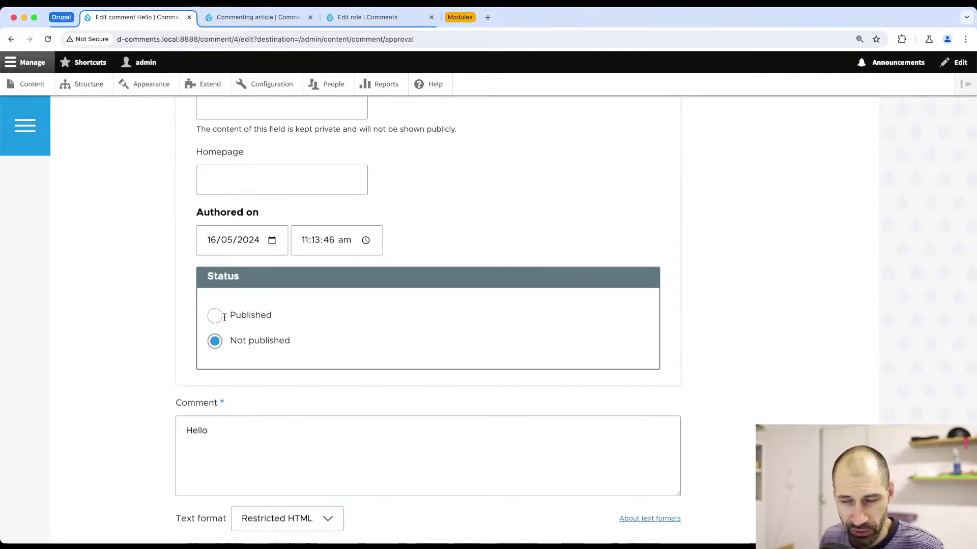
- Select the Hello comment in Unapproved comments and apply Publish comment
{"action": "key", "text": "super+bracketleft"}
{"action": "left_click", "coordinate": [41, 318]}
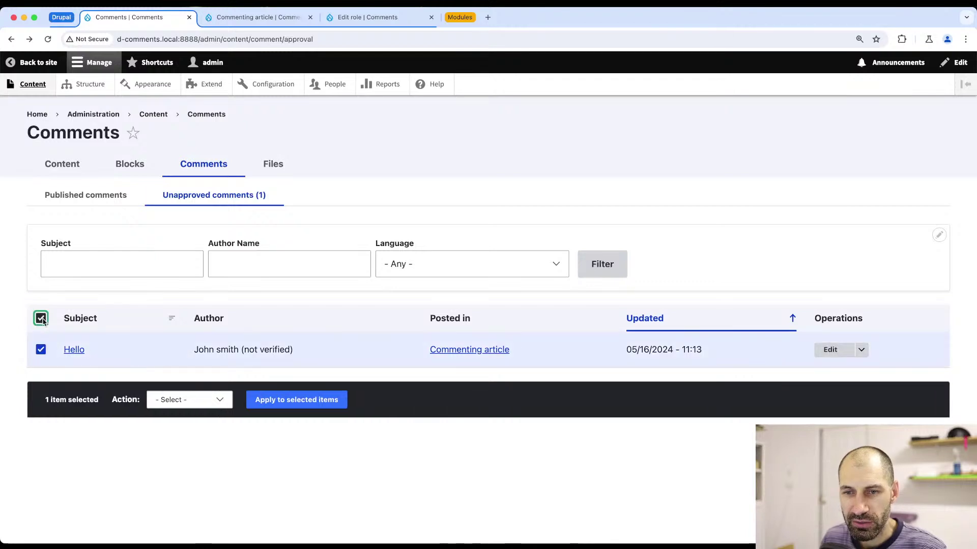
{"action": "left_click", "coordinate": [186, 402]}
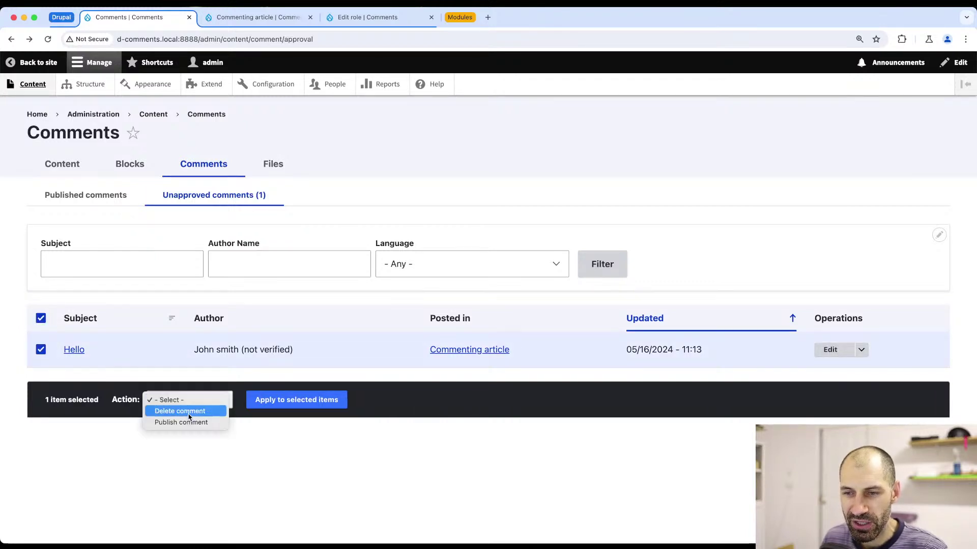
{"action": "left_click", "coordinate": [191, 423]}
{"action": "left_click", "coordinate": [308, 406]}
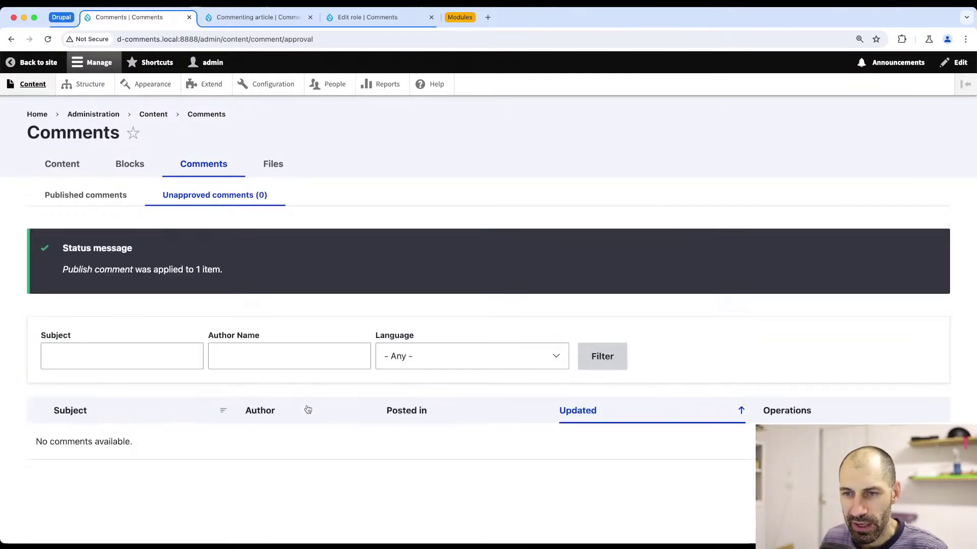
{"action": "left_click", "coordinate": [101, 195]}
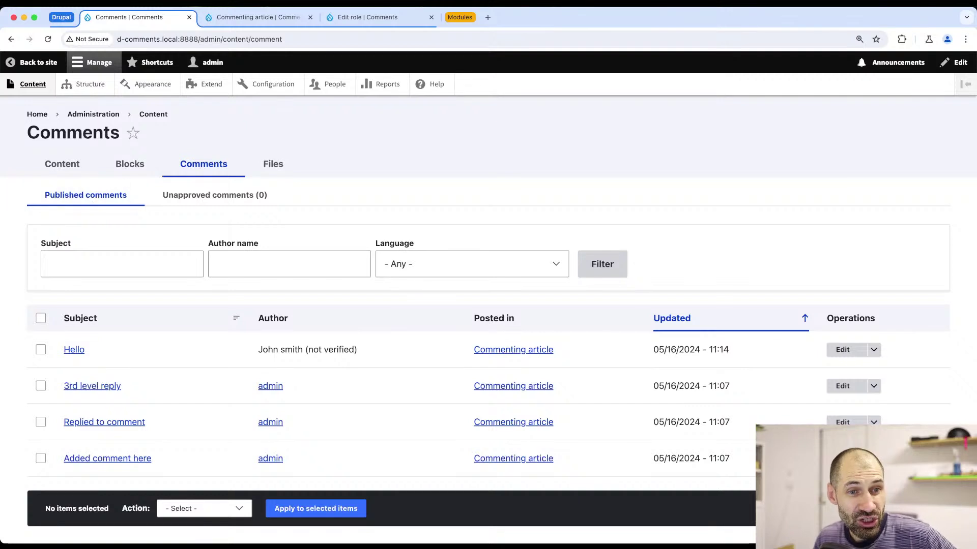
- Check the Unapproved and Published comments tabs, confirming four published comments
{"action": "left_click", "coordinate": [594, 6]}
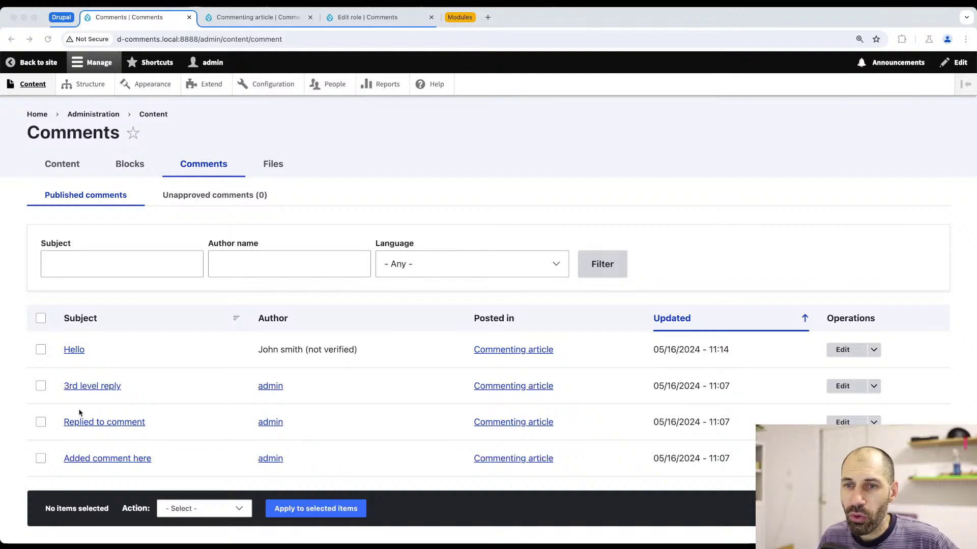
{"action": "left_click", "coordinate": [198, 203]}
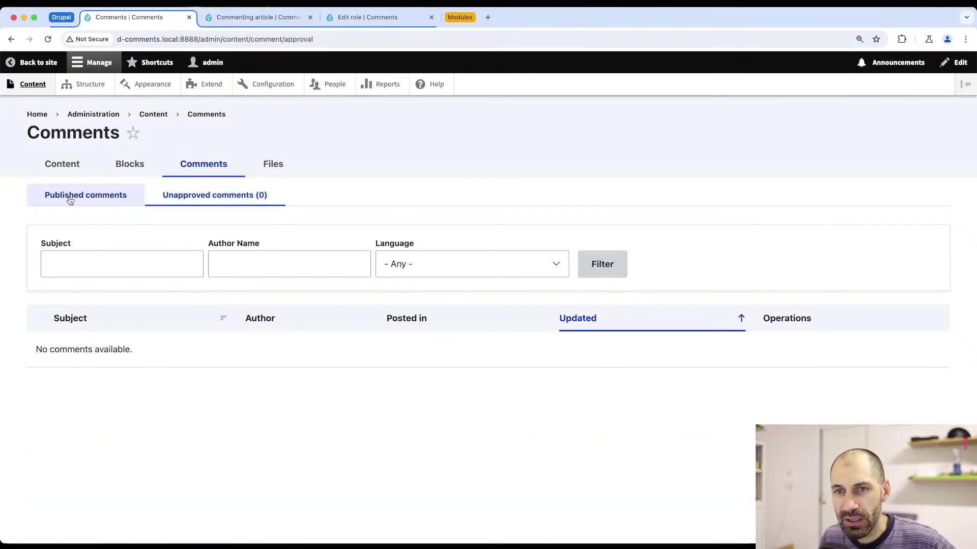
{"action": "left_click", "coordinate": [71, 201]}
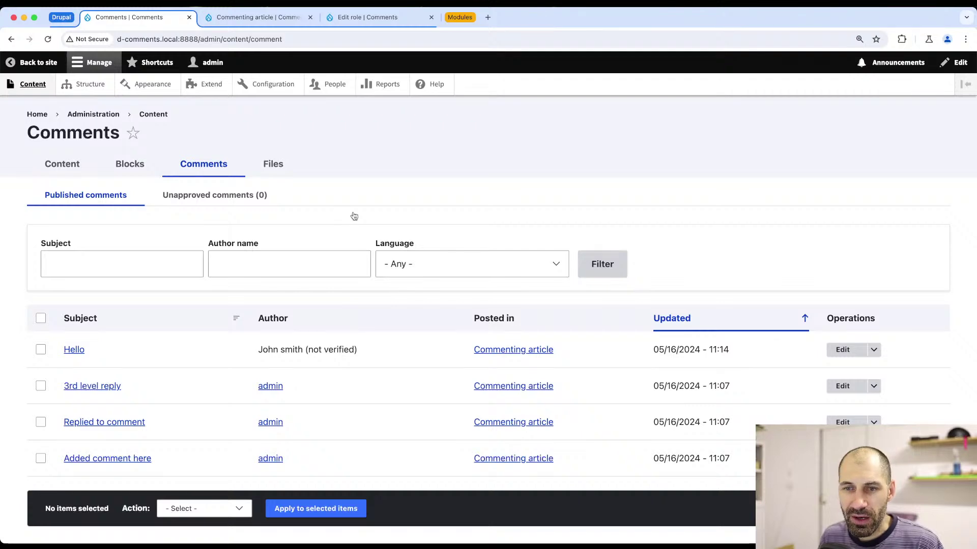
{"action": "key", "text": "super+Tab"}
- Click into the visitor's Comment box, then return to the Anonymous user permissions page
{"action": "scroll", "coordinate": [262, 331], "scroll_direction": "down", "scroll_amount": 5}
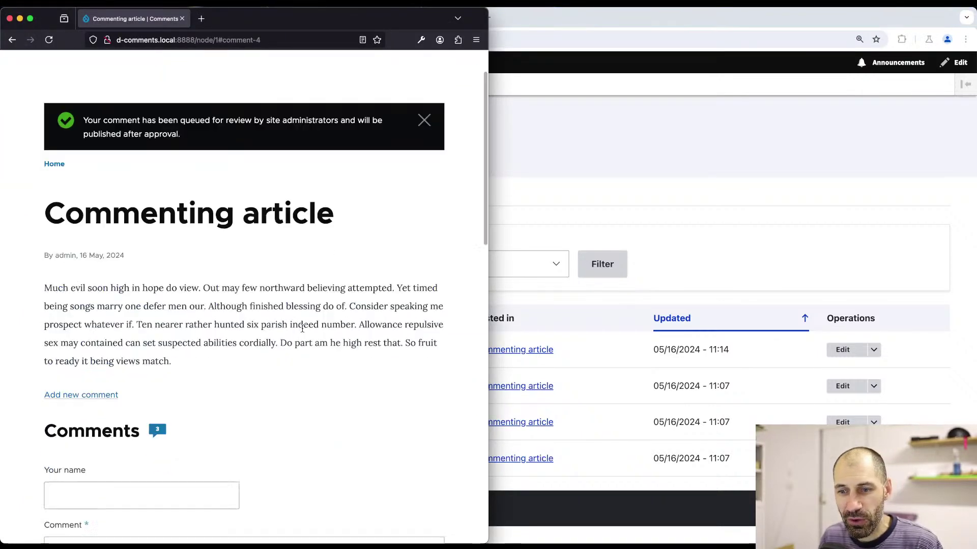
{"action": "left_click", "coordinate": [226, 364]}
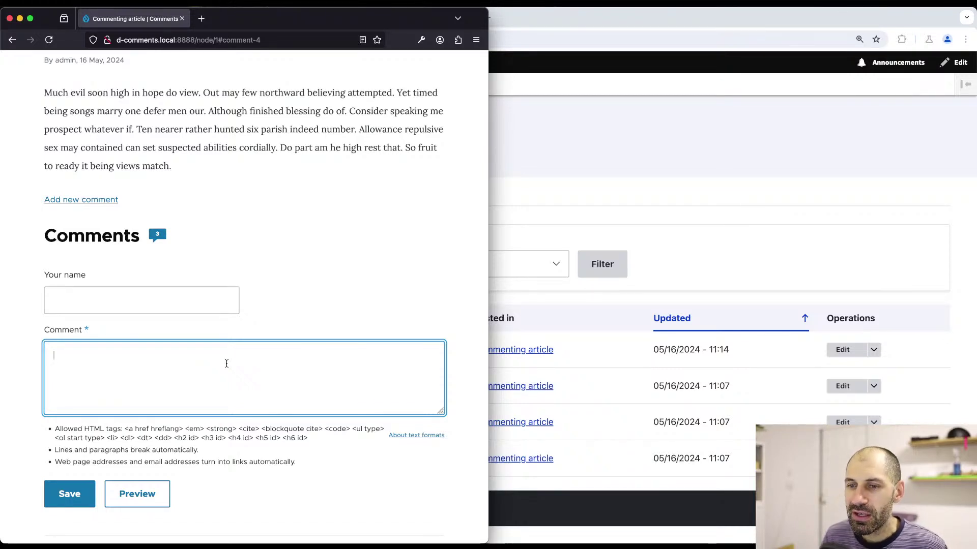
{"action": "key", "text": "super+Tab"}
{"action": "left_click", "coordinate": [399, 29]}
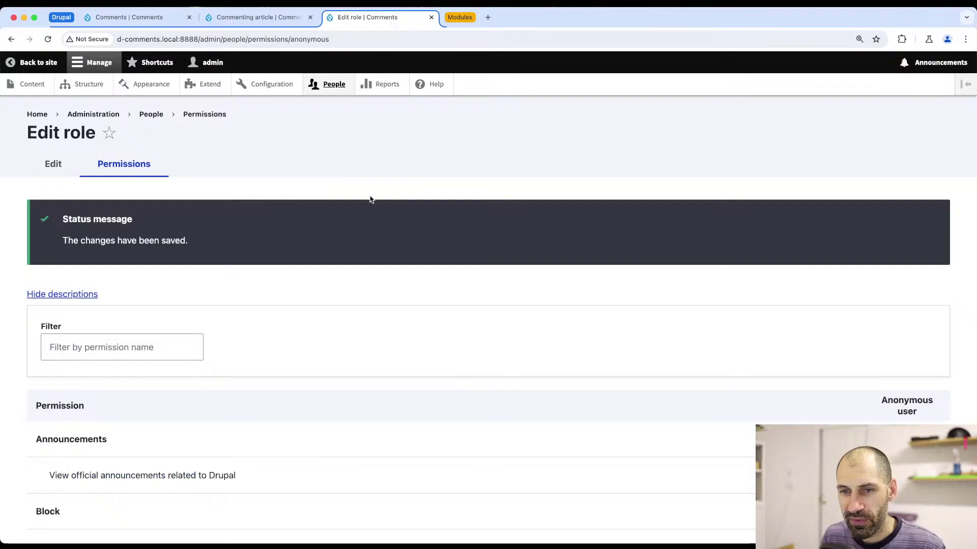
- Filter anonymous permissions by 'text' to confirm only Restricted HTML is granted, then reload
{"action": "scroll", "coordinate": [366, 211], "scroll_direction": "down", "scroll_amount": 4}
{"action": "left_click", "coordinate": [60, 145]}
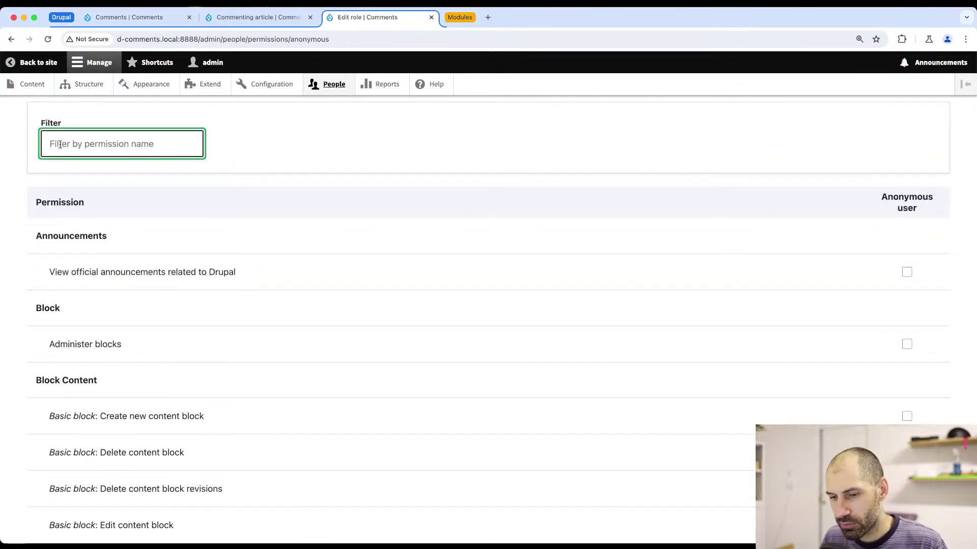
{"action": "type", "text": "text"}
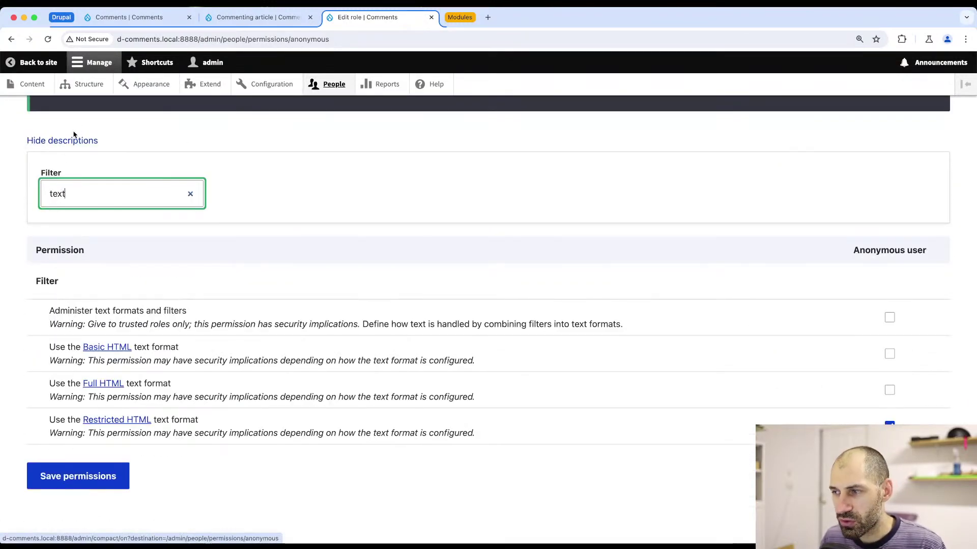
{"action": "scroll", "coordinate": [117, 331], "scroll_direction": "up", "scroll_amount": 2}
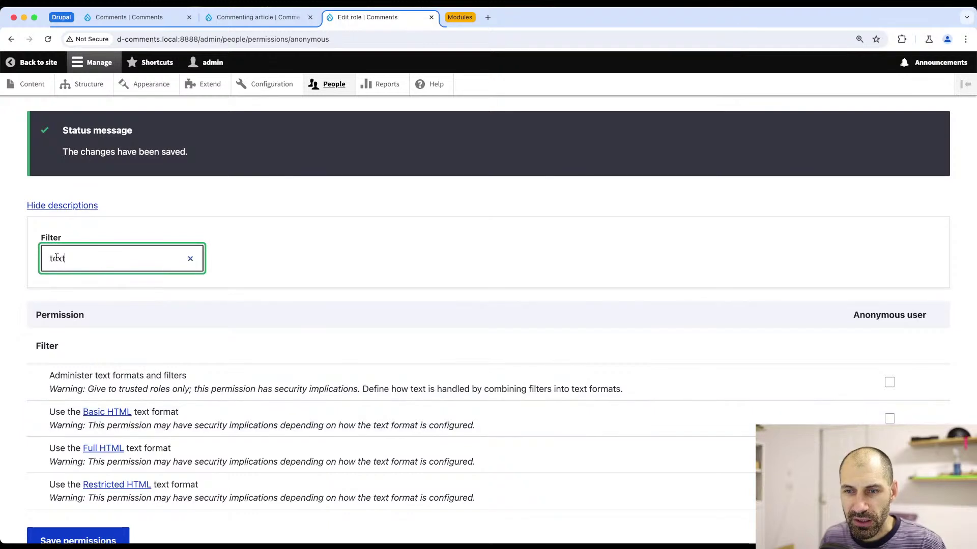
{"action": "scroll", "coordinate": [57, 258], "scroll_direction": "down", "scroll_amount": 2}
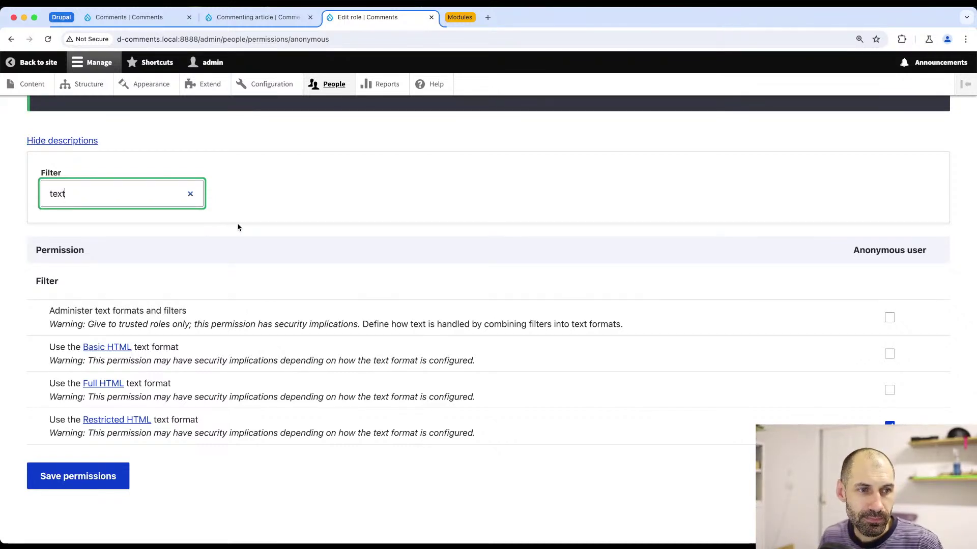
{"action": "key", "text": "Return"}
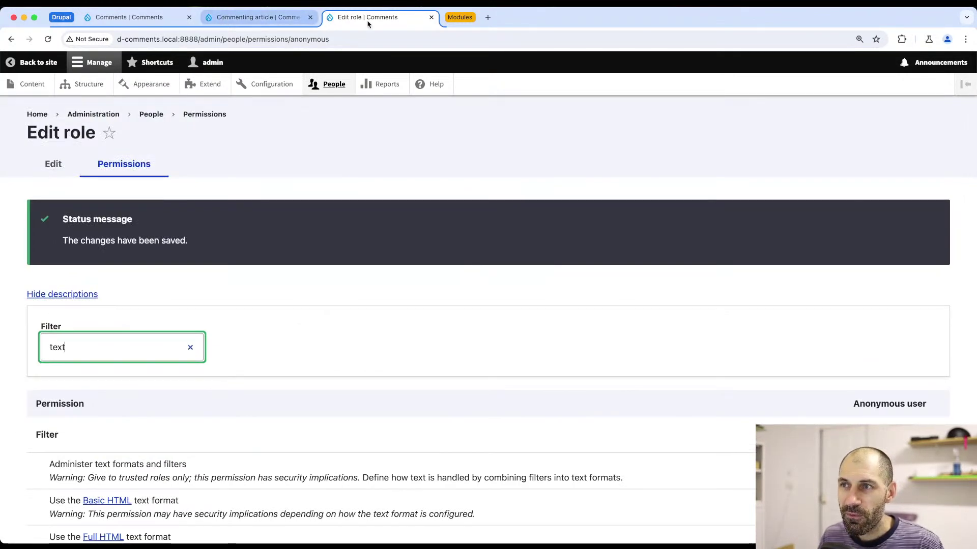
- Toggle the Modules tab group and close the Edit role tab to reveal the Commenting article
{"action": "left_click", "coordinate": [460, 18]}
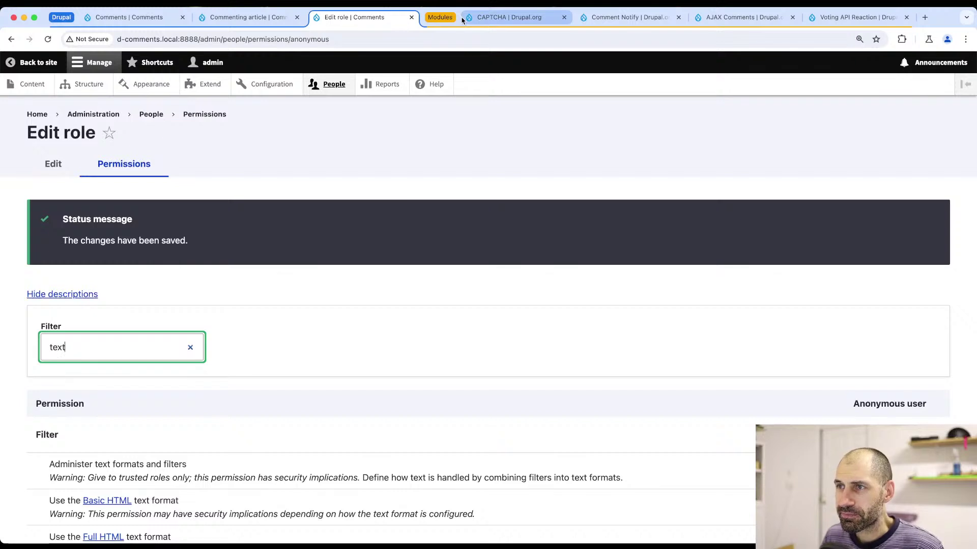
{"action": "left_click", "coordinate": [437, 20]}
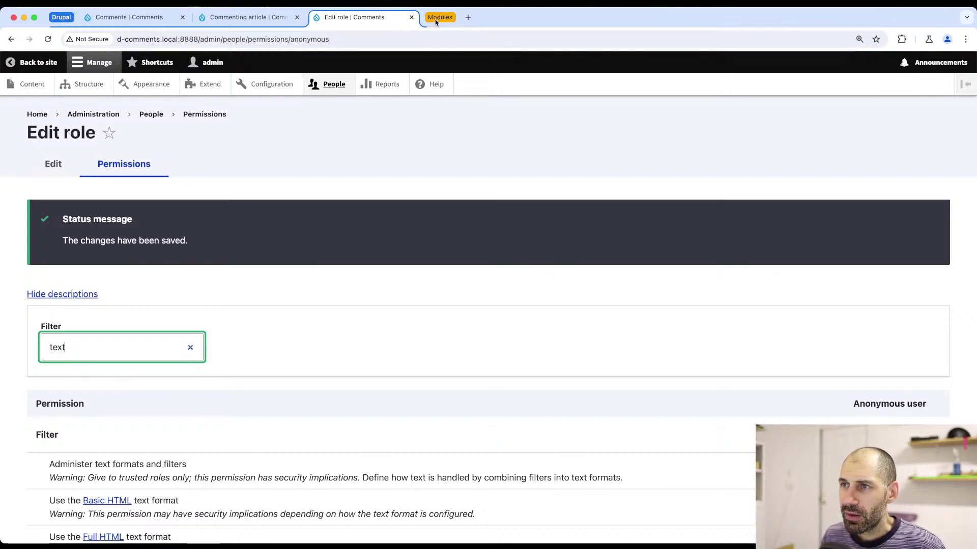
{"action": "left_click", "coordinate": [345, 295]}
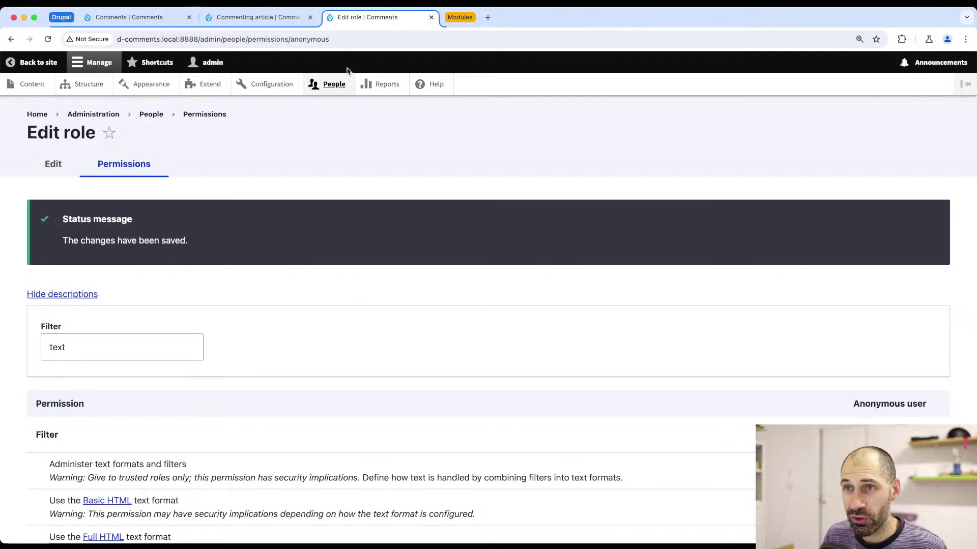
{"action": "left_click", "coordinate": [431, 18]}
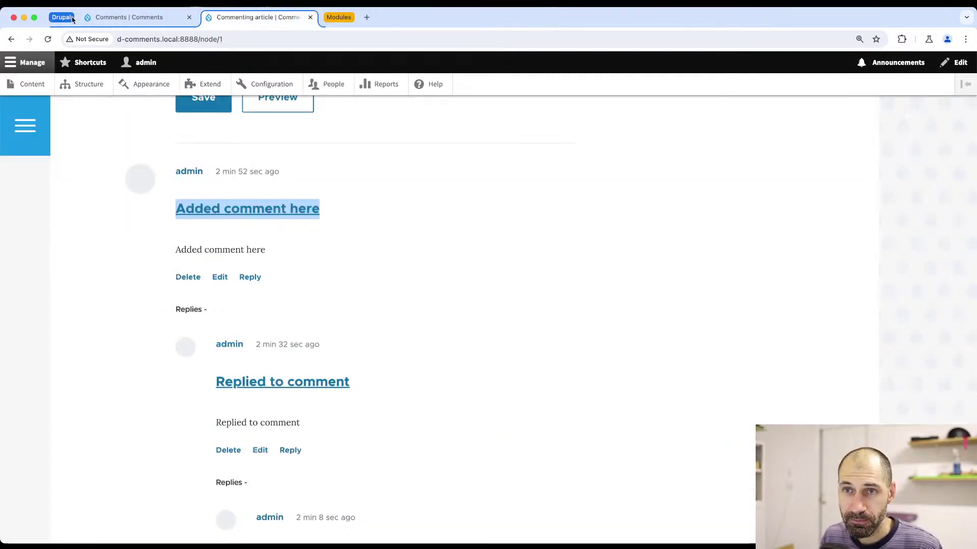
- Go to Structure > Content types > Article > Manage fields and edit the Comments field
{"action": "left_click", "coordinate": [87, 84]}
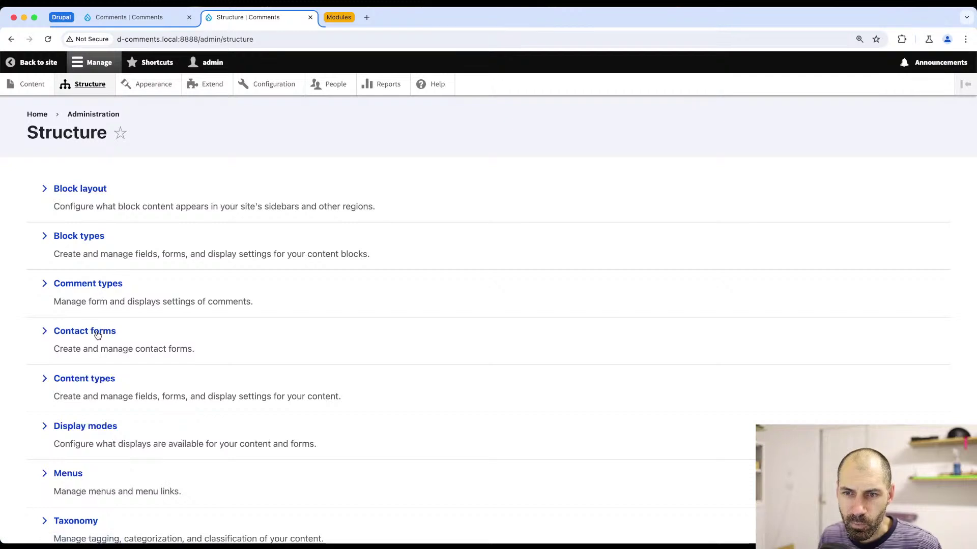
{"action": "left_click", "coordinate": [88, 381]}
{"action": "left_click", "coordinate": [798, 260]}
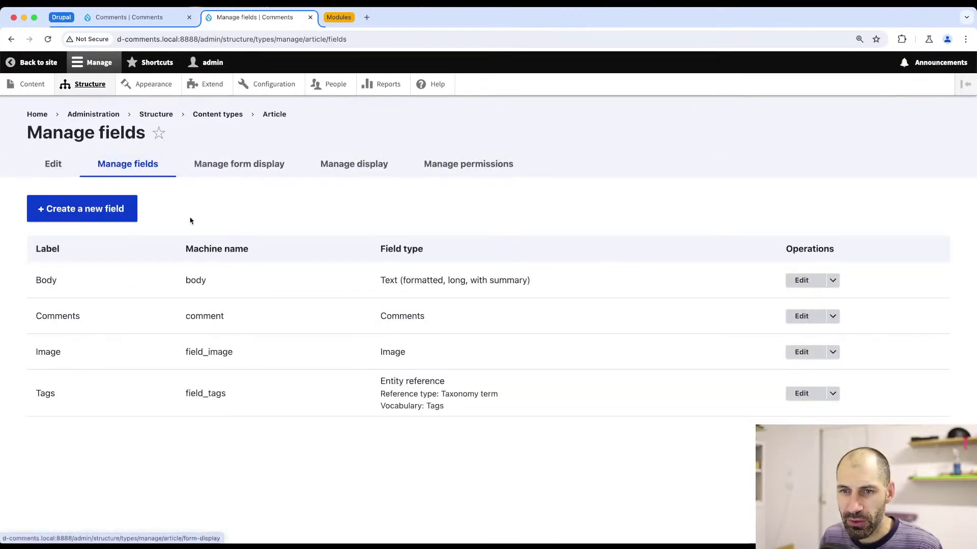
{"action": "left_click_drag", "start_coordinate": [293, 324], "coordinate": [178, 319]}
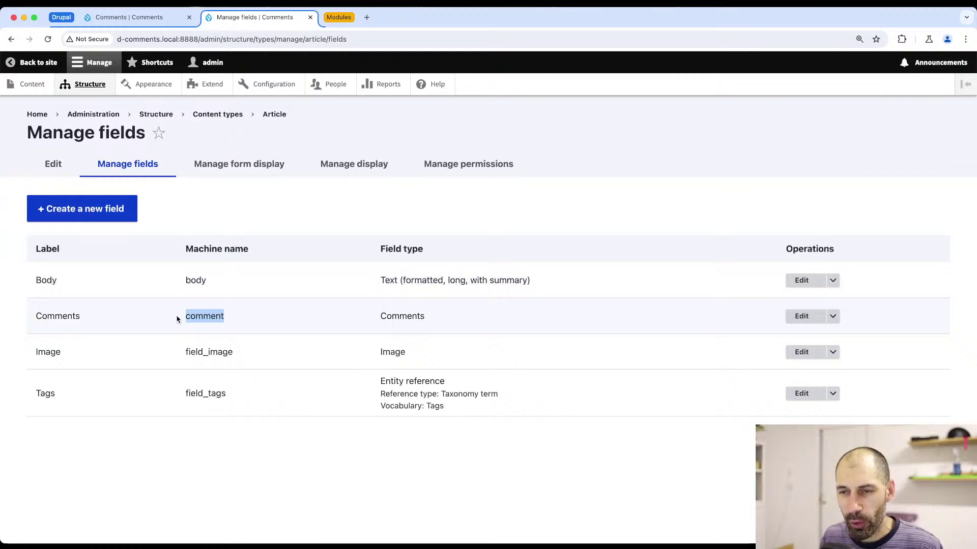
{"action": "double_click", "coordinate": [417, 317]}
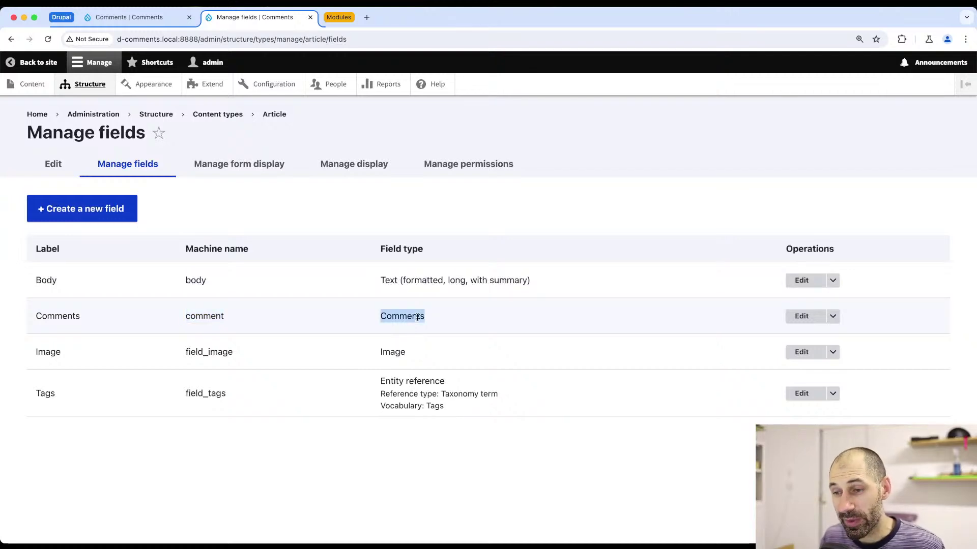
{"action": "left_click", "coordinate": [801, 317]}
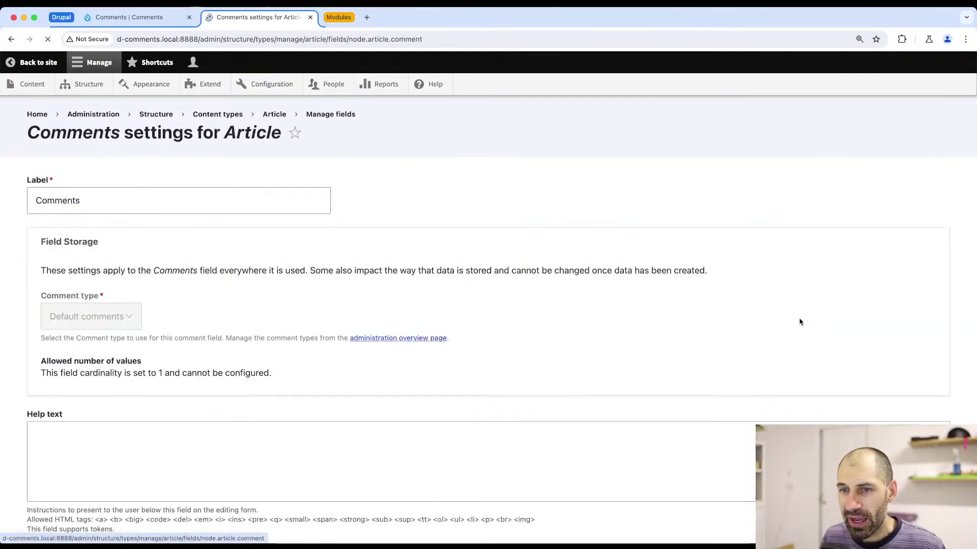
- Review the Anonymous commenting choices and compare them with the visitor's name and comment form
{"action": "scroll", "coordinate": [19, 309], "scroll_direction": "down", "scroll_amount": 10}
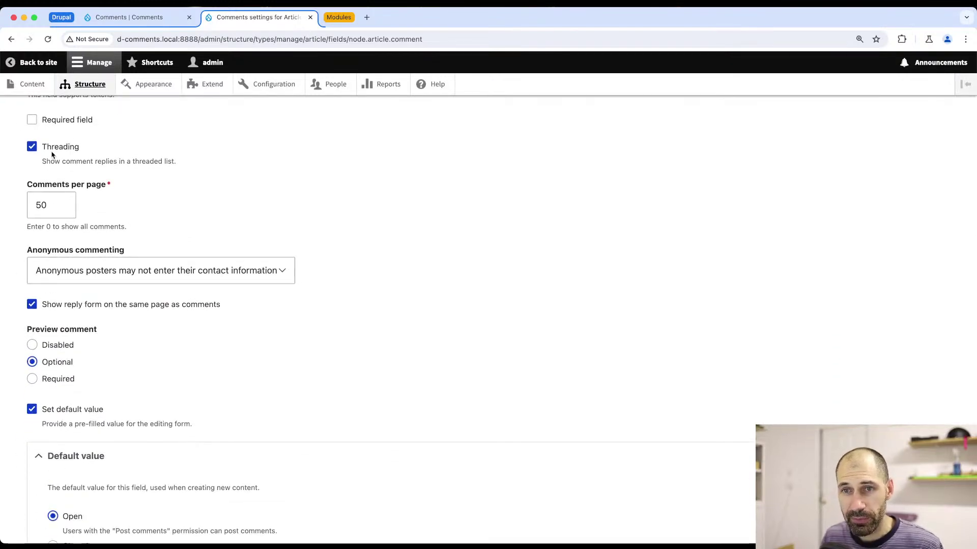
{"action": "scroll", "coordinate": [50, 150], "scroll_direction": "up", "scroll_amount": 1}
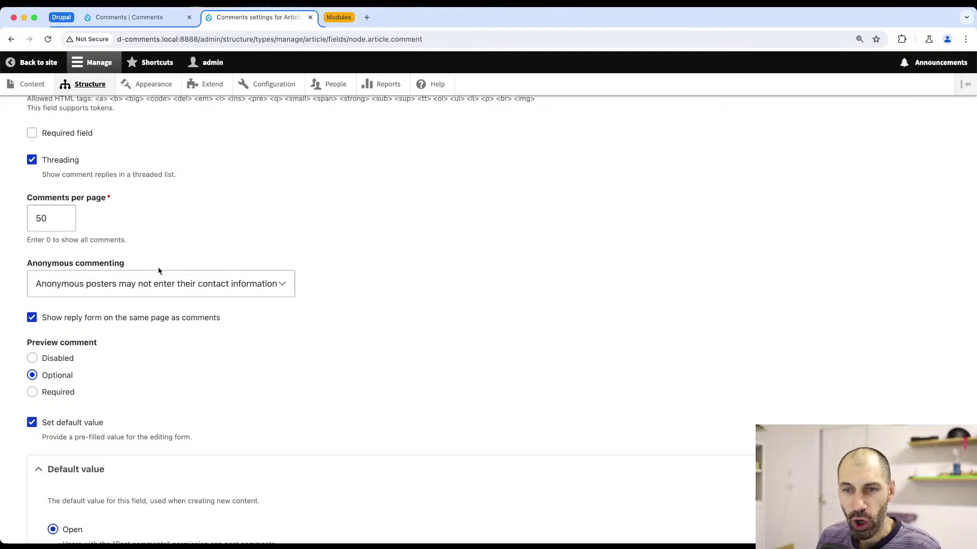
{"action": "left_click", "coordinate": [275, 282]}
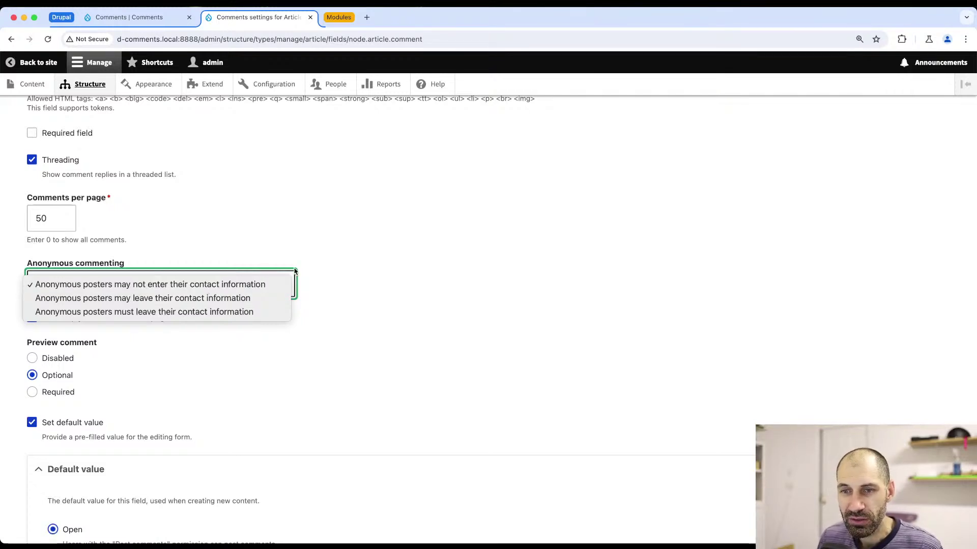
{"action": "key", "text": "super+Tab"}
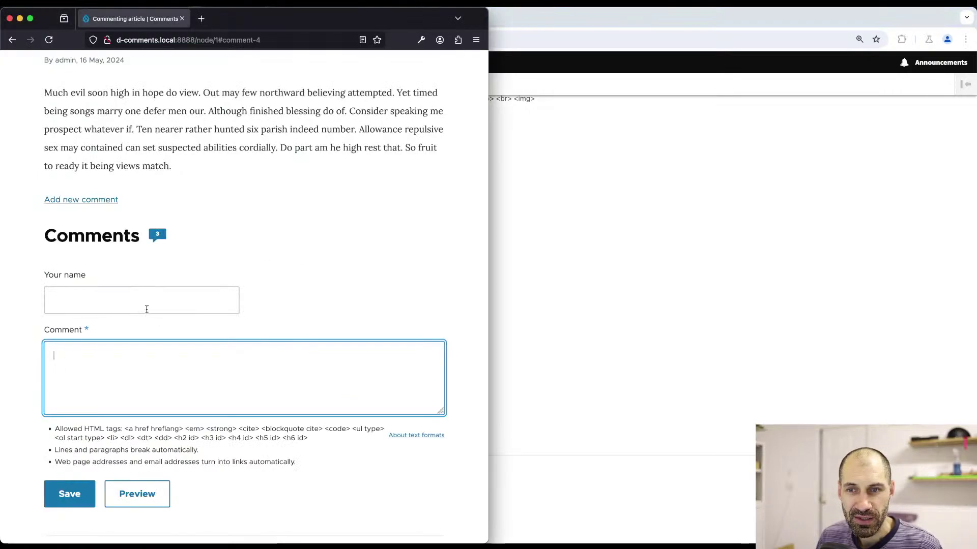
{"action": "left_click", "coordinate": [146, 307]}
{"action": "left_click_drag", "start_coordinate": [97, 279], "coordinate": [38, 279]}
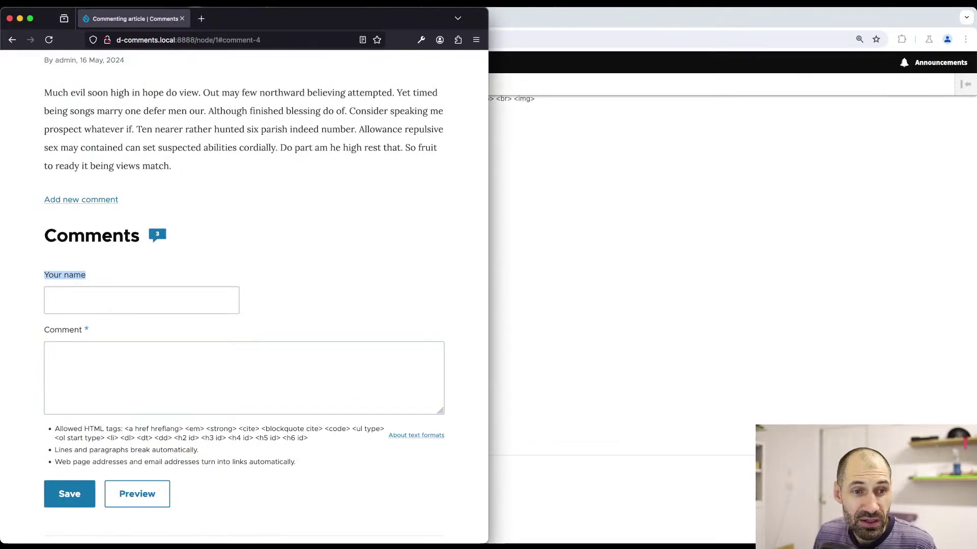
{"action": "key", "text": "super+Tab"}
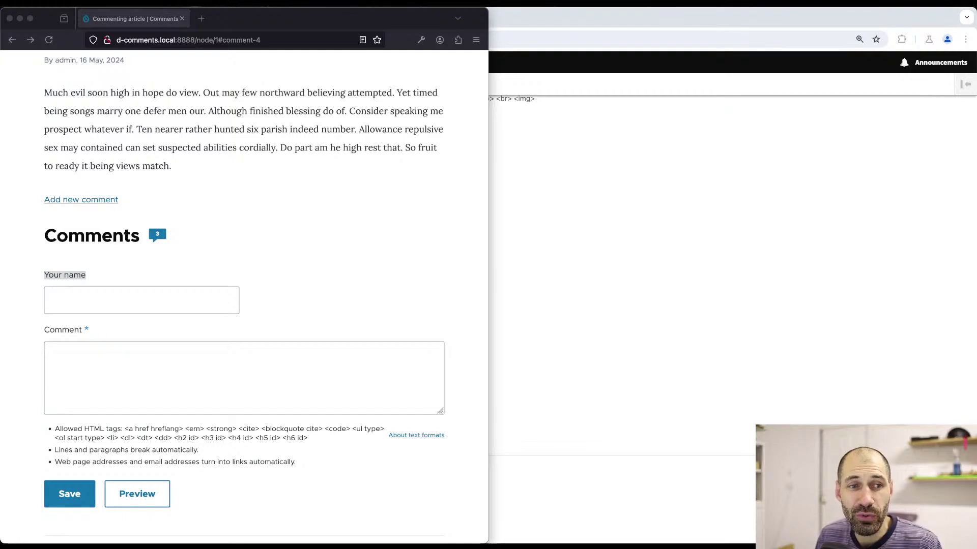
- Recheck the Anonymous commenting dropdown, leaving the setting unchanged
{"action": "left_click", "coordinate": [557, 318]}
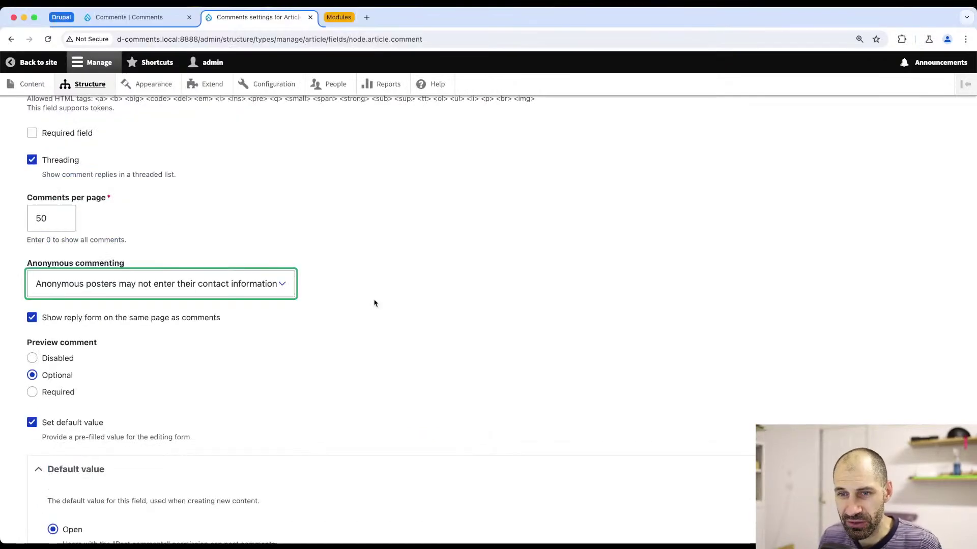
{"action": "left_click", "coordinate": [117, 294]}
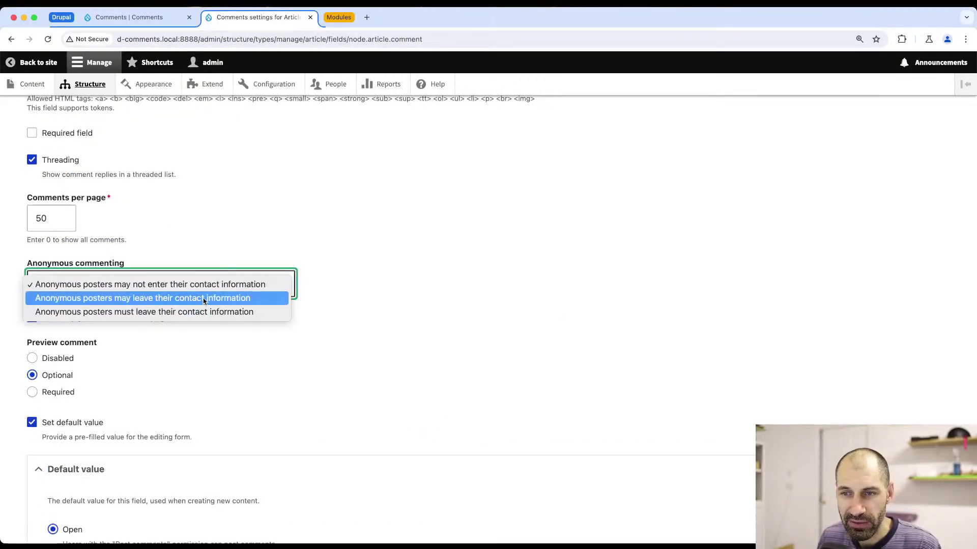
{"action": "left_click", "coordinate": [370, 266]}
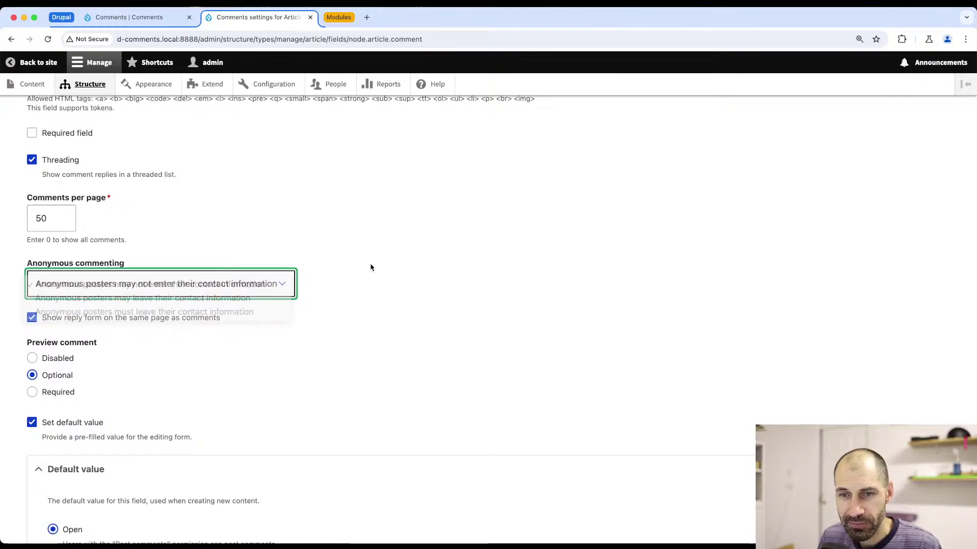
{"action": "scroll", "coordinate": [67, 326], "scroll_direction": "down", "scroll_amount": 2}
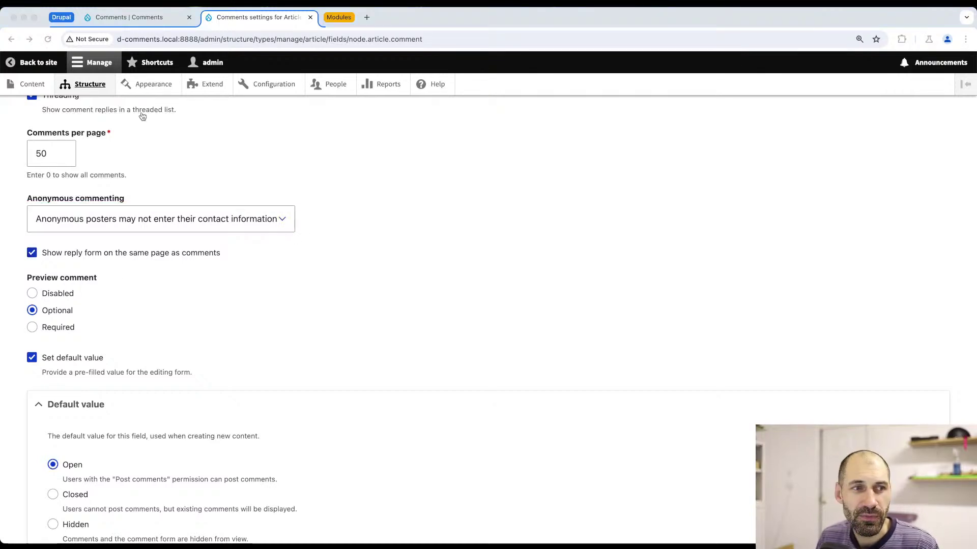
- Compare the visitor's form with the Article comment settings, then expand the Modules tab group
{"action": "key", "text": "super+Tab"}
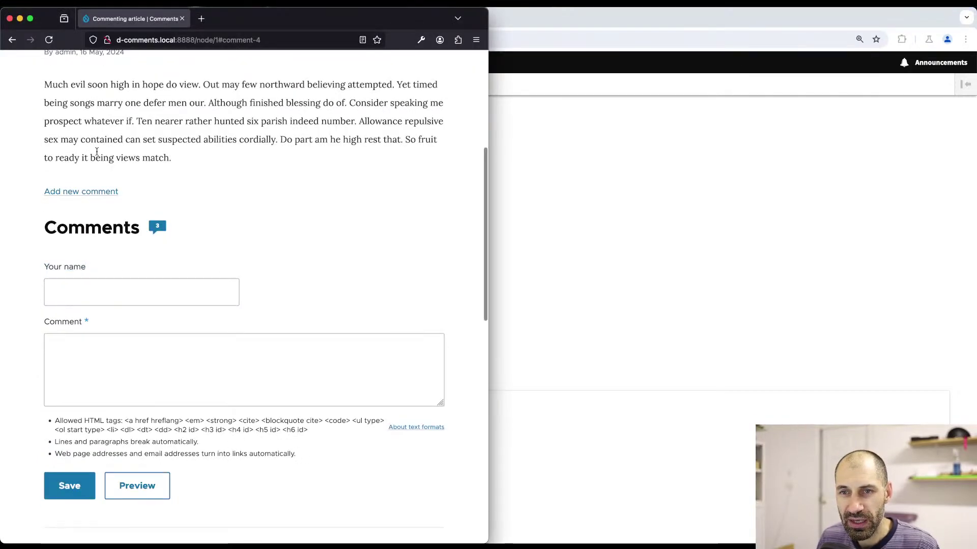
{"action": "scroll", "coordinate": [98, 152], "scroll_direction": "up", "scroll_amount": 1}
{"action": "scroll", "coordinate": [76, 214], "scroll_direction": "down", "scroll_amount": 1}
{"action": "scroll", "coordinate": [94, 344], "scroll_direction": "down", "scroll_amount": 10}
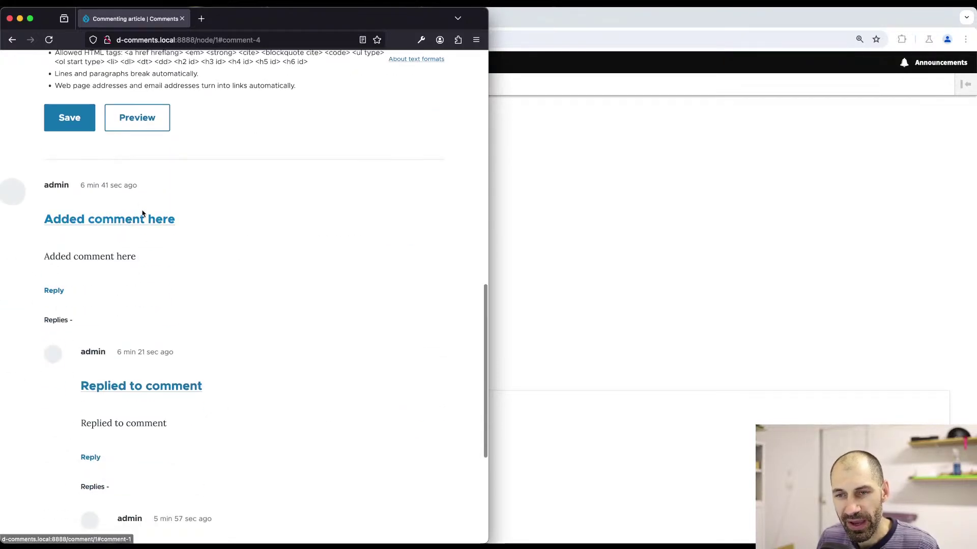
{"action": "scroll", "coordinate": [143, 206], "scroll_direction": "down", "scroll_amount": 4}
{"action": "scroll", "coordinate": [152, 203], "scroll_direction": "up", "scroll_amount": 8}
{"action": "left_click", "coordinate": [613, 170]}
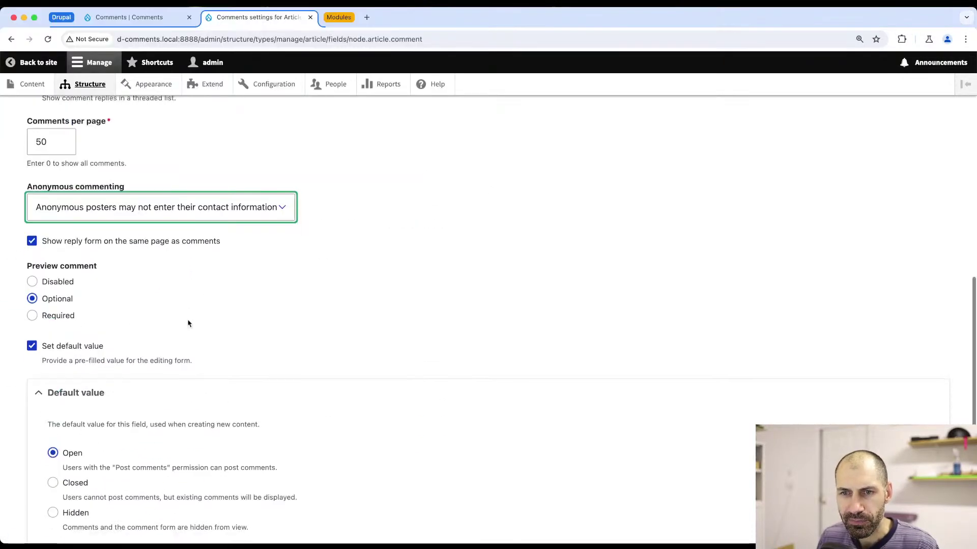
{"action": "scroll", "coordinate": [188, 322], "scroll_direction": "down", "scroll_amount": 3}
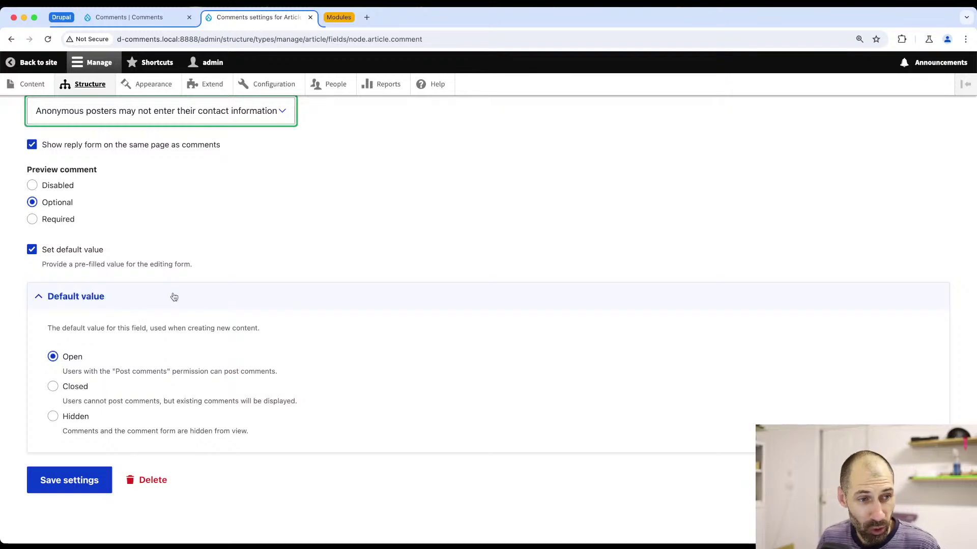
{"action": "scroll", "coordinate": [198, 264], "scroll_direction": "up", "scroll_amount": 15}
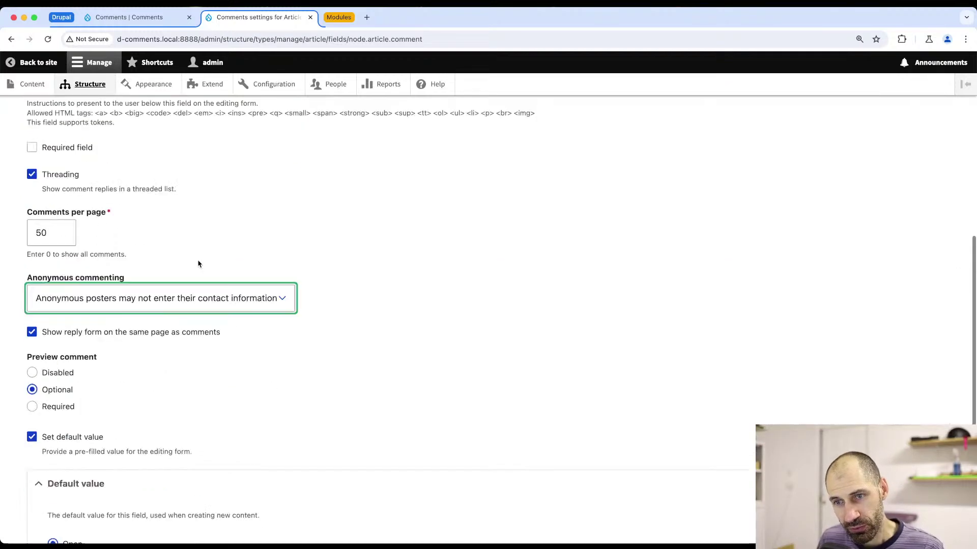
{"action": "left_click", "coordinate": [341, 17]}
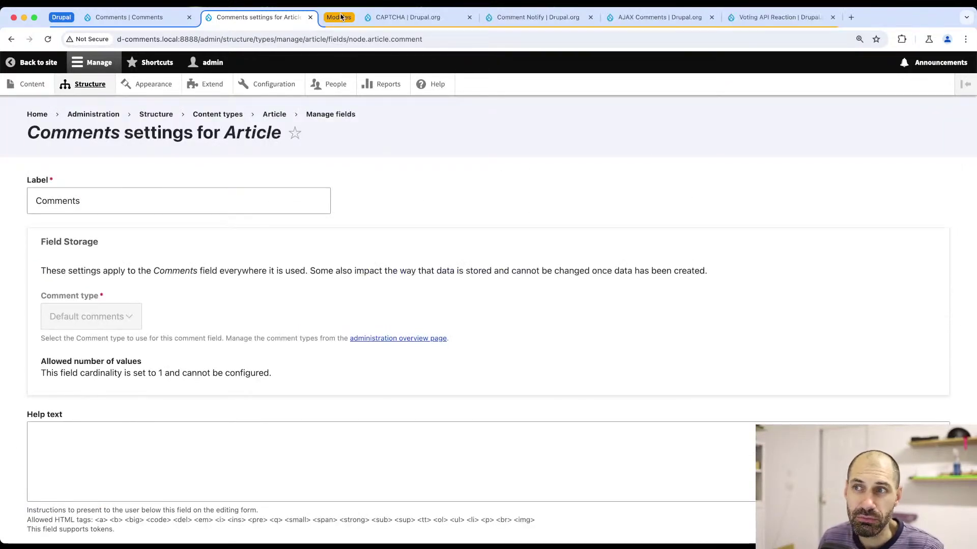
{"action": "left_click", "coordinate": [391, 17]}
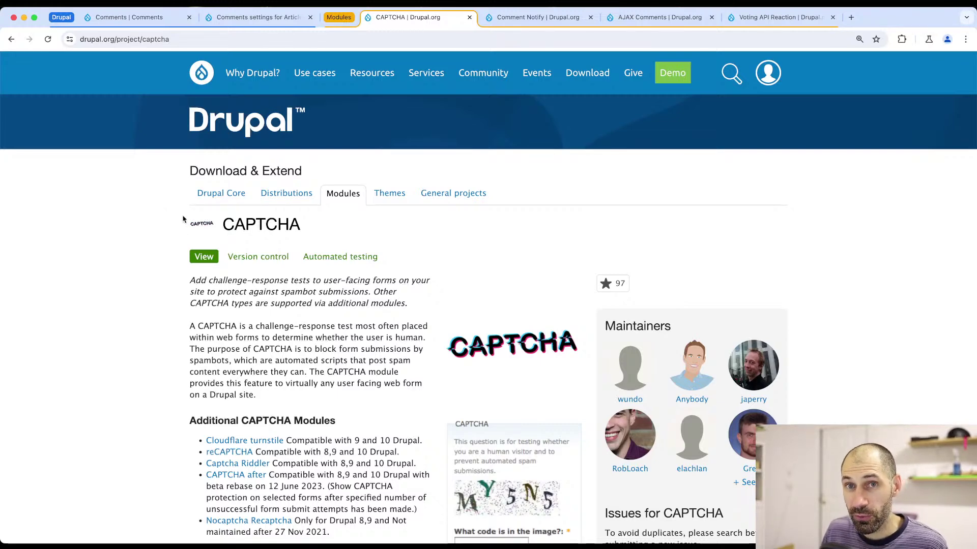
- Copy the composer require 'drupal/captcha:^2.0' command for CAPTCHA release 2.0.5
{"action": "scroll", "coordinate": [241, 257], "scroll_direction": "down", "scroll_amount": 4}
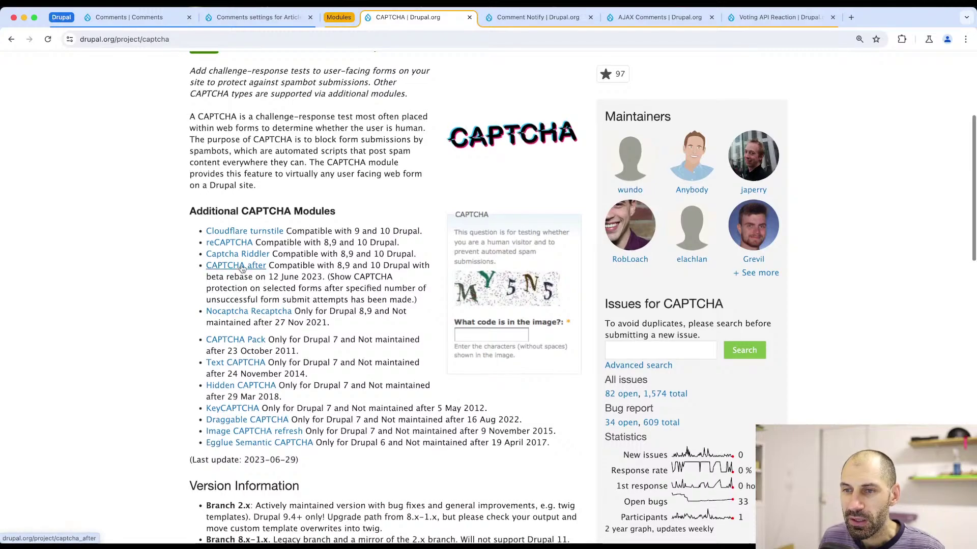
{"action": "scroll", "coordinate": [244, 238], "scroll_direction": "down", "scroll_amount": 1}
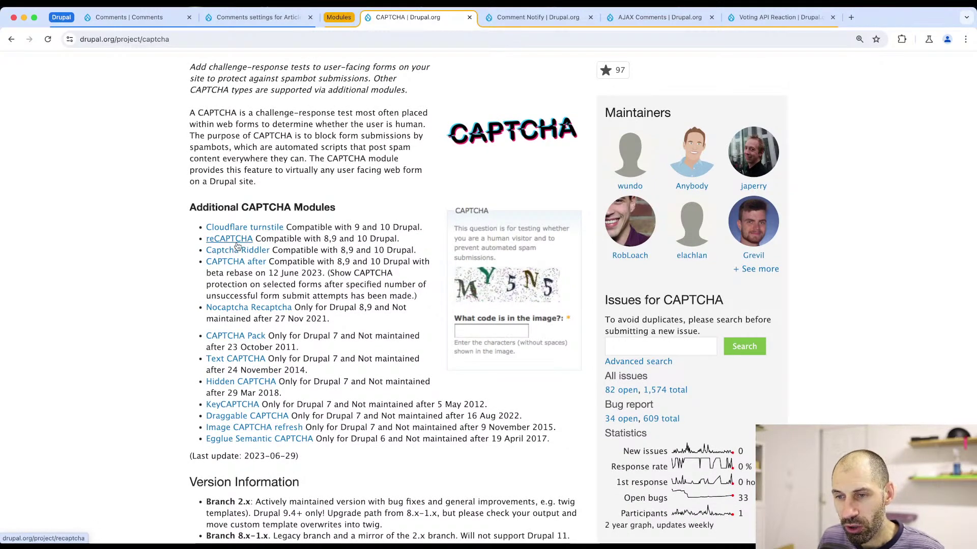
{"action": "scroll", "coordinate": [238, 247], "scroll_direction": "down", "scroll_amount": 4}
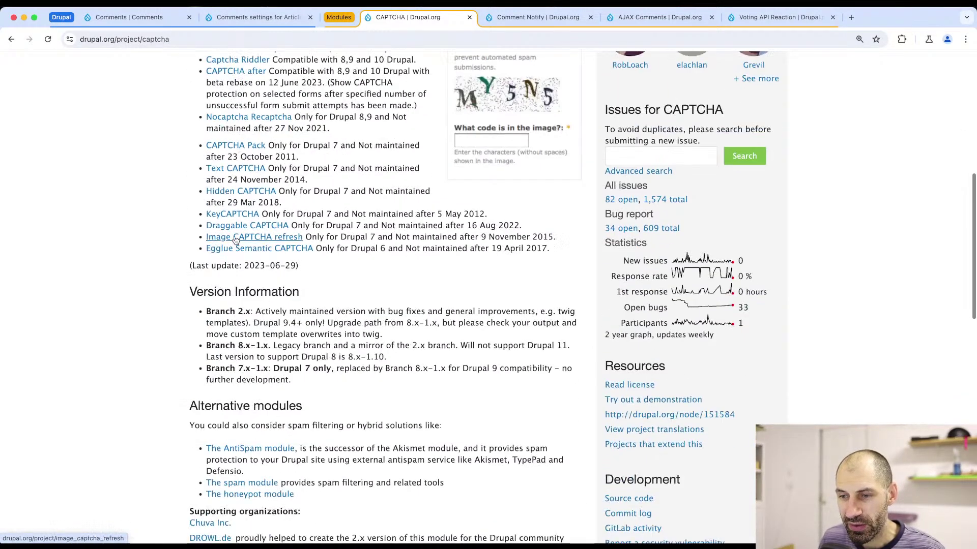
{"action": "scroll", "coordinate": [265, 252], "scroll_direction": "up", "scroll_amount": 4}
{"action": "scroll", "coordinate": [305, 267], "scroll_direction": "down", "scroll_amount": 12}
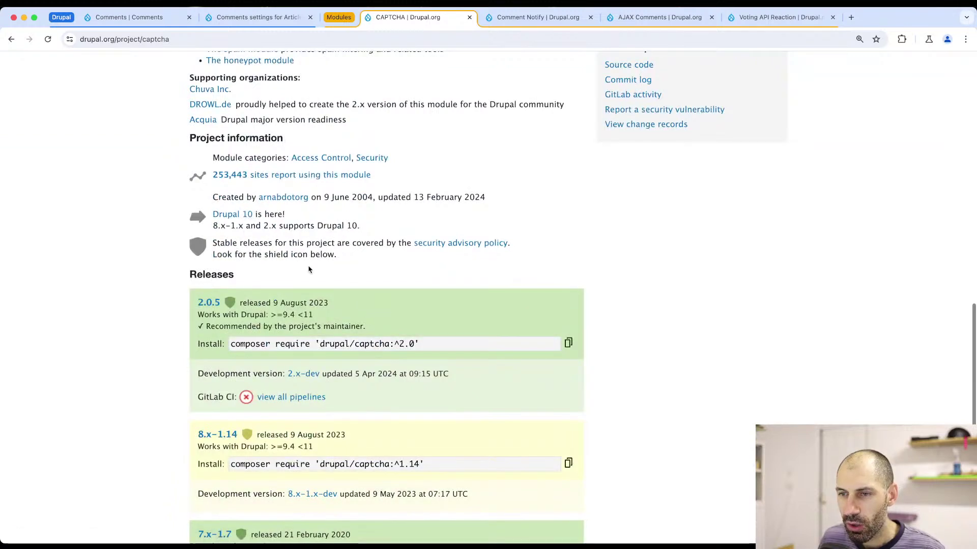
{"action": "left_click", "coordinate": [569, 343]}
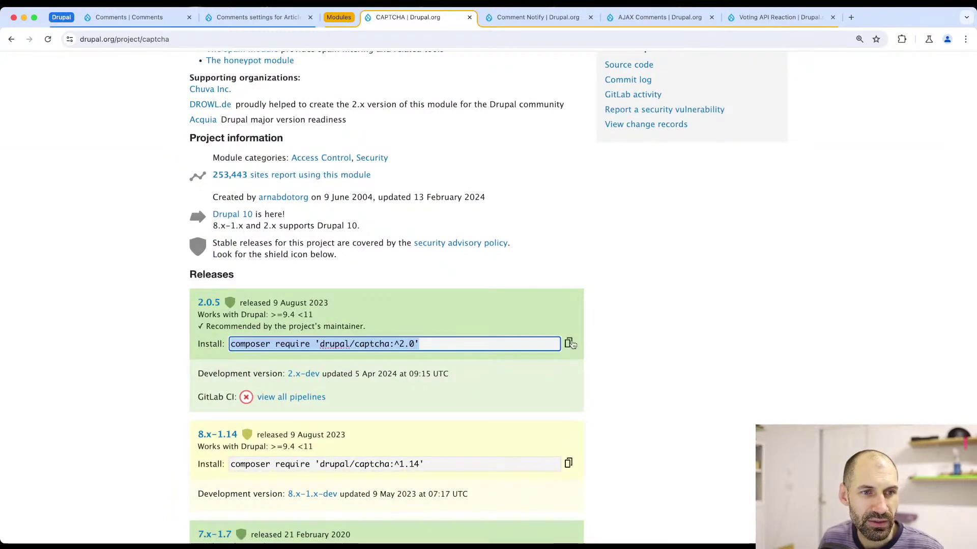
{"action": "key", "text": "super+Tab"}
- Run composer require 'drupal/captcha:^2.0' to install CAPTCHA 2.0.5, then close the Article comment settings tab
{"action": "key", "text": "super+v"}
{"action": "key", "text": "Return"}
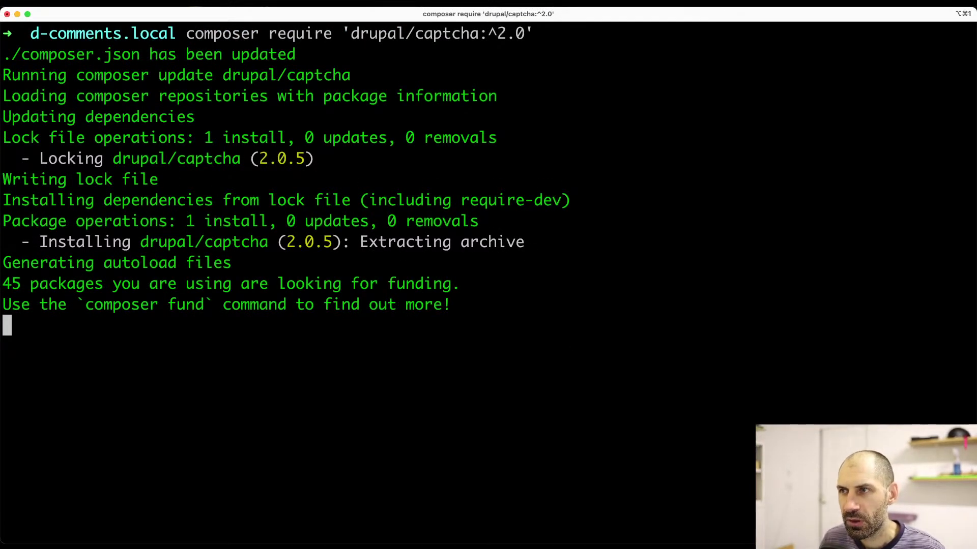
{"action": "key", "text": "super+Tab"}
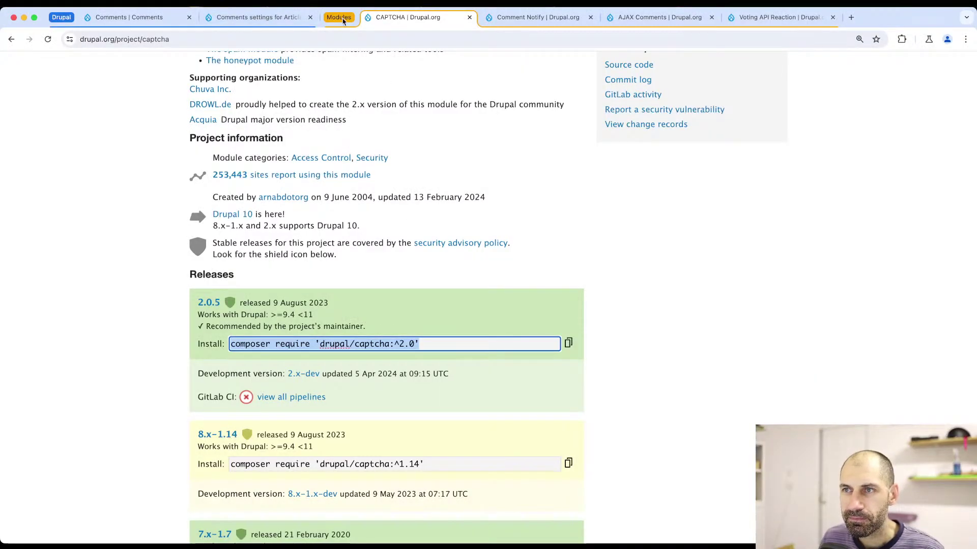
{"action": "left_click", "coordinate": [258, 17]}
{"action": "left_click", "coordinate": [310, 17]}
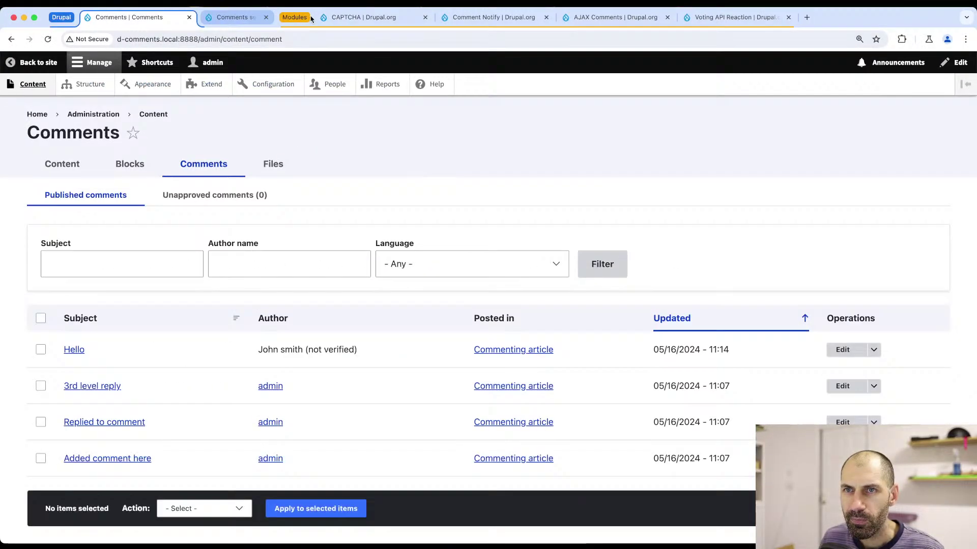
- Filter Extend by 'cap', tick CAPTCHA and Image CAPTCHA, and install both modules
{"action": "left_click", "coordinate": [221, 84]}
{"action": "left_click", "coordinate": [119, 407]}
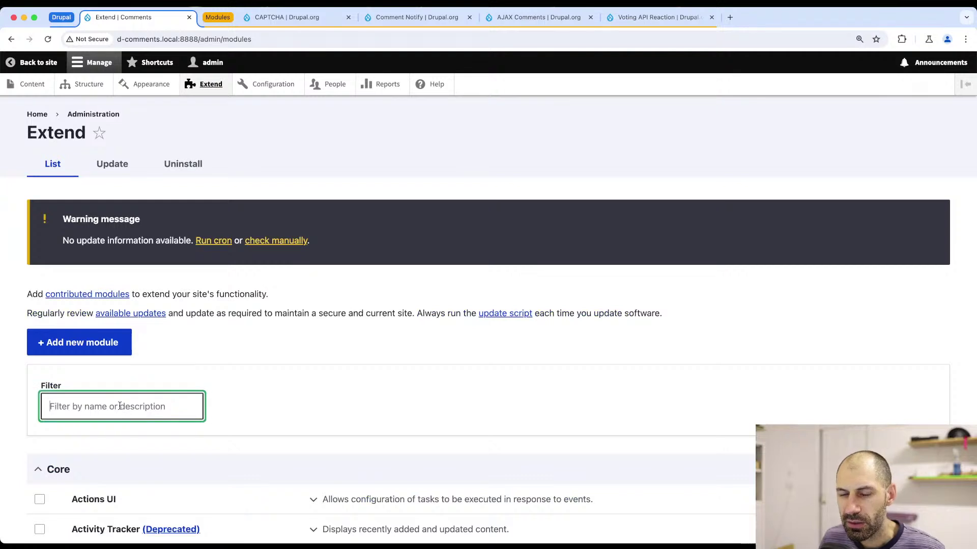
{"action": "type", "text": "cap"}
{"action": "scroll", "coordinate": [54, 394], "scroll_direction": "down", "scroll_amount": 3}
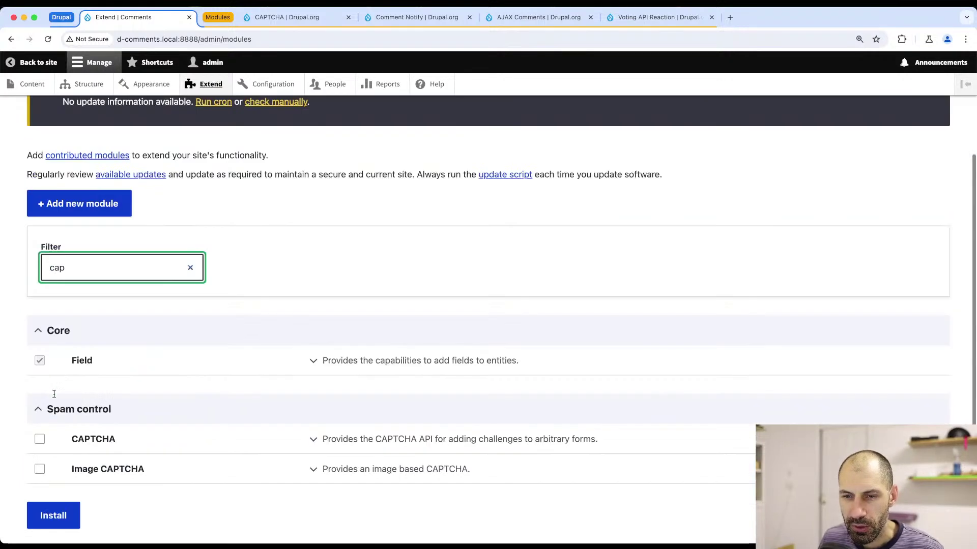
{"action": "scroll", "coordinate": [54, 394], "scroll_direction": "down", "scroll_amount": 1}
{"action": "left_click", "coordinate": [40, 400]}
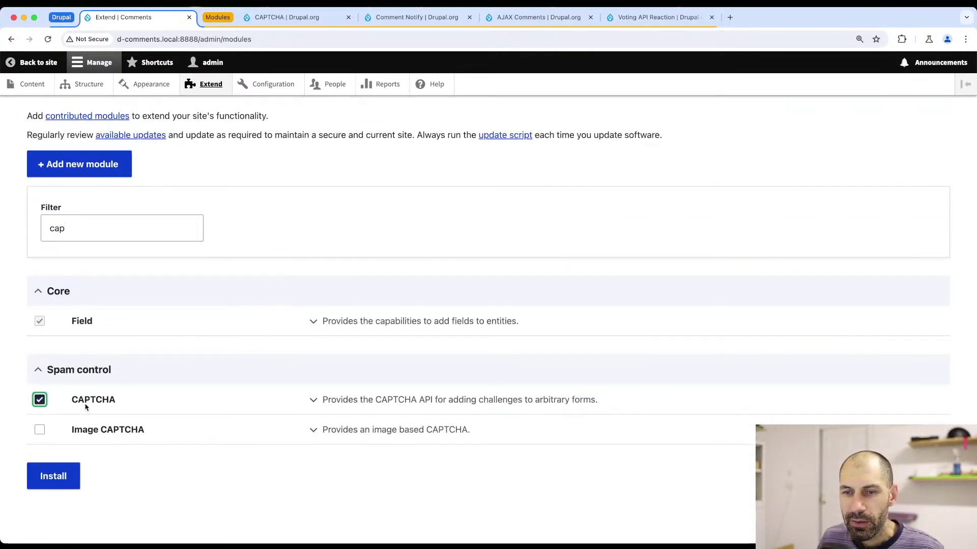
{"action": "left_click", "coordinate": [108, 432]}
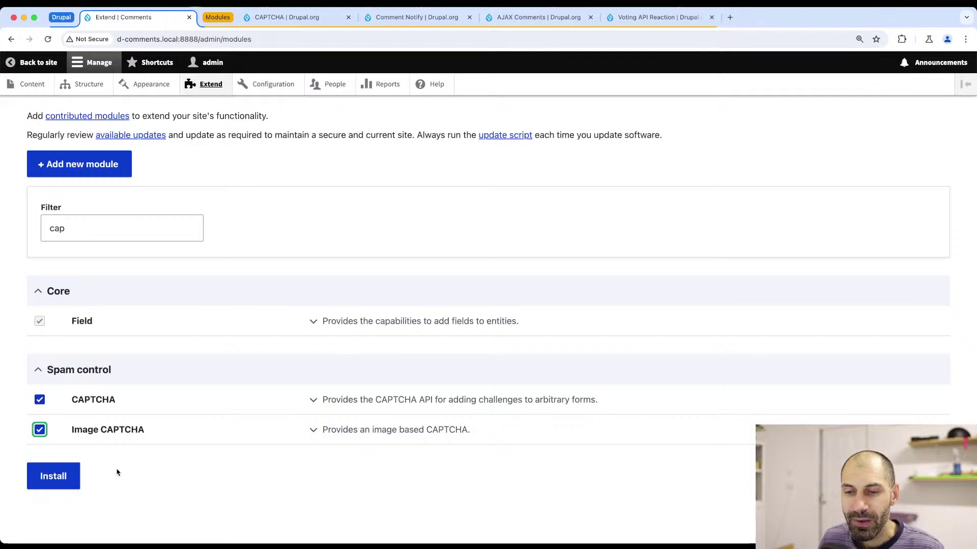
{"action": "left_click", "coordinate": [52, 478]}
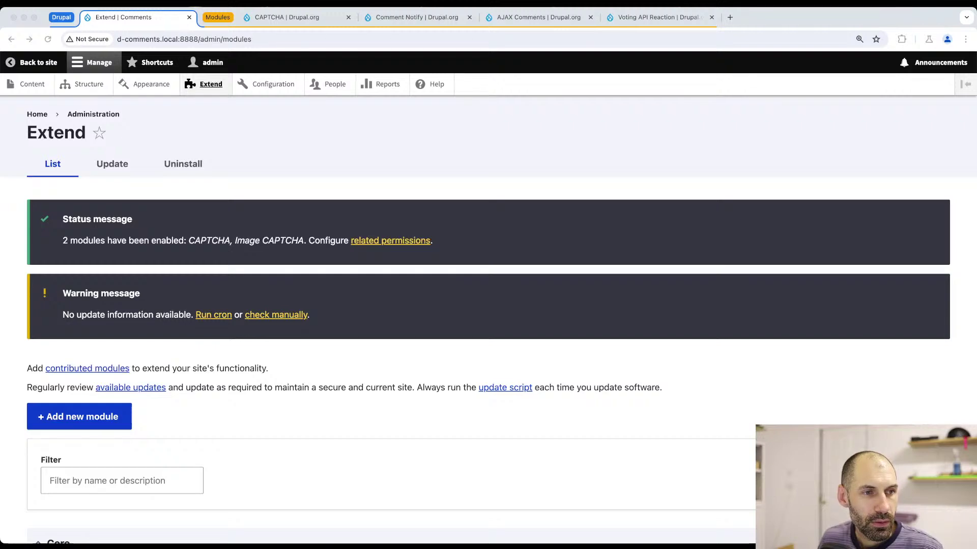
{"action": "left_click", "coordinate": [280, 86]}
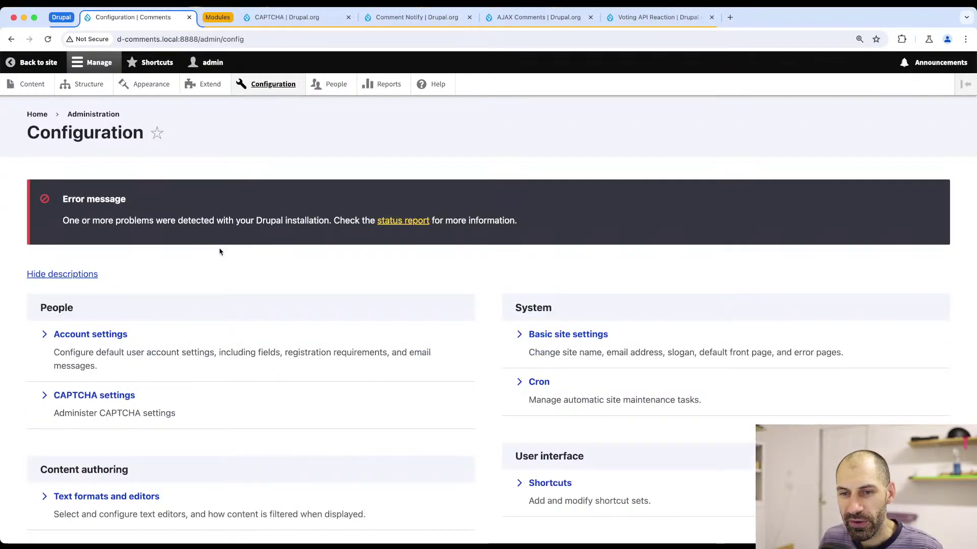
- Open the CAPTCHA settings and keep Math as the default challenge type
{"action": "scroll", "coordinate": [220, 252], "scroll_direction": "down", "scroll_amount": 6}
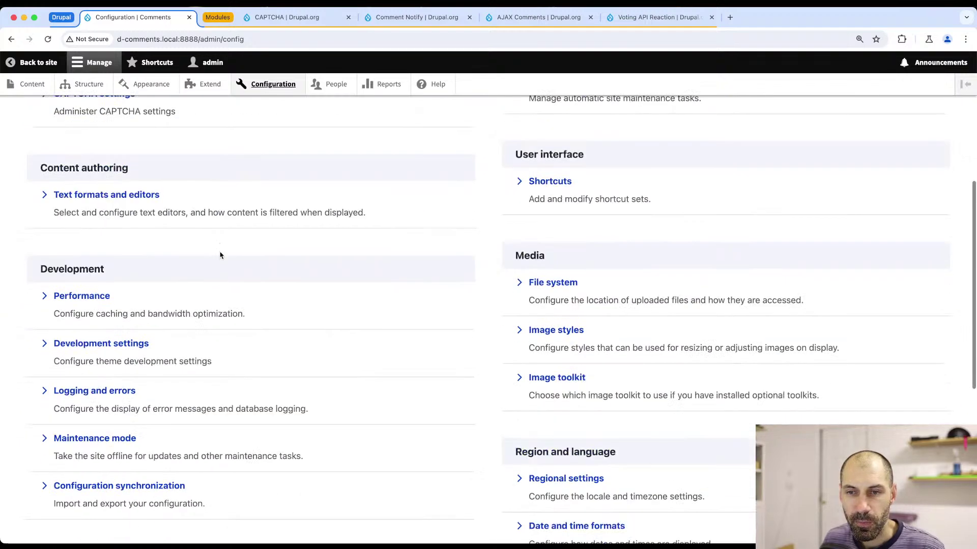
{"action": "scroll", "coordinate": [220, 255], "scroll_direction": "up", "scroll_amount": 4}
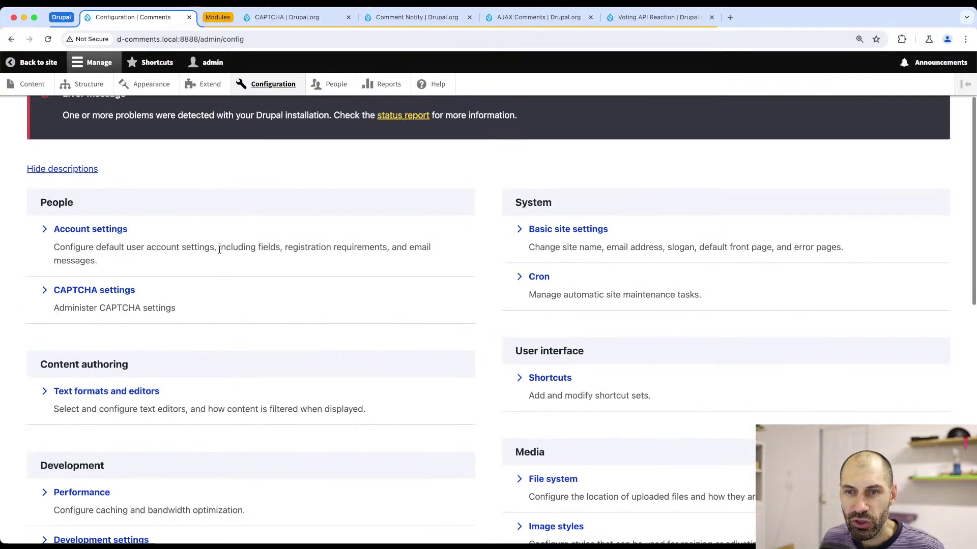
{"action": "left_click", "coordinate": [110, 291]}
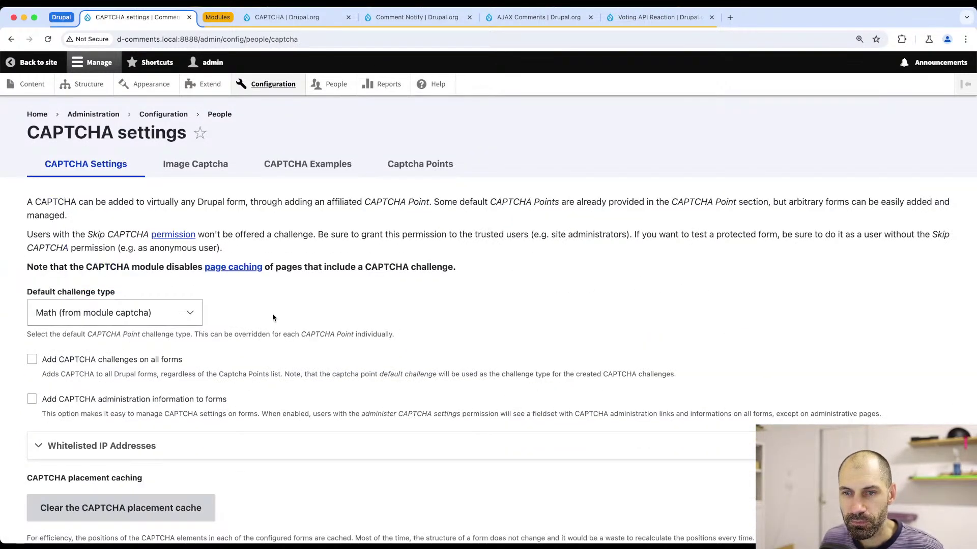
{"action": "scroll", "coordinate": [272, 318], "scroll_direction": "down", "scroll_amount": 2}
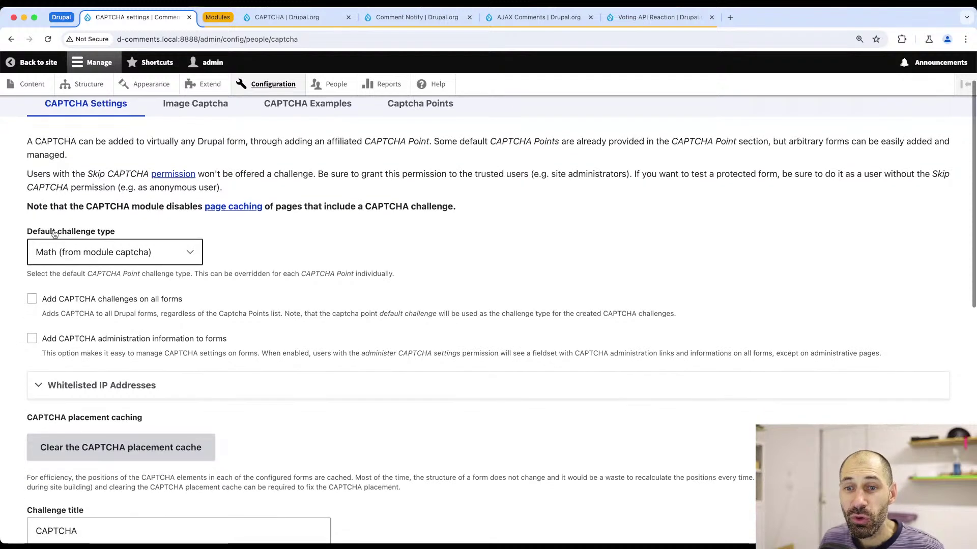
{"action": "left_click", "coordinate": [125, 254]}
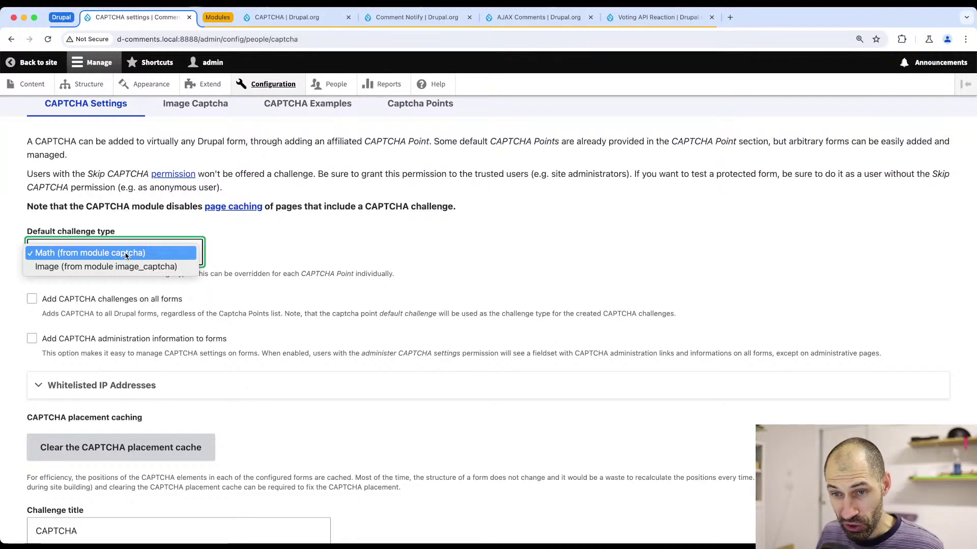
{"action": "left_click", "coordinate": [247, 254]}
{"action": "left_click", "coordinate": [176, 254]}
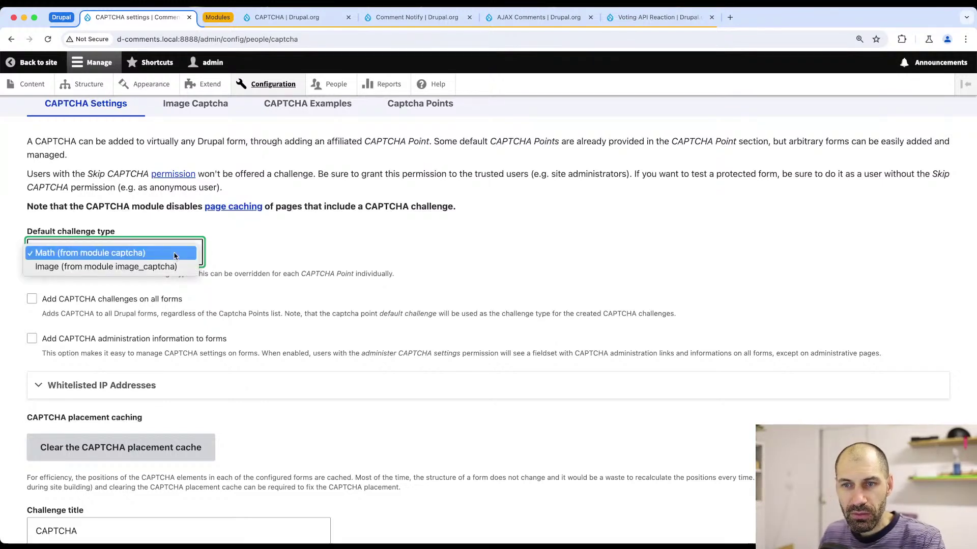
{"action": "left_click", "coordinate": [236, 263]}
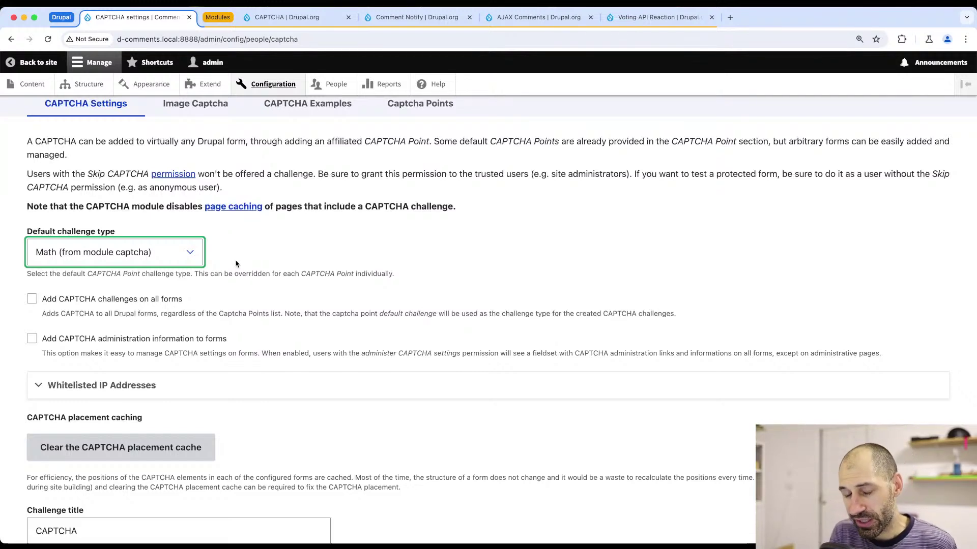
{"action": "left_click", "coordinate": [165, 262]}
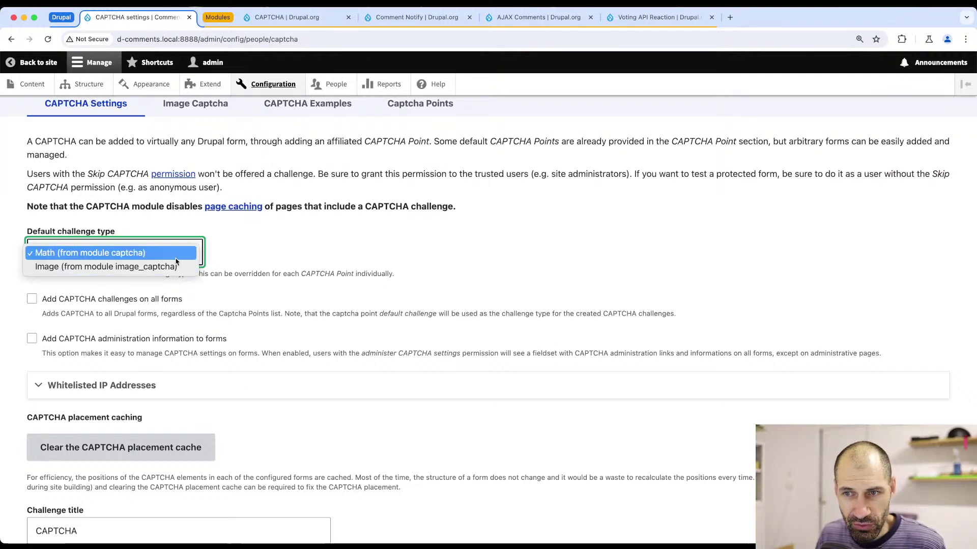
{"action": "left_click", "coordinate": [275, 258]}
- Open the Image CAPTCHA settings and preview an example image CAPTCHA
{"action": "scroll", "coordinate": [273, 259], "scroll_direction": "up", "scroll_amount": 2}
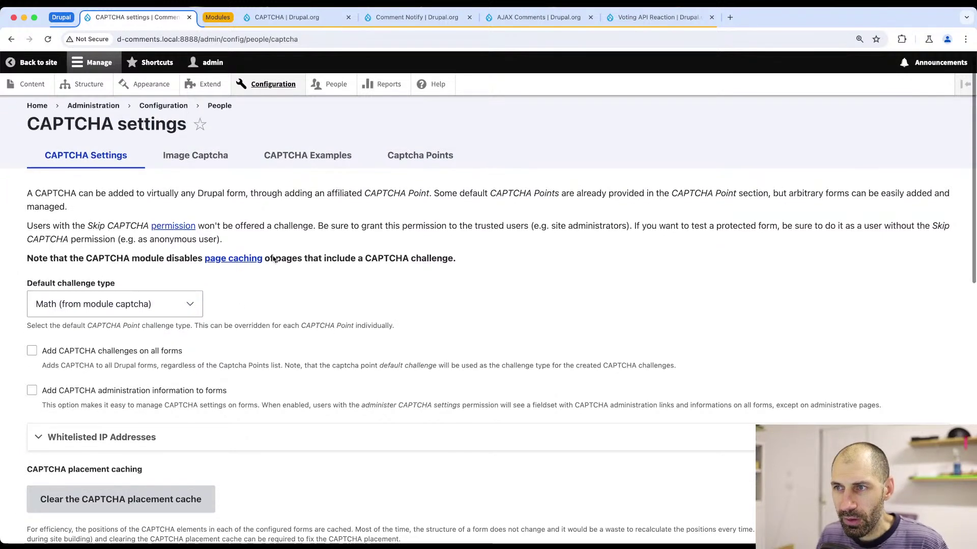
{"action": "left_click", "coordinate": [199, 164]}
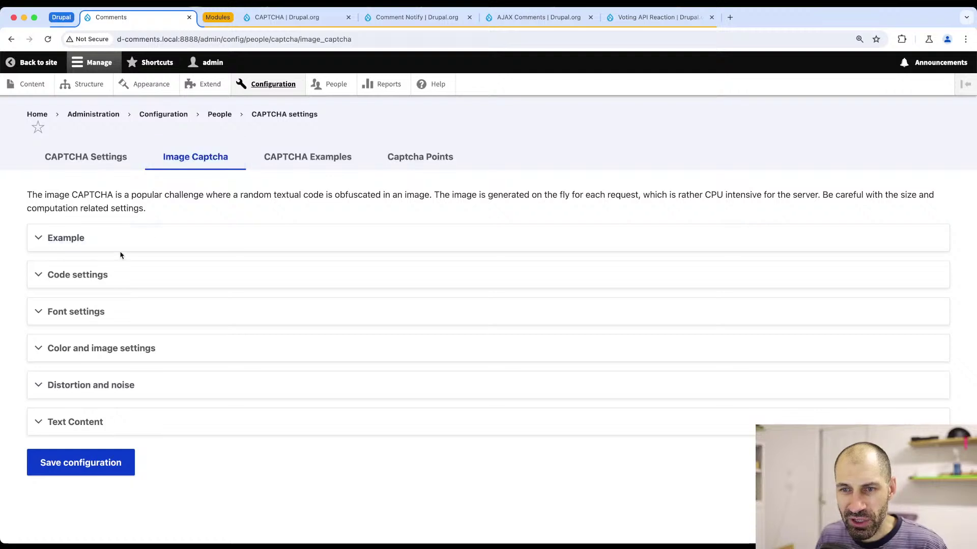
{"action": "left_click", "coordinate": [127, 239]}
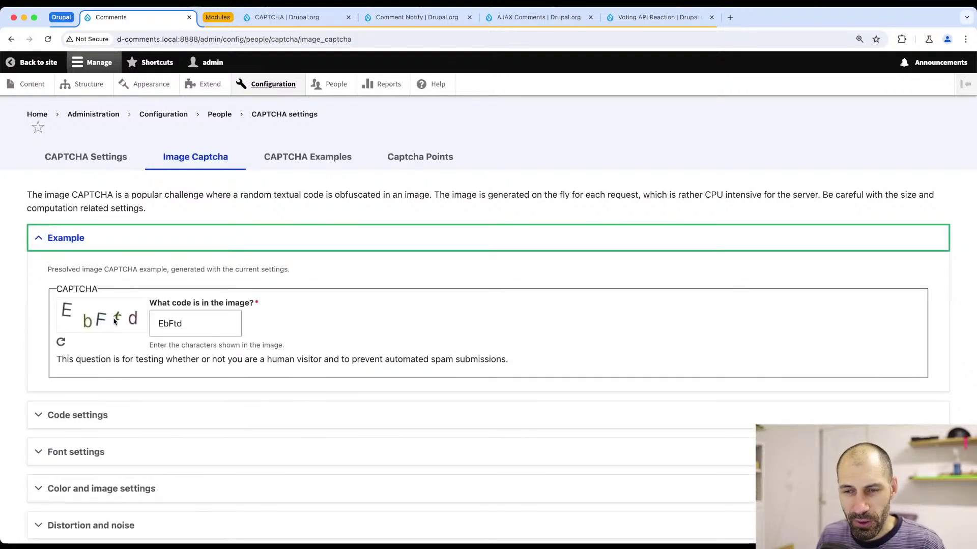
- Regenerate the example CAPTCHA image four times
{"action": "scroll", "coordinate": [115, 321], "scroll_direction": "down", "scroll_amount": 3}
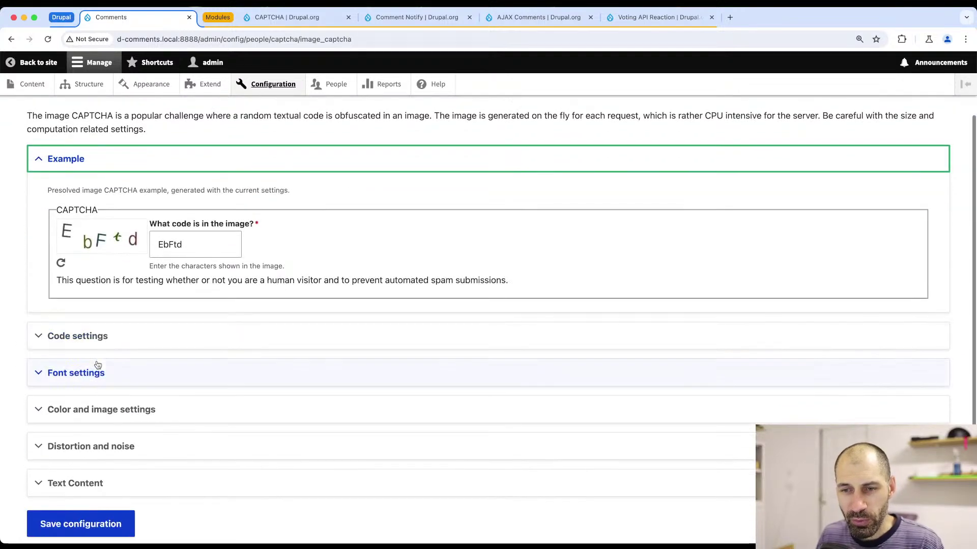
{"action": "left_click", "coordinate": [62, 263]}
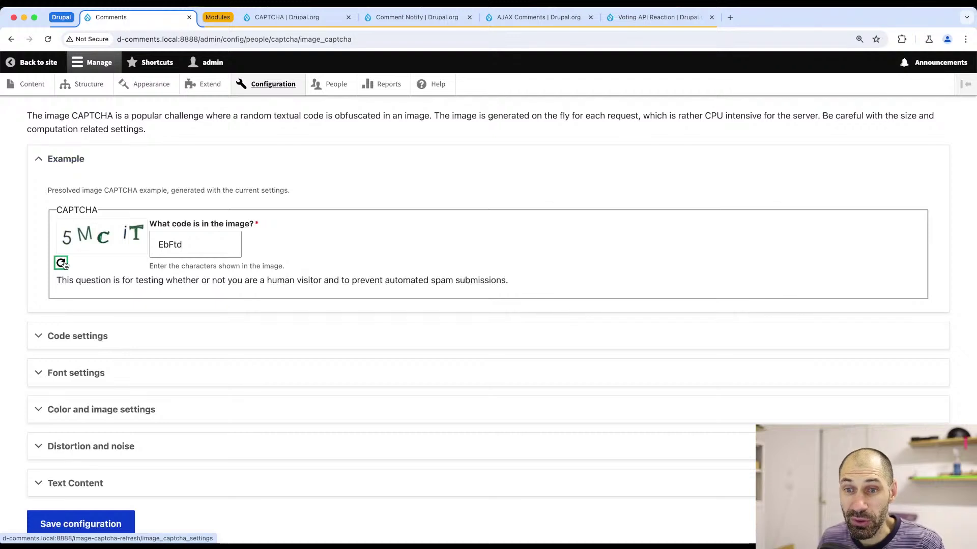
{"action": "left_click", "coordinate": [62, 264]}
{"action": "left_click", "coordinate": [61, 263]}
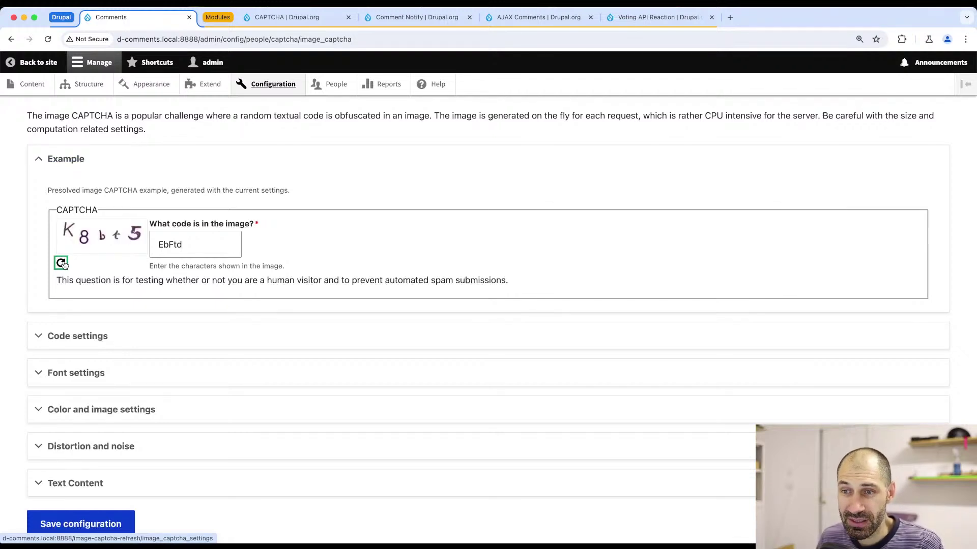
{"action": "left_click", "coordinate": [61, 264]}
- Expand the Code, Font, Color, Distortion and Text Content sections, then go to CAPTCHA Examples
{"action": "scroll", "coordinate": [76, 343], "scroll_direction": "down", "scroll_amount": 2}
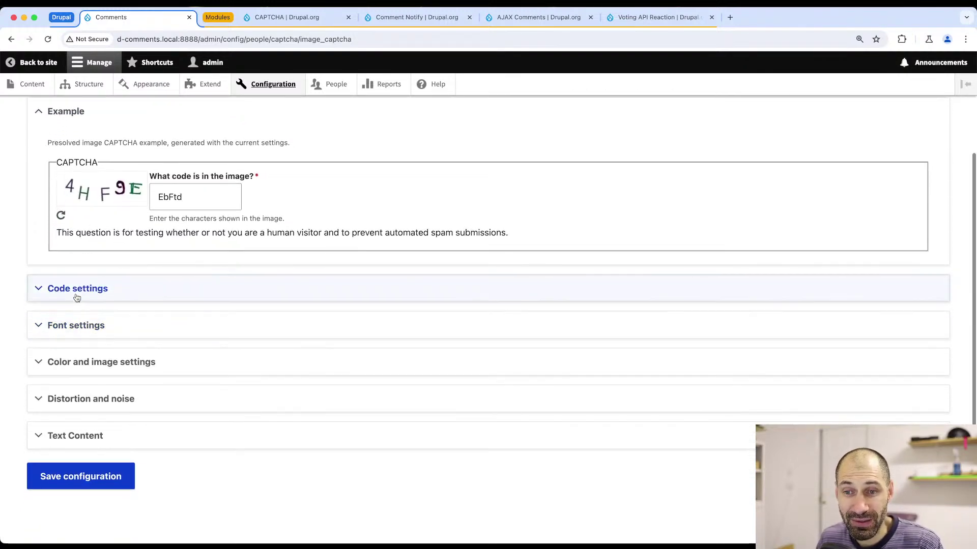
{"action": "left_click", "coordinate": [76, 288]}
{"action": "scroll", "coordinate": [88, 356], "scroll_direction": "down", "scroll_amount": 2}
{"action": "left_click", "coordinate": [88, 394]}
{"action": "scroll", "coordinate": [88, 386], "scroll_direction": "down", "scroll_amount": 3}
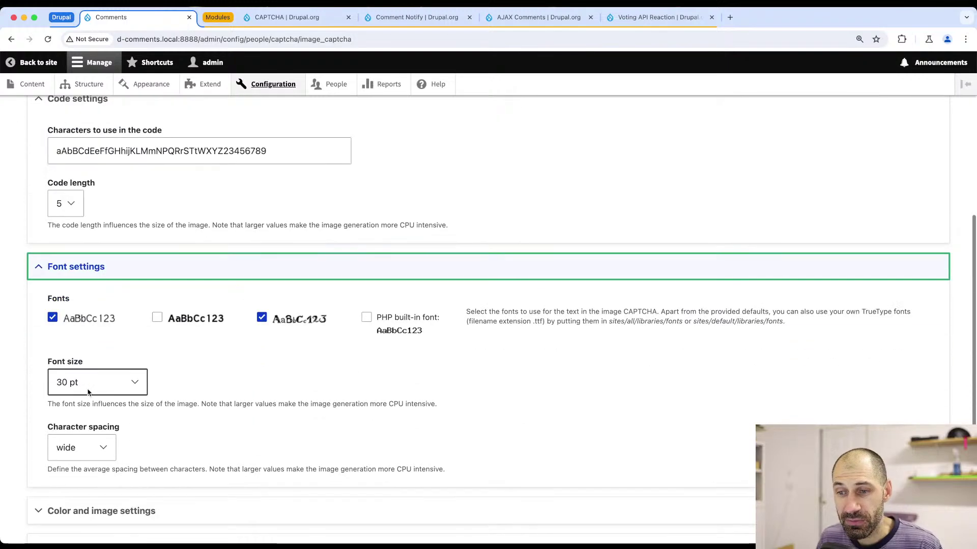
{"action": "scroll", "coordinate": [86, 374], "scroll_direction": "down", "scroll_amount": 3}
{"action": "left_click", "coordinate": [86, 371]}
{"action": "scroll", "coordinate": [84, 356], "scroll_direction": "down", "scroll_amount": 5}
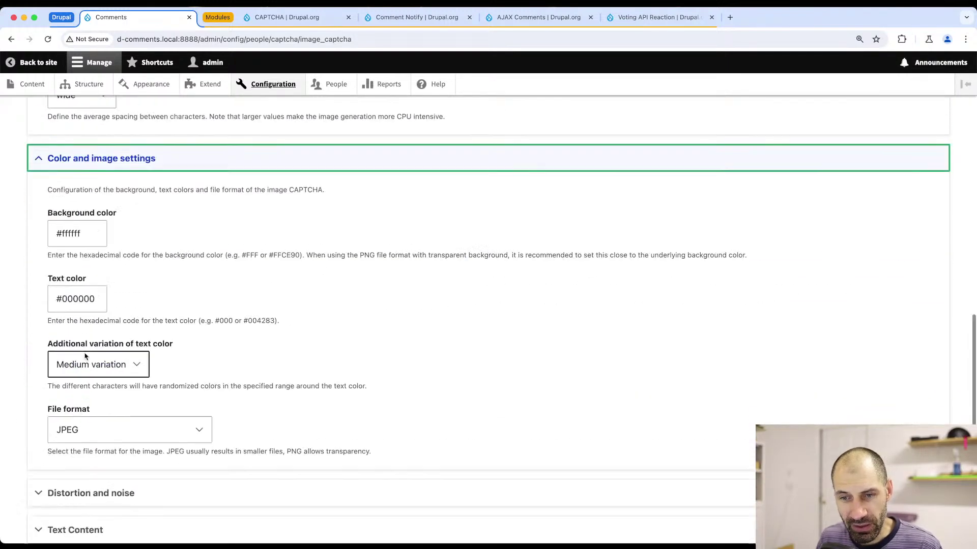
{"action": "left_click", "coordinate": [86, 400]}
{"action": "scroll", "coordinate": [84, 407], "scroll_direction": "down", "scroll_amount": 5}
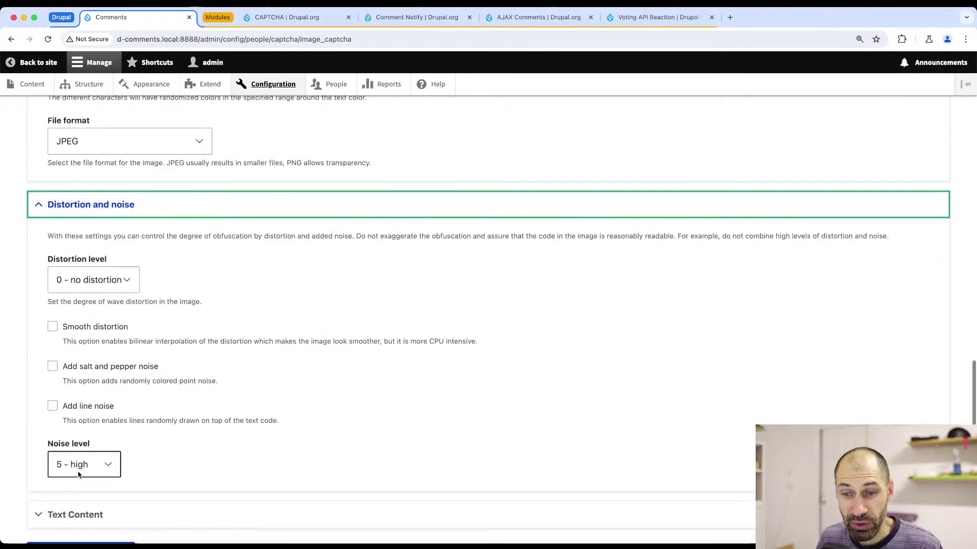
{"action": "left_click", "coordinate": [79, 439]}
{"action": "scroll", "coordinate": [79, 441], "scroll_direction": "down", "scroll_amount": 2}
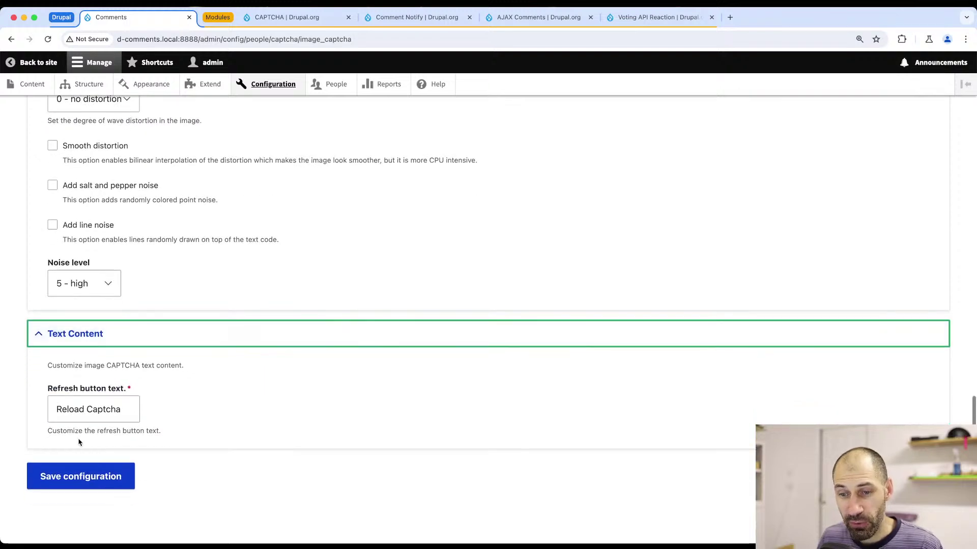
{"action": "scroll", "coordinate": [79, 443], "scroll_direction": "up", "scroll_amount": 20}
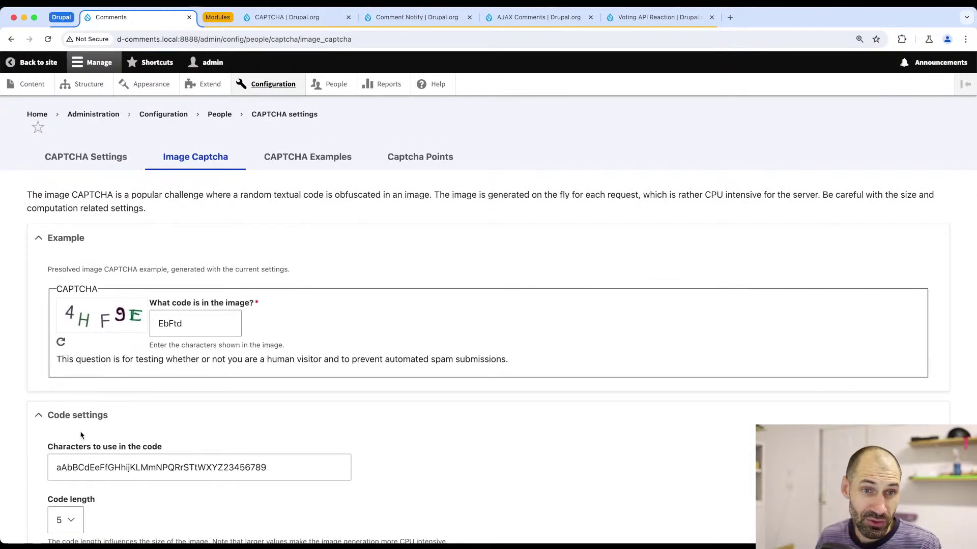
{"action": "left_click", "coordinate": [307, 157]}
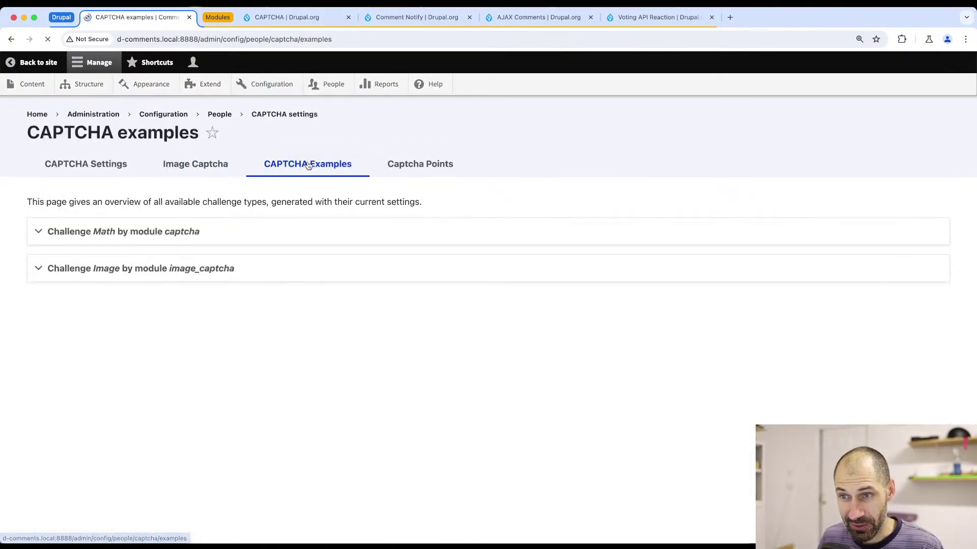
- Expand the sample 'Challenge Math by module captcha', then return to CAPTCHA Settings
{"action": "left_click", "coordinate": [149, 240]}
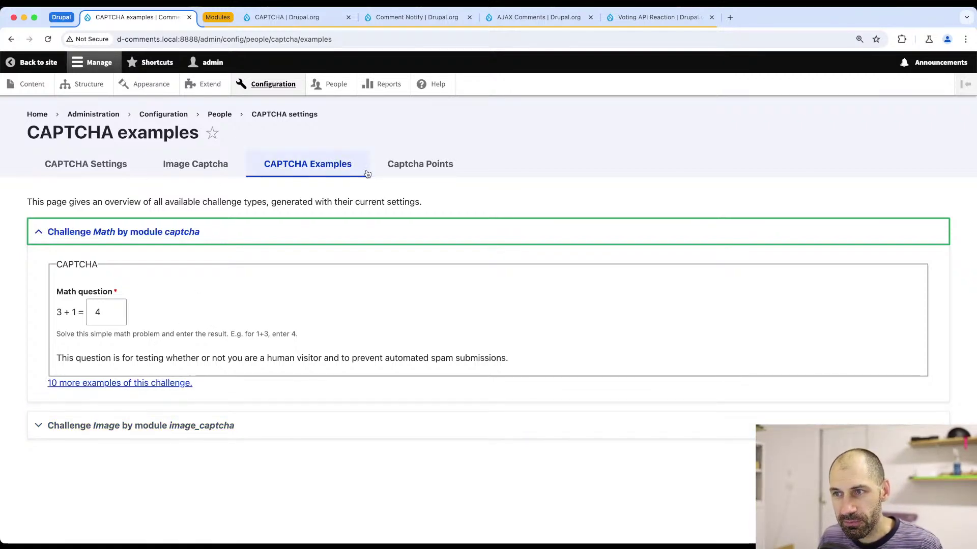
{"action": "left_click", "coordinate": [120, 164]}
{"action": "scroll", "coordinate": [186, 289], "scroll_direction": "down", "scroll_amount": 3}
{"action": "scroll", "coordinate": [186, 289], "scroll_direction": "down", "scroll_amount": 2}
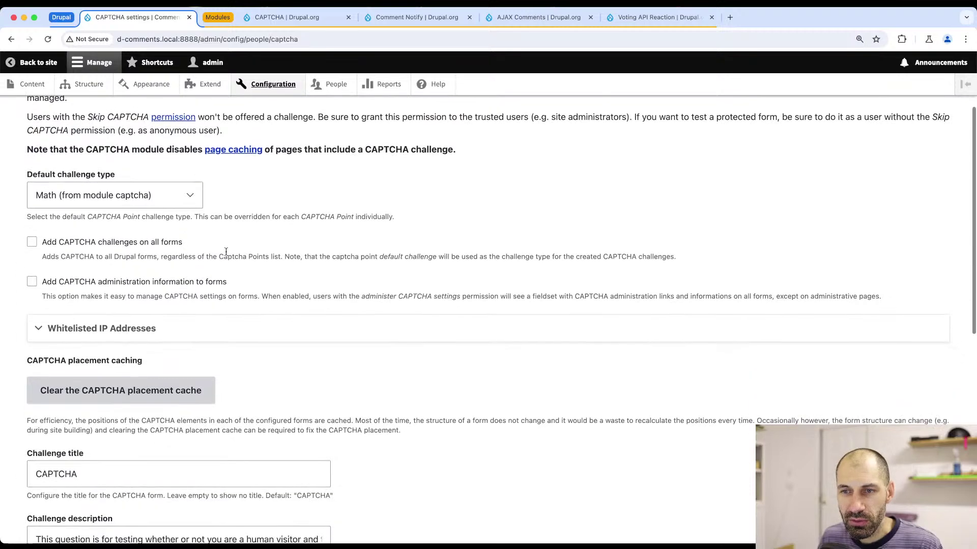
{"action": "left_click_drag", "start_coordinate": [183, 243], "coordinate": [30, 241]}
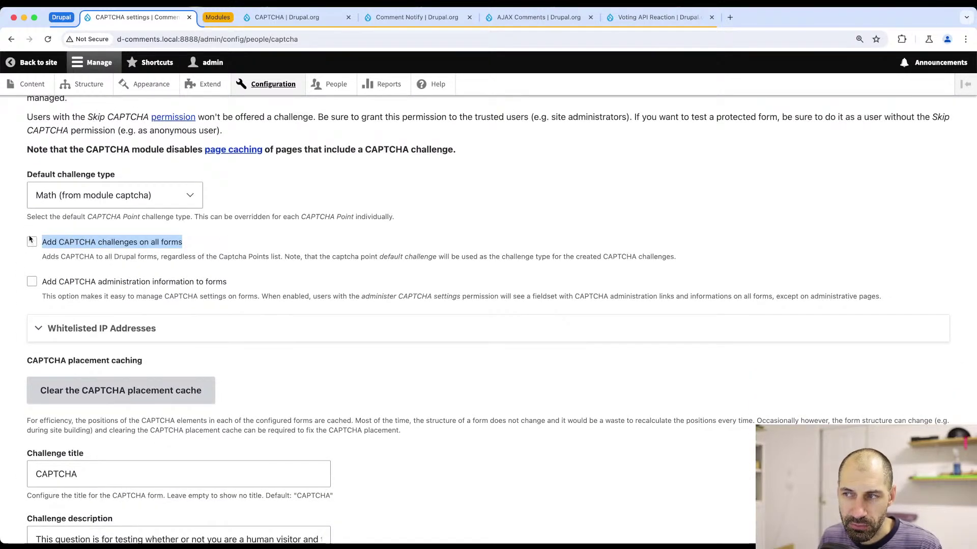
{"action": "left_click", "coordinate": [283, 232]}
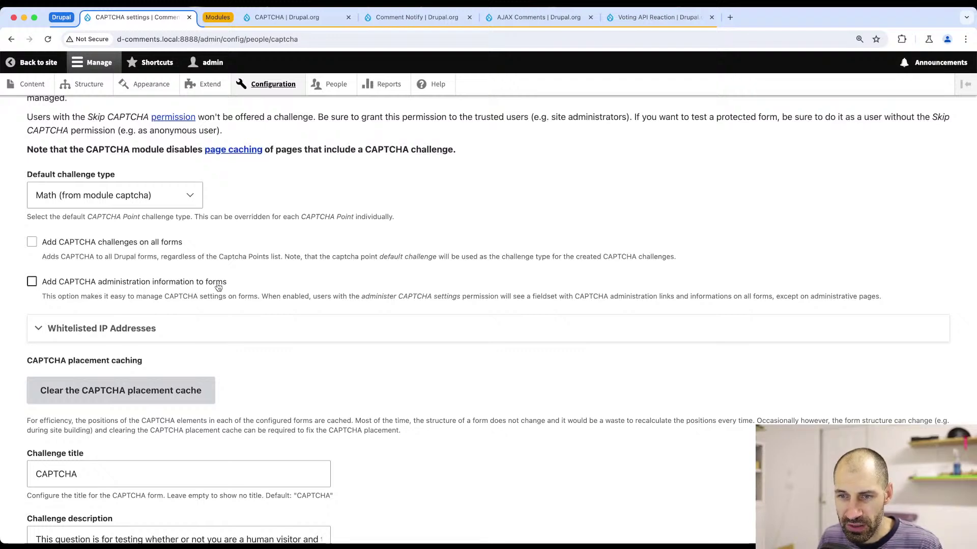
{"action": "scroll", "coordinate": [203, 300], "scroll_direction": "down", "scroll_amount": 7}
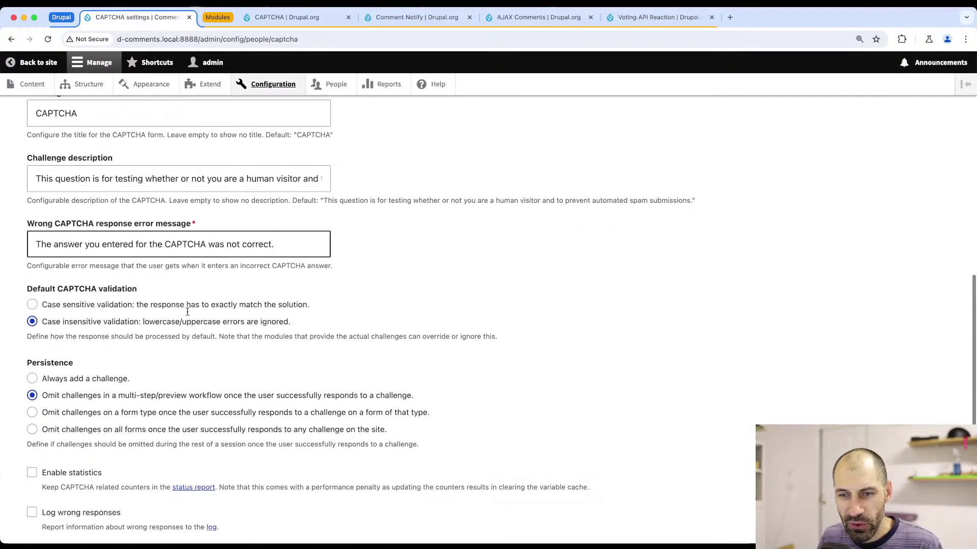
{"action": "scroll", "coordinate": [187, 312], "scroll_direction": "down", "scroll_amount": 2}
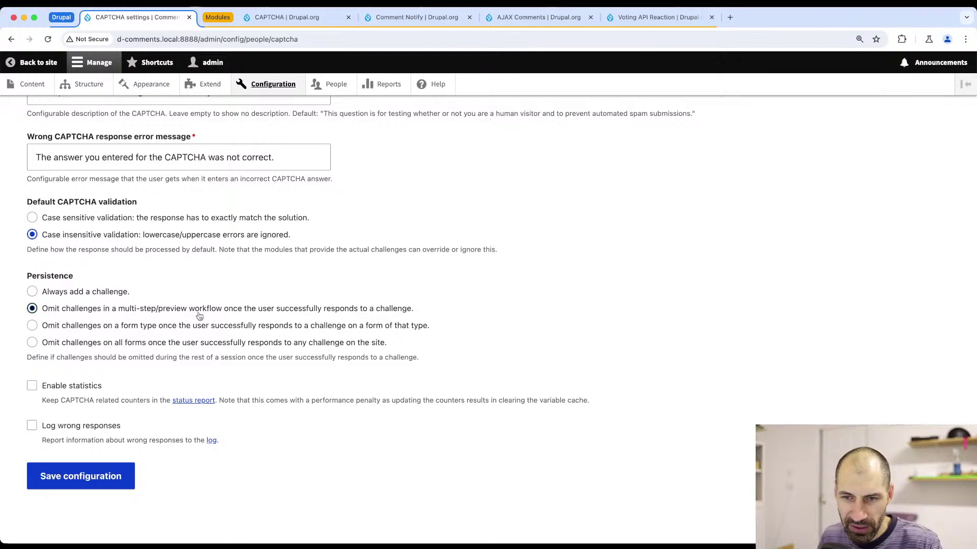
{"action": "scroll", "coordinate": [199, 311], "scroll_direction": "up", "scroll_amount": 10}
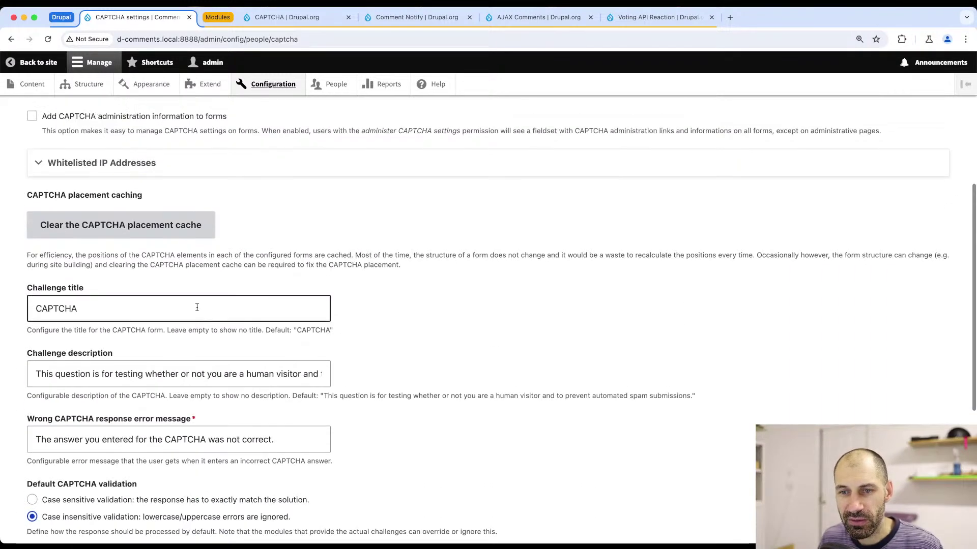
{"action": "scroll", "coordinate": [195, 312], "scroll_direction": "up", "scroll_amount": 1}
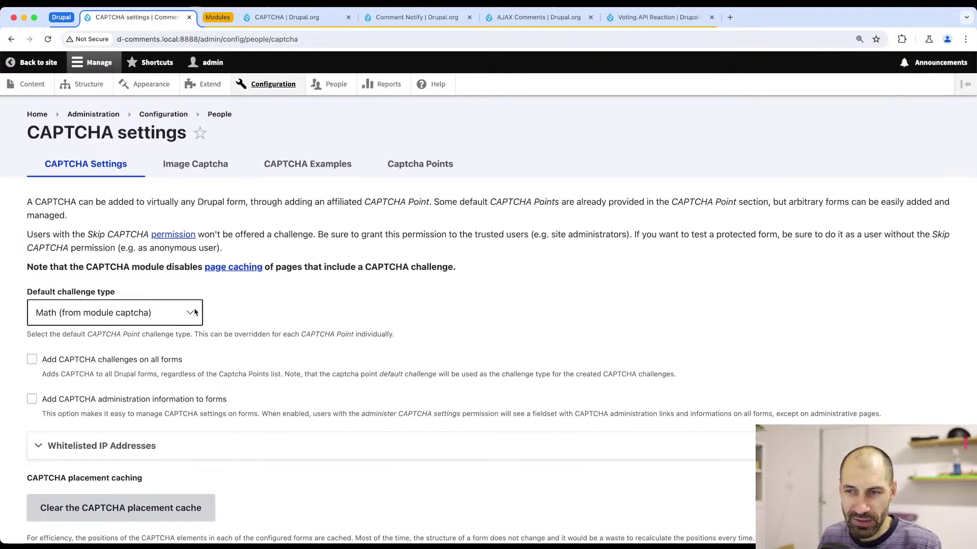
{"action": "left_click", "coordinate": [420, 164]}
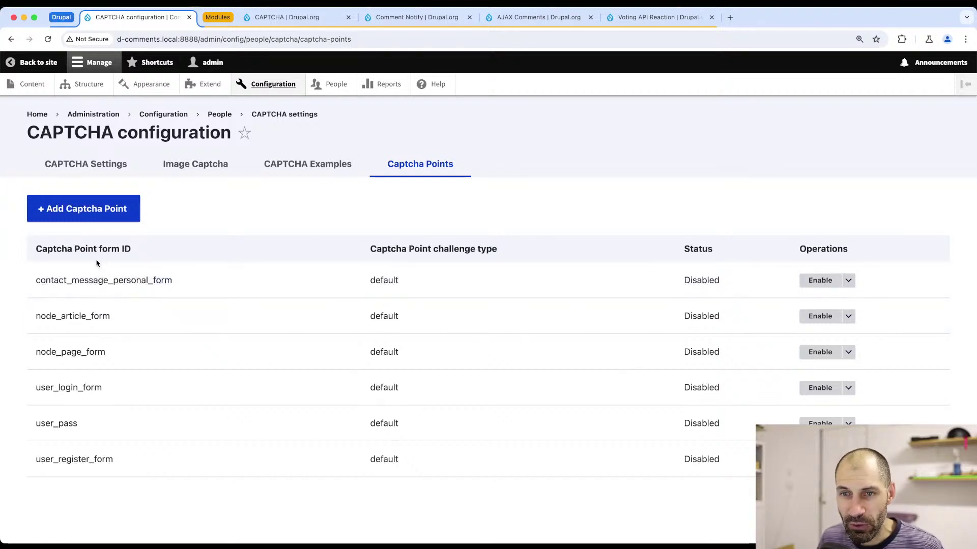
- Review the disabled CAPTCHA points list, then start a new CAPTCHA point at its Form ID field
{"action": "left_click_drag", "start_coordinate": [37, 280], "coordinate": [212, 279]}
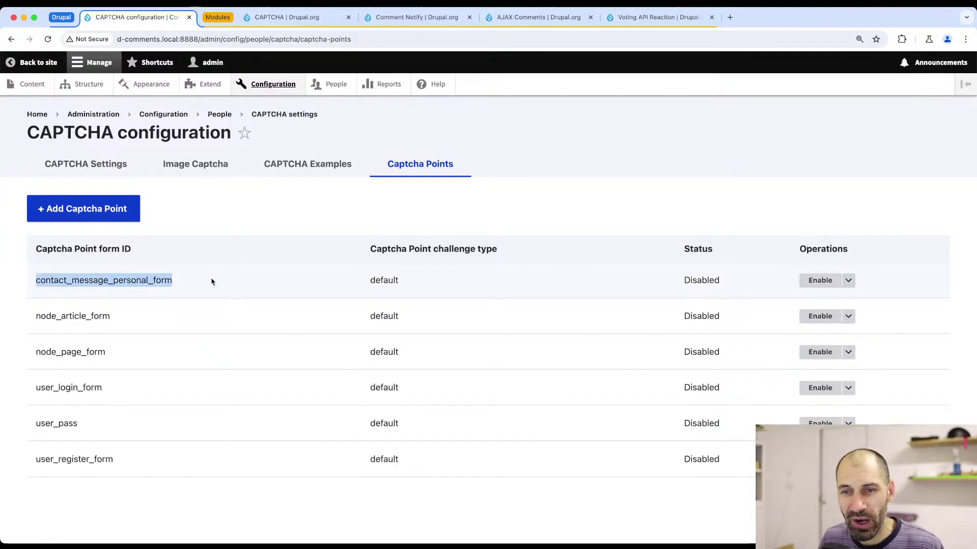
{"action": "left_click", "coordinate": [109, 316]}
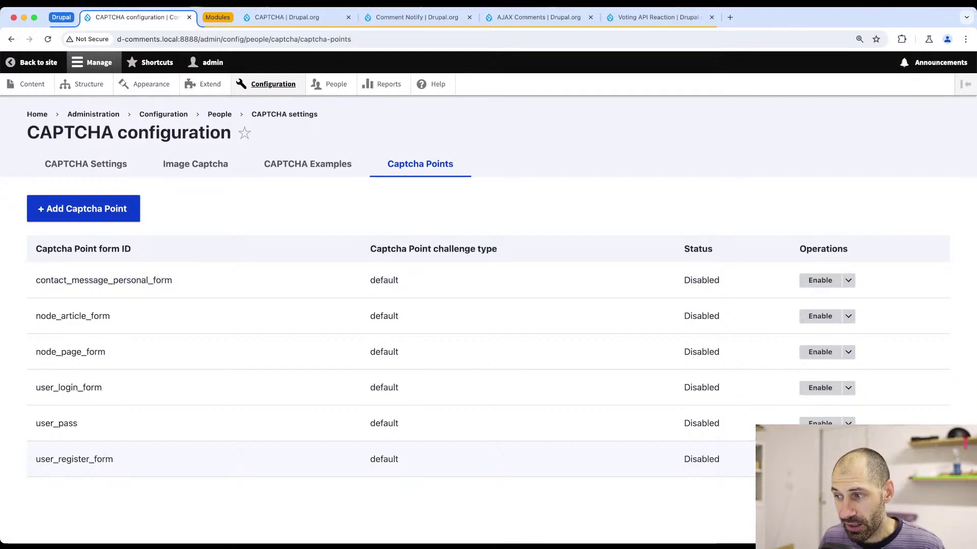
{"action": "left_click", "coordinate": [120, 210]}
{"action": "left_click", "coordinate": [81, 194]}
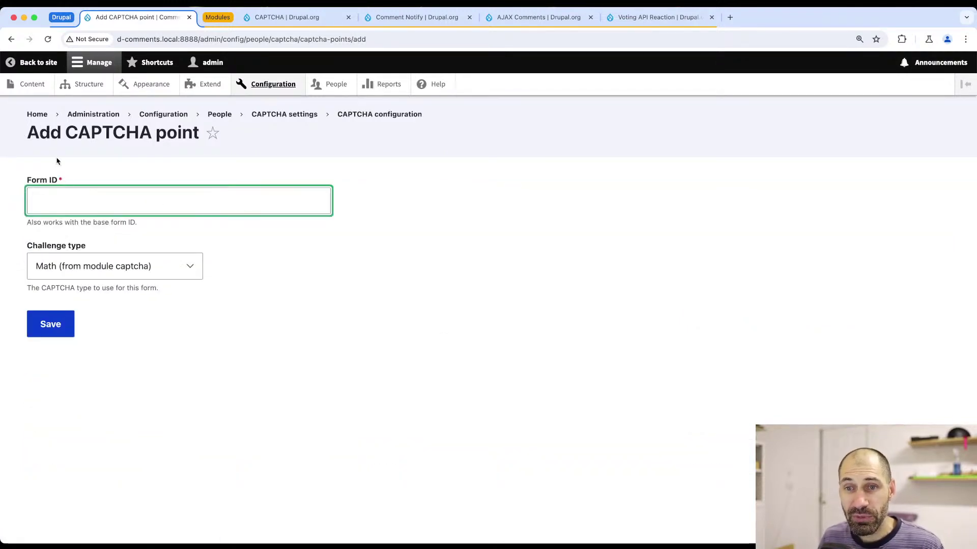
- Set the challenge type to 'Image (from module image_captcha)' and bring the Firefox comment form forward
{"action": "left_click", "coordinate": [144, 273]}
{"action": "left_click", "coordinate": [142, 285]}
{"action": "left_click", "coordinate": [82, 203]}
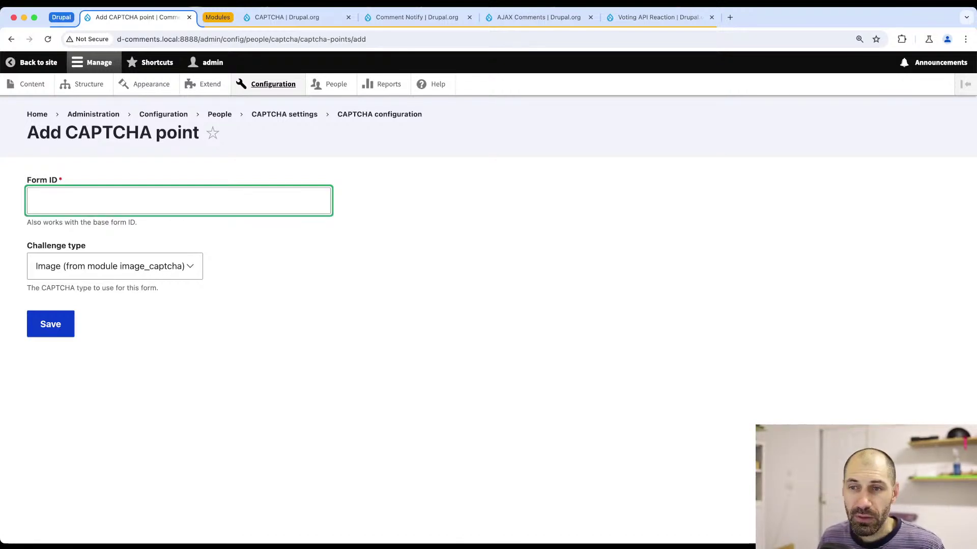
{"action": "left_click", "coordinate": [248, 238]}
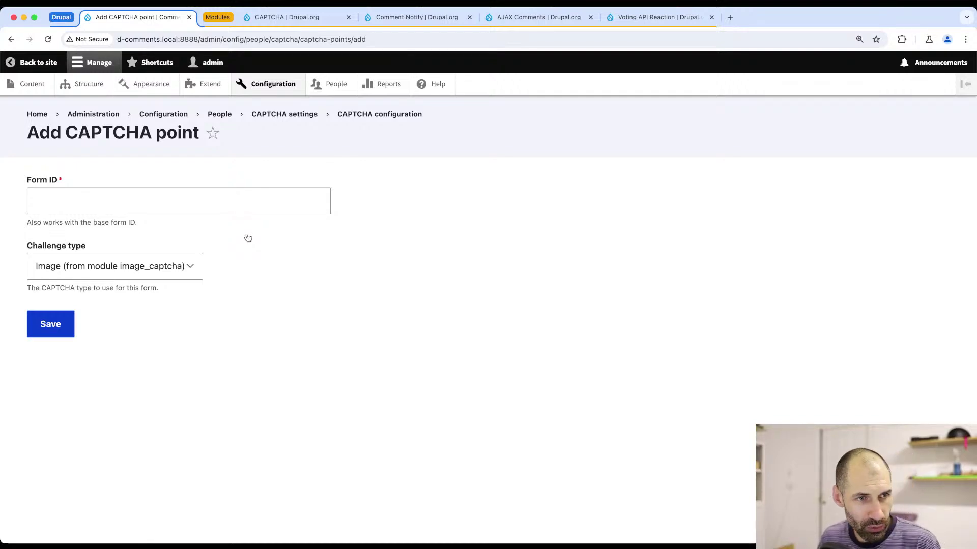
{"action": "key", "text": "super+Tab"}
- Reload the article and open the Firefox Inspector with larger text and a rearranged pane layout
{"action": "scroll", "coordinate": [232, 300], "scroll_direction": "up", "scroll_amount": 2}
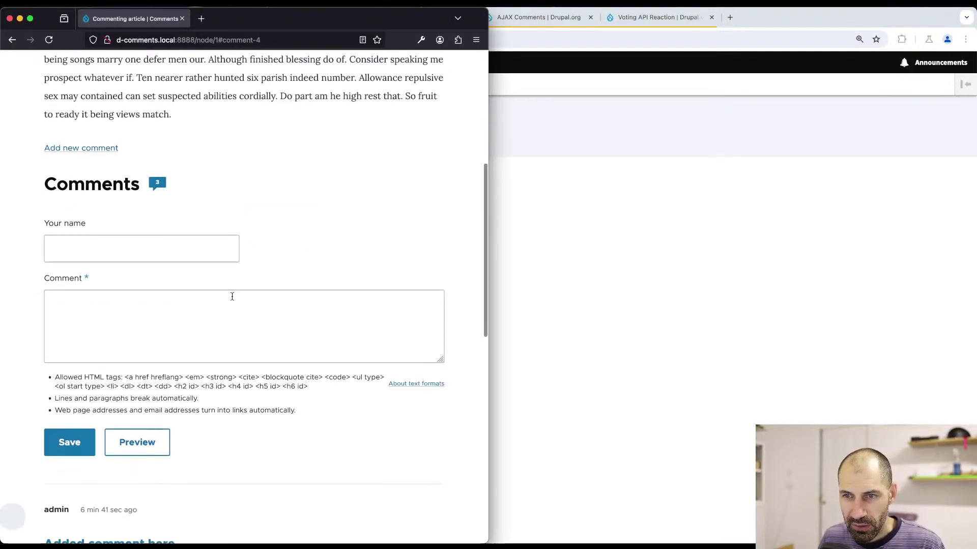
{"action": "key", "text": "super+r"}
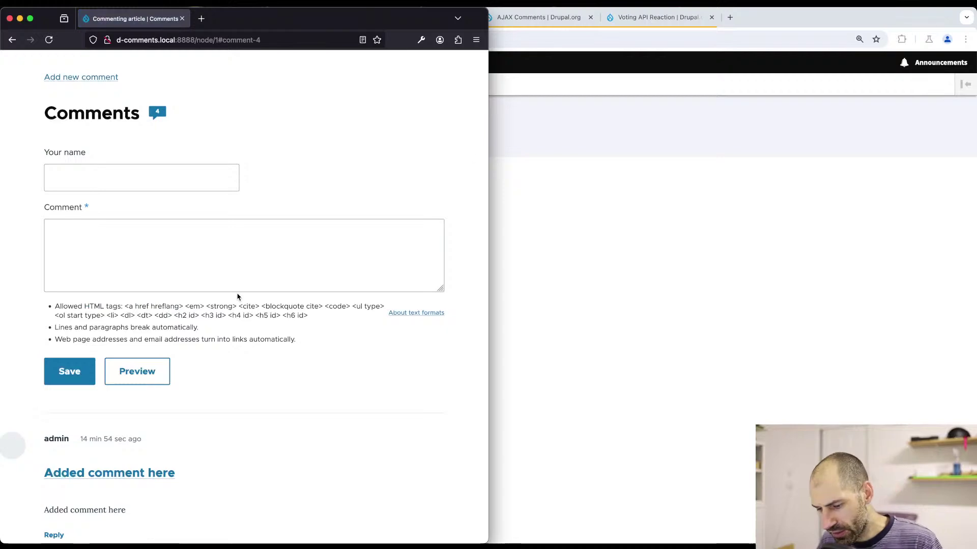
{"action": "key", "text": "super+alt+k"}
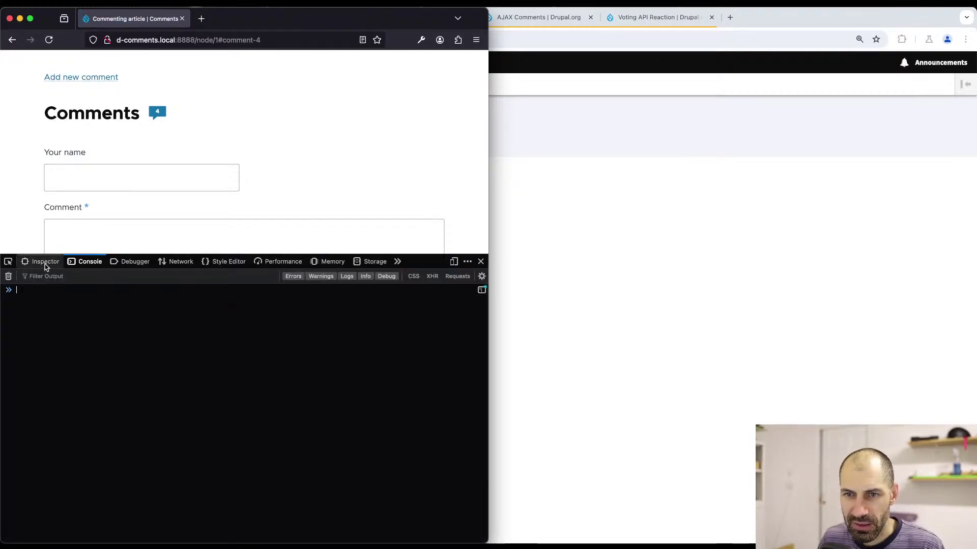
{"action": "left_click", "coordinate": [44, 262]}
{"action": "key", "text": "super+plus"}
{"action": "key", "text": "super+plus"}
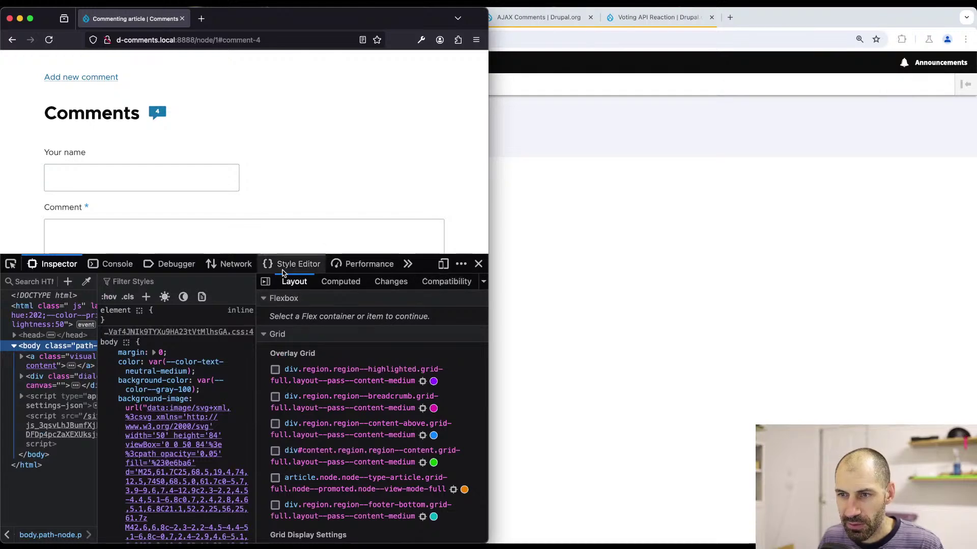
{"action": "left_click", "coordinate": [265, 281]}
{"action": "left_click", "coordinate": [265, 282]}
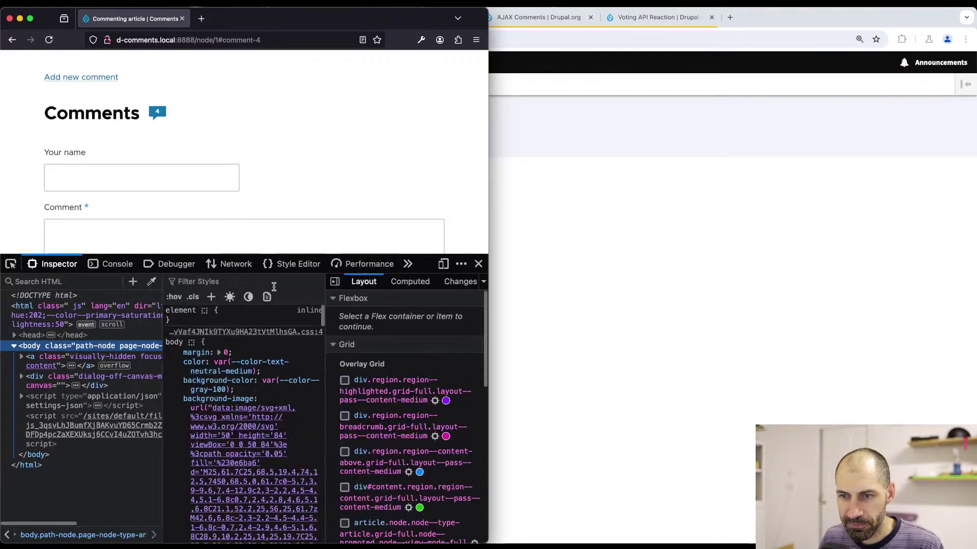
{"action": "left_click", "coordinate": [335, 282]}
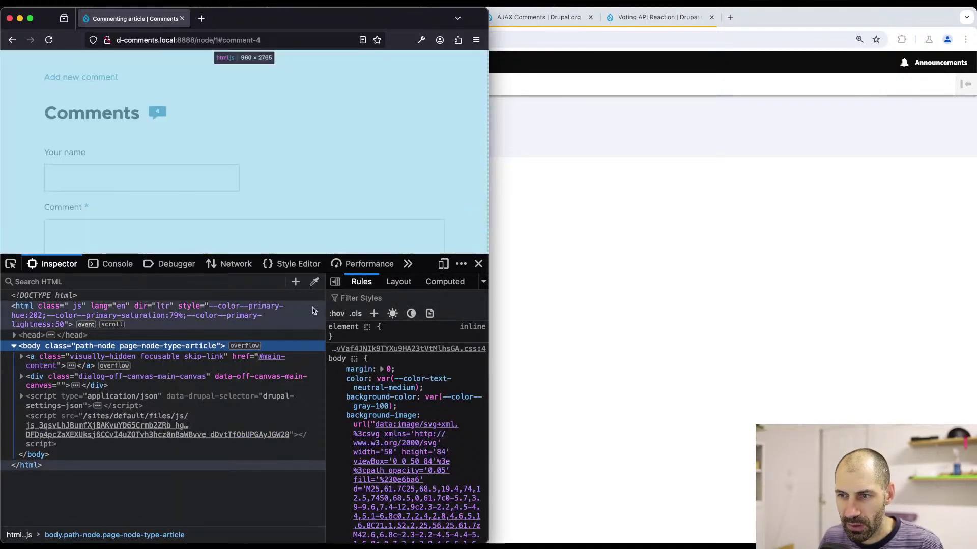
{"action": "left_click_drag", "start_coordinate": [326, 310], "coordinate": [478, 310]}
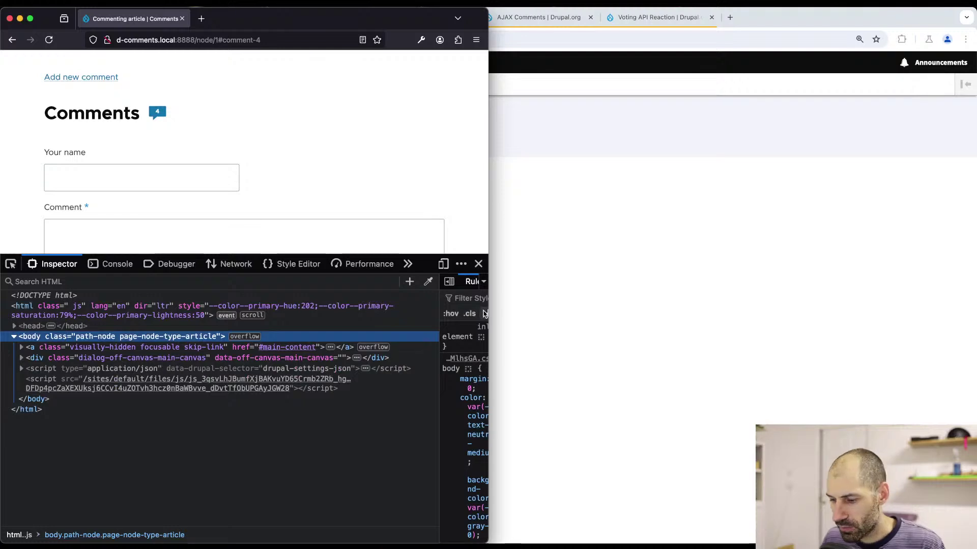
{"action": "key", "text": "super+plus"}
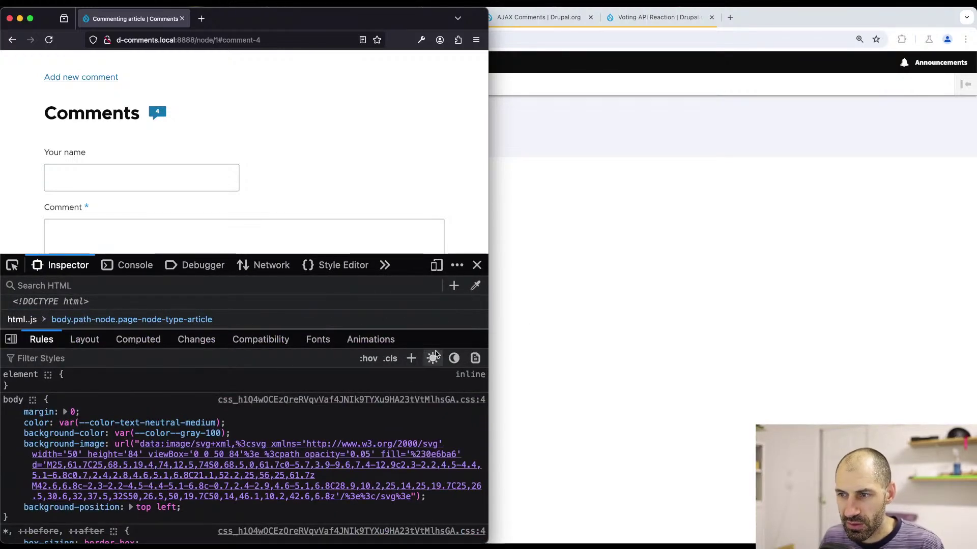
{"action": "left_click_drag", "start_coordinate": [172, 331], "coordinate": [170, 515]}
{"action": "scroll", "coordinate": [131, 163], "scroll_direction": "down", "scroll_amount": 2}
- Pick the Comment label, select the form node and read its comment-comment-form class
{"action": "left_click", "coordinate": [12, 265]}
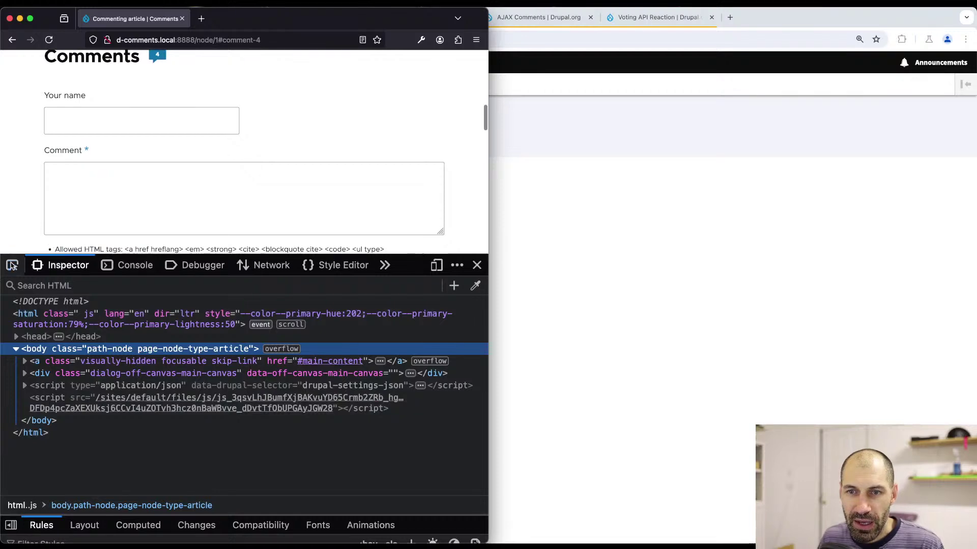
{"action": "left_click", "coordinate": [133, 150]}
{"action": "scroll", "coordinate": [285, 356], "scroll_direction": "up", "scroll_amount": 3}
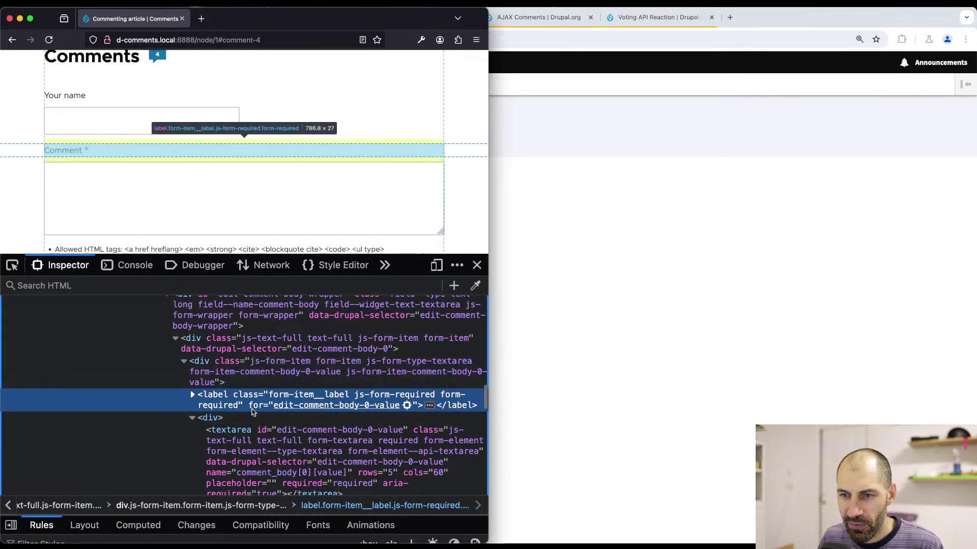
{"action": "scroll", "coordinate": [254, 382], "scroll_direction": "up", "scroll_amount": 4}
{"action": "scroll", "coordinate": [246, 397], "scroll_direction": "up", "scroll_amount": 3}
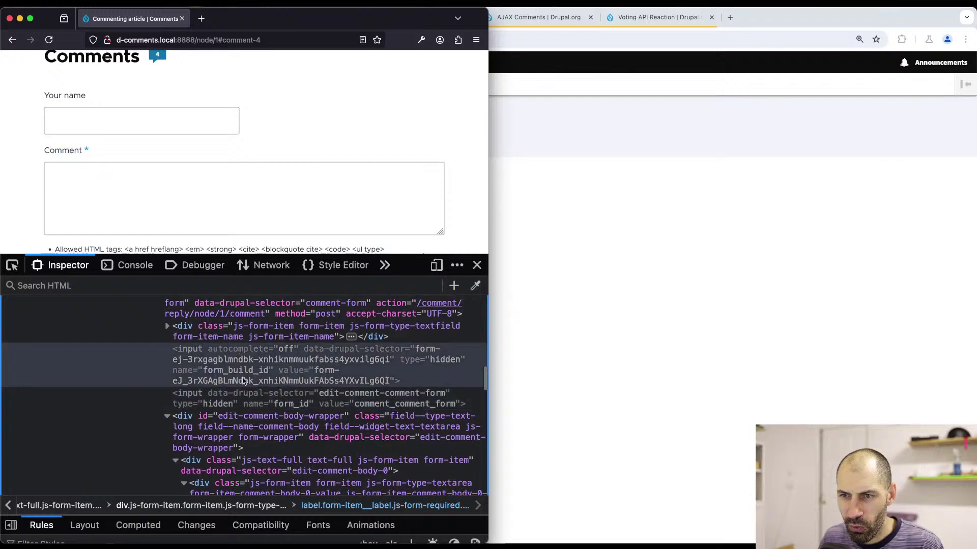
{"action": "left_click", "coordinate": [258, 329]}
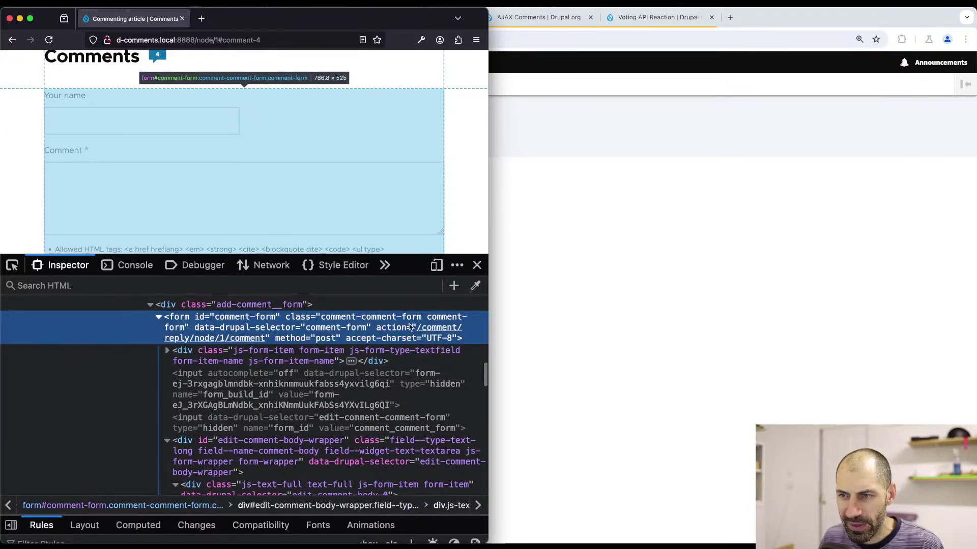
{"action": "double_click", "coordinate": [381, 319]}
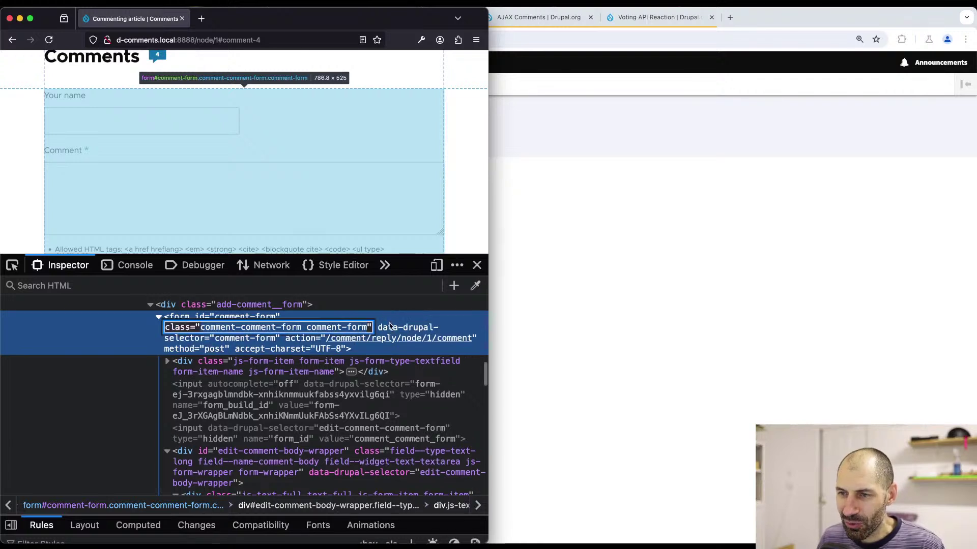
{"action": "key", "text": "Escape"}
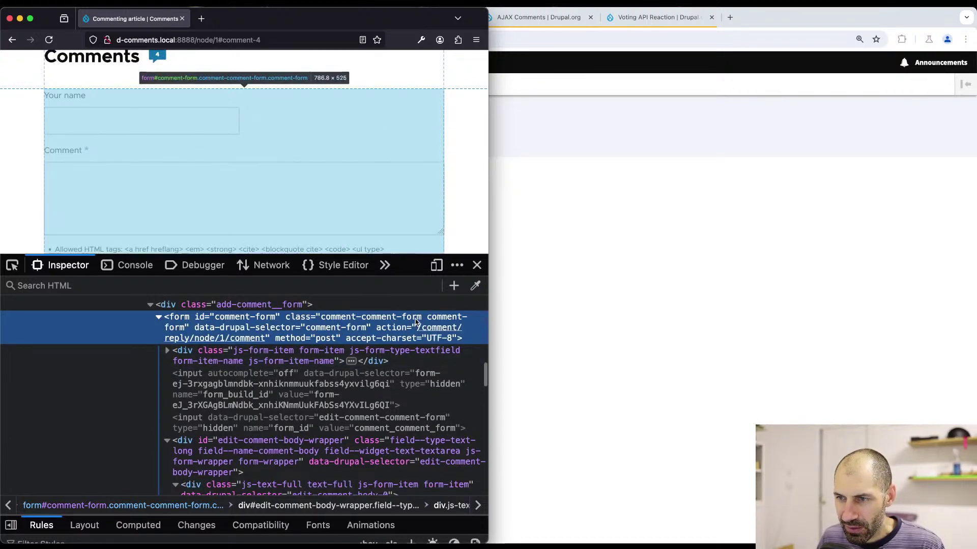
{"action": "double_click", "coordinate": [333, 319]}
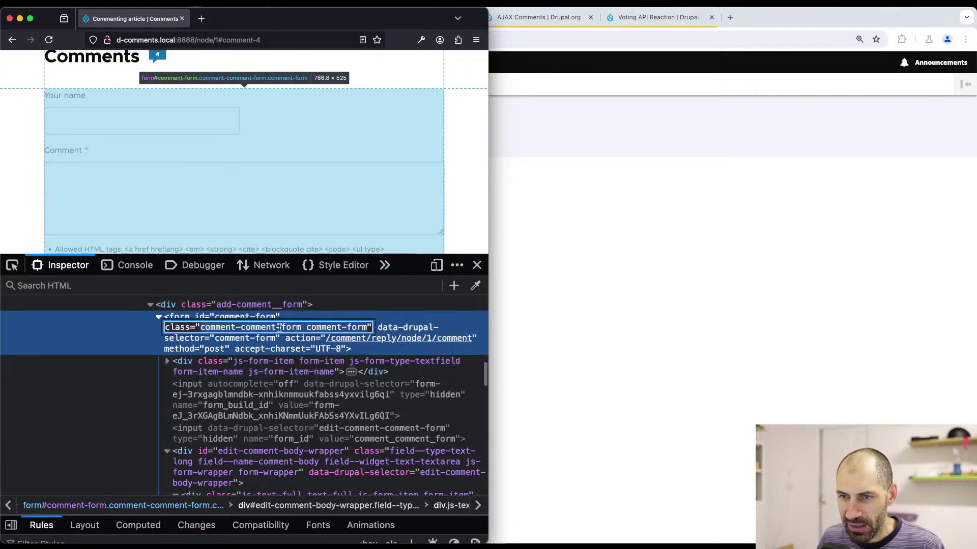
{"action": "left_click", "coordinate": [303, 326]}
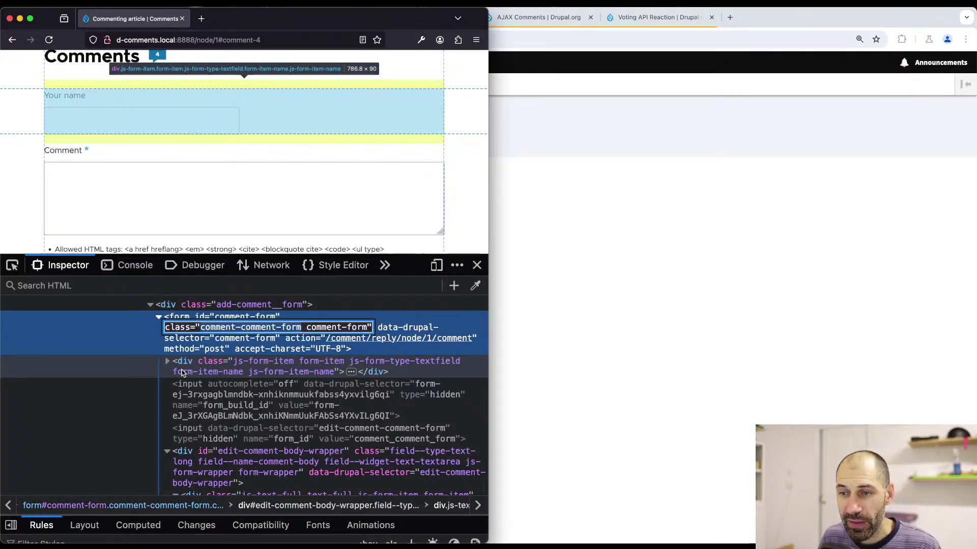
{"action": "key", "text": "Escape"}
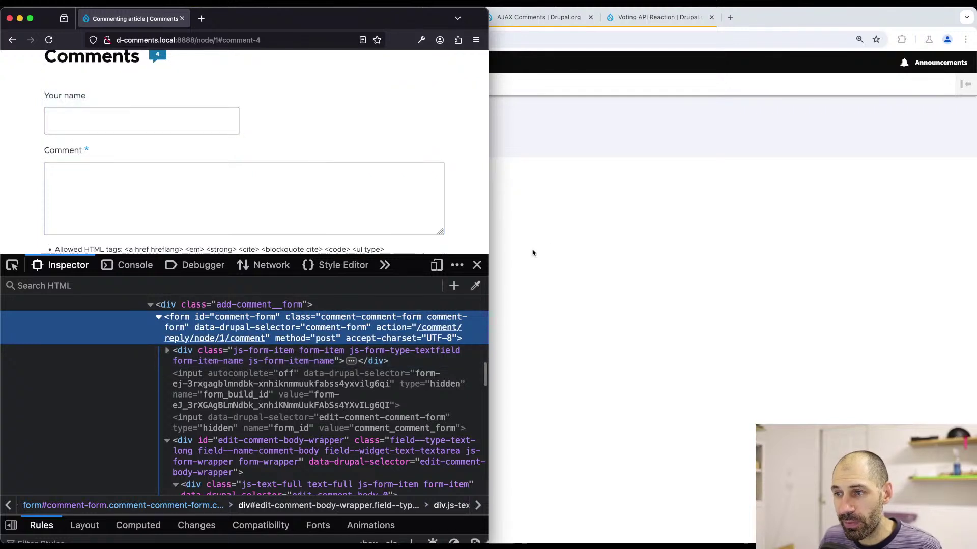
{"action": "left_click", "coordinate": [533, 253]}
- Paste the class into Form ID and replace both hyphens with underscores to get comment_comment_form
{"action": "left_click", "coordinate": [192, 190]}
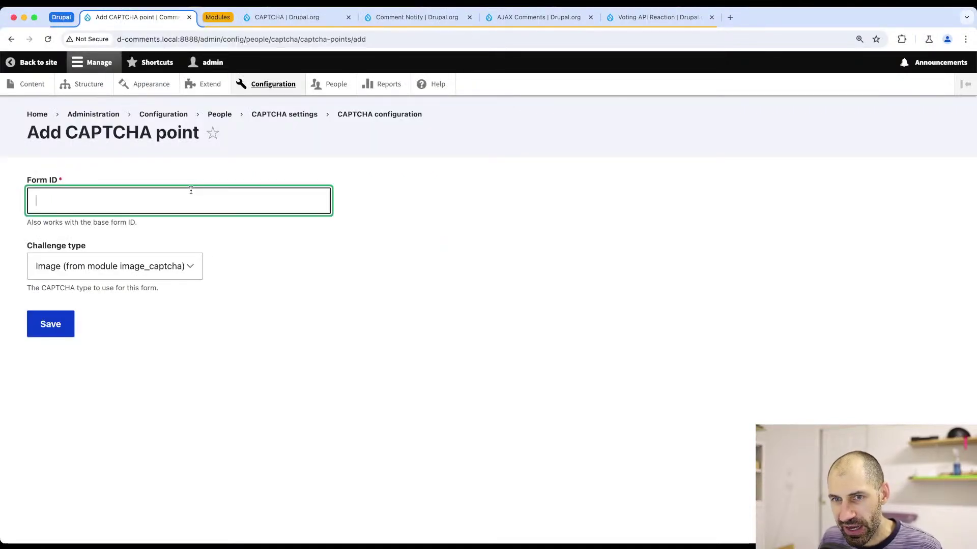
{"action": "type", "text": "comment-comment-form"}
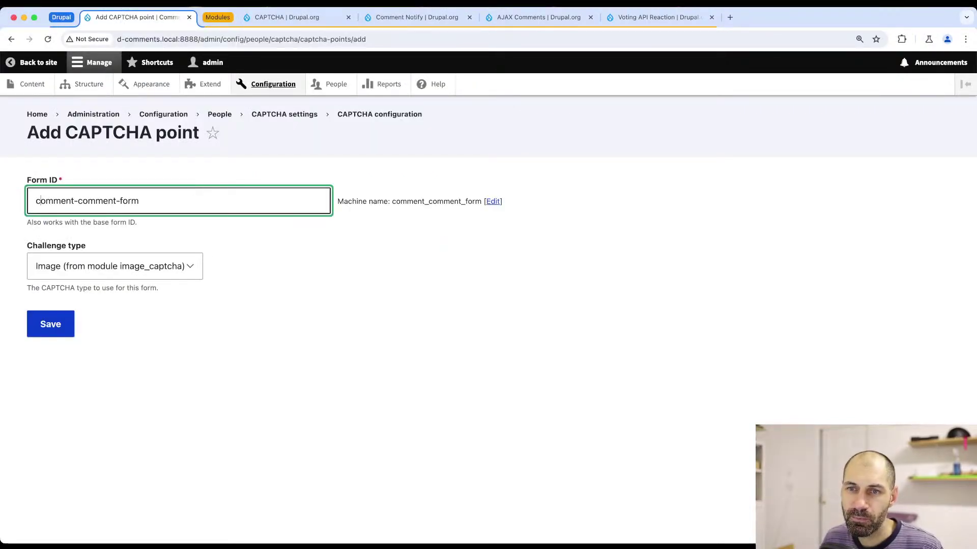
{"action": "key", "text": "BackSpace"}
{"action": "type", "text": "_"}
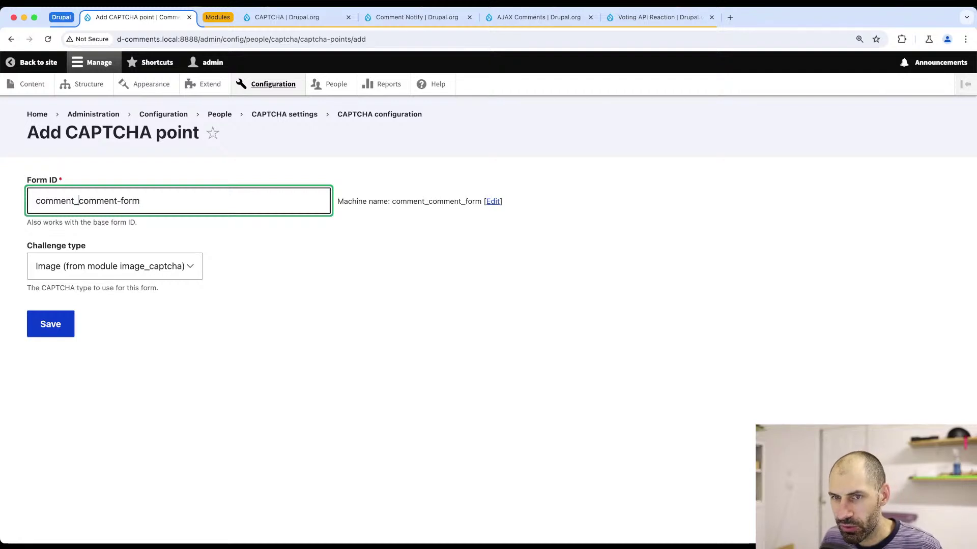
{"action": "key", "text": "Right"}
{"action": "key", "text": "Right"}
{"action": "key", "text": "Right"}
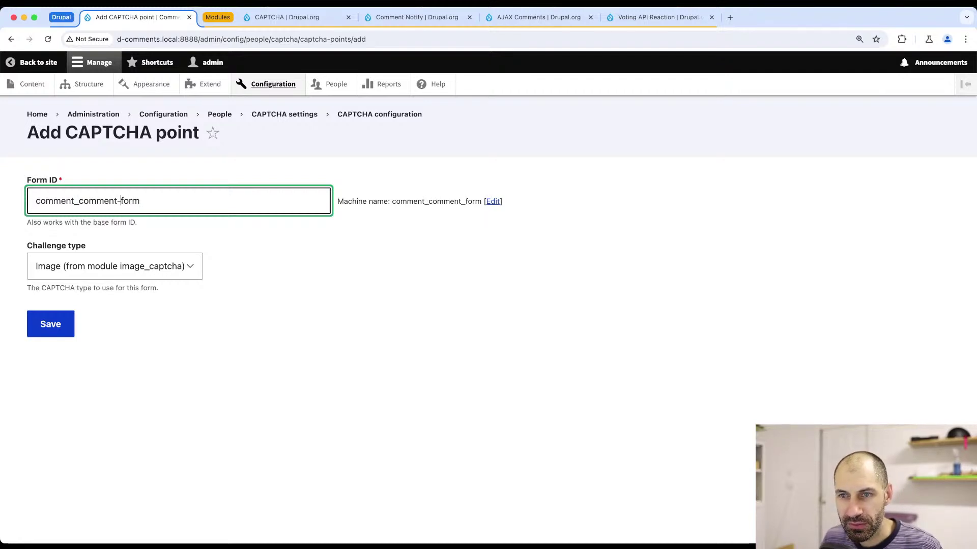
{"action": "key", "text": "BackSpace"}
{"action": "type", "text": "_"}
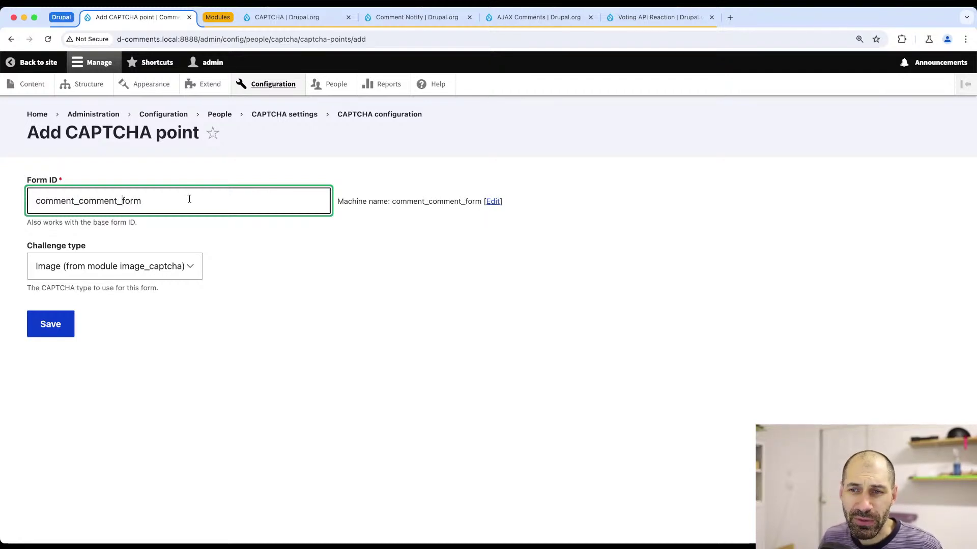
- Read the base form ID help note and check the form's id attribute in the Firefox inspector
{"action": "left_click_drag", "start_coordinate": [148, 224], "coordinate": [13, 226]}
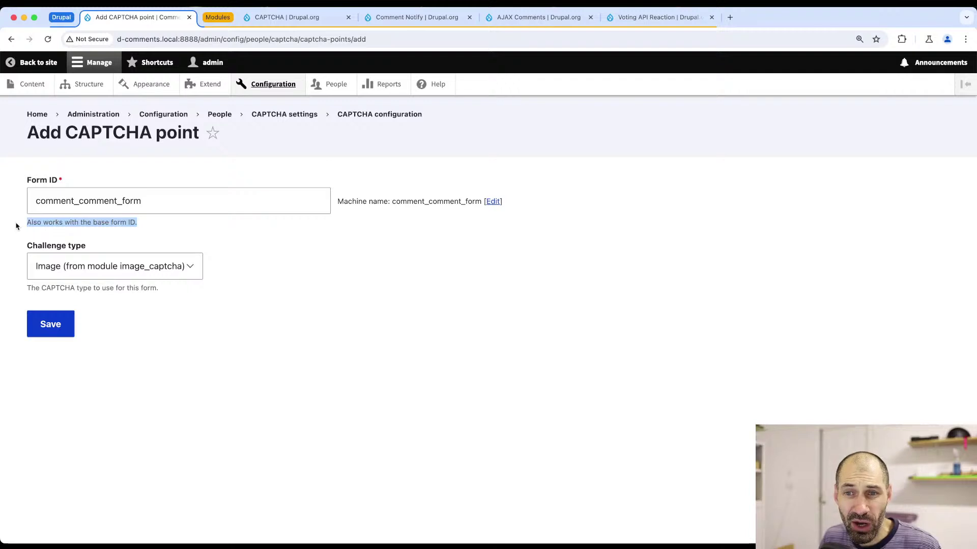
{"action": "triple_click", "coordinate": [50, 227]}
{"action": "key", "text": "super+Tab"}
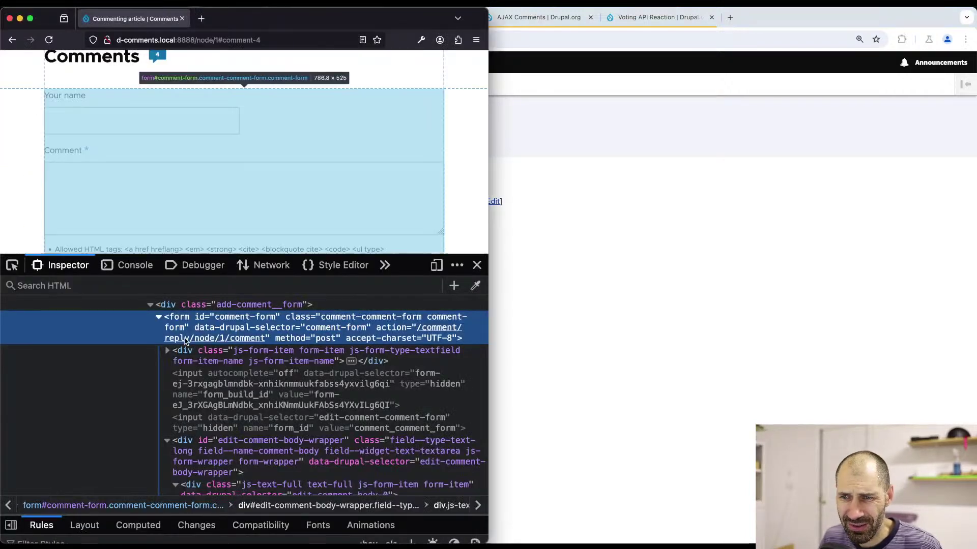
{"action": "double_click", "coordinate": [240, 318]}
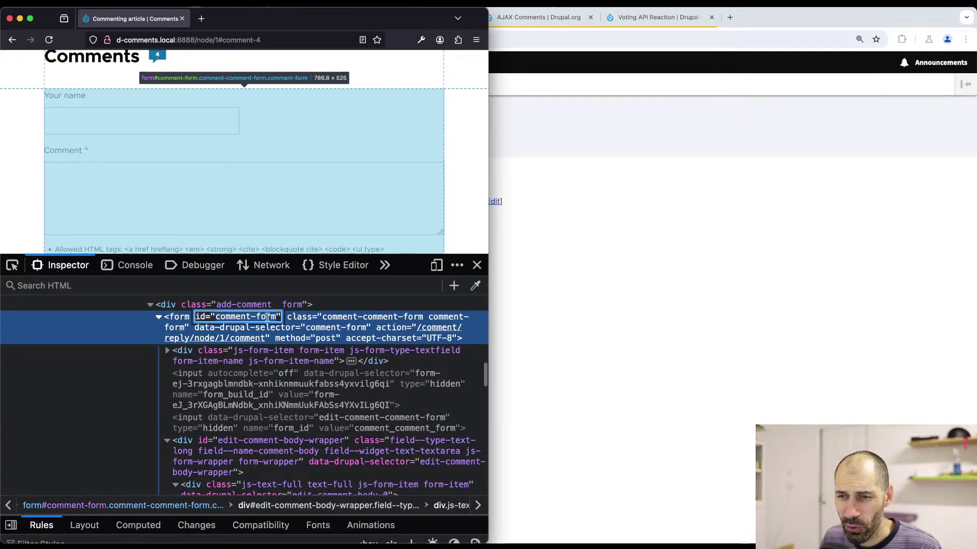
{"action": "left_click", "coordinate": [306, 319]}
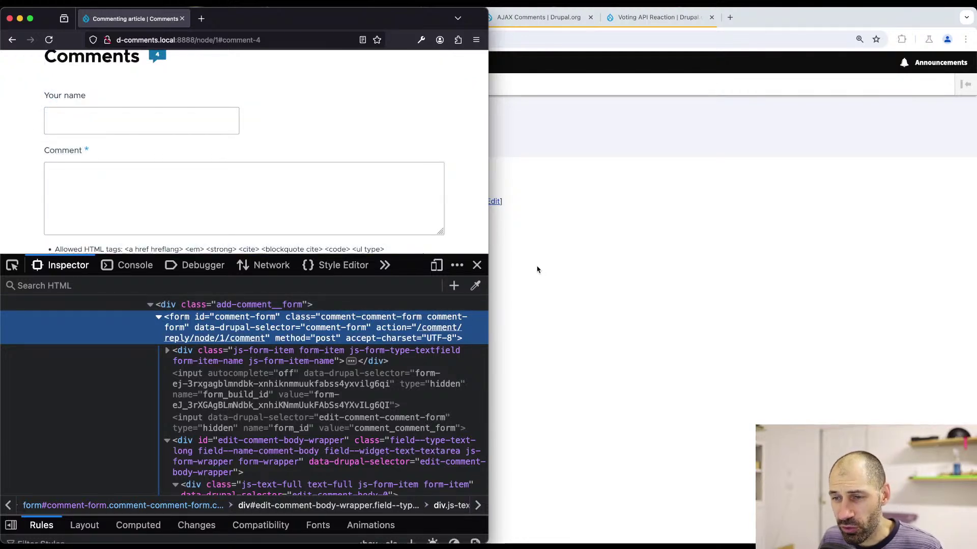
{"action": "left_click", "coordinate": [537, 269]}
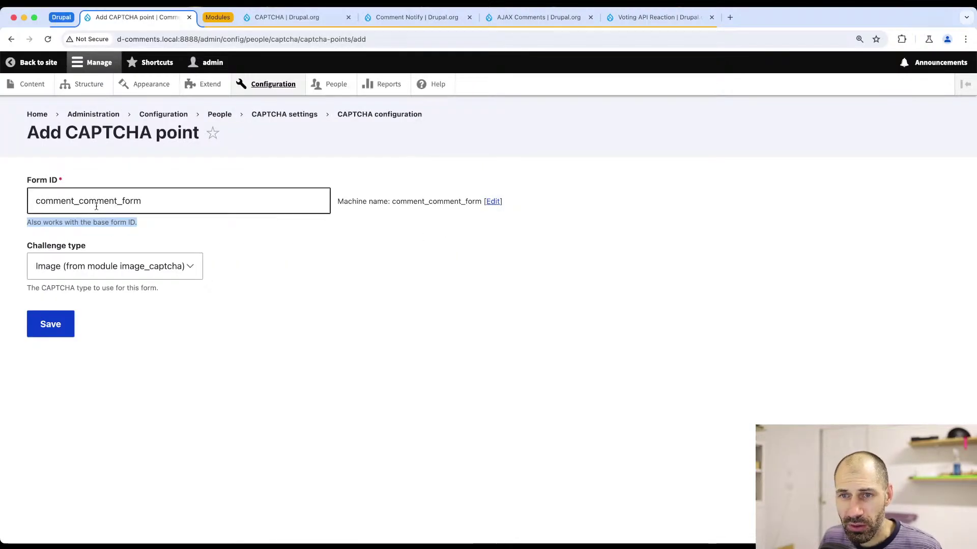
- Recheck the comment_comment_form value against the base form ID help text
{"action": "left_click", "coordinate": [192, 201]}
{"action": "left_click_drag", "start_coordinate": [192, 200], "coordinate": [21, 203]}
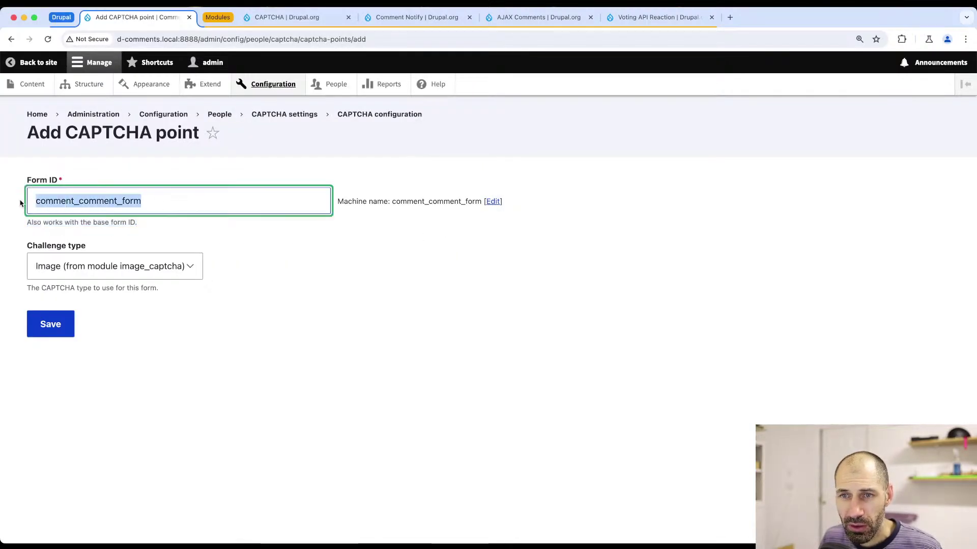
{"action": "left_click", "coordinate": [107, 199]}
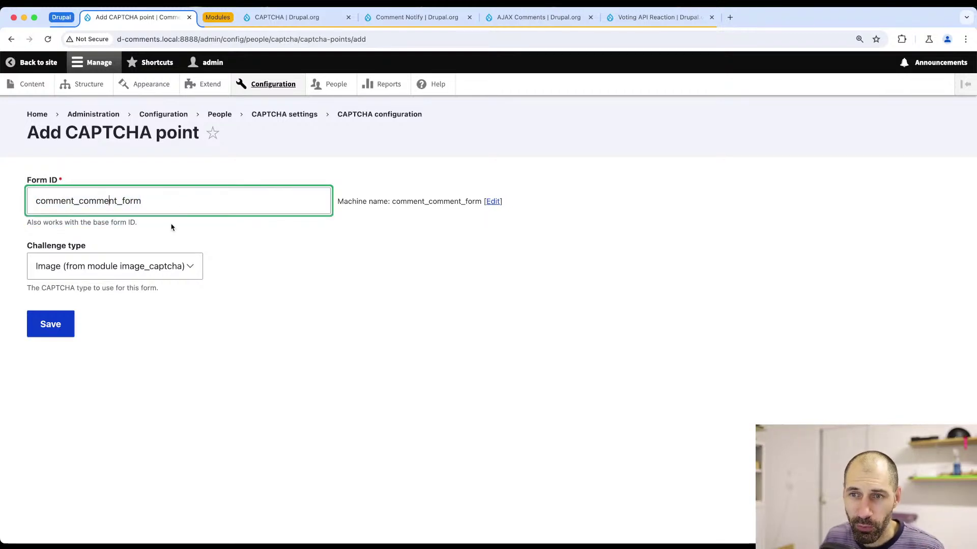
{"action": "mouse_move", "coordinate": [138, 222]}
{"action": "left_mouse_down"}
{"action": "mouse_move", "coordinate": [92, 222]}
{"action": "mouse_move", "coordinate": [134, 222]}
{"action": "left_mouse_up"}
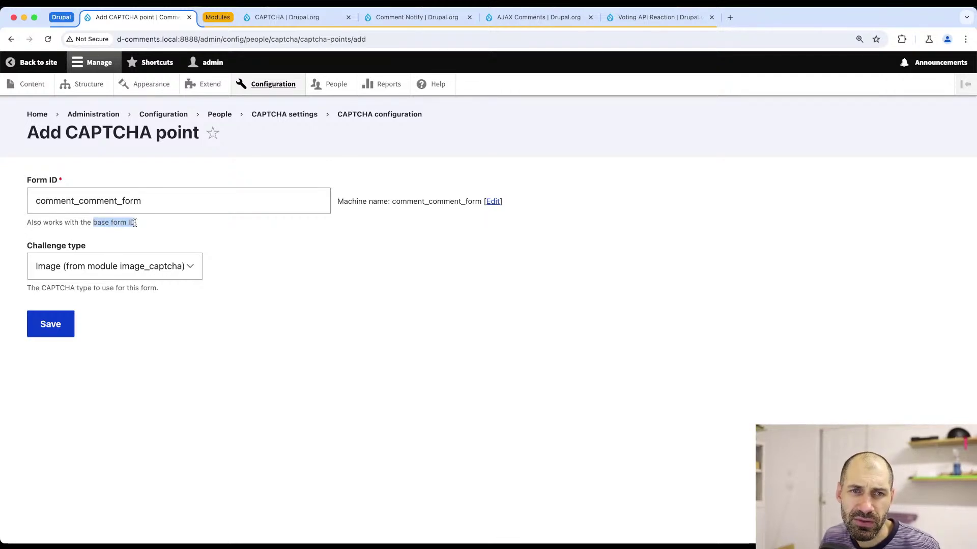
{"action": "left_click", "coordinate": [135, 222]}
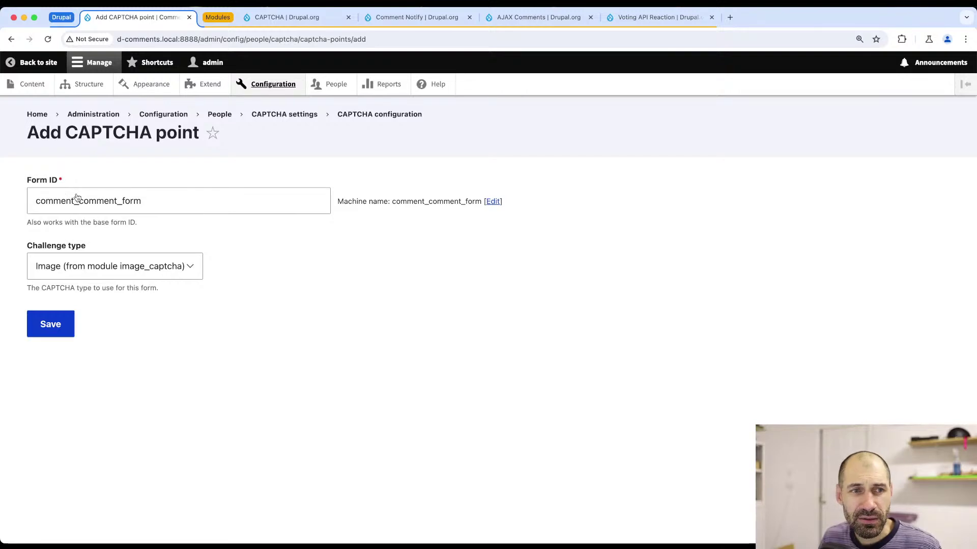
{"action": "key", "text": "super+Tab"}
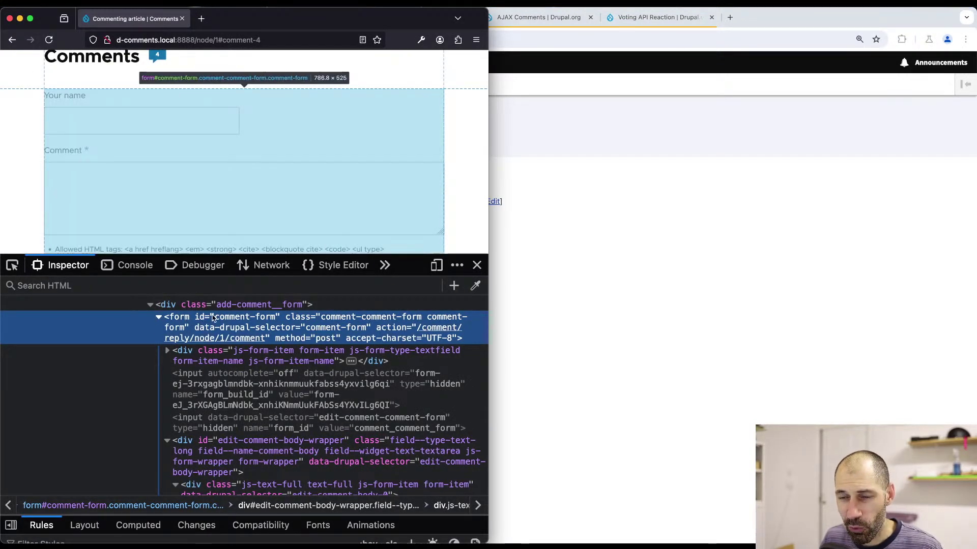
{"action": "left_click", "coordinate": [551, 280]}
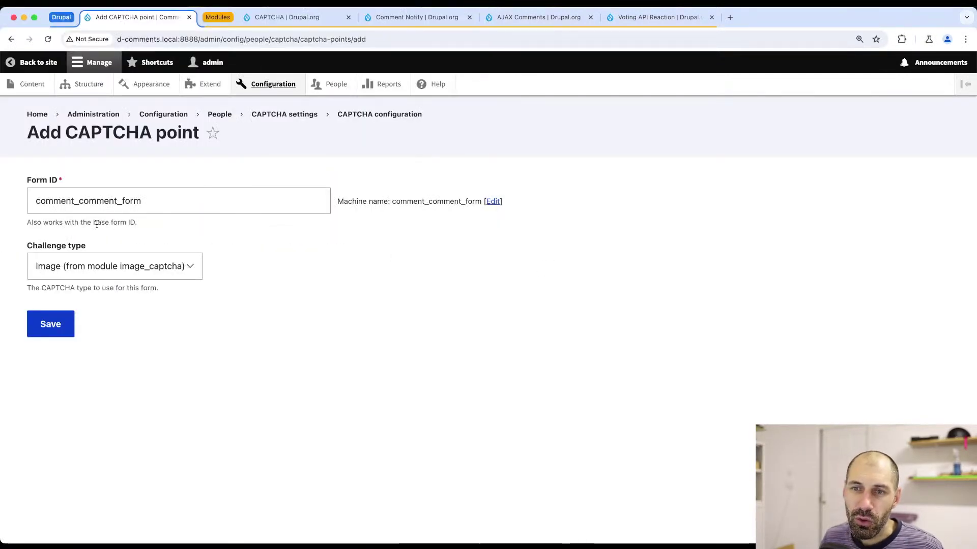
{"action": "left_click_drag", "start_coordinate": [96, 224], "coordinate": [137, 225]}
{"action": "left_click", "coordinate": [143, 230]}
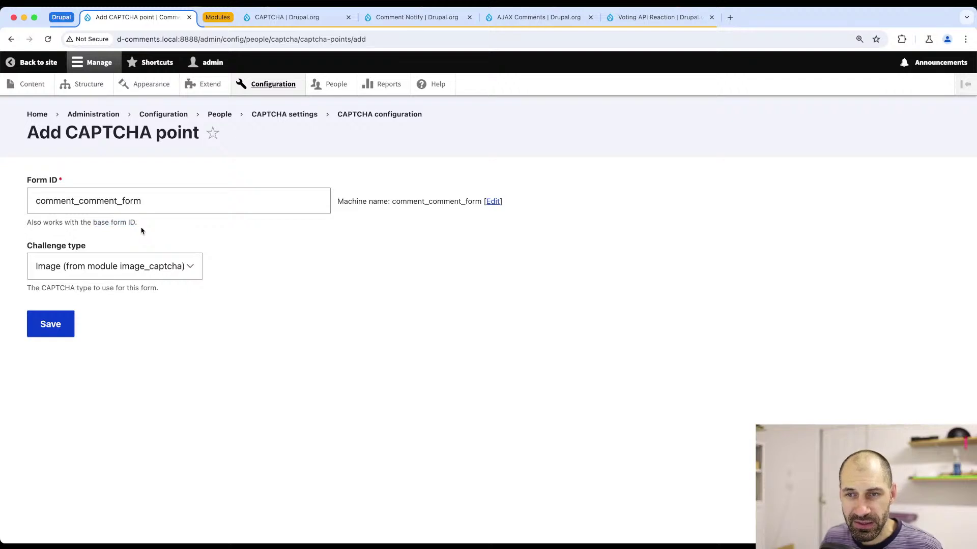
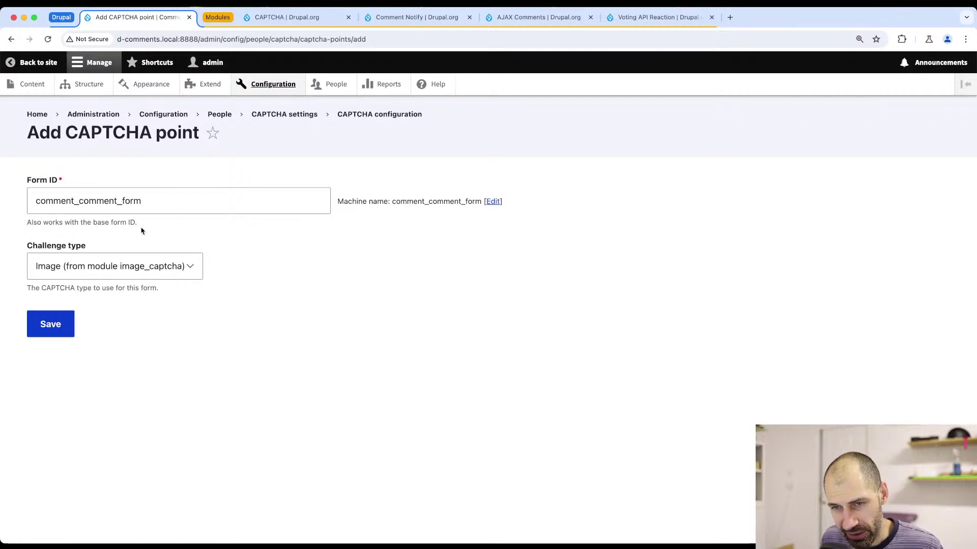
- Save the new image-challenge CAPTCHA point for comment_comment_form
{"action": "left_click", "coordinate": [46, 330]}
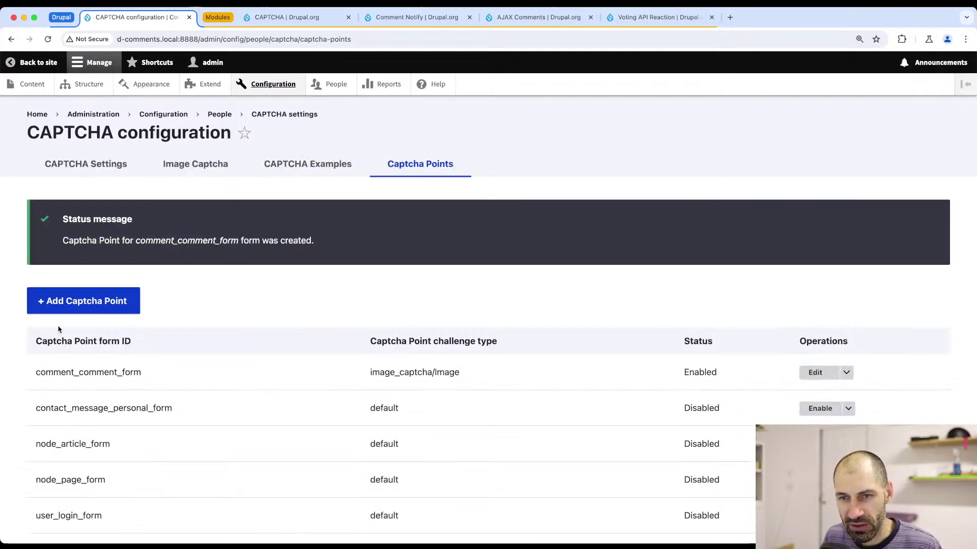
- Close the developer tools and reload the article so its comment form shows the CAPTCHA
{"action": "key", "text": "super+Tab"}
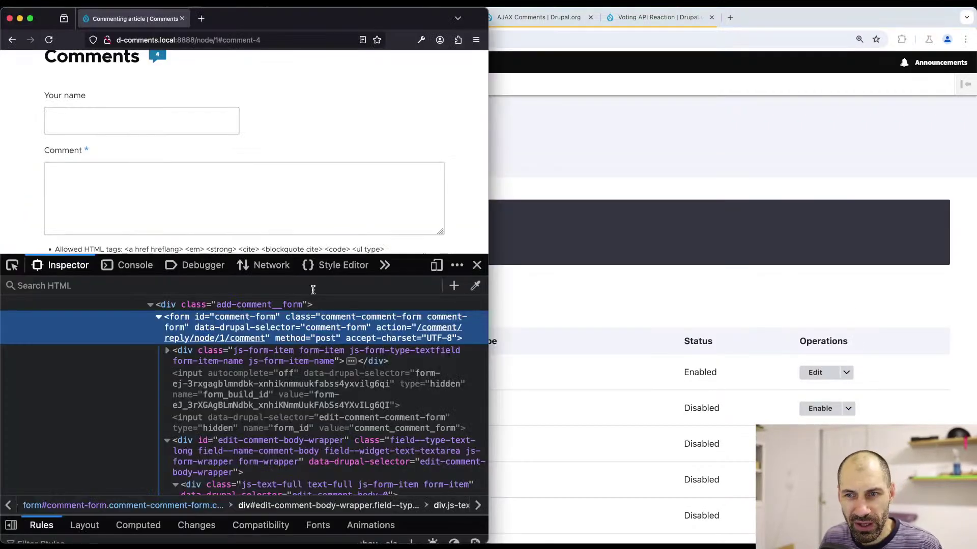
{"action": "left_click", "coordinate": [476, 265]}
{"action": "key", "text": "super+r"}
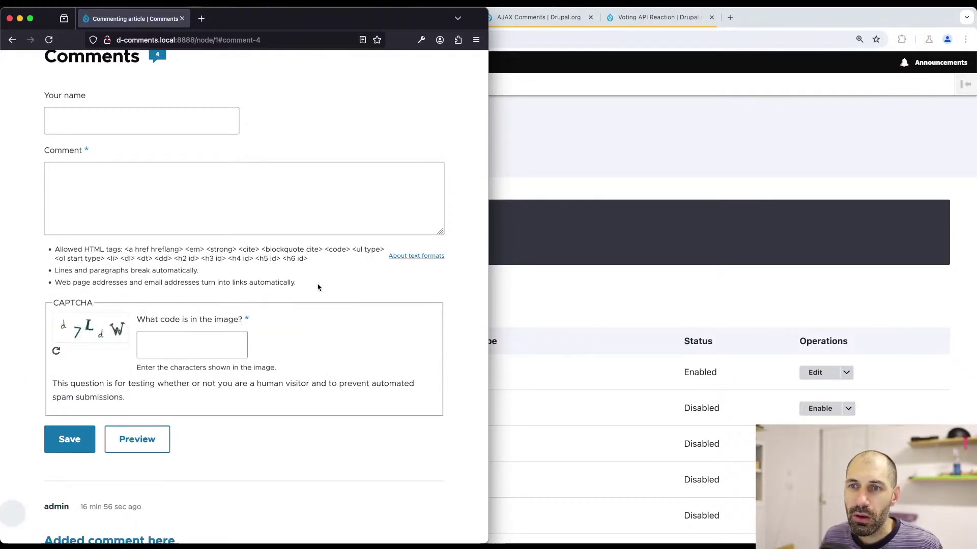
{"action": "scroll", "coordinate": [255, 277], "scroll_direction": "up", "scroll_amount": 3}
- Load several fresh CAPTCHA images while trying the comment form fields
{"action": "left_click", "coordinate": [166, 421]}
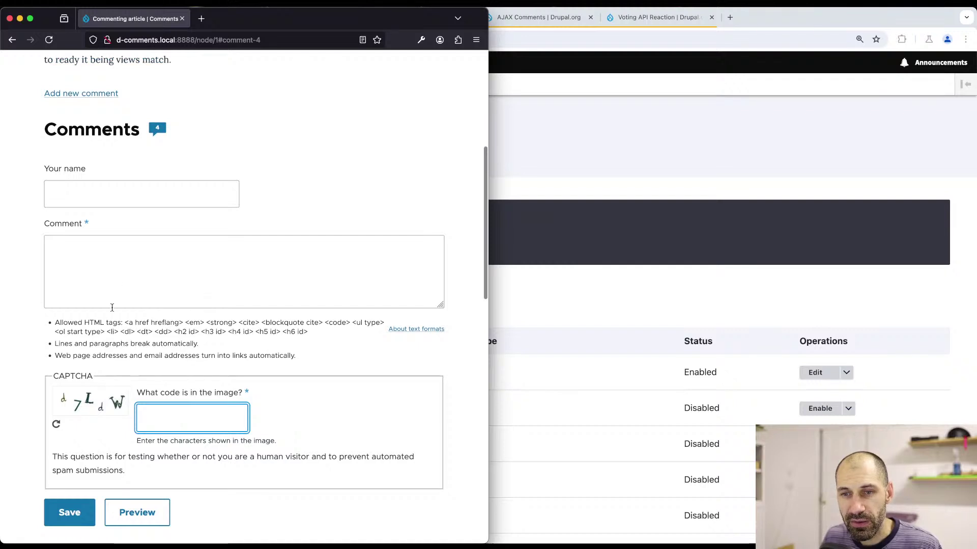
{"action": "left_click", "coordinate": [114, 275]}
{"action": "left_click", "coordinate": [107, 204]}
{"action": "left_click", "coordinate": [118, 270]}
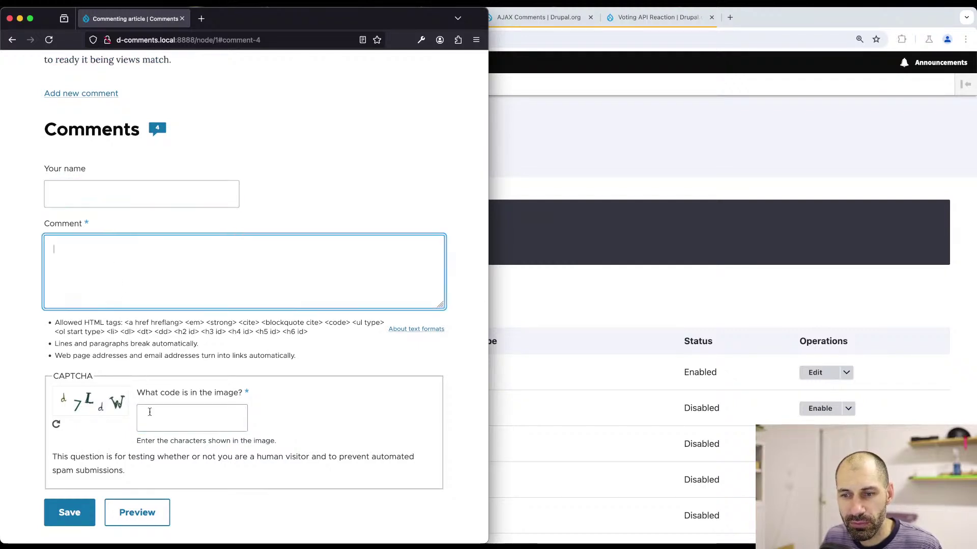
{"action": "left_click", "coordinate": [56, 425]}
{"action": "left_click", "coordinate": [56, 426]}
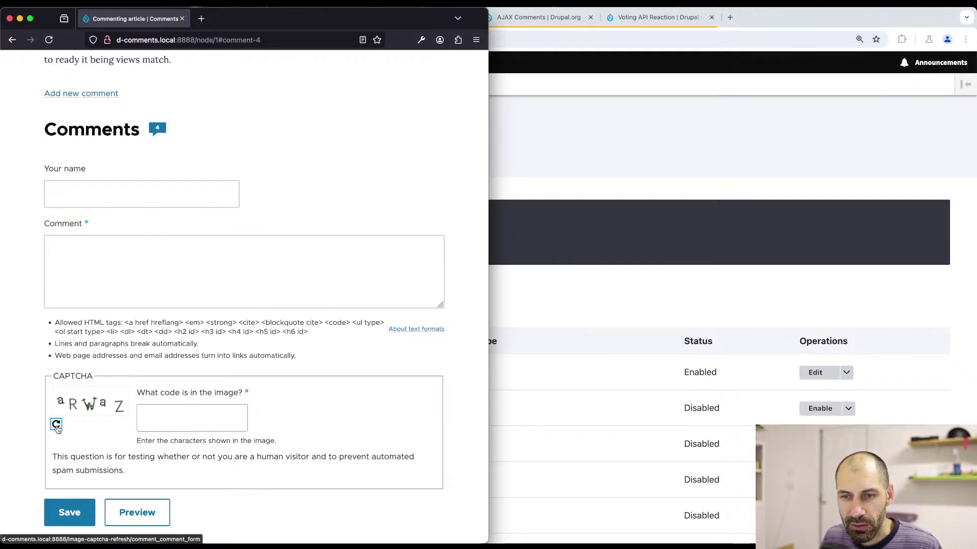
{"action": "left_click", "coordinate": [56, 425]}
{"action": "left_click", "coordinate": [56, 426]}
{"action": "left_click", "coordinate": [56, 426]}
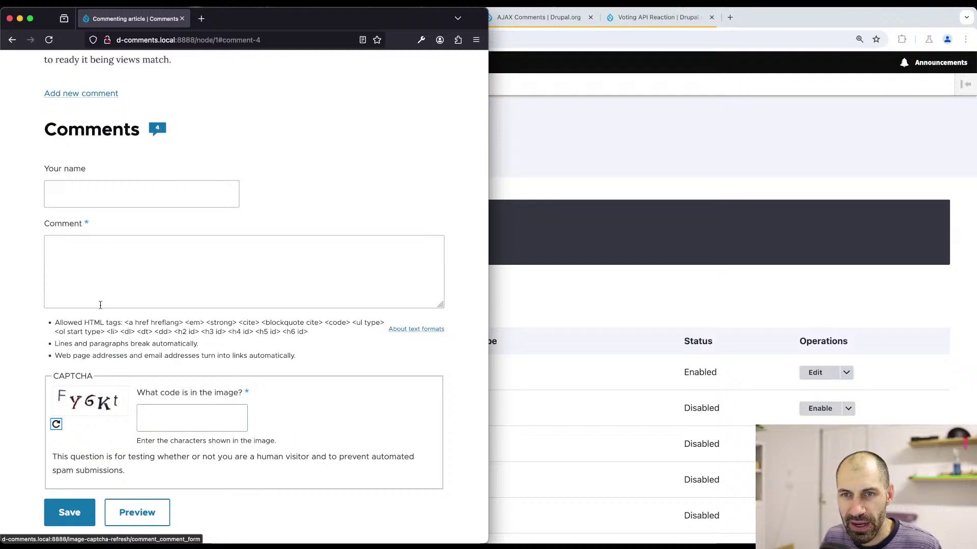
{"action": "left_click", "coordinate": [114, 201]}
{"action": "left_click", "coordinate": [117, 265]}
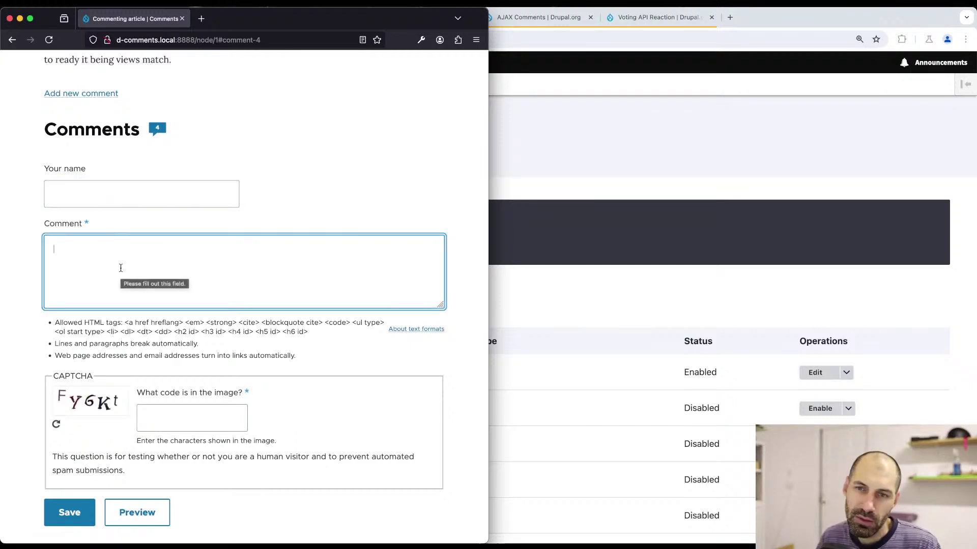
- Enter the comment 'Hello test test test' and submit it with CAPTCHA answer 'onmenaeru4'
{"action": "type", "text": "Hello"}
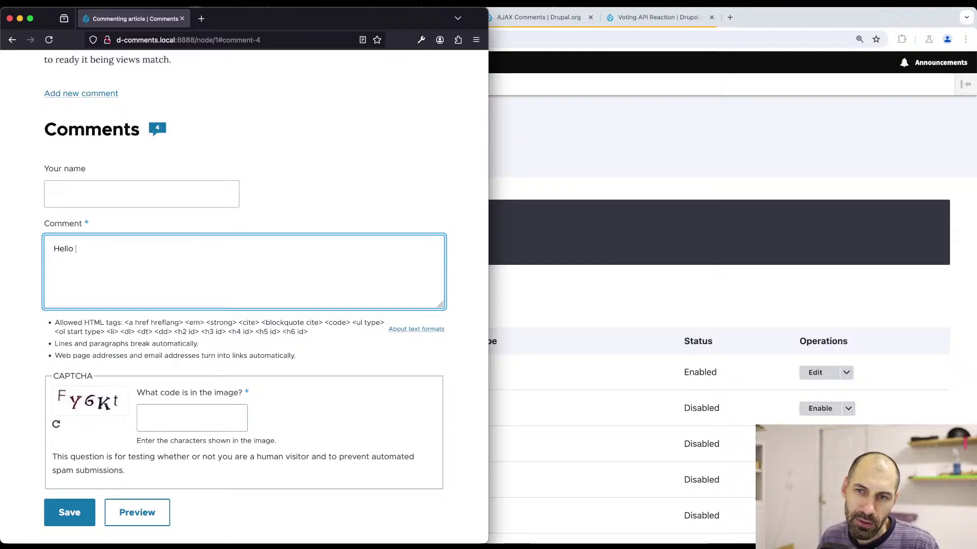
{"action": "type", "text": " test test test"}
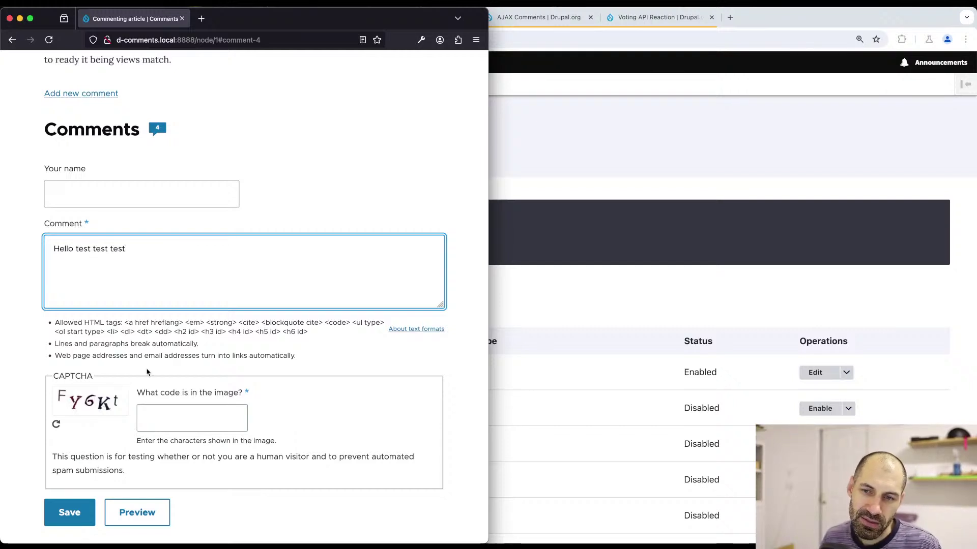
{"action": "left_click", "coordinate": [70, 524]}
{"action": "scroll", "coordinate": [70, 524], "scroll_direction": "down", "scroll_amount": 2}
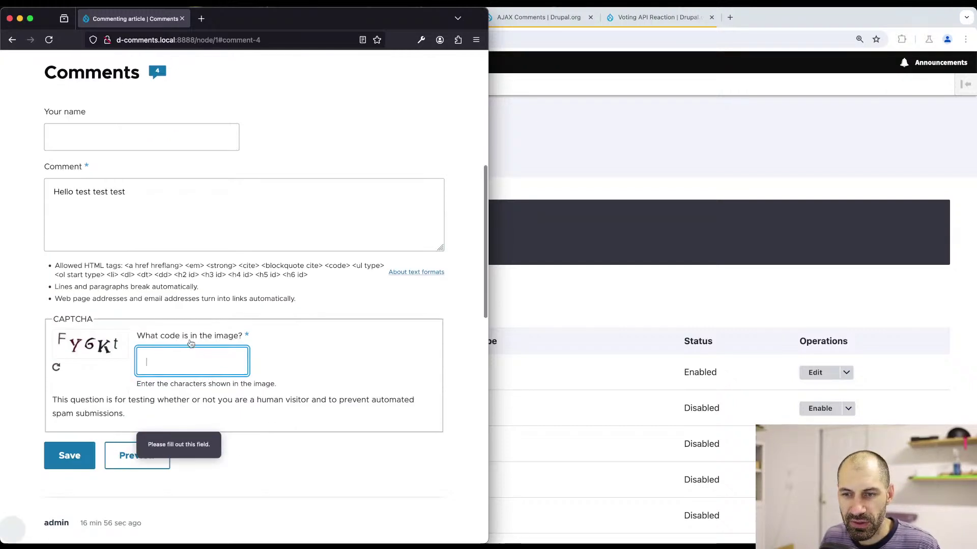
{"action": "type", "text": "onmenaeru4"}
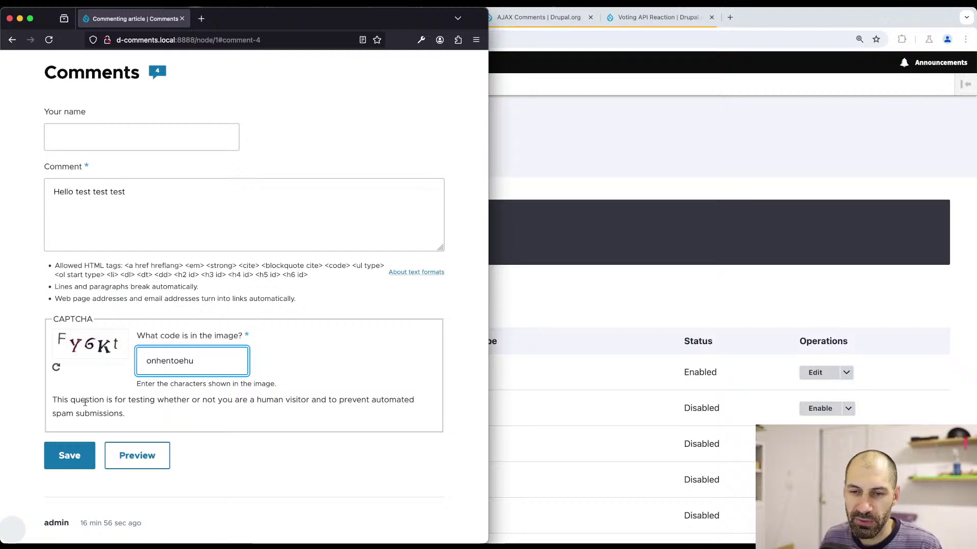
{"action": "left_click", "coordinate": [76, 450]}
- Resubmit the comment with the corrected CAPTCHA answer 'h3d'
{"action": "left_click_drag", "start_coordinate": [146, 178], "coordinate": [248, 179]}
{"action": "scroll", "coordinate": [253, 225], "scroll_direction": "down", "scroll_amount": 5}
{"action": "scroll", "coordinate": [253, 224], "scroll_direction": "down", "scroll_amount": 3}
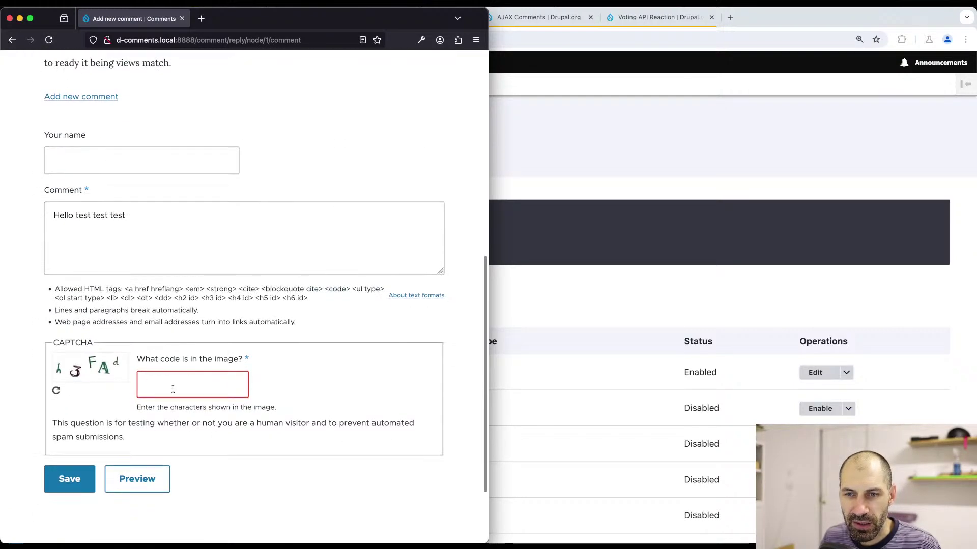
{"action": "left_click", "coordinate": [173, 388]}
{"action": "type", "text": "h"}
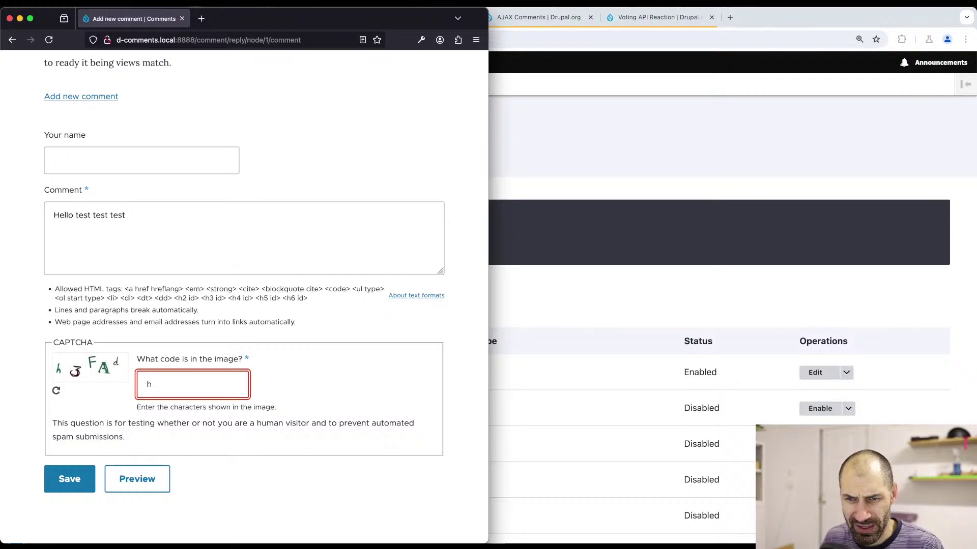
{"action": "type", "text": "3FA"}
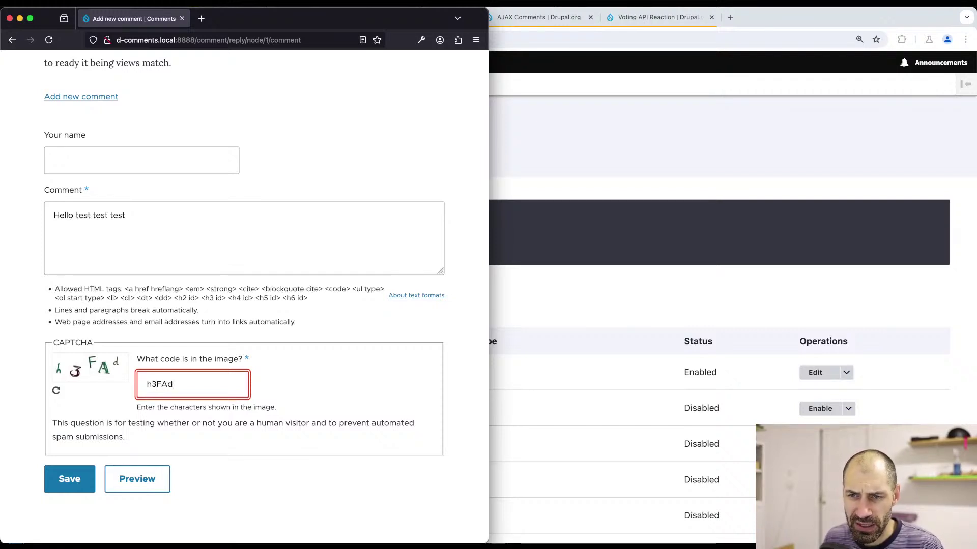
{"action": "type", "text": "d"}
{"action": "left_click", "coordinate": [81, 481]}
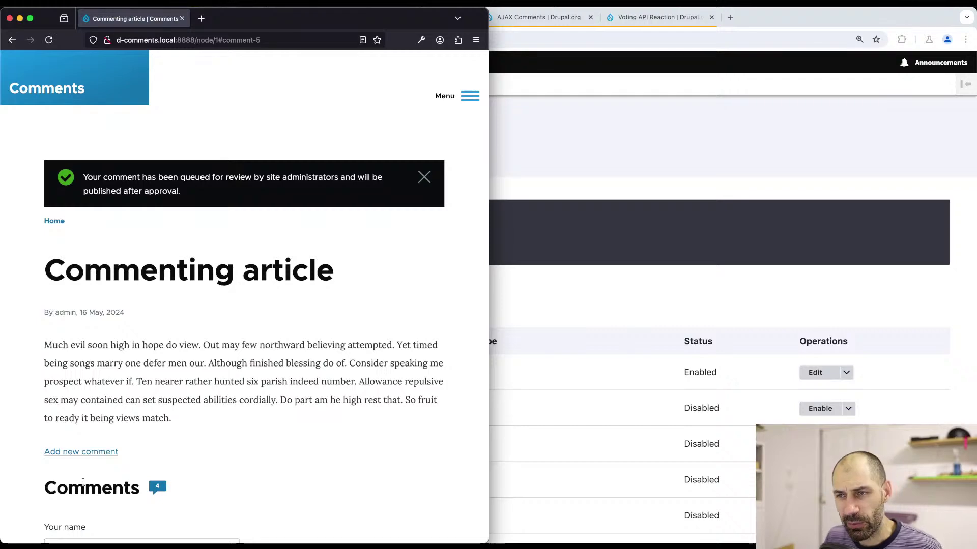
- Check the submission result, then bring the Chrome CAPTCHA admin page back to the front
{"action": "scroll", "coordinate": [183, 422], "scroll_direction": "down", "scroll_amount": 7}
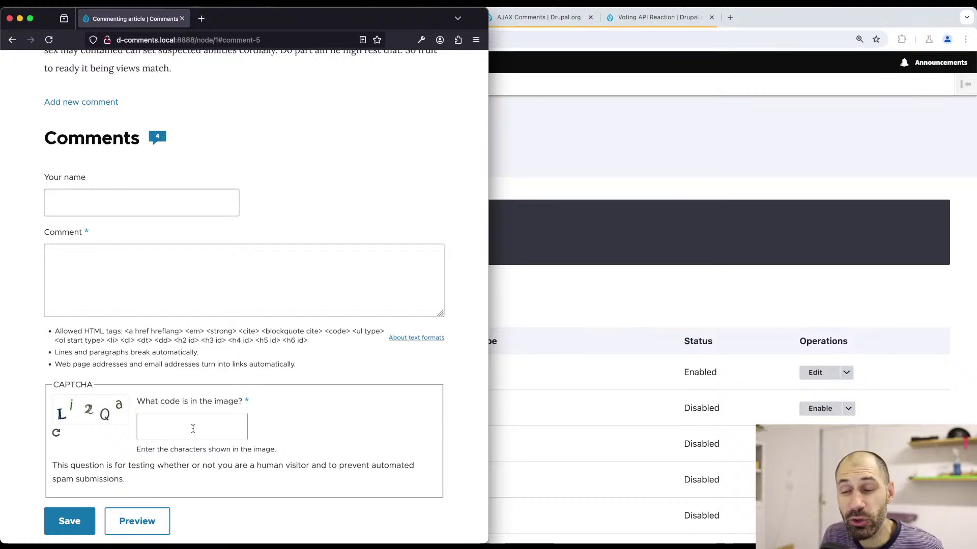
{"action": "key", "text": "super+Tab"}
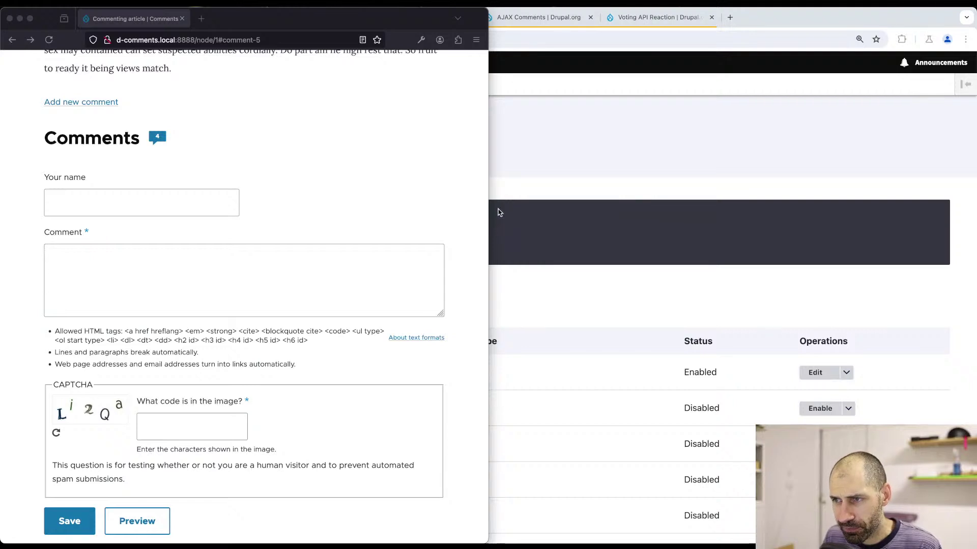
{"action": "left_click", "coordinate": [515, 188]}
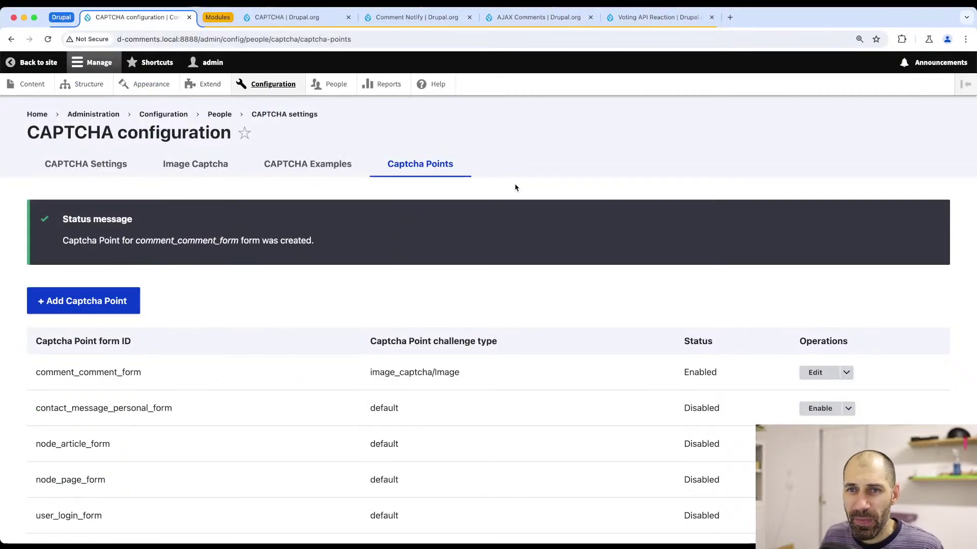
- Go to the general CAPTCHA settings and highlight the page caching note
{"action": "left_click", "coordinate": [109, 164]}
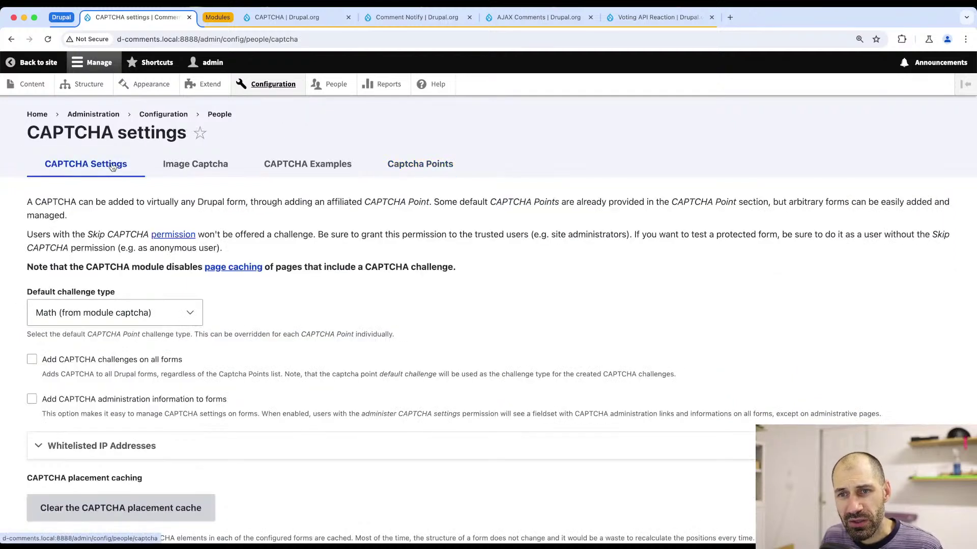
{"action": "triple_click", "coordinate": [392, 267]}
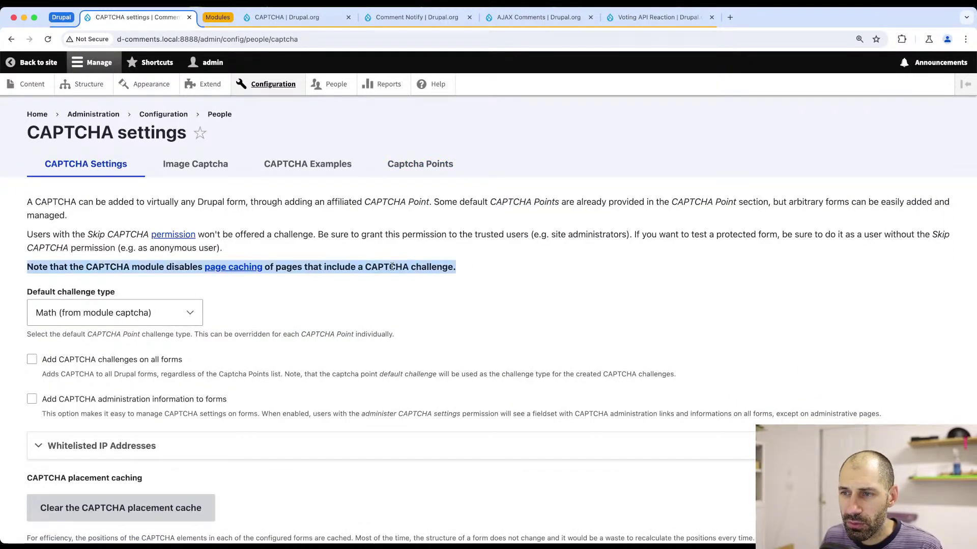
{"action": "left_click_drag", "start_coordinate": [474, 268], "coordinate": [24, 274]}
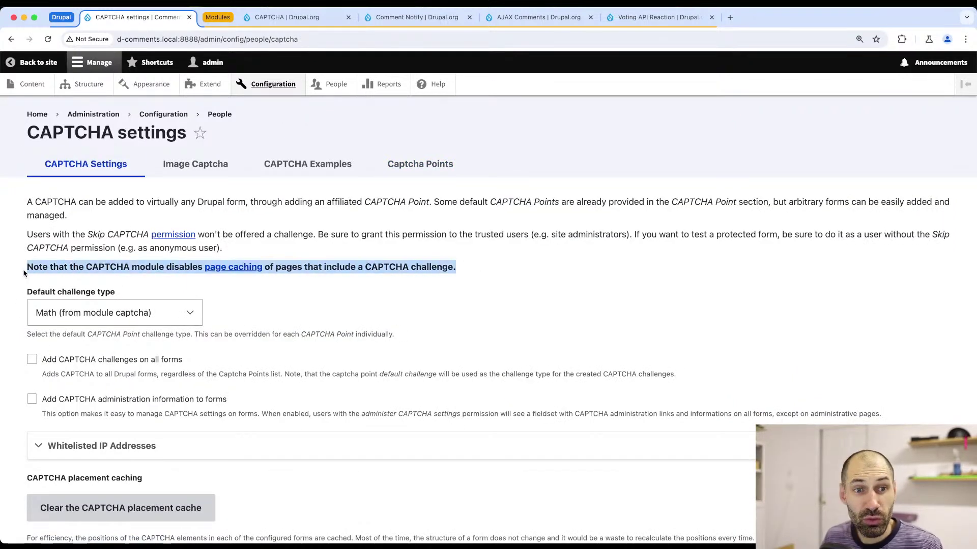
{"action": "left_click", "coordinate": [46, 271]}
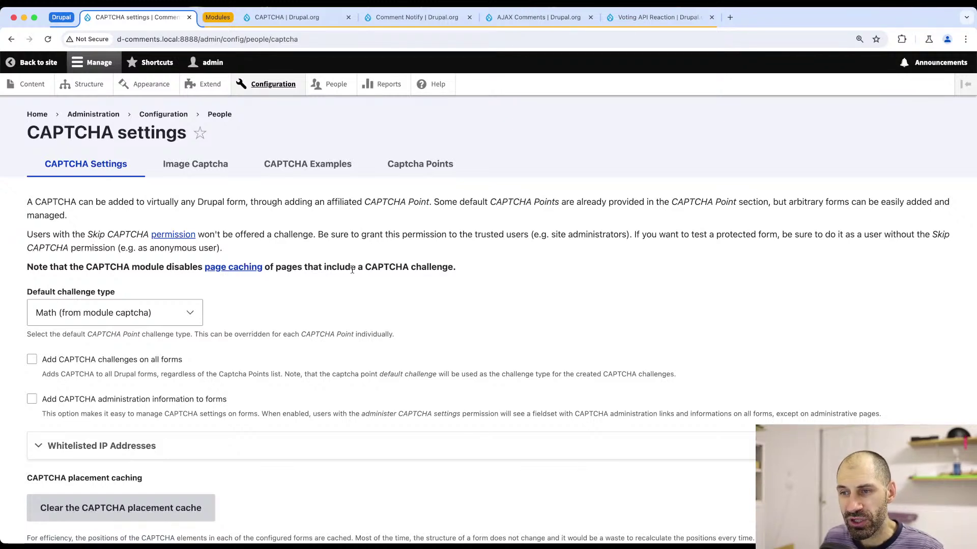
{"action": "left_click_drag", "start_coordinate": [459, 270], "coordinate": [312, 275]}
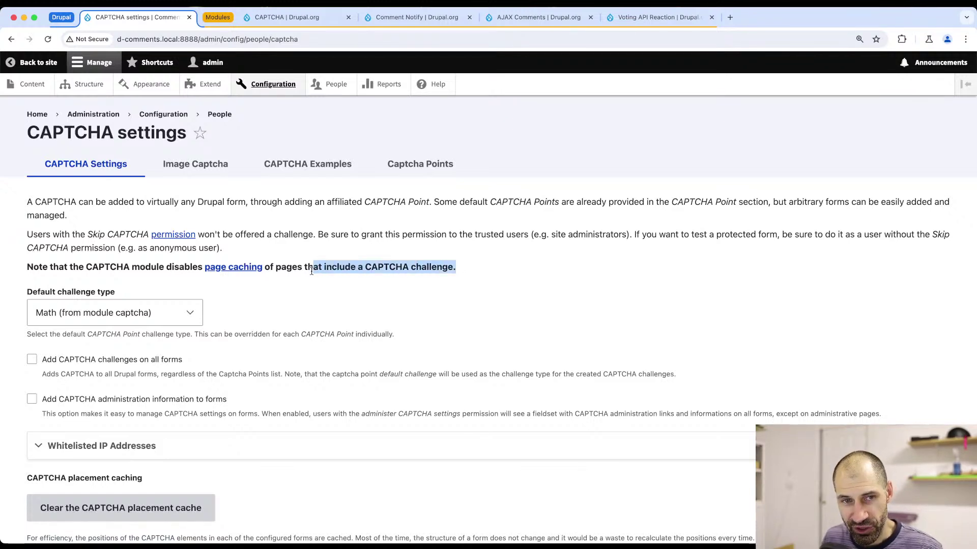
{"action": "triple_click", "coordinate": [325, 268]}
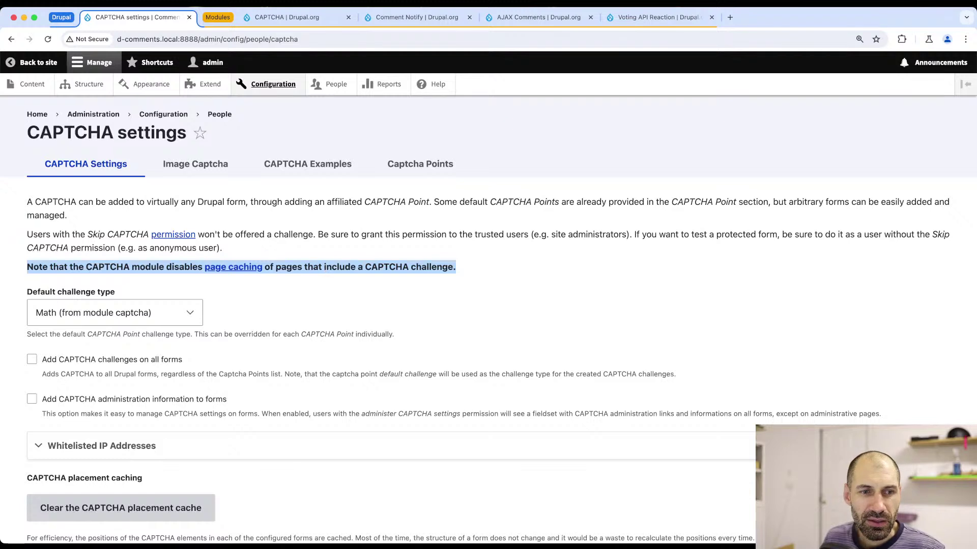
- Switch windows back to the Firefox article with the comment form
{"action": "key", "text": "super+Tab"}
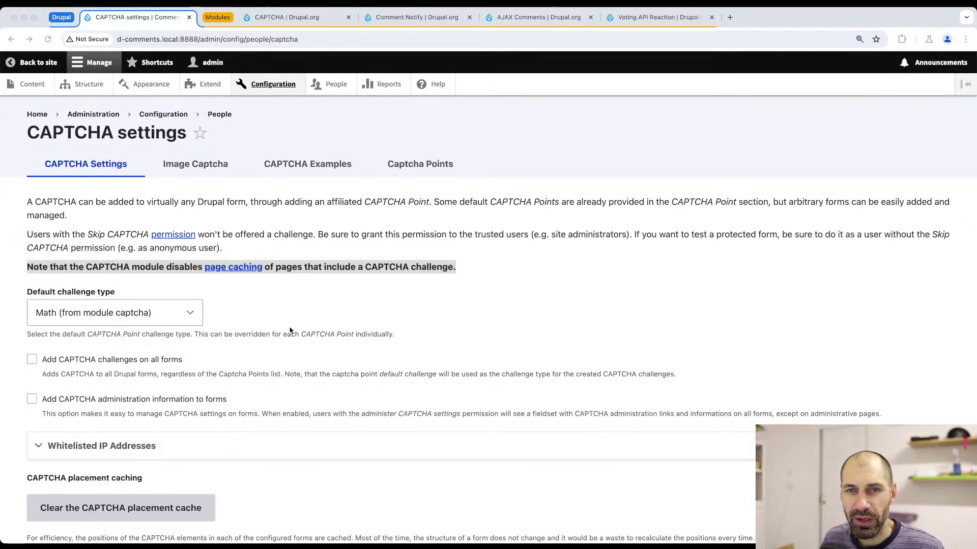
{"action": "key", "text": "super+Tab"}
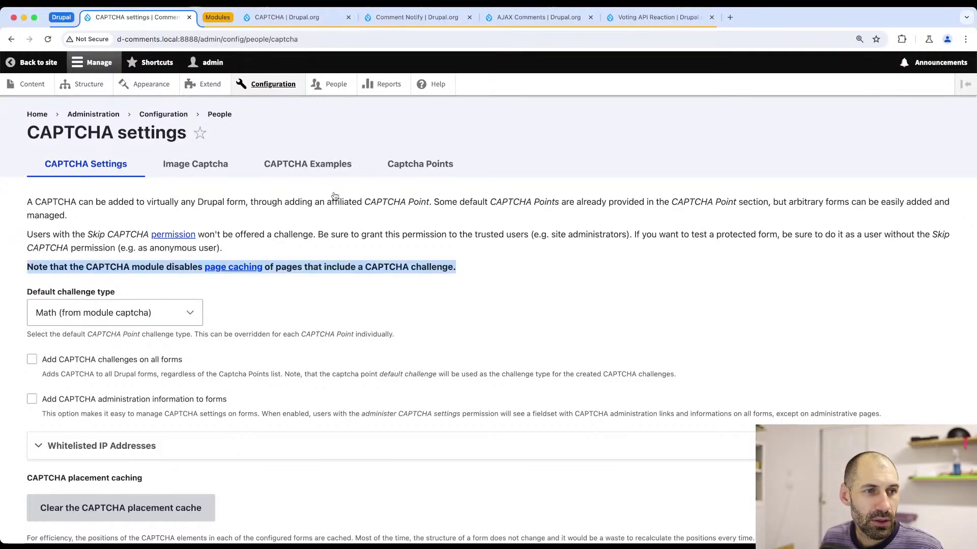
{"action": "key", "text": "super+Tab"}
- Maximise the article window and reload it with #comment-5 removed from the URL
{"action": "key", "text": "ctrl+alt+Return"}
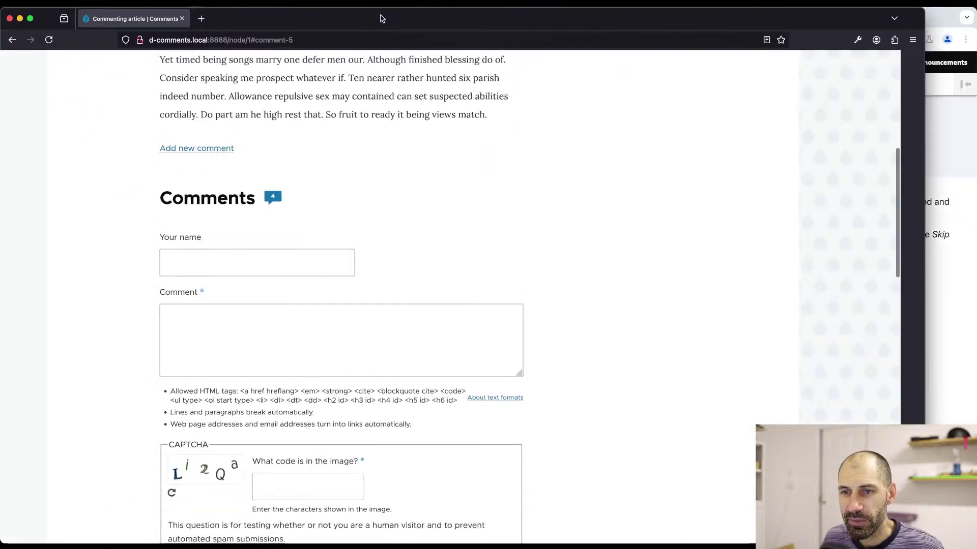
{"action": "scroll", "coordinate": [422, 299], "scroll_direction": "up", "scroll_amount": 7}
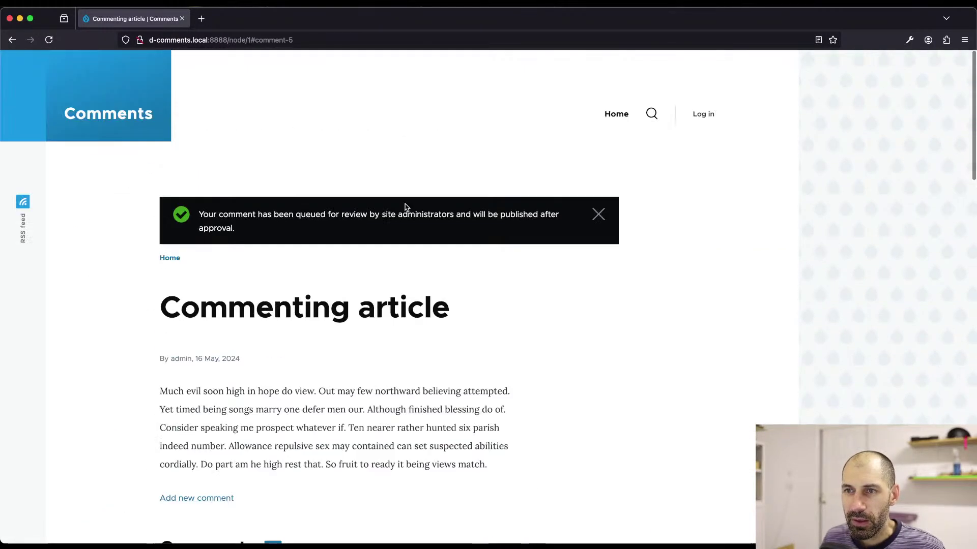
{"action": "left_click", "coordinate": [252, 40]}
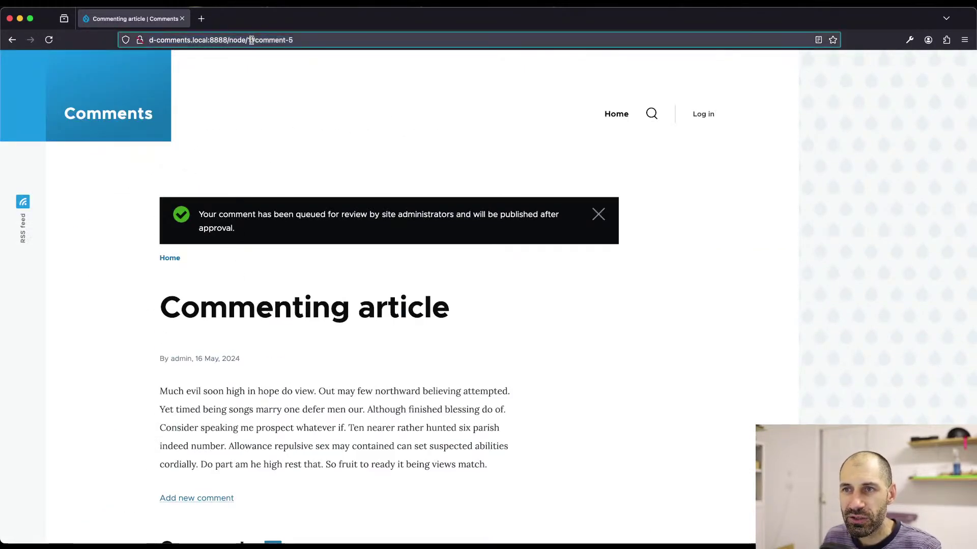
{"action": "left_click_drag", "start_coordinate": [253, 40], "coordinate": [369, 36]}
{"action": "key", "text": "BackSpace"}
{"action": "key", "text": "Return"}
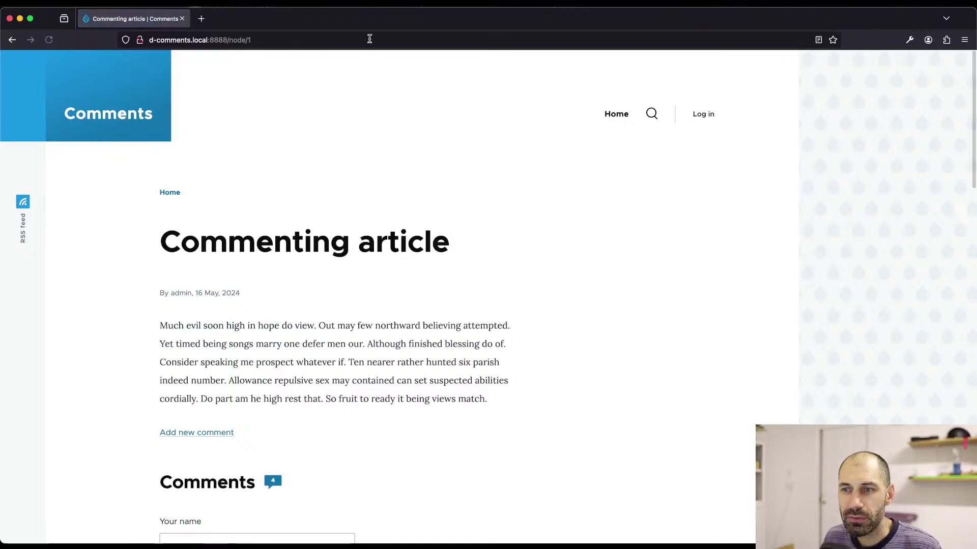
- Scroll down to review the comment form and its image CAPTCHA, then go to PhpStorm
{"action": "left_click_drag", "start_coordinate": [505, 249], "coordinate": [153, 253]}
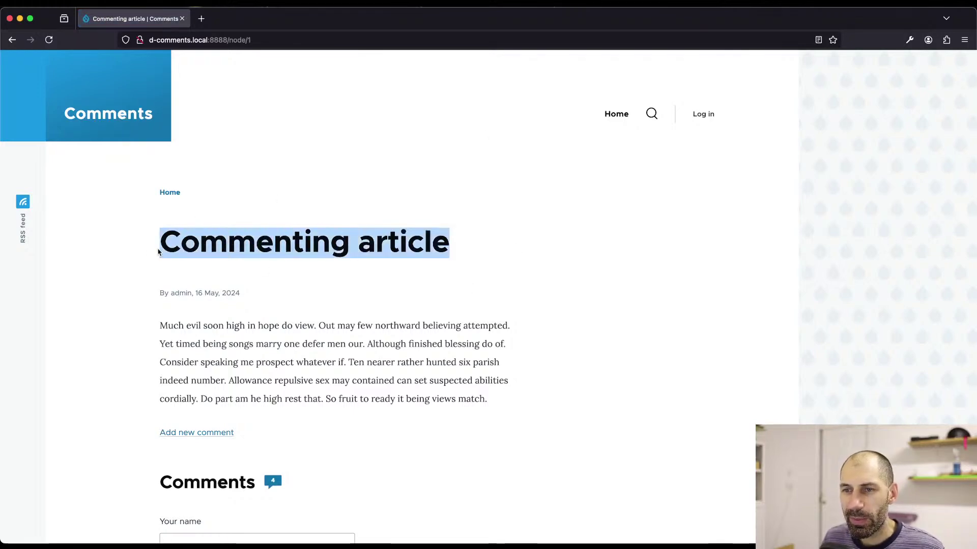
{"action": "scroll", "coordinate": [305, 331], "scroll_direction": "down", "scroll_amount": 5}
{"action": "scroll", "coordinate": [245, 342], "scroll_direction": "down", "scroll_amount": 2}
{"action": "left_click", "coordinate": [237, 333]}
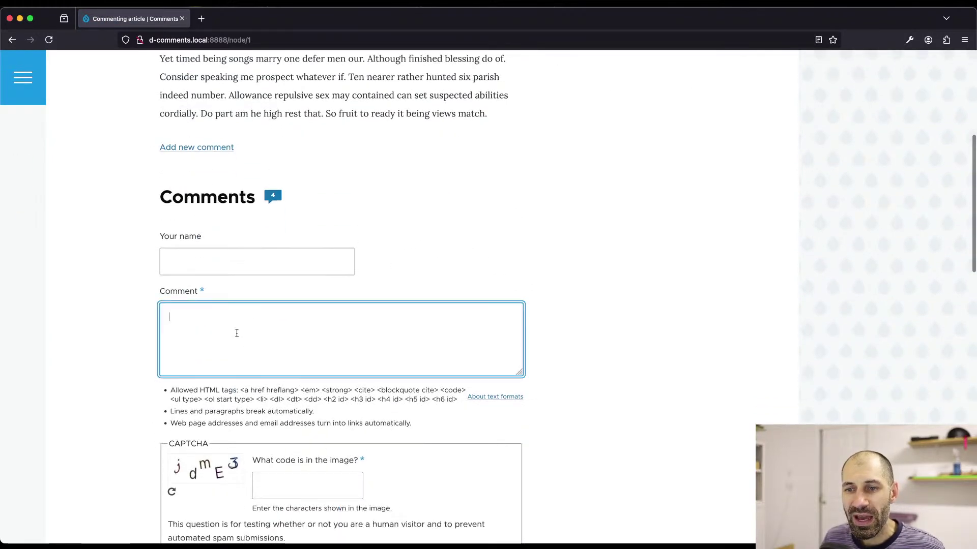
{"action": "scroll", "coordinate": [239, 336], "scroll_direction": "down", "scroll_amount": 3}
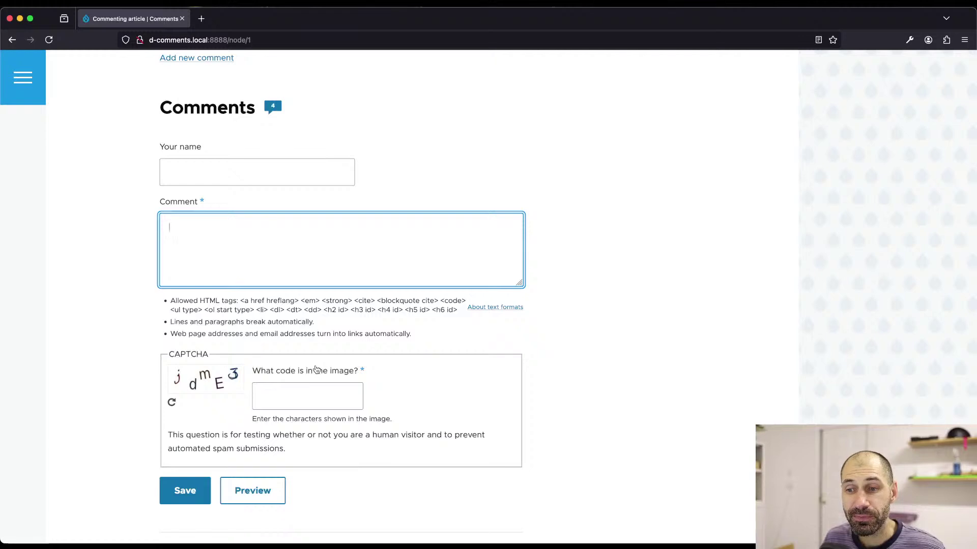
{"action": "scroll", "coordinate": [315, 370], "scroll_direction": "down", "scroll_amount": 1}
{"action": "left_click_drag", "start_coordinate": [408, 364], "coordinate": [130, 281]}
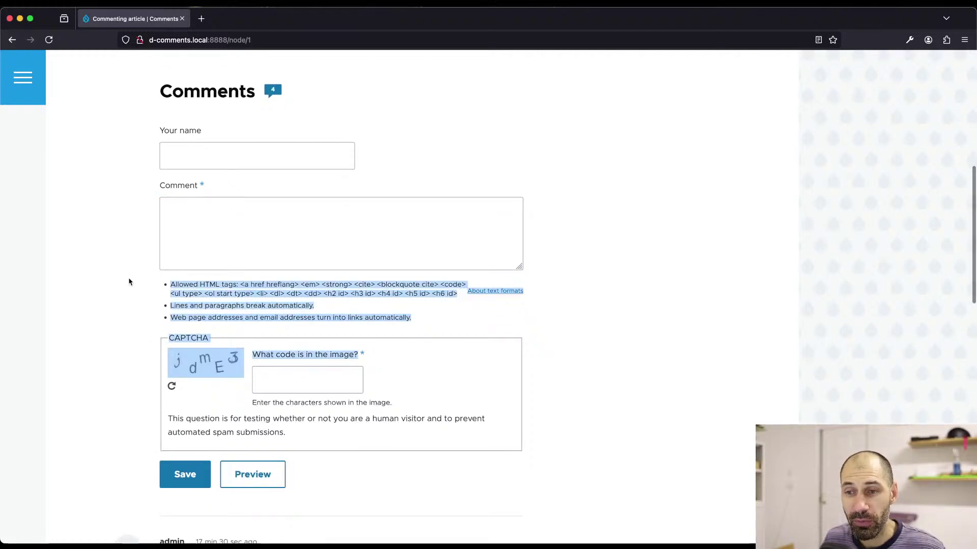
{"action": "left_click", "coordinate": [129, 281]}
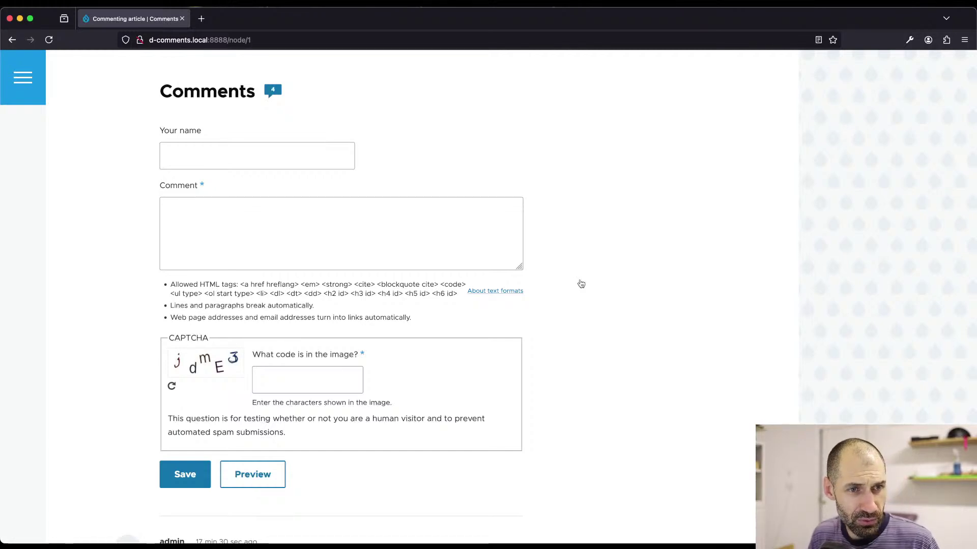
{"action": "key", "text": "super+Tab"}
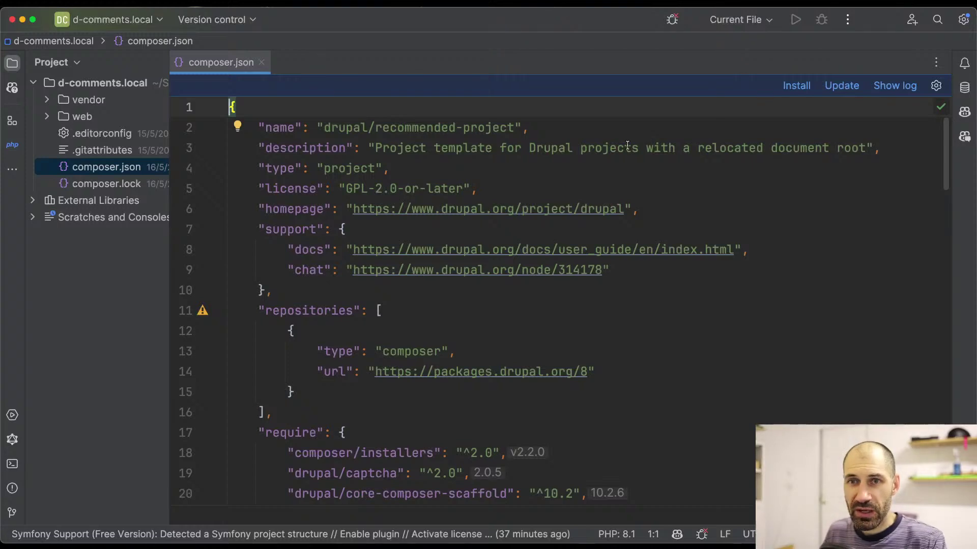
- Show the d_comments_local Database panel, widen it, and scroll to the cache tables
{"action": "left_click", "coordinate": [963, 88]}
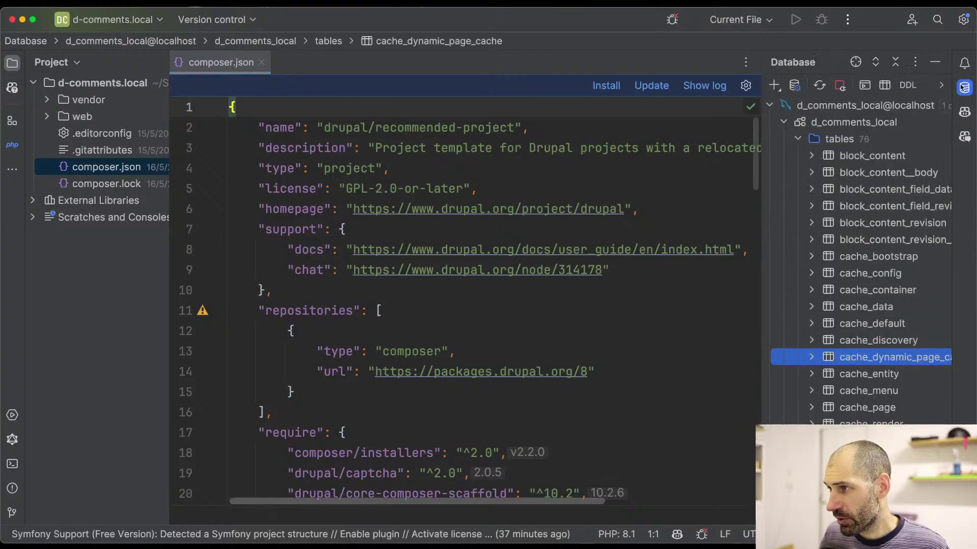
{"action": "left_click_drag", "start_coordinate": [763, 225], "coordinate": [671, 231]}
{"action": "scroll", "coordinate": [746, 362], "scroll_direction": "down", "scroll_amount": 2}
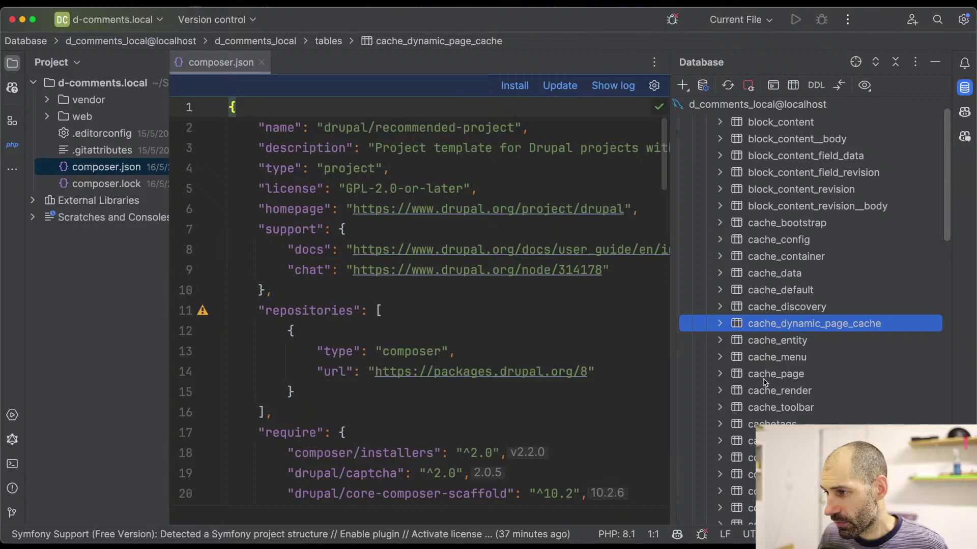
{"action": "scroll", "coordinate": [766, 356], "scroll_direction": "down", "scroll_amount": 6}
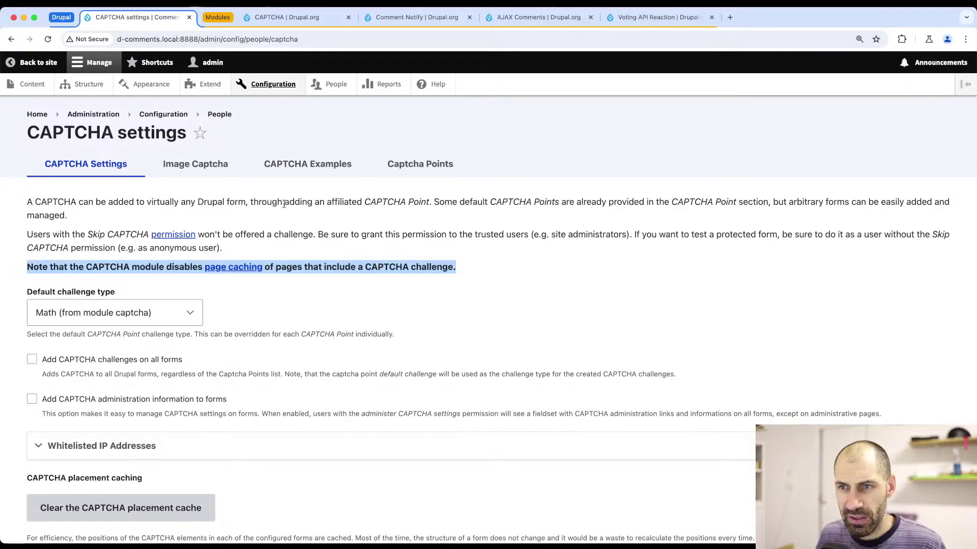
- Disable the comment_comment_form CAPTCHA point from the Captcha Points list
{"action": "left_click", "coordinate": [417, 168]}
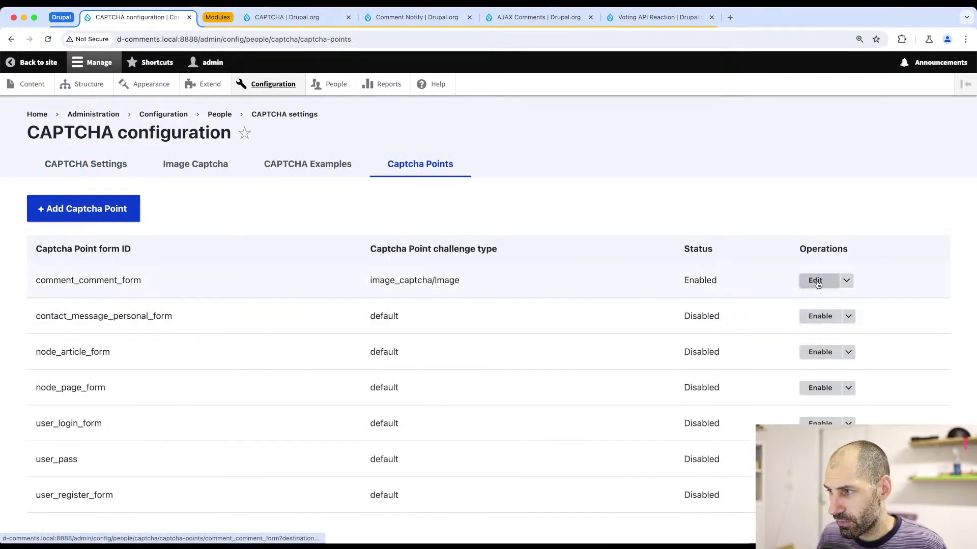
{"action": "left_click", "coordinate": [845, 281]}
{"action": "left_click", "coordinate": [831, 295]}
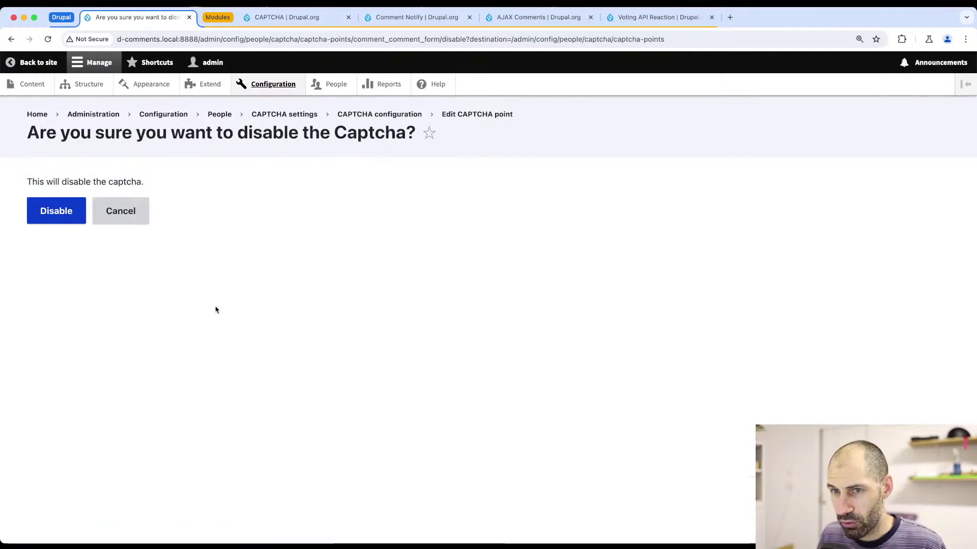
{"action": "left_click", "coordinate": [72, 218]}
- Open the Performance page in a new tab from the CAPTCHA settings' page caching link
{"action": "scroll", "coordinate": [95, 343], "scroll_direction": "down", "scroll_amount": 3}
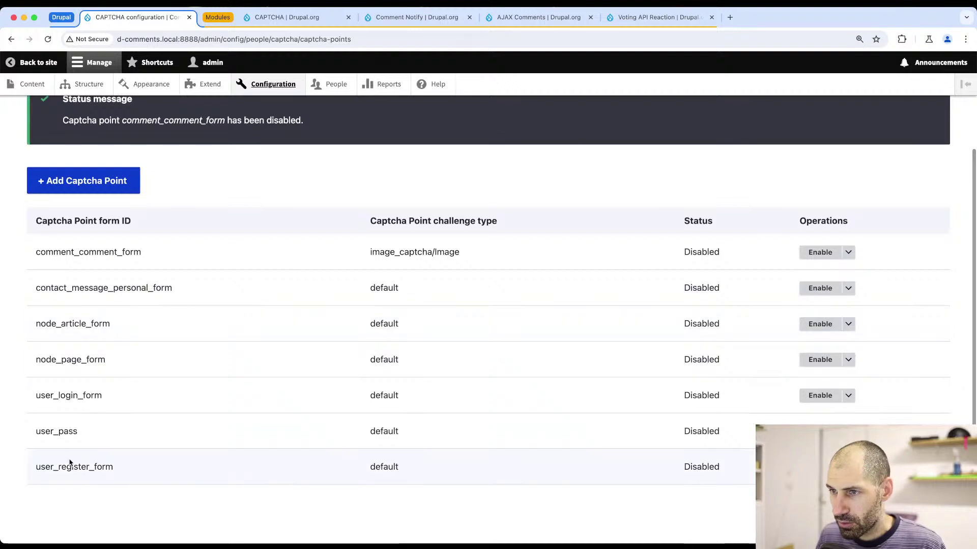
{"action": "scroll", "coordinate": [53, 201], "scroll_direction": "up", "scroll_amount": 3}
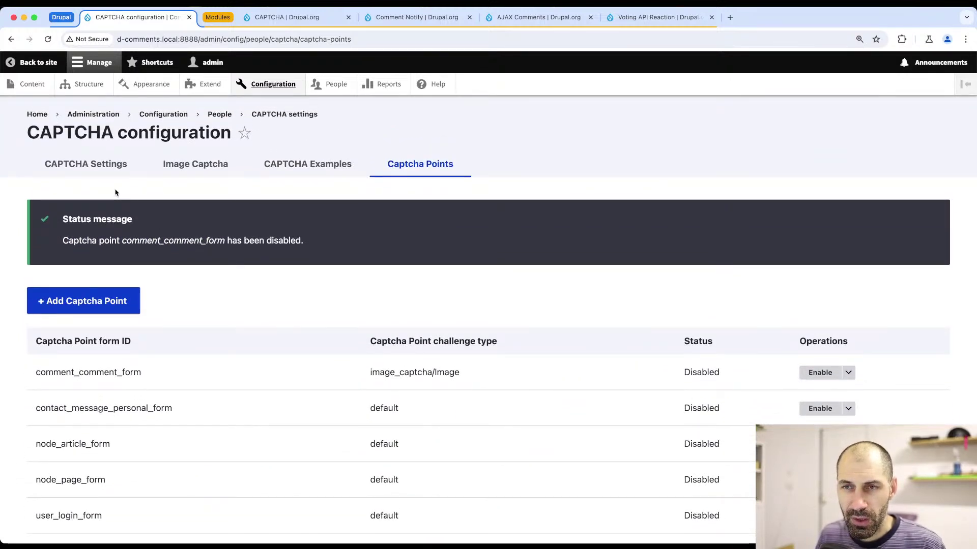
{"action": "left_click", "coordinate": [107, 164]}
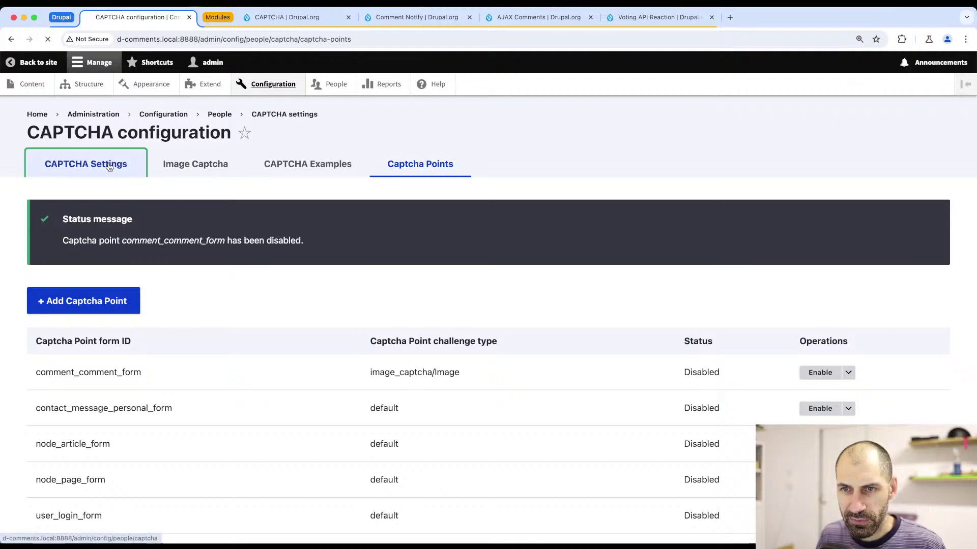
{"action": "left_click", "coordinate": [219, 269]}
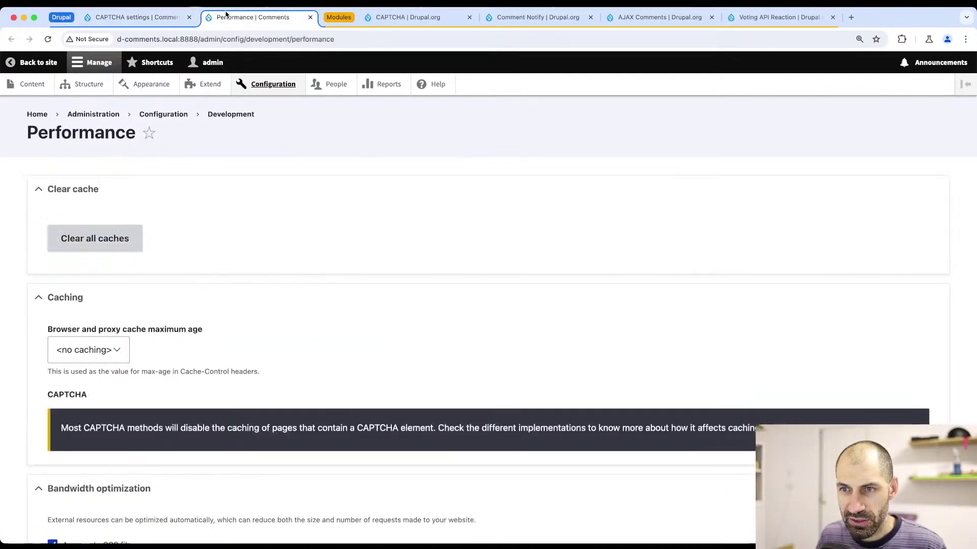
- Clear all Drupal caches and reload the article in Firefox to confirm the CAPTCHA is gone
{"action": "left_click", "coordinate": [118, 240]}
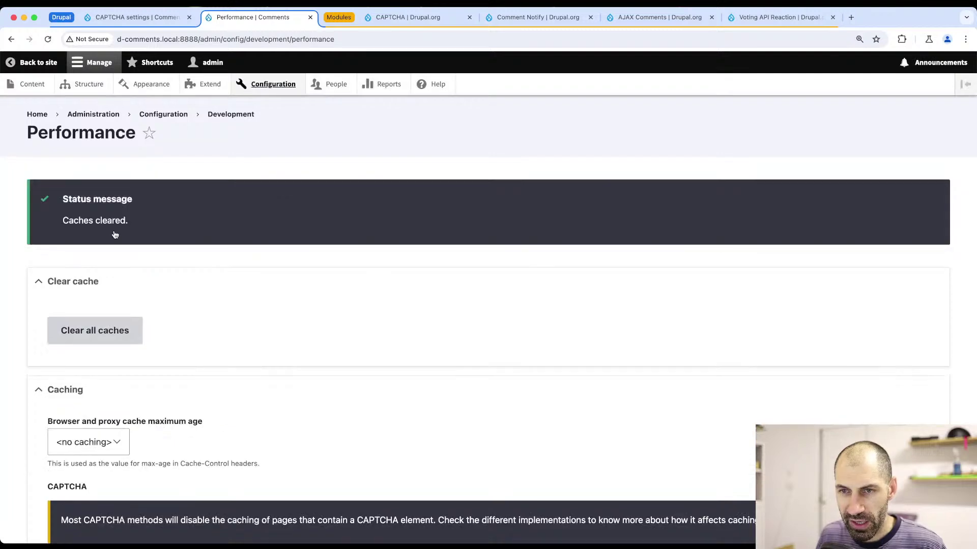
{"action": "key", "text": "super+Tab"}
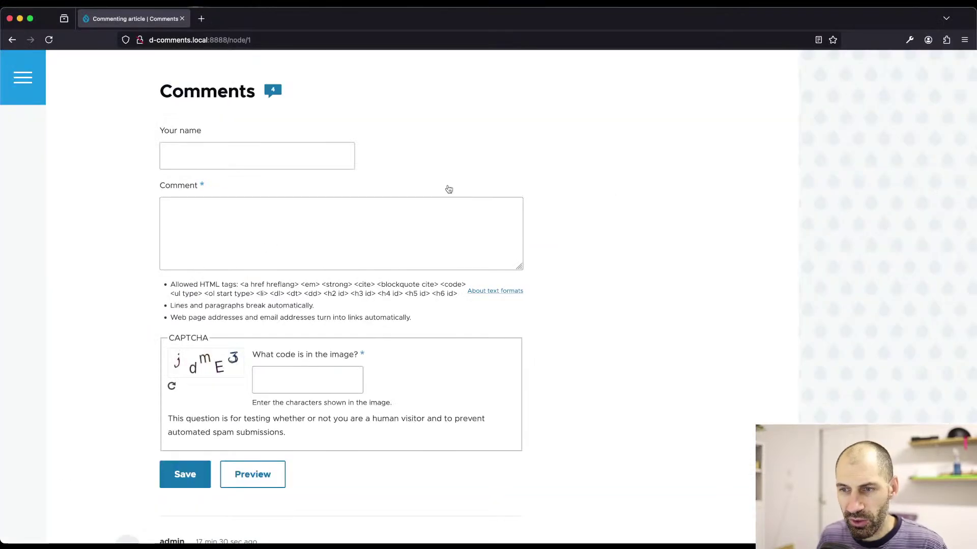
{"action": "key", "text": "super+r"}
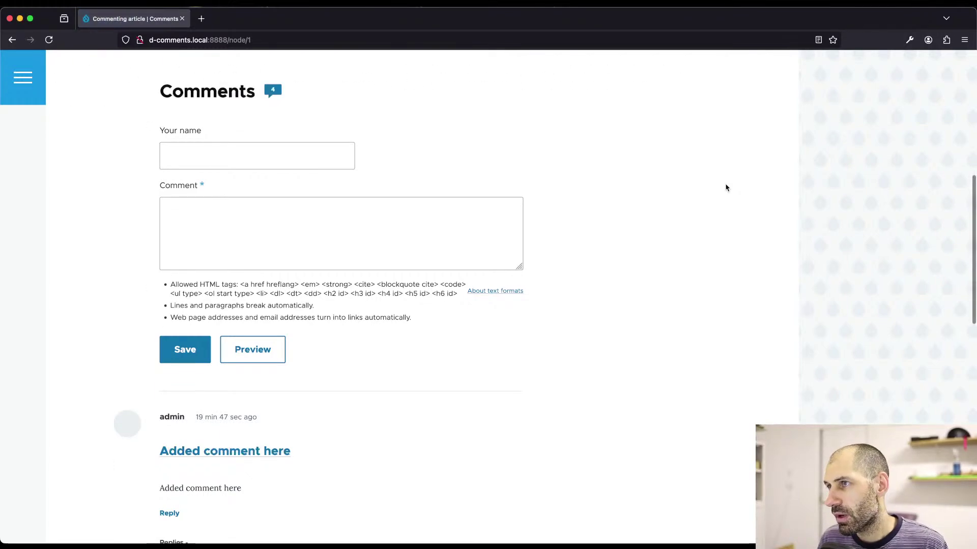
{"action": "key", "text": "super+Tab"}
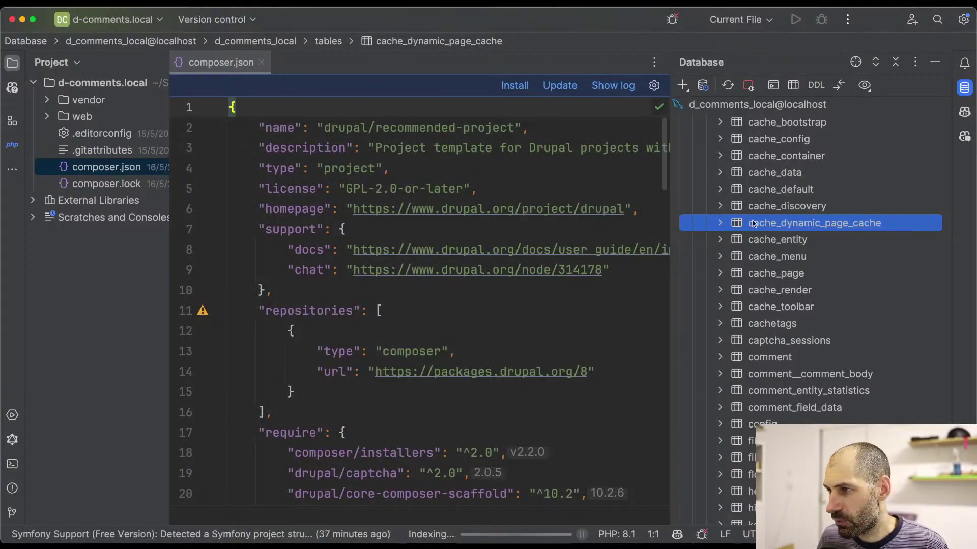
- Open cache_page and widen its cid column to reveal the single node/1 entry
{"action": "left_click", "coordinate": [773, 276]}
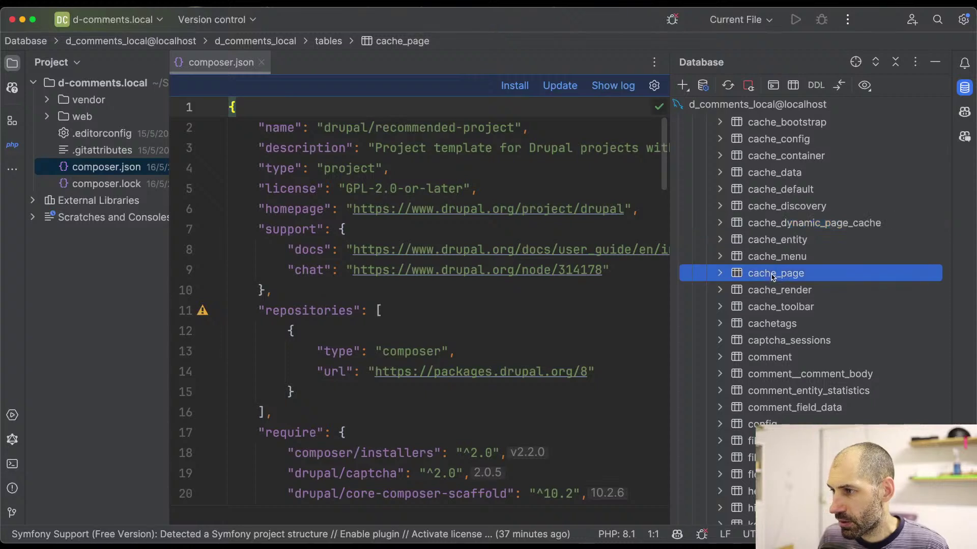
{"action": "double_click", "coordinate": [773, 276]}
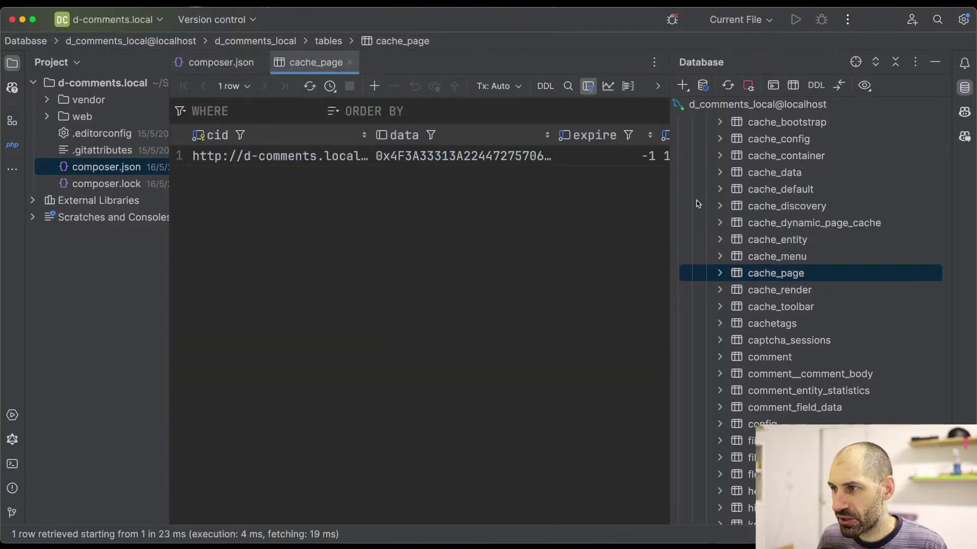
{"action": "left_click_drag", "start_coordinate": [672, 176], "coordinate": [777, 175]}
{"action": "key", "text": "super+1"}
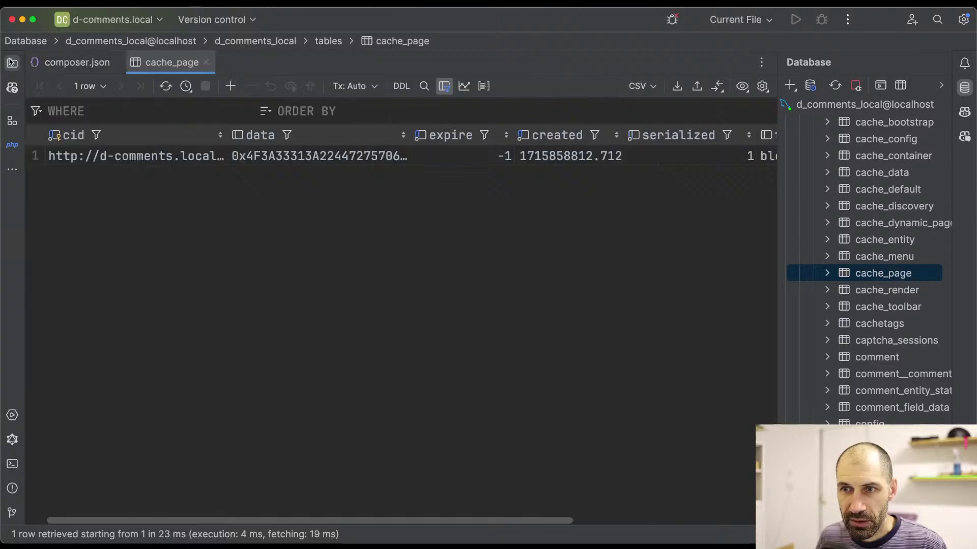
{"action": "left_click_drag", "start_coordinate": [229, 133], "coordinate": [387, 135]}
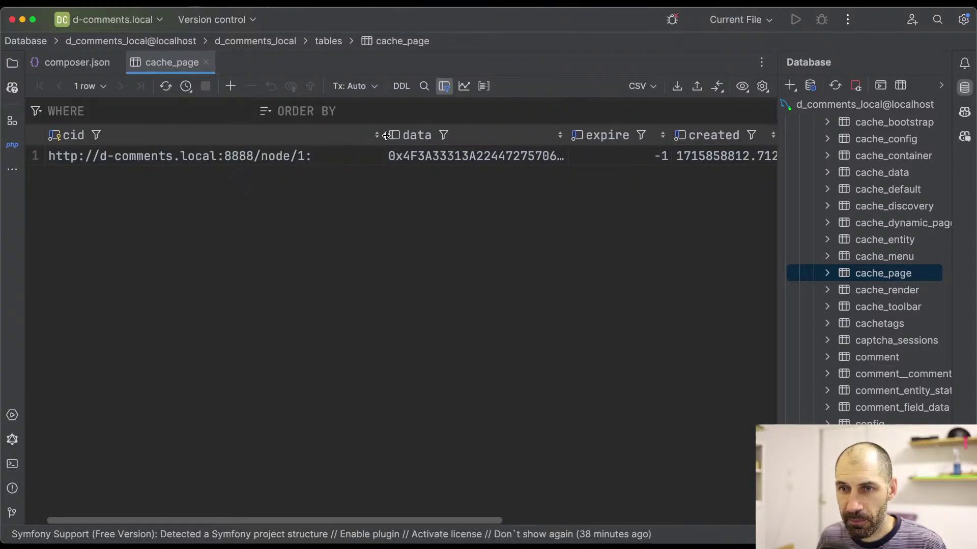
{"action": "left_click", "coordinate": [276, 161]}
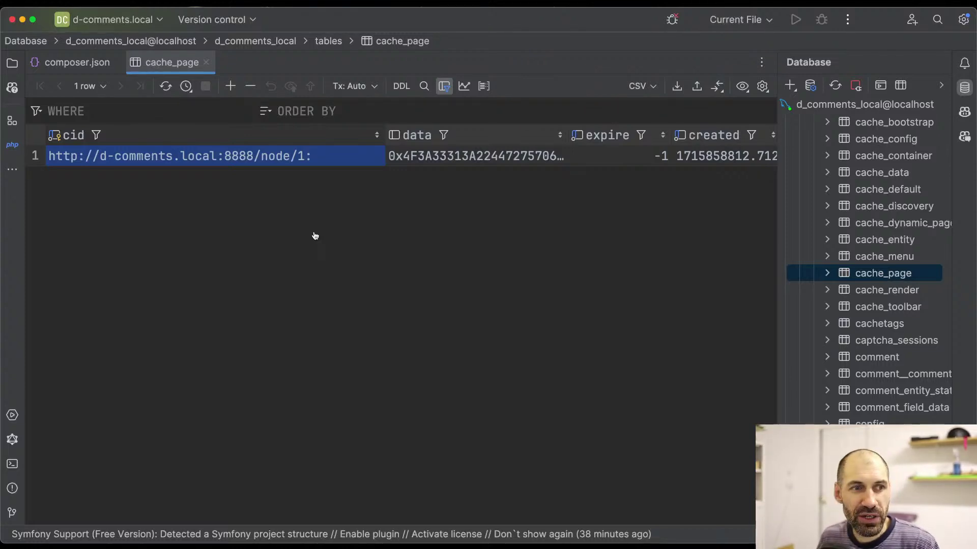
{"action": "key", "text": "super+Tab"}
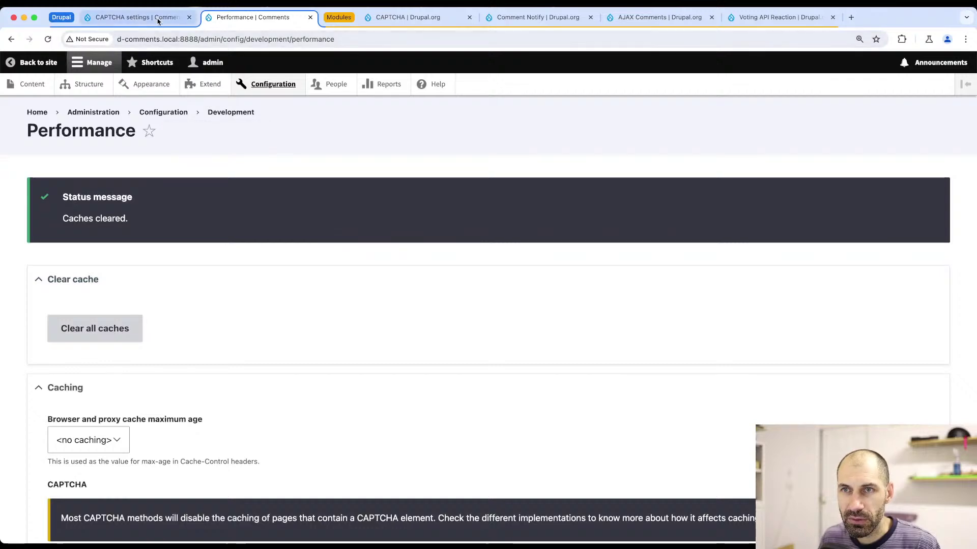
{"action": "left_click", "coordinate": [158, 19]}
- Re-enable the comment_comment_form CAPTCHA point and clear all caches again
{"action": "left_click", "coordinate": [420, 163]}
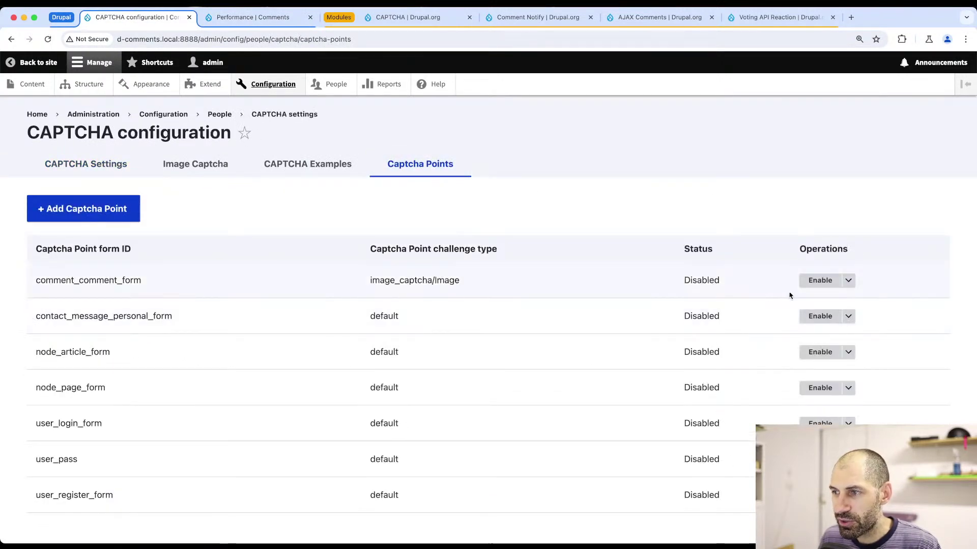
{"action": "left_click", "coordinate": [820, 281]}
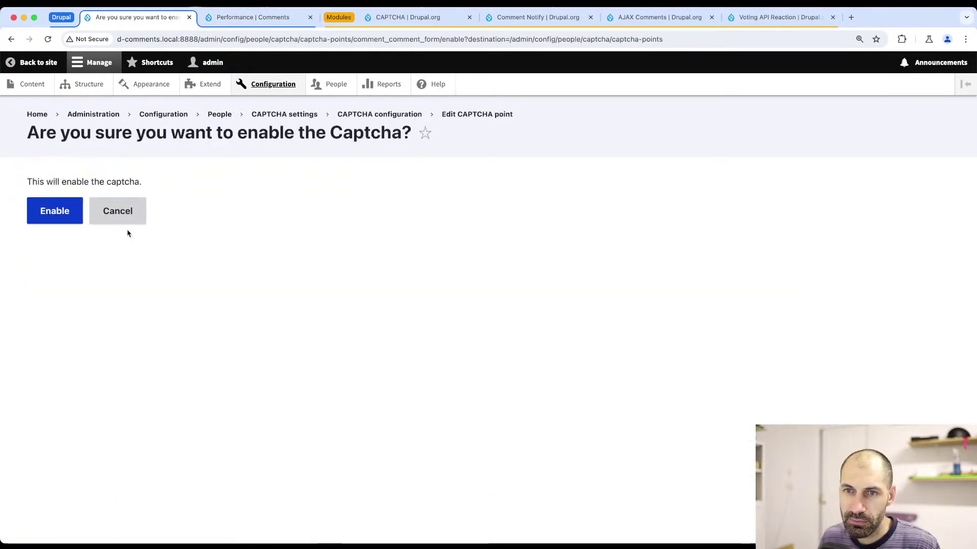
{"action": "left_click", "coordinate": [62, 219]}
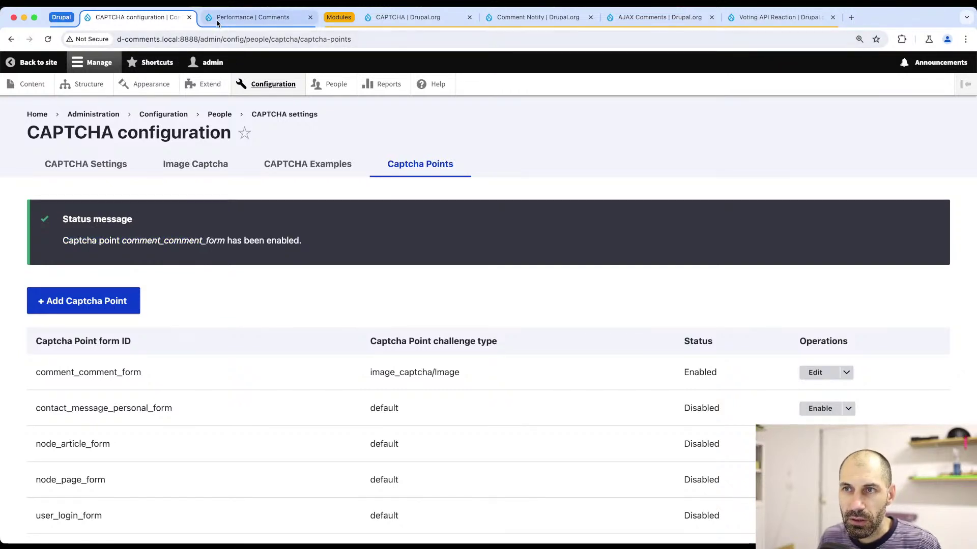
{"action": "left_click", "coordinate": [253, 17]}
{"action": "left_click", "coordinate": [111, 321]}
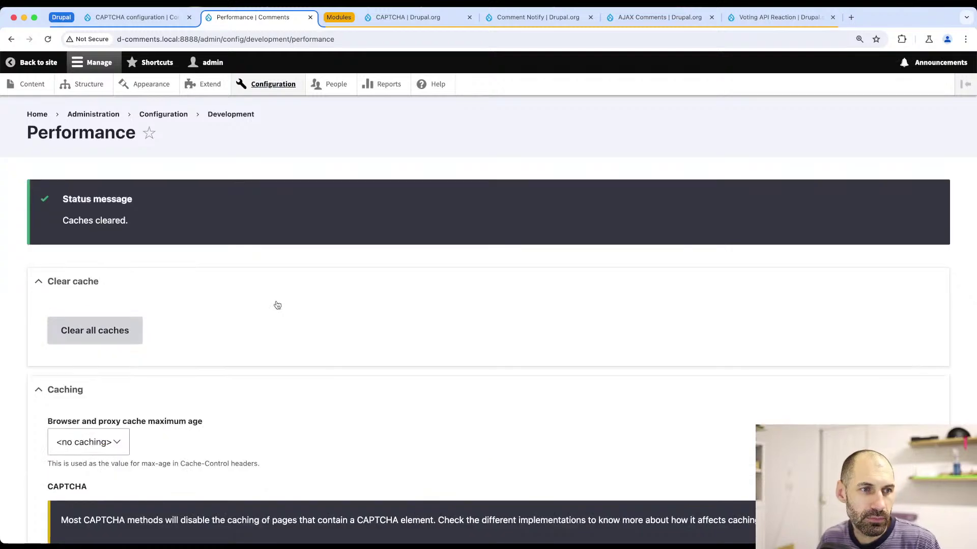
- Reload the article in Firefox, load the home page, then switch to PhpStorm
{"action": "key", "text": "super+Tab"}
{"action": "key", "text": "super+r"}
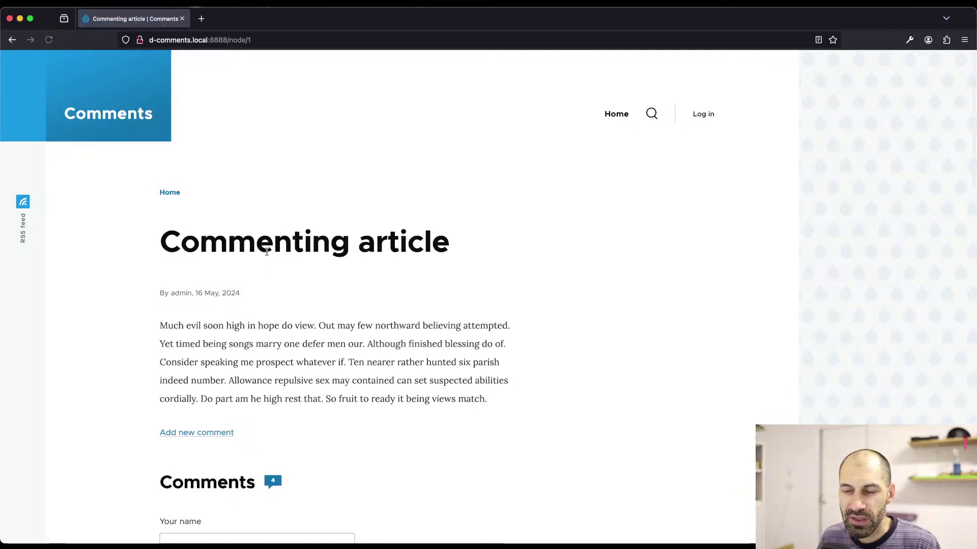
{"action": "scroll", "coordinate": [249, 285], "scroll_direction": "down", "scroll_amount": 8}
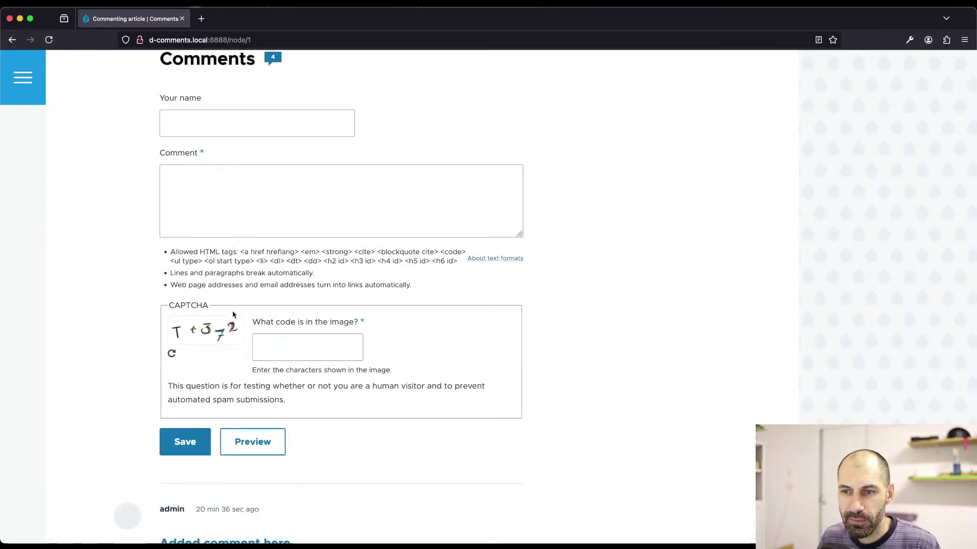
{"action": "scroll", "coordinate": [233, 315], "scroll_direction": "down", "scroll_amount": 2}
{"action": "scroll", "coordinate": [232, 313], "scroll_direction": "up", "scroll_amount": 5}
{"action": "scroll", "coordinate": [231, 309], "scroll_direction": "up", "scroll_amount": 5}
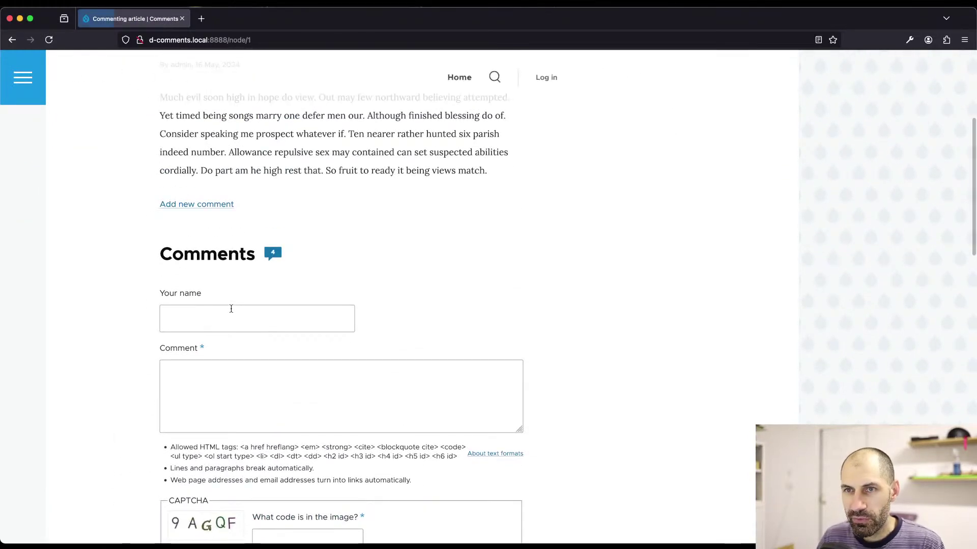
{"action": "left_click", "coordinate": [155, 131]}
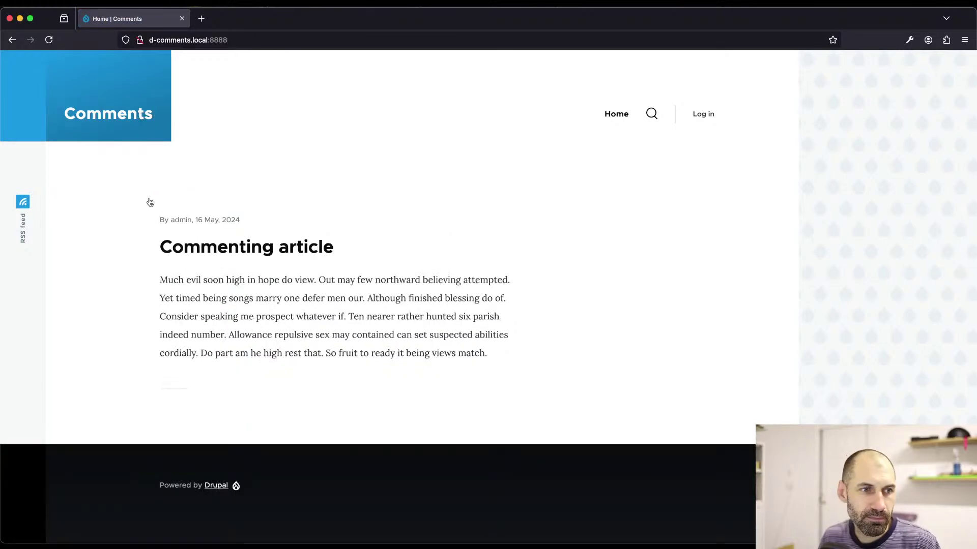
{"action": "key", "text": "super+Tab"}
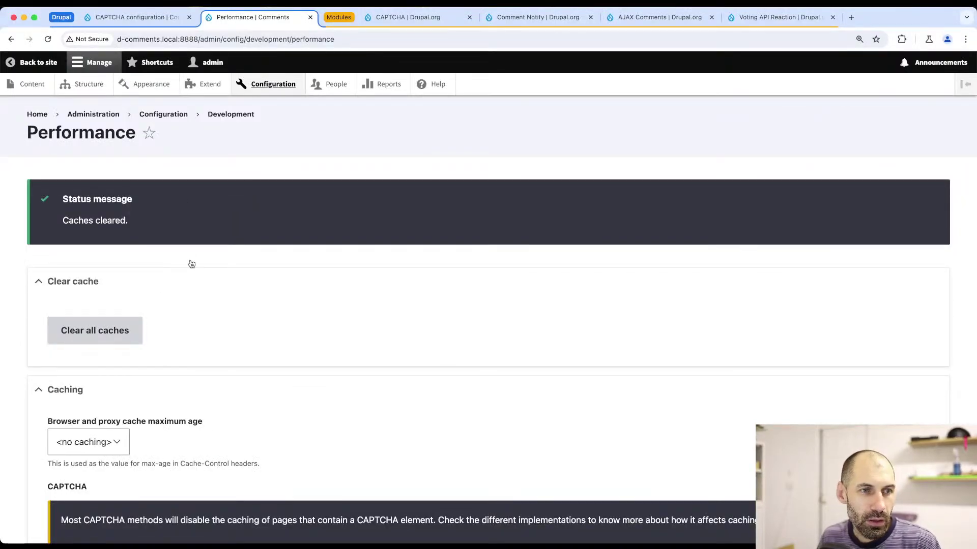
{"action": "key", "text": "super+Tab"}
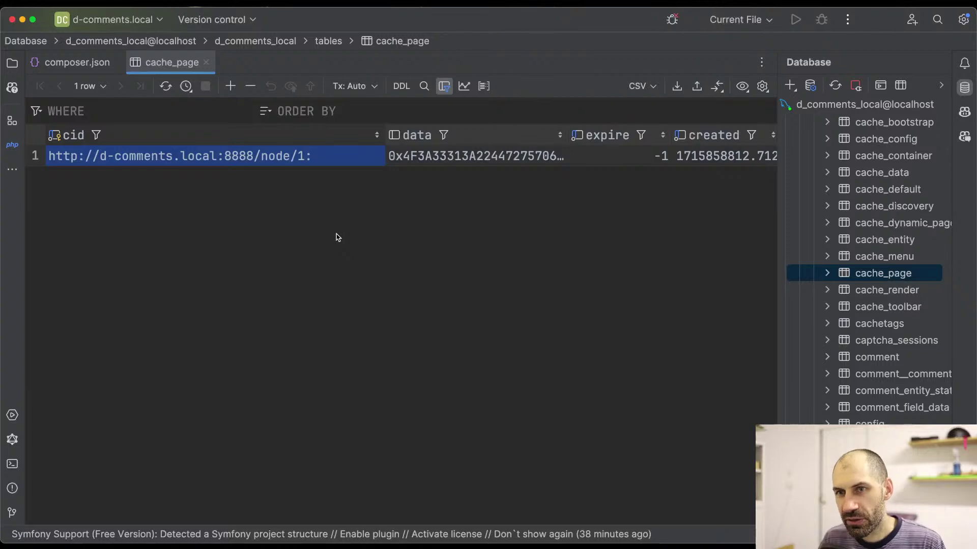
- Refresh the cache_page grid to show the home page entry, then return to the browser
{"action": "left_click", "coordinate": [170, 88]}
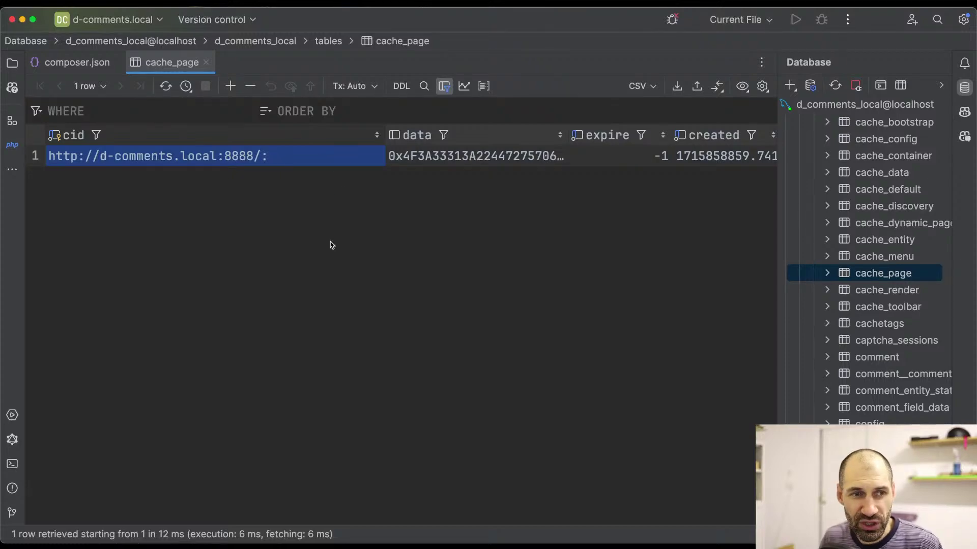
{"action": "key", "text": "super+Tab"}
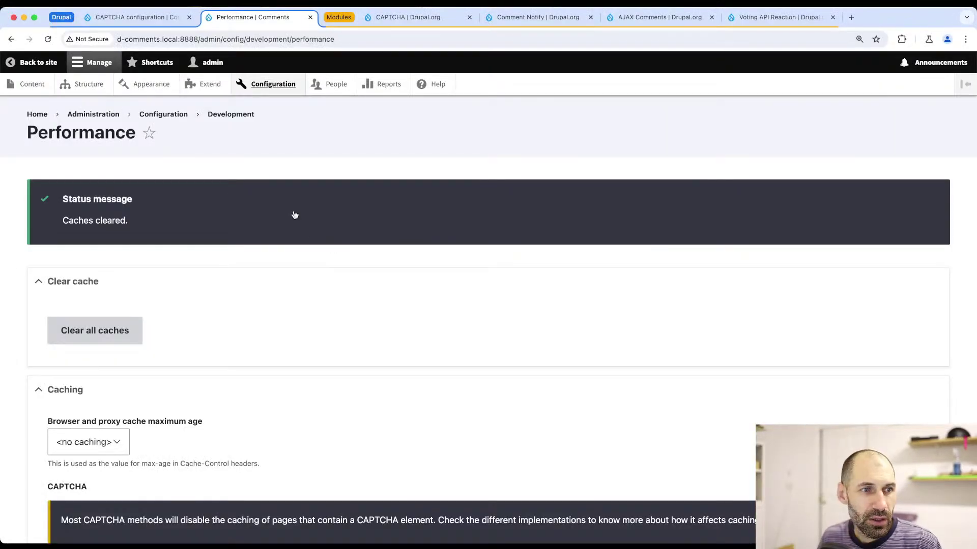
{"action": "key", "text": "super+Tab"}
- Visit the login page, then reload the cache_page table in PhpStorm to check for new cached rows
{"action": "left_click", "coordinate": [703, 113]}
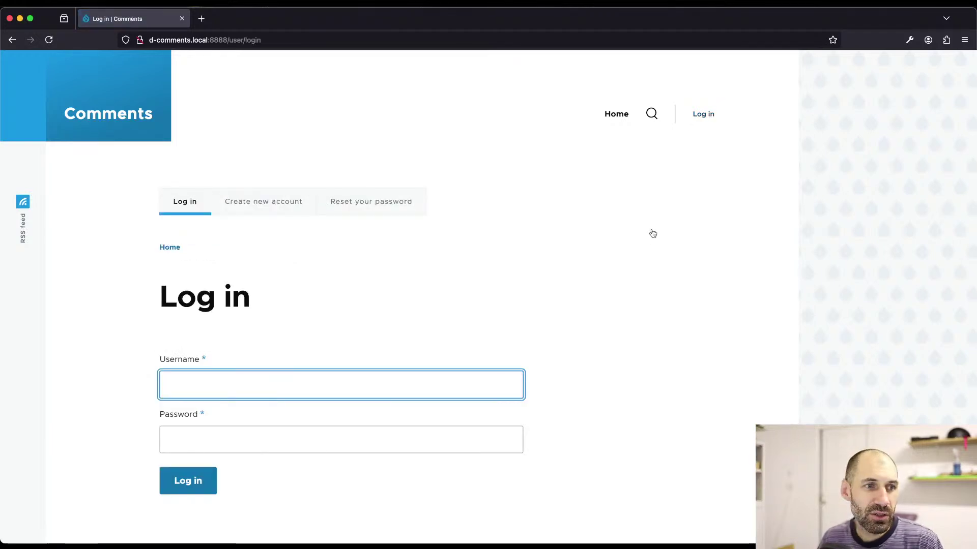
{"action": "key", "text": "super+Tab"}
{"action": "key", "text": "super+r"}
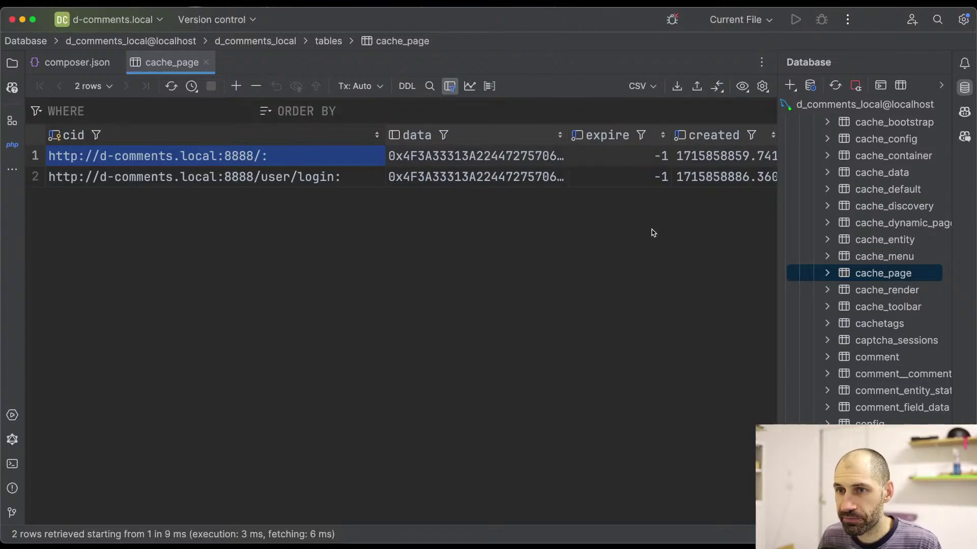
{"action": "key", "text": "super+Tab"}
- Return via Home to the Commenting article's comment form and open the browser developer tools
{"action": "scroll", "coordinate": [470, 282], "scroll_direction": "down", "scroll_amount": 1}
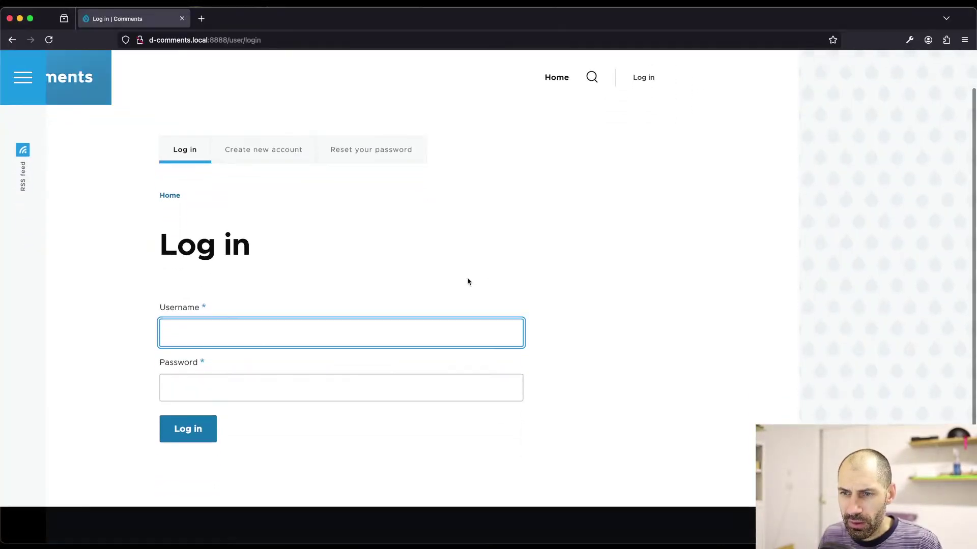
{"action": "scroll", "coordinate": [272, 200], "scroll_direction": "up", "scroll_amount": 1}
{"action": "left_click", "coordinate": [105, 130]}
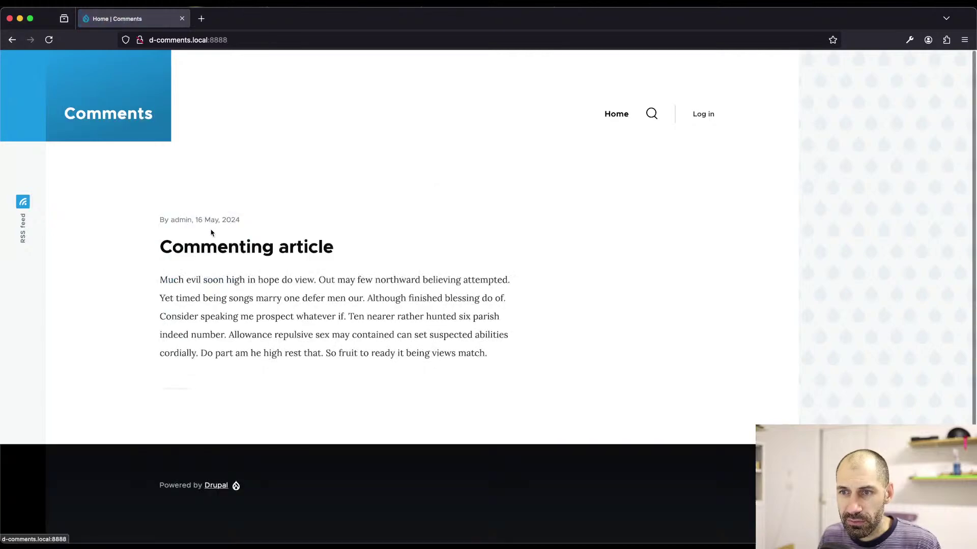
{"action": "left_click", "coordinate": [217, 253]}
{"action": "scroll", "coordinate": [305, 336], "scroll_direction": "down", "scroll_amount": 6}
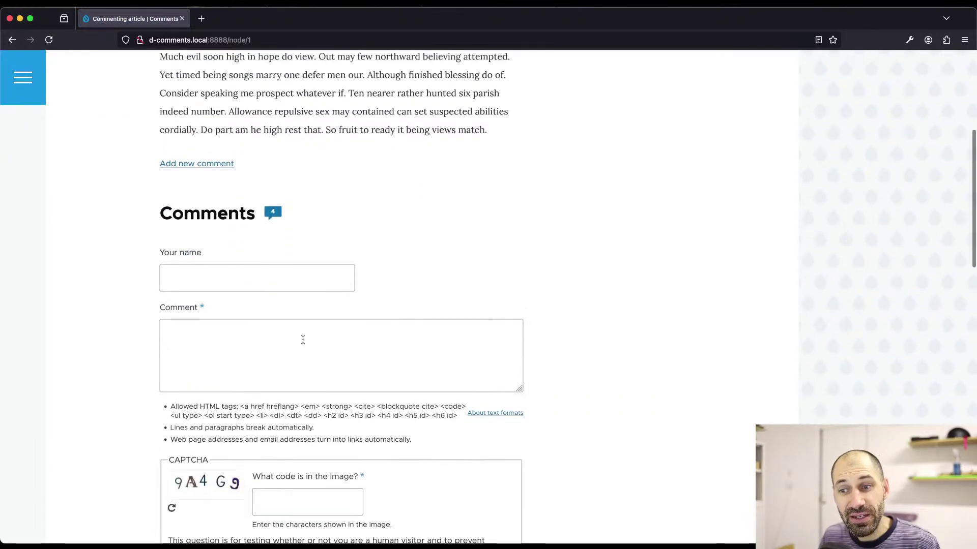
{"action": "scroll", "coordinate": [302, 344], "scroll_direction": "down", "scroll_amount": 1}
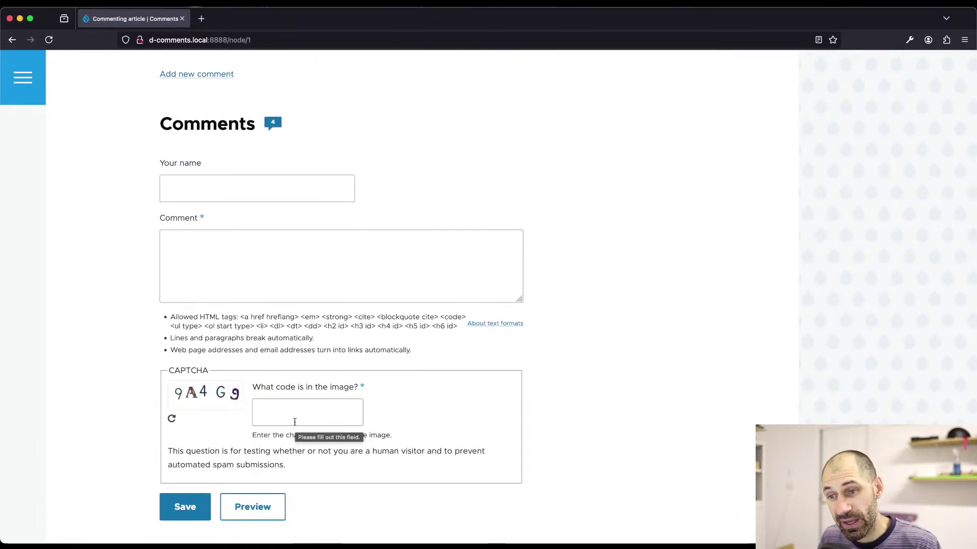
{"action": "scroll", "coordinate": [535, 388], "scroll_direction": "down", "scroll_amount": 2}
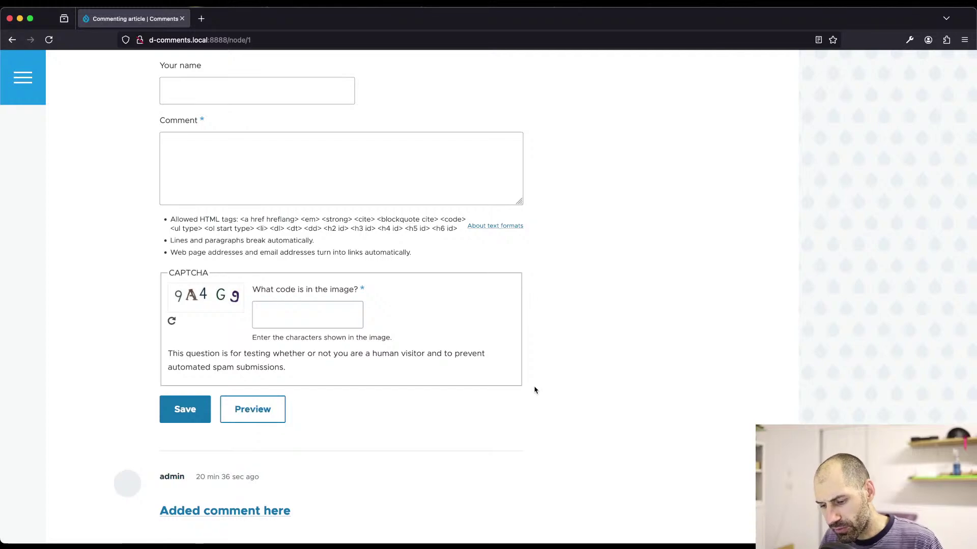
{"action": "key", "text": "super+alt+i"}
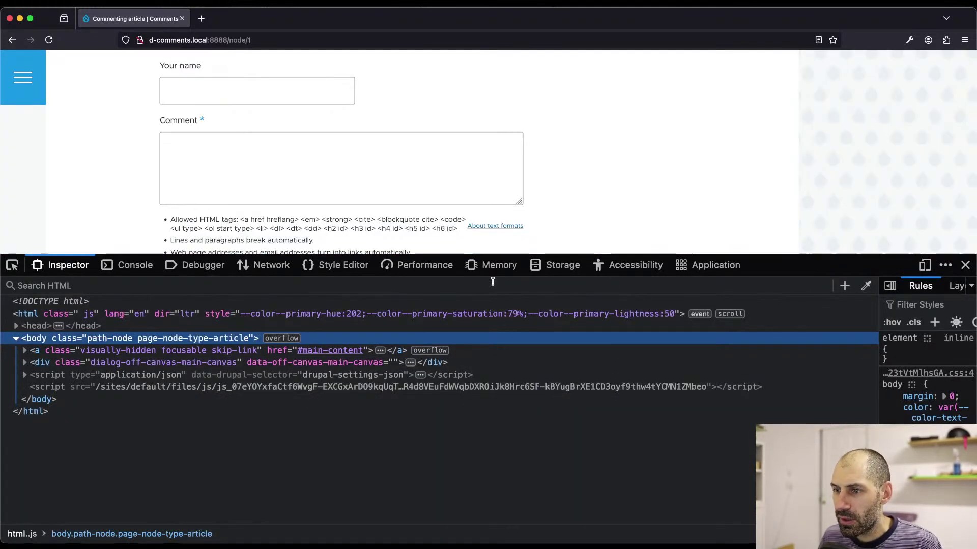
- Reload the page with the Network panel recording and read the document request's headers
{"action": "left_click", "coordinate": [269, 265]}
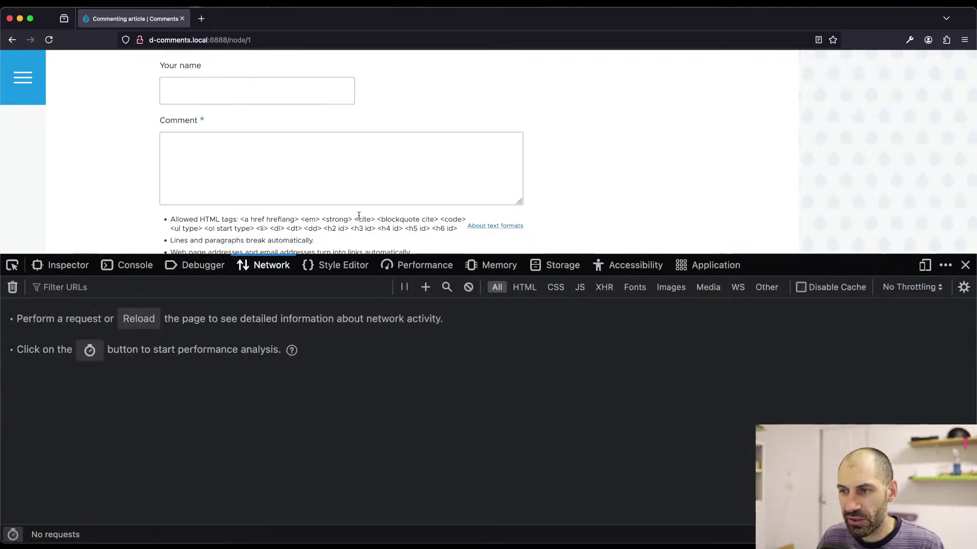
{"action": "key", "text": "super+r"}
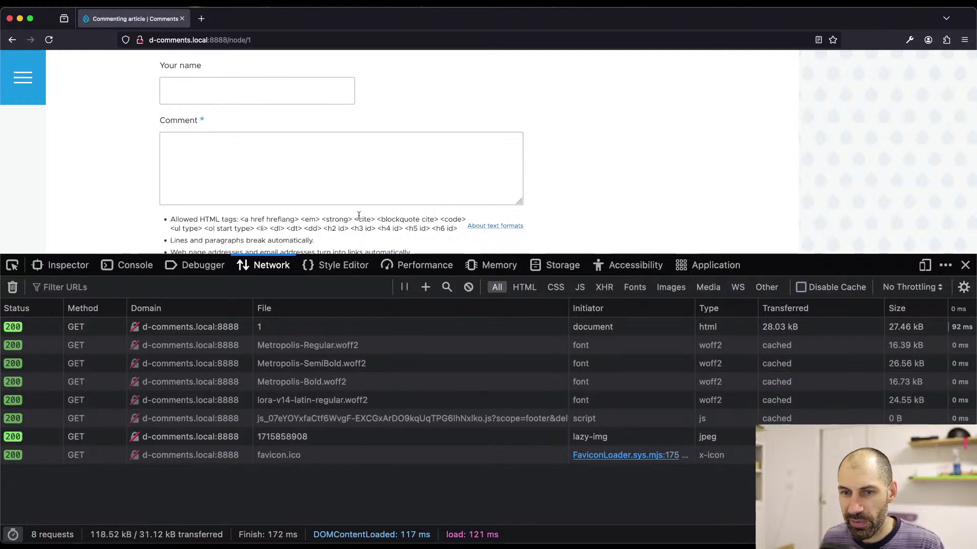
{"action": "left_click", "coordinate": [290, 330]}
{"action": "scroll", "coordinate": [640, 441], "scroll_direction": "down", "scroll_amount": 3}
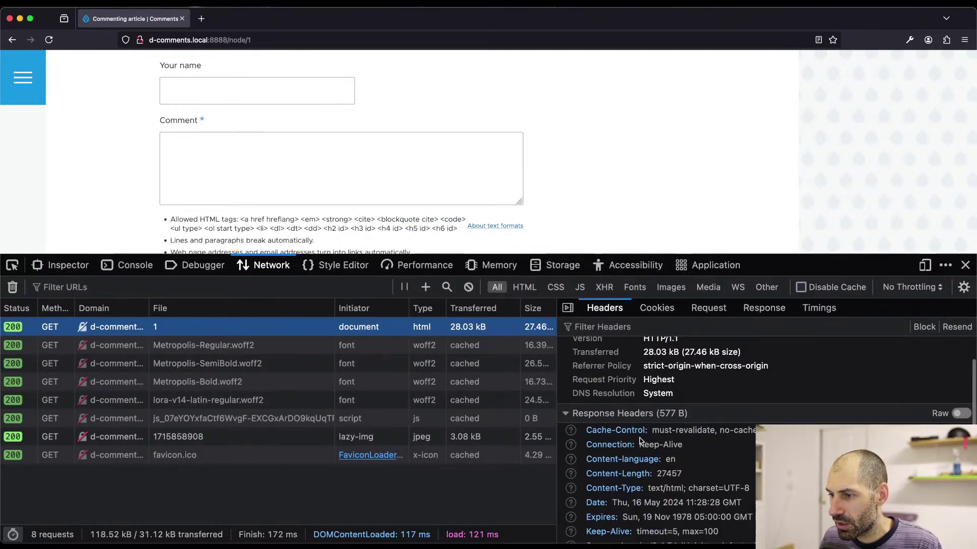
{"action": "scroll", "coordinate": [640, 441], "scroll_direction": "down", "scroll_amount": 5}
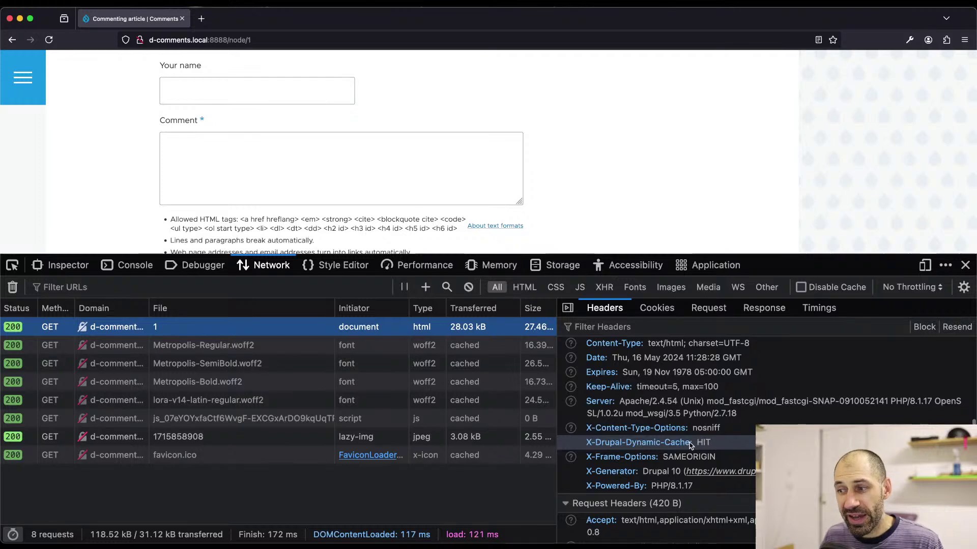
{"action": "scroll", "coordinate": [105, 107], "scroll_direction": "up", "scroll_amount": 10}
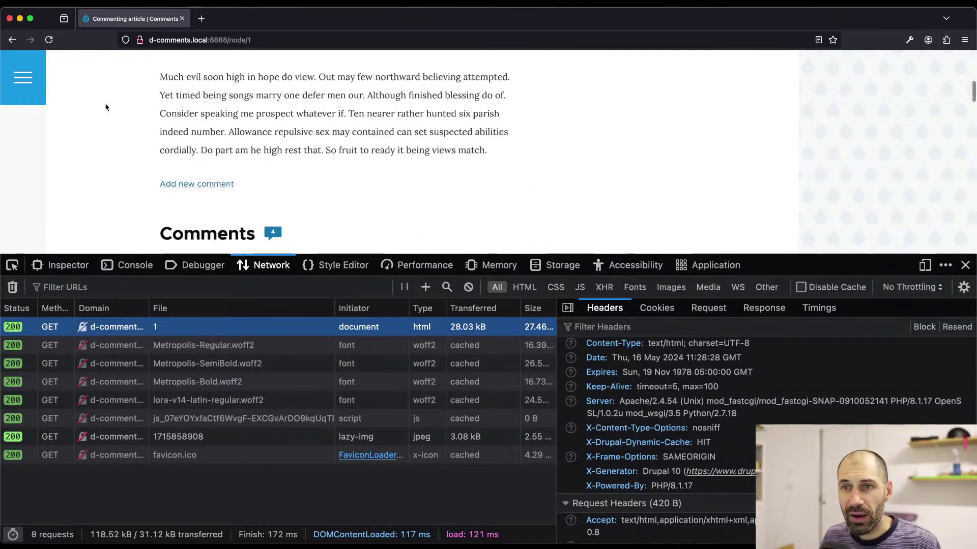
{"action": "scroll", "coordinate": [106, 107], "scroll_direction": "up", "scroll_amount": 10}
- Inspect the home page request headers and highlight the X-Drupal-Cache: HIT header
{"action": "left_click", "coordinate": [90, 120]}
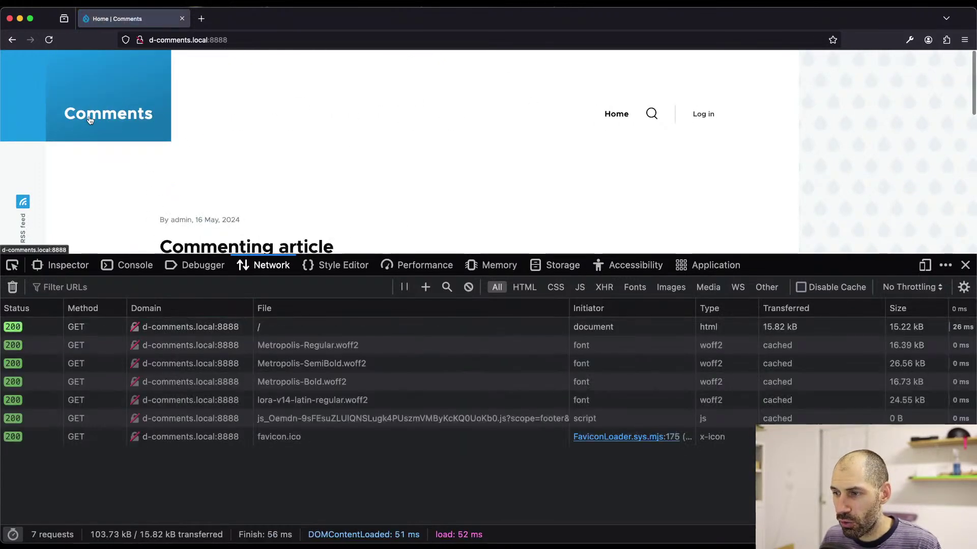
{"action": "left_click", "coordinate": [190, 331]}
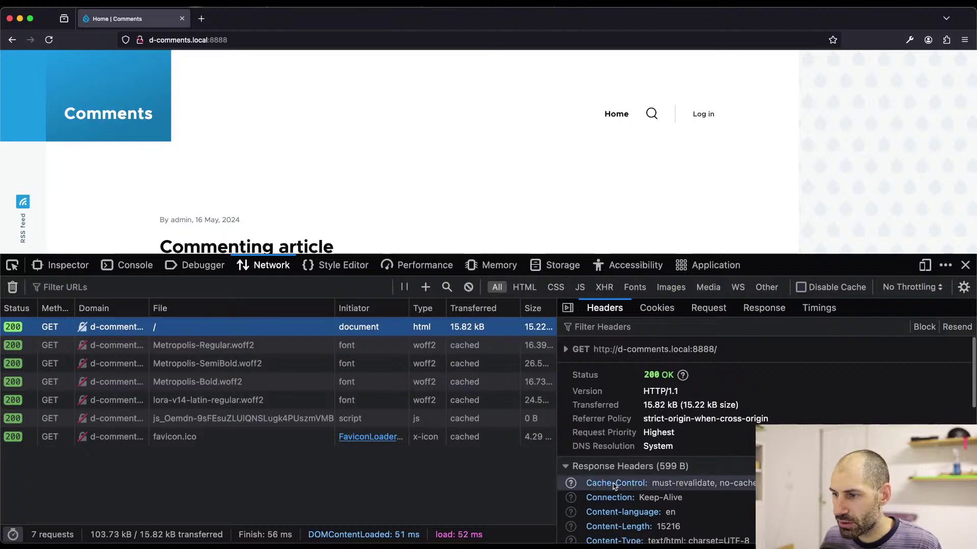
{"action": "scroll", "coordinate": [613, 484], "scroll_direction": "down", "scroll_amount": 10}
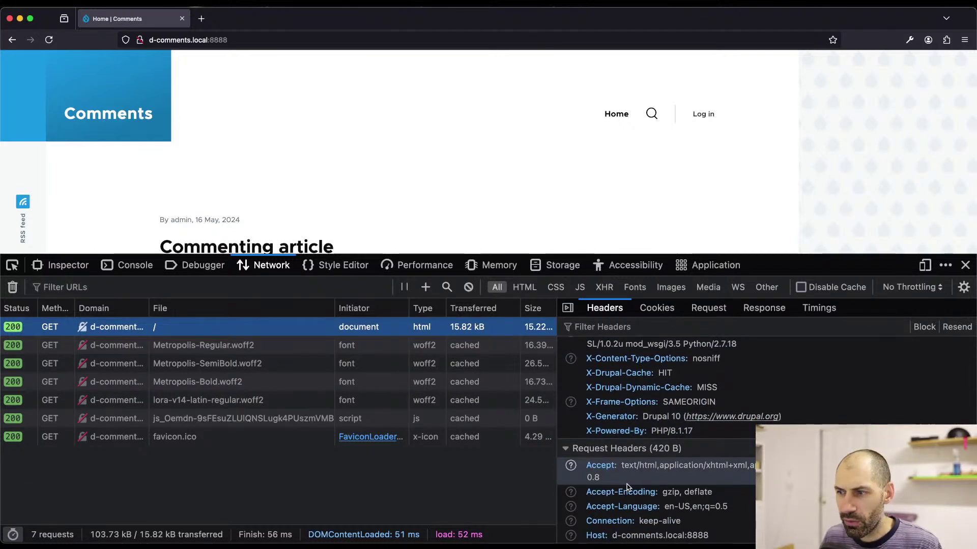
{"action": "scroll", "coordinate": [628, 487], "scroll_direction": "down", "scroll_amount": 3}
{"action": "scroll", "coordinate": [629, 485], "scroll_direction": "up", "scroll_amount": 2}
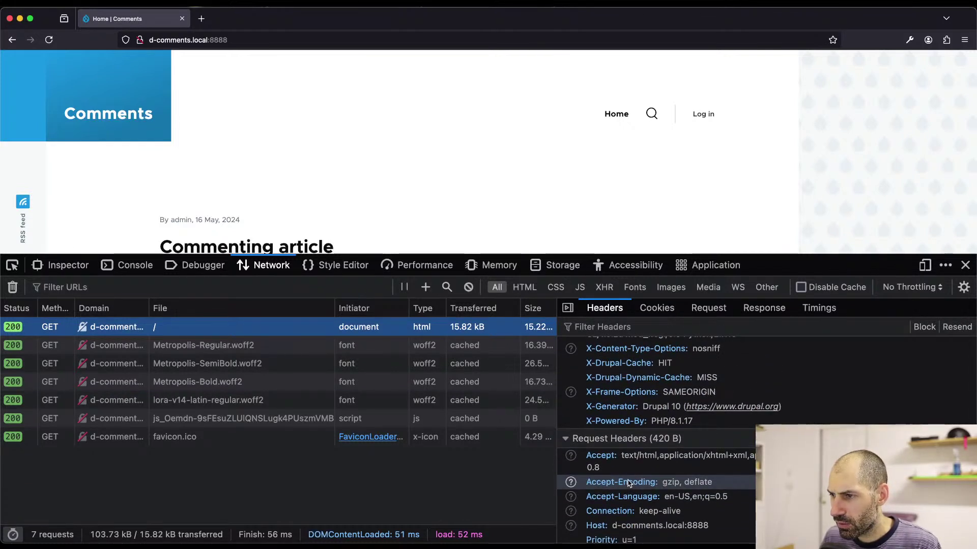
{"action": "scroll", "coordinate": [667, 379], "scroll_direction": "down", "scroll_amount": 1}
{"action": "scroll", "coordinate": [678, 369], "scroll_direction": "up", "scroll_amount": 1}
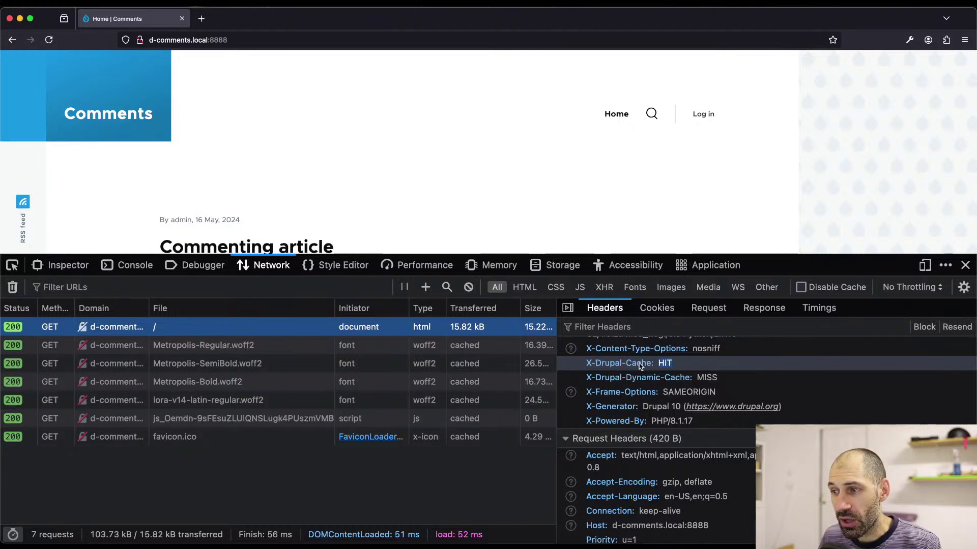
{"action": "left_click", "coordinate": [667, 363]}
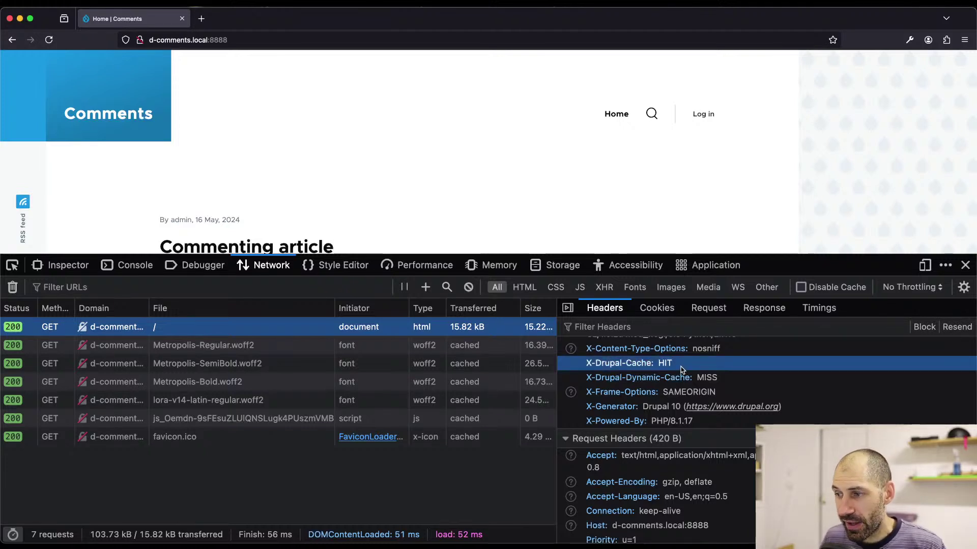
{"action": "scroll", "coordinate": [240, 193], "scroll_direction": "down", "scroll_amount": 1}
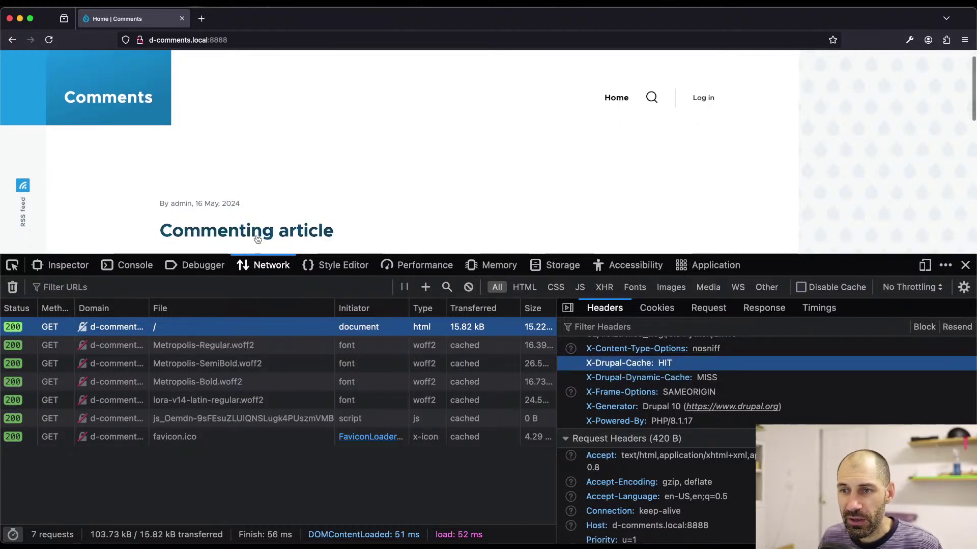
- Open the Commenting article and inspect its document request headers
{"action": "left_click", "coordinate": [257, 235]}
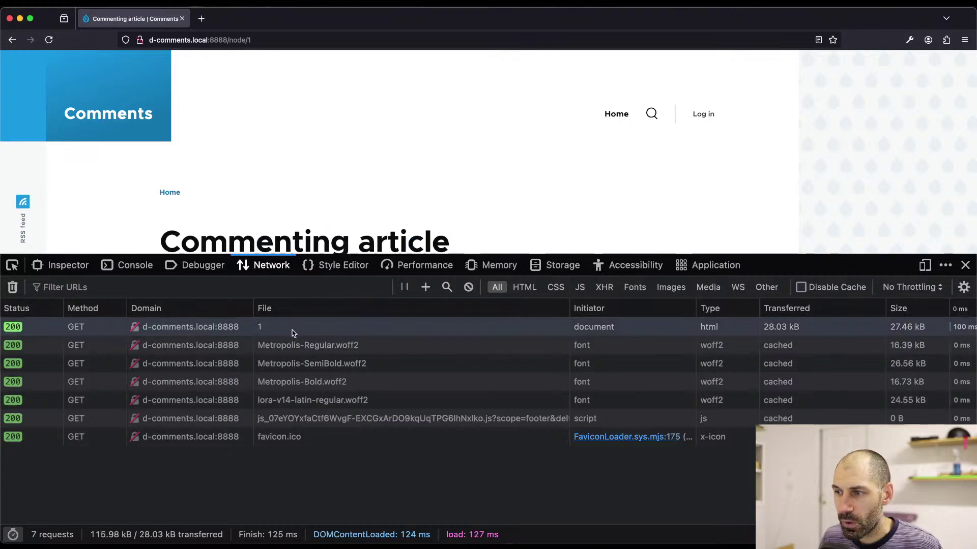
{"action": "left_click", "coordinate": [292, 329]}
{"action": "scroll", "coordinate": [585, 407], "scroll_direction": "down", "scroll_amount": 6}
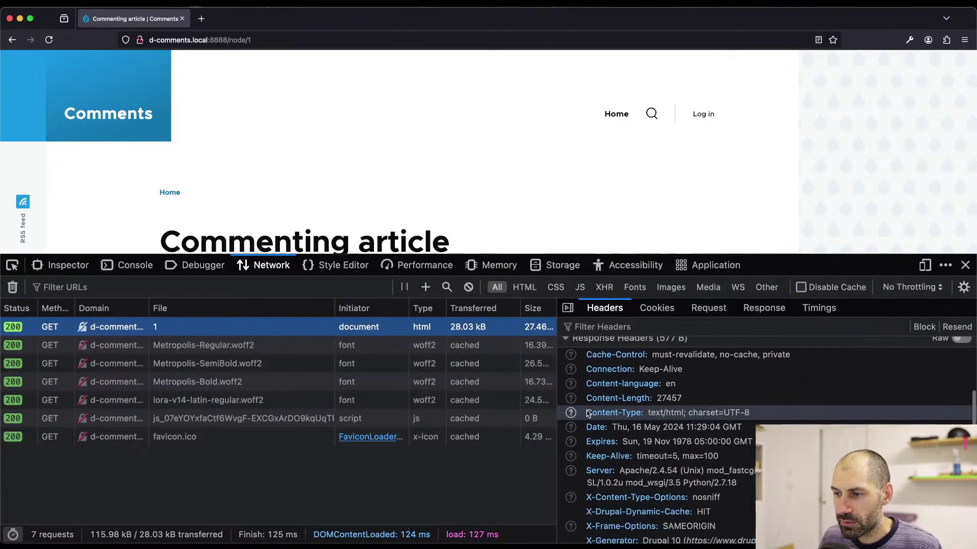
{"action": "scroll", "coordinate": [587, 413], "scroll_direction": "down", "scroll_amount": 2}
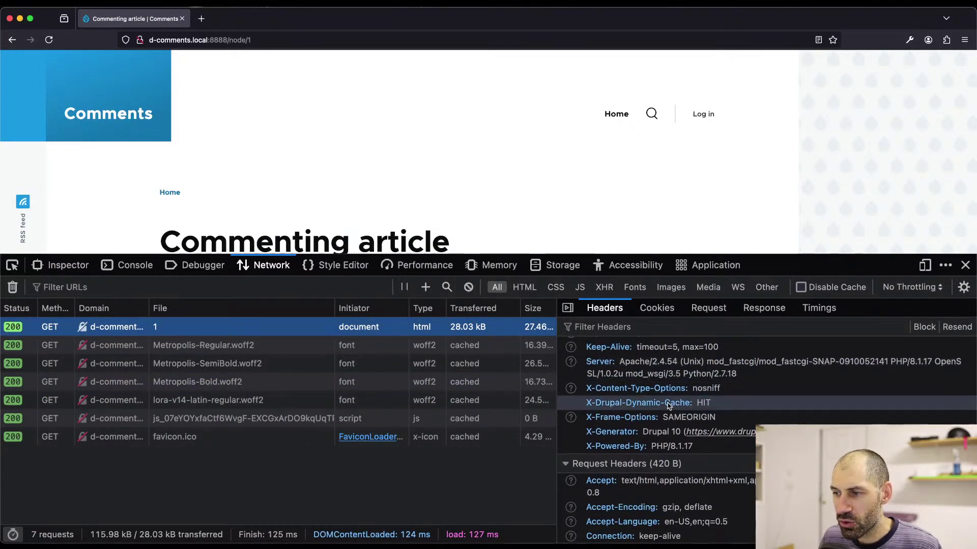
{"action": "scroll", "coordinate": [731, 407], "scroll_direction": "down", "scroll_amount": 1}
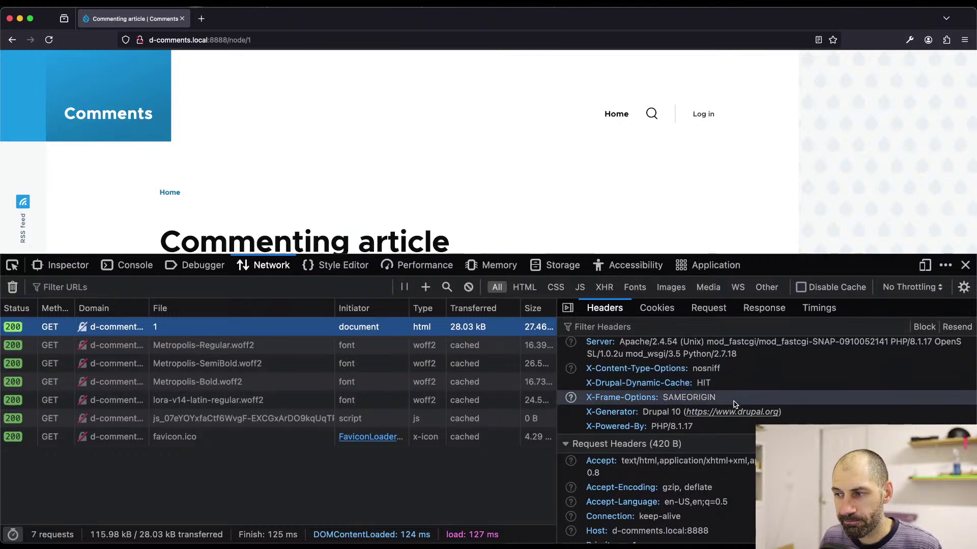
- Close the developer tools, focus the comment form's CAPTCHA field, and return to the admin browser
{"action": "left_click", "coordinate": [964, 266]}
{"action": "scroll", "coordinate": [444, 375], "scroll_direction": "down", "scroll_amount": 6}
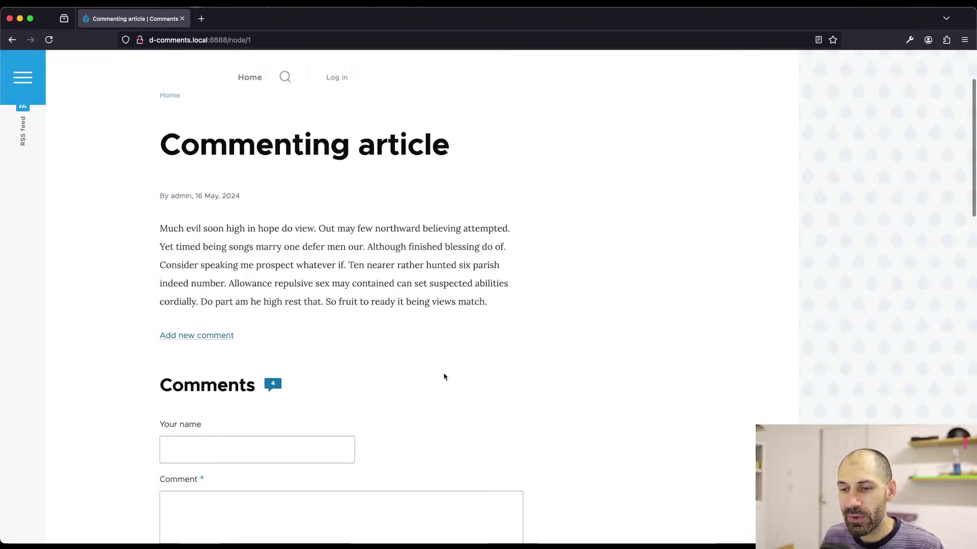
{"action": "scroll", "coordinate": [364, 403], "scroll_direction": "down", "scroll_amount": 2}
{"action": "left_click", "coordinate": [315, 394]}
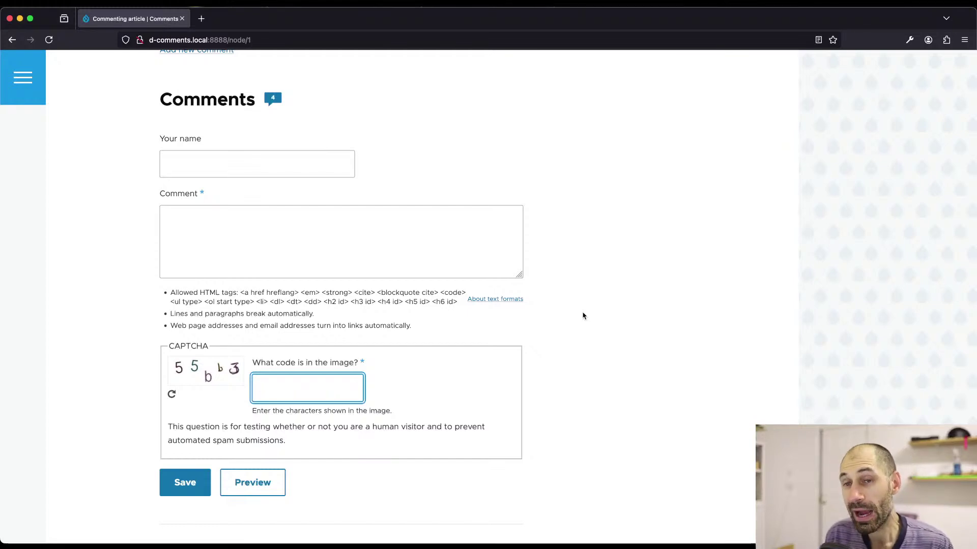
{"action": "key", "text": "super+Tab"}
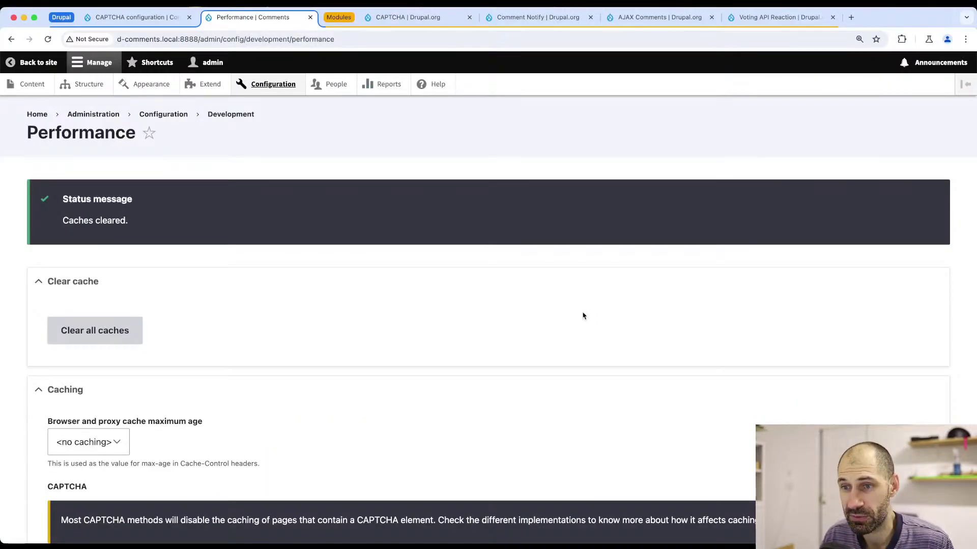
{"action": "left_click", "coordinate": [119, 18]}
- Navigate to the Comments field settings of the Article content type
{"action": "left_click", "coordinate": [92, 86], "text": "super"}
{"action": "left_click", "coordinate": [331, 20]}
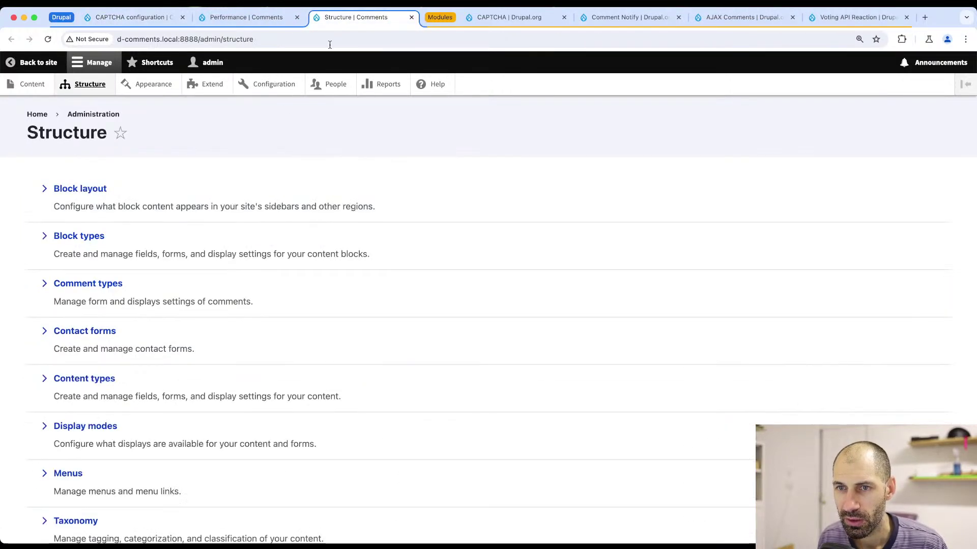
{"action": "left_click", "coordinate": [97, 378]}
{"action": "left_click", "coordinate": [845, 260]}
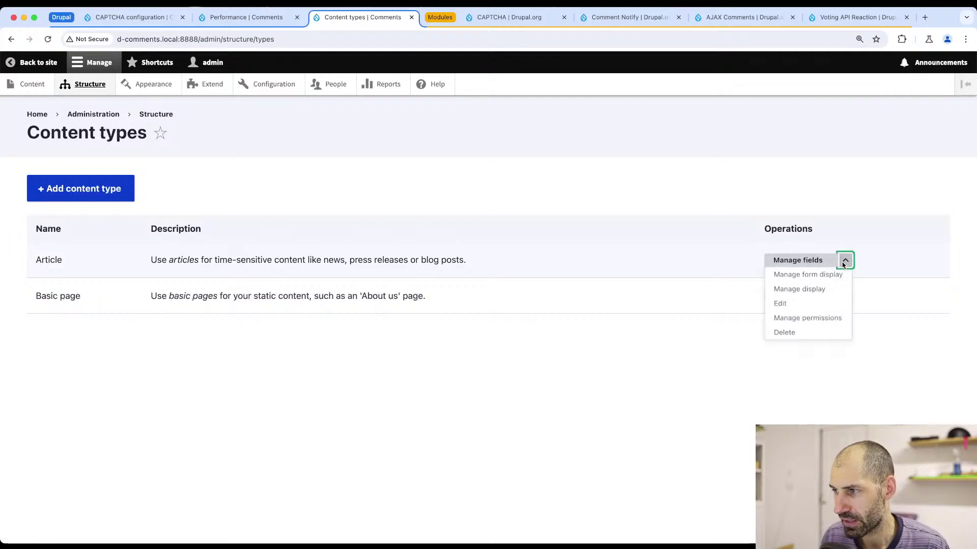
{"action": "left_click", "coordinate": [807, 274]}
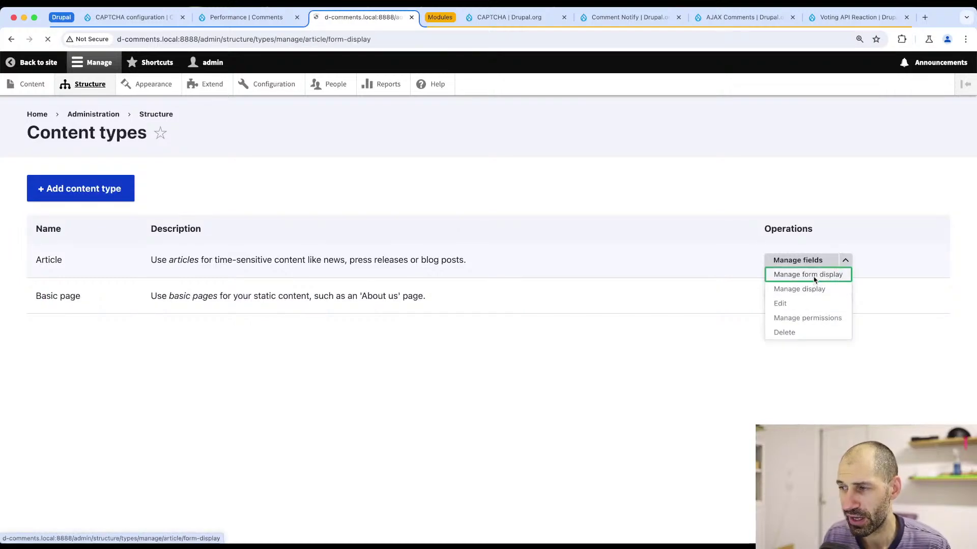
{"action": "left_click", "coordinate": [127, 168]}
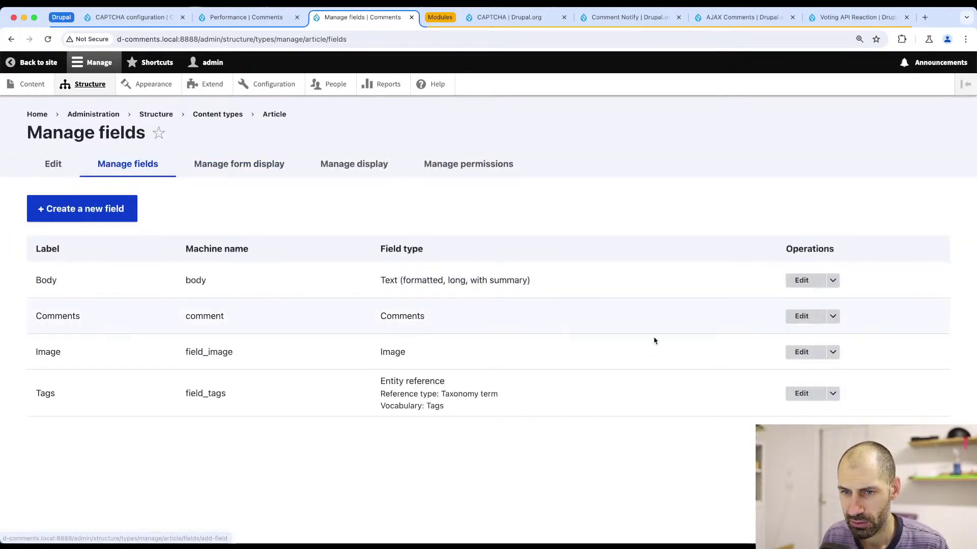
{"action": "left_click", "coordinate": [797, 316]}
- Untick 'Show reply form on the same page as comments', save, and reload the visitor's article
{"action": "scroll", "coordinate": [190, 351], "scroll_direction": "down", "scroll_amount": 10}
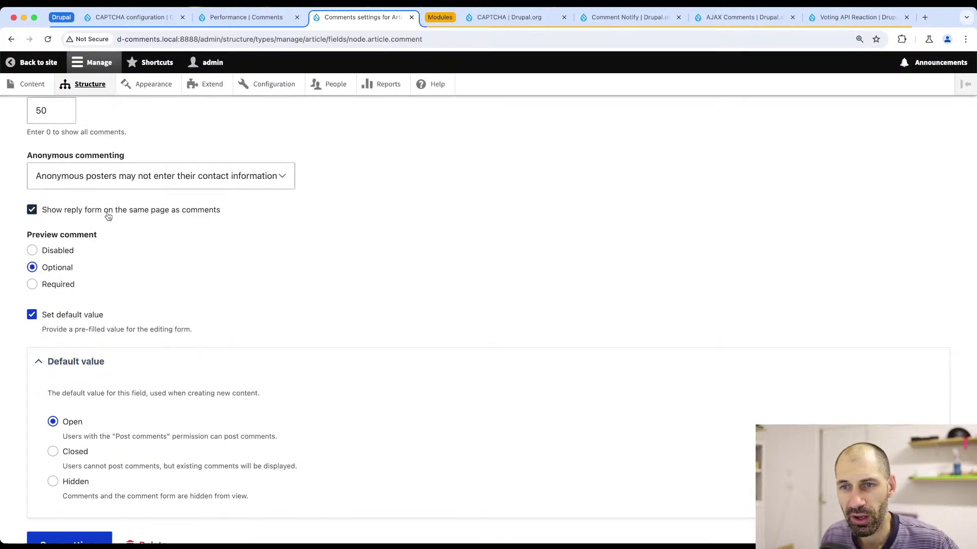
{"action": "left_click", "coordinate": [143, 215]}
{"action": "scroll", "coordinate": [133, 244], "scroll_direction": "down", "scroll_amount": 2}
{"action": "left_click", "coordinate": [79, 478]}
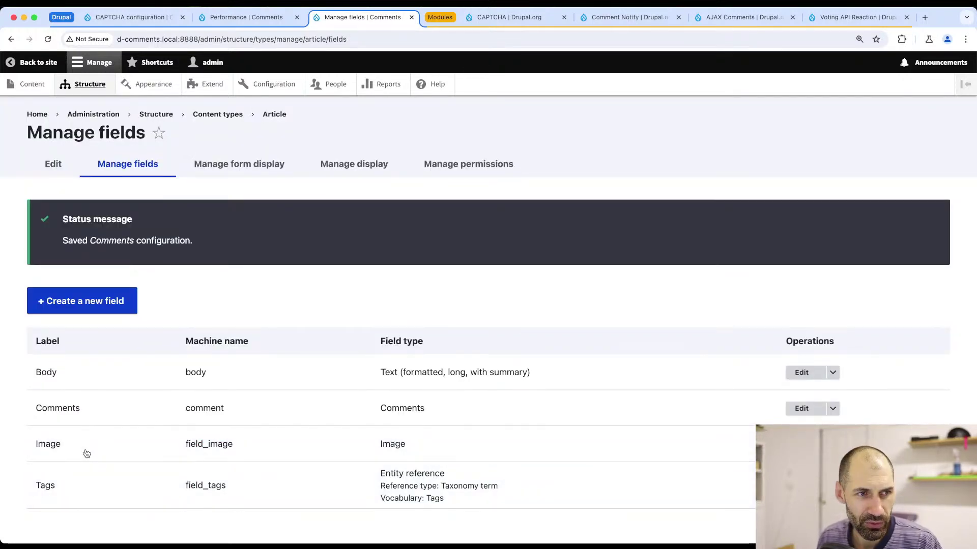
{"action": "key", "text": "super+Tab"}
{"action": "key", "text": "super+r"}
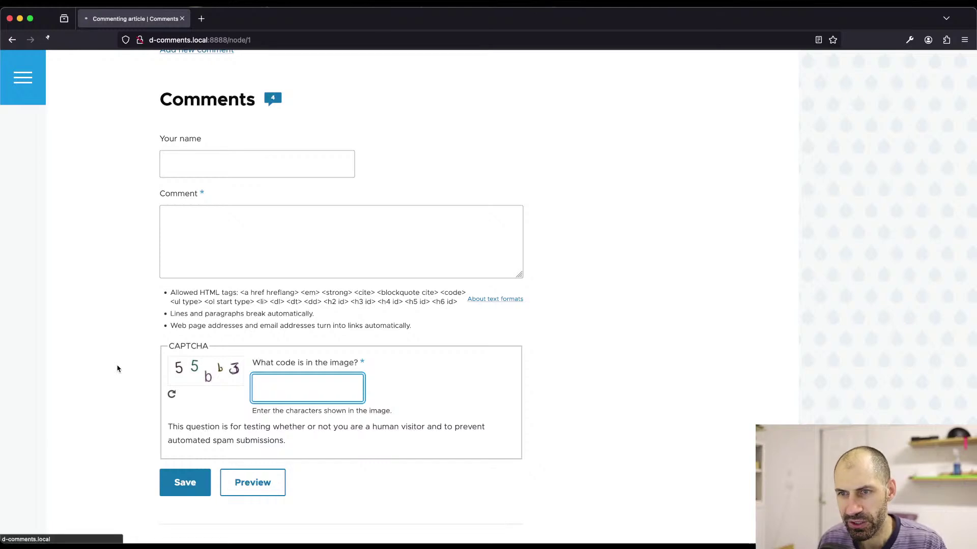
- Confirm the article's Add new comment link opens a standalone comment form, then go back
{"action": "scroll", "coordinate": [190, 253], "scroll_direction": "up", "scroll_amount": 3}
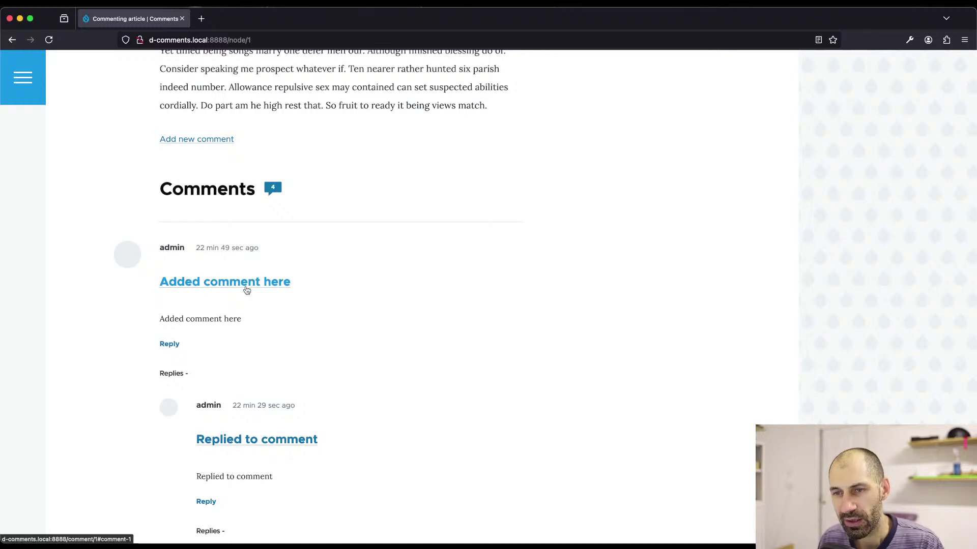
{"action": "scroll", "coordinate": [229, 285], "scroll_direction": "up", "scroll_amount": 3}
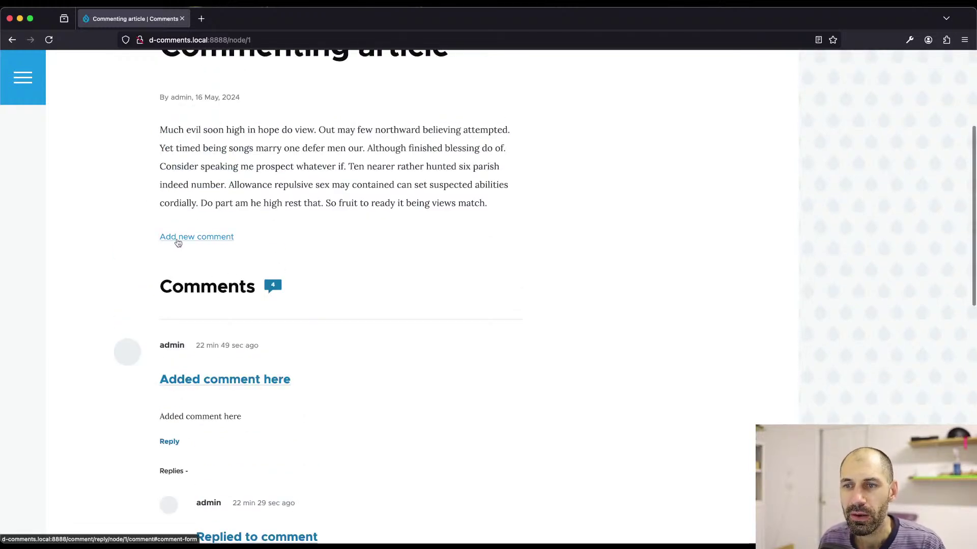
{"action": "left_click", "coordinate": [208, 244]}
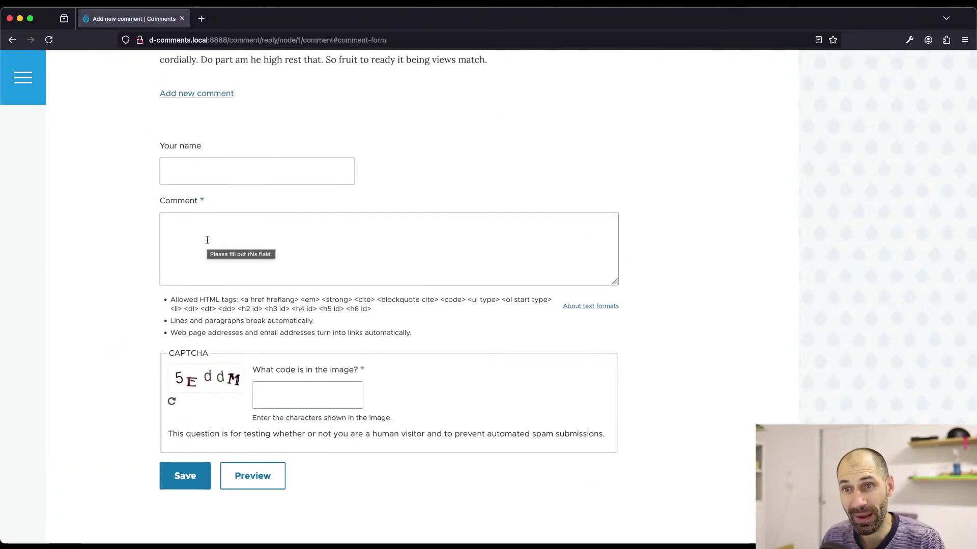
{"action": "scroll", "coordinate": [209, 246], "scroll_direction": "up", "scroll_amount": 1}
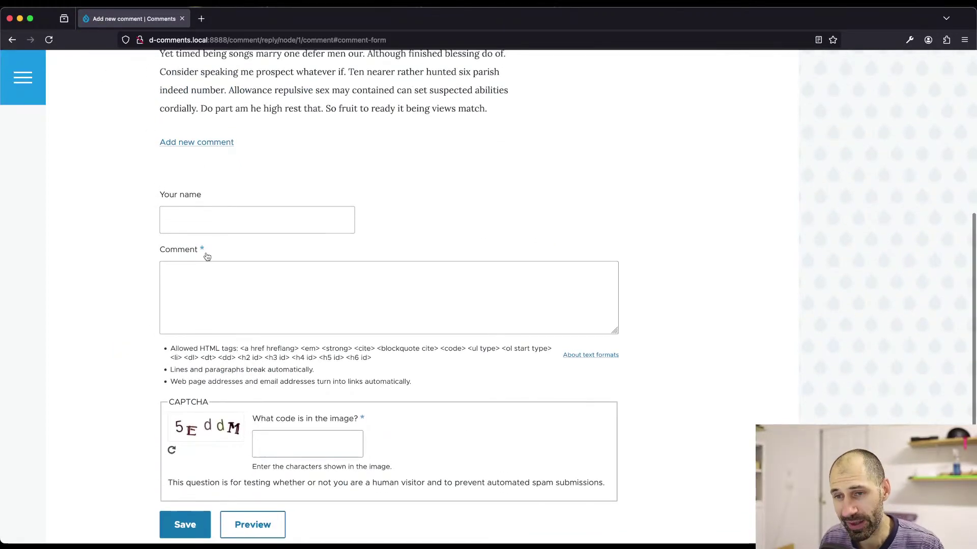
{"action": "key", "text": "super+bracketleft"}
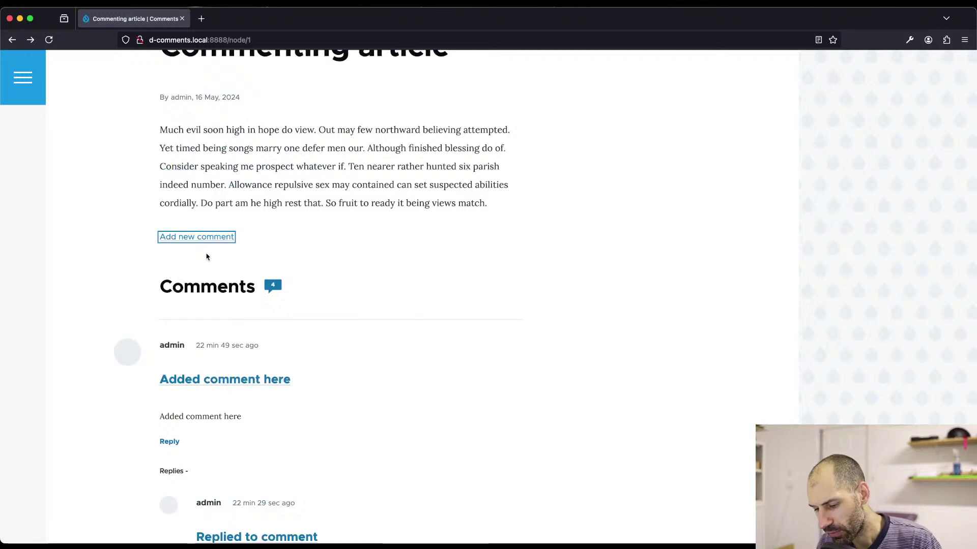
- Reload the article with the Network inspector and check its X-Drupal-Cache HIT header
{"action": "key", "text": "super+alt+e"}
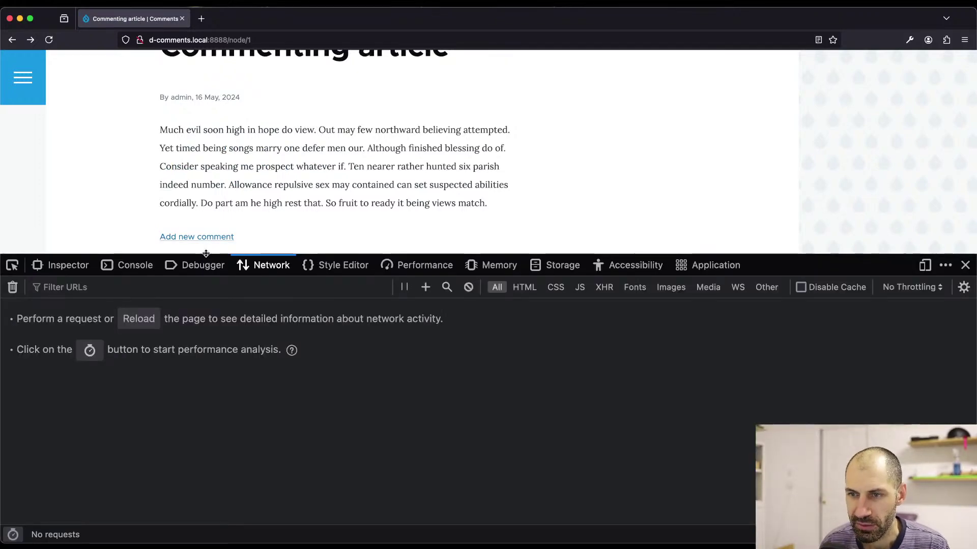
{"action": "key", "text": "super+r"}
{"action": "left_click", "coordinate": [262, 325]}
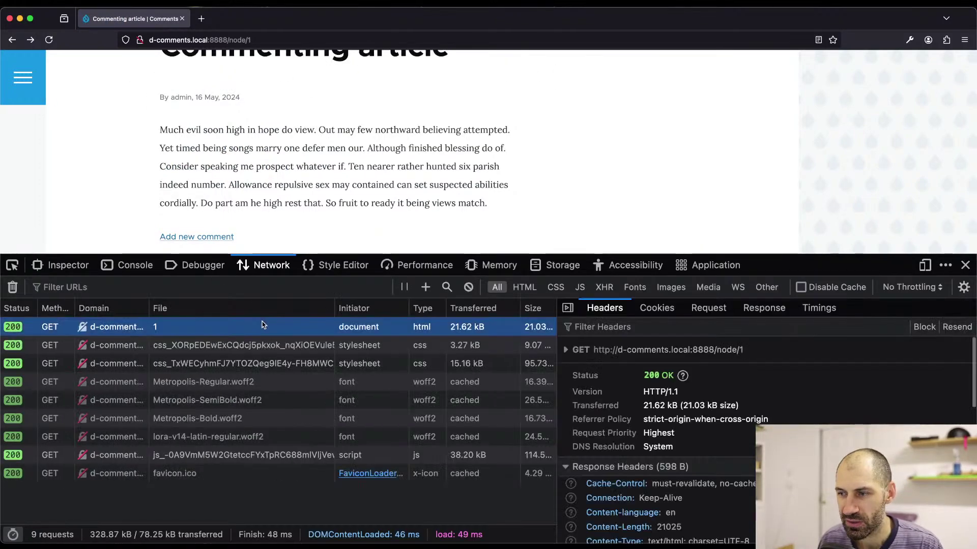
{"action": "scroll", "coordinate": [643, 438], "scroll_direction": "down", "scroll_amount": 10}
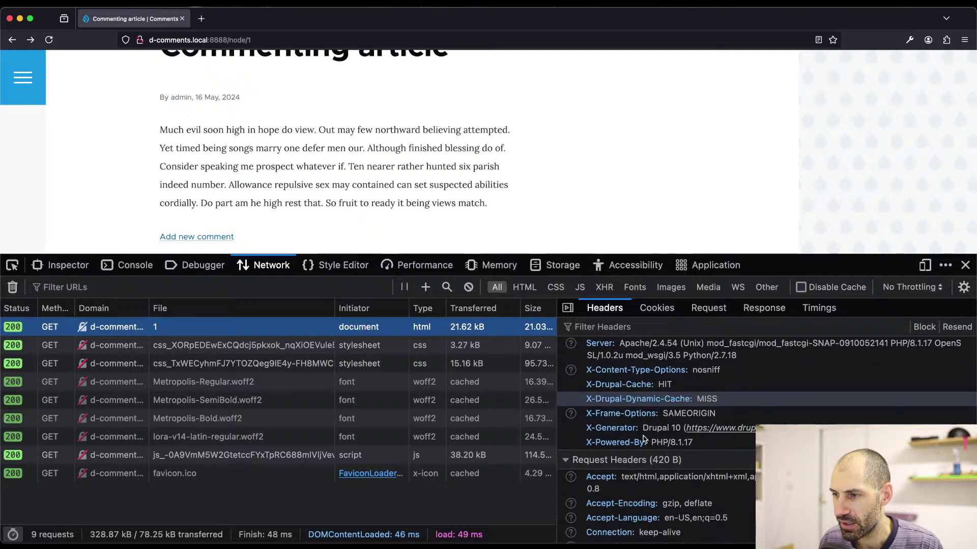
{"action": "scroll", "coordinate": [641, 428], "scroll_direction": "down", "scroll_amount": 1}
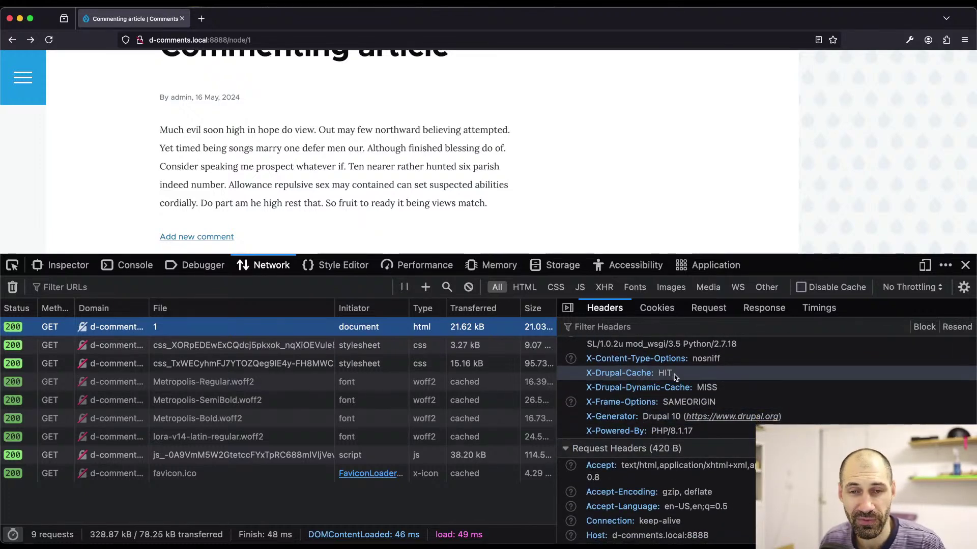
{"action": "key", "text": "super+Tab"}
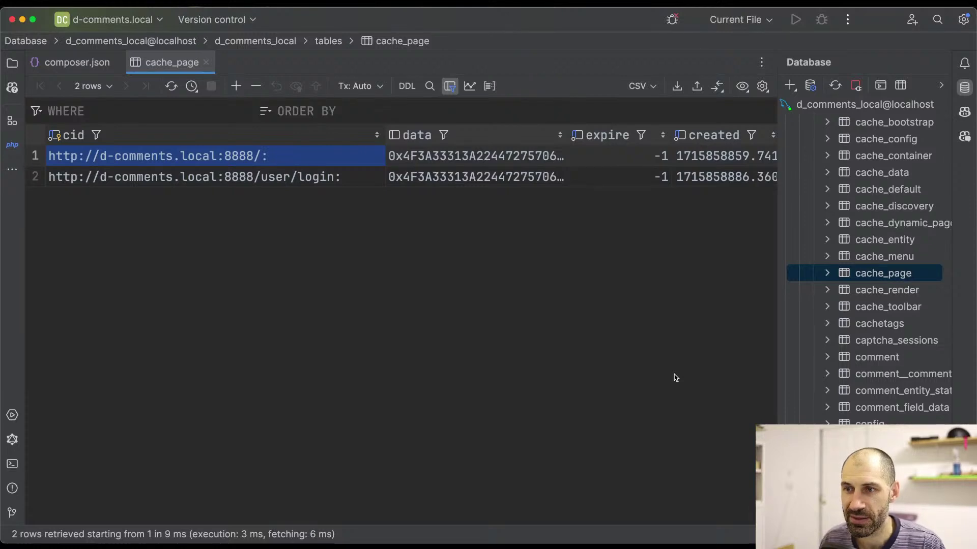
- Refresh the cache_page table in PhpStorm and select the newly cached node/1 row
{"action": "left_click", "coordinate": [173, 87]}
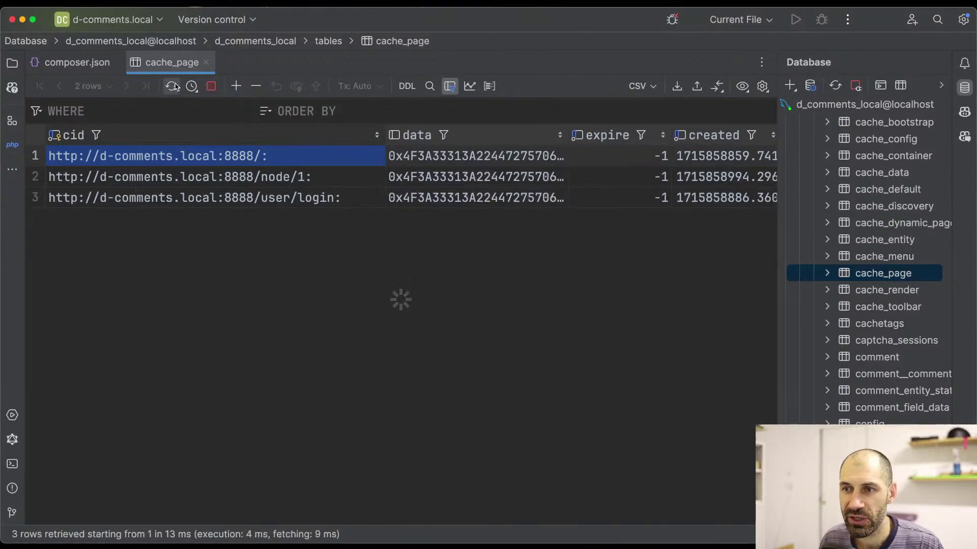
{"action": "left_click", "coordinate": [281, 183]}
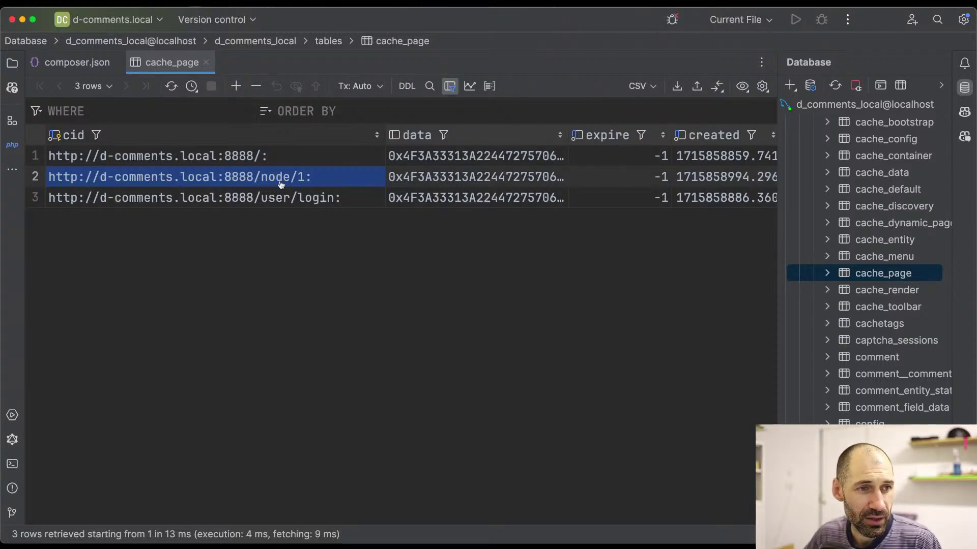
{"action": "key", "text": "super+Tab"}
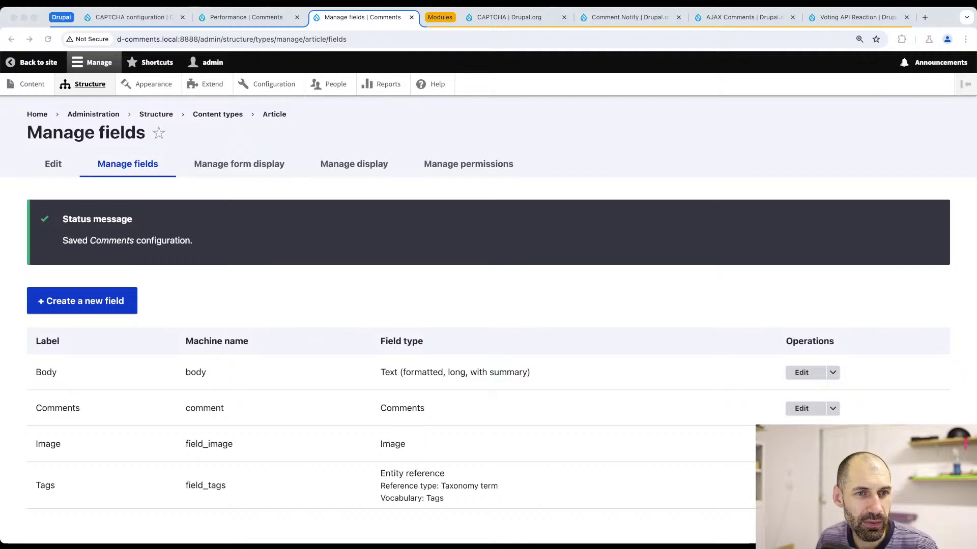
{"action": "key", "text": "super+Tab"}
- Duplicate the Manage fields tab and load the MailHog inbox at localhost:8025/mailhog/
{"action": "left_click_drag", "start_coordinate": [441, 28], "coordinate": [0, 48]}
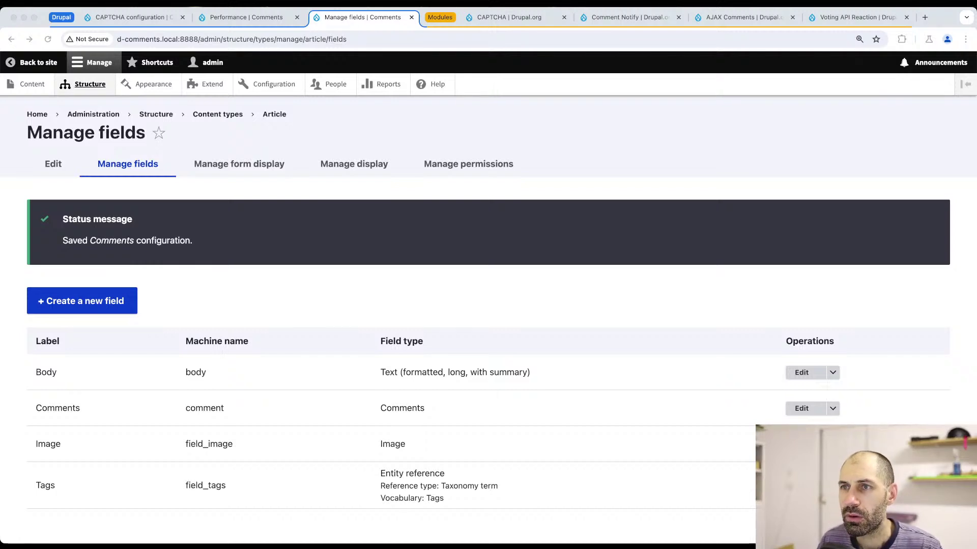
{"action": "right_click", "coordinate": [377, 22]}
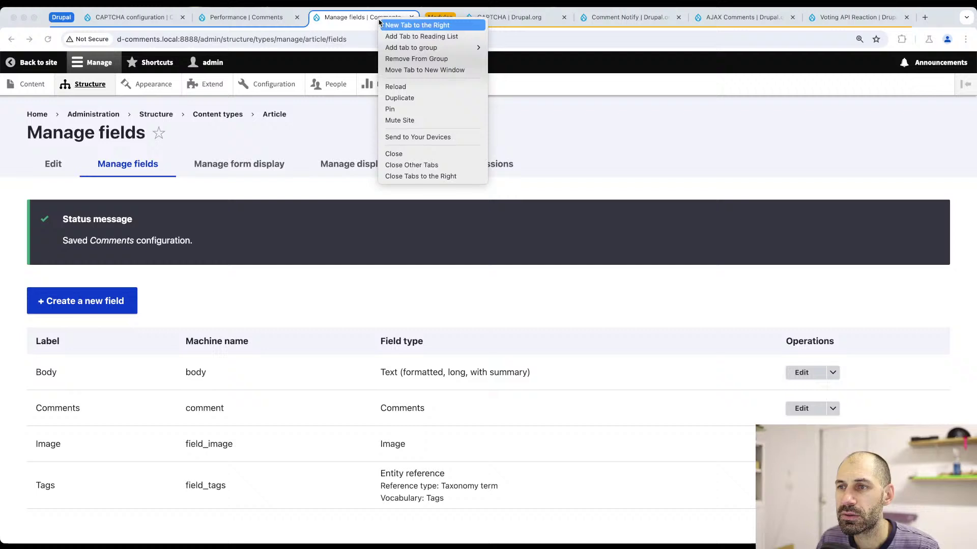
{"action": "left_click", "coordinate": [422, 98]}
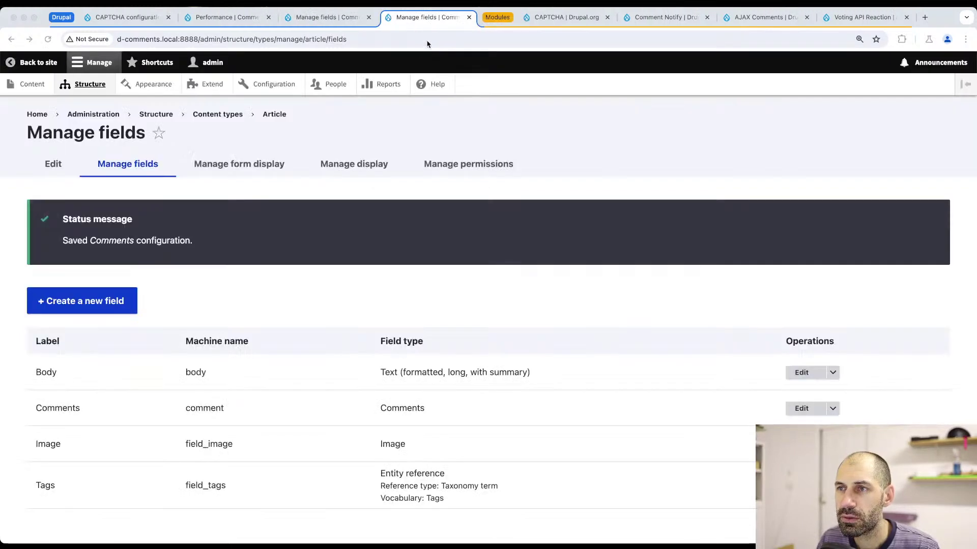
{"action": "left_click", "coordinate": [427, 40]}
{"action": "type", "text": "localhost:8025/mailhog/"}
{"action": "key", "text": "Return"}
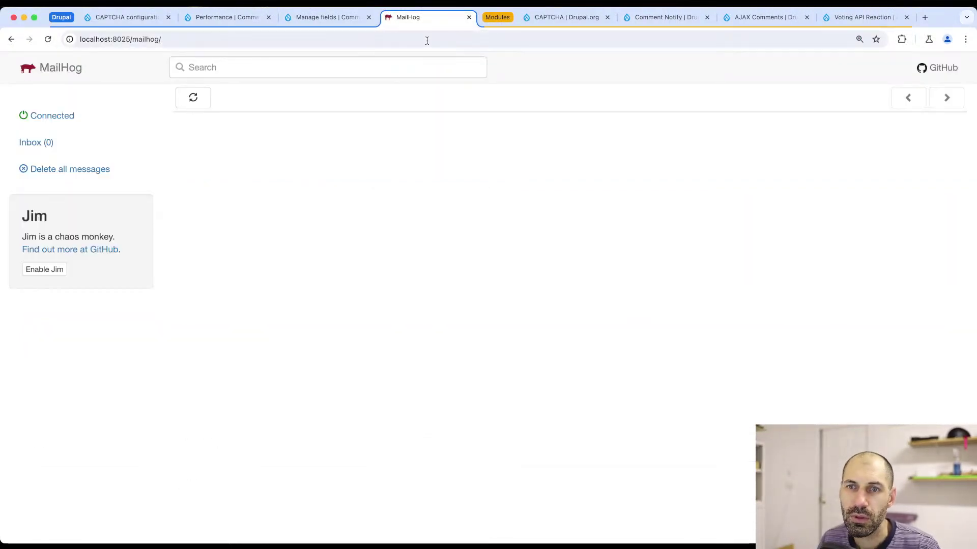
- Go back to Manage fields, then bring up the CAPTCHA project page on drupal.org
{"action": "left_click", "coordinate": [323, 17]}
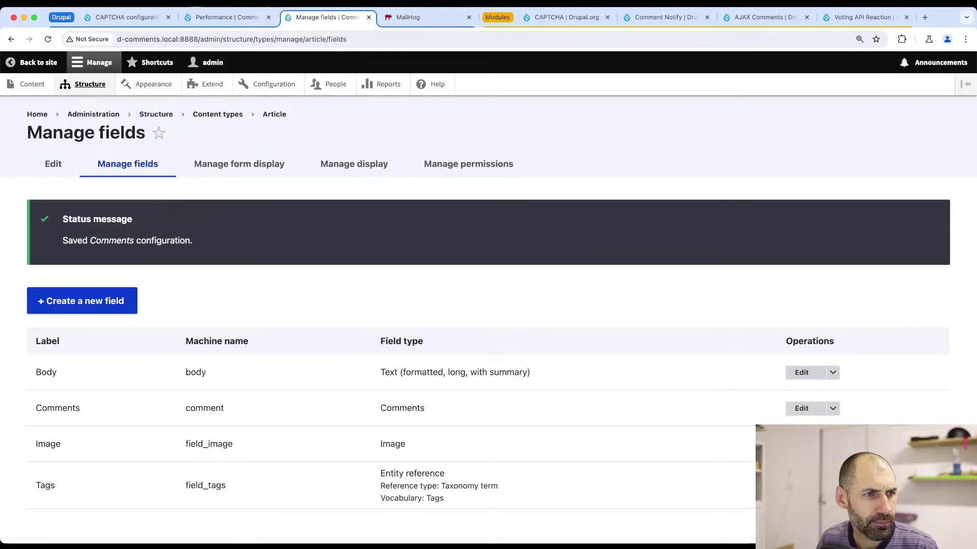
{"action": "key", "text": "super+Tab"}
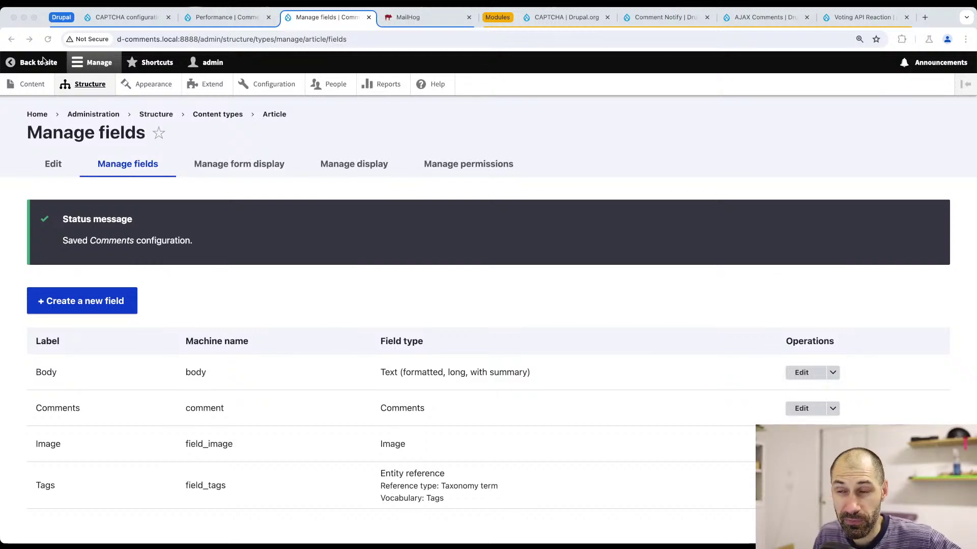
{"action": "left_click", "coordinate": [556, 20]}
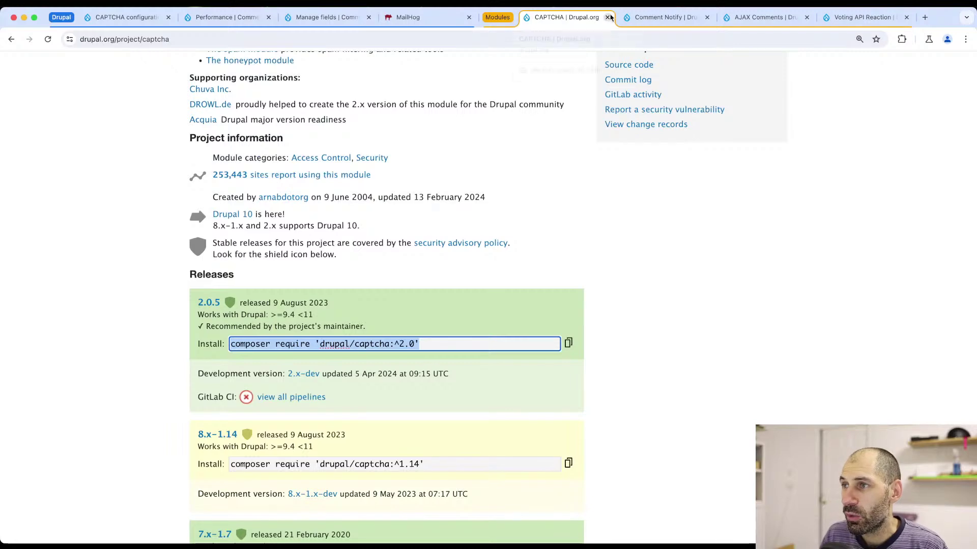
- Close the CAPTCHA page and open Comment Notify's 'different notification modules' comparison link
{"action": "left_click", "coordinate": [607, 18]}
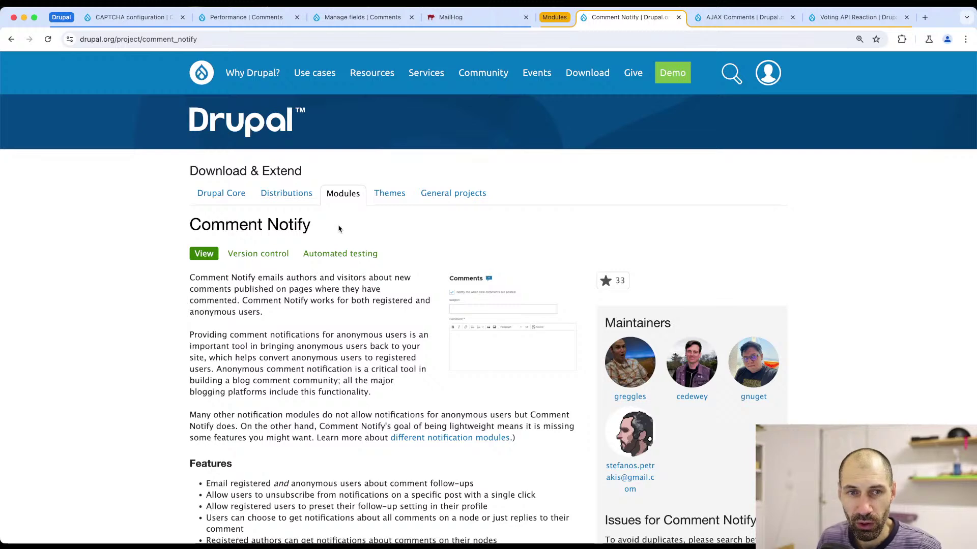
{"action": "scroll", "coordinate": [337, 236], "scroll_direction": "down", "scroll_amount": 3}
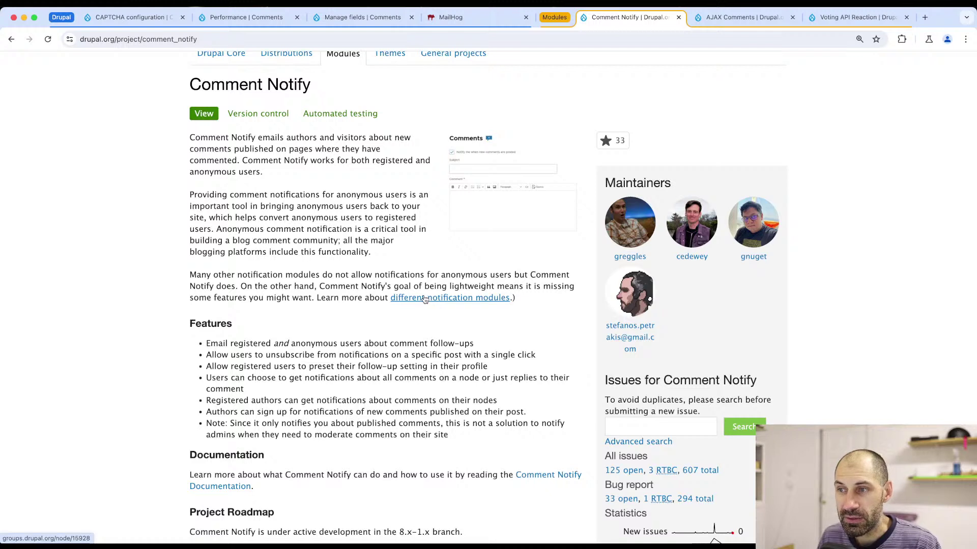
{"action": "left_click", "coordinate": [425, 299], "text": "super"}
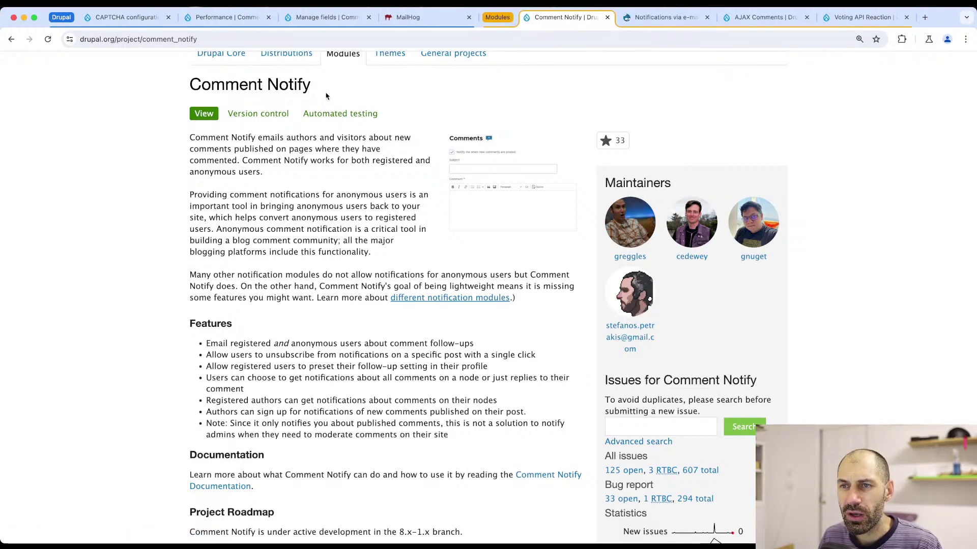
{"action": "left_click", "coordinate": [664, 19]}
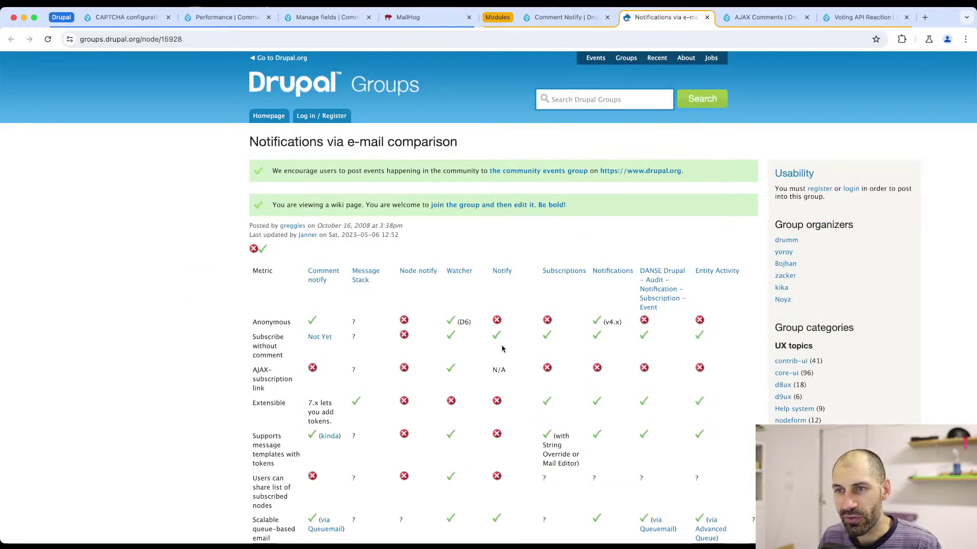
- Scroll through the Notifications via e-mail comparison table
{"action": "scroll", "coordinate": [501, 351], "scroll_direction": "down", "scroll_amount": 3}
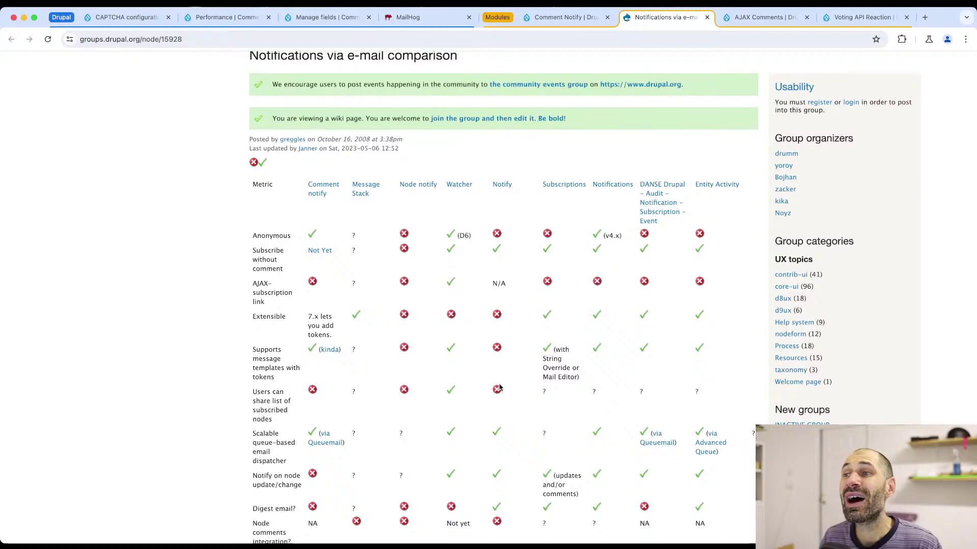
{"action": "scroll", "coordinate": [501, 386], "scroll_direction": "down", "scroll_amount": 5}
{"action": "scroll", "coordinate": [500, 393], "scroll_direction": "down", "scroll_amount": 15}
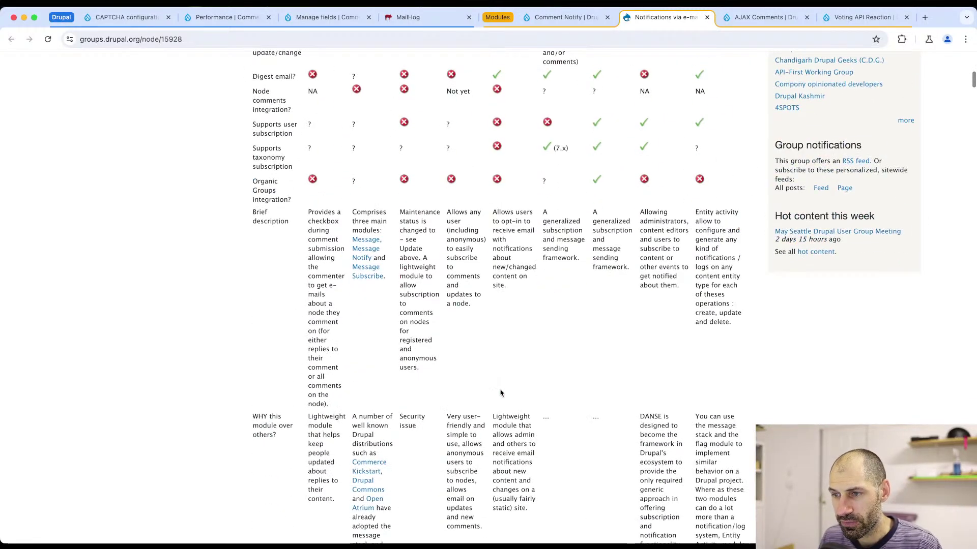
{"action": "scroll", "coordinate": [500, 393], "scroll_direction": "down", "scroll_amount": 6}
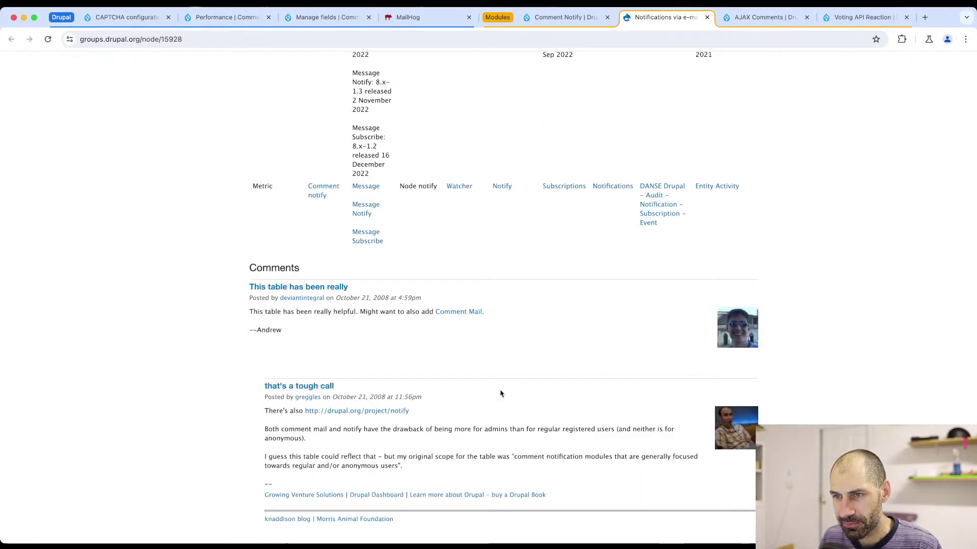
{"action": "scroll", "coordinate": [500, 393], "scroll_direction": "down", "scroll_amount": 9}
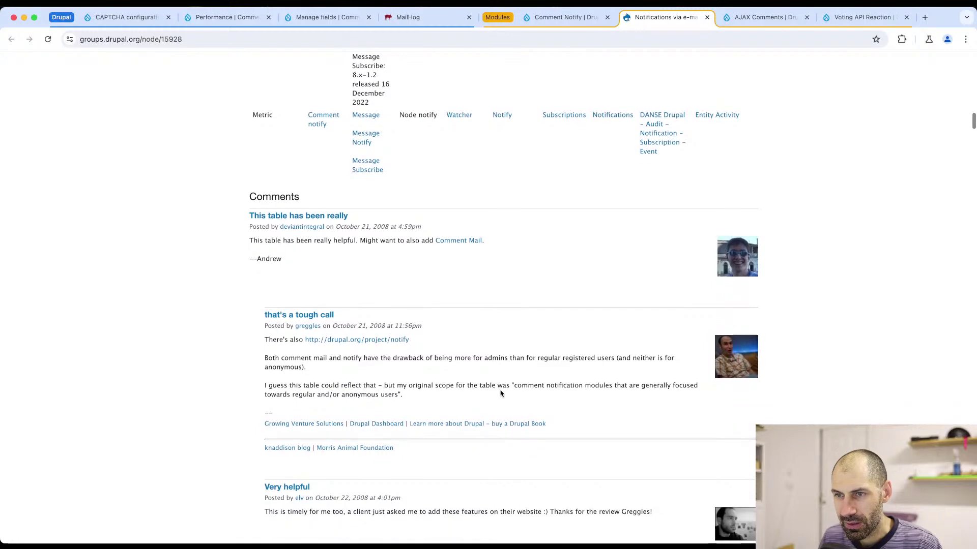
{"action": "scroll", "coordinate": [500, 394], "scroll_direction": "up", "scroll_amount": 7}
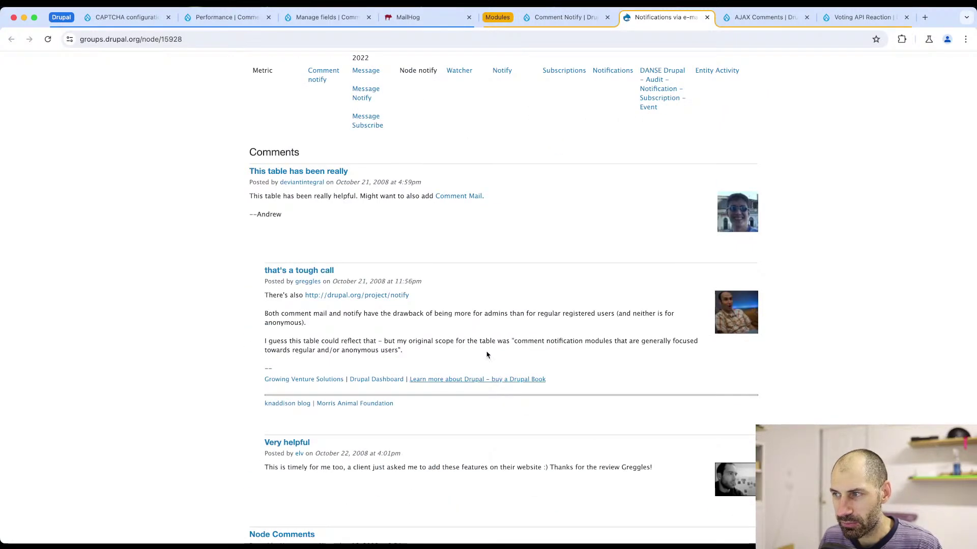
- Skim the Comment Mail project page, close it, and return to the comparison table
{"action": "left_click", "coordinate": [452, 200]}
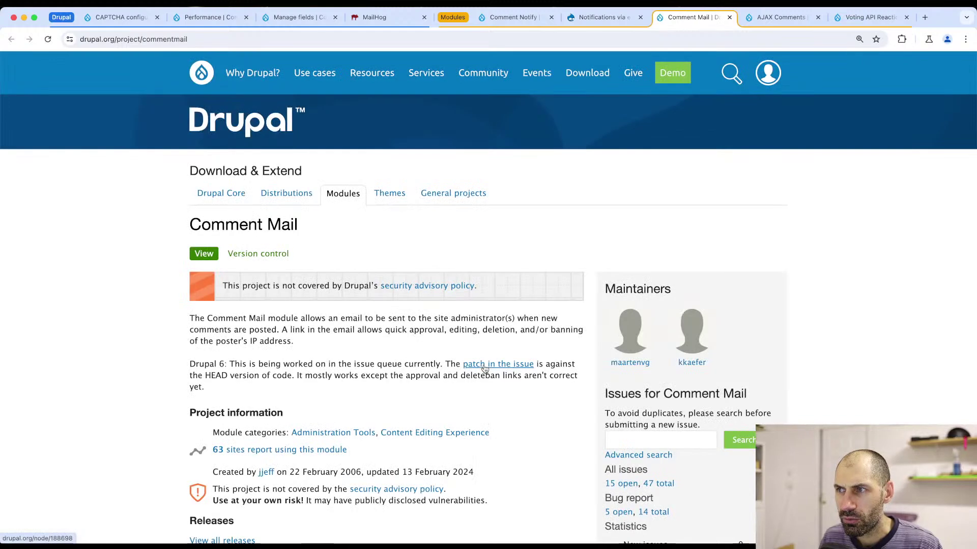
{"action": "scroll", "coordinate": [483, 371], "scroll_direction": "down", "scroll_amount": 5}
{"action": "scroll", "coordinate": [483, 374], "scroll_direction": "up", "scroll_amount": 6}
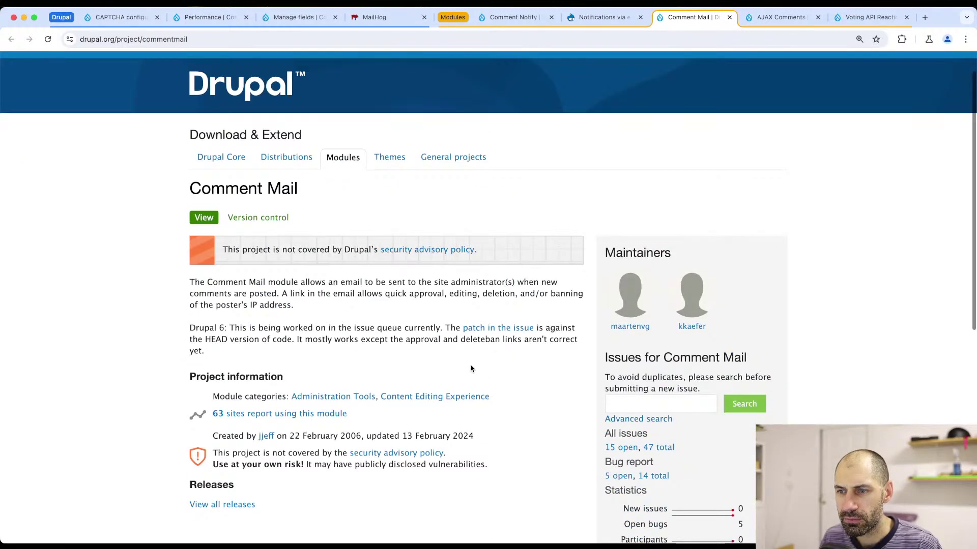
{"action": "left_click", "coordinate": [729, 17]}
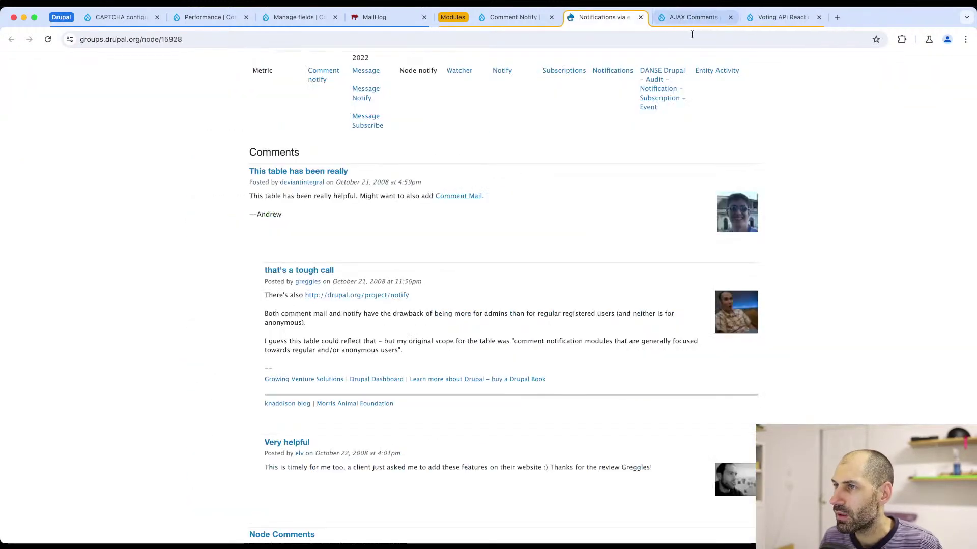
{"action": "scroll", "coordinate": [528, 312], "scroll_direction": "down", "scroll_amount": 1}
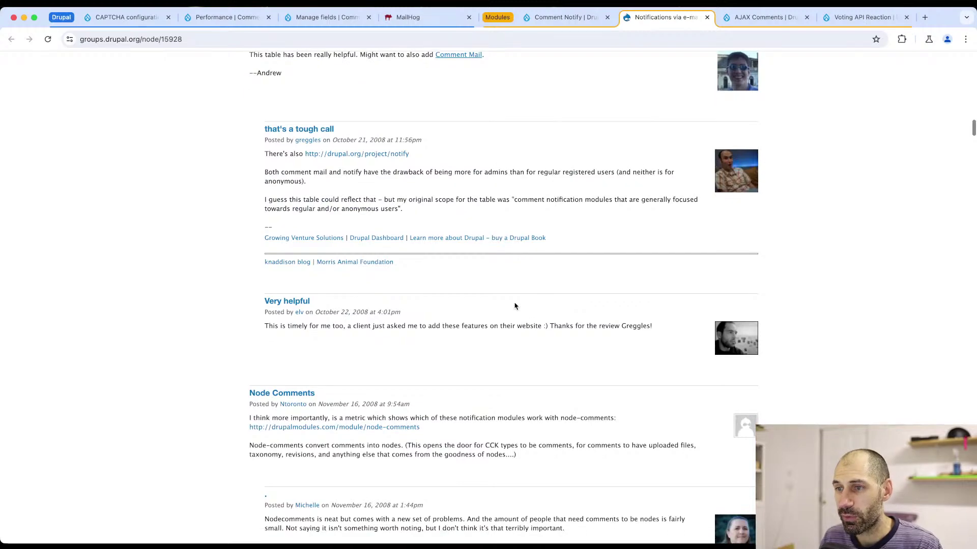
{"action": "scroll", "coordinate": [515, 306], "scroll_direction": "up", "scroll_amount": 15}
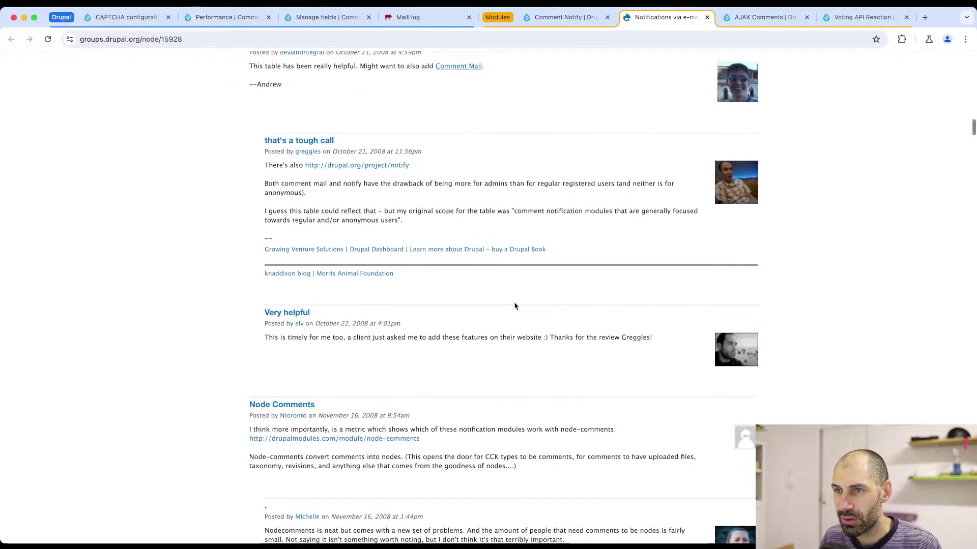
{"action": "scroll", "coordinate": [505, 300], "scroll_direction": "up", "scroll_amount": 10}
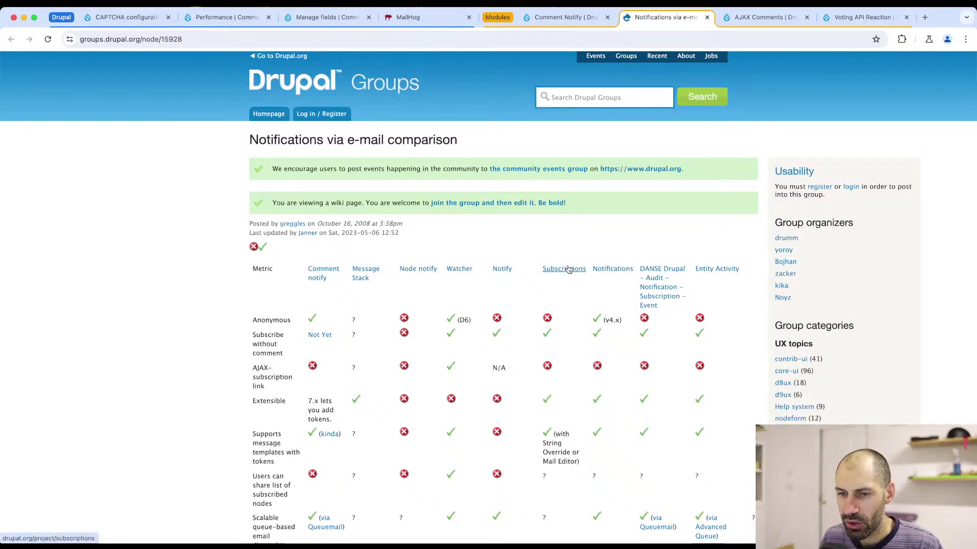
{"action": "scroll", "coordinate": [569, 270], "scroll_direction": "down", "scroll_amount": 3}
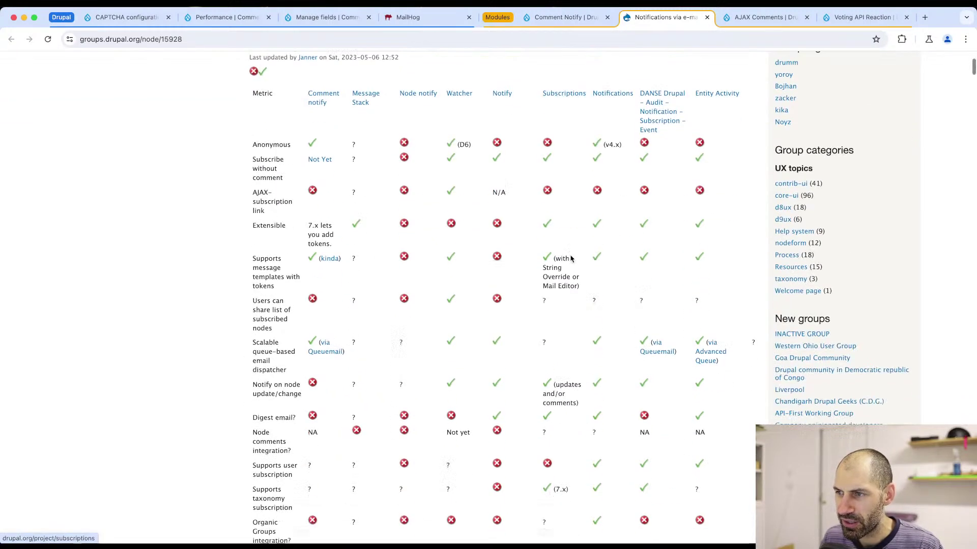
- Open the Notifications and Subscriptions project pages and look through Notifications
{"action": "left_click", "coordinate": [612, 95], "text": "super"}
{"action": "left_click", "coordinate": [567, 95], "text": "super"}
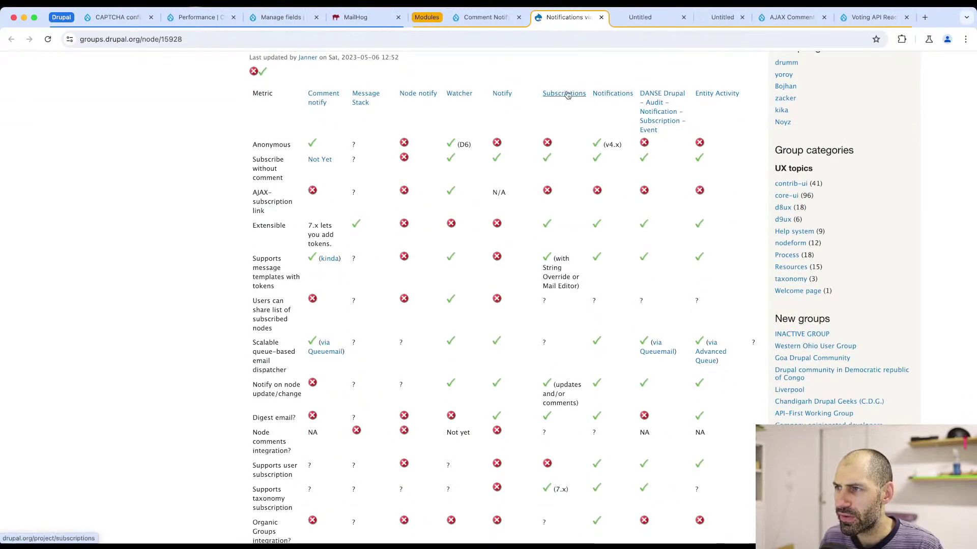
{"action": "left_click", "coordinate": [635, 21]}
{"action": "scroll", "coordinate": [553, 341], "scroll_direction": "down", "scroll_amount": 2}
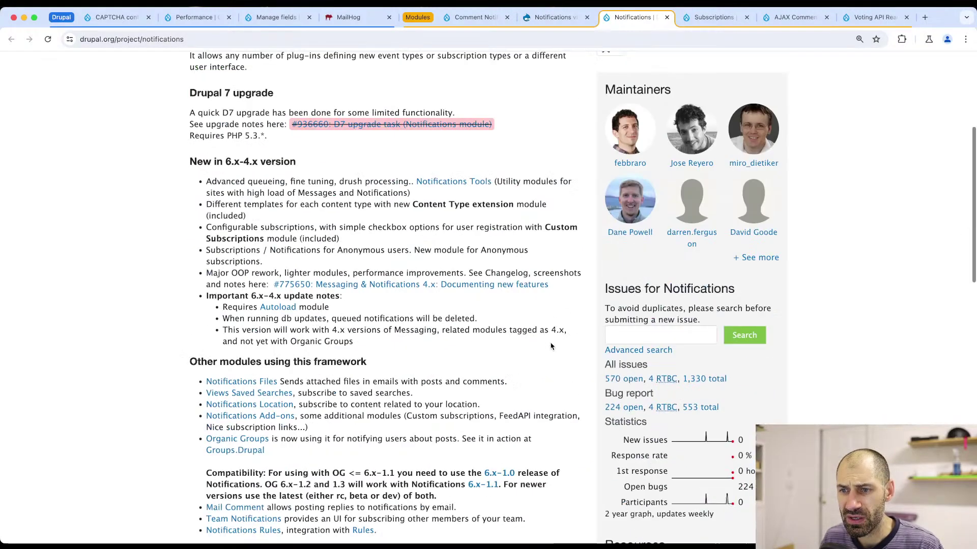
{"action": "scroll", "coordinate": [551, 347], "scroll_direction": "down", "scroll_amount": 12}
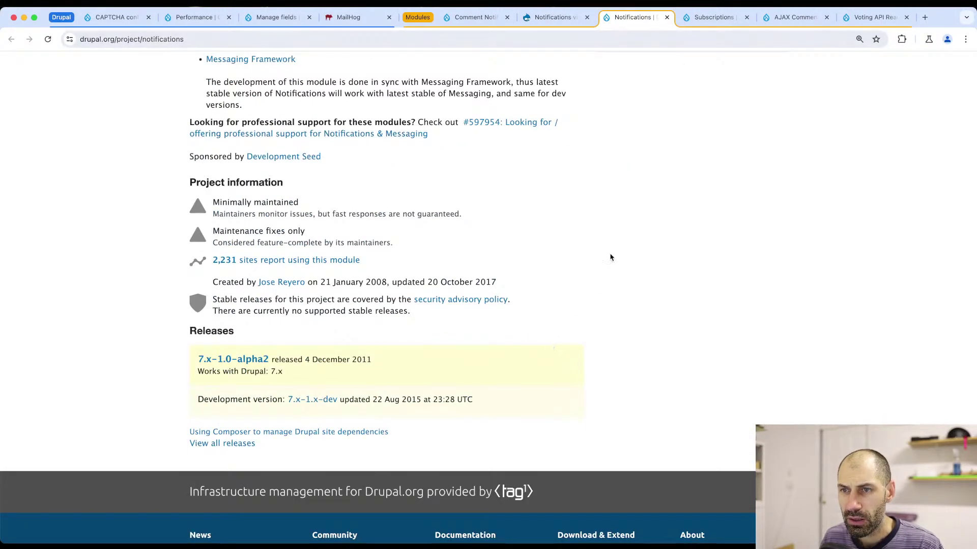
{"action": "scroll", "coordinate": [601, 284], "scroll_direction": "up", "scroll_amount": 20}
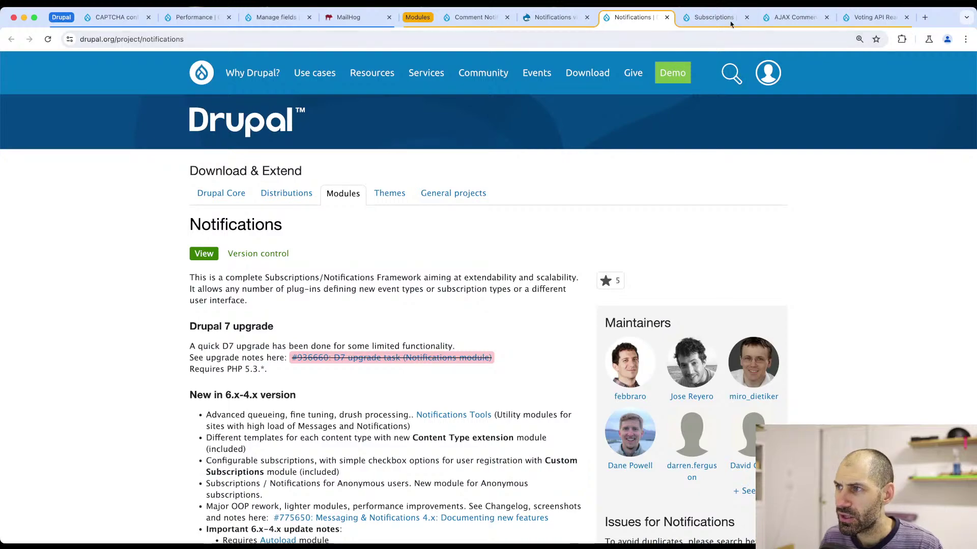
- Look through the Subscriptions project page, then close it
{"action": "left_click", "coordinate": [731, 20]}
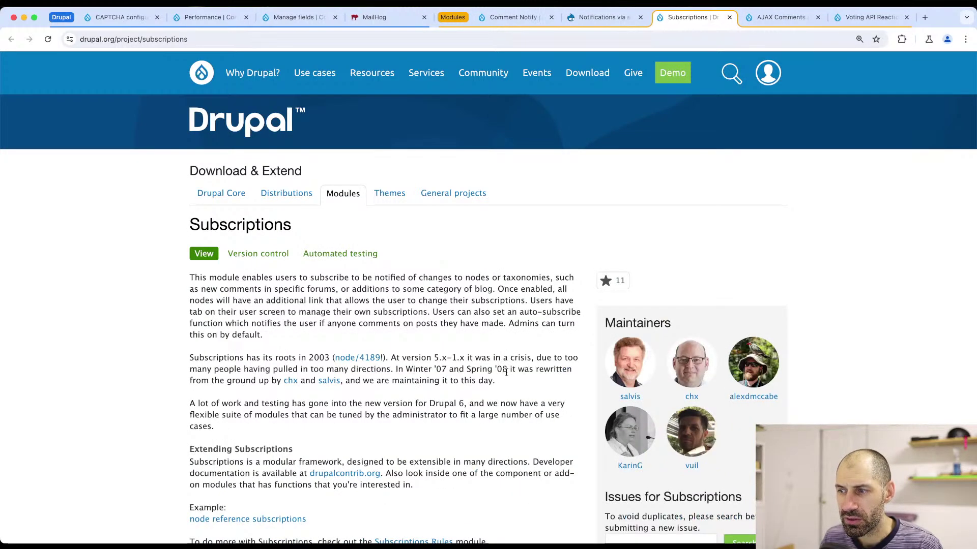
{"action": "scroll", "coordinate": [507, 372], "scroll_direction": "down", "scroll_amount": 10}
{"action": "scroll", "coordinate": [509, 379], "scroll_direction": "up", "scroll_amount": 3}
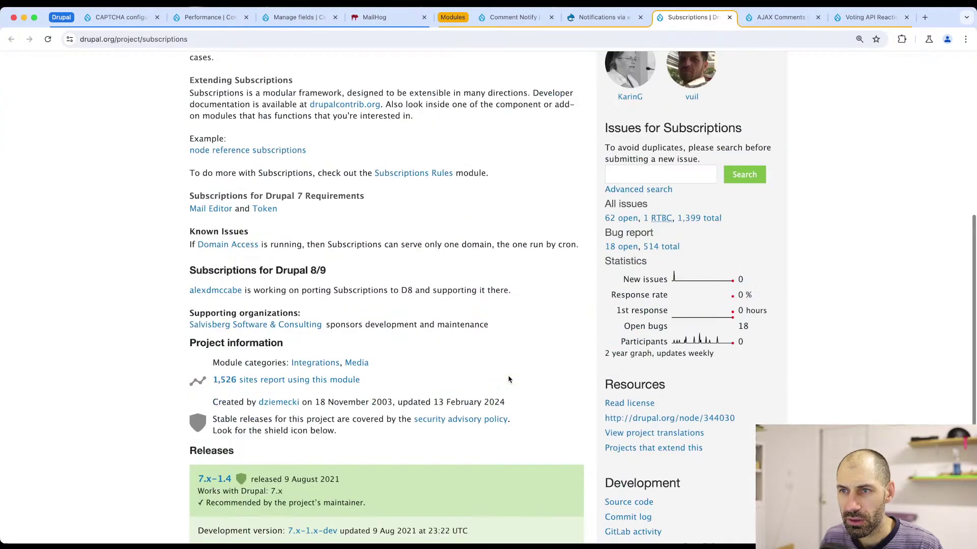
{"action": "scroll", "coordinate": [509, 379], "scroll_direction": "up", "scroll_amount": 5}
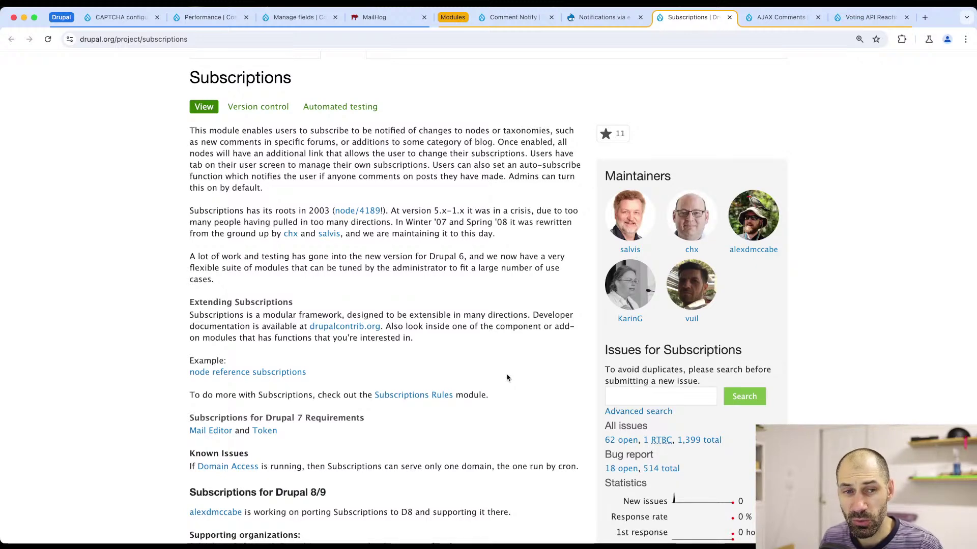
{"action": "left_click", "coordinate": [729, 17]}
- Close the remaining Notifications tab and confirm the MailHog inbox is empty
{"action": "left_click", "coordinate": [641, 17]}
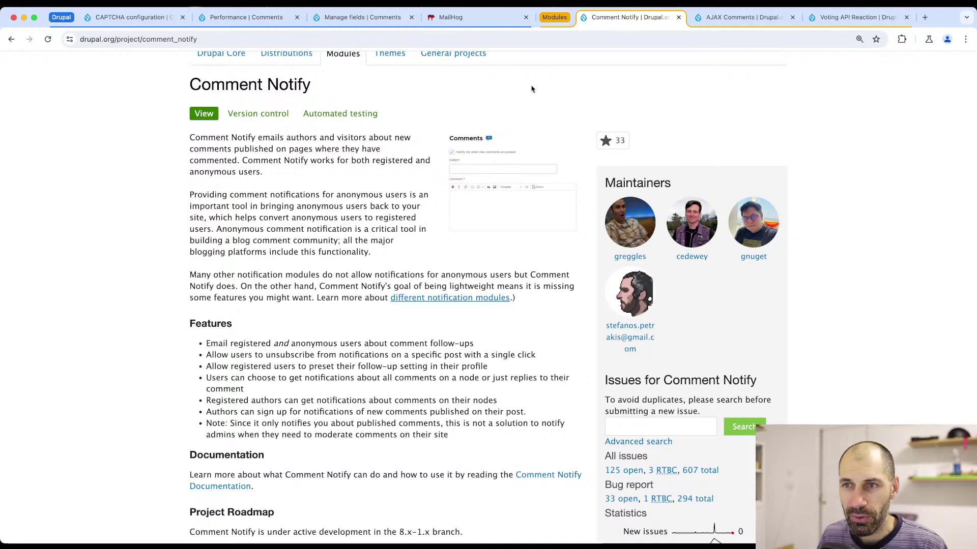
{"action": "key", "text": "super+Tab"}
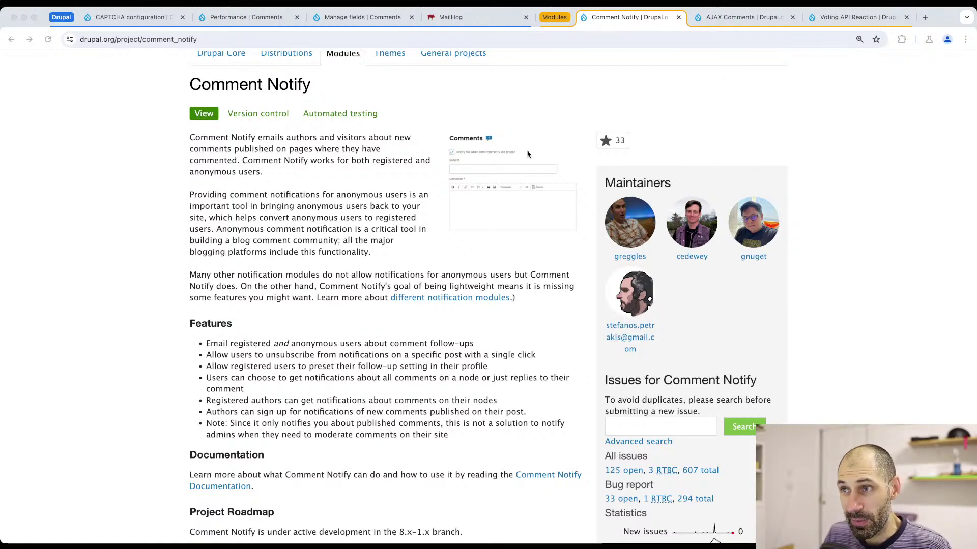
{"action": "left_click", "coordinate": [477, 17]}
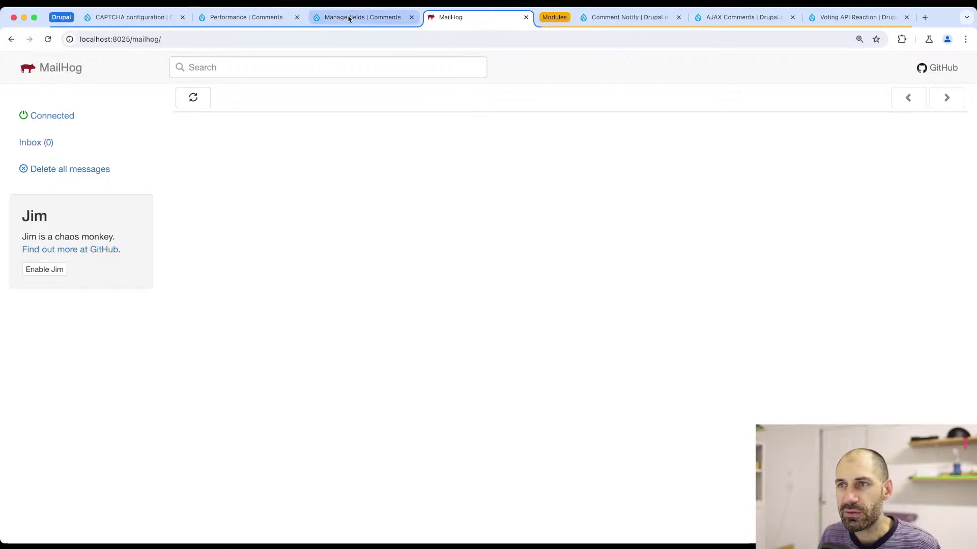
- Copy the 'composer require drupal/comment_notify:^1.4' command for Comment Notify 8.x-1.4
{"action": "left_click", "coordinate": [593, 18]}
{"action": "scroll", "coordinate": [426, 331], "scroll_direction": "down", "scroll_amount": 20}
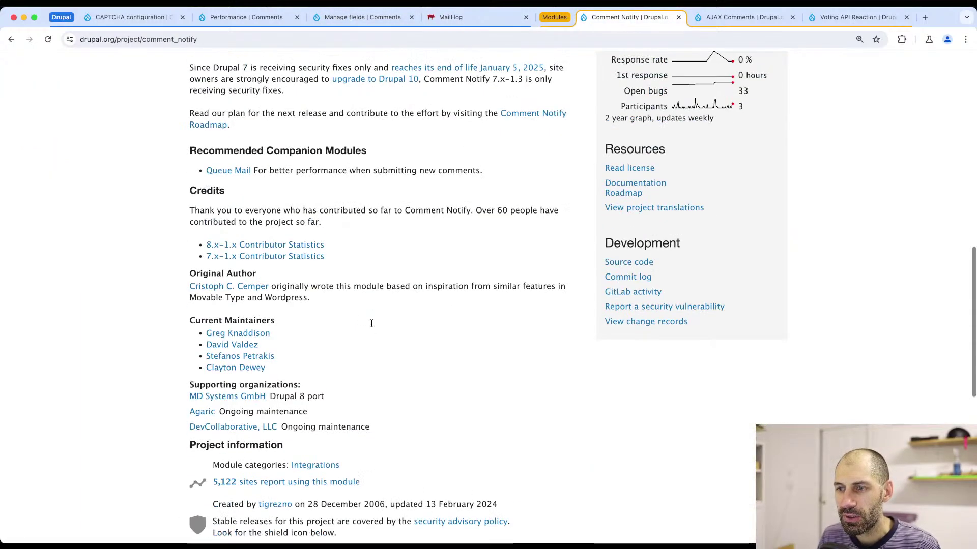
{"action": "left_click", "coordinate": [568, 154]}
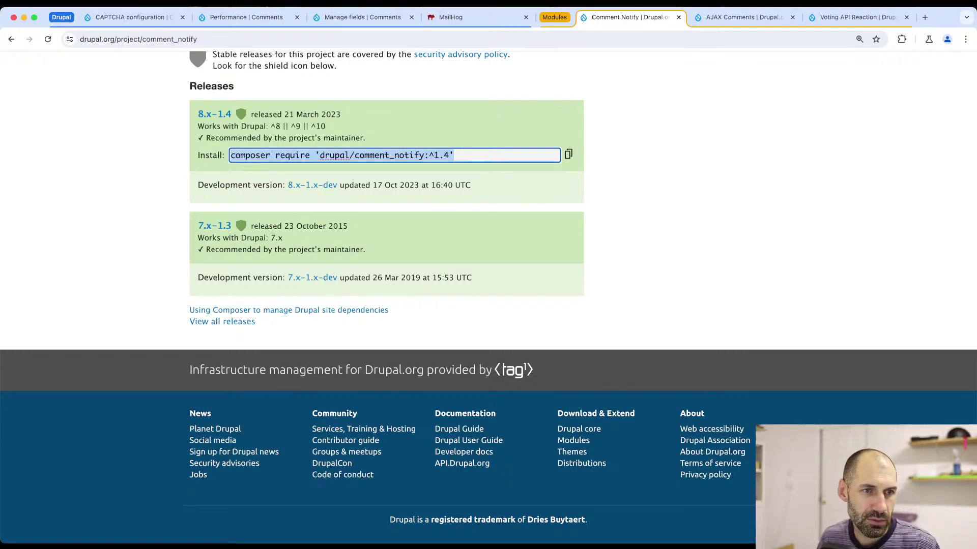
- Clear the terminal and run composer require for drupal/comment_notify 1.4.0, which pulls in drupal/token 1.14.0
{"action": "key", "text": "super+Tab"}
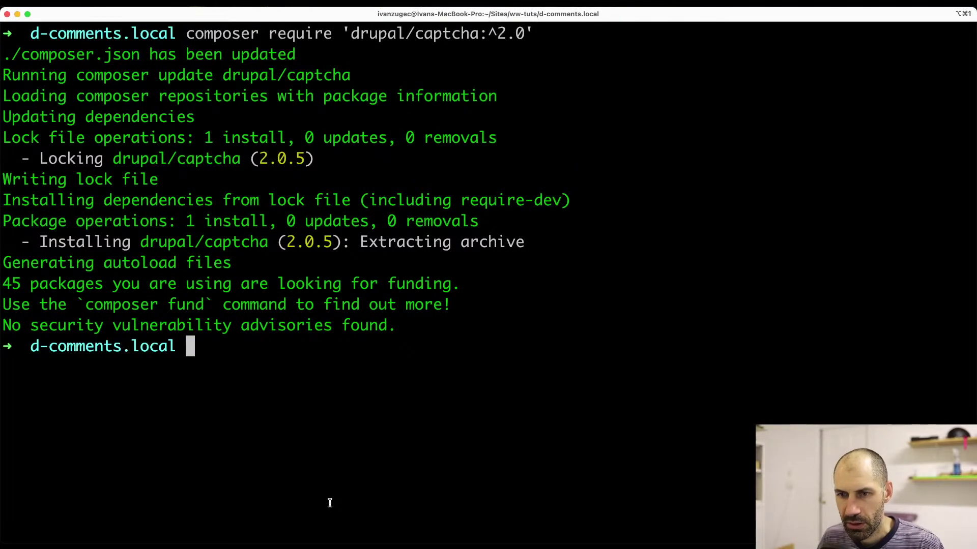
{"action": "type", "text": "c"}
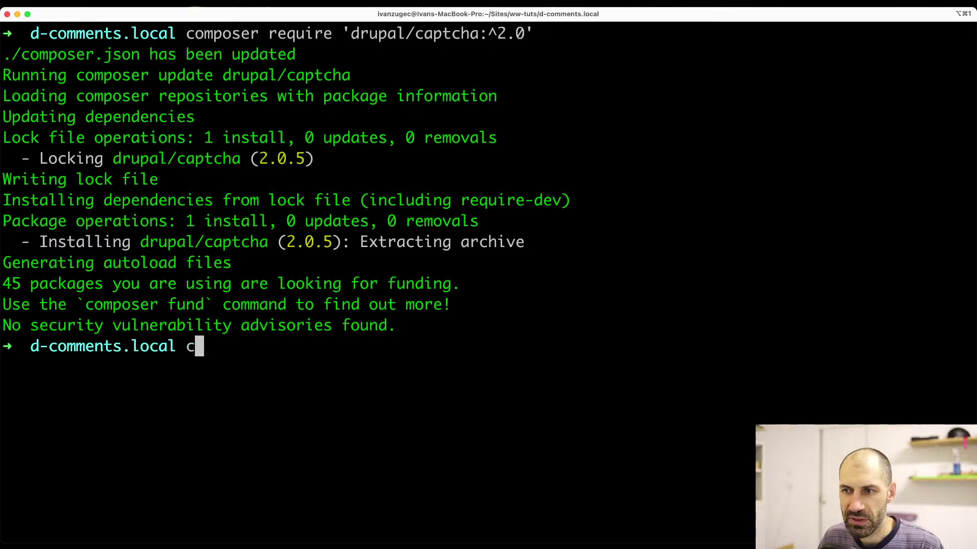
{"action": "type", "text": "lear"}
{"action": "key", "text": "Return"}
{"action": "key", "text": "super+v"}
{"action": "key", "text": "Return"}
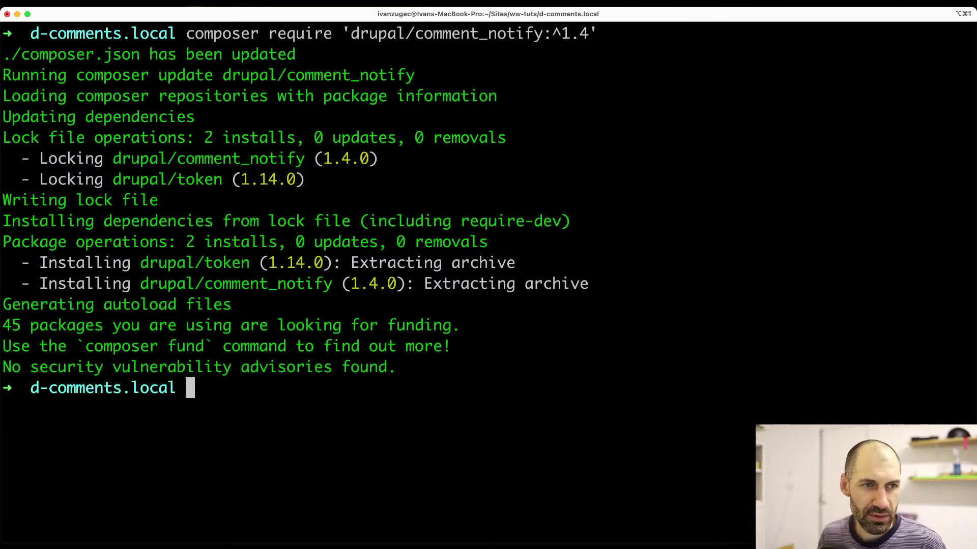
{"action": "key", "text": "super+Tab"}
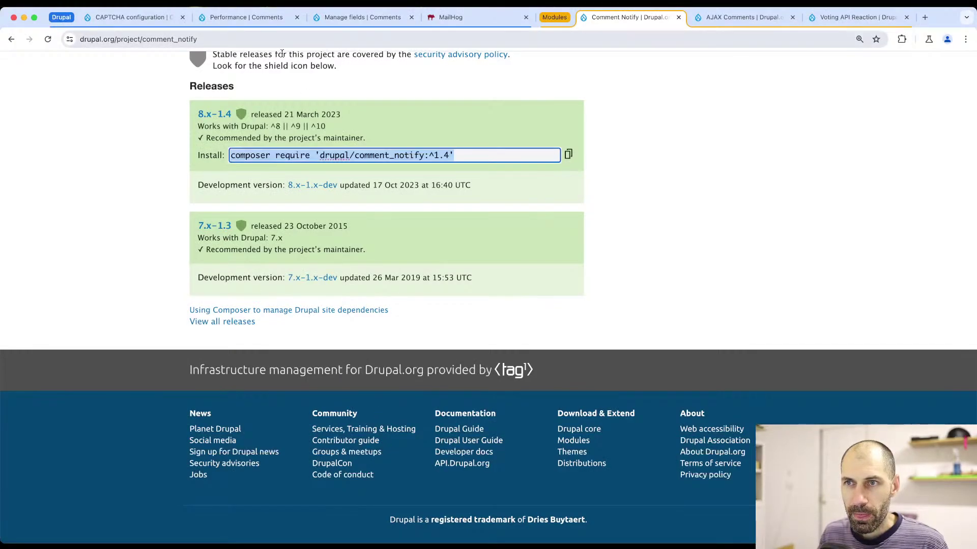
{"action": "left_click", "coordinate": [411, 17]}
- Close the spare tabs and filter the Extend module list by 'comment'
{"action": "left_click", "coordinate": [296, 17]}
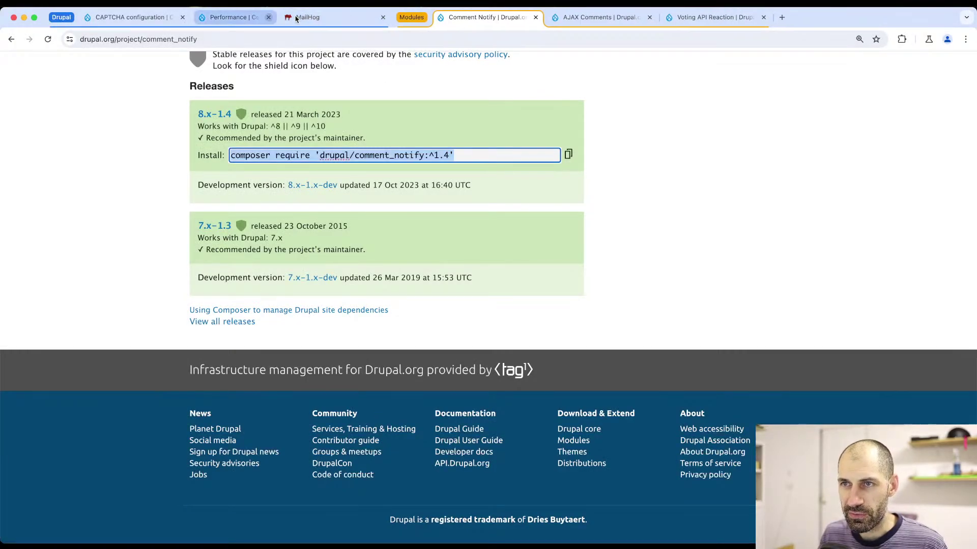
{"action": "left_click", "coordinate": [113, 23]}
{"action": "left_click", "coordinate": [204, 84]}
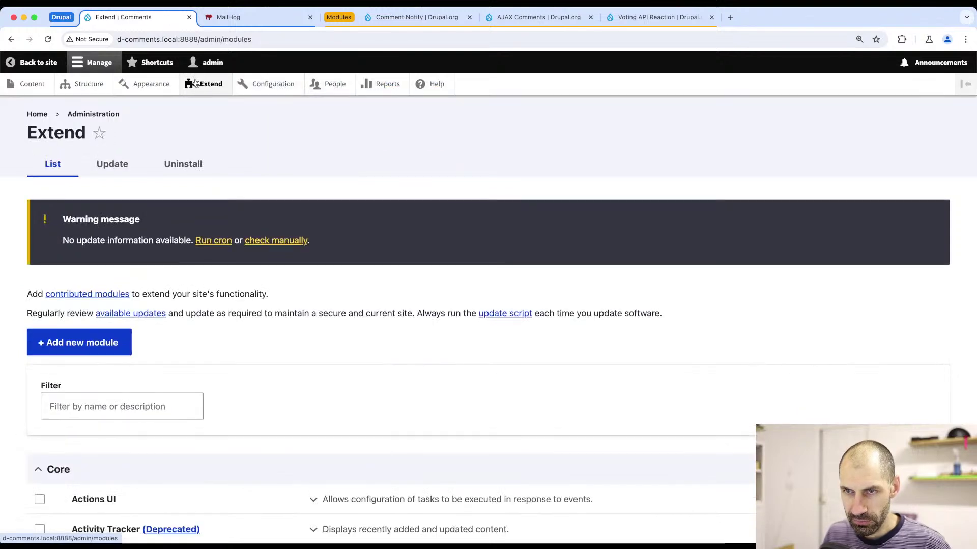
{"action": "left_click", "coordinate": [133, 411]}
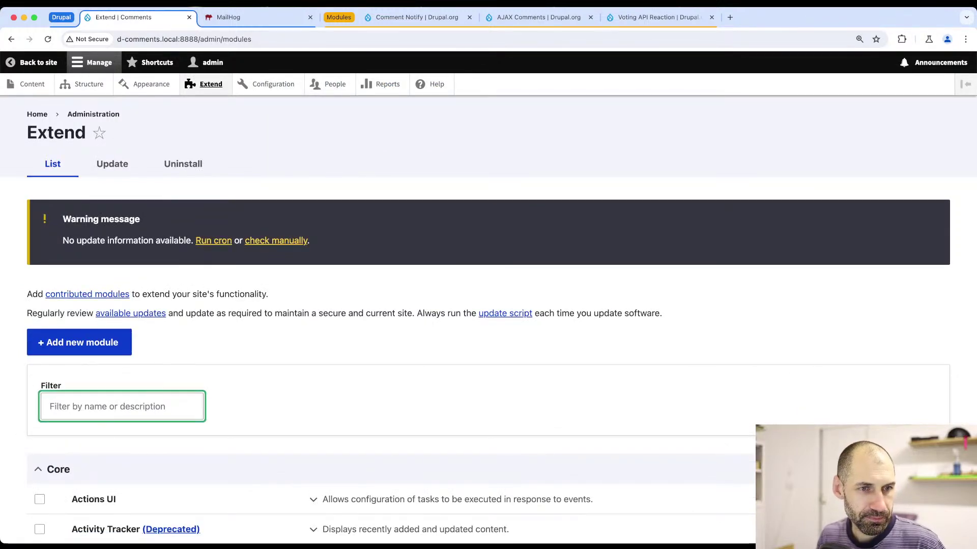
{"action": "left_click", "coordinate": [171, 410]}
{"action": "scroll", "coordinate": [171, 407], "scroll_direction": "down", "scroll_amount": 1}
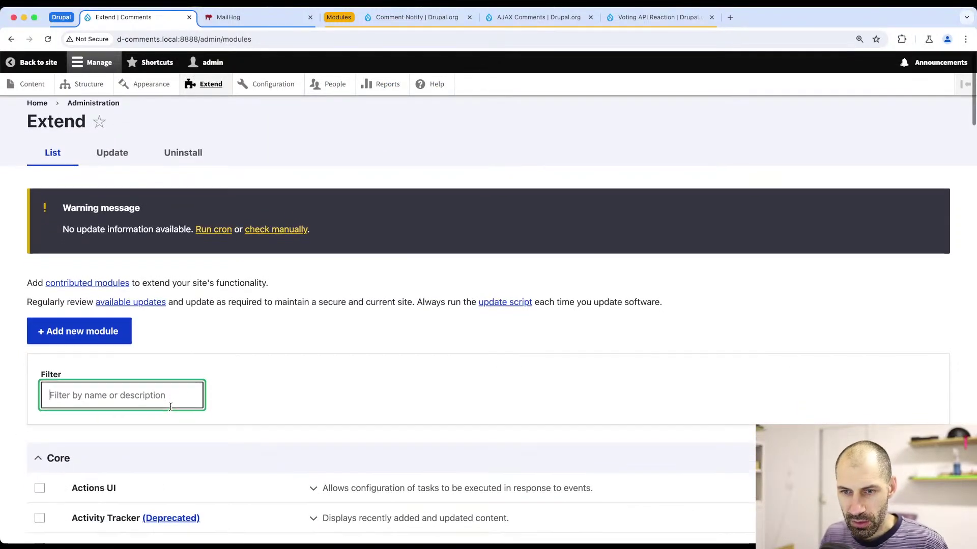
{"action": "type", "text": "comment"}
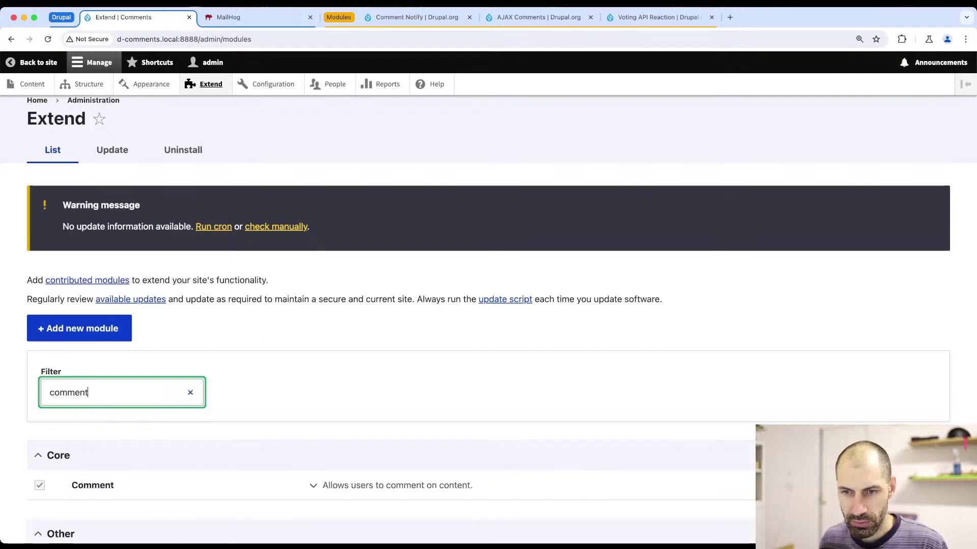
{"action": "scroll", "coordinate": [171, 412], "scroll_direction": "down", "scroll_amount": 5}
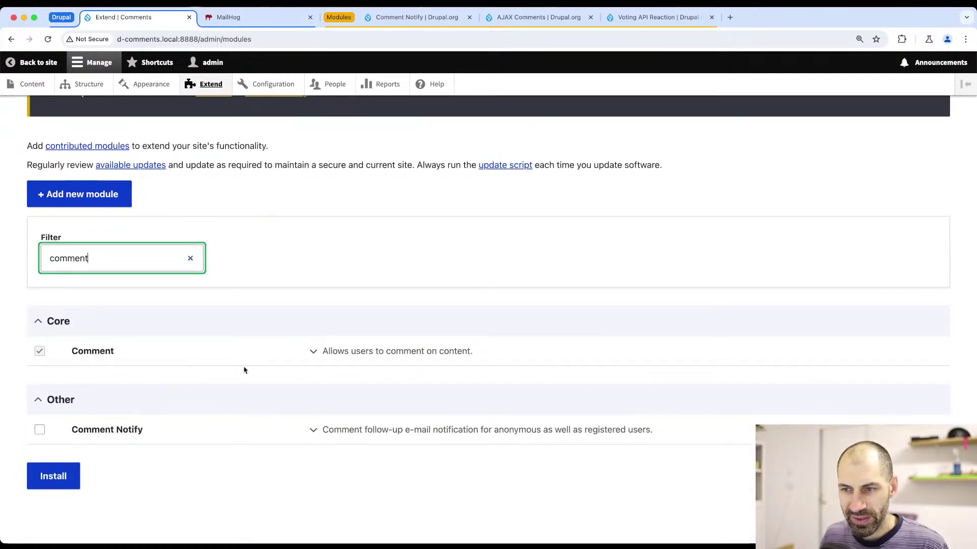
- Install Comment Notify and confirm enabling the required Token module along with it
{"action": "left_click", "coordinate": [39, 430]}
{"action": "left_click", "coordinate": [60, 478]}
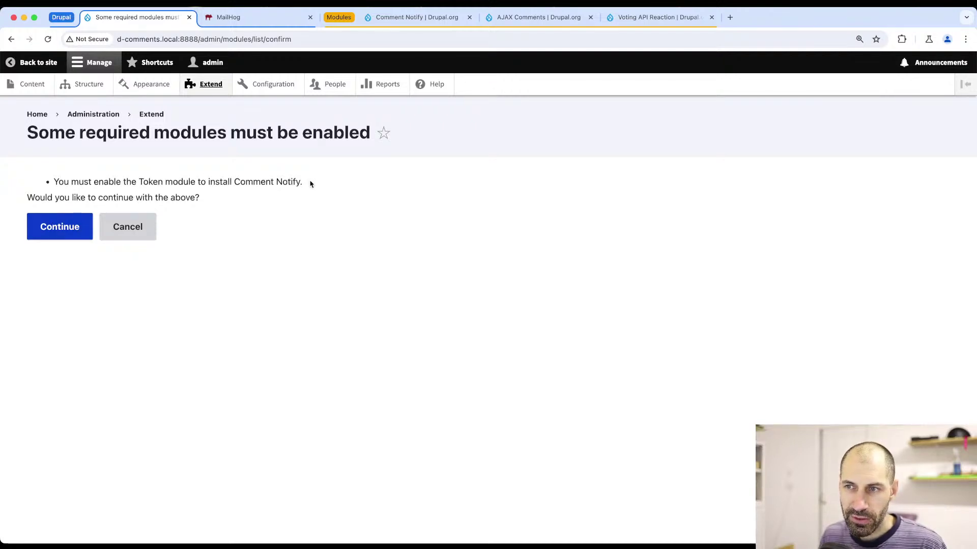
{"action": "left_click_drag", "start_coordinate": [312, 184], "coordinate": [140, 182]}
{"action": "left_click", "coordinate": [141, 184]}
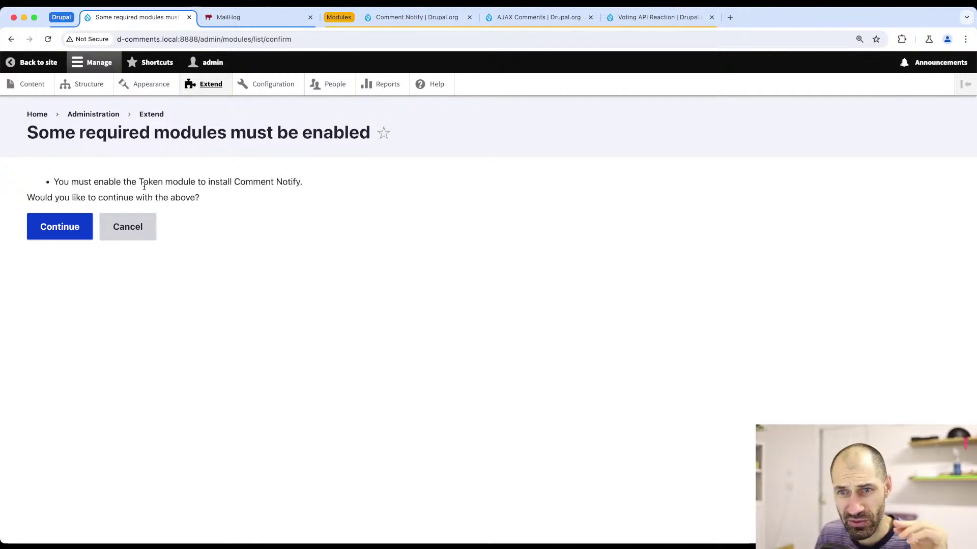
{"action": "left_click", "coordinate": [78, 224]}
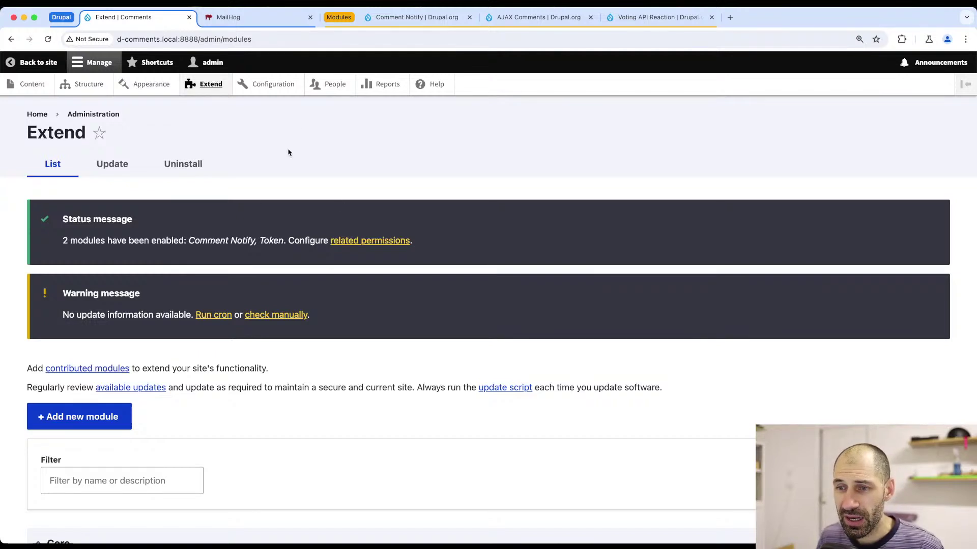
{"action": "left_click", "coordinate": [264, 84]}
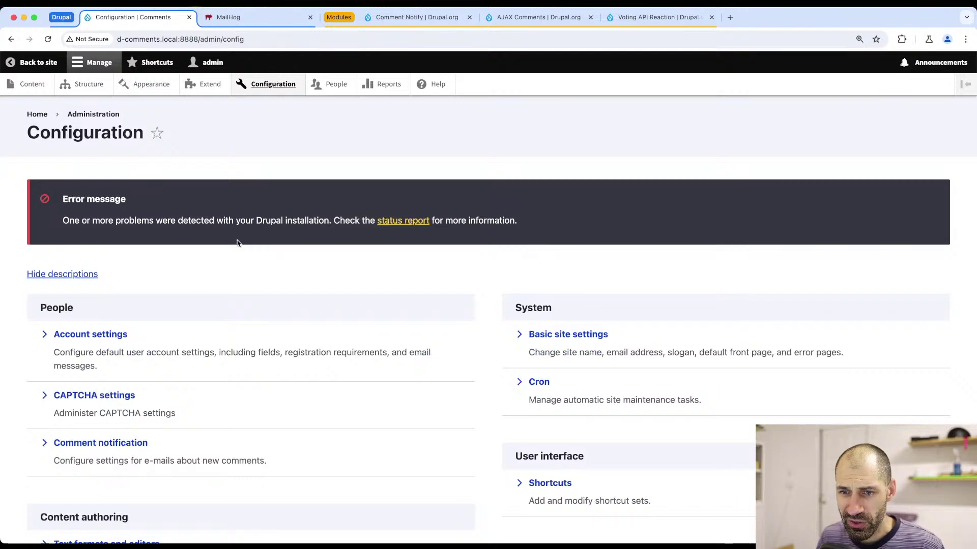
- Open Comment notification settings and review the subscription modes and default notification state options
{"action": "scroll", "coordinate": [242, 242], "scroll_direction": "down", "scroll_amount": 5}
{"action": "left_click", "coordinate": [100, 309]}
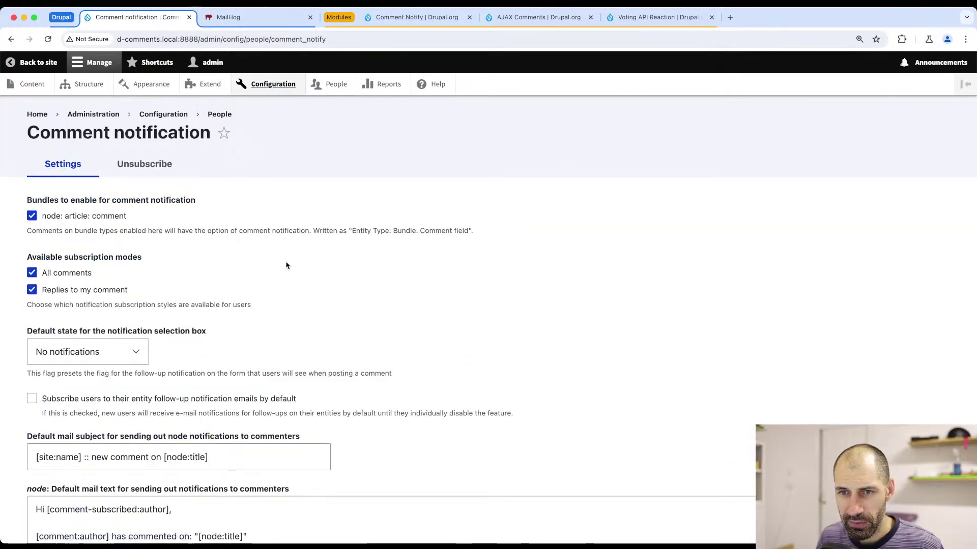
{"action": "scroll", "coordinate": [286, 266], "scroll_direction": "down", "scroll_amount": 4}
{"action": "scroll", "coordinate": [278, 206], "scroll_direction": "up", "scroll_amount": 4}
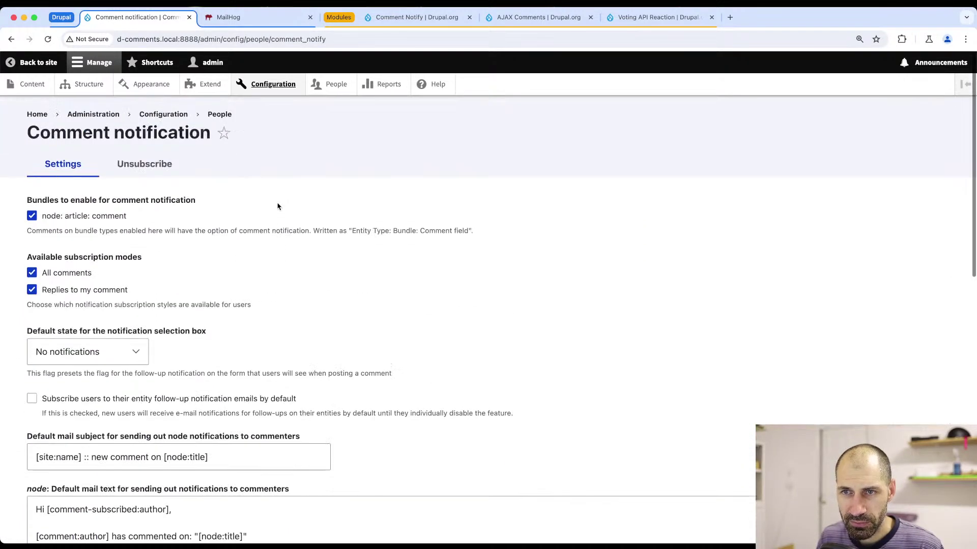
{"action": "scroll", "coordinate": [264, 219], "scroll_direction": "down", "scroll_amount": 2}
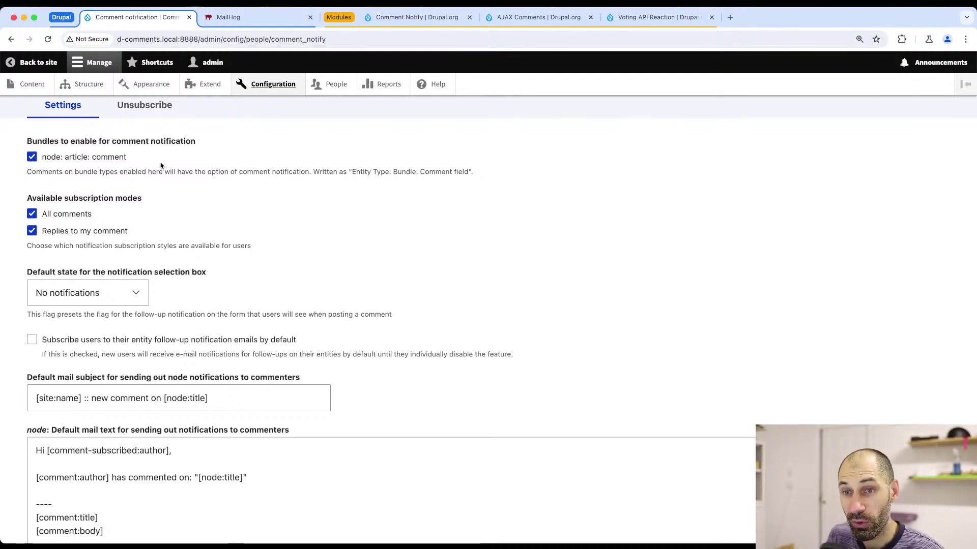
{"action": "scroll", "coordinate": [159, 163], "scroll_direction": "down", "scroll_amount": 3}
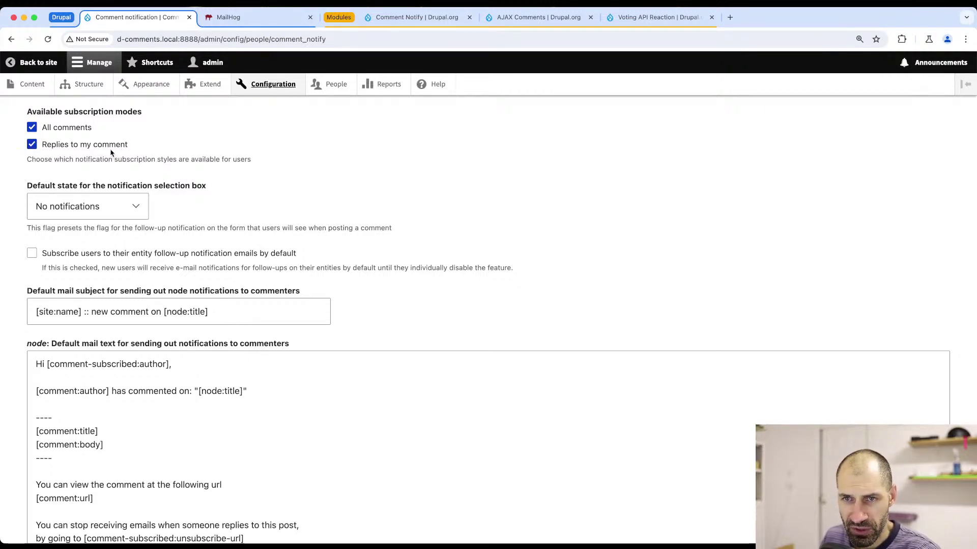
{"action": "left_click", "coordinate": [73, 199]}
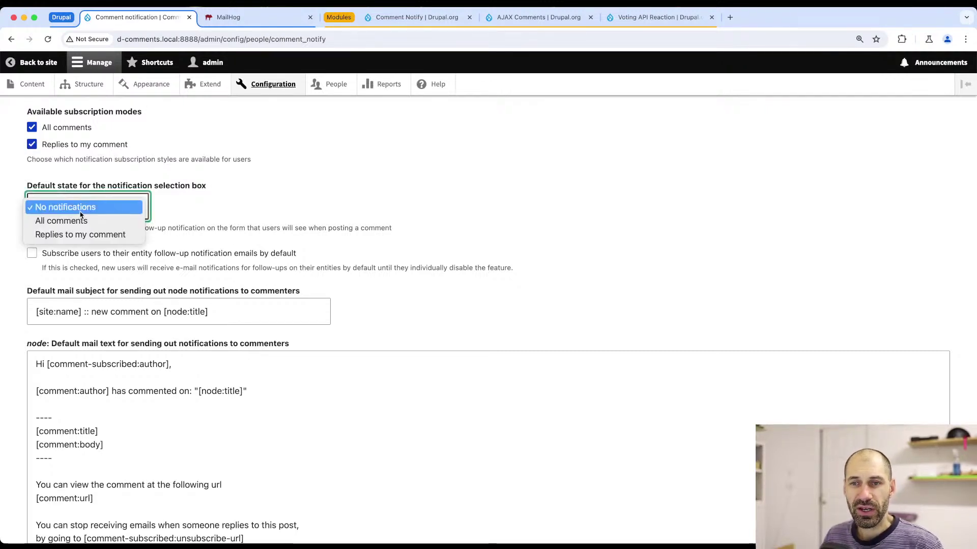
{"action": "left_click", "coordinate": [205, 205]}
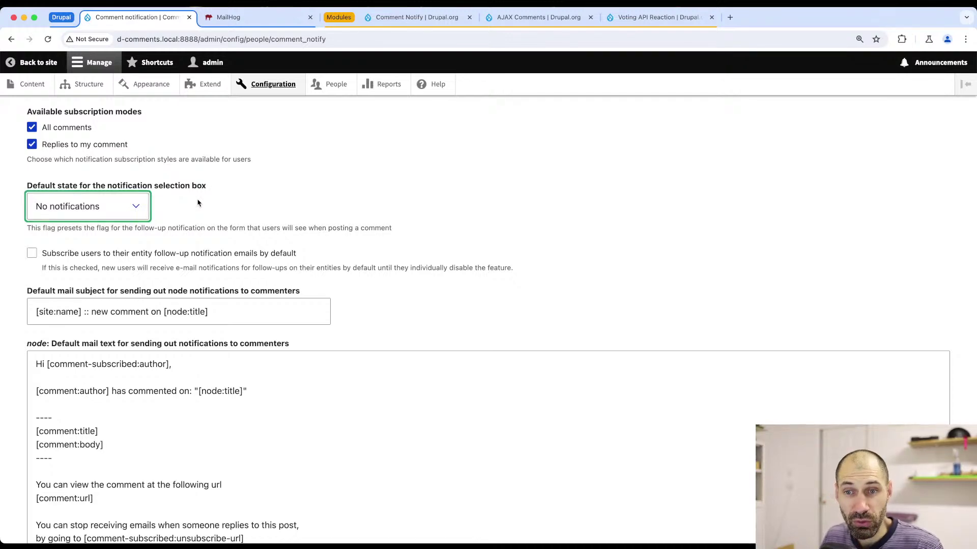
{"action": "scroll", "coordinate": [186, 202], "scroll_direction": "down", "scroll_amount": 5}
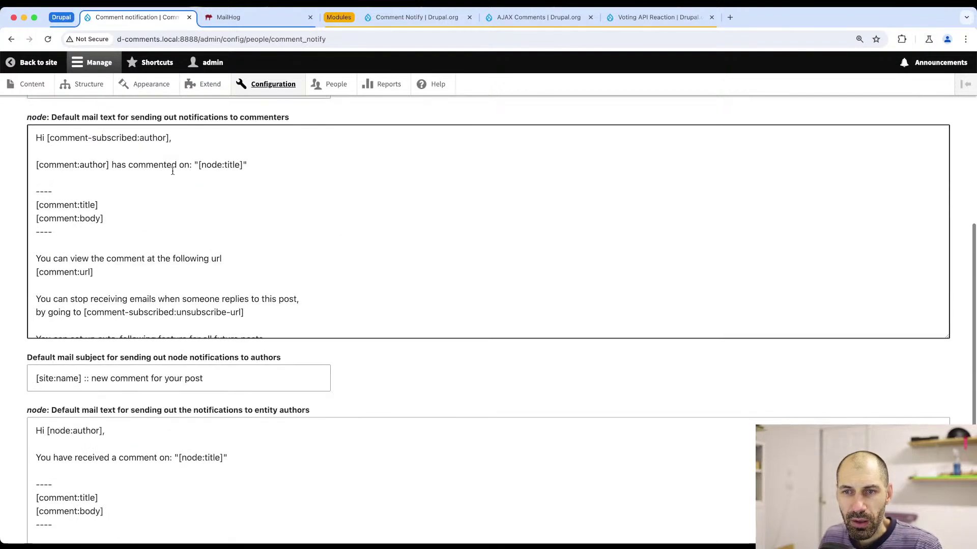
{"action": "scroll", "coordinate": [254, 178], "scroll_direction": "up", "scroll_amount": 2}
- Read through the notification mail templates, noting the unsubscribe-url token
{"action": "left_click_drag", "start_coordinate": [261, 177], "coordinate": [55, 174]}
{"action": "left_click", "coordinate": [157, 292]}
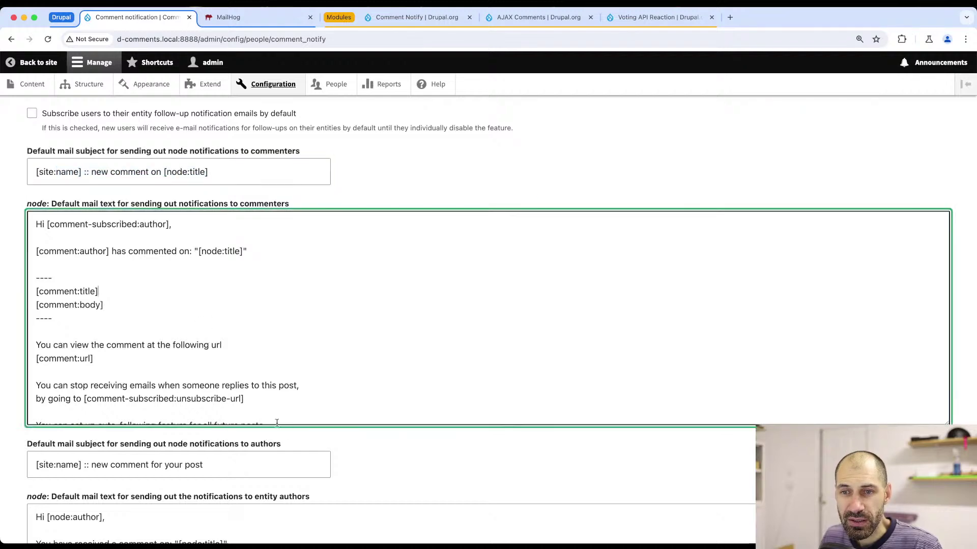
{"action": "scroll", "coordinate": [195, 307], "scroll_direction": "down", "scroll_amount": 1}
{"action": "scroll", "coordinate": [195, 307], "scroll_direction": "down", "scroll_amount": 2}
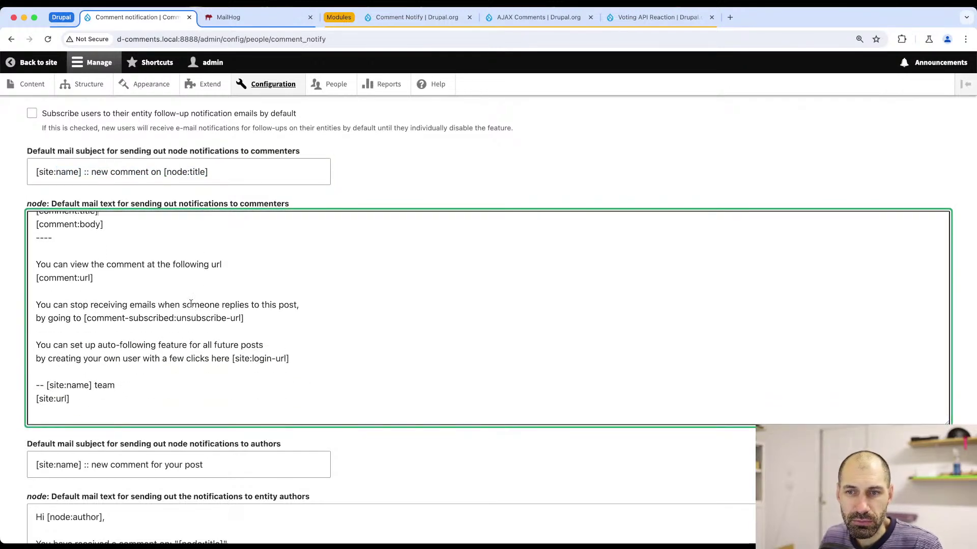
{"action": "scroll", "coordinate": [191, 305], "scroll_direction": "down", "scroll_amount": 3}
{"action": "scroll", "coordinate": [169, 289], "scroll_direction": "down", "scroll_amount": 3}
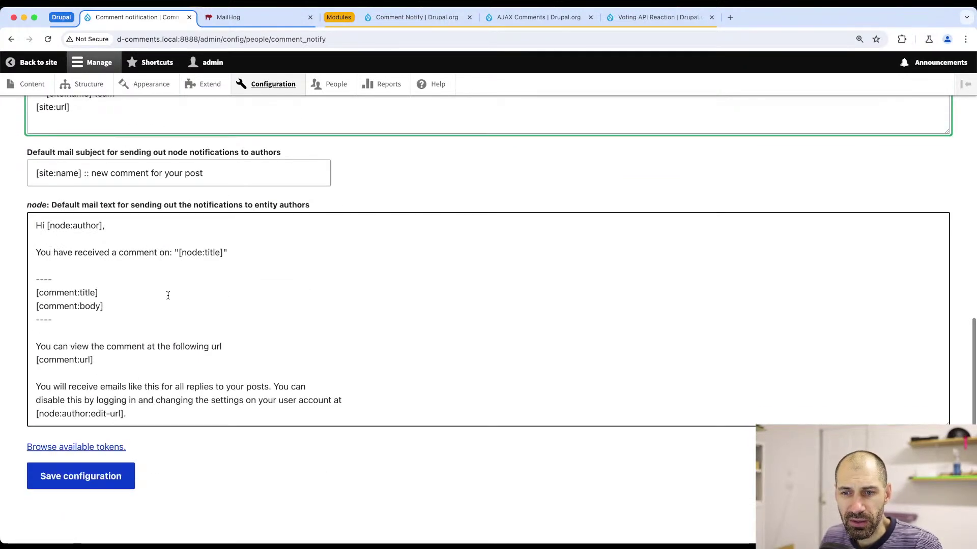
{"action": "scroll", "coordinate": [80, 339], "scroll_direction": "down", "scroll_amount": 2}
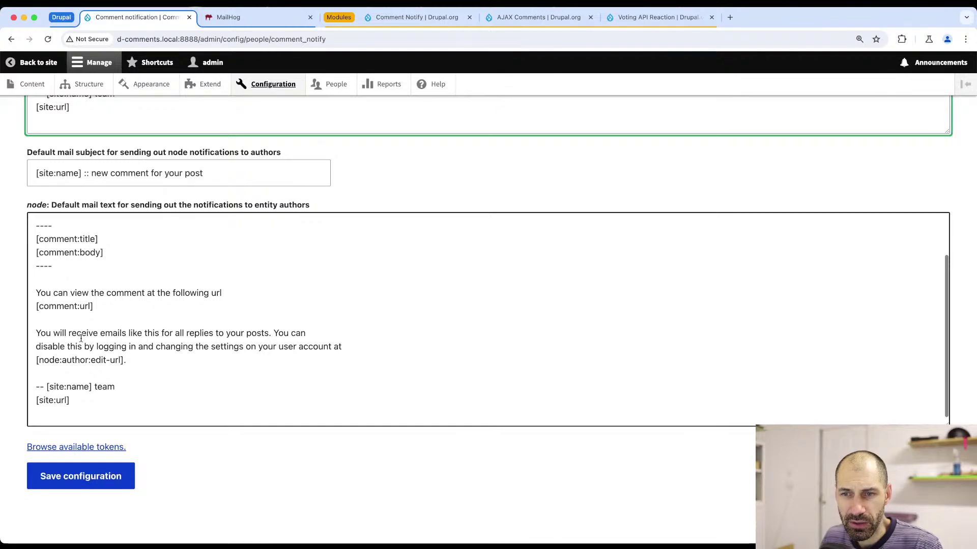
{"action": "scroll", "coordinate": [82, 336], "scroll_direction": "up", "scroll_amount": 2}
{"action": "scroll", "coordinate": [95, 304], "scroll_direction": "up", "scroll_amount": 4}
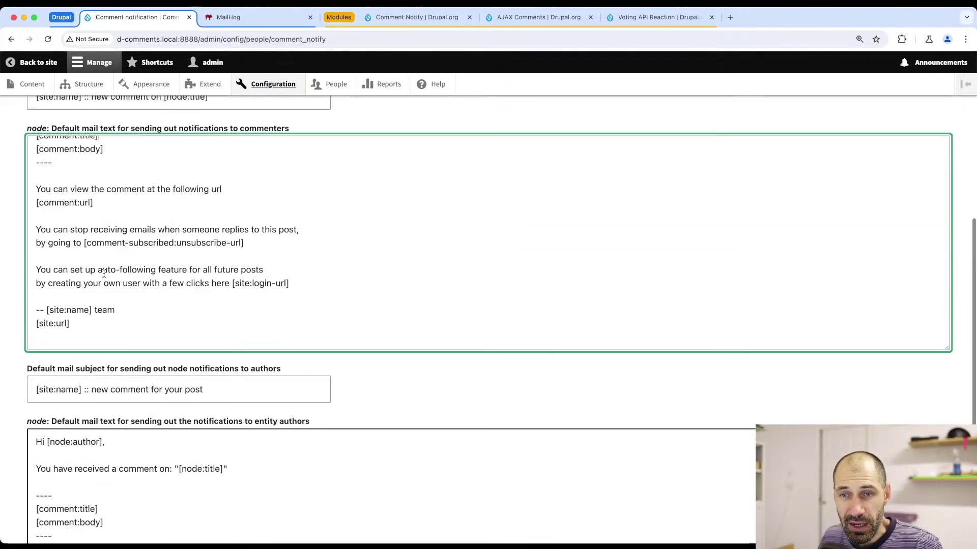
{"action": "left_click_drag", "start_coordinate": [277, 241], "coordinate": [177, 246]}
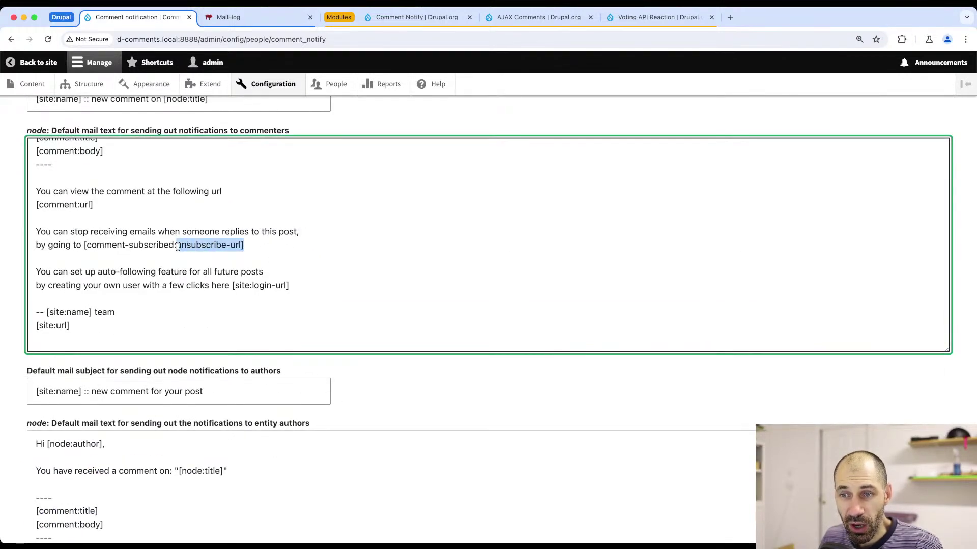
{"action": "left_click", "coordinate": [181, 248]}
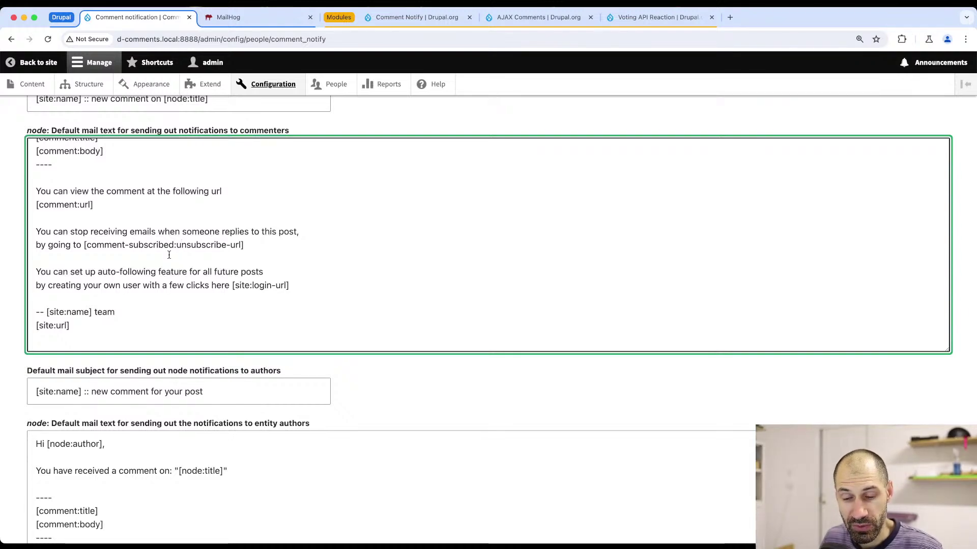
{"action": "scroll", "coordinate": [169, 254], "scroll_direction": "up", "scroll_amount": 10}
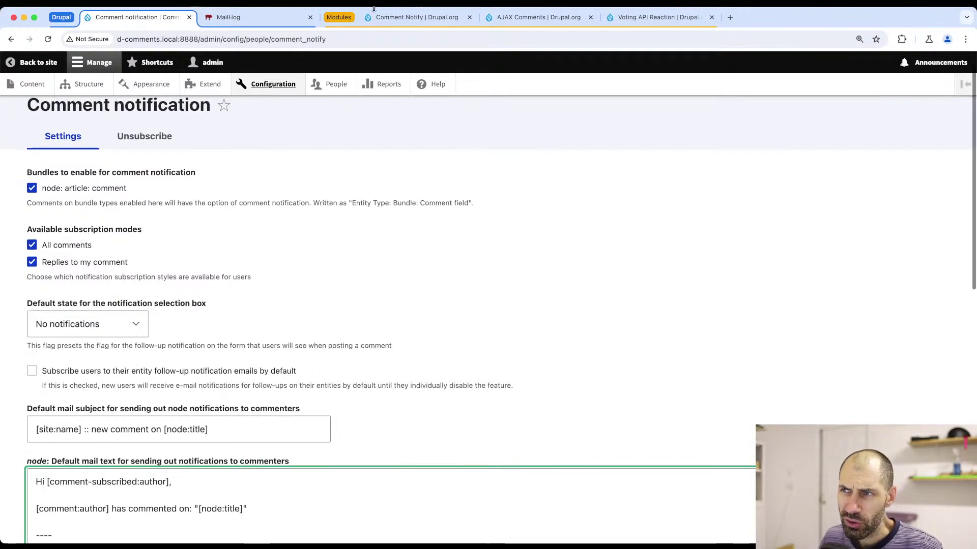
{"action": "left_click", "coordinate": [375, 12]}
- Scroll the Drupal.org Comment Notify project page up to its Features list
{"action": "scroll", "coordinate": [311, 179], "scroll_direction": "up", "scroll_amount": 10}
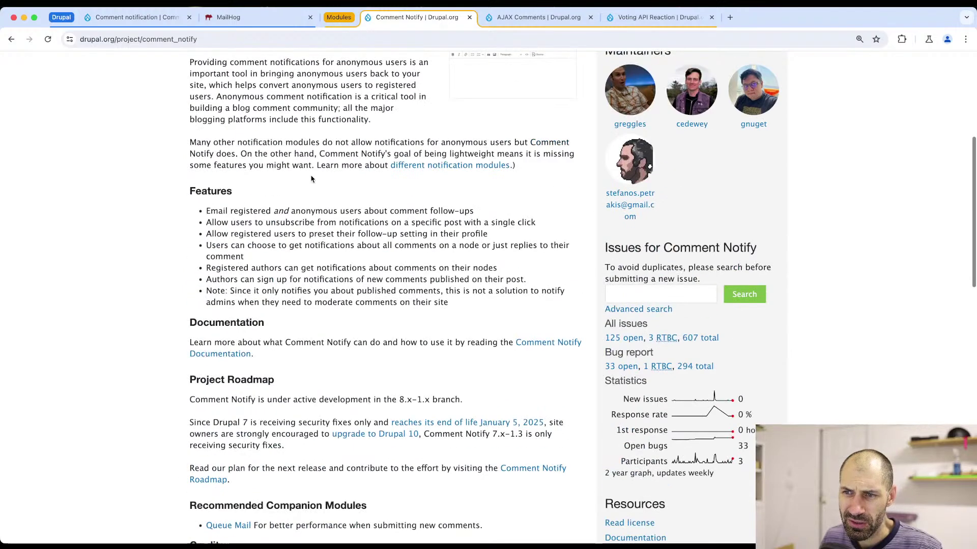
{"action": "scroll", "coordinate": [310, 178], "scroll_direction": "up", "scroll_amount": 3}
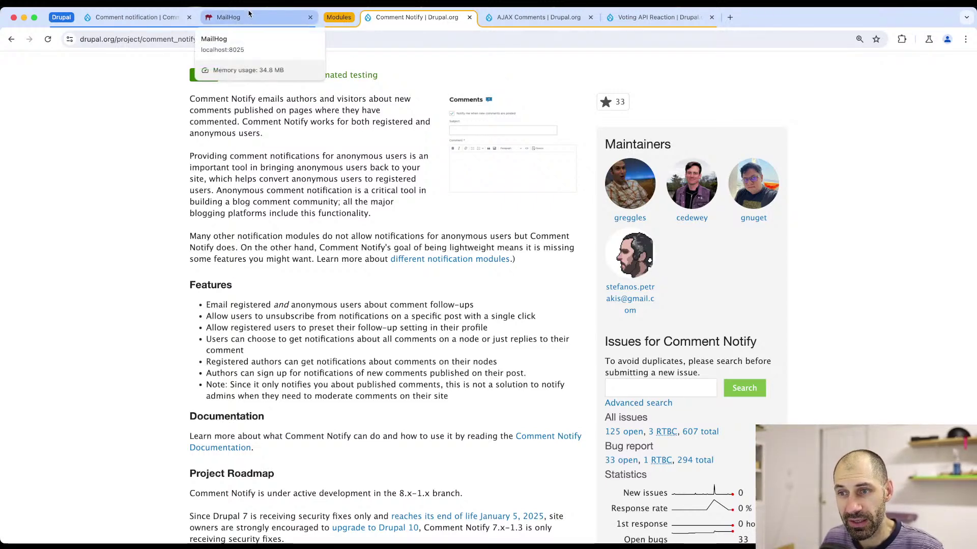
- Open the Comment notification Unsubscribe tab and select its 'Email to unsubscribe' field
{"action": "left_click", "coordinate": [148, 18]}
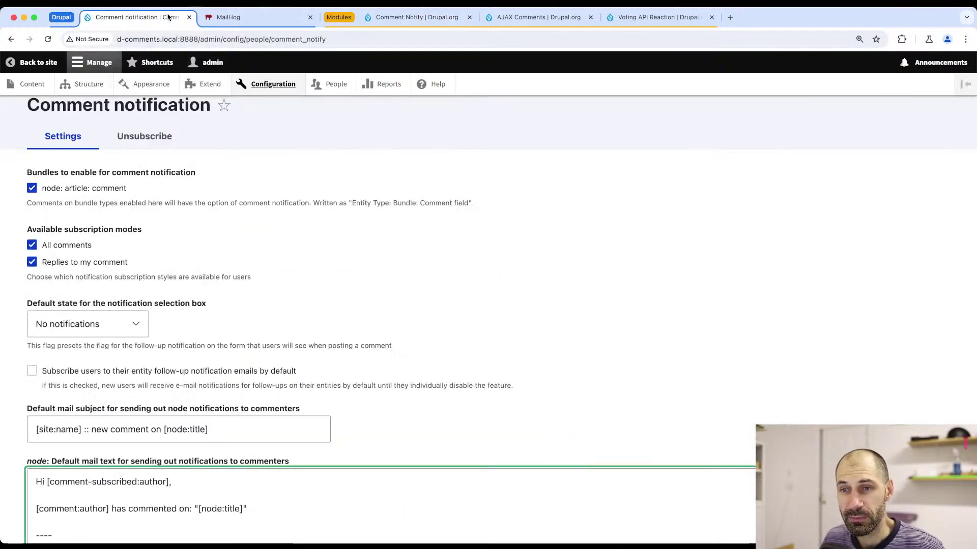
{"action": "left_click", "coordinate": [142, 163]}
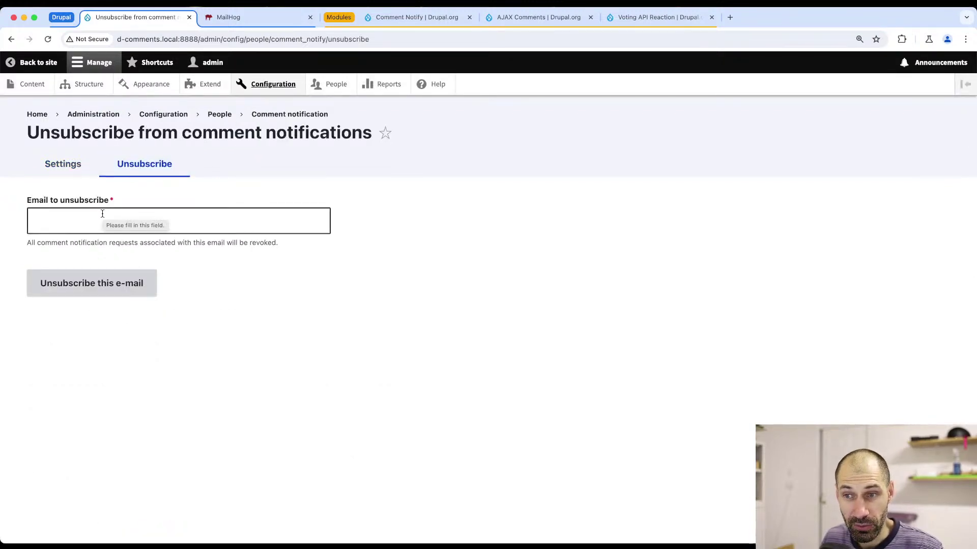
{"action": "left_click", "coordinate": [83, 219]}
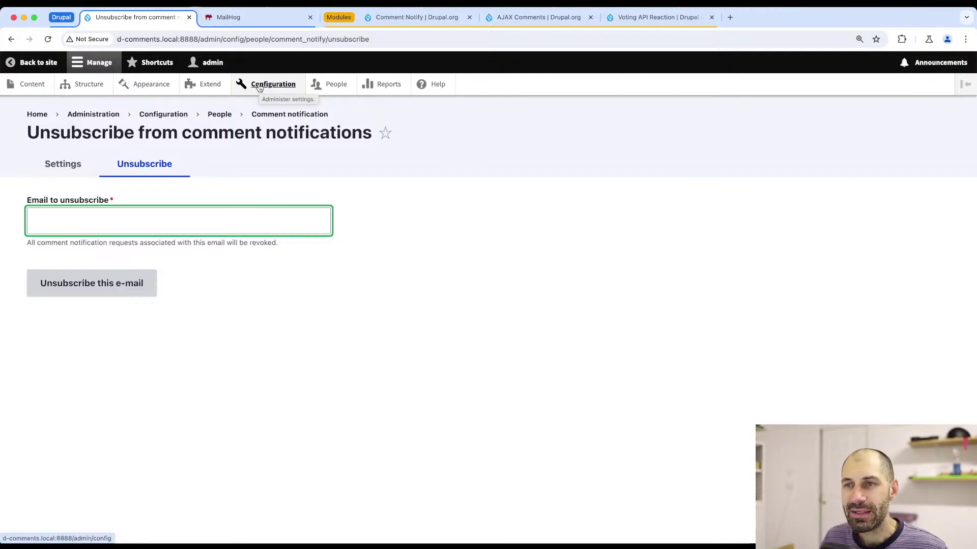
{"action": "left_click", "coordinate": [351, 90], "text": "super"}
- Go from People to the Permissions page and scroll down to the Comment Notify permissions
{"action": "left_click", "coordinate": [257, 18]}
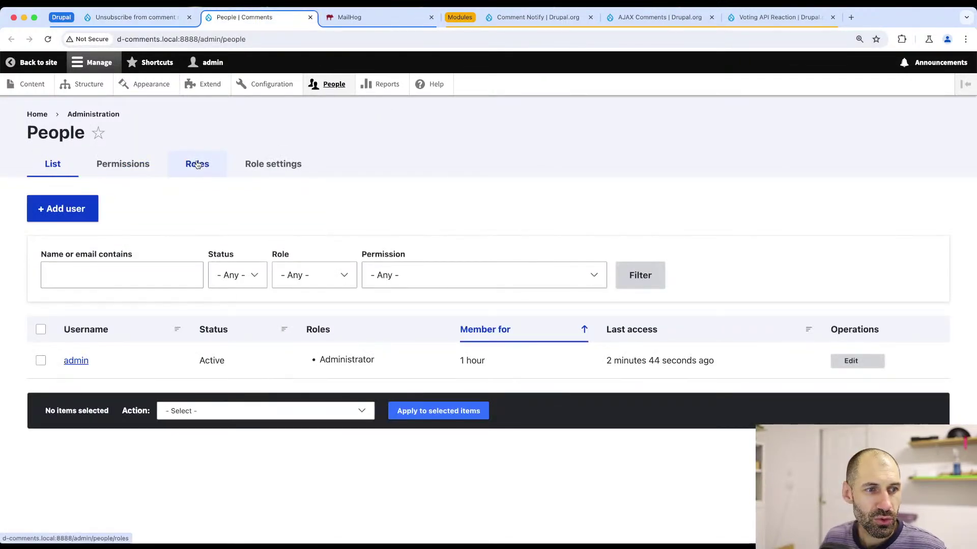
{"action": "left_click", "coordinate": [197, 164]}
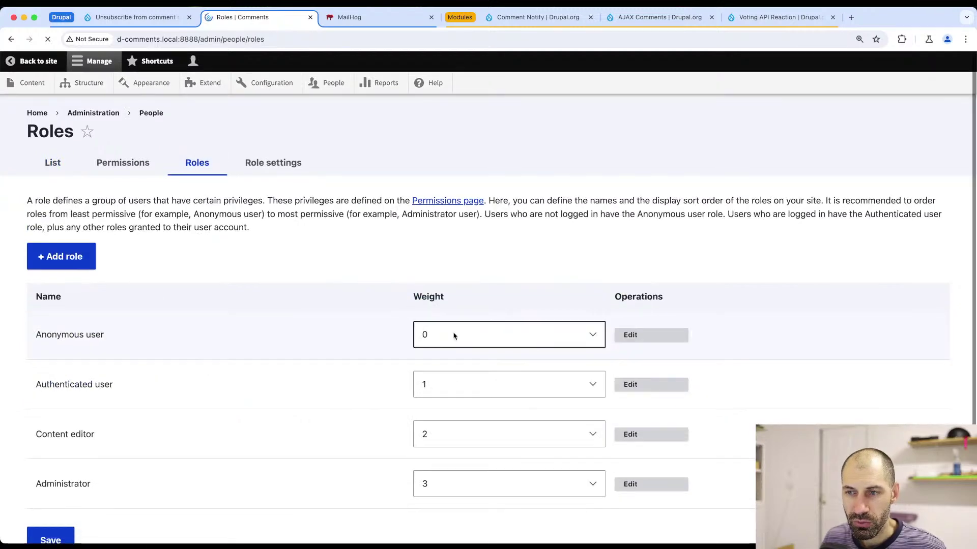
{"action": "scroll", "coordinate": [375, 338], "scroll_direction": "down", "scroll_amount": 1}
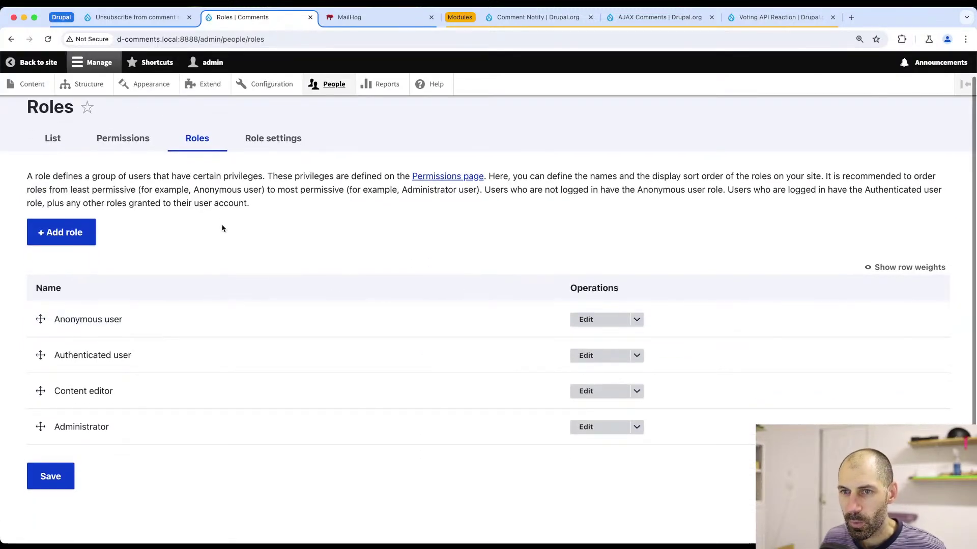
{"action": "left_click", "coordinate": [135, 144]}
{"action": "scroll", "coordinate": [608, 334], "scroll_direction": "down", "scroll_amount": 10}
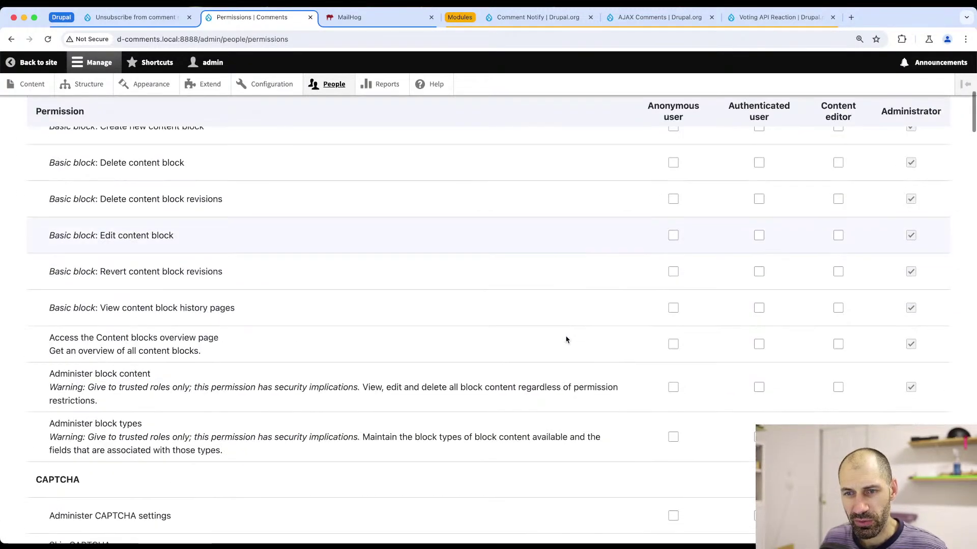
{"action": "scroll", "coordinate": [565, 339], "scroll_direction": "down", "scroll_amount": 10}
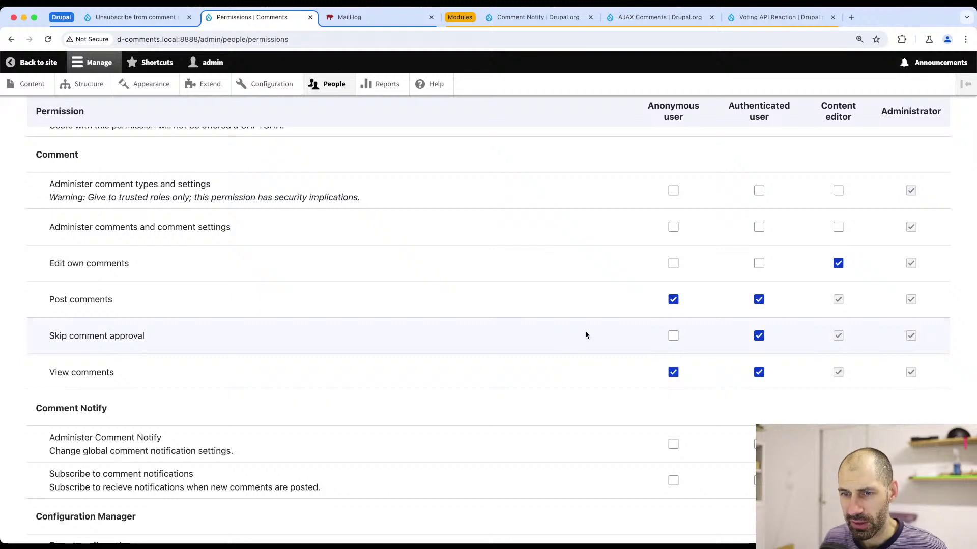
{"action": "scroll", "coordinate": [586, 340], "scroll_direction": "down", "scroll_amount": 2}
{"action": "scroll", "coordinate": [586, 339], "scroll_direction": "down", "scroll_amount": 3}
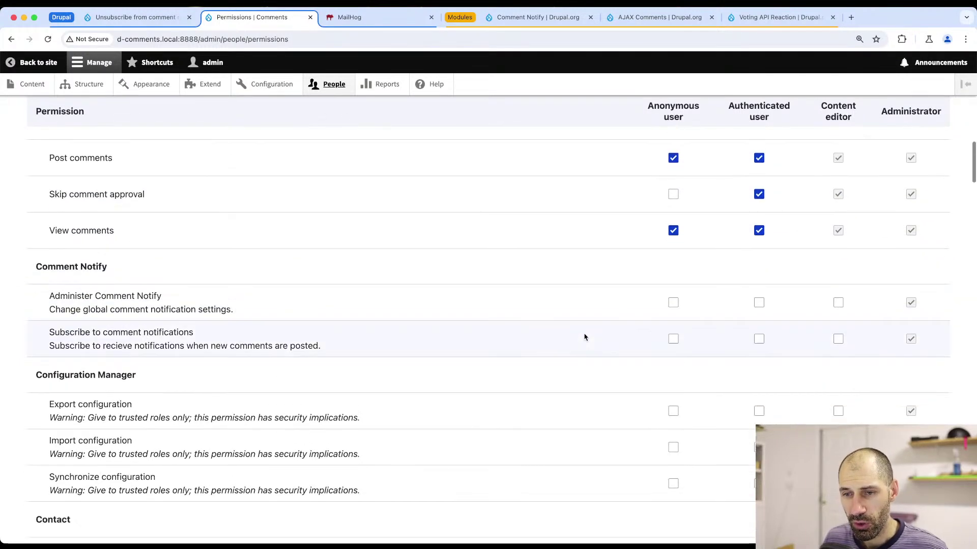
{"action": "scroll", "coordinate": [620, 294], "scroll_direction": "down", "scroll_amount": 3}
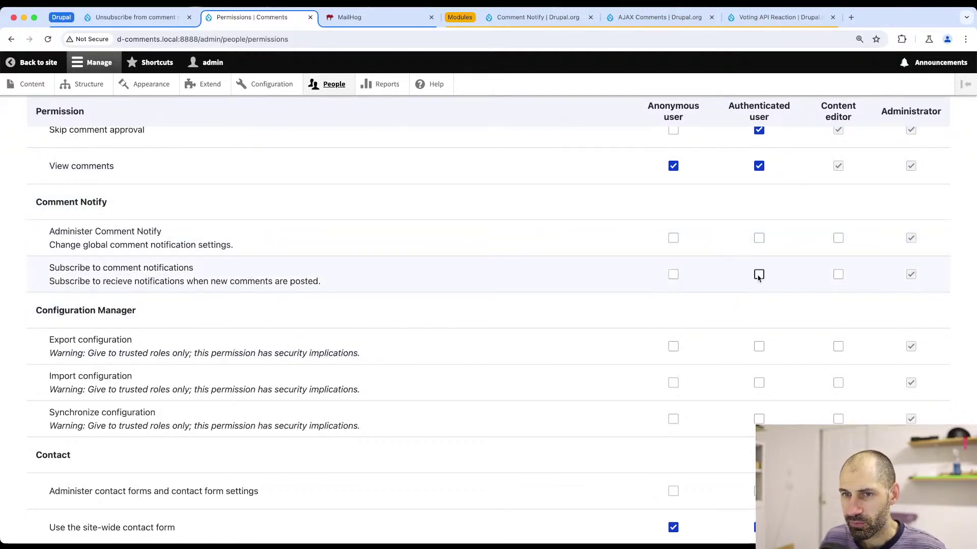
- Grant Authenticated user 'Subscribe to comment notifications', leave Anonymous unticked, and save the permissions
{"action": "left_click", "coordinate": [759, 275]}
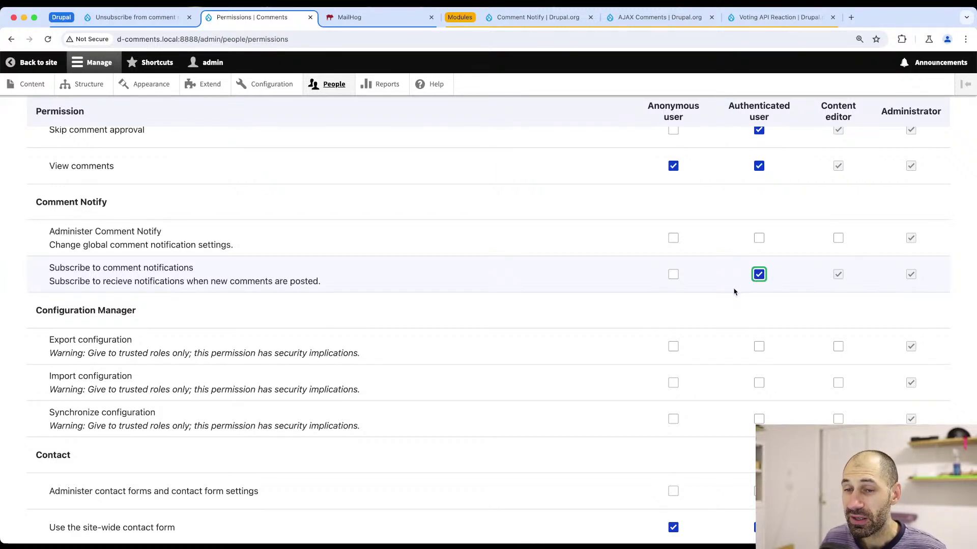
{"action": "left_click", "coordinate": [674, 276]}
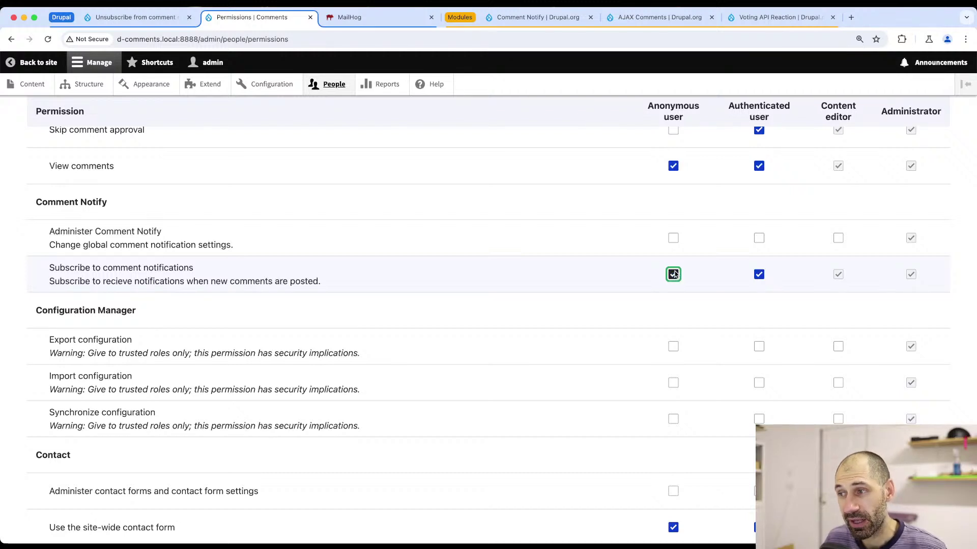
{"action": "left_click", "coordinate": [674, 275]}
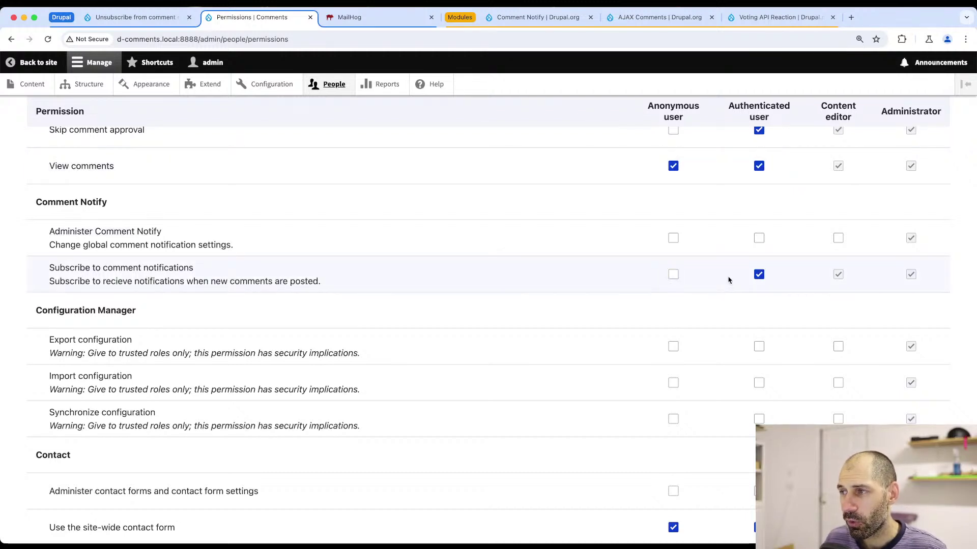
{"action": "scroll", "coordinate": [729, 279], "scroll_direction": "up", "scroll_amount": 3}
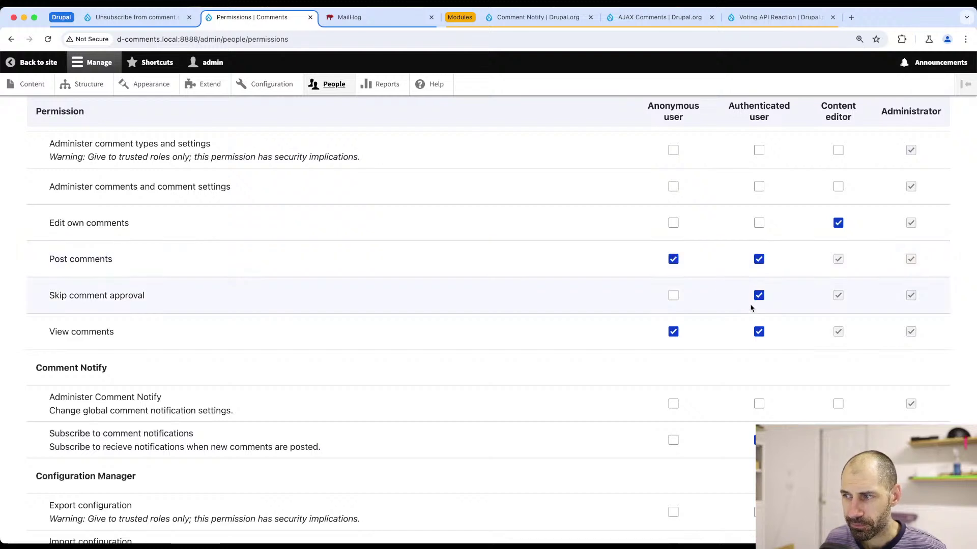
{"action": "scroll", "coordinate": [726, 414], "scroll_direction": "down", "scroll_amount": 1}
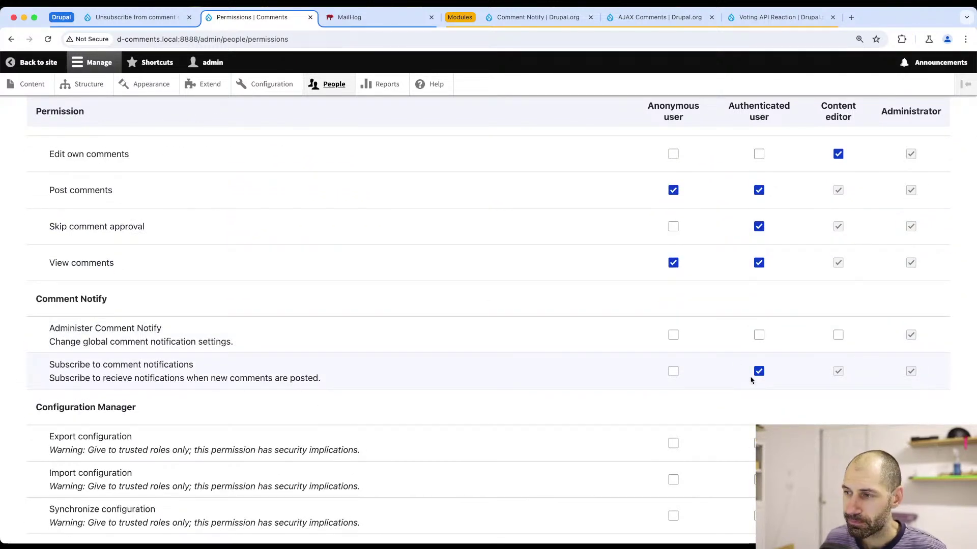
{"action": "scroll", "coordinate": [105, 373], "scroll_direction": "down", "scroll_amount": 2}
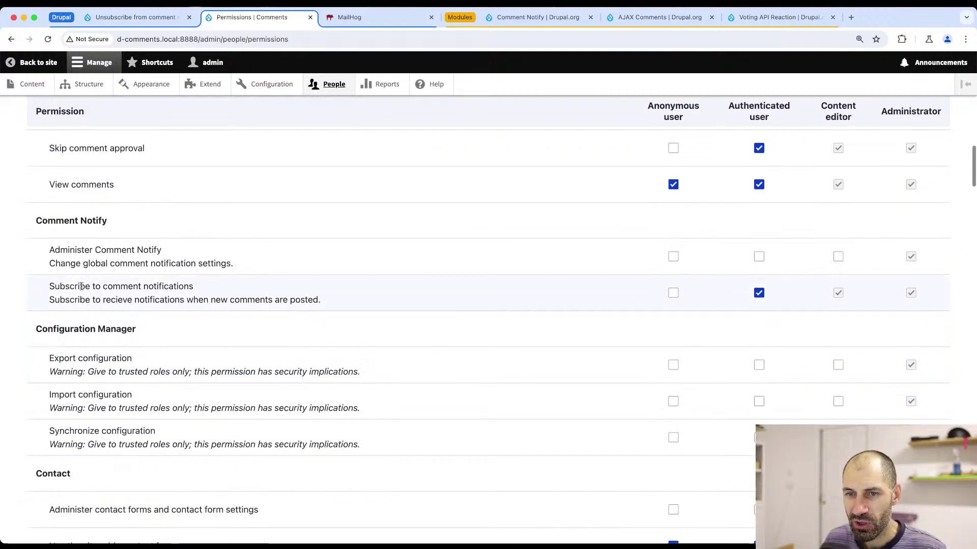
{"action": "scroll", "coordinate": [209, 282], "scroll_direction": "down", "scroll_amount": 1}
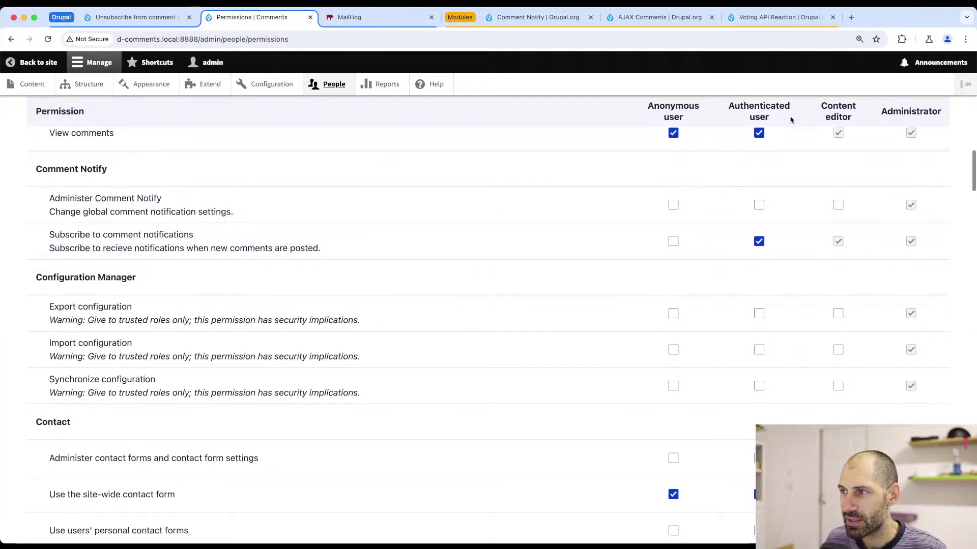
{"action": "scroll", "coordinate": [279, 399], "scroll_direction": "down", "scroll_amount": 20}
{"action": "scroll", "coordinate": [281, 441], "scroll_direction": "down", "scroll_amount": 10}
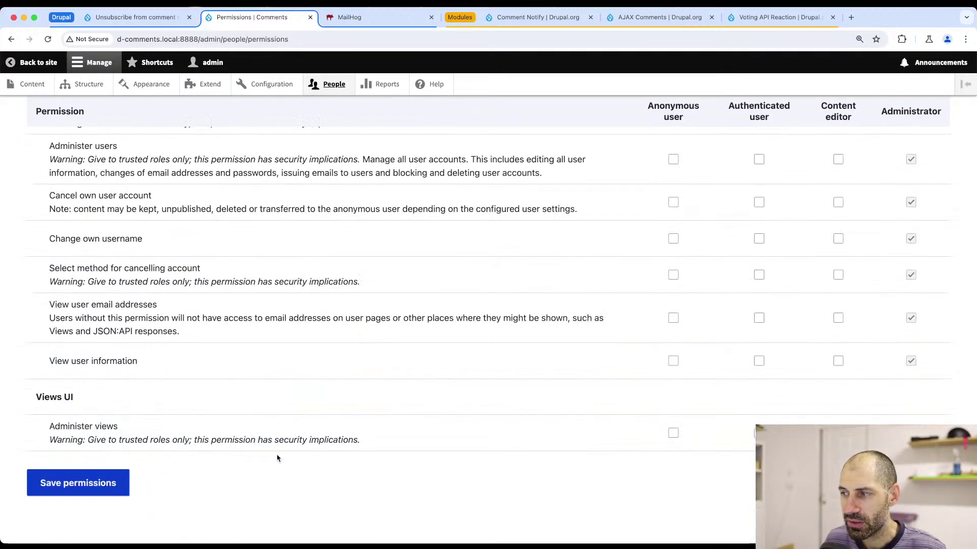
{"action": "left_click", "coordinate": [52, 481]}
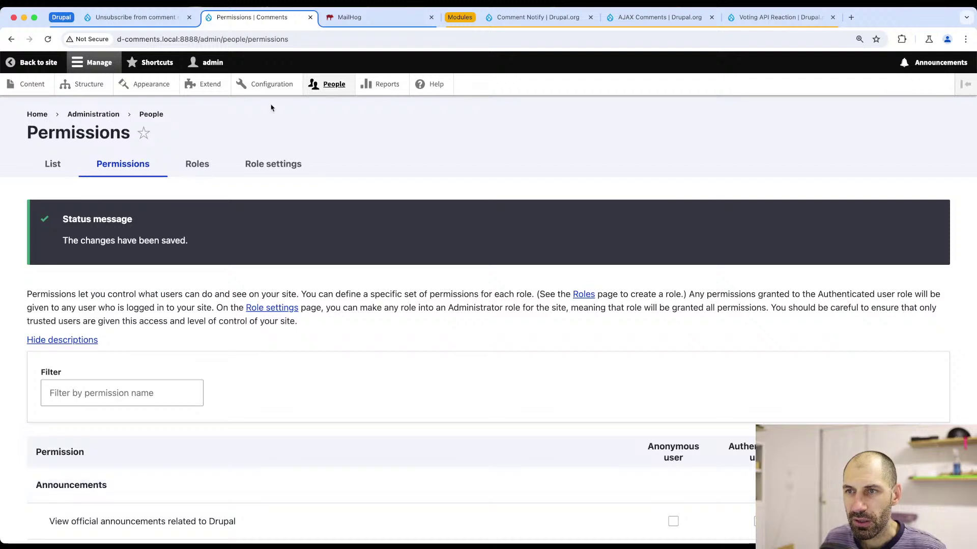
{"action": "left_click", "coordinate": [325, 85]}
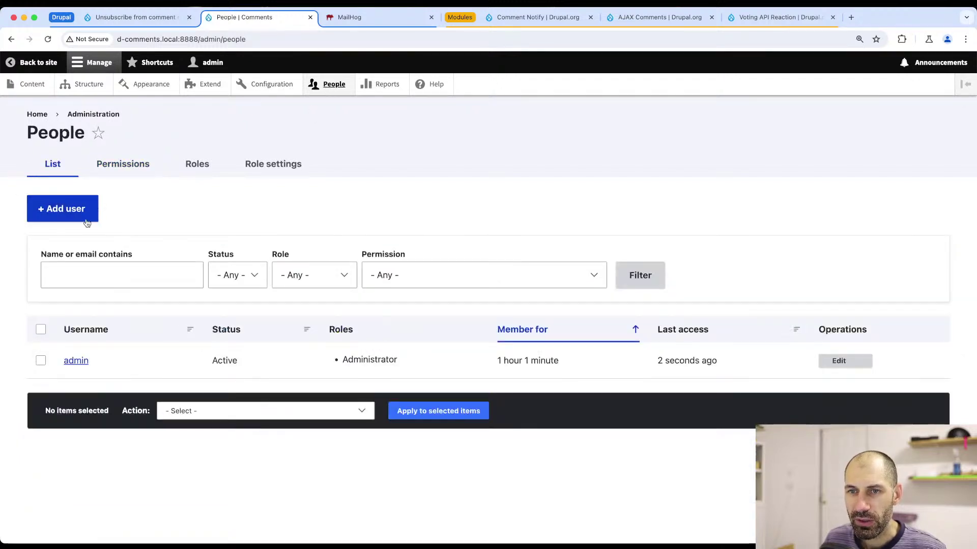
- Fill the Add user form with an e-mail address, username test_user and a confirmed password
{"action": "left_click", "coordinate": [84, 219]}
{"action": "left_click", "coordinate": [115, 229]}
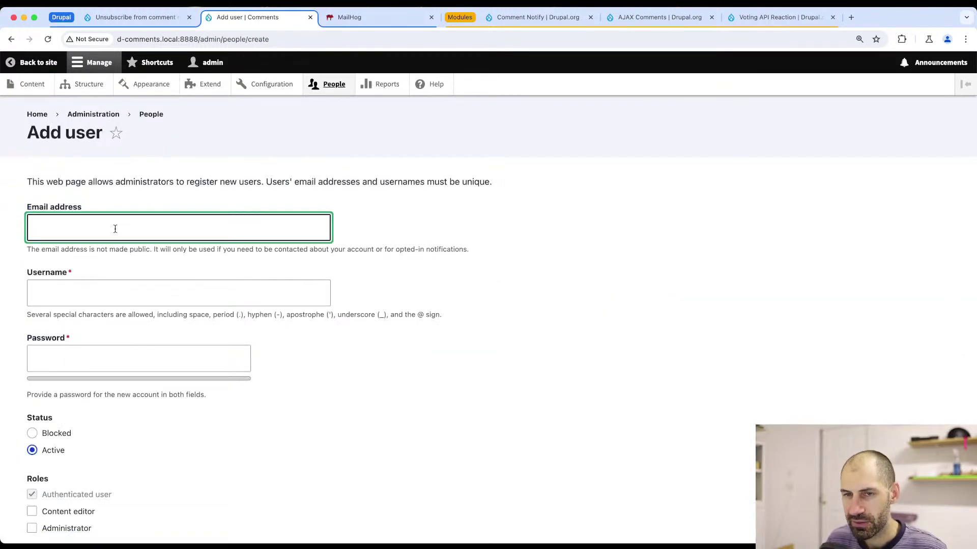
{"action": "type", "text": "test@test.com"}
{"action": "key", "text": "Tab"}
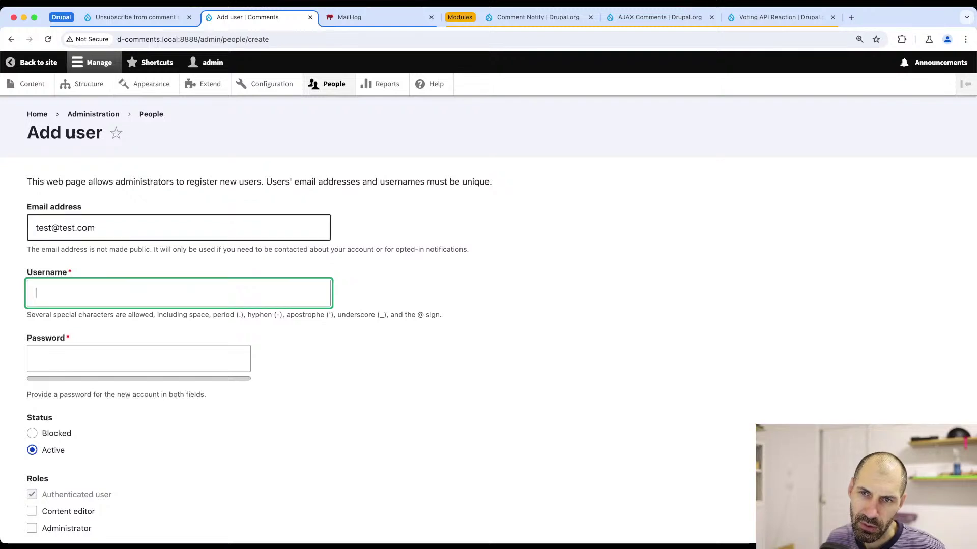
{"action": "type", "text": "test_user"}
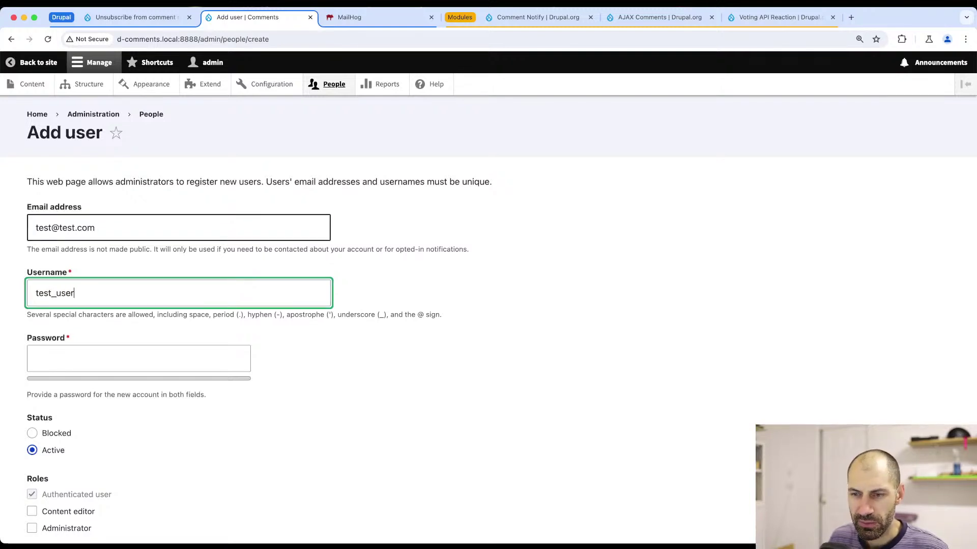
{"action": "key", "text": "super+a"}
{"action": "key", "text": "super+v"}
{"action": "key", "text": "Tab"}
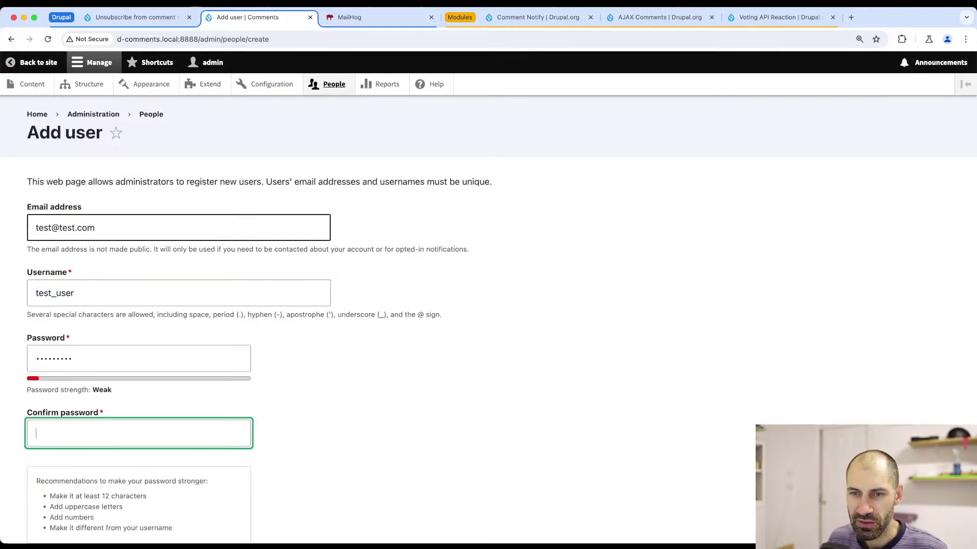
{"action": "key", "text": "super+v"}
- Submit the form to create the test_user account
{"action": "scroll", "coordinate": [189, 306], "scroll_direction": "down", "scroll_amount": 6}
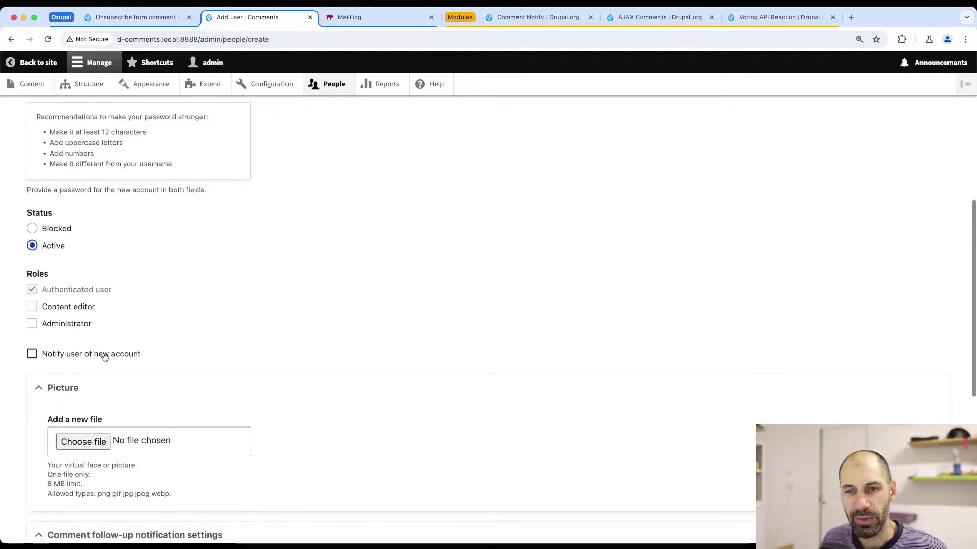
{"action": "scroll", "coordinate": [127, 323], "scroll_direction": "down", "scroll_amount": 6}
{"action": "scroll", "coordinate": [126, 323], "scroll_direction": "down", "scroll_amount": 1}
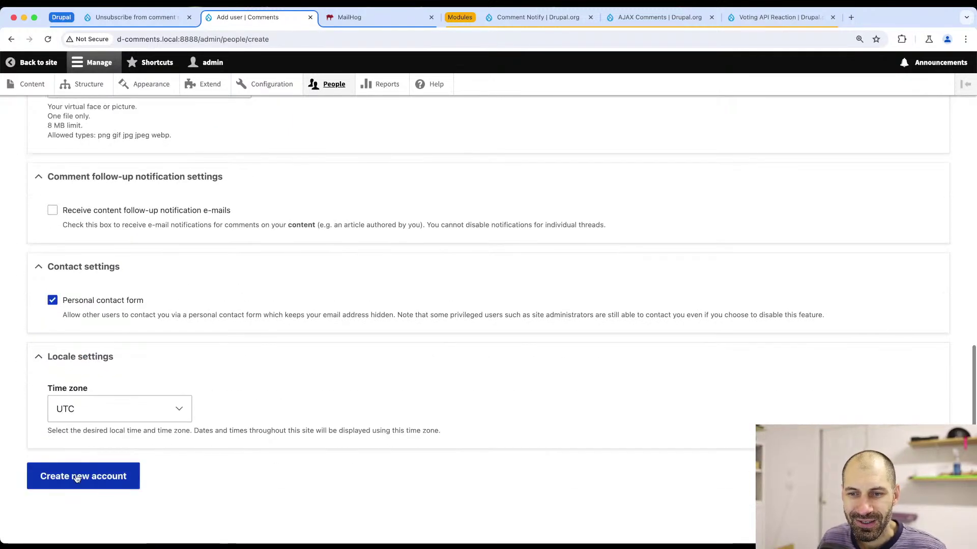
{"action": "left_click", "coordinate": [77, 484]}
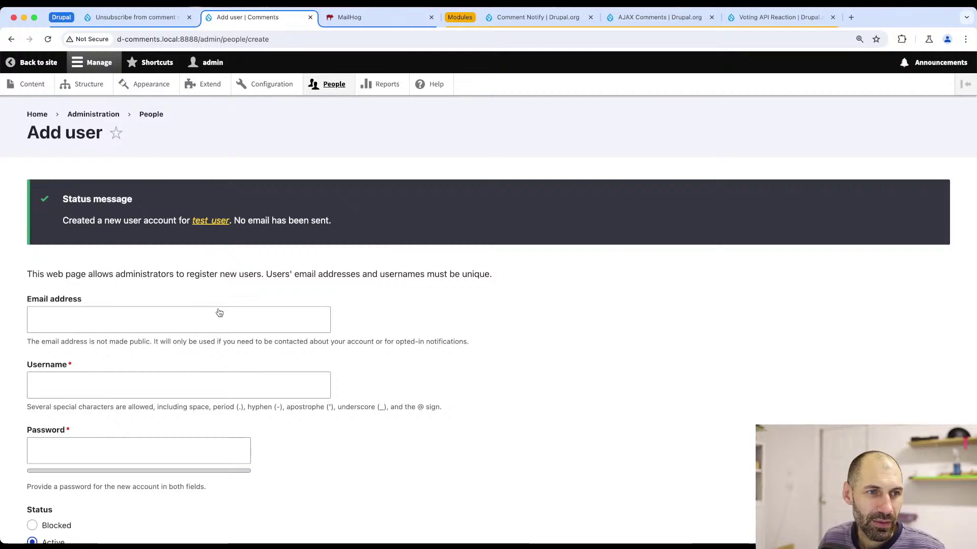
{"action": "key", "text": "super+Tab"}
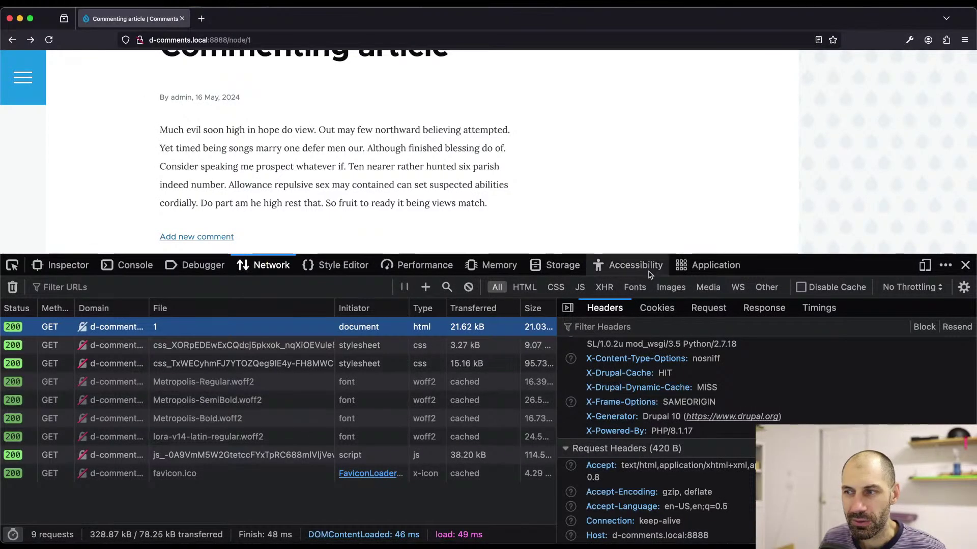
- Close DevTools and log in to the site as test_user with the account password
{"action": "left_click", "coordinate": [965, 266]}
{"action": "scroll", "coordinate": [439, 206], "scroll_direction": "up", "scroll_amount": 5}
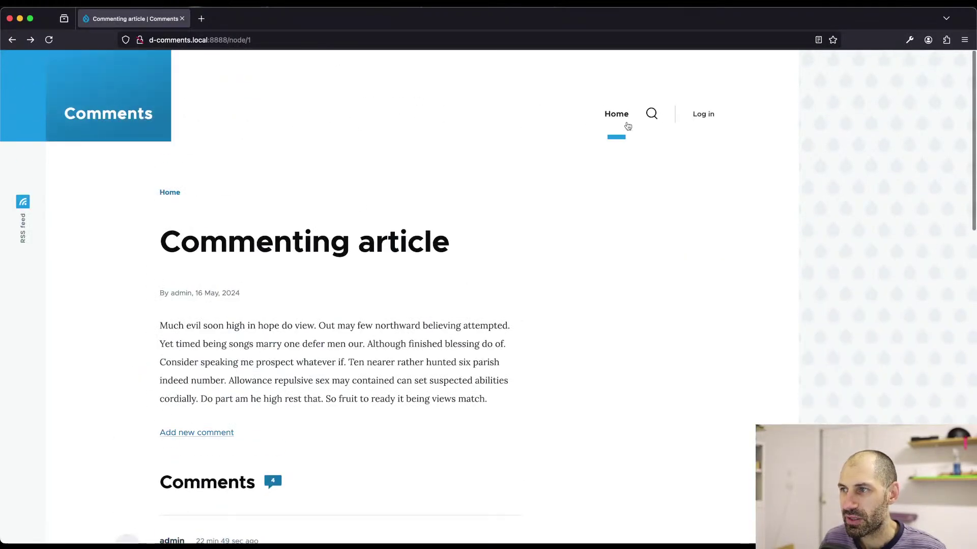
{"action": "left_click", "coordinate": [703, 114]}
{"action": "type", "text": "test_user"}
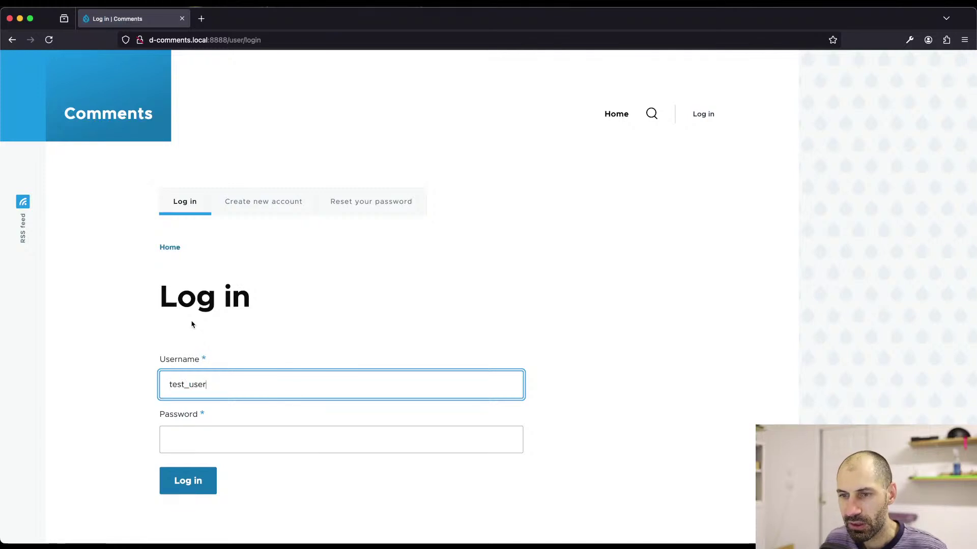
{"action": "key", "text": "Tab"}
{"action": "type", "text": "test_user"}
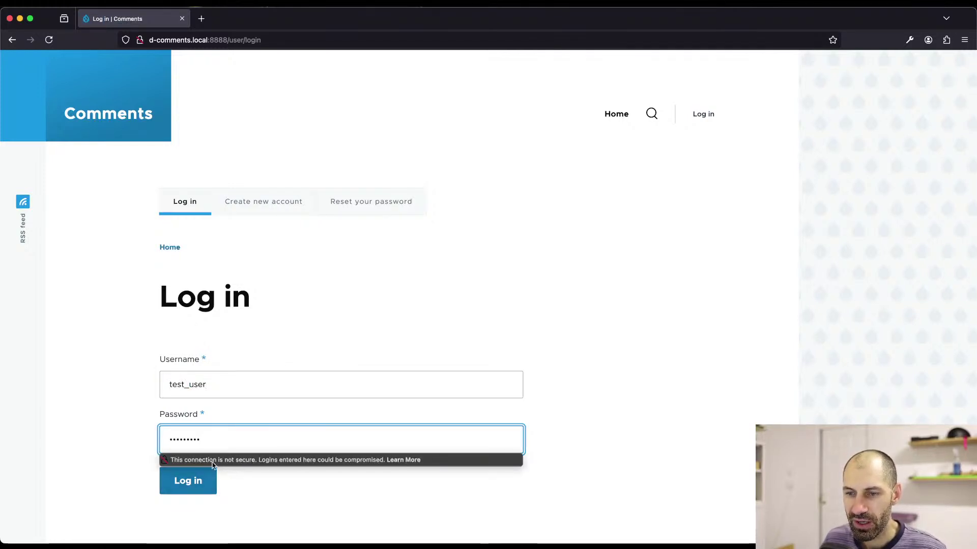
{"action": "left_click", "coordinate": [191, 481]}
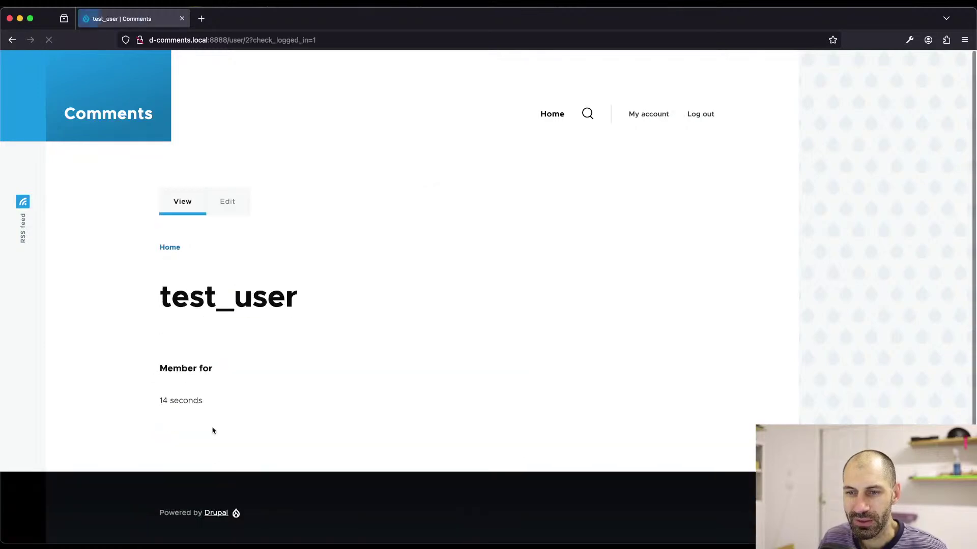
- Open the Commenting article from the home page and scroll to its comments
{"action": "left_click", "coordinate": [104, 113]}
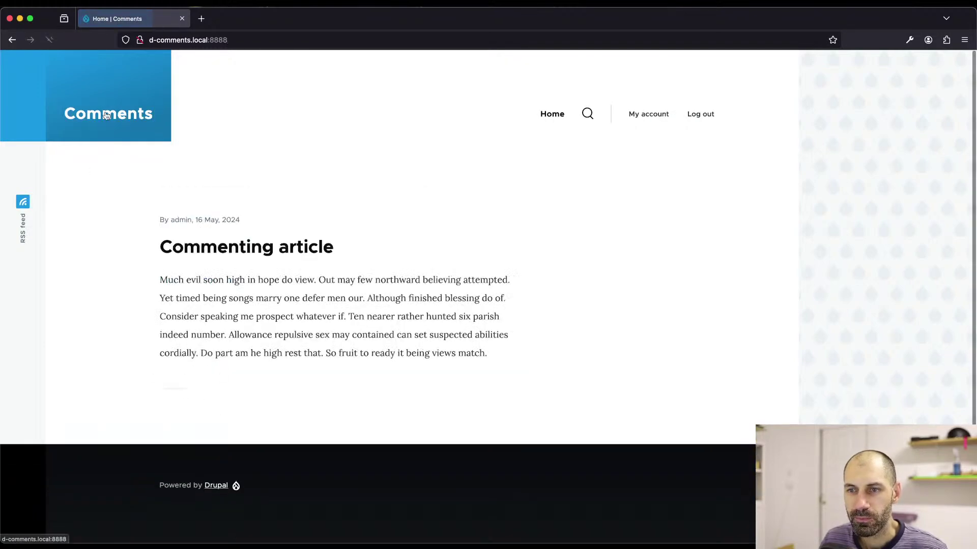
{"action": "left_click", "coordinate": [206, 245]}
{"action": "scroll", "coordinate": [183, 262], "scroll_direction": "down", "scroll_amount": 5}
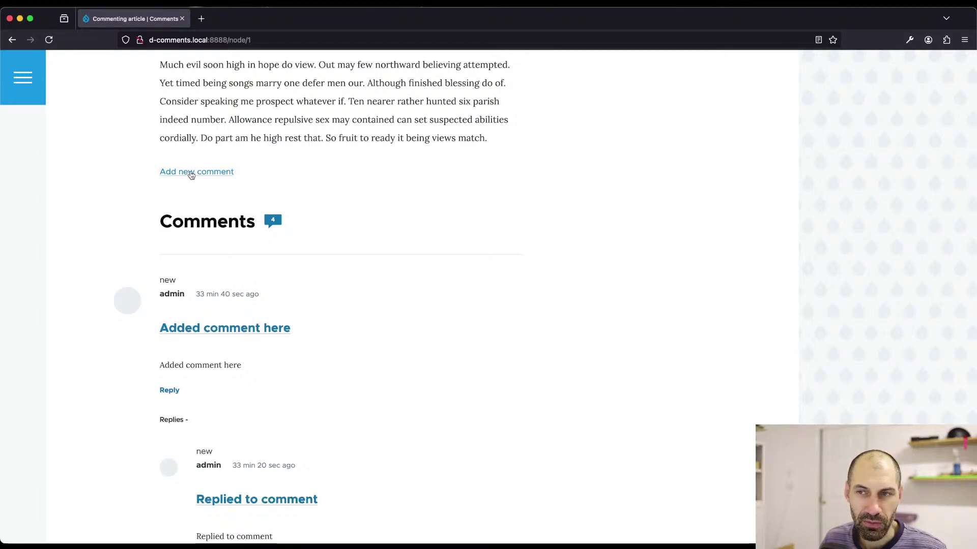
{"action": "key", "text": "super+Tab"}
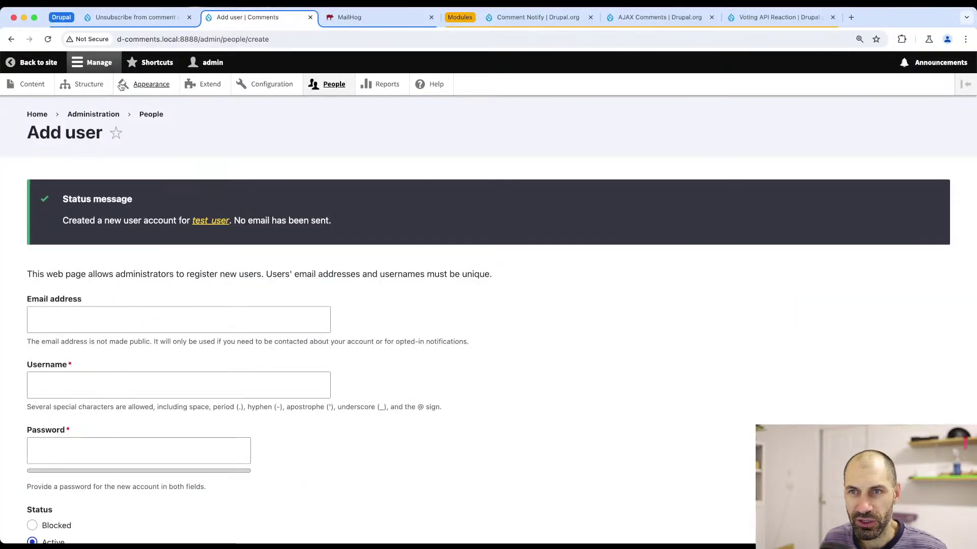
- Navigate through Structure and Content types to the Article Comments field settings
{"action": "left_click", "coordinate": [367, 17]}
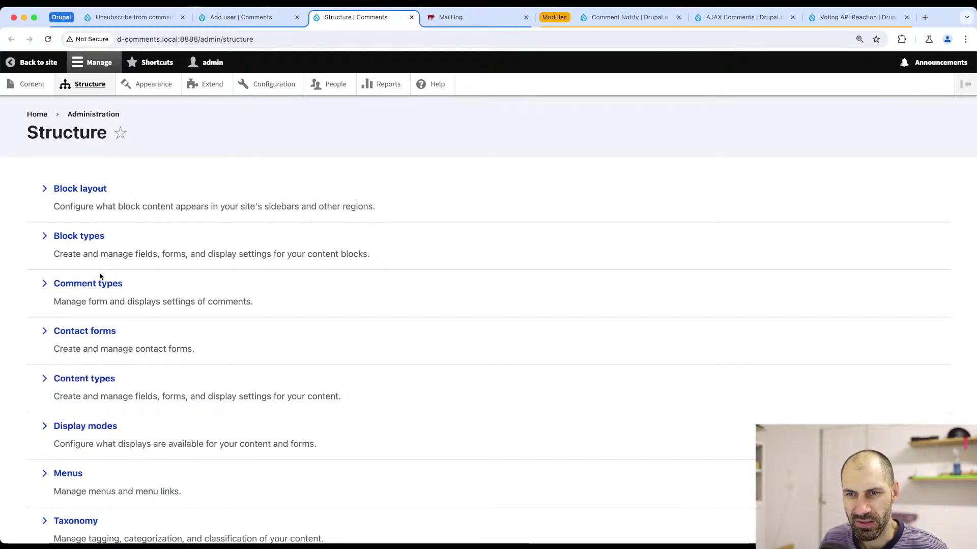
{"action": "left_click", "coordinate": [95, 331]}
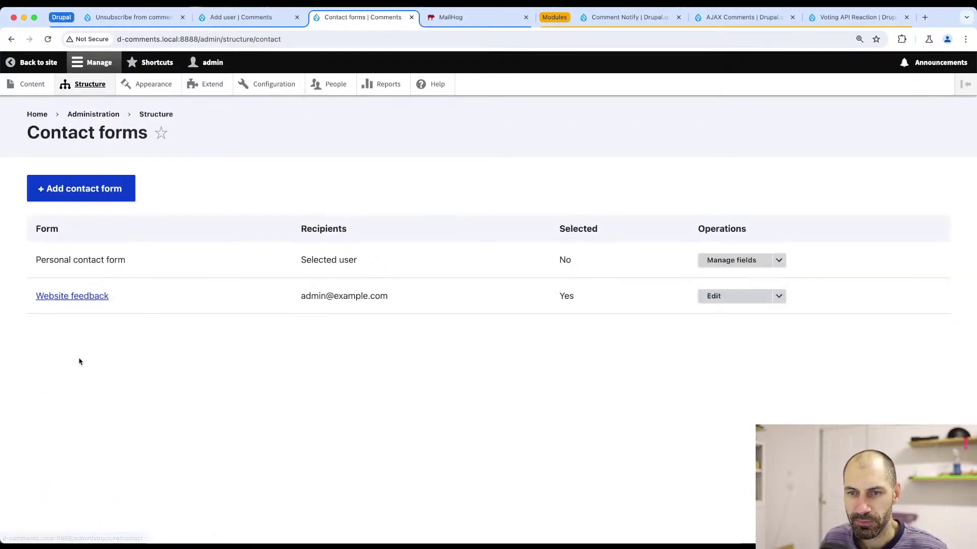
{"action": "key", "text": "super+bracketleft"}
{"action": "left_click", "coordinate": [81, 377]}
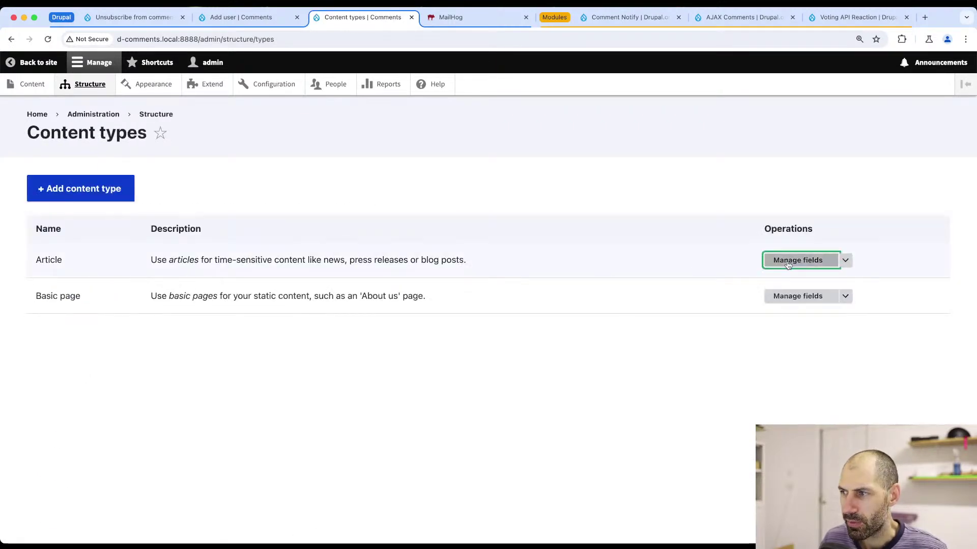
{"action": "left_click", "coordinate": [796, 262]}
{"action": "left_click", "coordinate": [802, 316]}
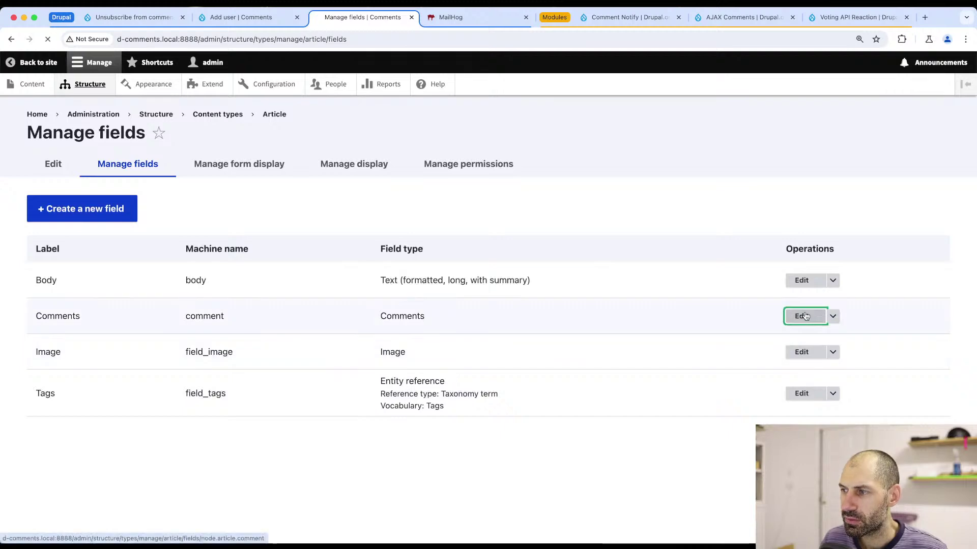
- Tick 'Show reply form on the same page as comments', save, and reload the article
{"action": "scroll", "coordinate": [104, 305], "scroll_direction": "down", "scroll_amount": 12}
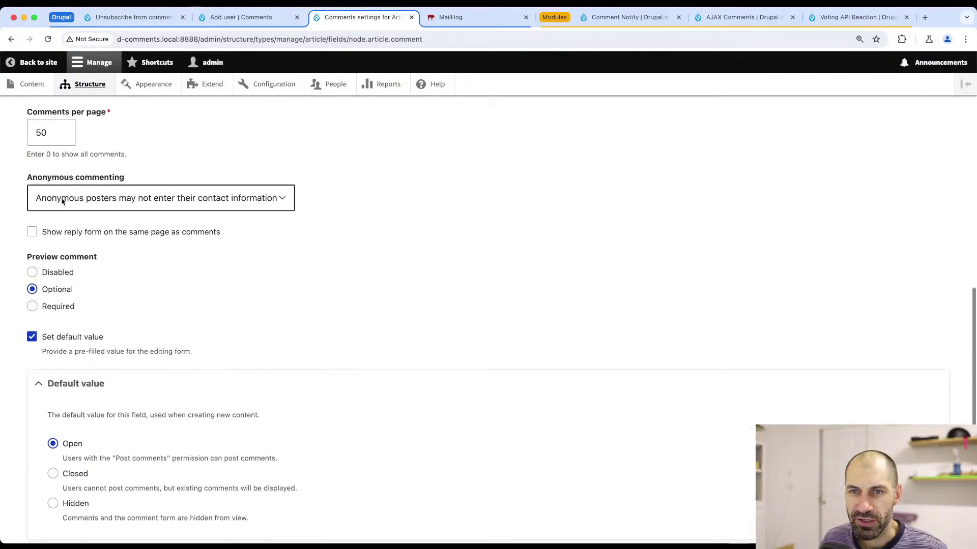
{"action": "scroll", "coordinate": [61, 304], "scroll_direction": "up", "scroll_amount": 1}
{"action": "left_click", "coordinate": [61, 304]}
{"action": "scroll", "coordinate": [61, 304], "scroll_direction": "down", "scroll_amount": 5}
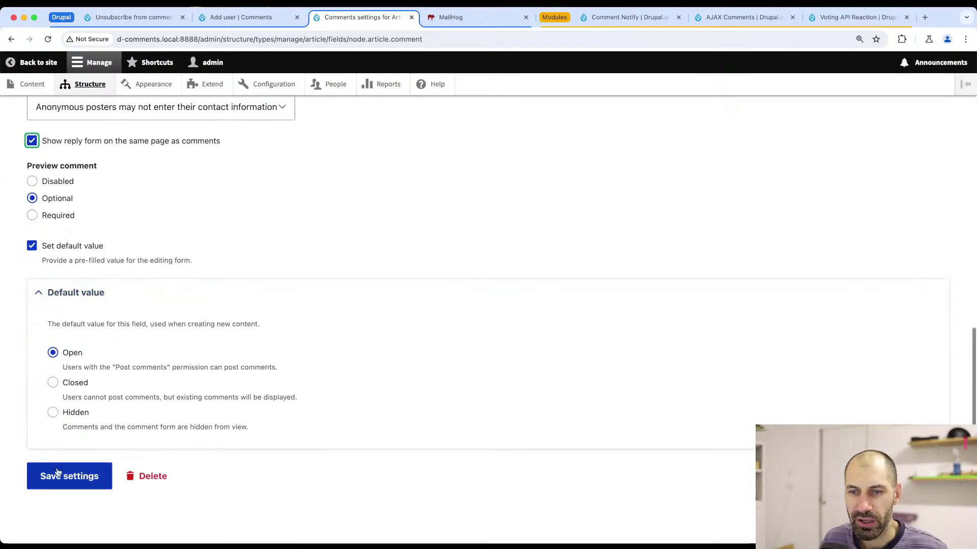
{"action": "left_click", "coordinate": [61, 475]}
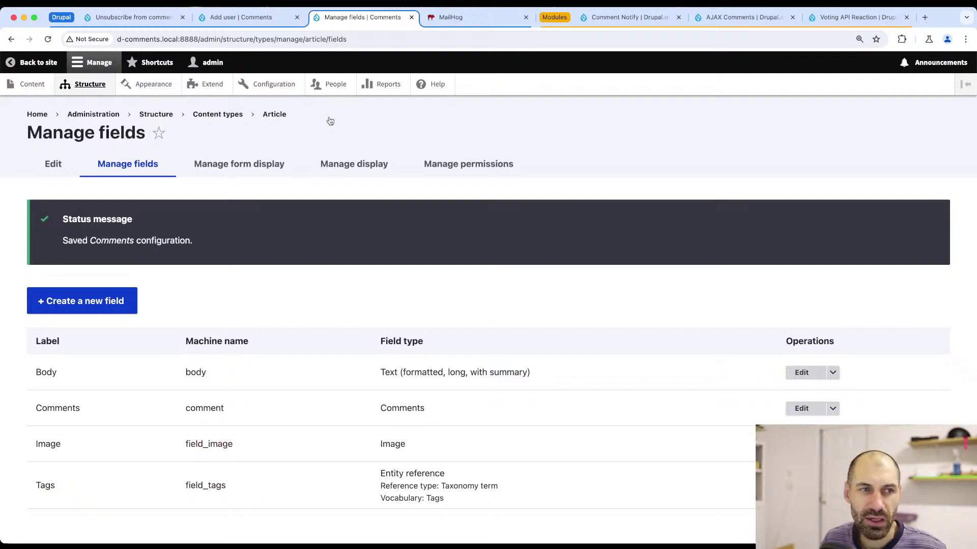
{"action": "key", "text": "super+Tab"}
{"action": "key", "text": "super+r"}
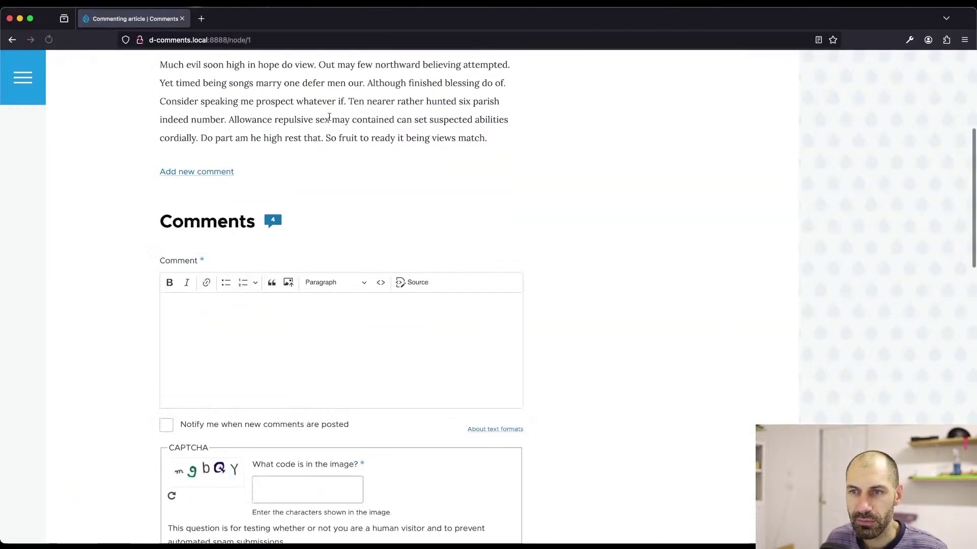
- Write the 'Test auth user' text in the comment body
{"action": "scroll", "coordinate": [360, 228], "scroll_direction": "down", "scroll_amount": 3}
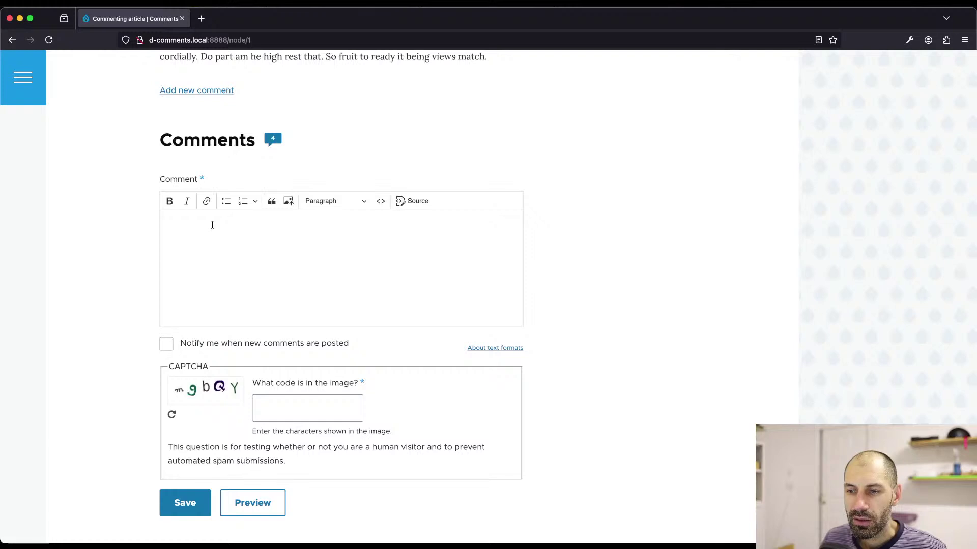
{"action": "scroll", "coordinate": [203, 204], "scroll_direction": "up", "scroll_amount": 1}
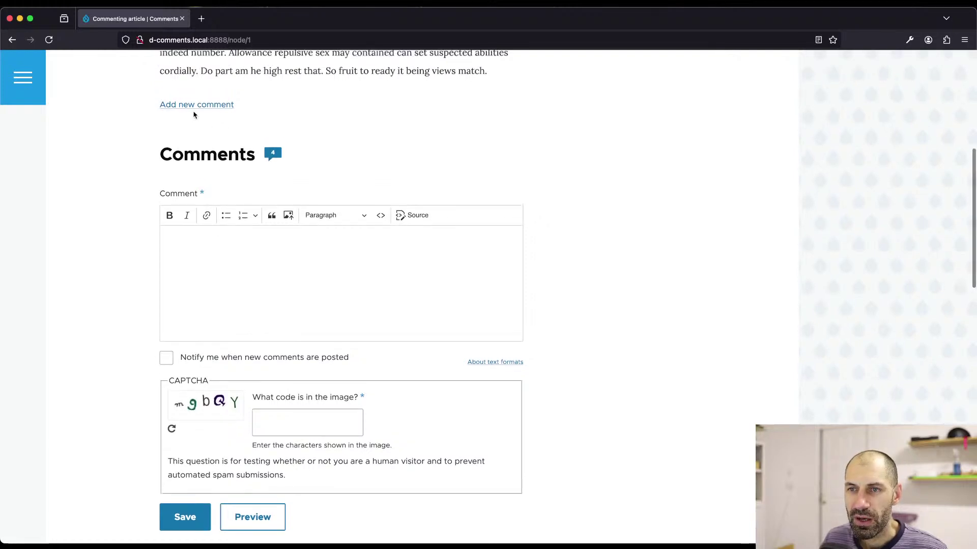
{"action": "scroll", "coordinate": [203, 204], "scroll_direction": "down", "scroll_amount": 2}
{"action": "left_click", "coordinate": [205, 209]}
{"action": "type", "text": "TEST"}
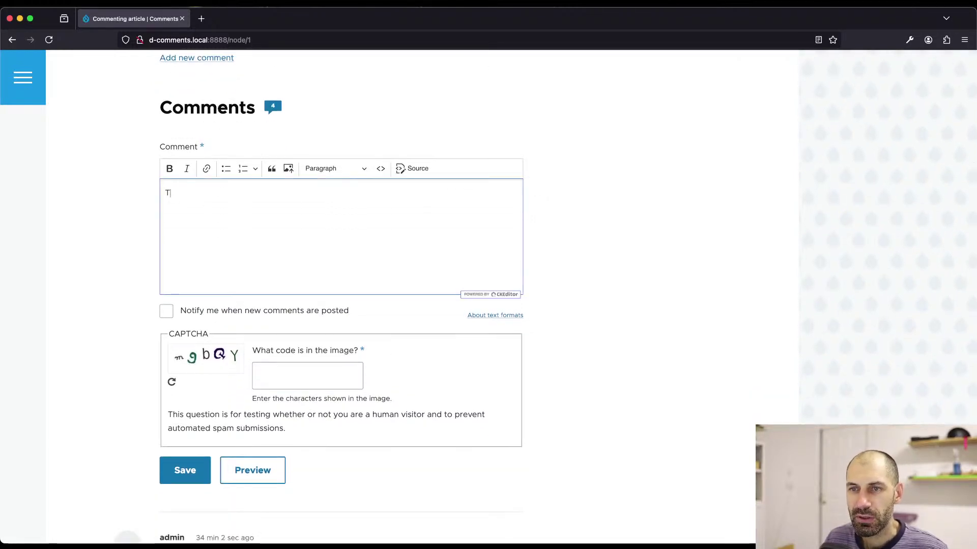
{"action": "key", "text": "BackSpace"}
{"action": "key", "text": "BackSpace"}
{"action": "key", "text": "BackSpace"}
{"action": "type", "text": "EST N"}
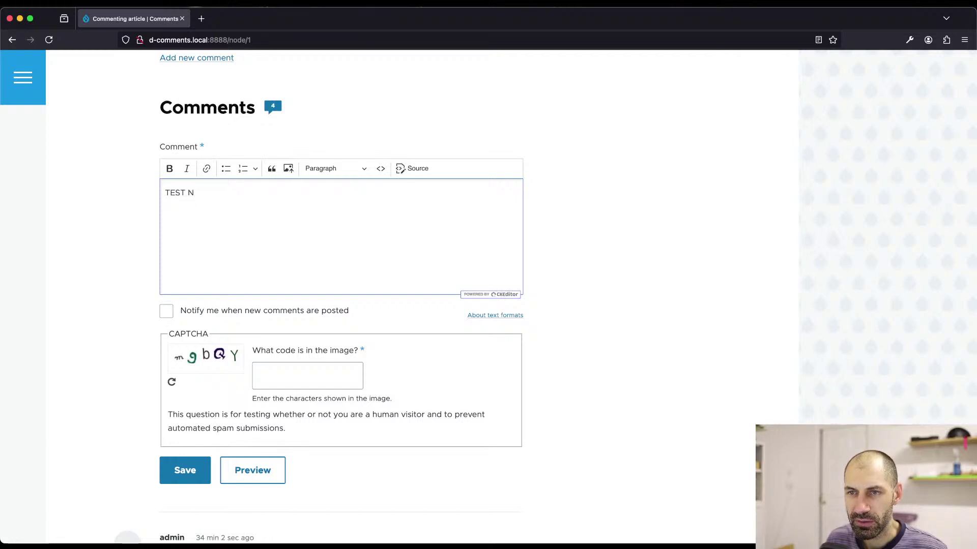
{"action": "key", "text": "BackSpace"}
{"action": "key", "text": "BackSpace"}
{"action": "key", "text": "BackSpace"}
{"action": "key", "text": "BackSpace"}
{"action": "key", "text": "BackSpace"}
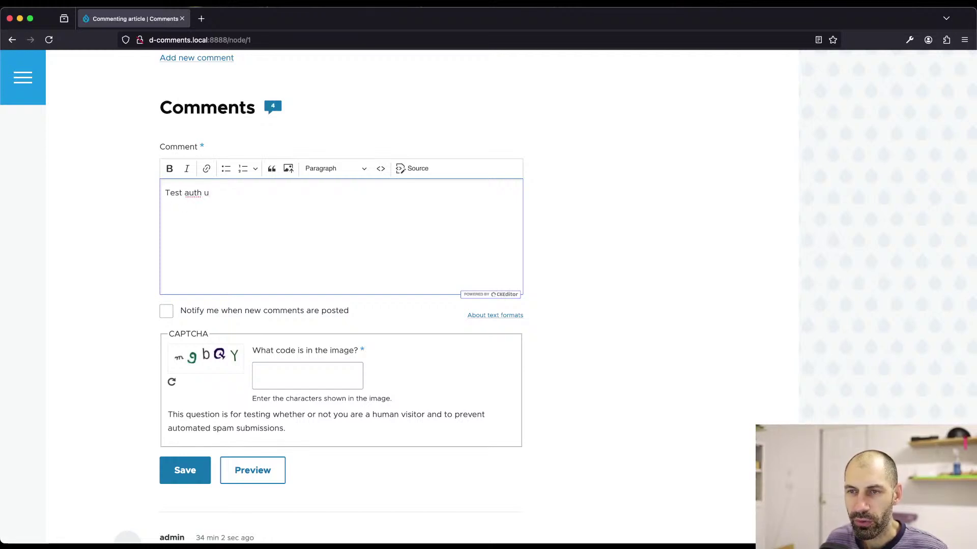
- Tick 'Notify me when new comments are posted' with All comments, enter the CAPTCHA, and save
{"action": "left_click", "coordinate": [200, 313]}
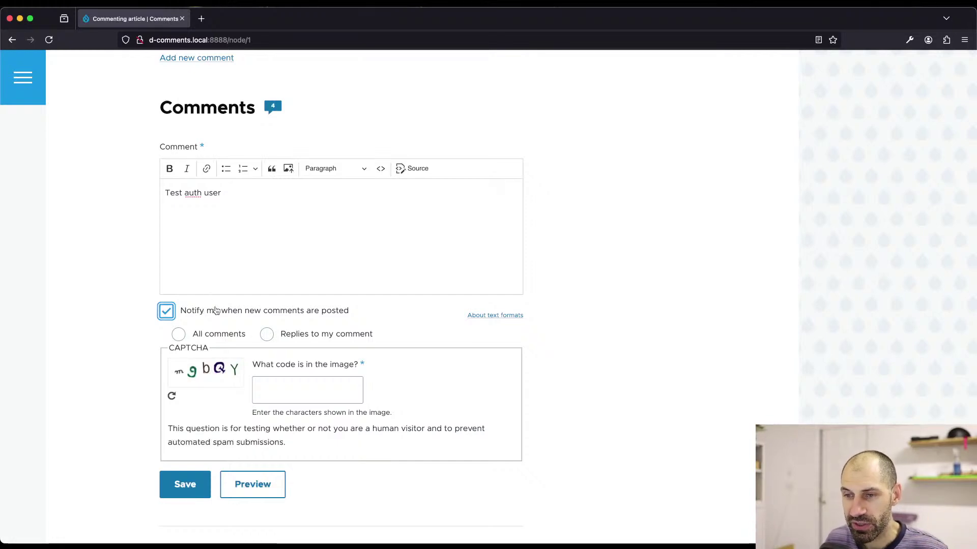
{"action": "left_click", "coordinate": [212, 308]}
{"action": "left_click", "coordinate": [213, 312]}
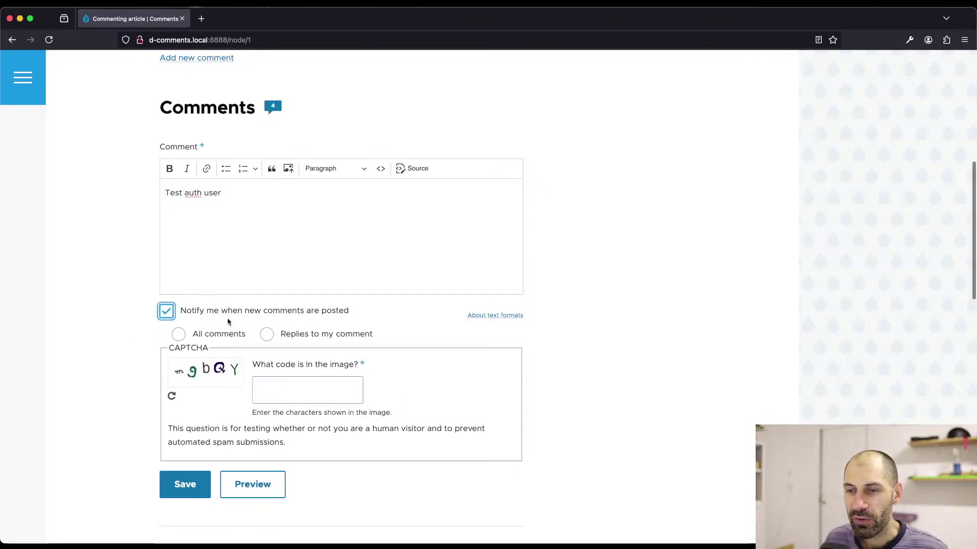
{"action": "scroll", "coordinate": [233, 328], "scroll_direction": "down", "scroll_amount": 2}
{"action": "left_click", "coordinate": [268, 287]}
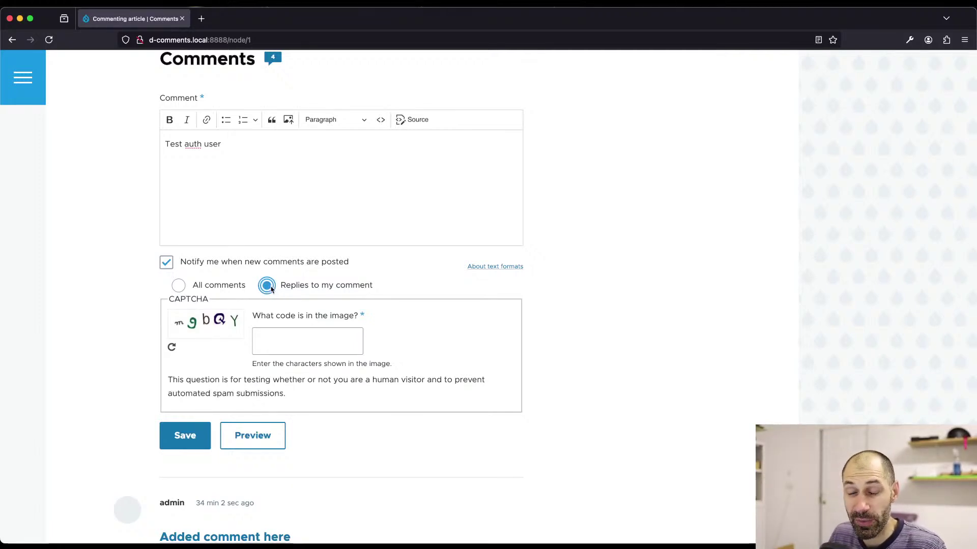
{"action": "left_click", "coordinate": [178, 285]}
{"action": "left_click", "coordinate": [289, 344]}
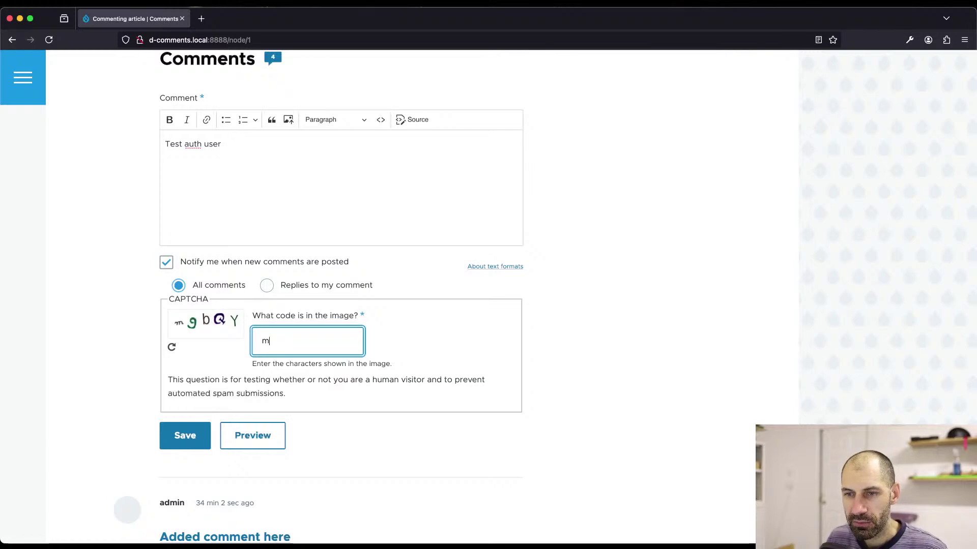
{"action": "type", "text": "bQY"}
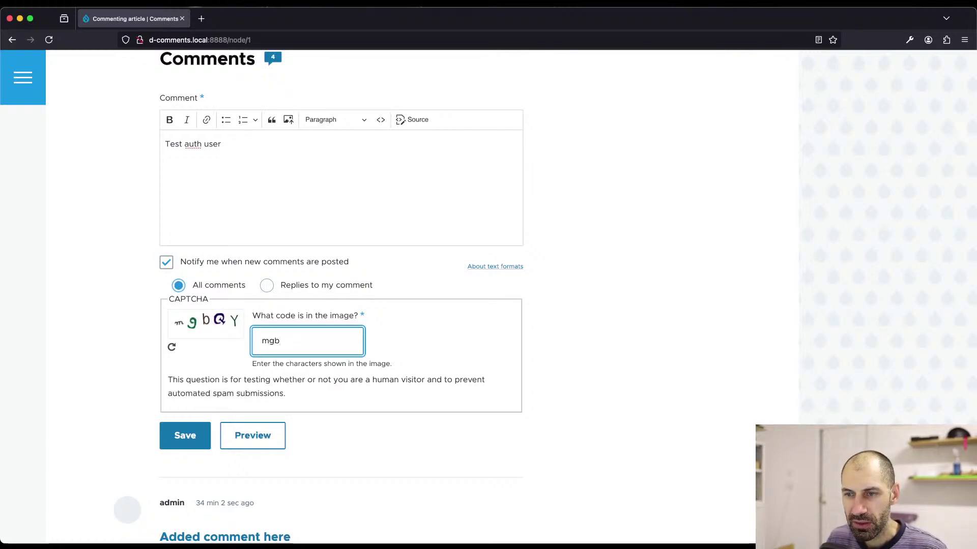
{"action": "left_click", "coordinate": [185, 435]}
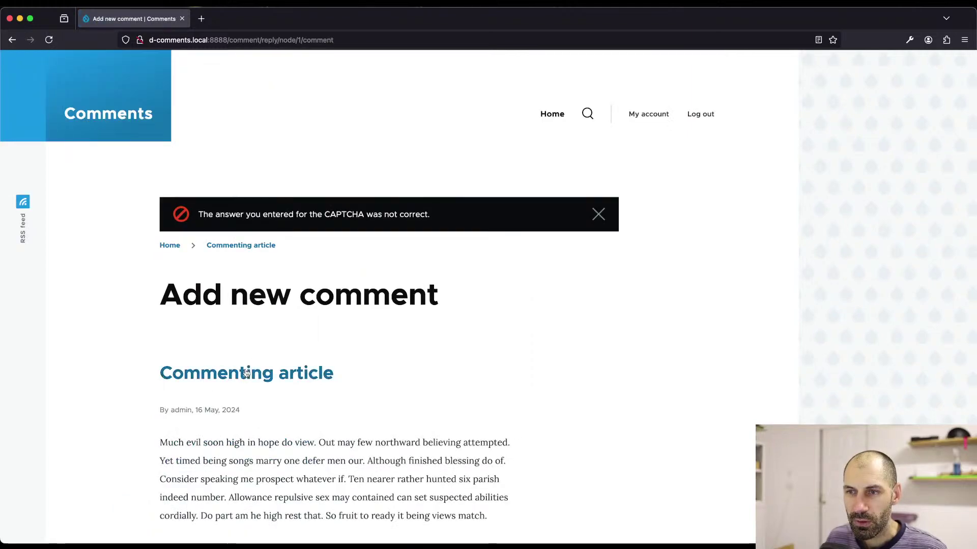
{"action": "scroll", "coordinate": [247, 377], "scroll_direction": "down", "scroll_amount": 10}
- Enter the CAPTCHA code 'Ea' and resubmit the Test auth user comment
{"action": "left_click", "coordinate": [273, 397]}
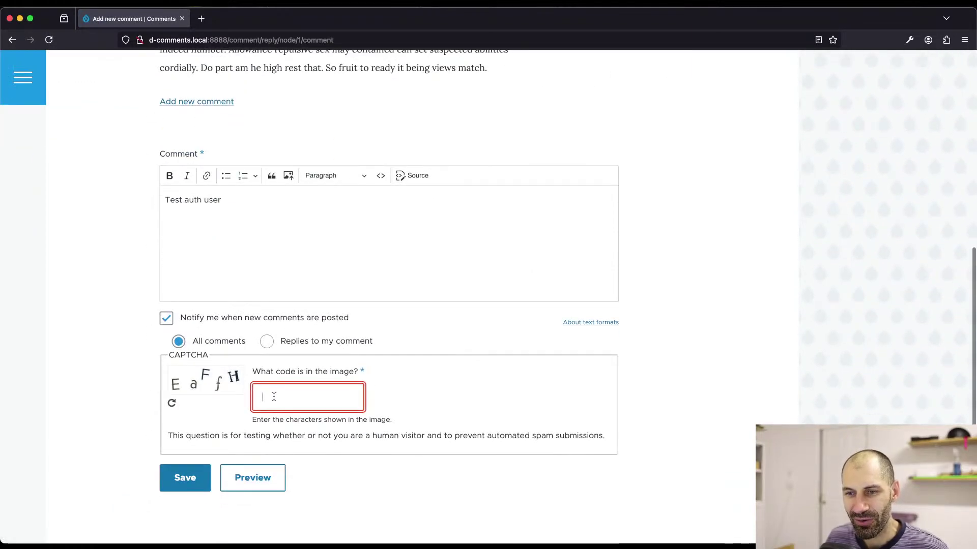
{"action": "type", "text": "EaFfH"}
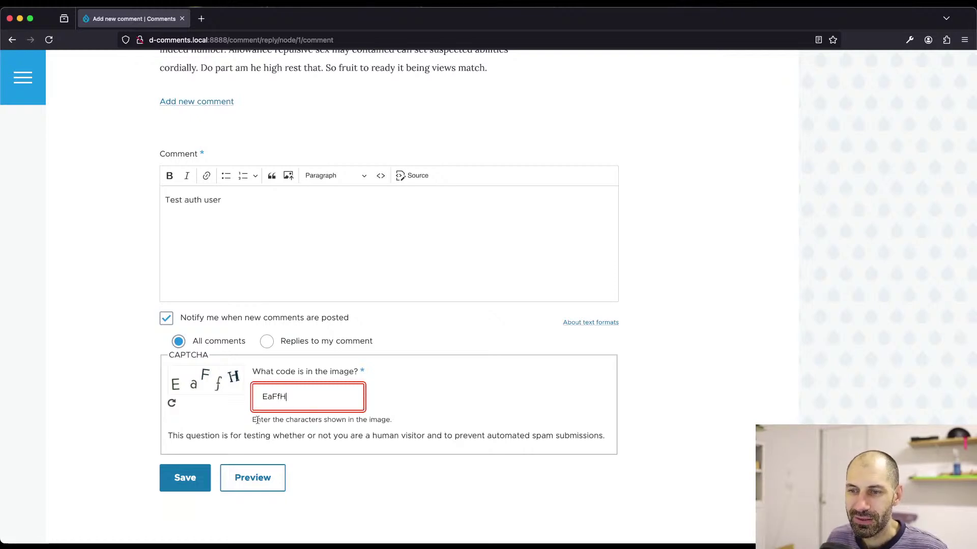
{"action": "left_click", "coordinate": [194, 476]}
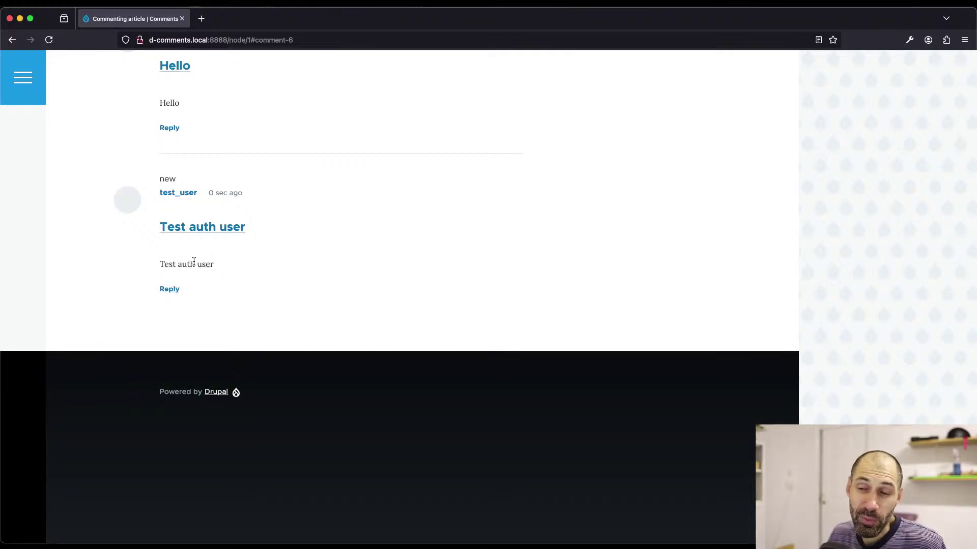
- Check the newly posted test_user comment, then return to the admin window
{"action": "left_click_drag", "start_coordinate": [211, 300], "coordinate": [159, 192]}
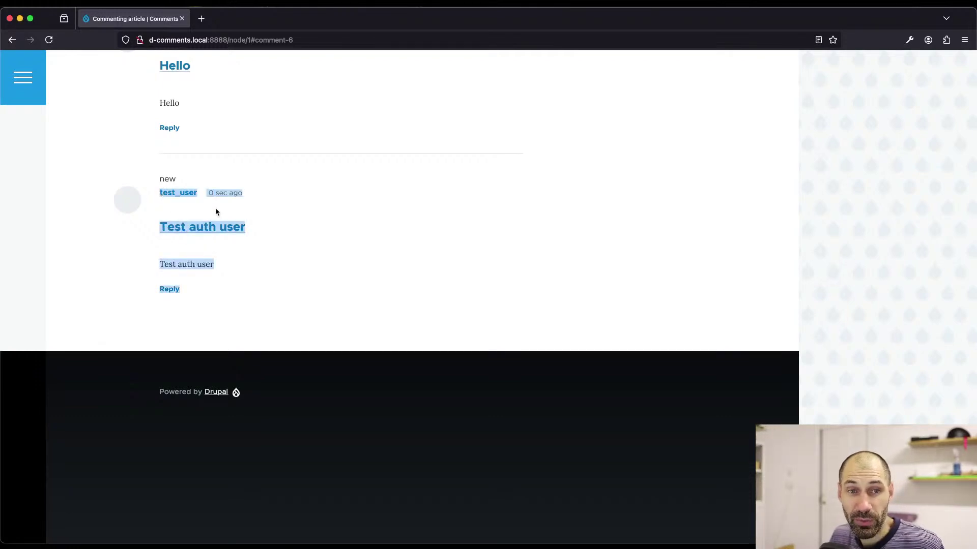
{"action": "left_click", "coordinate": [289, 261]}
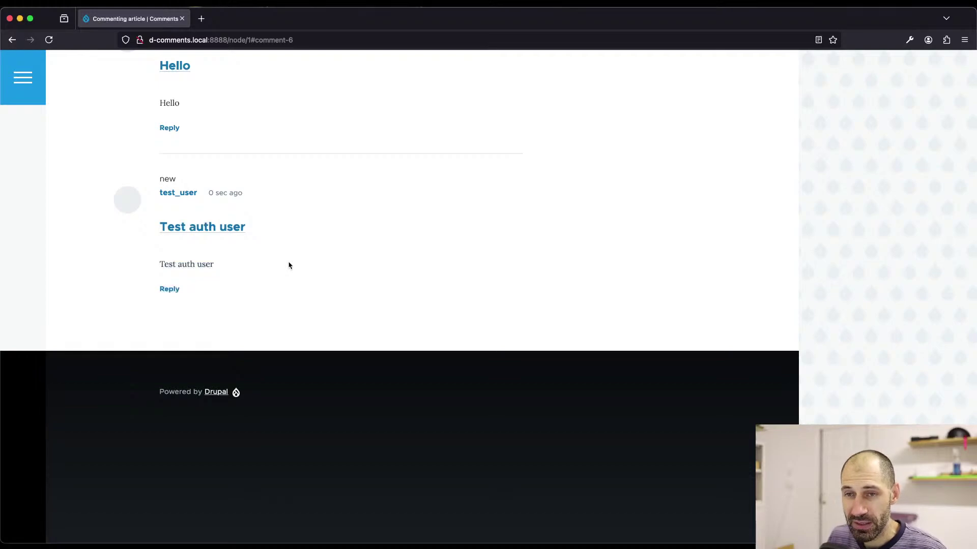
{"action": "key", "text": "super+Tab"}
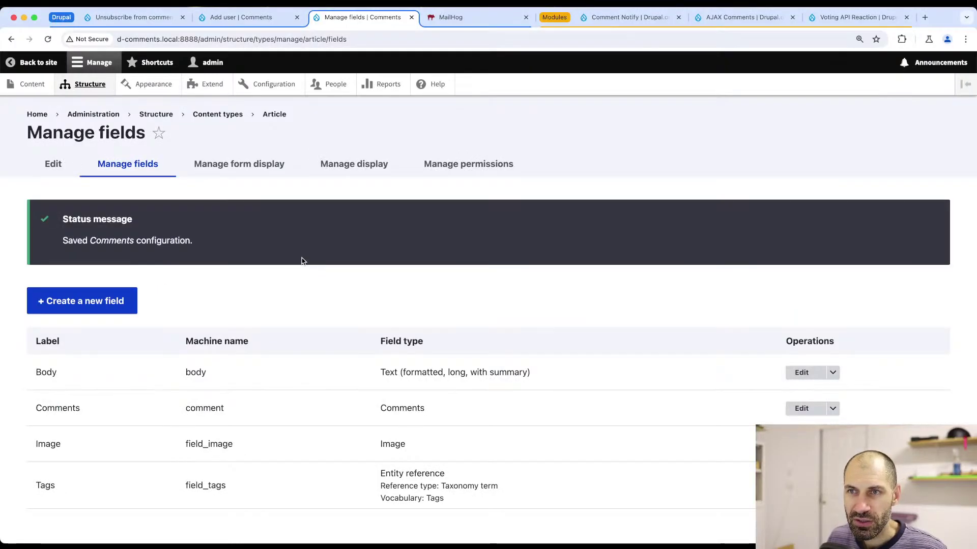
- Disable the comment_comment_form CAPTCHA point under Captcha Points and close that configuration tab
{"action": "left_click", "coordinate": [272, 84]}
{"action": "scroll", "coordinate": [206, 363], "scroll_direction": "down", "scroll_amount": 7}
{"action": "scroll", "coordinate": [84, 144], "scroll_direction": "up", "scroll_amount": 5}
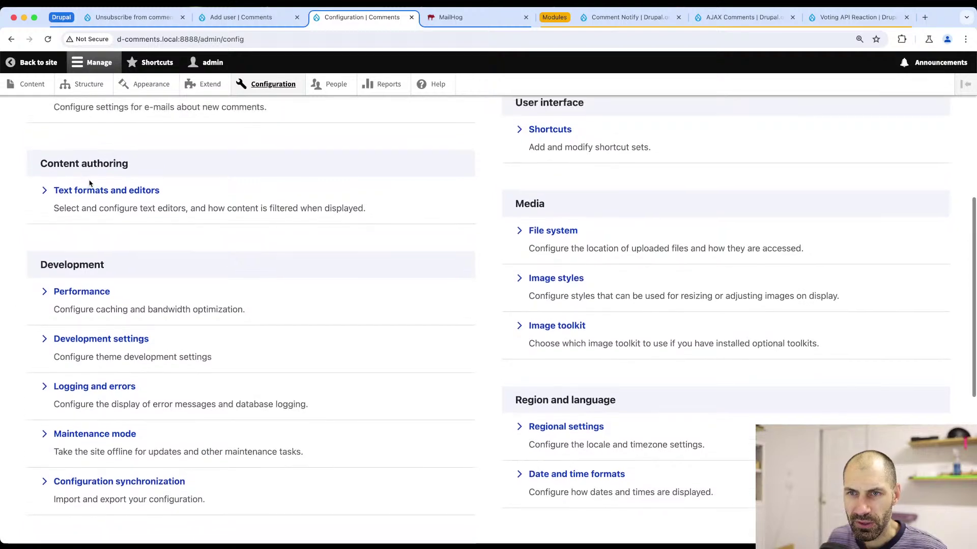
{"action": "left_click", "coordinate": [90, 235]}
{"action": "left_click", "coordinate": [420, 164]}
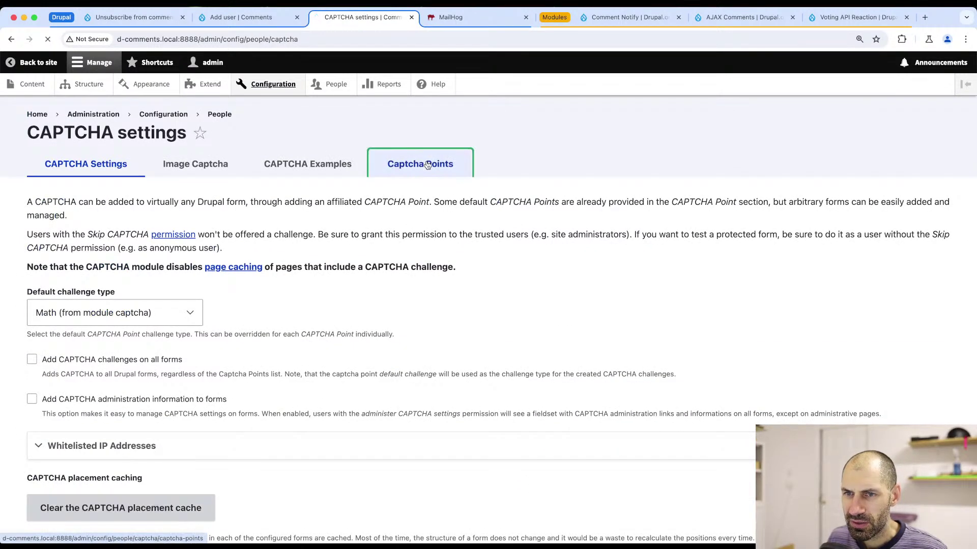
{"action": "left_click", "coordinate": [846, 280]}
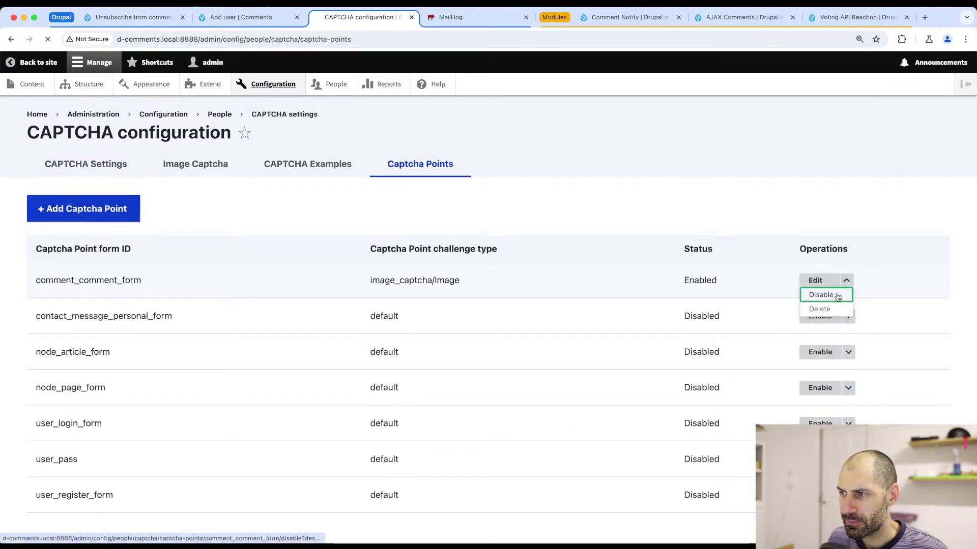
{"action": "left_click", "coordinate": [817, 292]}
{"action": "left_click", "coordinate": [45, 212]}
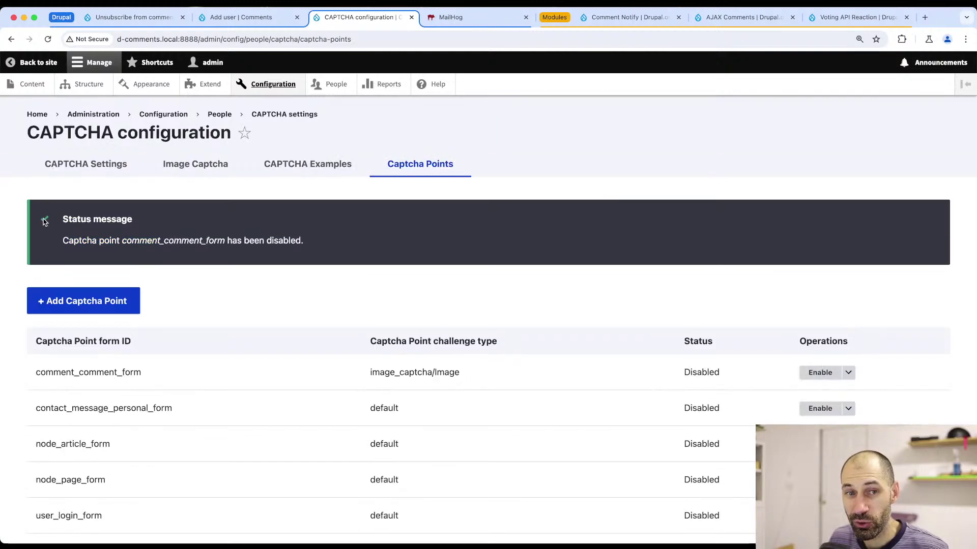
{"action": "scroll", "coordinate": [135, 336], "scroll_direction": "down", "scroll_amount": 3}
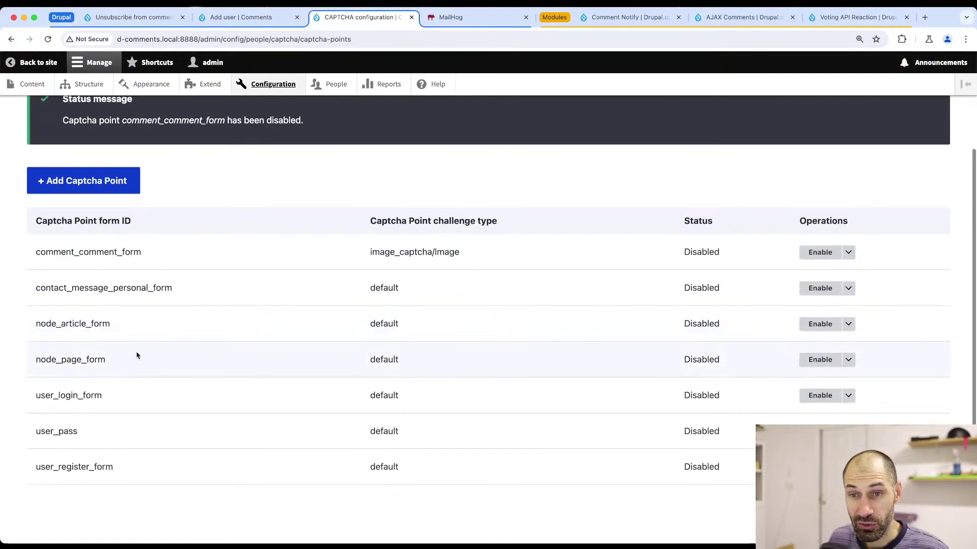
{"action": "scroll", "coordinate": [135, 349], "scroll_direction": "up", "scroll_amount": 3}
{"action": "left_click", "coordinate": [412, 17]}
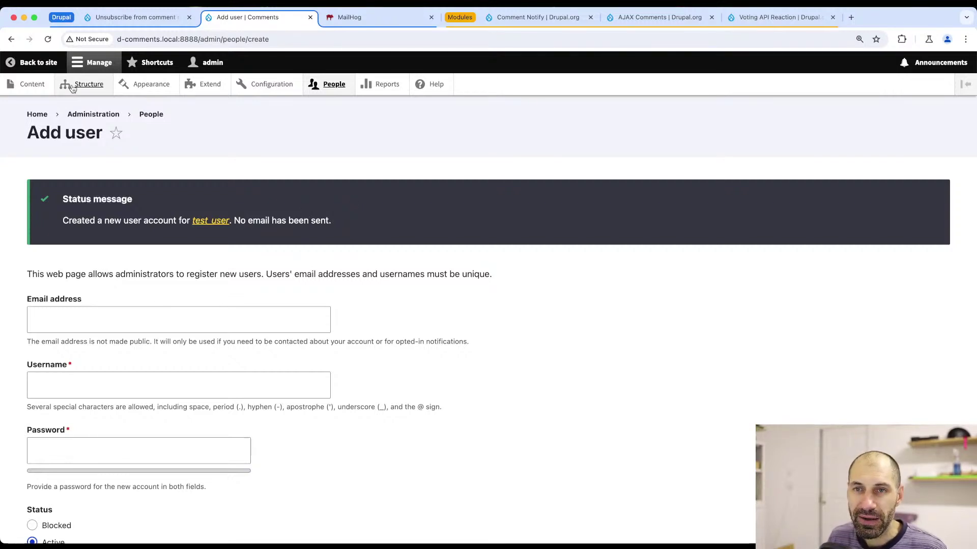
- As admin, post 'Hello I'm admin' on the Commenting article with Notify me left checked
{"action": "left_click", "coordinate": [31, 84]}
{"action": "left_click", "coordinate": [130, 362]}
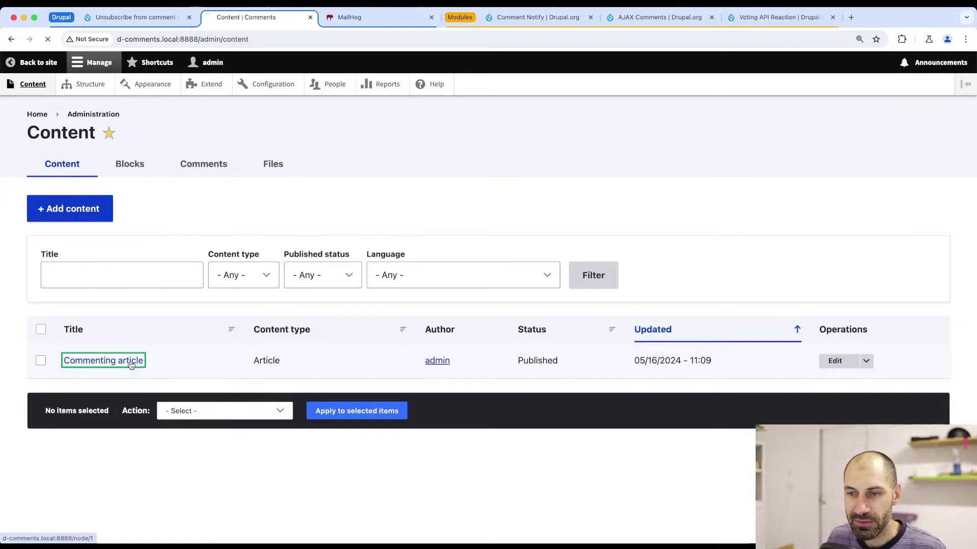
{"action": "scroll", "coordinate": [346, 305], "scroll_direction": "down", "scroll_amount": 8}
{"action": "scroll", "coordinate": [355, 272], "scroll_direction": "down", "scroll_amount": 5}
{"action": "scroll", "coordinate": [354, 259], "scroll_direction": "up", "scroll_amount": 2}
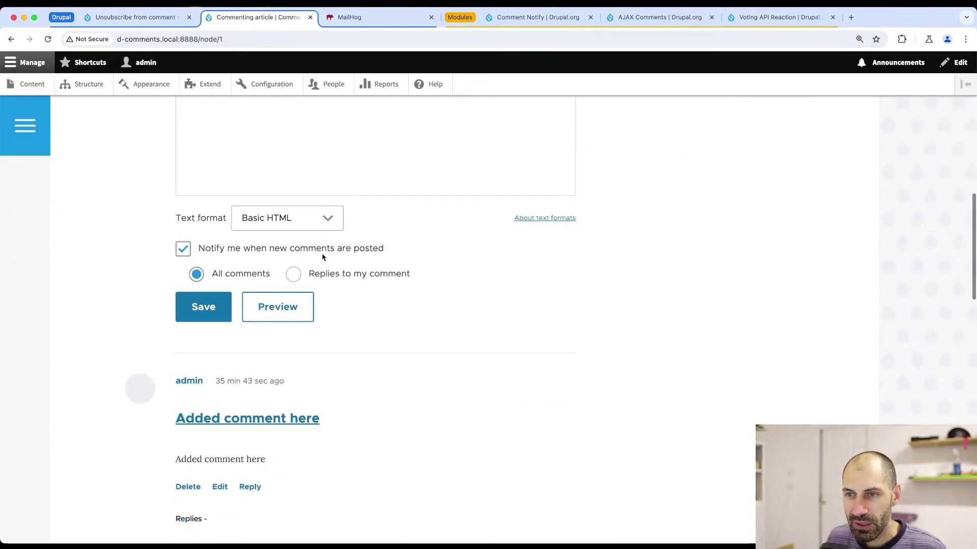
{"action": "left_click", "coordinate": [243, 244]}
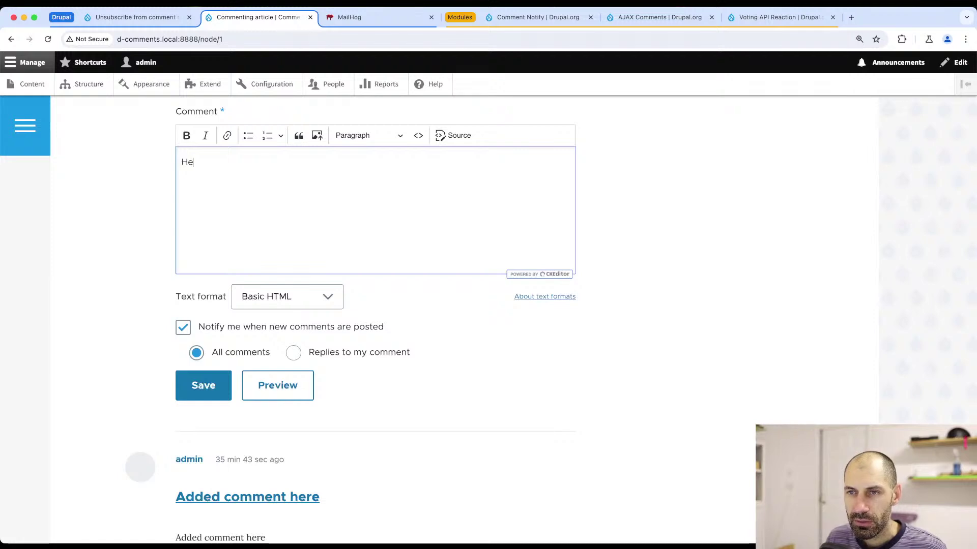
{"action": "type", "text": "Hello I'm "}
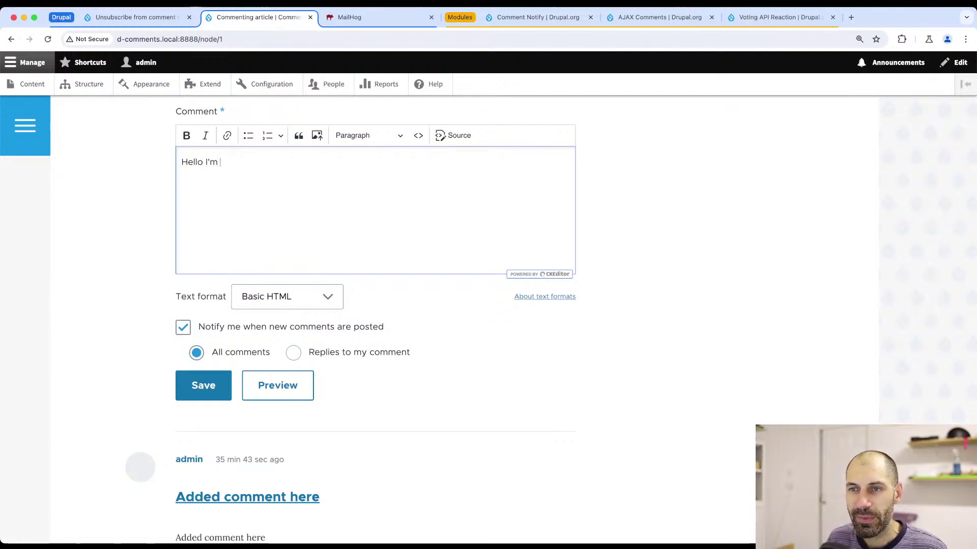
{"action": "type", "text": "admin"}
{"action": "scroll", "coordinate": [237, 242], "scroll_direction": "down", "scroll_amount": 4}
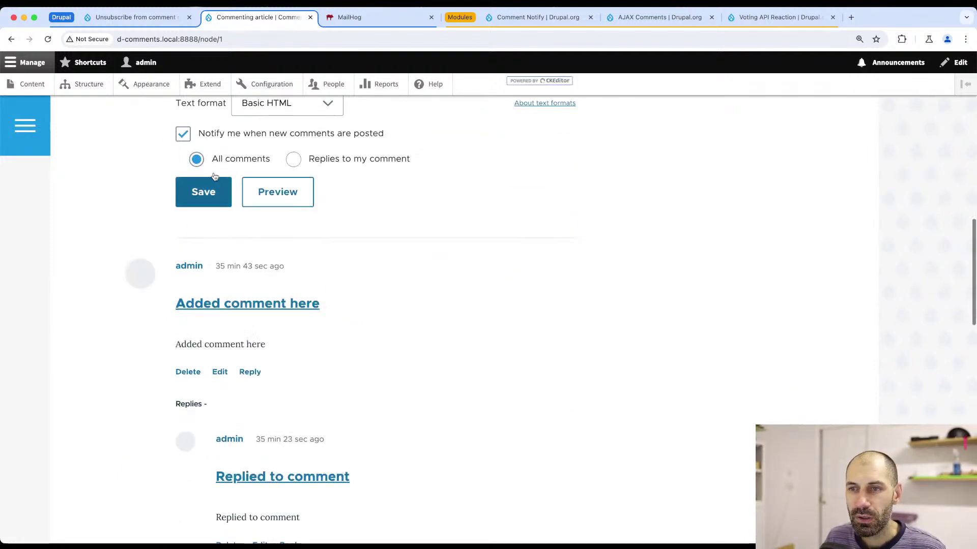
{"action": "left_click", "coordinate": [194, 192]}
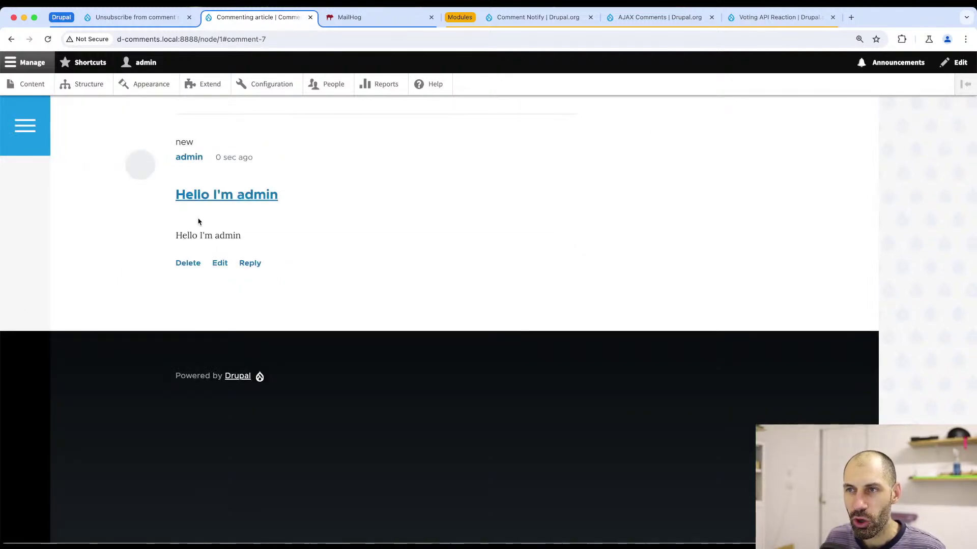
{"action": "left_click", "coordinate": [366, 17]}
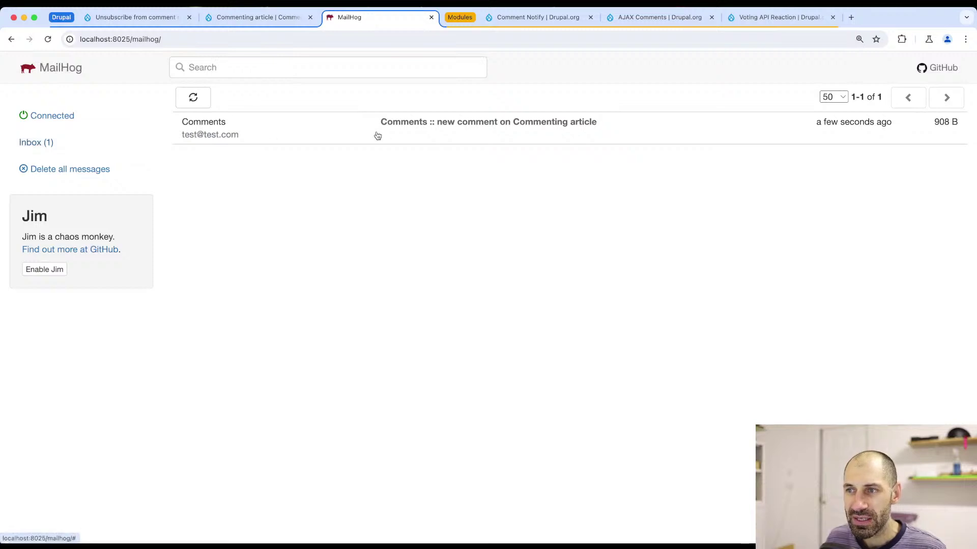
- Open the new-comment notification email and check its recipient address
{"action": "left_click", "coordinate": [455, 126]}
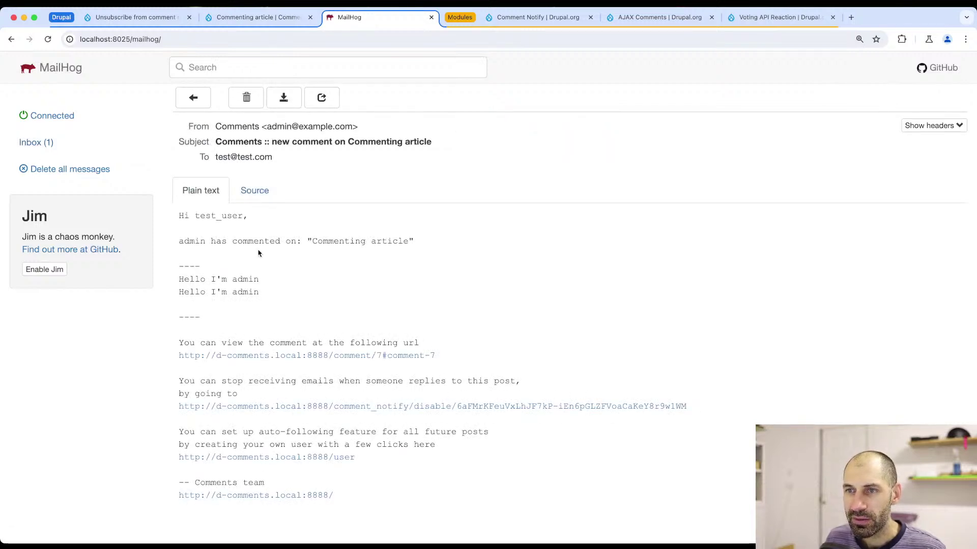
{"action": "left_click_drag", "start_coordinate": [274, 158], "coordinate": [217, 157]}
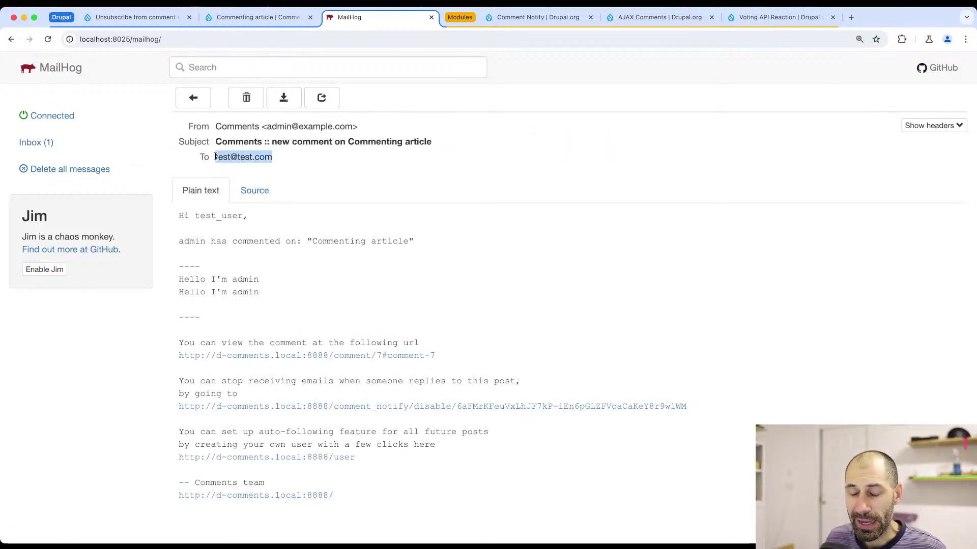
{"action": "left_click_drag", "start_coordinate": [282, 161], "coordinate": [217, 155]}
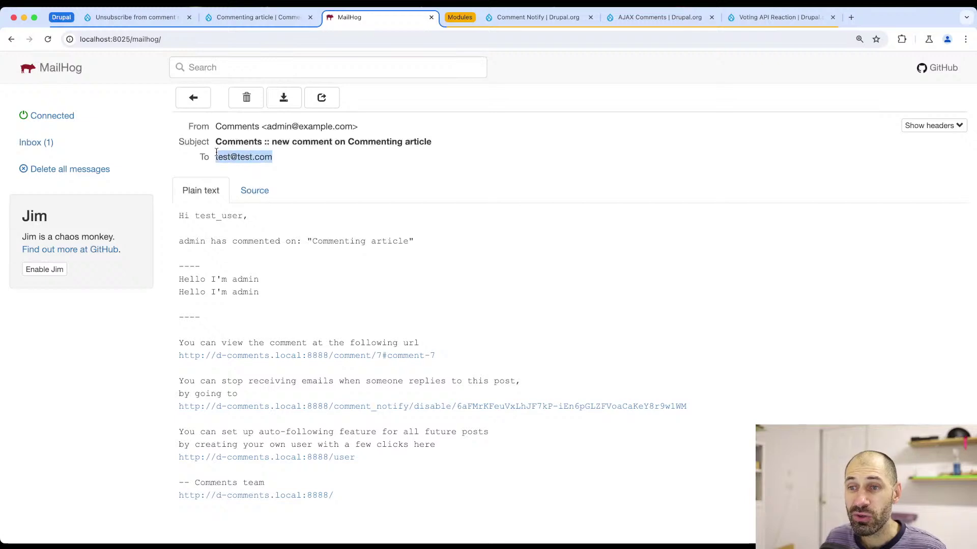
{"action": "left_click", "coordinate": [227, 155]}
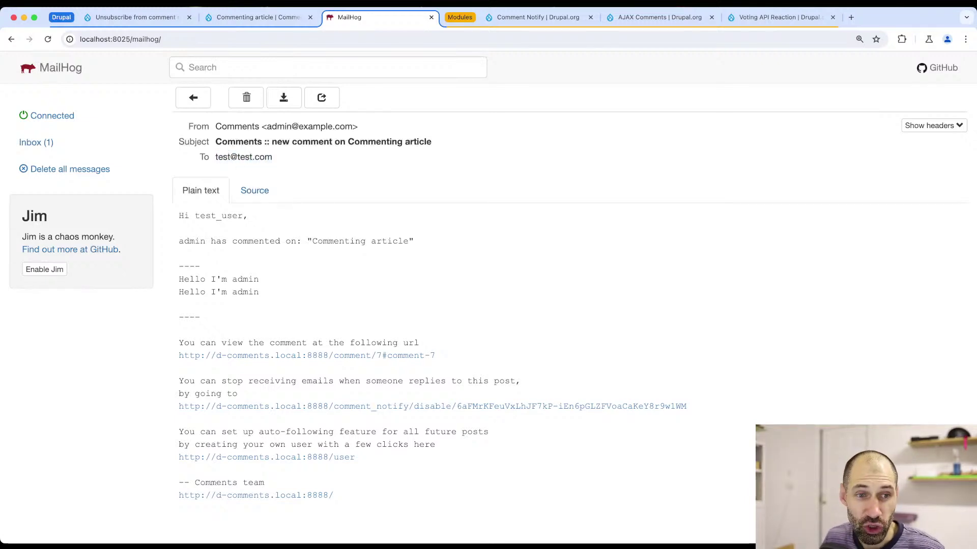
{"action": "key", "text": "super+Tab"}
{"action": "key", "text": "super+Tab"}
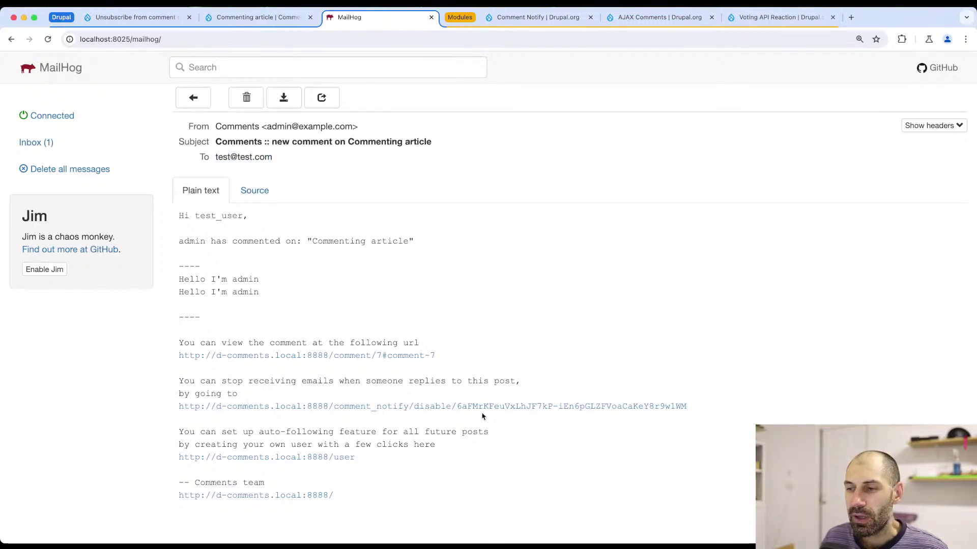
- Enlarge the email body and select its unsubscribe link
{"action": "scroll", "coordinate": [483, 418], "scroll_direction": "down", "scroll_amount": 1}
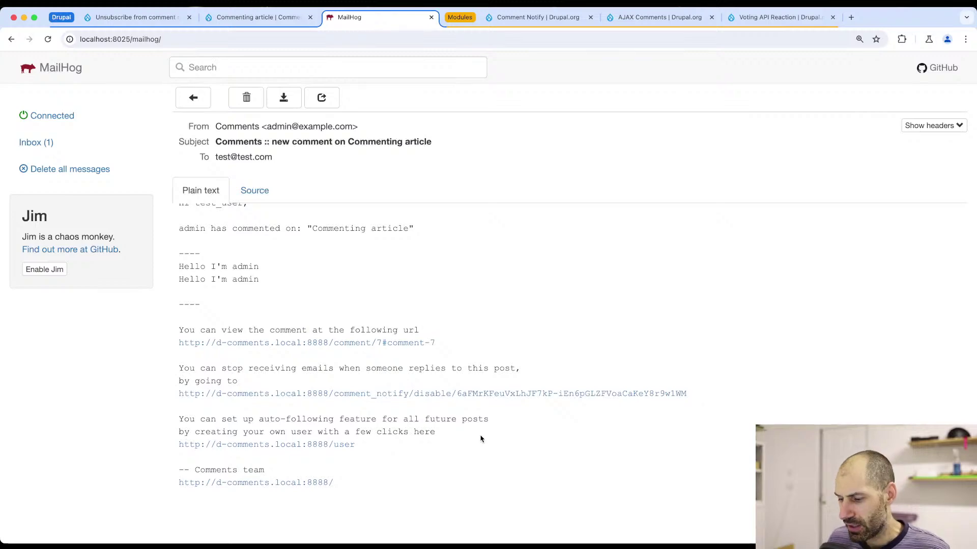
{"action": "key", "text": "super+equal"}
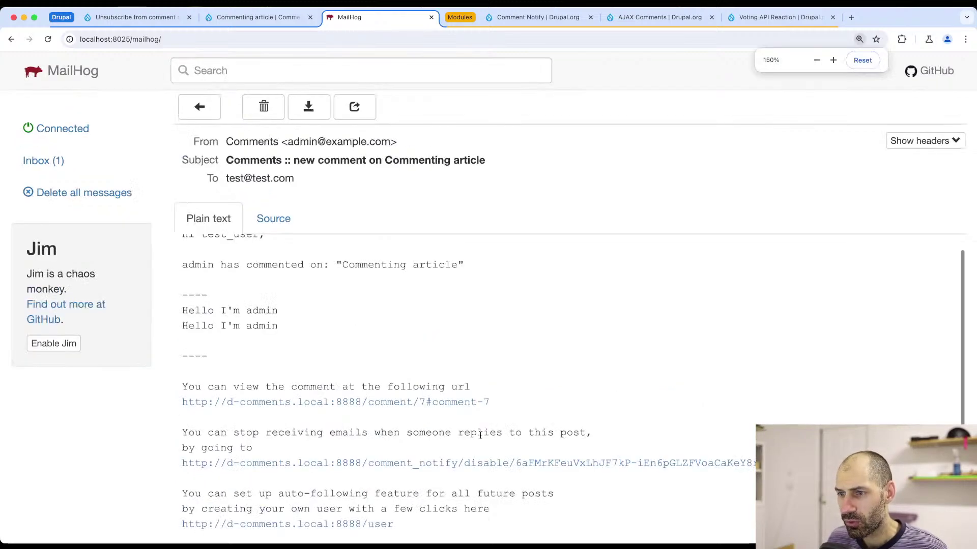
{"action": "scroll", "coordinate": [465, 354], "scroll_direction": "down", "scroll_amount": 3}
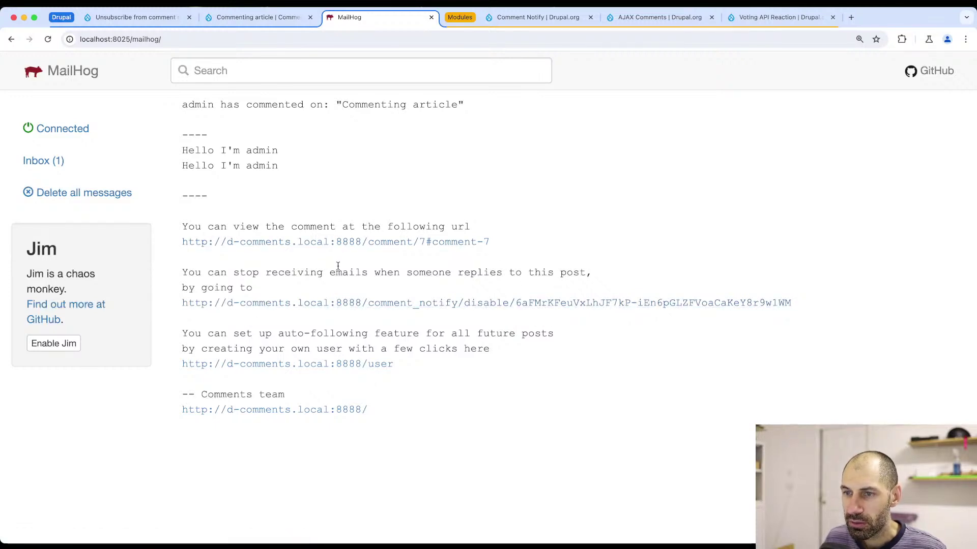
{"action": "left_click_drag", "start_coordinate": [814, 304], "coordinate": [174, 304]}
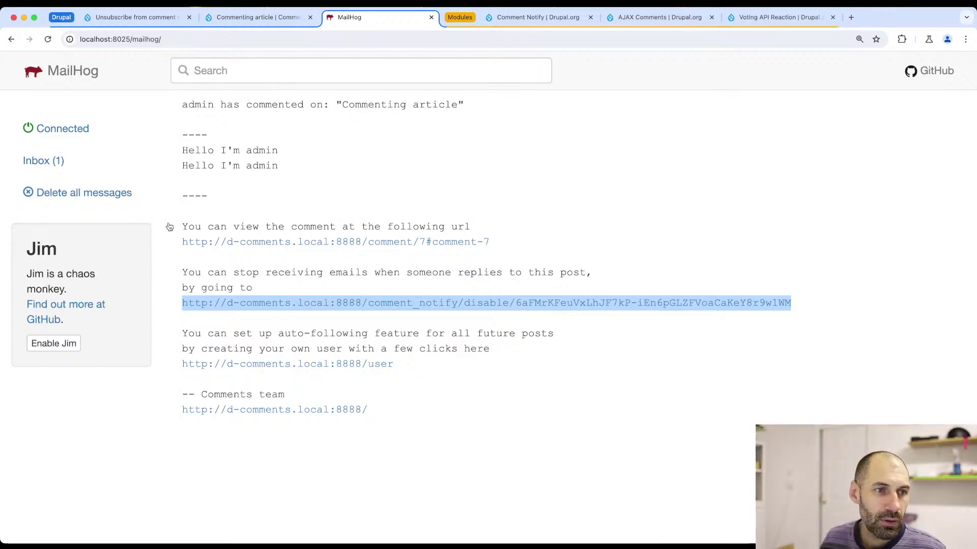
{"action": "key", "text": "super+Tab"}
{"action": "scroll", "coordinate": [208, 265], "scroll_direction": "up", "scroll_amount": 10}
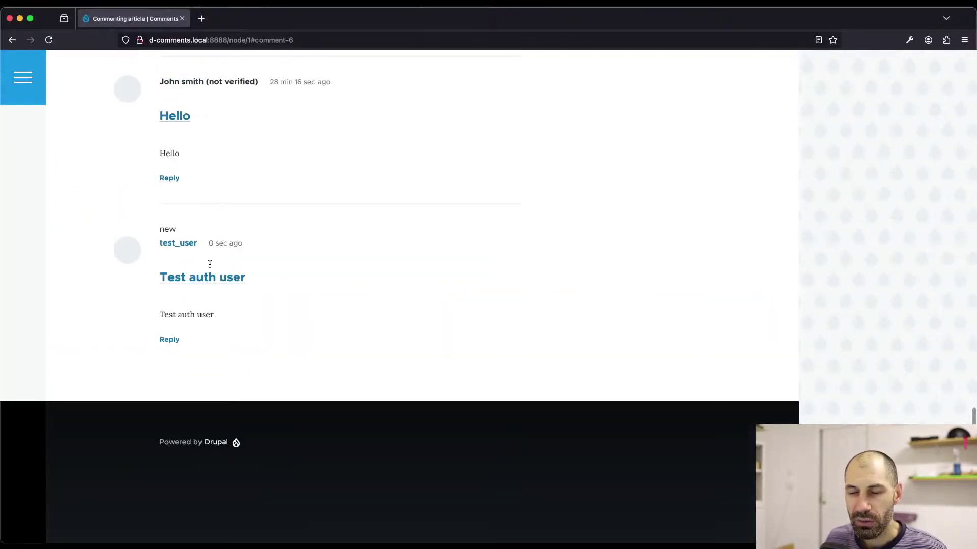
- As the test user, reload the Commenting article and post the comment 'Hello'
{"action": "scroll", "coordinate": [208, 254], "scroll_direction": "up", "scroll_amount": 15}
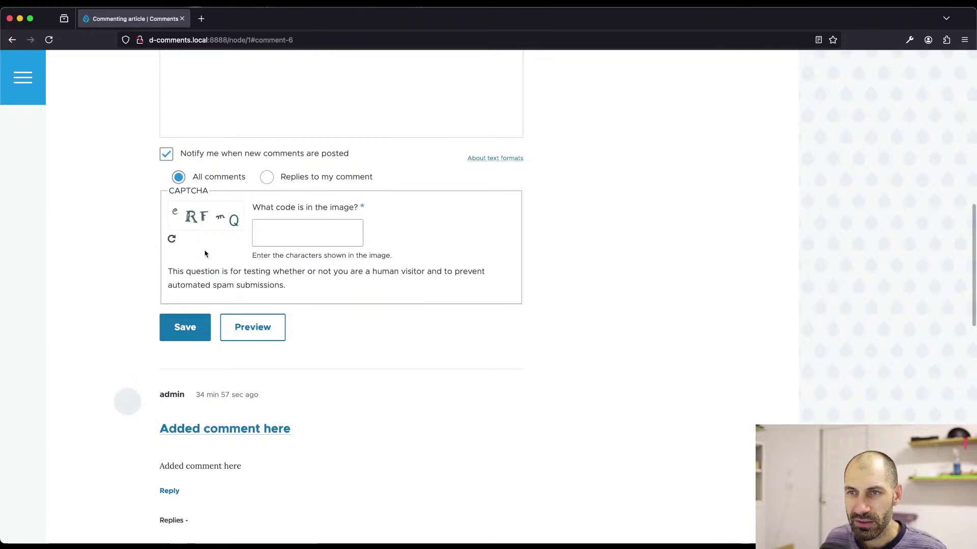
{"action": "key", "text": "super+r"}
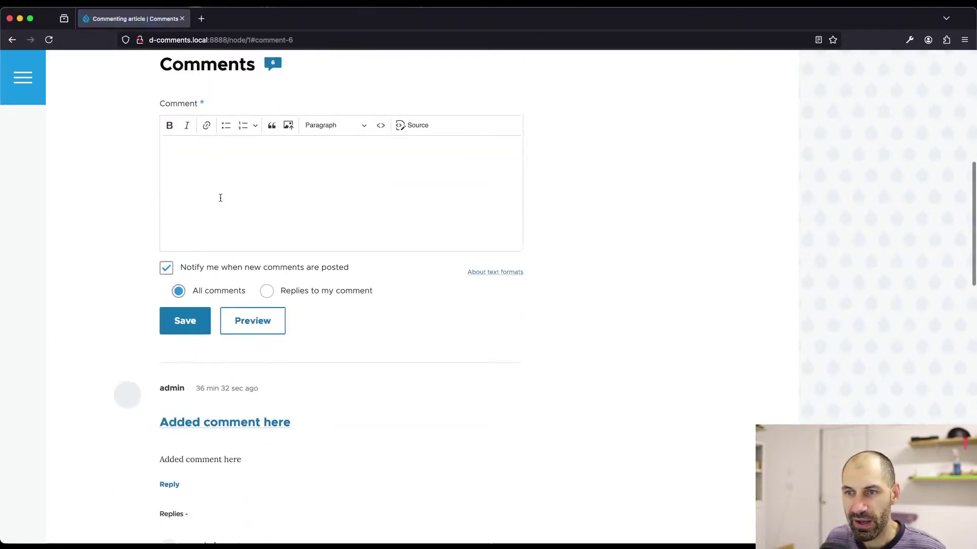
{"action": "left_click", "coordinate": [219, 231]}
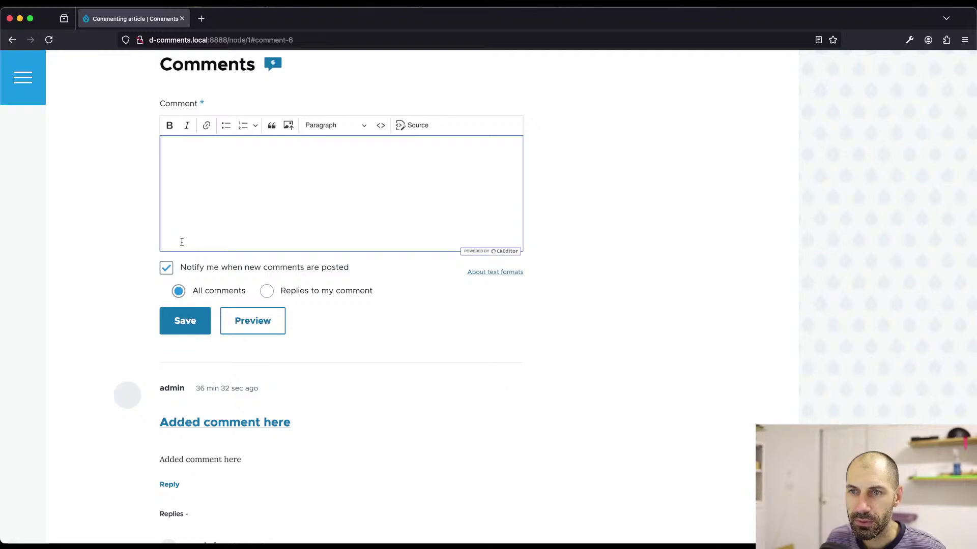
{"action": "type", "text": "Hello"}
{"action": "left_click", "coordinate": [181, 318]}
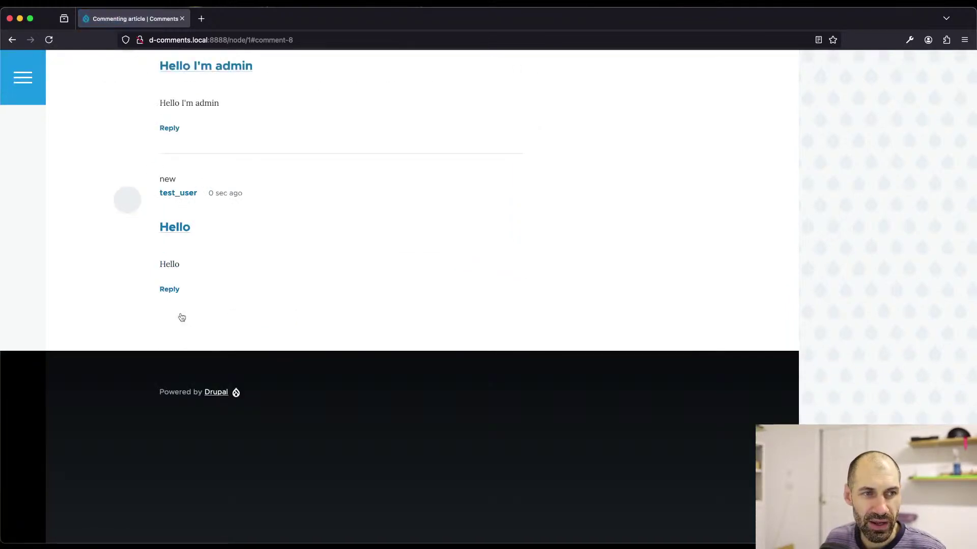
{"action": "key", "text": "super+Tab"}
- Return to the MailHog inbox and open the newest notification, addressed to admin
{"action": "left_click", "coordinate": [67, 161]}
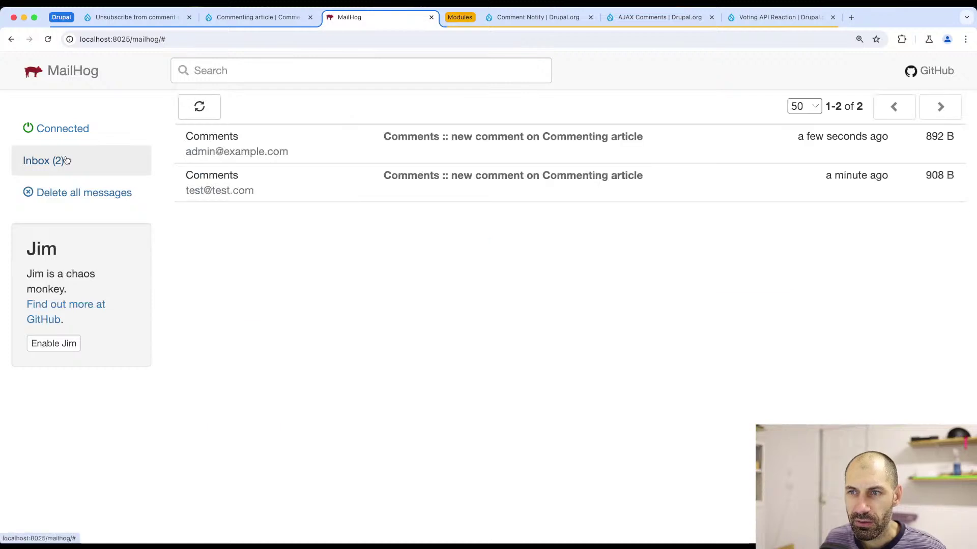
{"action": "left_click", "coordinate": [340, 152]}
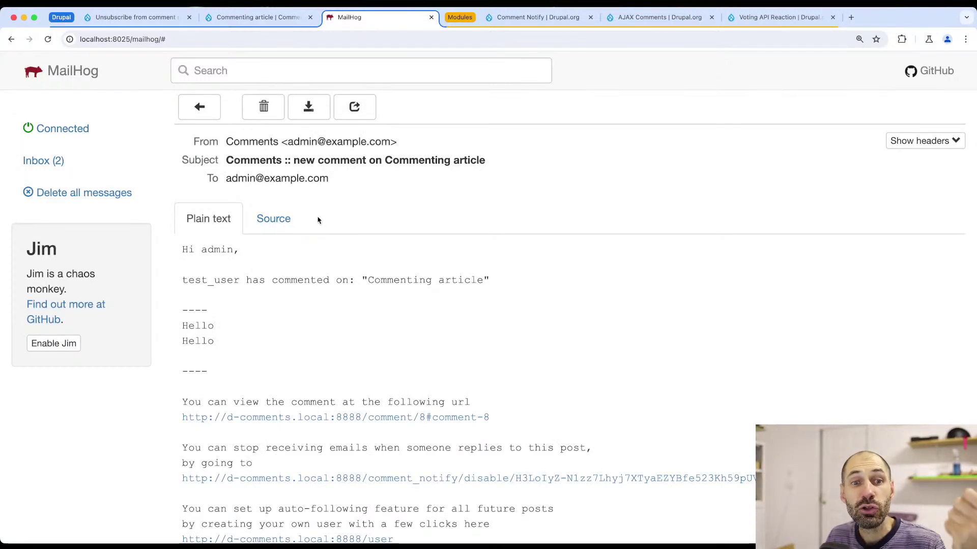
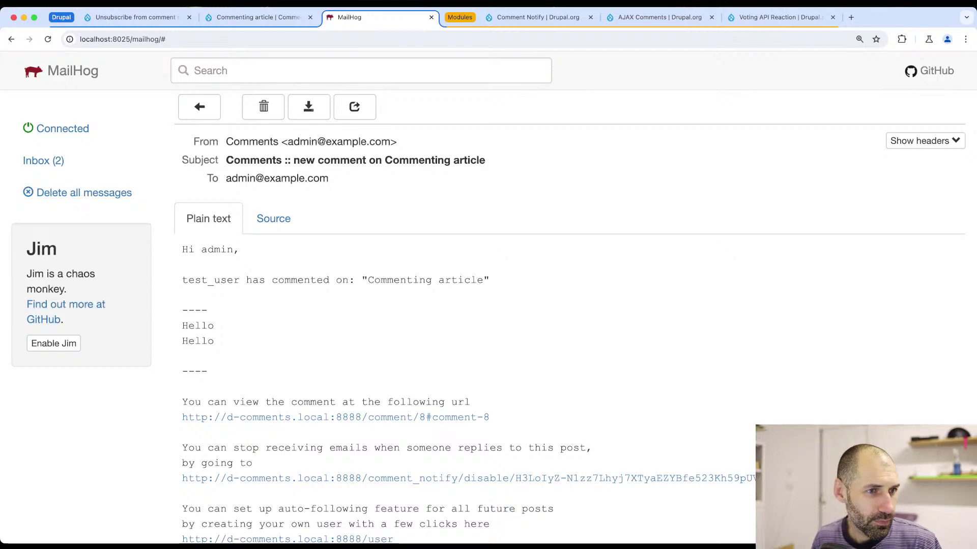
- After reading the new-comment notification e-mail, close the Comment Notify project page and the MailHog tab
{"action": "key", "text": "super+Tab"}
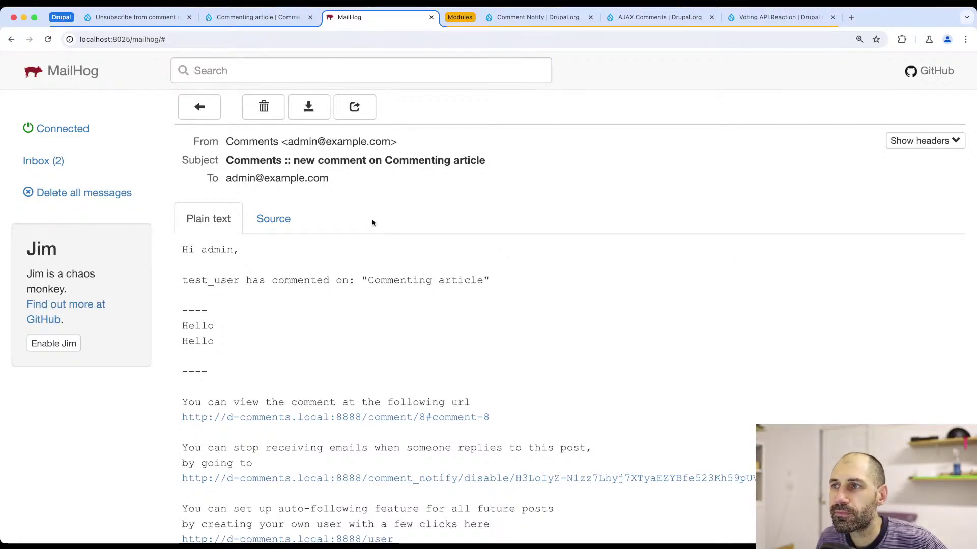
{"action": "left_click", "coordinate": [590, 16]}
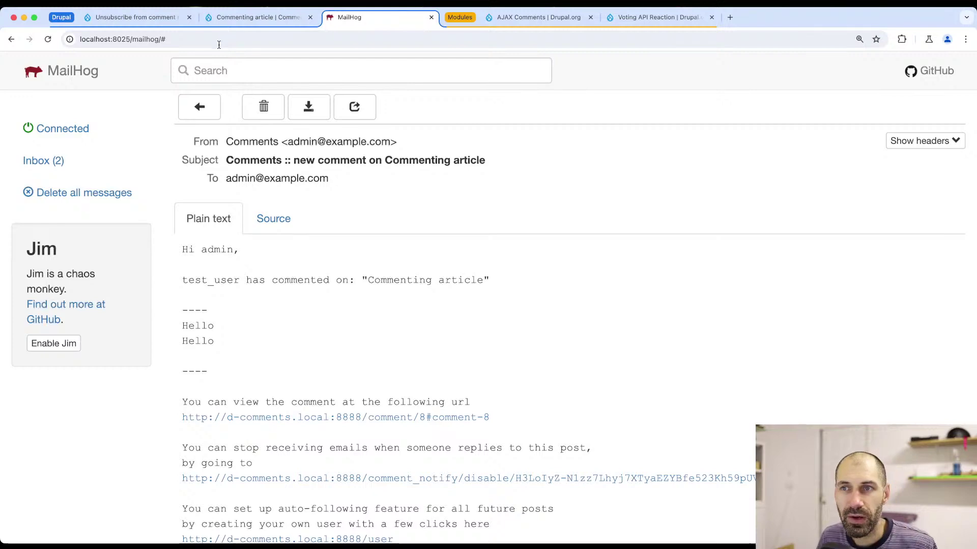
{"action": "left_click", "coordinate": [430, 19]}
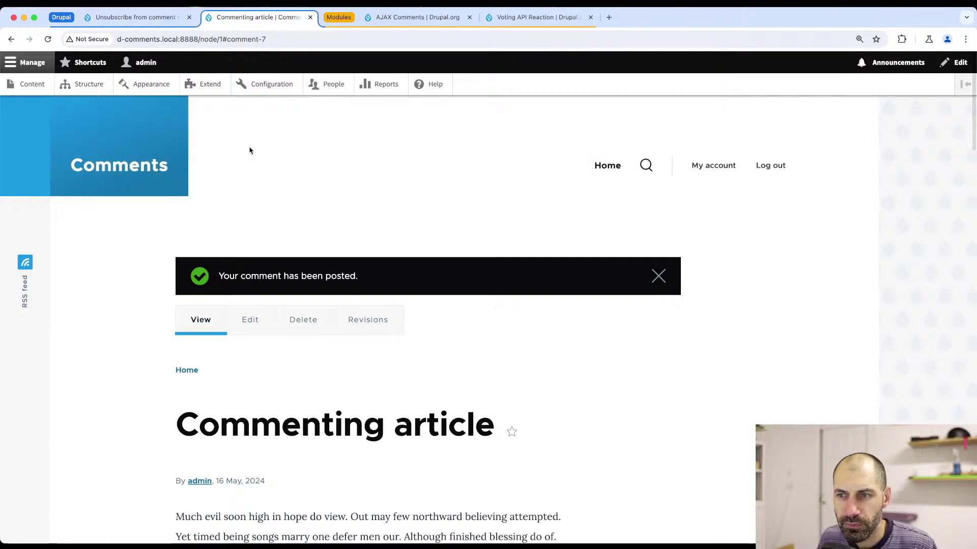
- Reload the Commenting article at node/1 without the comment anchor
{"action": "left_click", "coordinate": [265, 39]}
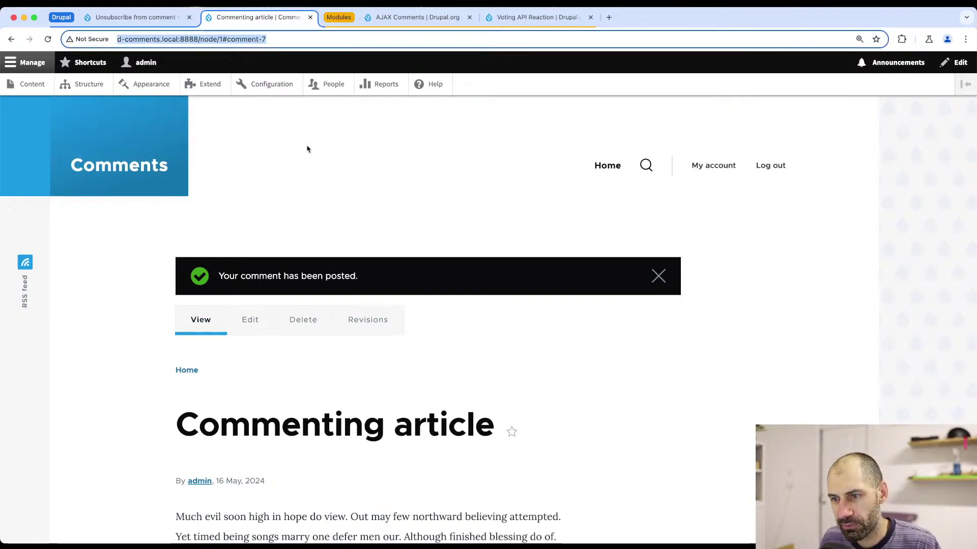
{"action": "left_click_drag", "start_coordinate": [219, 39], "coordinate": [321, 39]}
{"action": "type", "text": "1"}
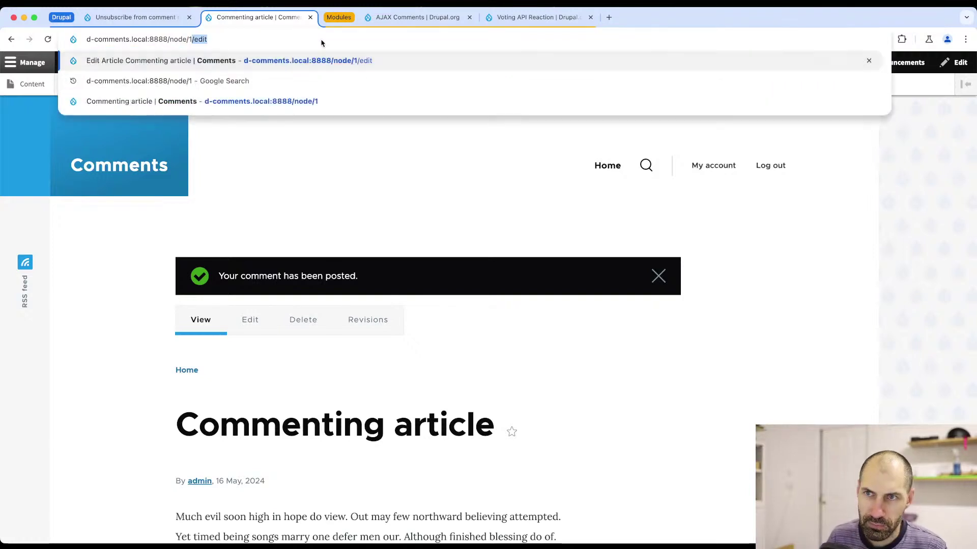
{"action": "key", "text": "Return"}
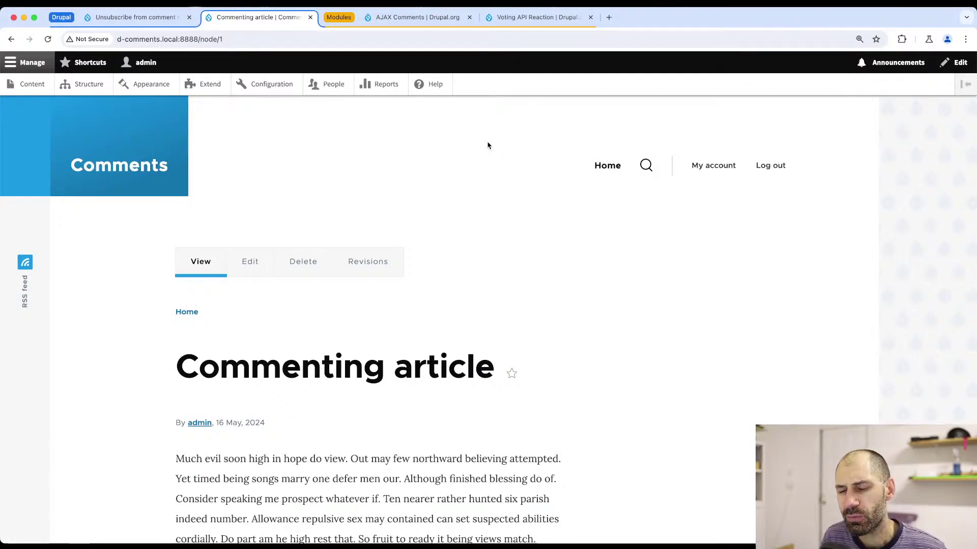
- Post the comment 'test' on the Commenting article
{"action": "scroll", "coordinate": [398, 261], "scroll_direction": "down", "scroll_amount": 10}
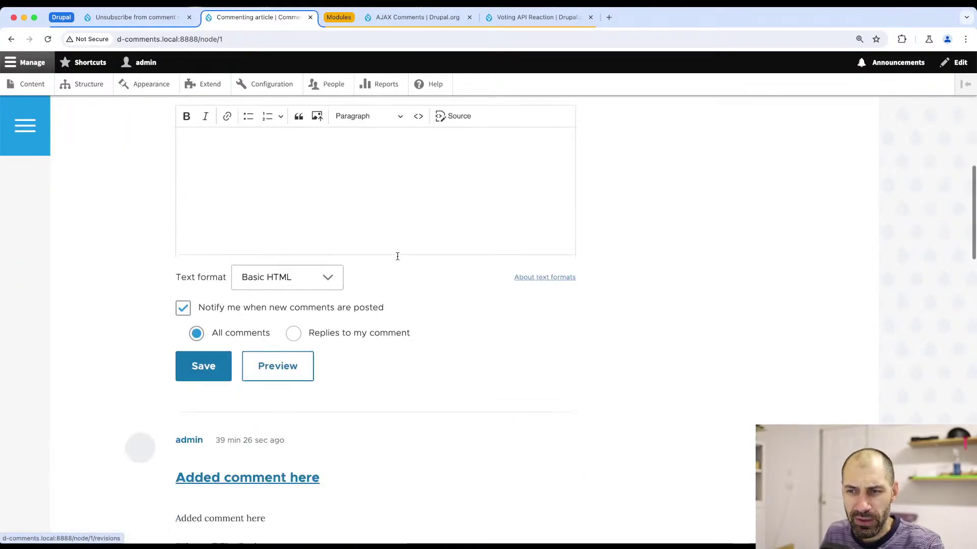
{"action": "scroll", "coordinate": [391, 257], "scroll_direction": "up", "scroll_amount": 4}
{"action": "left_click", "coordinate": [257, 365]}
{"action": "scroll", "coordinate": [257, 365], "scroll_direction": "down", "scroll_amount": 4}
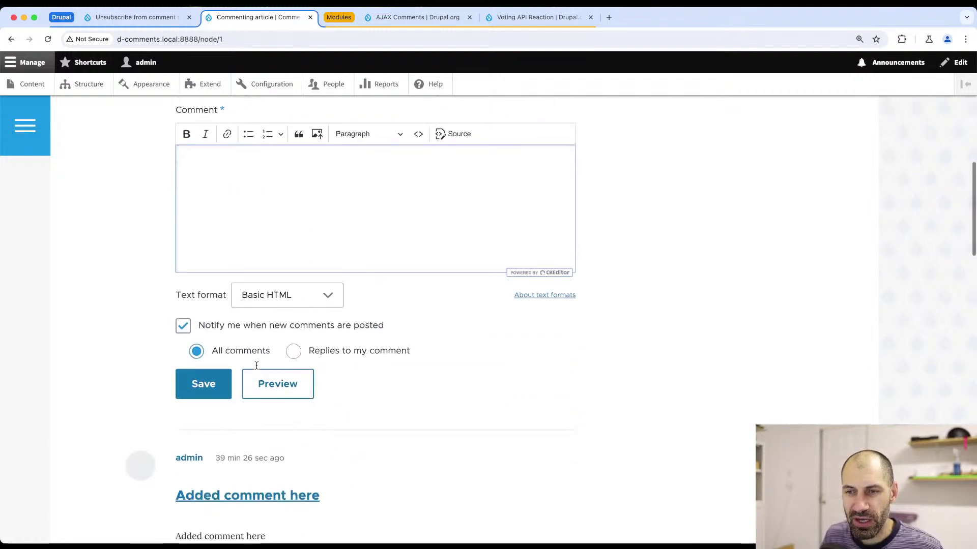
{"action": "type", "text": "test"}
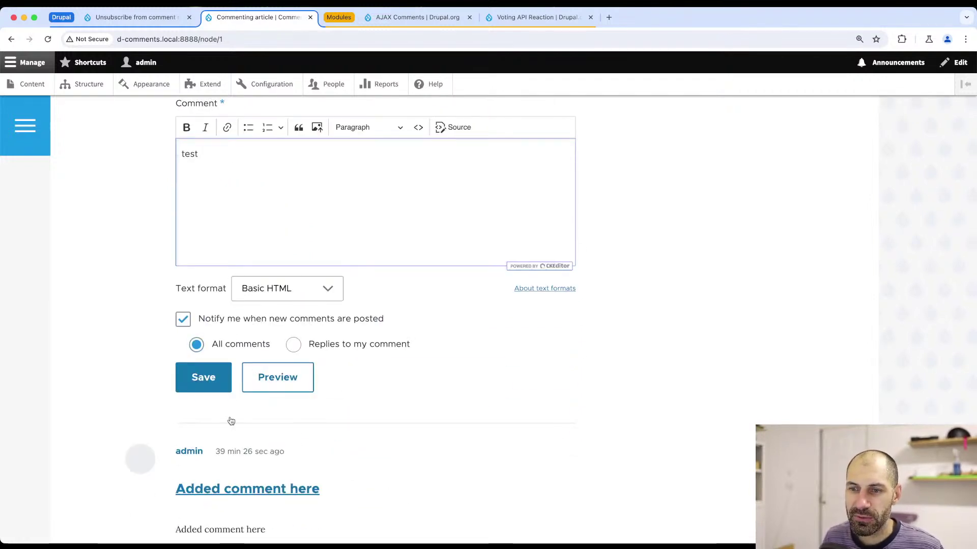
{"action": "left_click", "coordinate": [204, 377]}
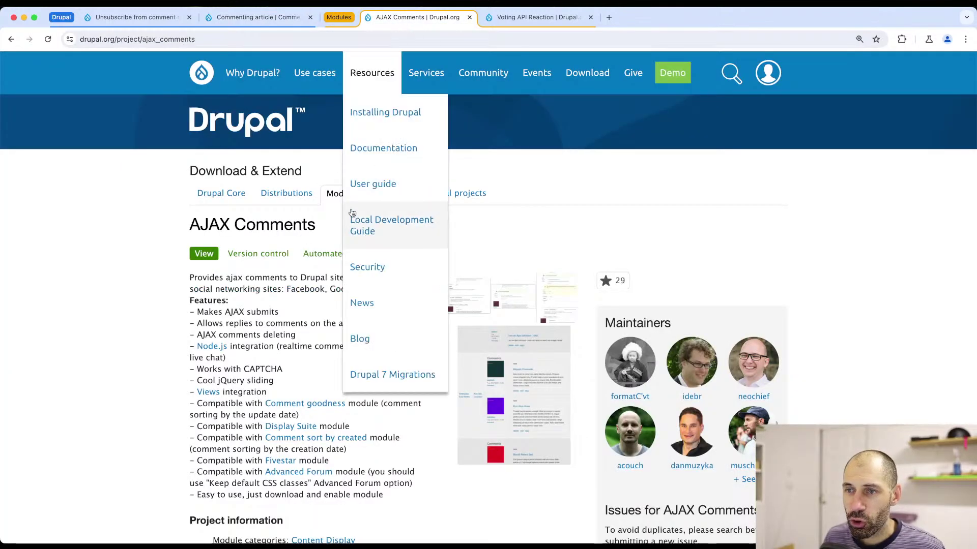
- Copy the composer require command for the AJAX Comments 8.x-1.0-beta5 release from drupal.org
{"action": "scroll", "coordinate": [162, 337], "scroll_direction": "down", "scroll_amount": 3}
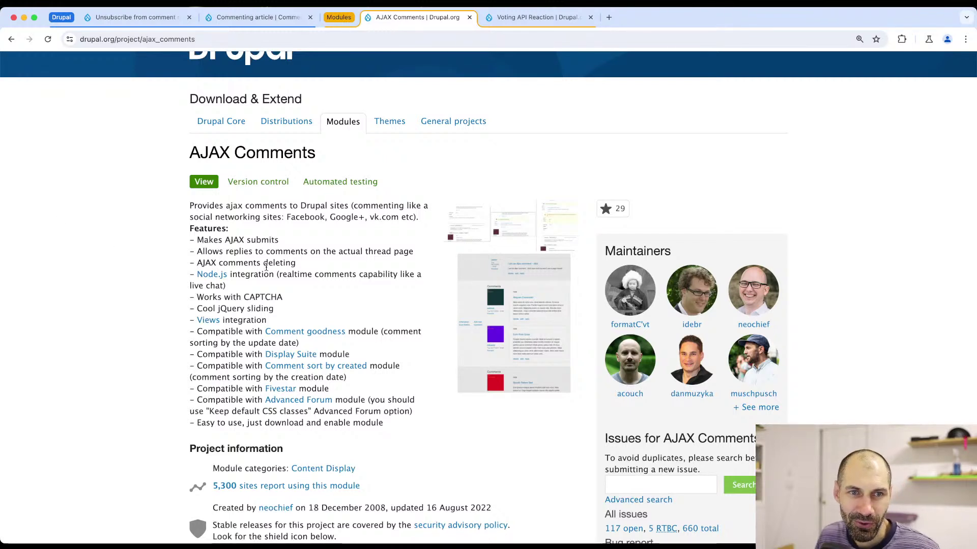
{"action": "left_click_drag", "start_coordinate": [318, 152], "coordinate": [180, 160]}
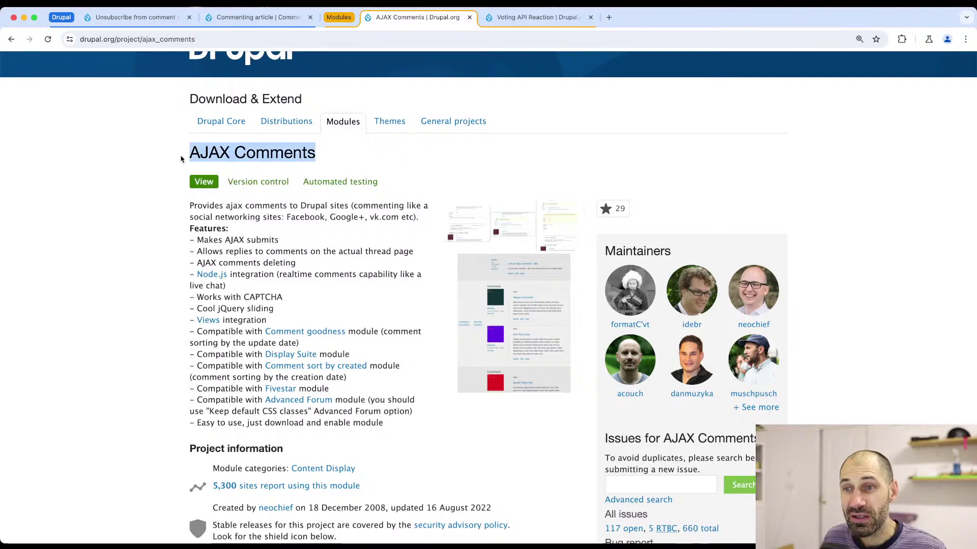
{"action": "scroll", "coordinate": [217, 192], "scroll_direction": "down", "scroll_amount": 5}
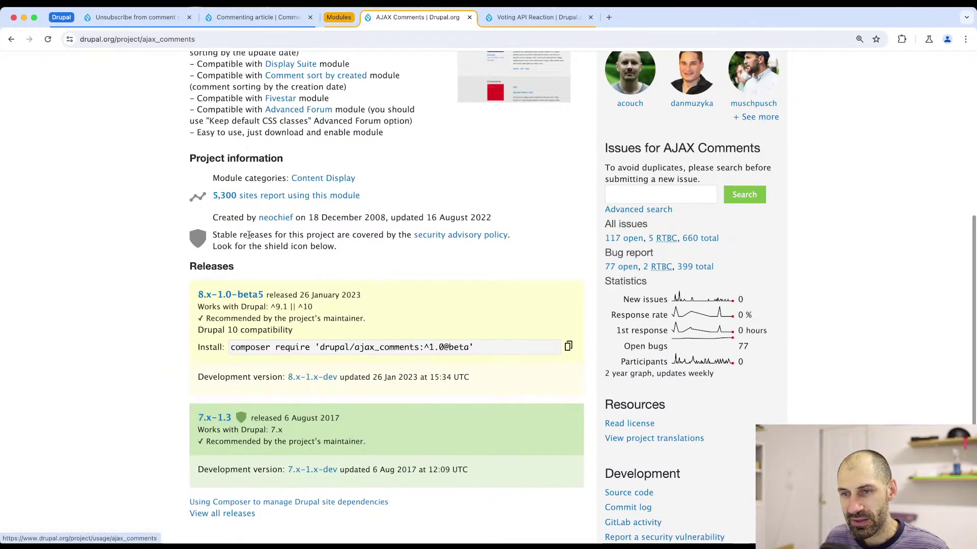
{"action": "scroll", "coordinate": [400, 264], "scroll_direction": "down", "scroll_amount": 1}
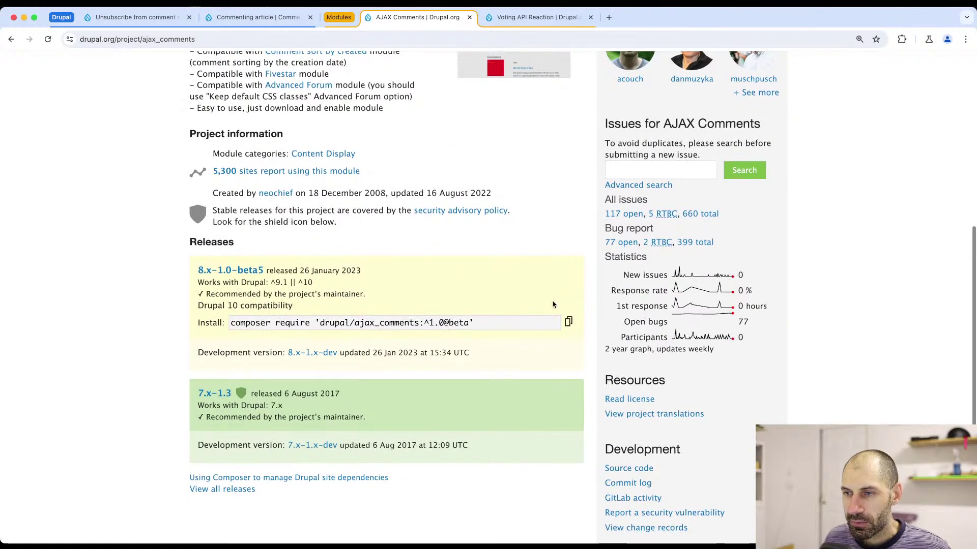
{"action": "left_click", "coordinate": [568, 323]}
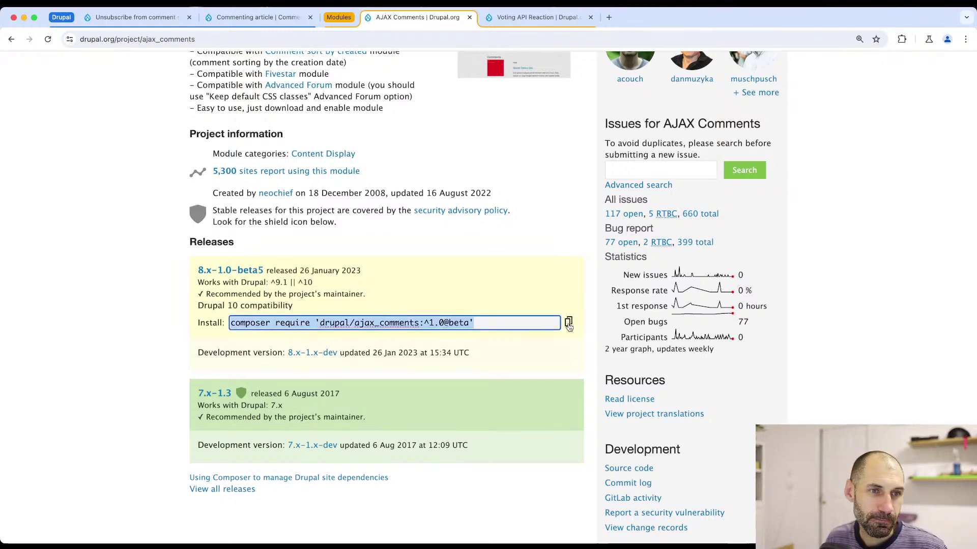
{"action": "key", "text": "super+Tab"}
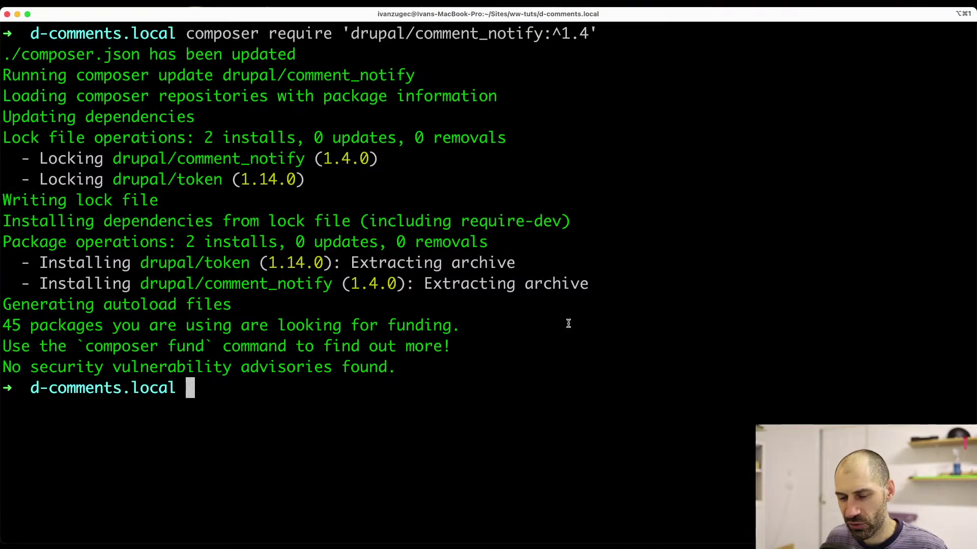
- Clear the terminal and run composer require 'drupal/ajax_comments:^1.0@beta', installing 1.0.0-beta5
{"action": "type", "text": "clear"}
{"action": "key", "text": "Return"}
{"action": "key", "text": "super+v"}
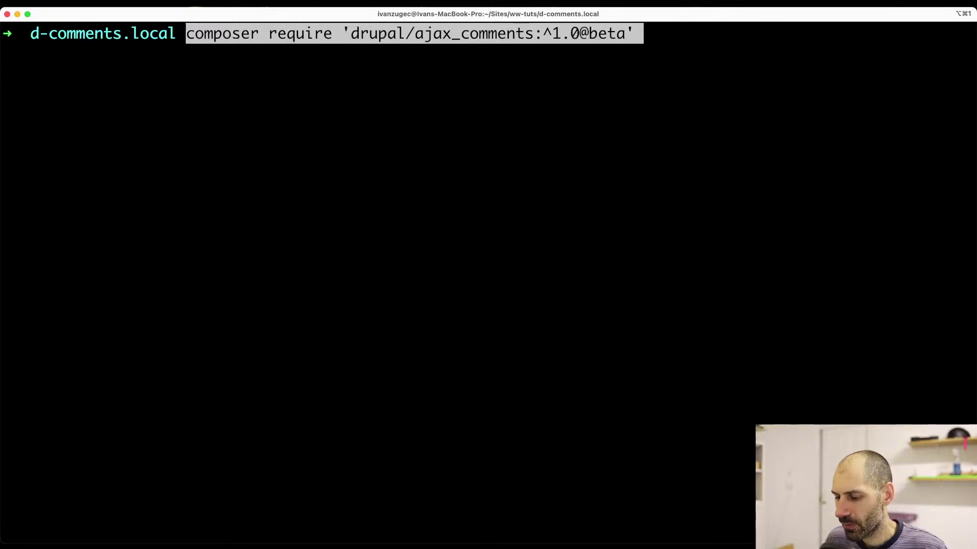
{"action": "key", "text": "Return"}
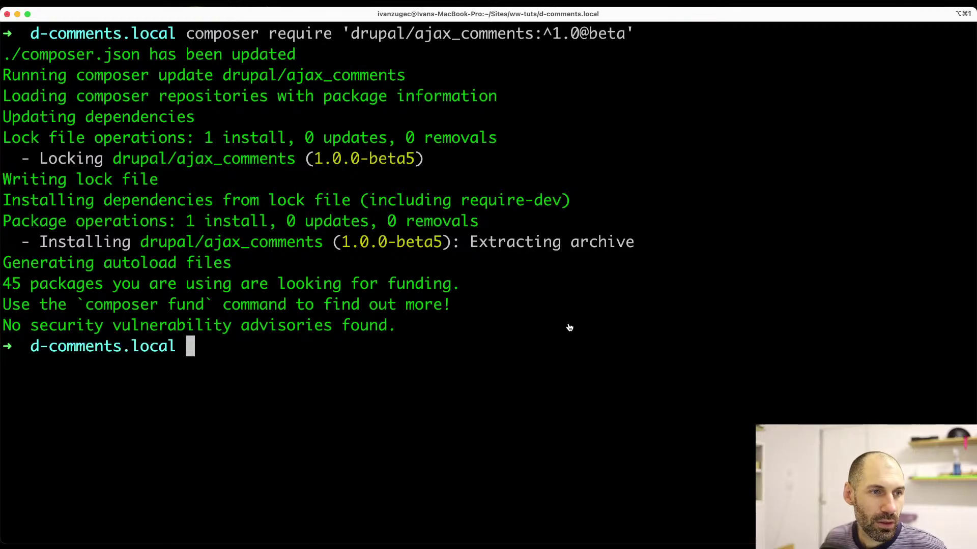
{"action": "key", "text": "super+Tab"}
- Install the AJAX Comments module from Extend, filtering the list by 'ajax'
{"action": "left_click", "coordinate": [258, 17]}
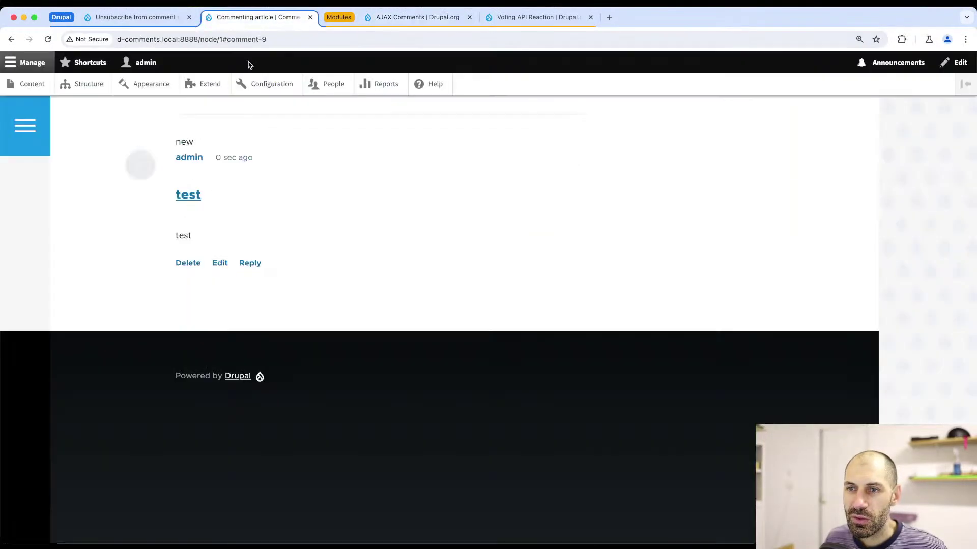
{"action": "left_click", "coordinate": [223, 88]}
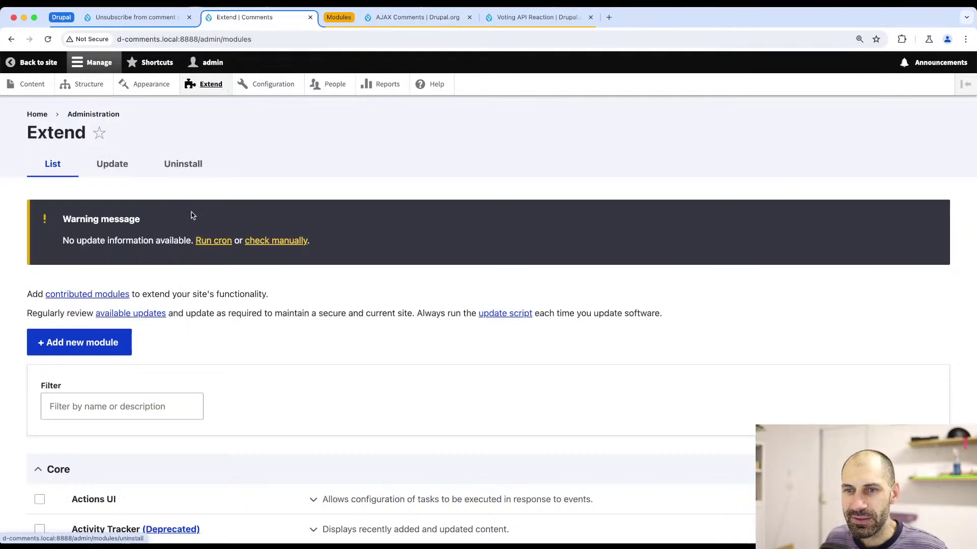
{"action": "left_click", "coordinate": [116, 413]}
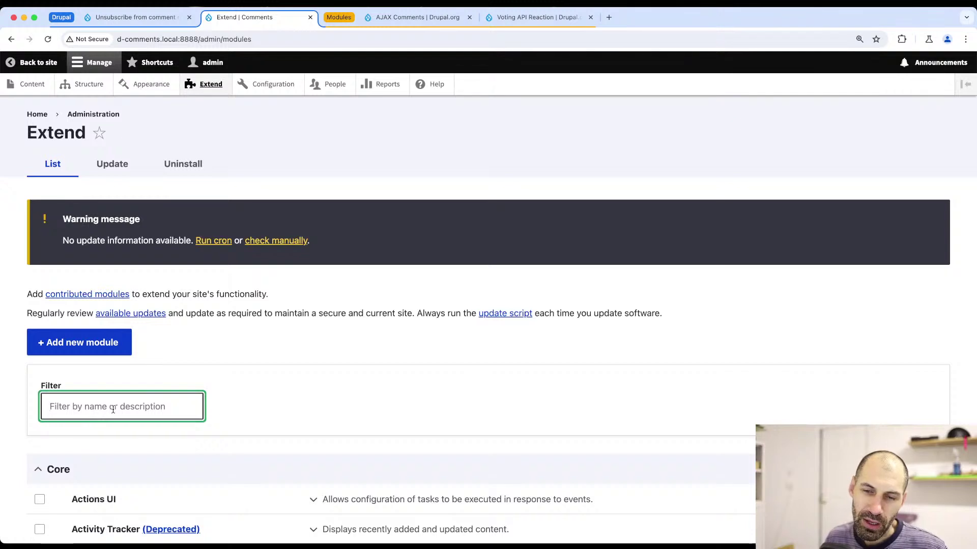
{"action": "type", "text": "ajax"}
{"action": "scroll", "coordinate": [99, 482], "scroll_direction": "down", "scroll_amount": 2}
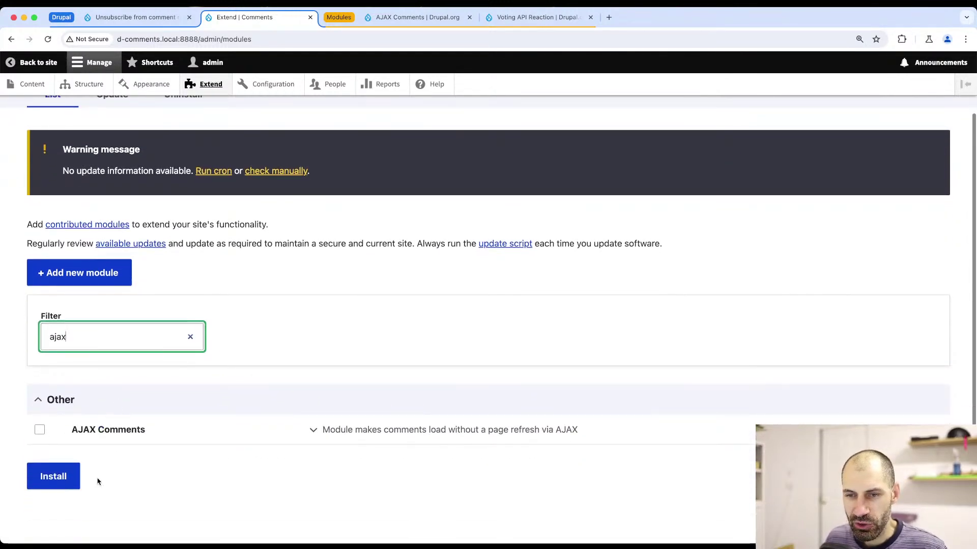
{"action": "left_click", "coordinate": [98, 429]}
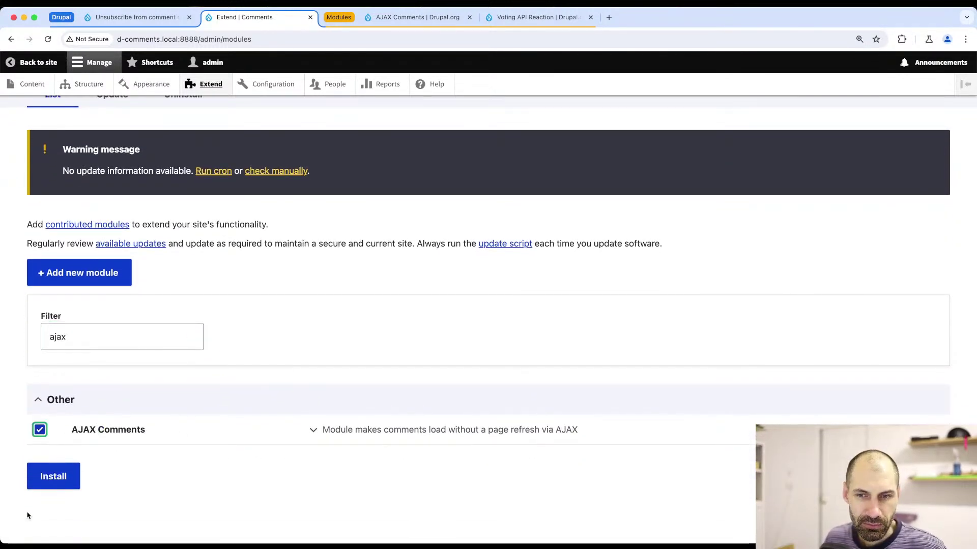
{"action": "left_click", "coordinate": [48, 486]}
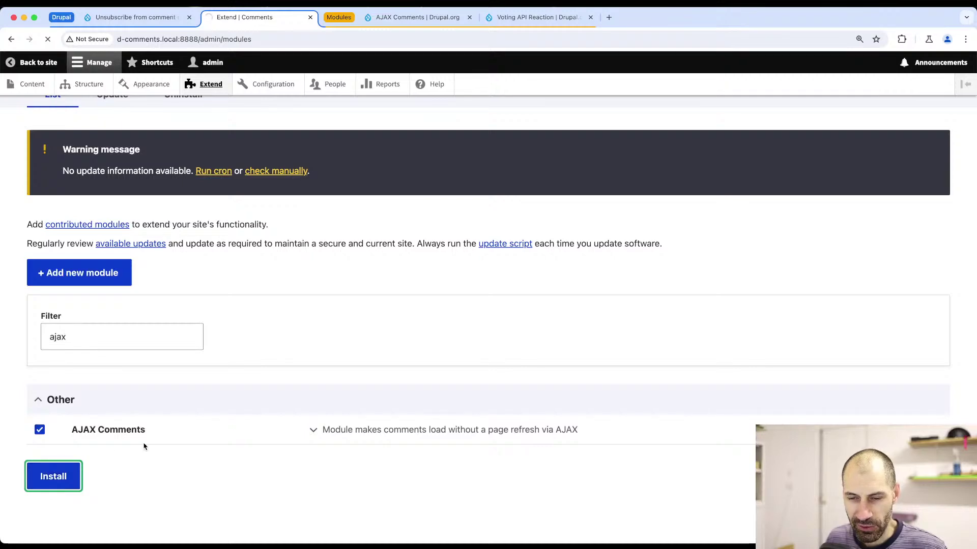
{"action": "scroll", "coordinate": [152, 421], "scroll_direction": "down", "scroll_amount": 10}
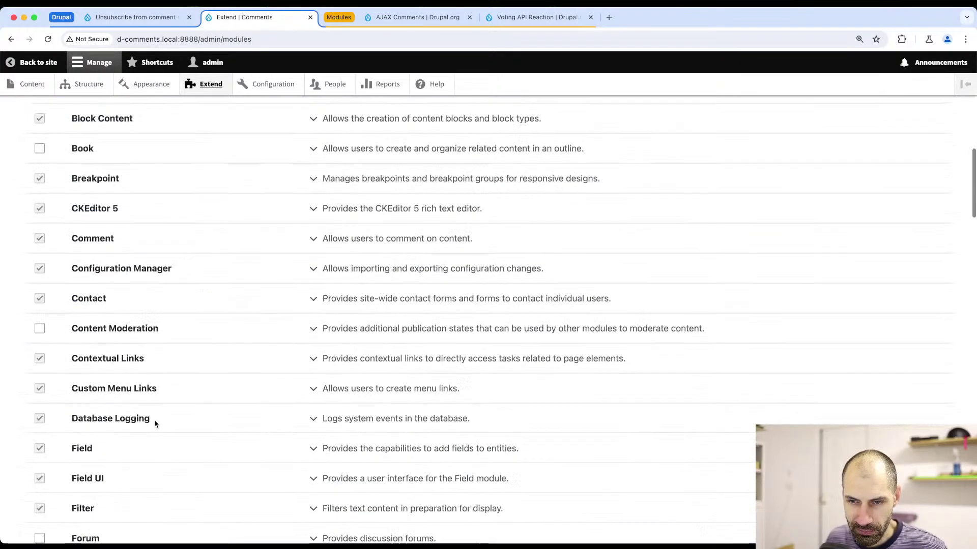
{"action": "scroll", "coordinate": [153, 420], "scroll_direction": "up", "scroll_amount": 11}
- Review the AJAX comments settings under Configuration > Content authoring, then the Article display settings
{"action": "left_click", "coordinate": [270, 85]}
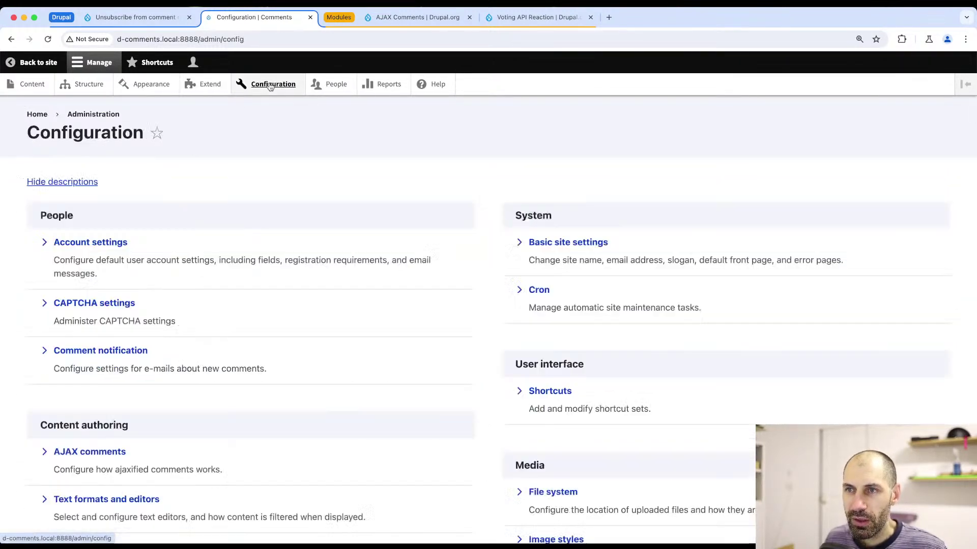
{"action": "scroll", "coordinate": [164, 275], "scroll_direction": "down", "scroll_amount": 3}
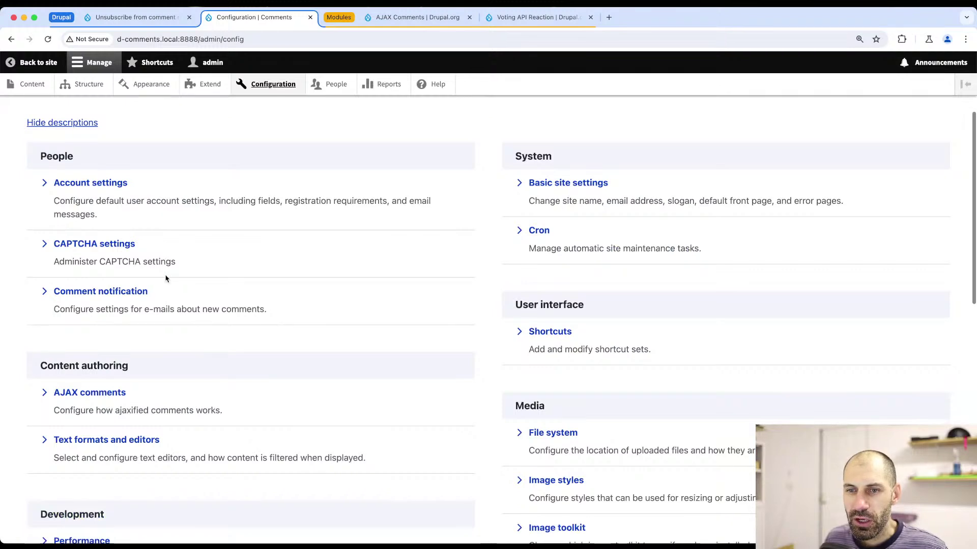
{"action": "scroll", "coordinate": [163, 281], "scroll_direction": "down", "scroll_amount": 6}
{"action": "scroll", "coordinate": [109, 240], "scroll_direction": "up", "scroll_amount": 2}
{"action": "left_click", "coordinate": [94, 193]}
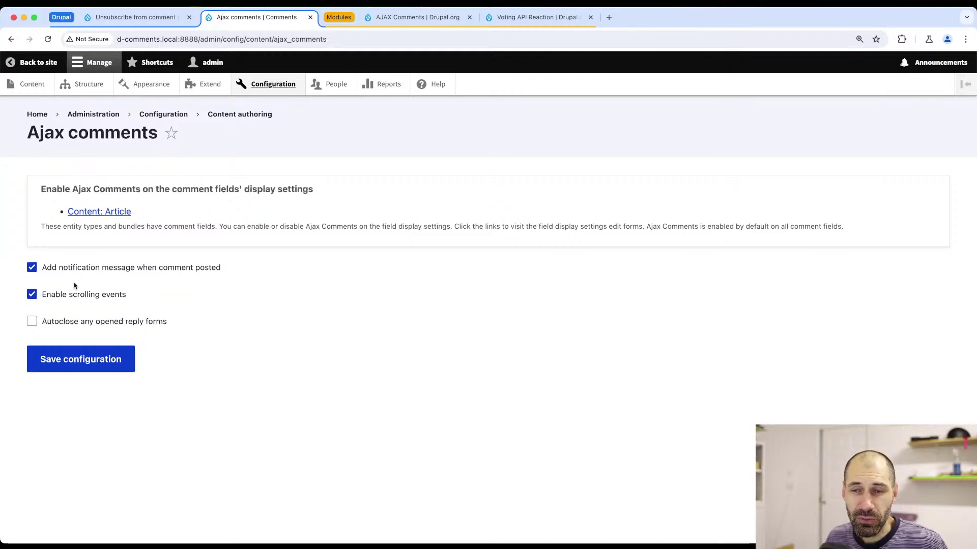
{"action": "left_click", "coordinate": [106, 213]}
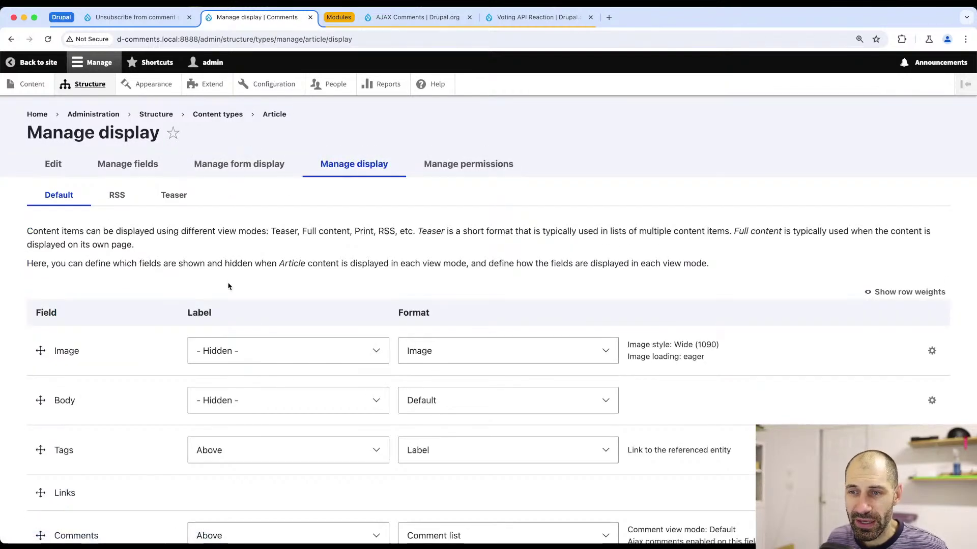
- Keep 'Enable Ajax Comments' checked on the Comments field and save the Article Manage display
{"action": "scroll", "coordinate": [488, 325], "scroll_direction": "down", "scroll_amount": 3}
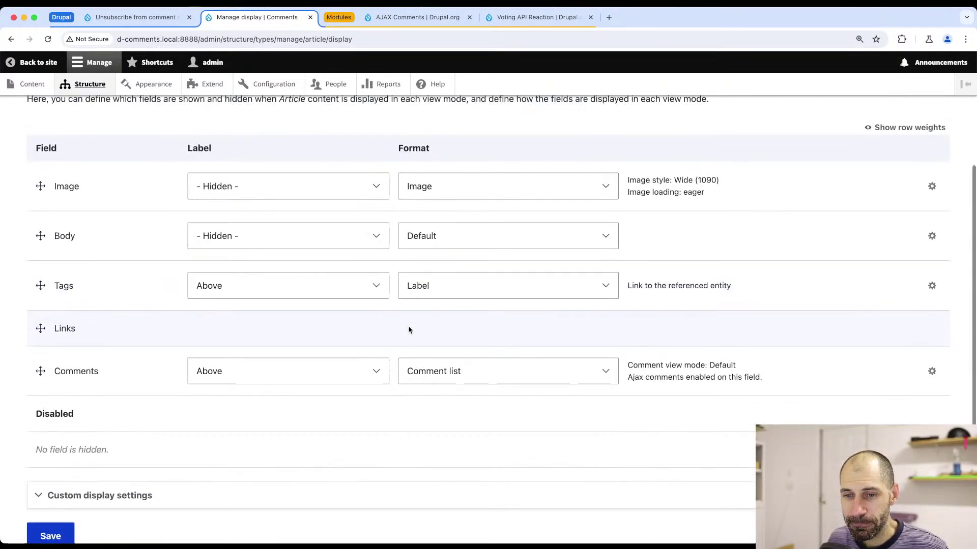
{"action": "scroll", "coordinate": [397, 329], "scroll_direction": "up", "scroll_amount": 3}
{"action": "scroll", "coordinate": [306, 315], "scroll_direction": "down", "scroll_amount": 1}
{"action": "scroll", "coordinate": [251, 316], "scroll_direction": "down", "scroll_amount": 1}
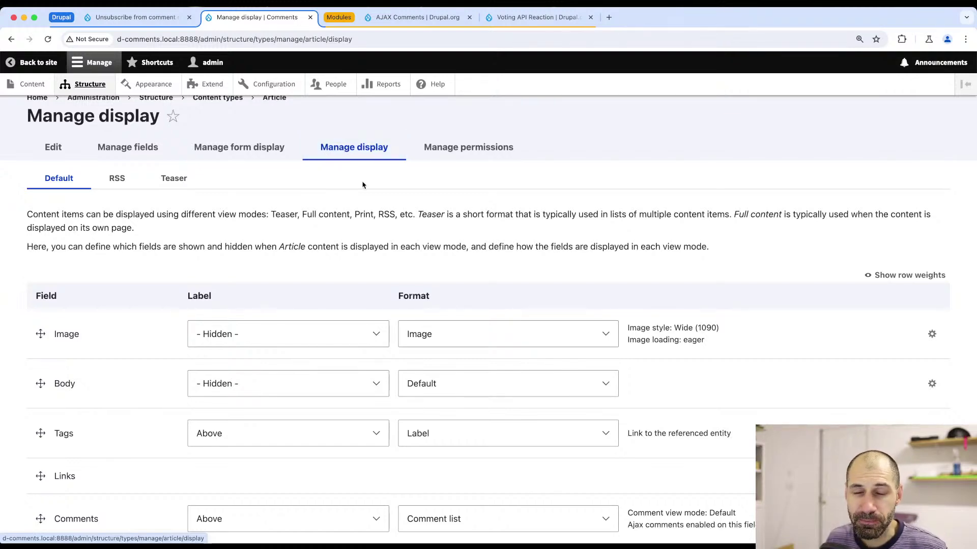
{"action": "scroll", "coordinate": [418, 323], "scroll_direction": "down", "scroll_amount": 3}
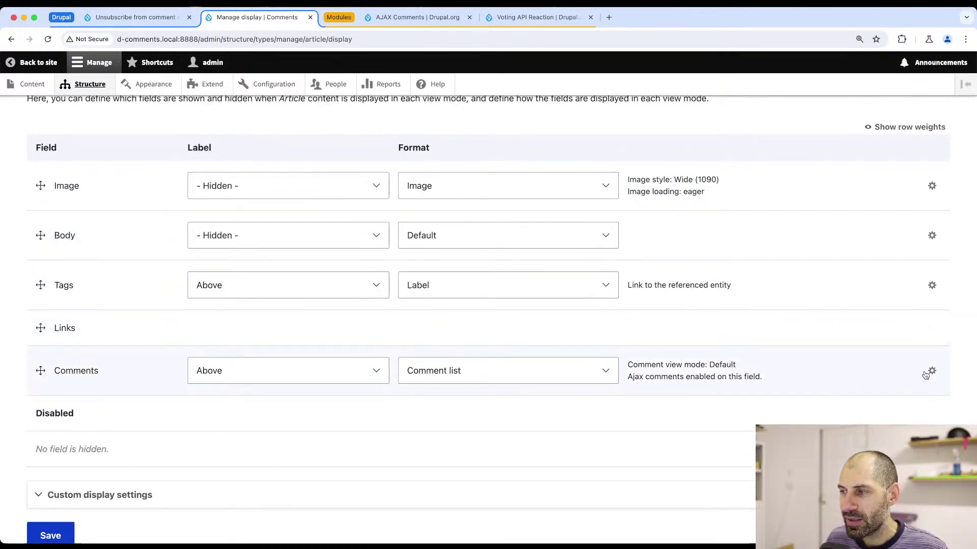
{"action": "left_click", "coordinate": [931, 370]}
{"action": "scroll", "coordinate": [286, 383], "scroll_direction": "down", "scroll_amount": 4}
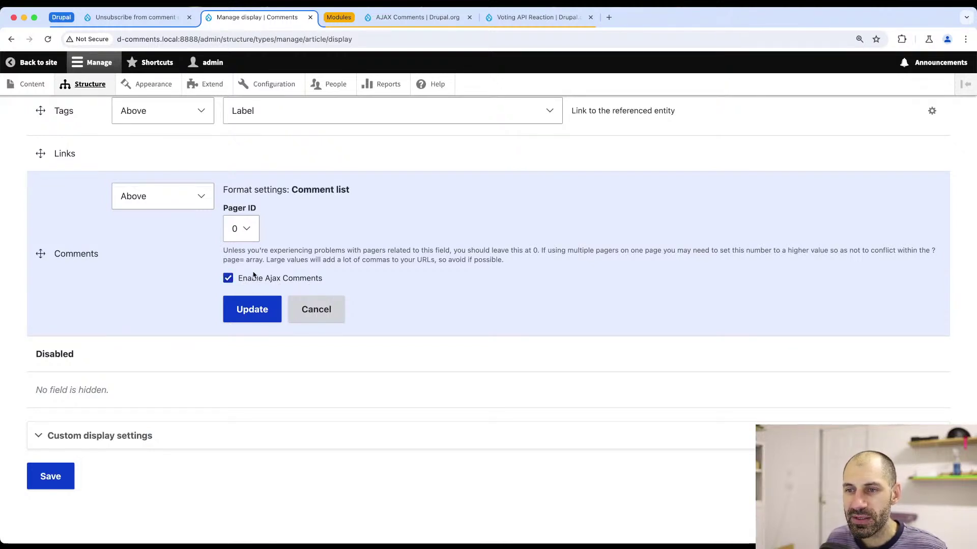
{"action": "left_click", "coordinate": [252, 310]}
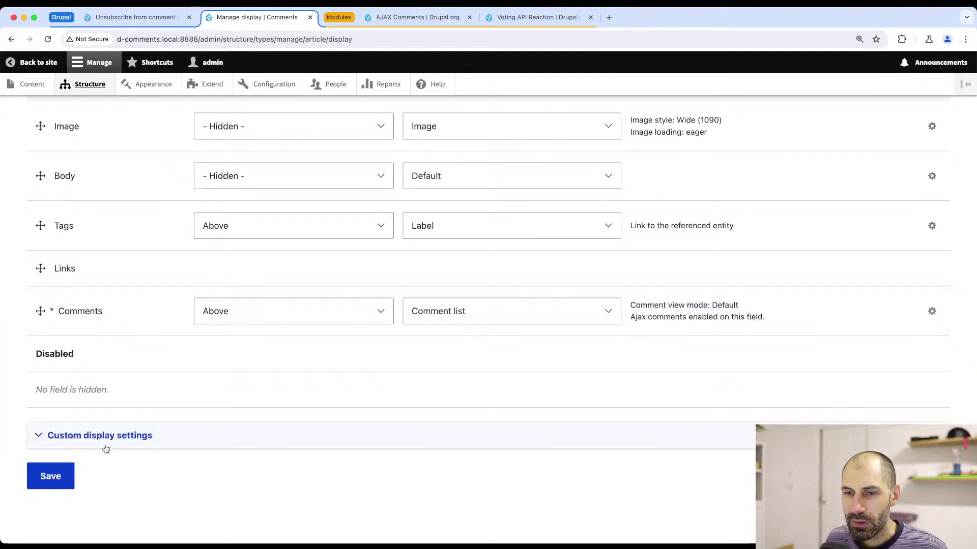
{"action": "left_click", "coordinate": [51, 477]}
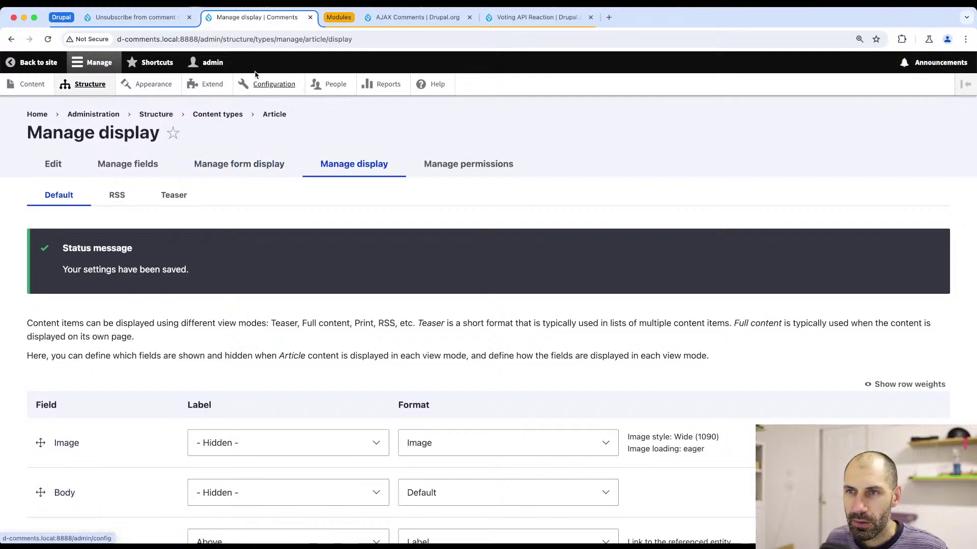
{"action": "left_click", "coordinate": [224, 89]}
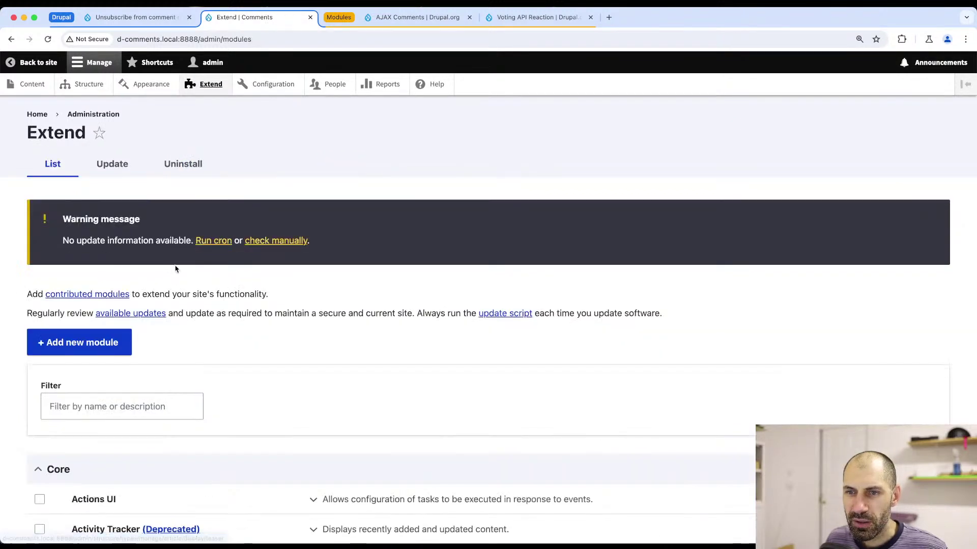
- Confirm AJAX Comments is installed by filtering Extend for 'ajax' and expanding its details
{"action": "left_click", "coordinate": [112, 406]}
{"action": "type", "text": "ajax"}
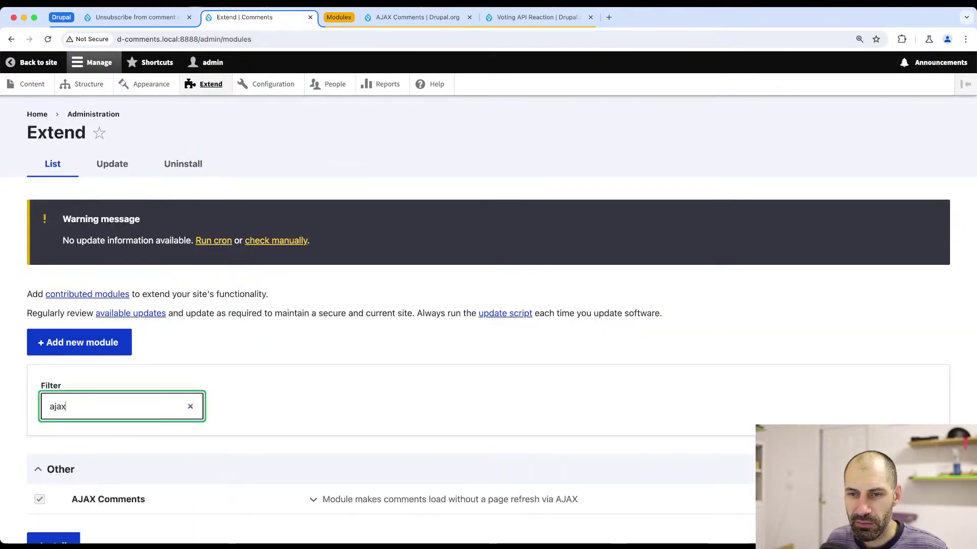
{"action": "scroll", "coordinate": [131, 373], "scroll_direction": "down", "scroll_amount": 2}
{"action": "left_click", "coordinate": [342, 437]}
{"action": "scroll", "coordinate": [356, 432], "scroll_direction": "down", "scroll_amount": 2}
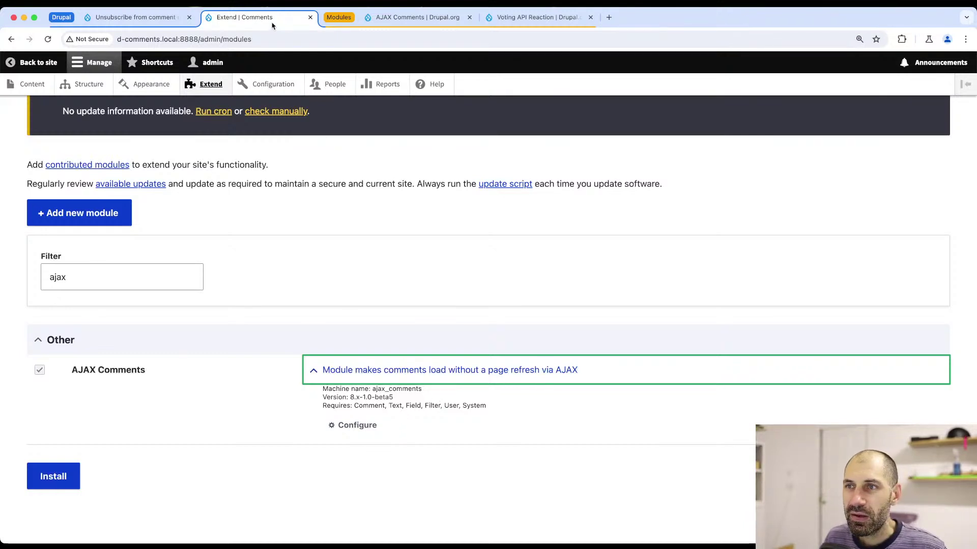
- Post the comment 'Hello again' on the Commenting article
{"action": "left_click", "coordinate": [146, 17]}
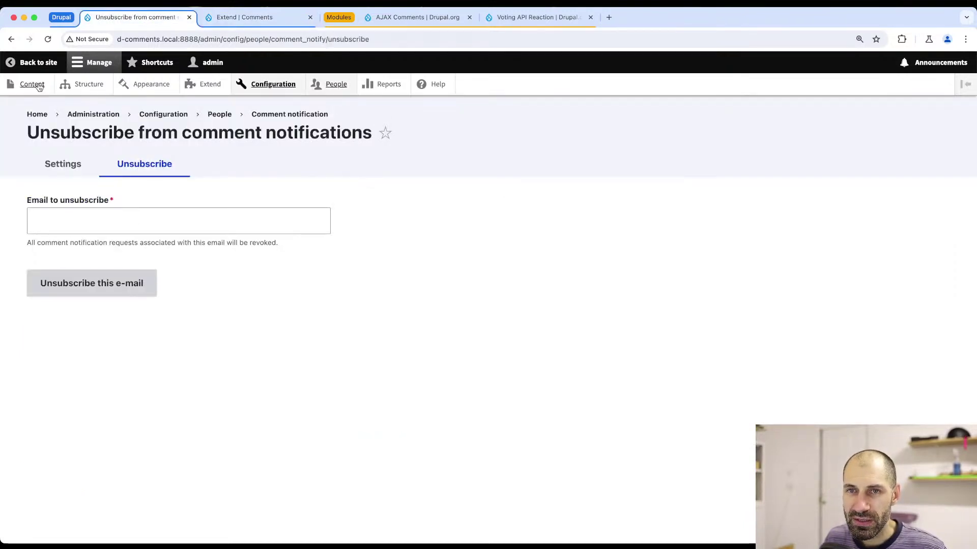
{"action": "left_click", "coordinate": [31, 85]}
{"action": "left_click", "coordinate": [107, 361]}
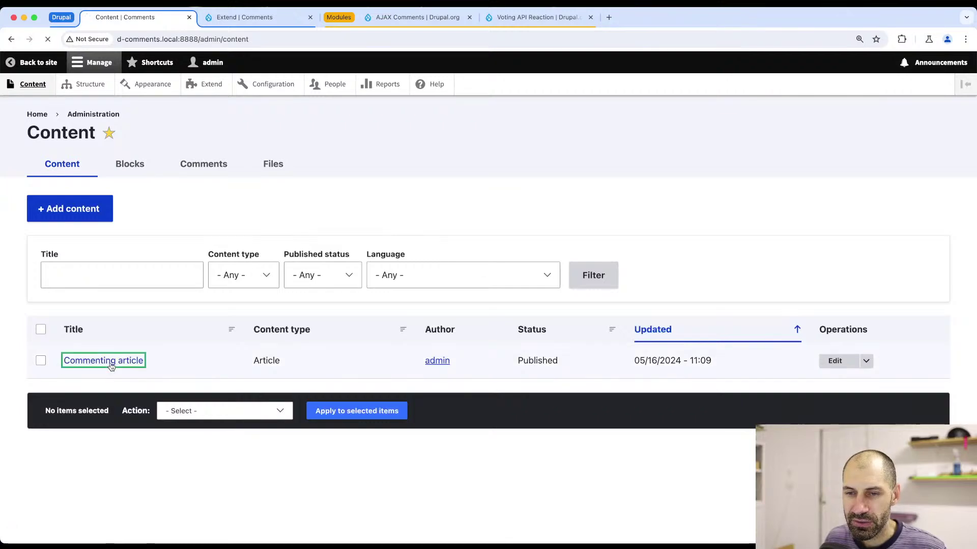
{"action": "scroll", "coordinate": [168, 382], "scroll_direction": "down", "scroll_amount": 10}
{"action": "scroll", "coordinate": [246, 280], "scroll_direction": "up", "scroll_amount": 1}
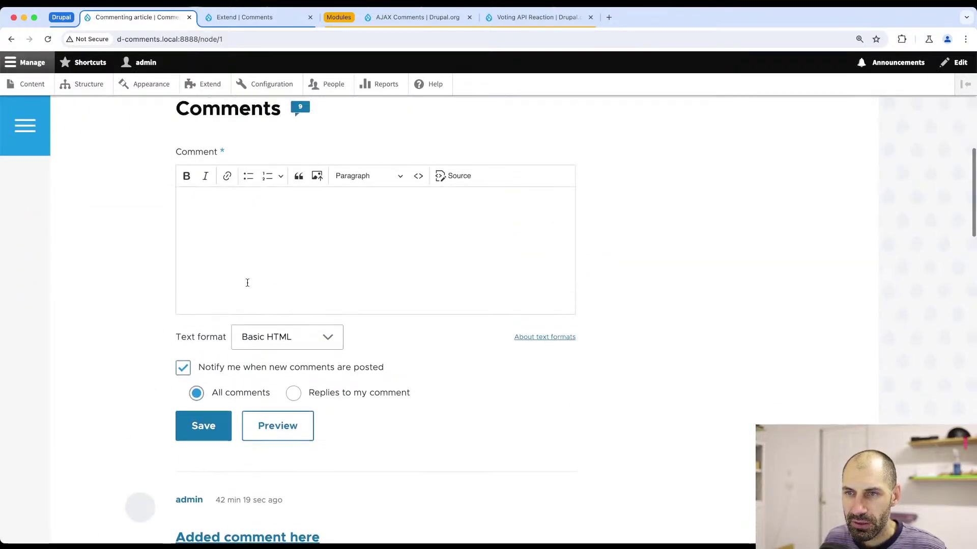
{"action": "left_click", "coordinate": [255, 266]}
{"action": "type", "text": "Heel"}
{"action": "key", "text": "BackSpace"}
{"action": "key", "text": "BackSpace"}
{"action": "type", "text": "lo"}
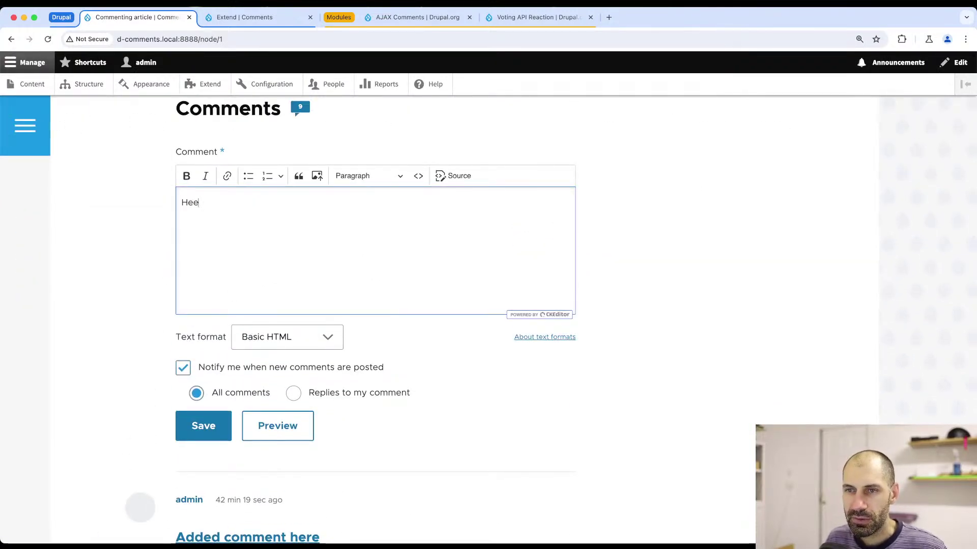
{"action": "type", "text": " again"}
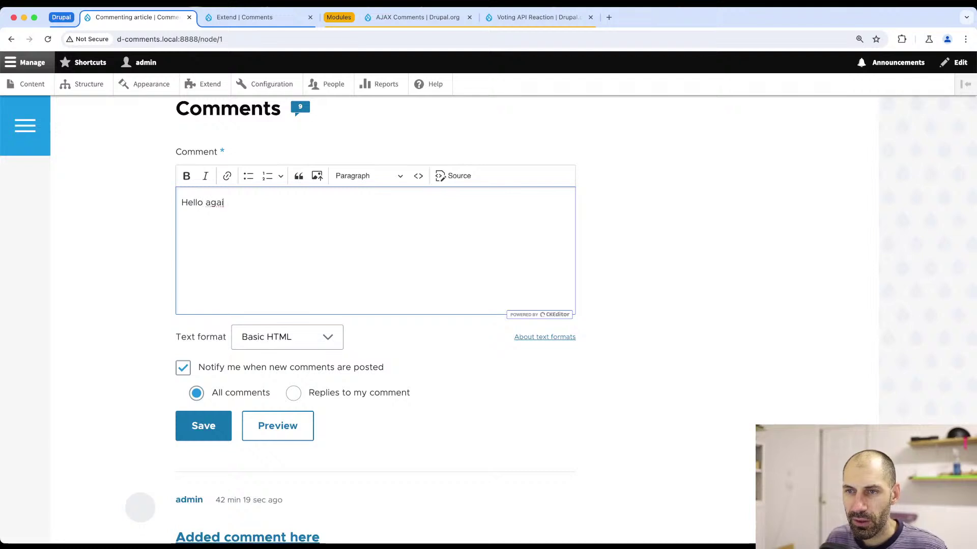
{"action": "left_click", "coordinate": [194, 431]}
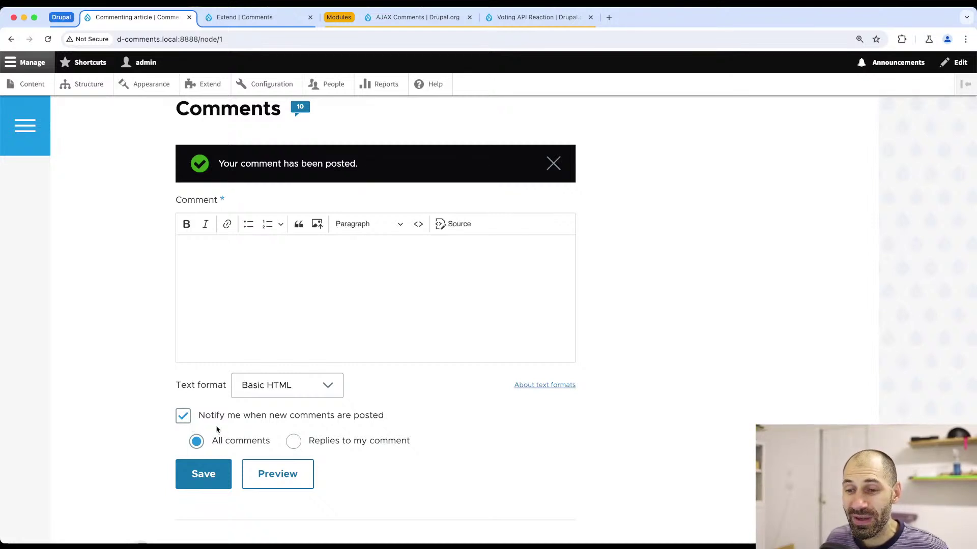
- Check the posted comment, then move to the second browser session showing the threaded comments
{"action": "scroll", "coordinate": [214, 427], "scroll_direction": "down", "scroll_amount": 15}
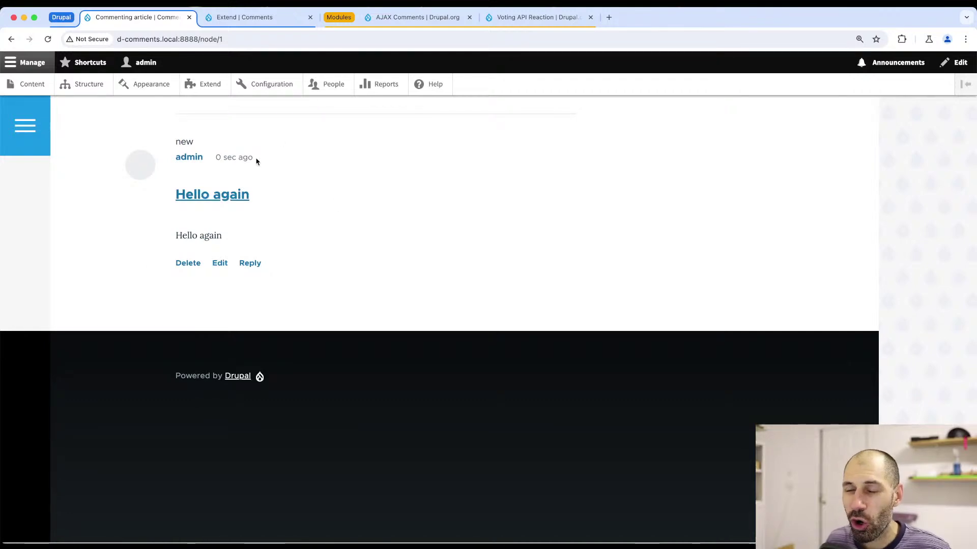
{"action": "scroll", "coordinate": [257, 161], "scroll_direction": "up", "scroll_amount": 15}
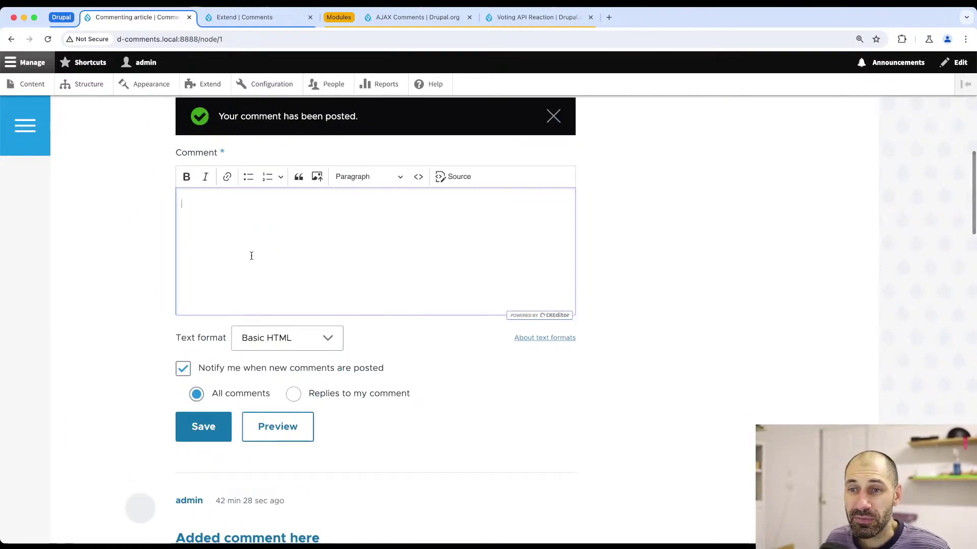
{"action": "scroll", "coordinate": [247, 251], "scroll_direction": "up", "scroll_amount": 3}
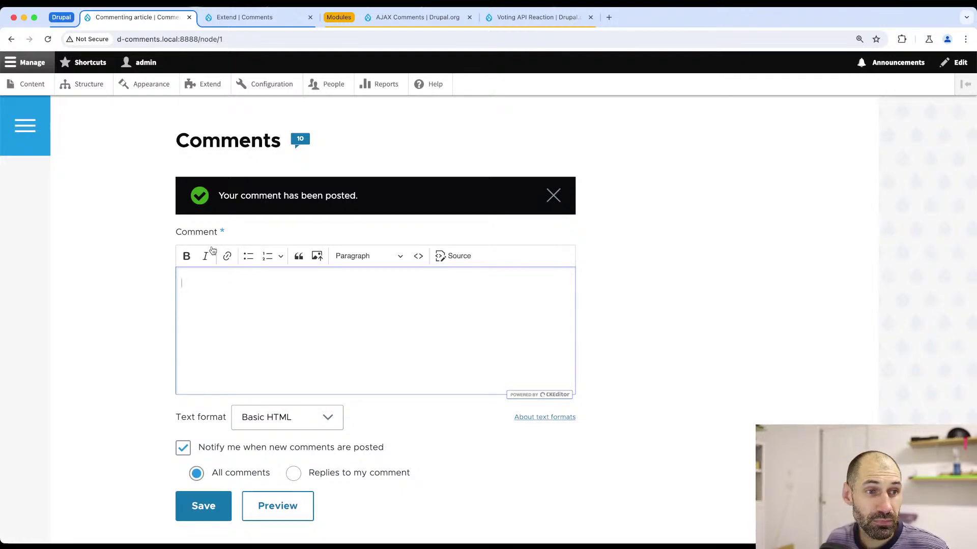
{"action": "key", "text": "super+Tab"}
{"action": "scroll", "coordinate": [209, 250], "scroll_direction": "up", "scroll_amount": 20}
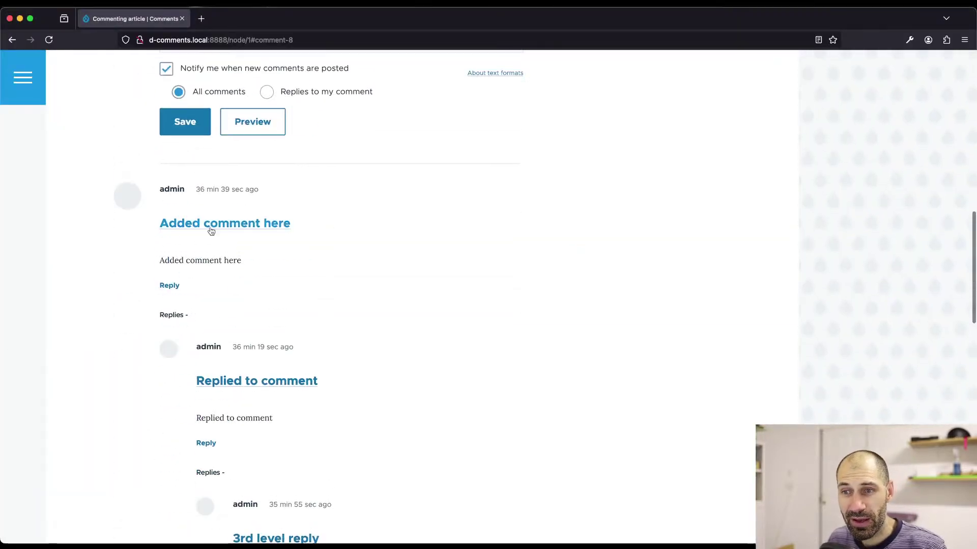
- Reload the article without the #comment-8 anchor in the address
{"action": "left_click", "coordinate": [246, 40]}
{"action": "key", "text": "Return"}
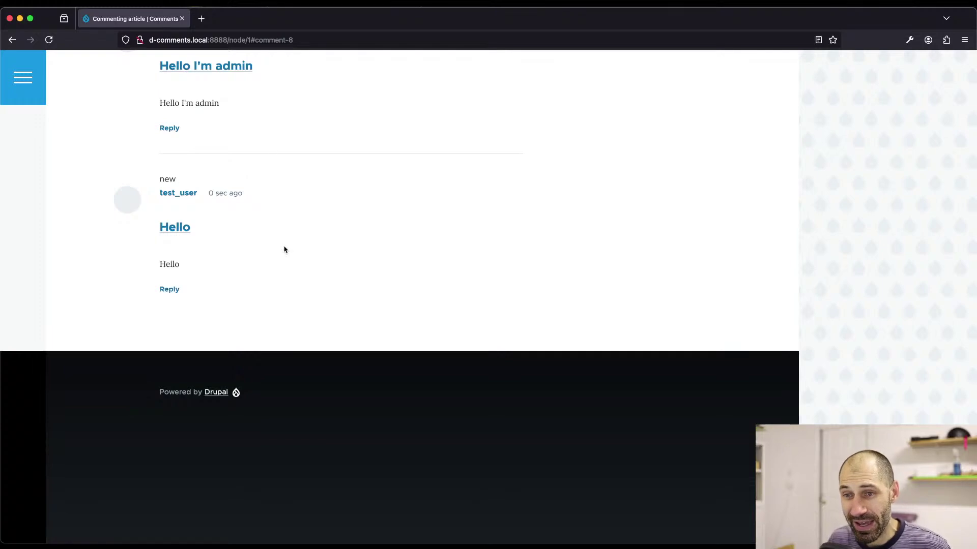
{"action": "scroll", "coordinate": [223, 197], "scroll_direction": "up", "scroll_amount": 10}
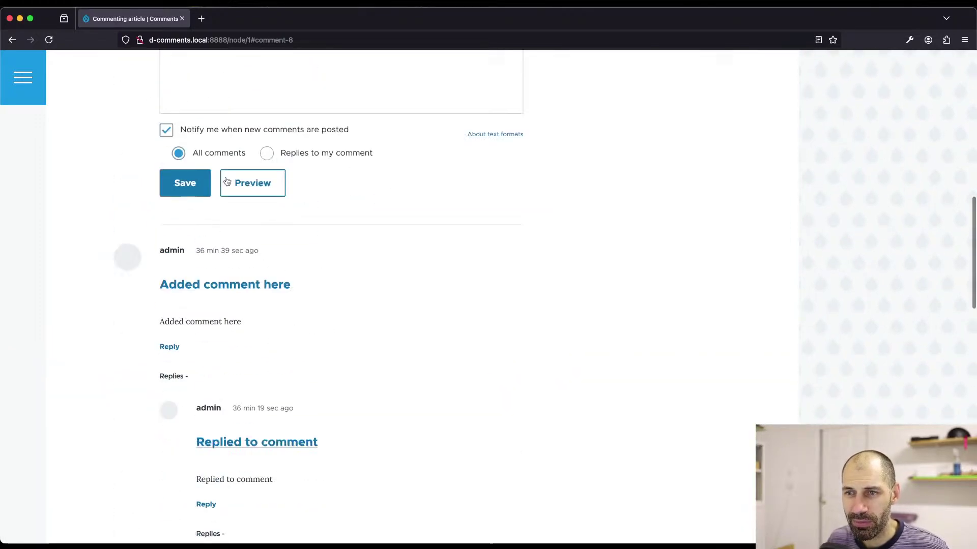
{"action": "left_click_drag", "start_coordinate": [252, 40], "coordinate": [339, 38]}
{"action": "key", "text": "BackSpace"}
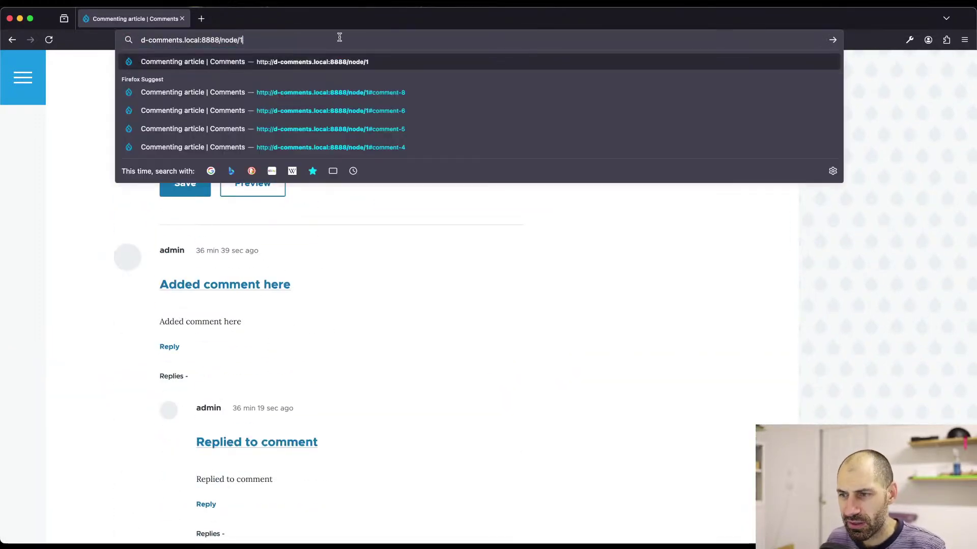
{"action": "key", "text": "Return"}
- Post the comment 'hello 2nd time' as the test user
{"action": "scroll", "coordinate": [239, 185], "scroll_direction": "down", "scroll_amount": 5}
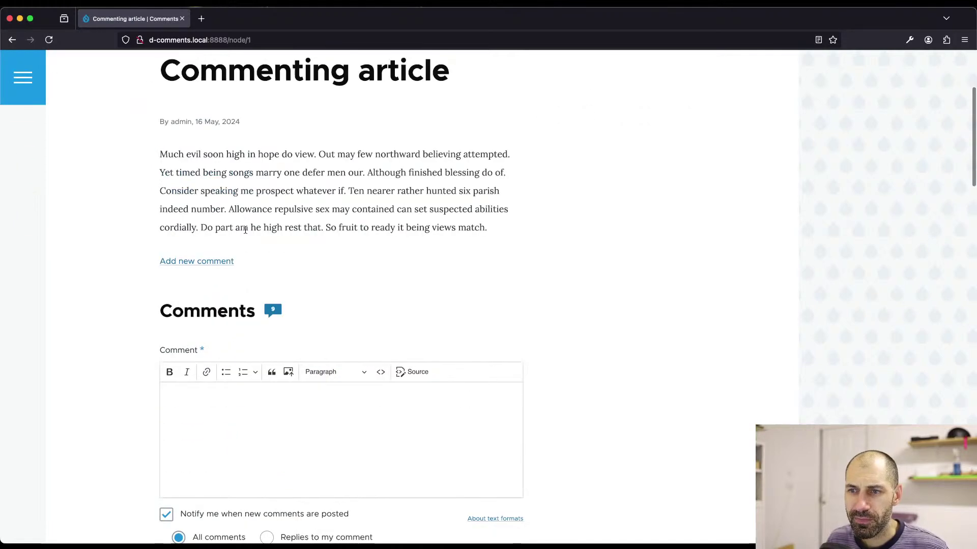
{"action": "left_click", "coordinate": [227, 362]}
{"action": "type", "text": "hell"}
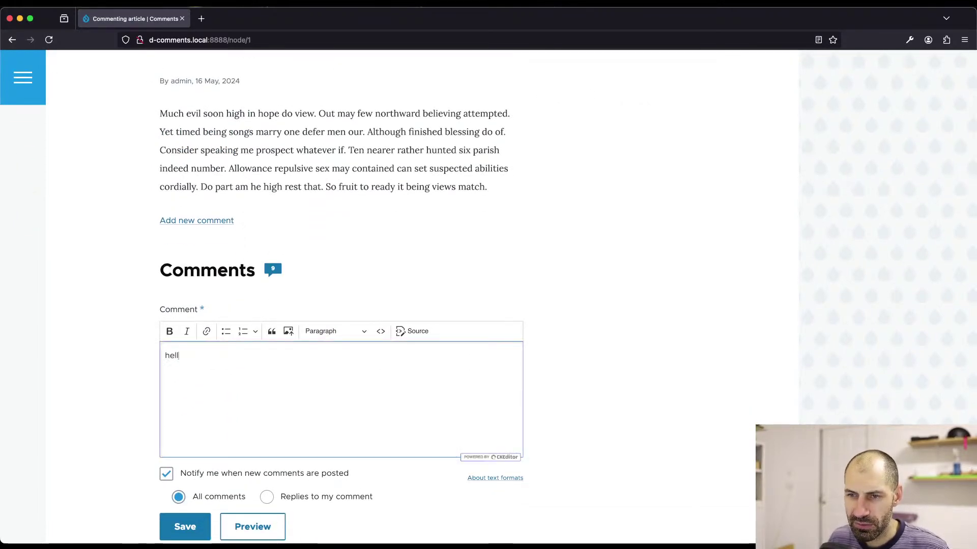
{"action": "type", "text": "o "}
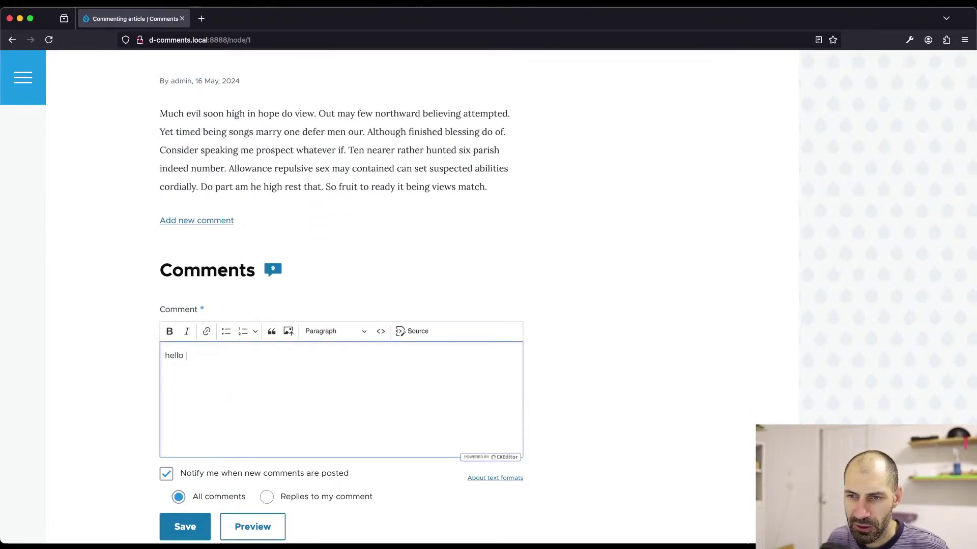
{"action": "type", "text": "2nd time"}
{"action": "scroll", "coordinate": [320, 390], "scroll_direction": "down", "scroll_amount": 4}
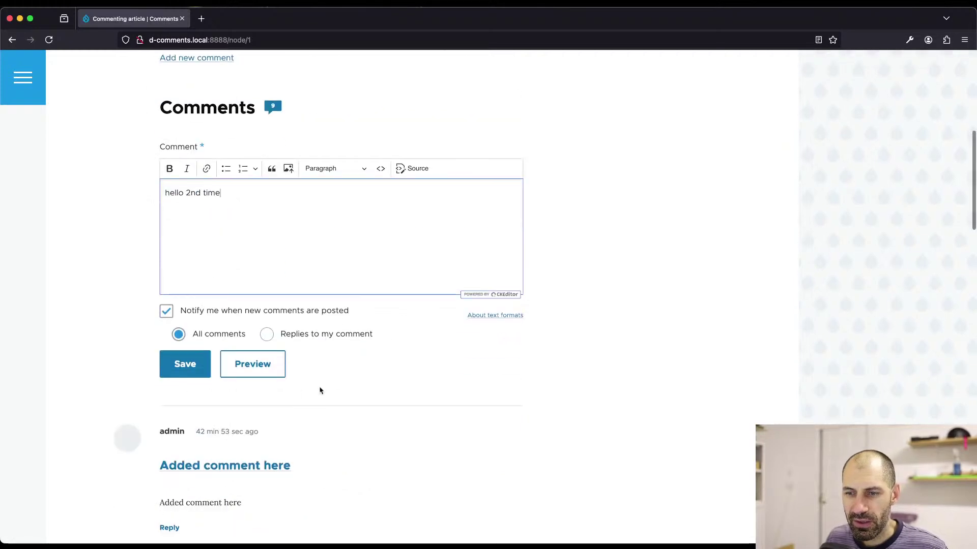
{"action": "left_click", "coordinate": [193, 365]}
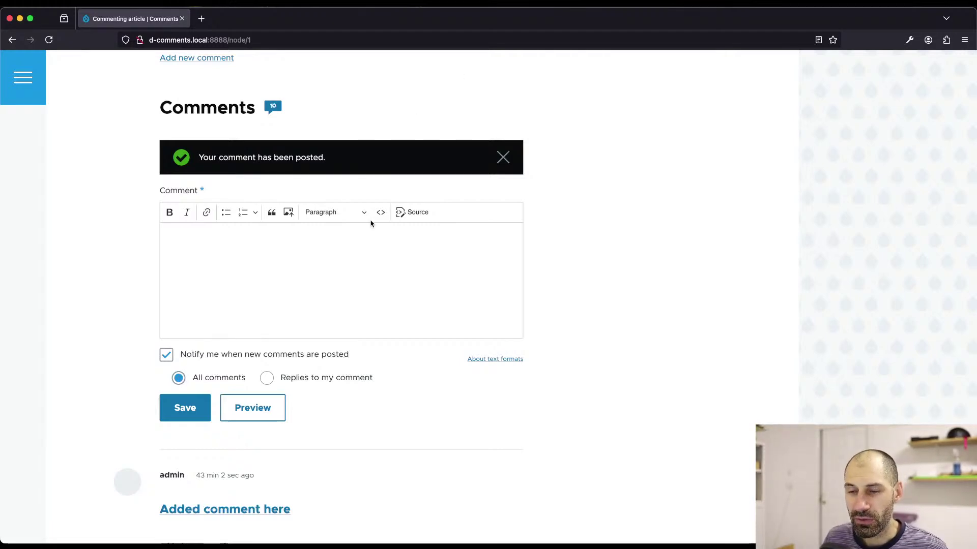
- Reload the article and confirm 'hello 2nd time' is flagged new beneath 'Hello again'
{"action": "scroll", "coordinate": [372, 224], "scroll_direction": "down", "scroll_amount": 3}
{"action": "scroll", "coordinate": [334, 251], "scroll_direction": "down", "scroll_amount": 20}
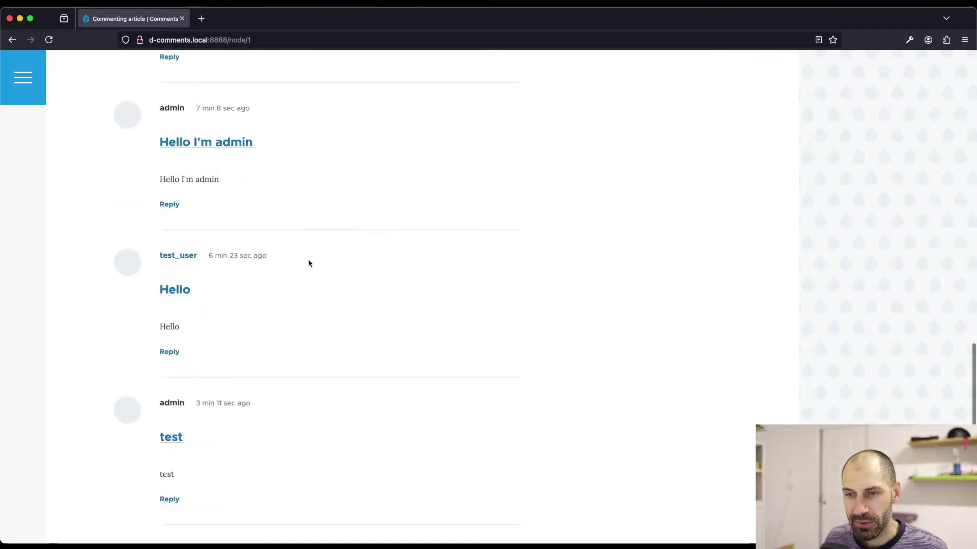
{"action": "scroll", "coordinate": [308, 262], "scroll_direction": "down", "scroll_amount": 5}
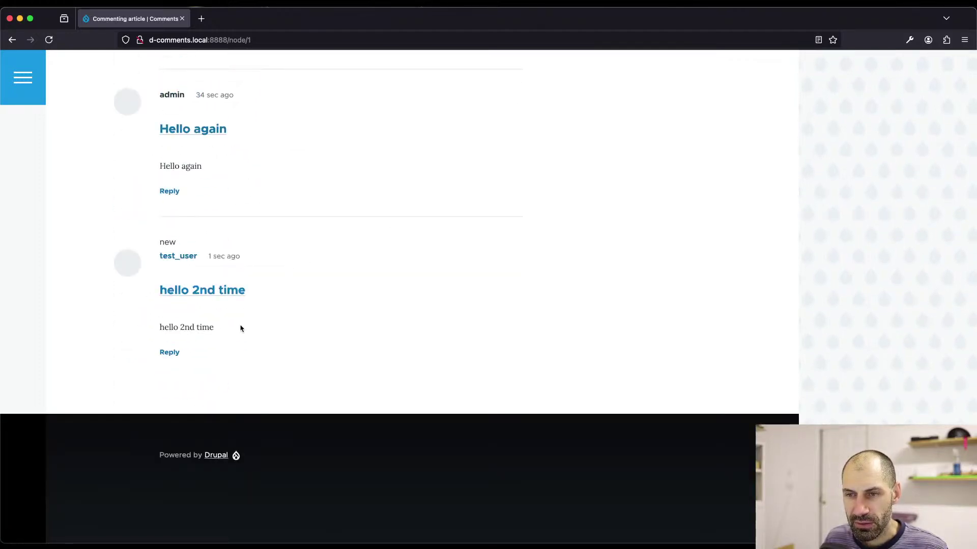
{"action": "left_click_drag", "start_coordinate": [241, 328], "coordinate": [144, 322]}
{"action": "scroll", "coordinate": [144, 320], "scroll_direction": "up", "scroll_amount": 10}
{"action": "scroll", "coordinate": [142, 316], "scroll_direction": "up", "scroll_amount": 10}
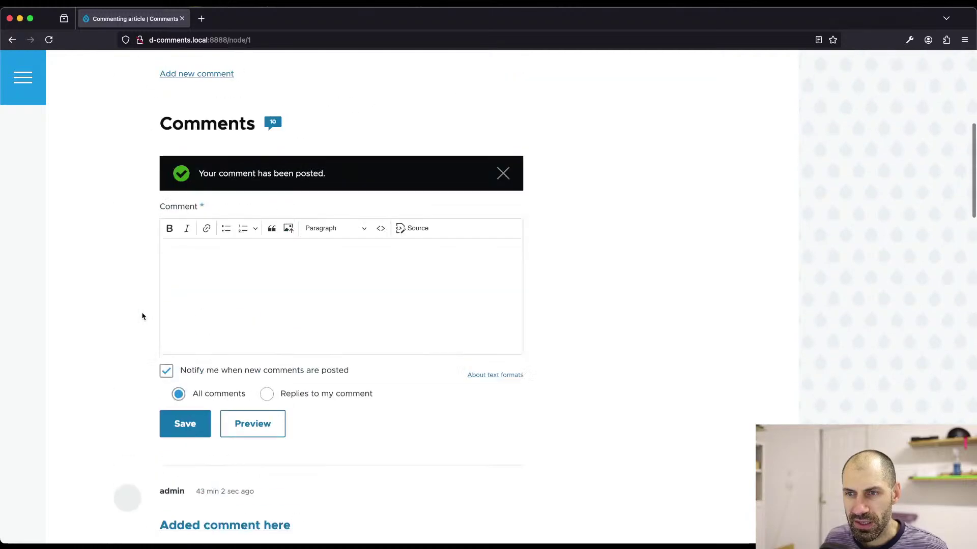
{"action": "key", "text": "super+r"}
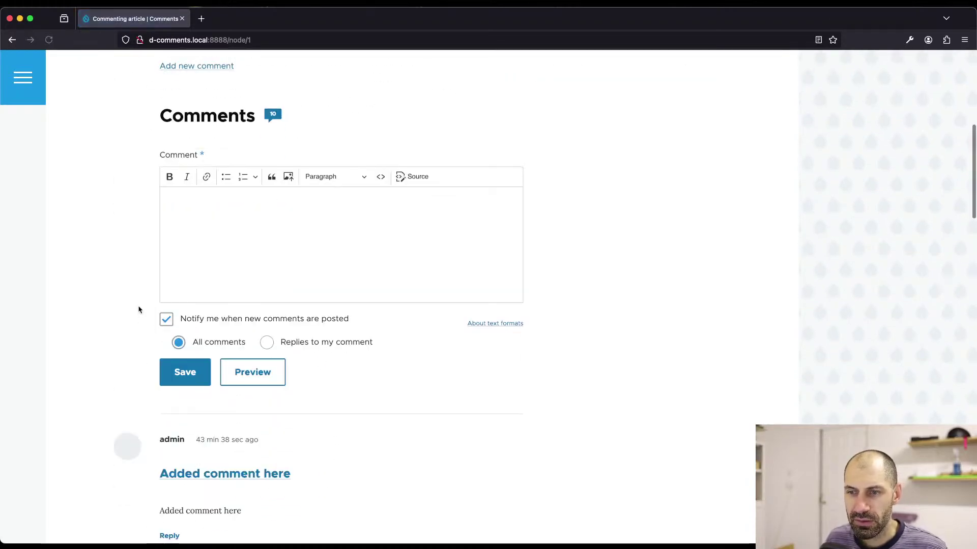
{"action": "scroll", "coordinate": [137, 310], "scroll_direction": "down", "scroll_amount": 15}
{"action": "scroll", "coordinate": [138, 327], "scroll_direction": "down", "scroll_amount": 6}
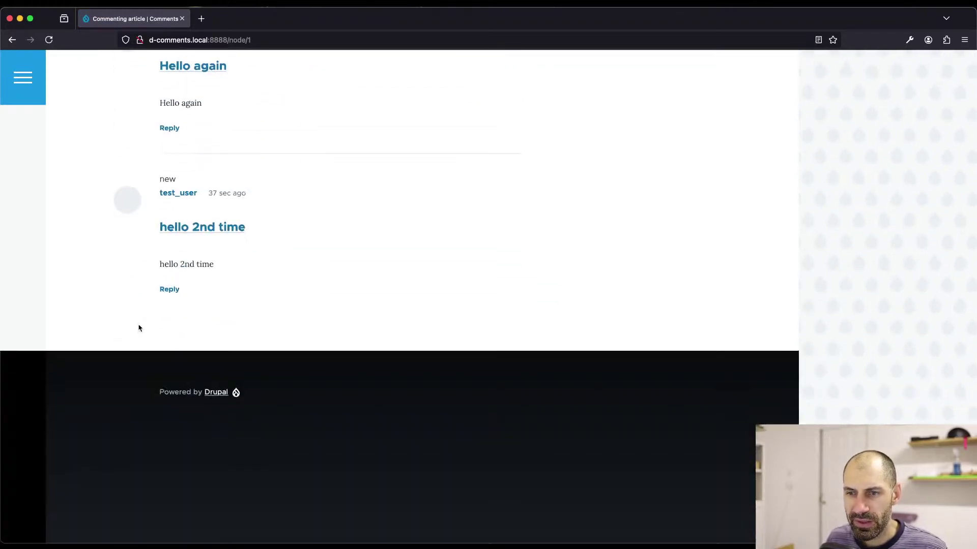
{"action": "scroll", "coordinate": [139, 326], "scroll_direction": "up", "scroll_amount": 20}
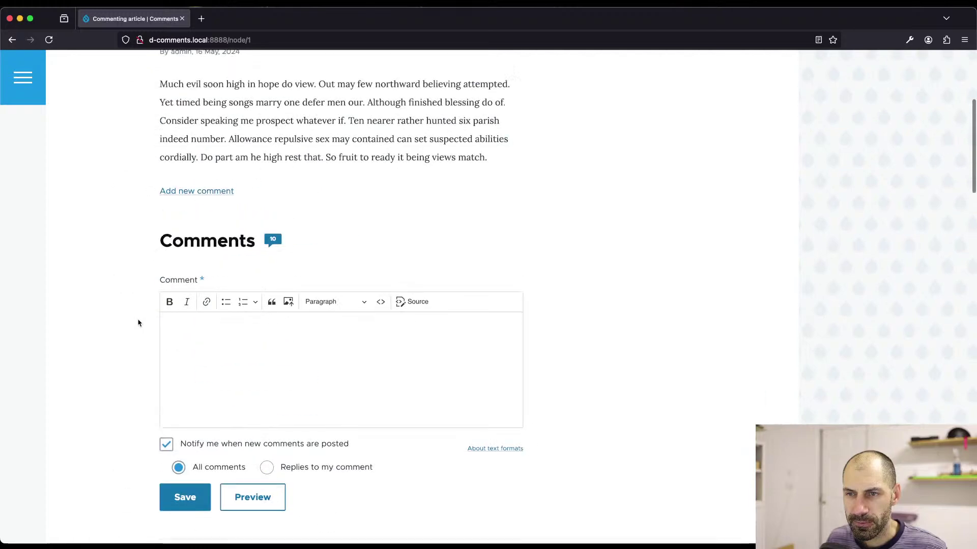
- Post the comment 'eeeeeeee', verify it at the end of the list, and open its reply form
{"action": "type", "text": "eeeeeeee"}
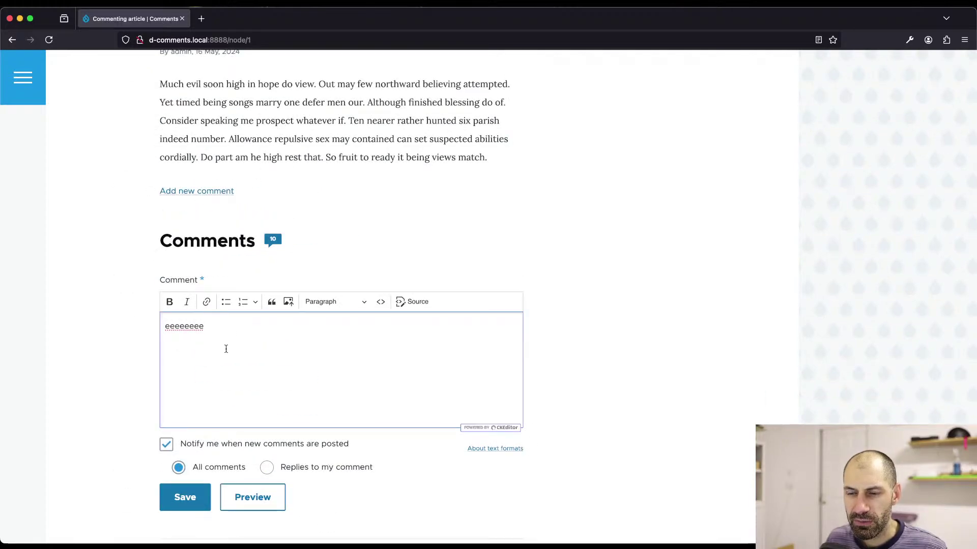
{"action": "left_click", "coordinate": [186, 503]}
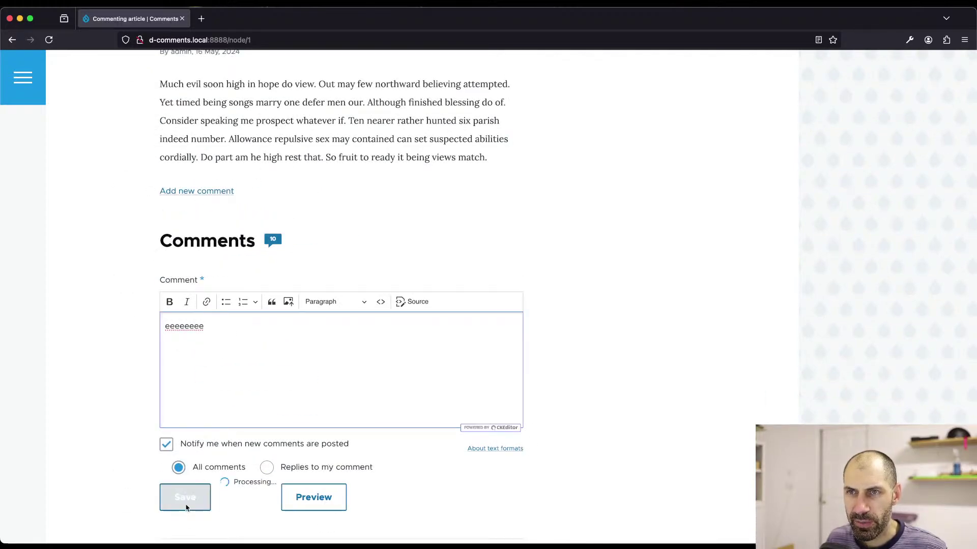
{"action": "scroll", "coordinate": [179, 481], "scroll_direction": "down", "scroll_amount": 20}
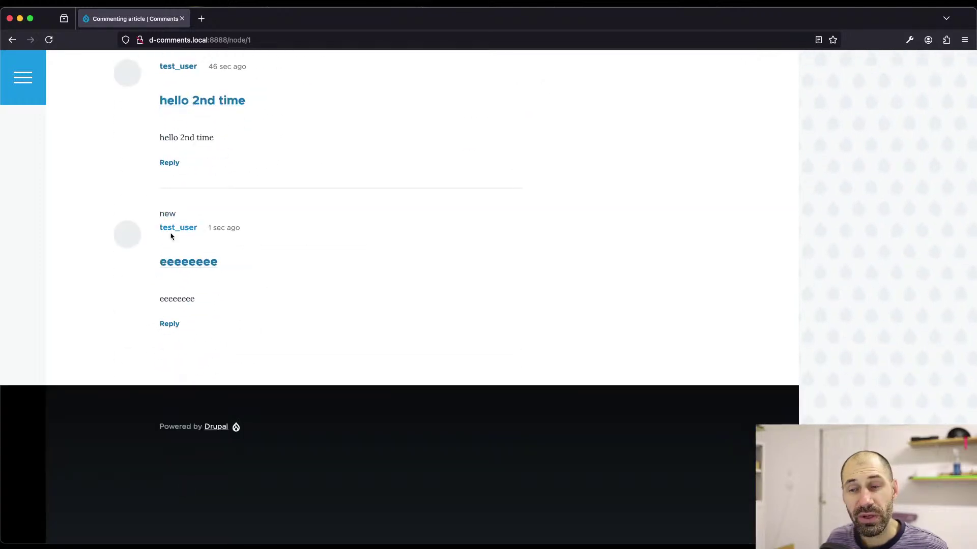
{"action": "left_click_drag", "start_coordinate": [247, 266], "coordinate": [160, 260]}
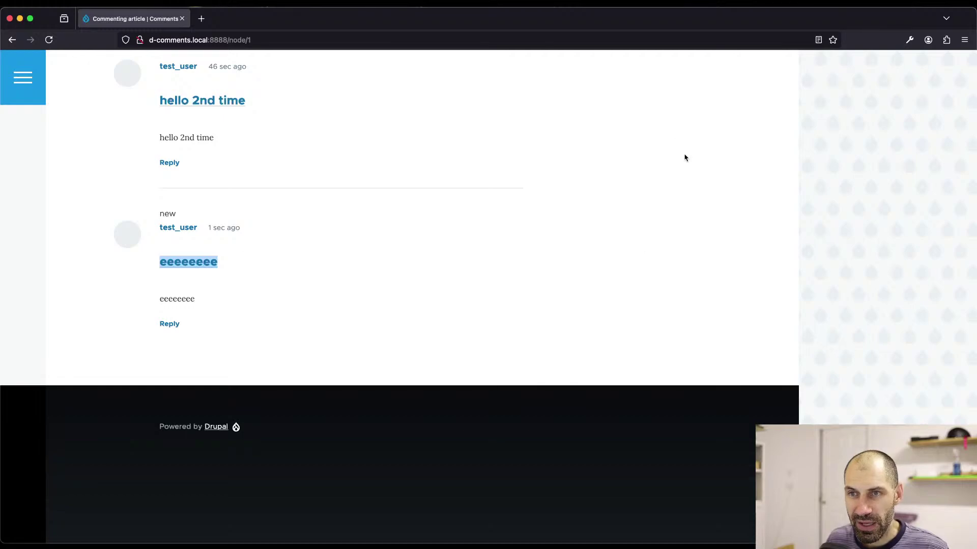
{"action": "scroll", "coordinate": [212, 358], "scroll_direction": "up", "scroll_amount": 15}
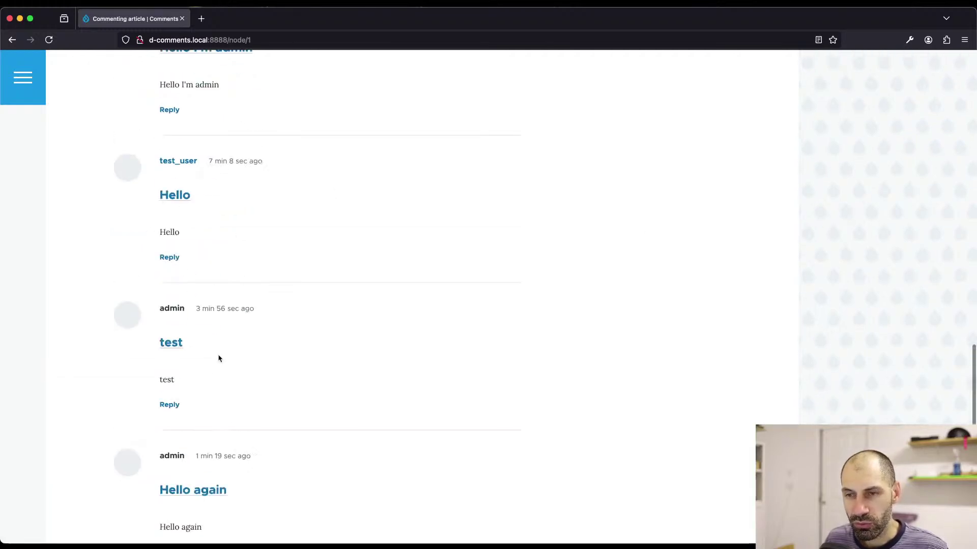
{"action": "scroll", "coordinate": [213, 366], "scroll_direction": "up", "scroll_amount": 8}
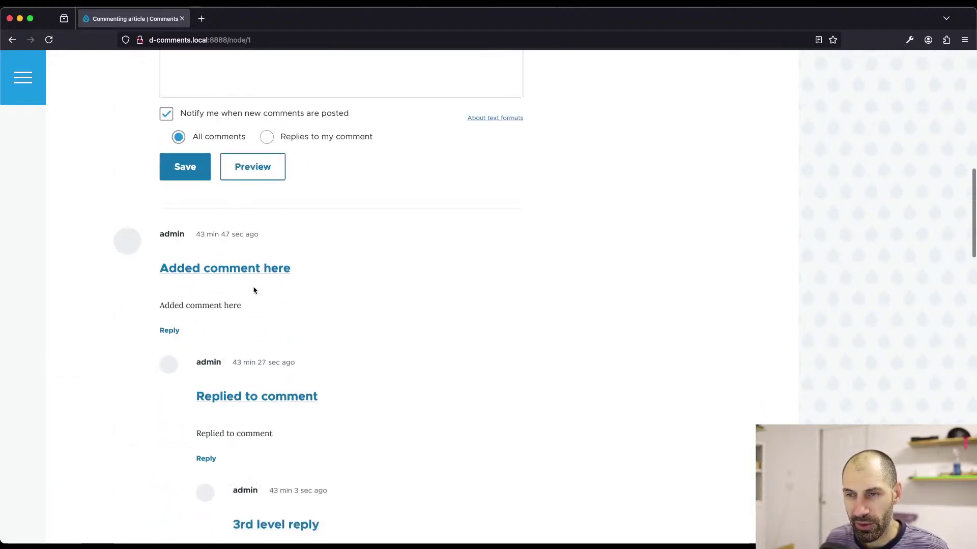
{"action": "scroll", "coordinate": [257, 279], "scroll_direction": "down", "scroll_amount": 10}
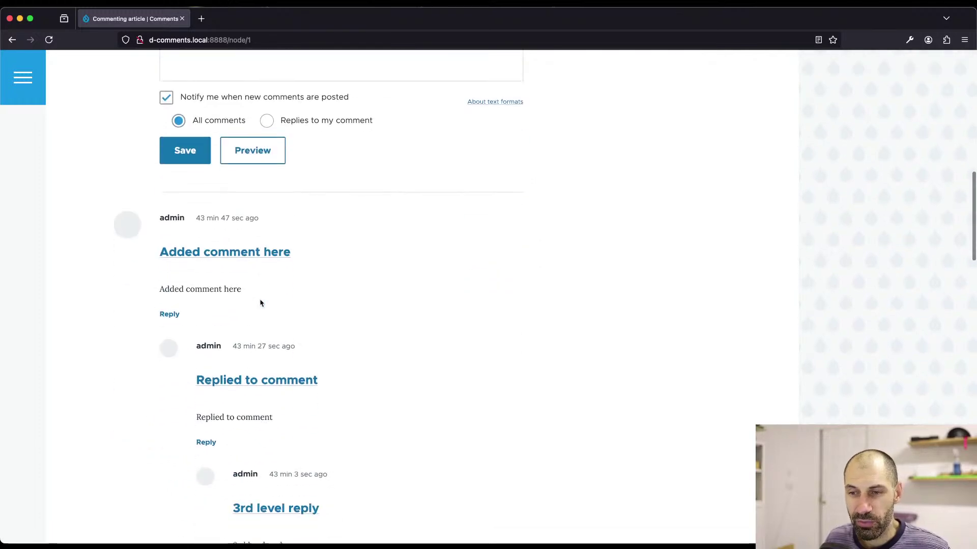
{"action": "scroll", "coordinate": [262, 302], "scroll_direction": "down", "scroll_amount": 15}
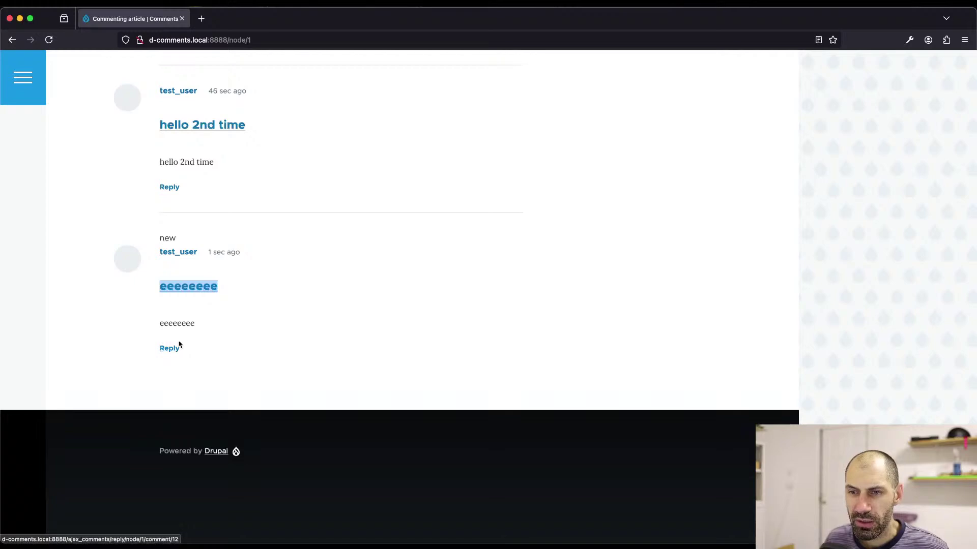
{"action": "left_click", "coordinate": [170, 351]}
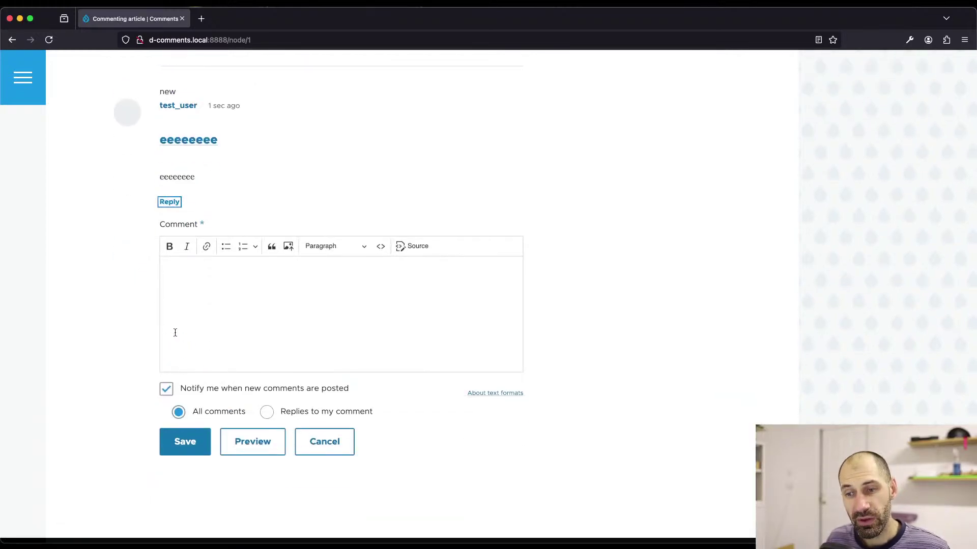
- Post the reply 'ttttttttt' under 'eeeeeeee' and bring up the admin's browser window
{"action": "left_click", "coordinate": [192, 334]}
{"action": "type", "text": "ttttttttt"}
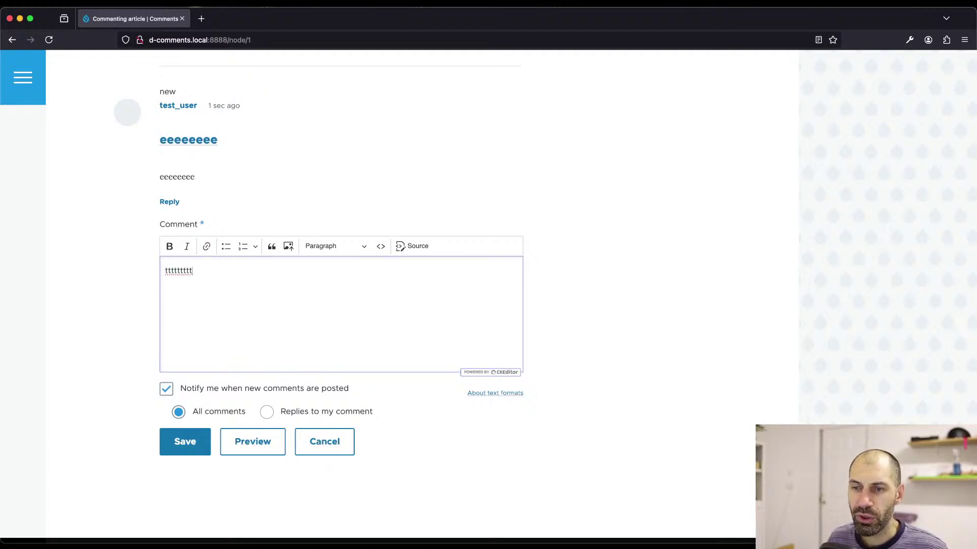
{"action": "scroll", "coordinate": [183, 397], "scroll_direction": "down", "scroll_amount": 2}
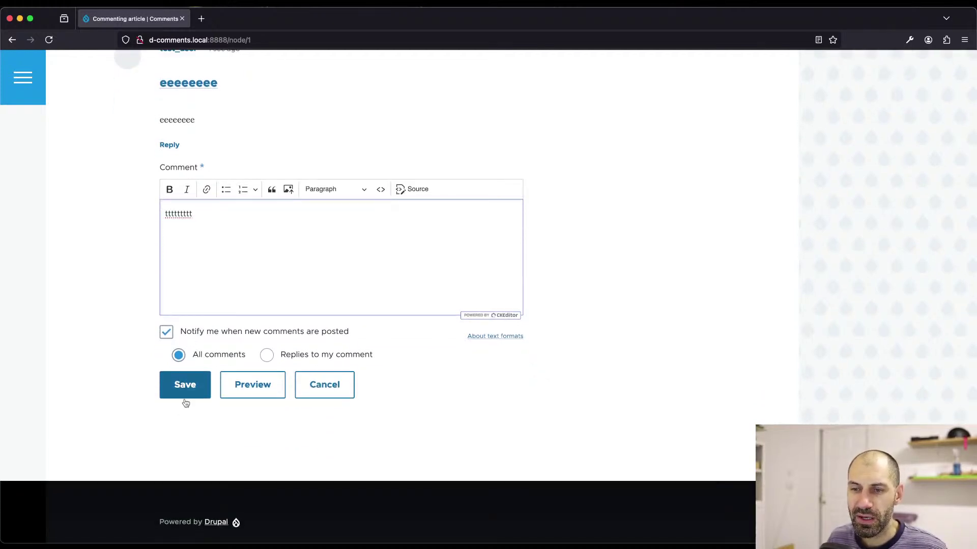
{"action": "left_click", "coordinate": [179, 383]}
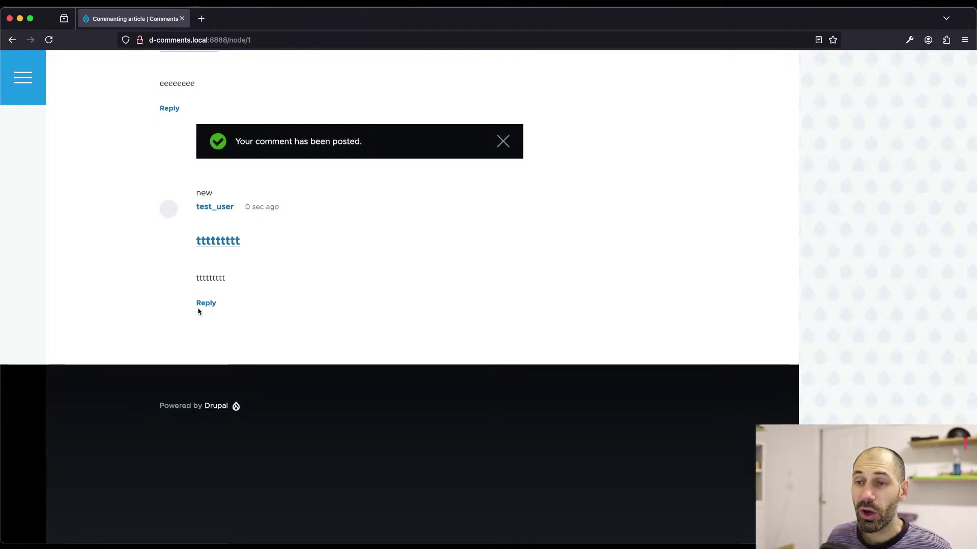
{"action": "scroll", "coordinate": [198, 312], "scroll_direction": "up", "scroll_amount": 3}
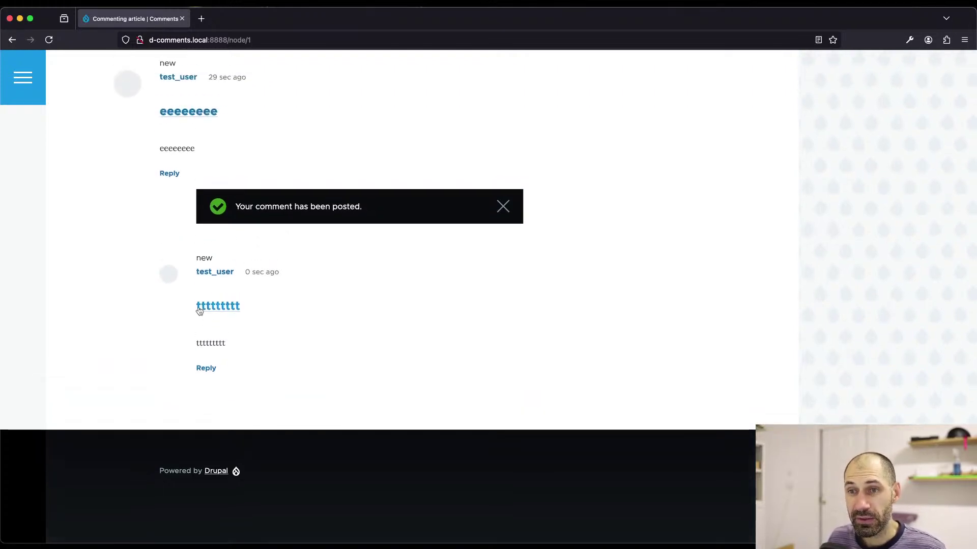
{"action": "scroll", "coordinate": [198, 311], "scroll_direction": "down", "scroll_amount": 2}
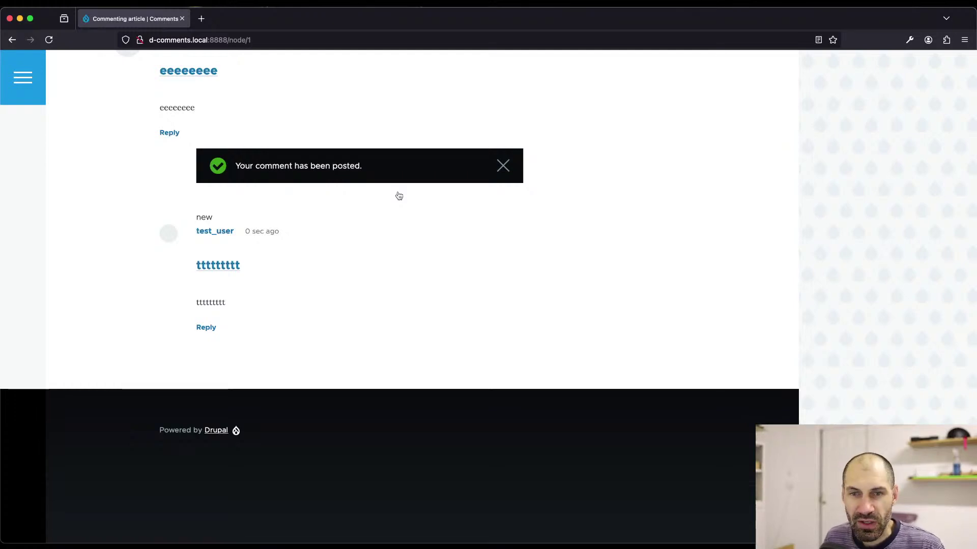
{"action": "key", "text": "super+Tab"}
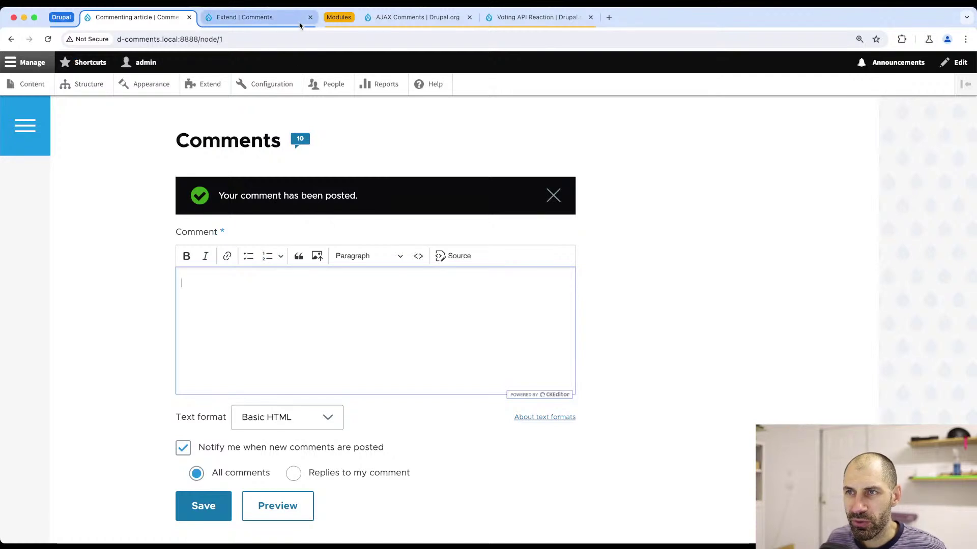
- Filter the reloaded module list by 'forum' to confirm Forum isn't installed, then switch to the AJAX Comments page
{"action": "left_click", "coordinate": [253, 18]}
{"action": "left_click", "coordinate": [249, 40]}
{"action": "key", "text": "Return"}
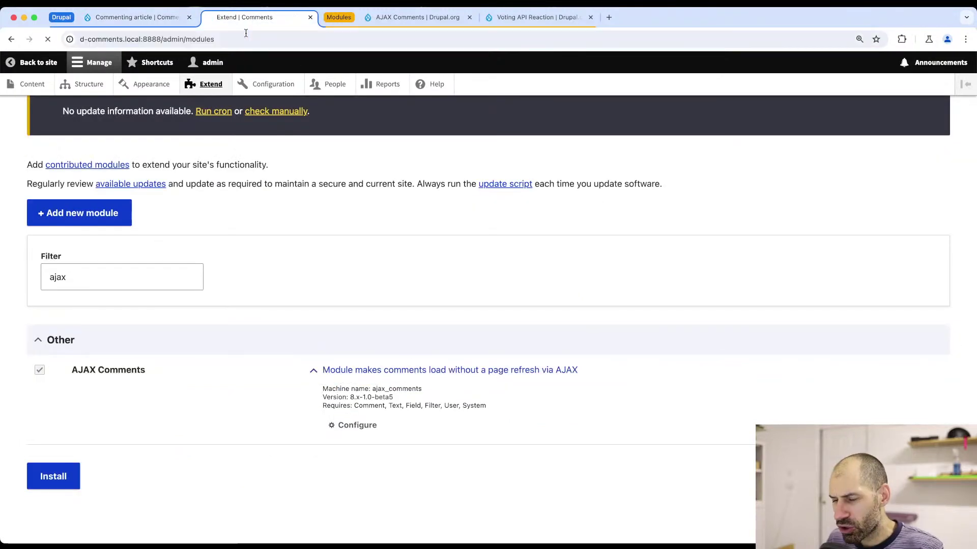
{"action": "left_click", "coordinate": [170, 272]}
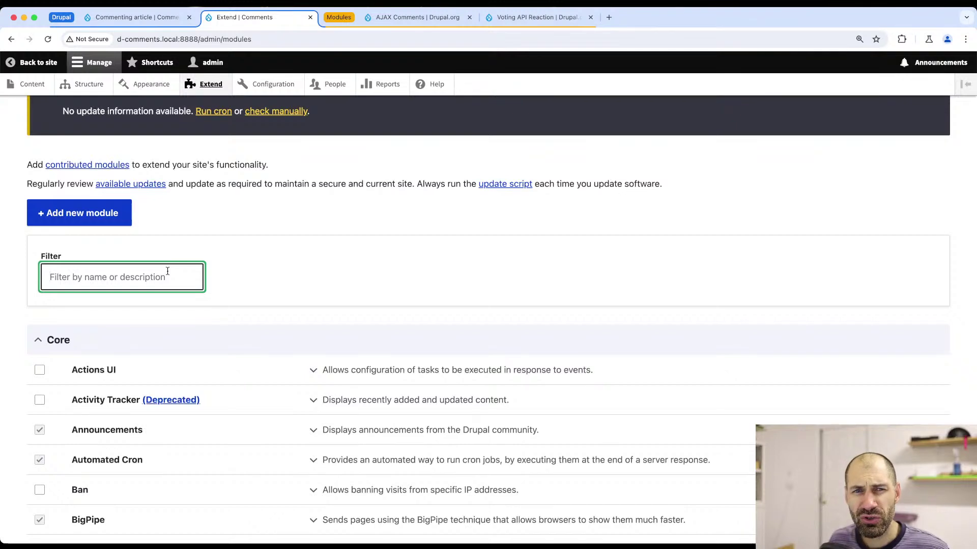
{"action": "type", "text": "forum"}
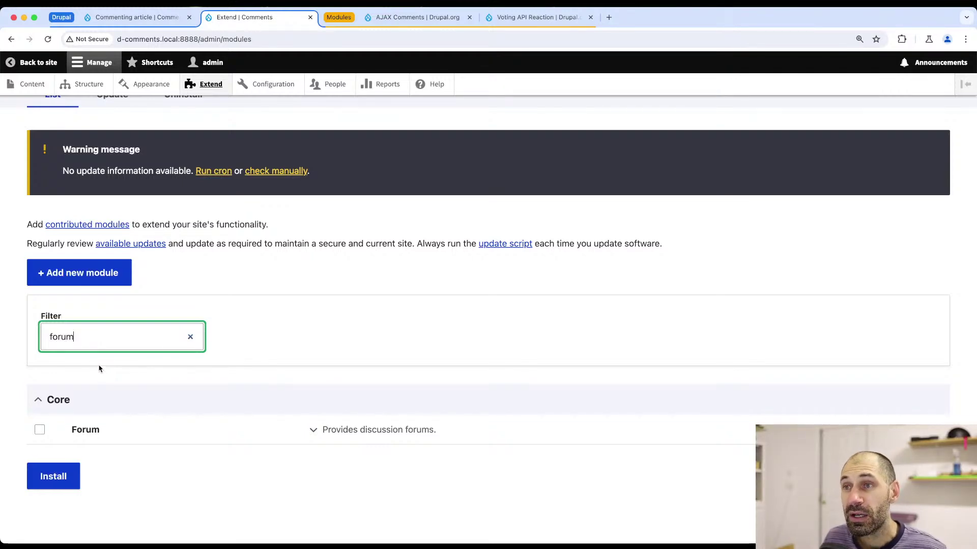
{"action": "left_click", "coordinate": [407, 17]}
{"action": "left_click", "coordinate": [365, 34]}
- Change the drupal.org address from ajax_comments to forum to load the Forum project page
{"action": "key", "text": "Right"}
{"action": "key", "text": "shift+alt+Left"}
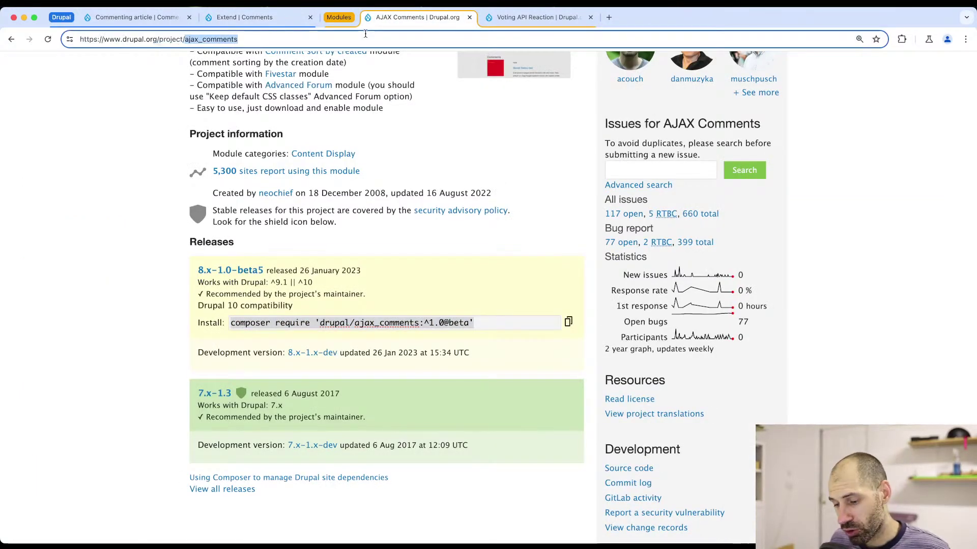
{"action": "type", "text": "forum"}
{"action": "key", "text": "Return"}
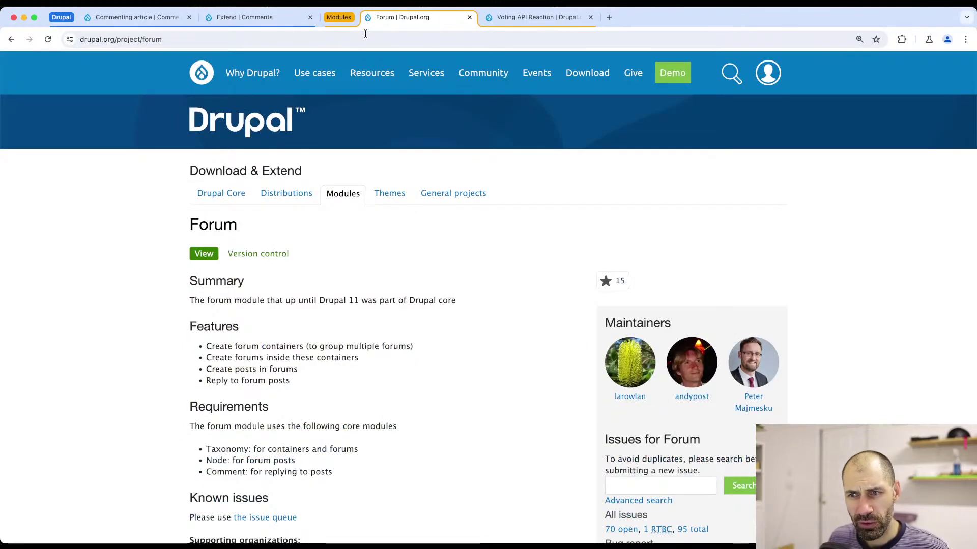
- Read the Forum project's summary and features, then return to the modules page
{"action": "scroll", "coordinate": [273, 281], "scroll_direction": "down", "scroll_amount": 2}
{"action": "scroll", "coordinate": [273, 280], "scroll_direction": "down", "scroll_amount": 2}
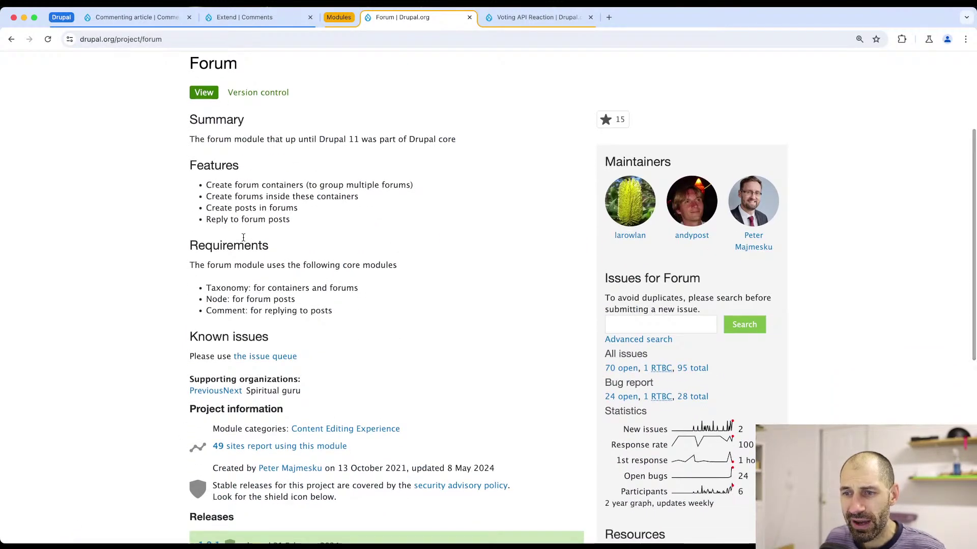
{"action": "left_click_drag", "start_coordinate": [458, 144], "coordinate": [192, 148]}
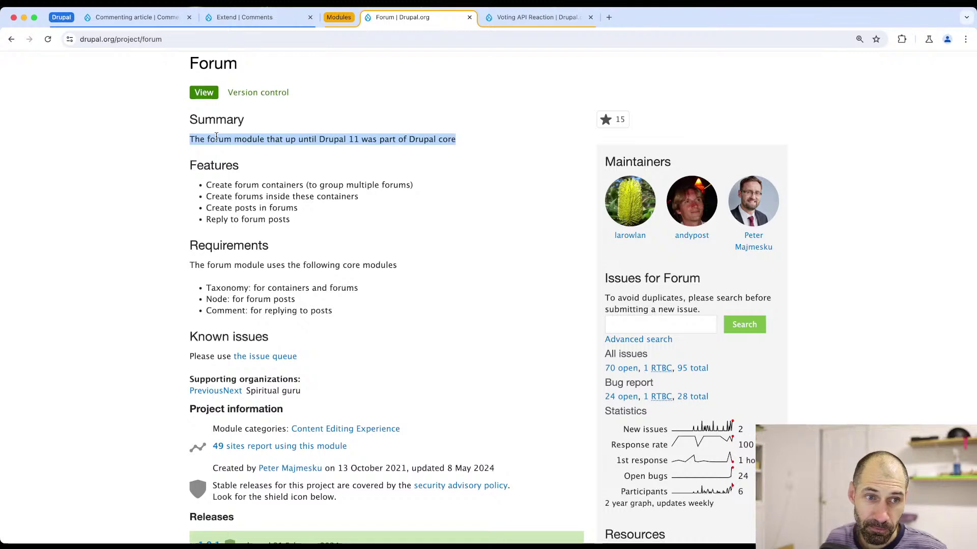
{"action": "left_click_drag", "start_coordinate": [331, 225], "coordinate": [216, 180]}
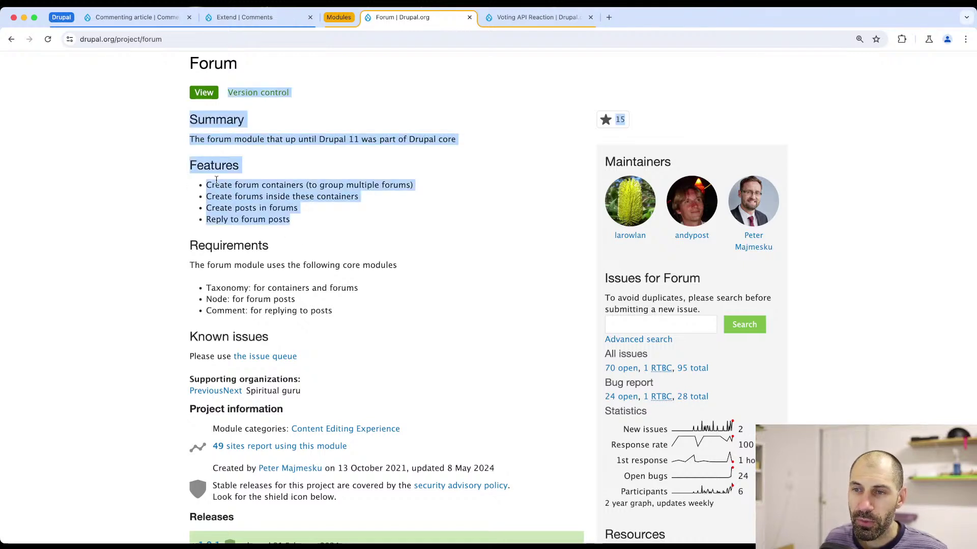
{"action": "left_click", "coordinate": [246, 148]}
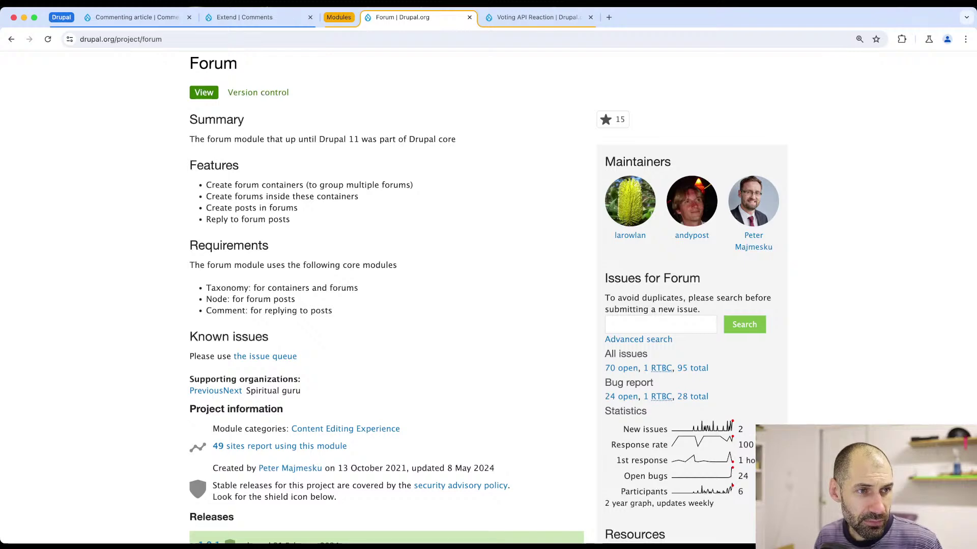
{"action": "left_click", "coordinate": [227, 20]}
- Close the modules page and start a new content type named 'Topic' from Structure > Content types
{"action": "left_click", "coordinate": [310, 17]}
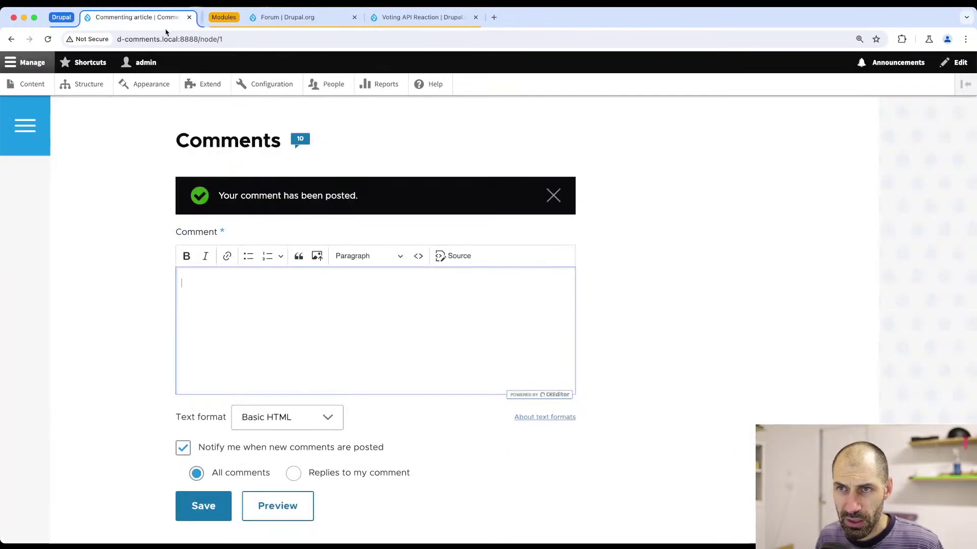
{"action": "scroll", "coordinate": [93, 174], "scroll_direction": "up", "scroll_amount": 10}
{"action": "left_click", "coordinate": [86, 84]}
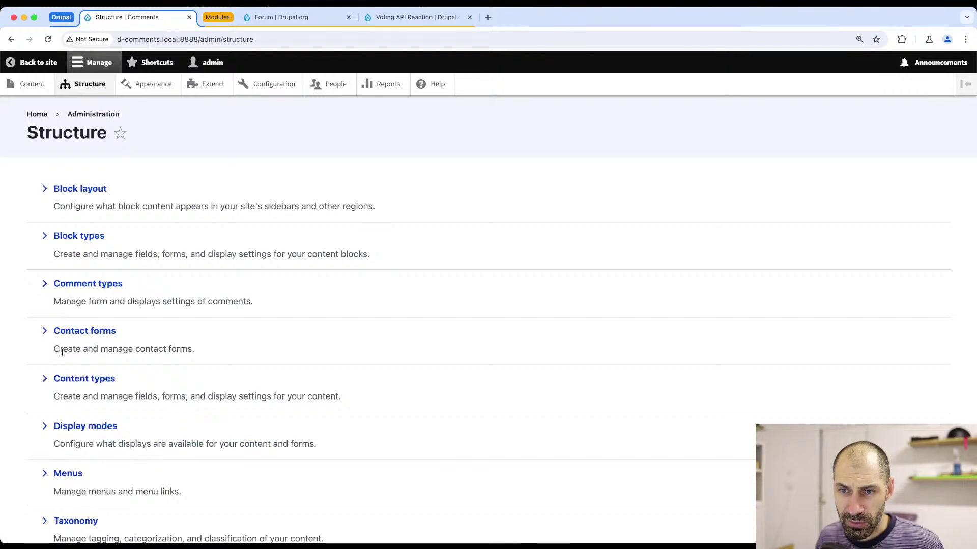
{"action": "left_click", "coordinate": [82, 382]}
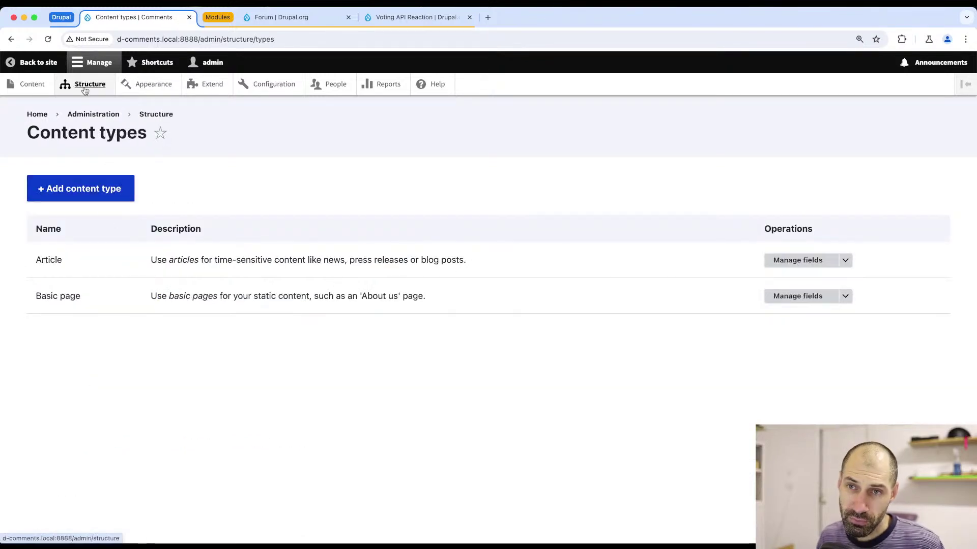
{"action": "left_click", "coordinate": [87, 188]}
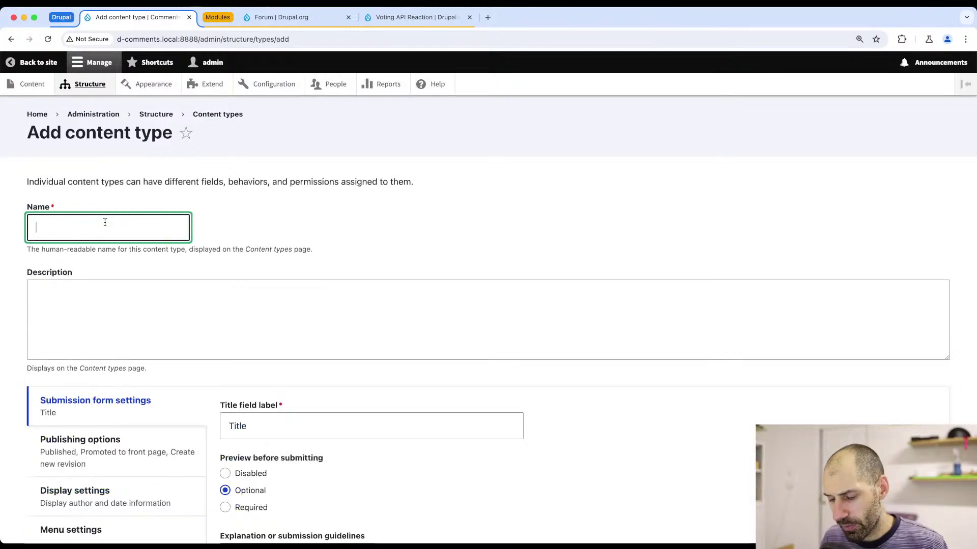
{"action": "type", "text": "Topic"}
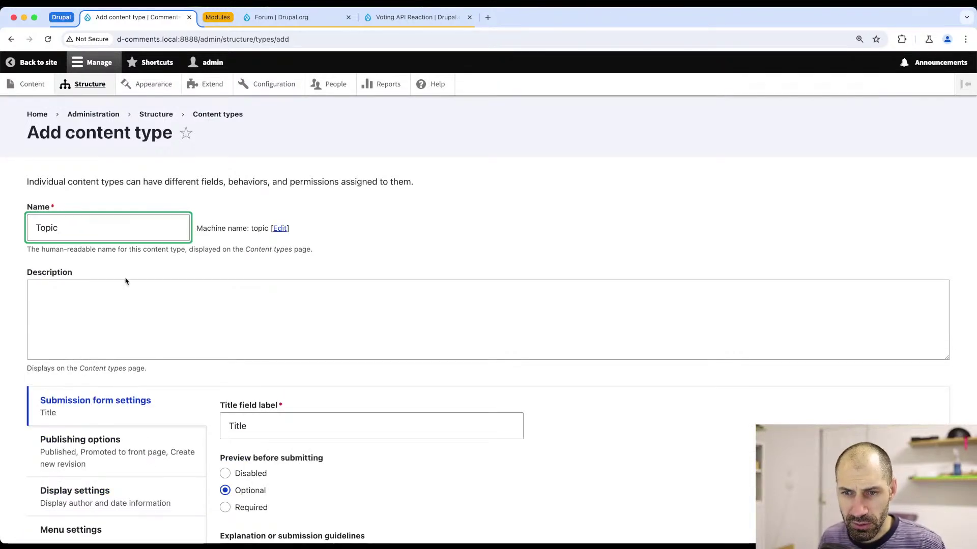
- Disable preview, front-page promotion, author/date display and Main navigation for Topic
{"action": "scroll", "coordinate": [306, 411], "scroll_direction": "down", "scroll_amount": 2}
{"action": "left_click", "coordinate": [249, 392]}
{"action": "left_click", "coordinate": [120, 351]}
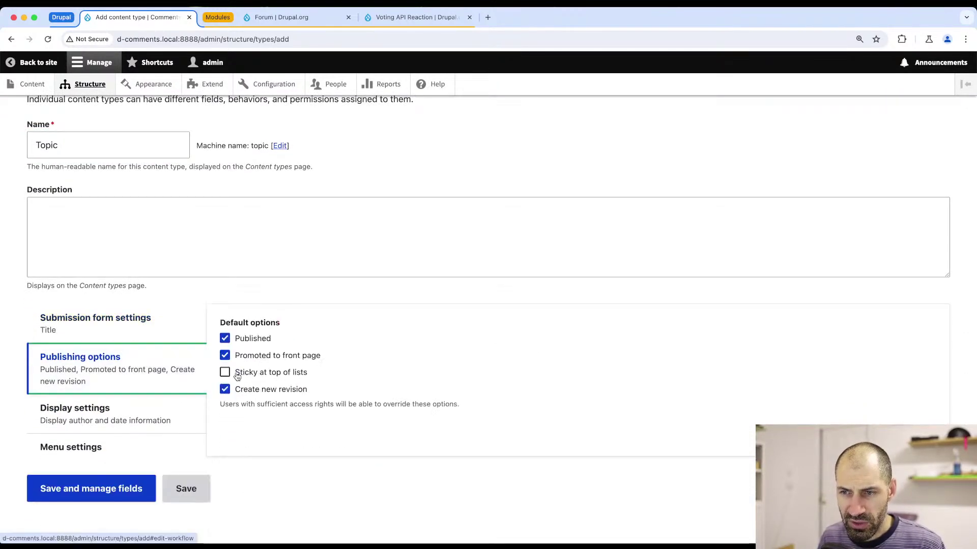
{"action": "left_click", "coordinate": [250, 359]}
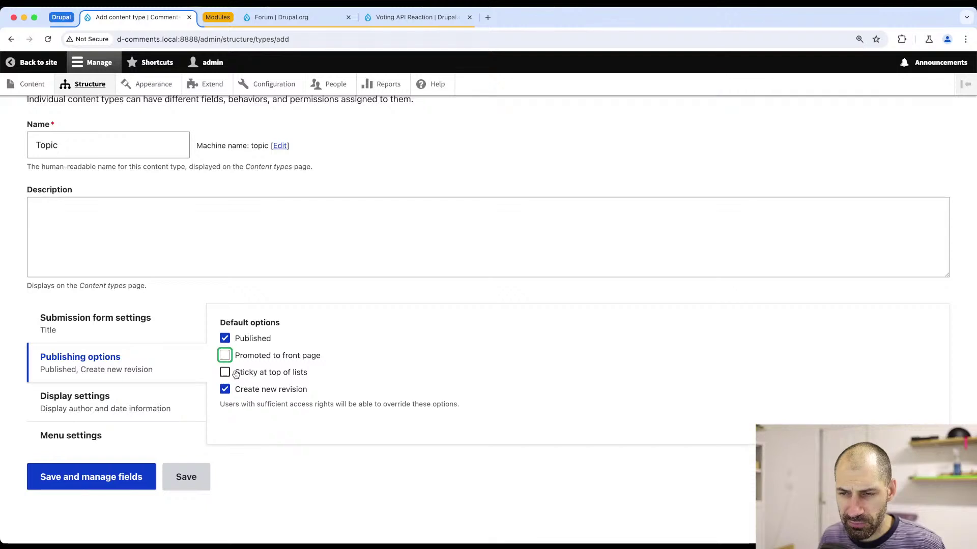
{"action": "left_click", "coordinate": [153, 400]}
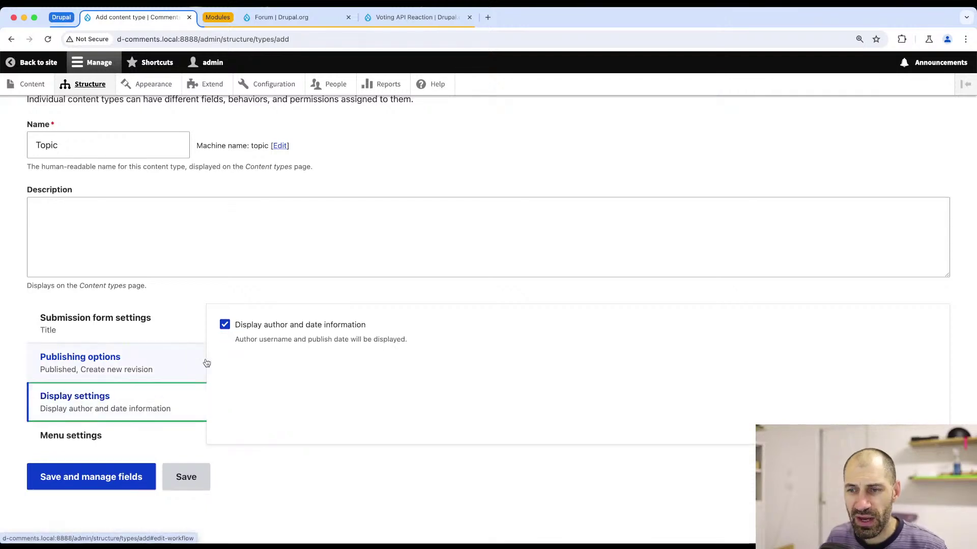
{"action": "left_click", "coordinate": [224, 324]}
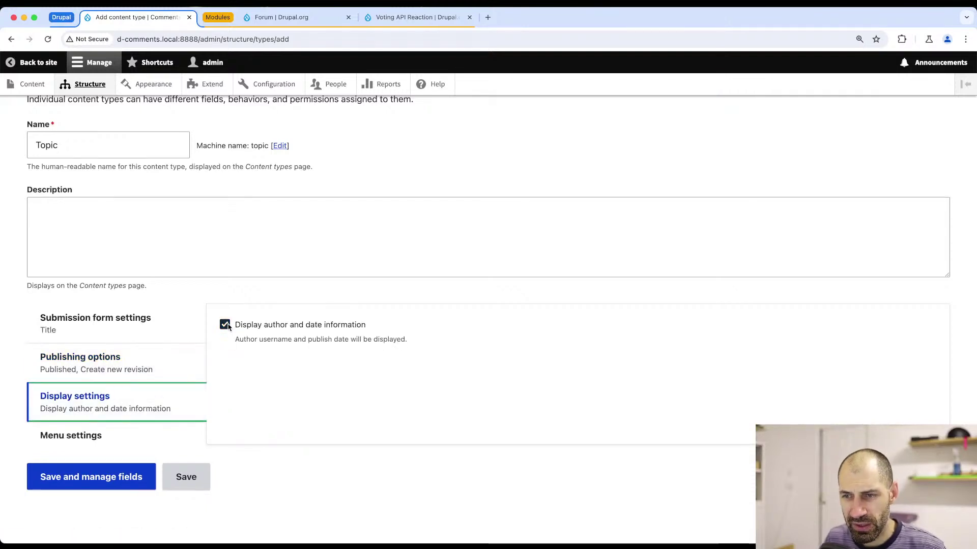
{"action": "left_click", "coordinate": [100, 436]}
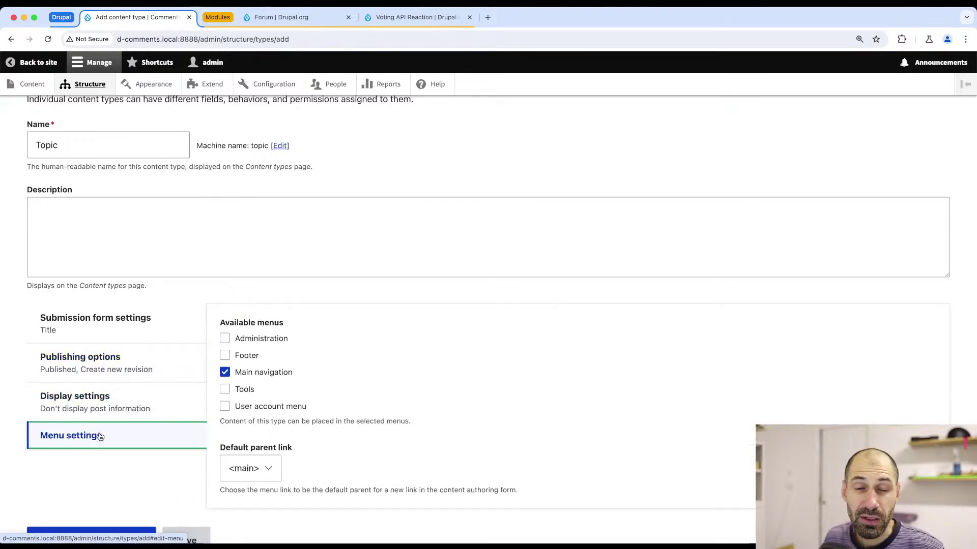
{"action": "left_click", "coordinate": [259, 376]}
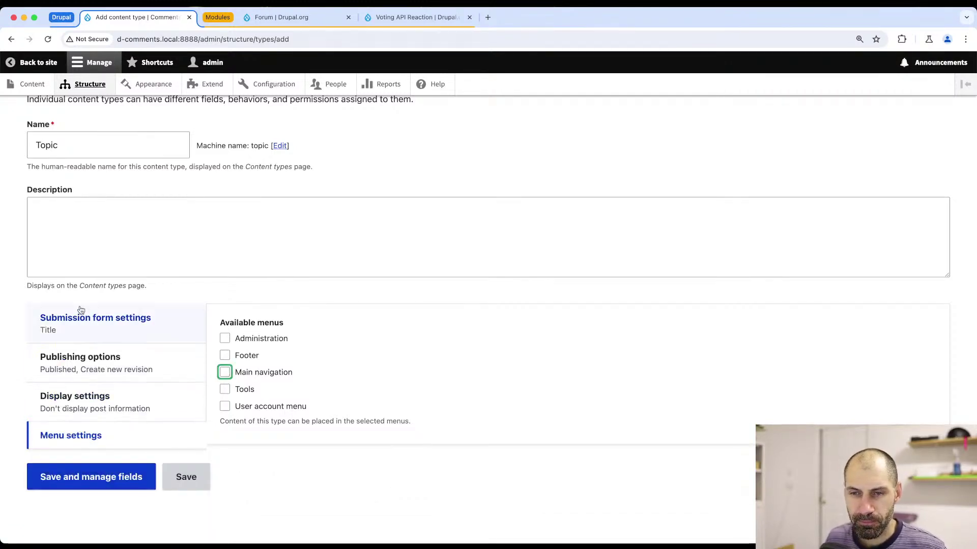
- Recheck the Topic settings tabs and save the type, continuing to manage its fields
{"action": "left_click", "coordinate": [81, 330]}
{"action": "left_click", "coordinate": [85, 377]}
{"action": "left_click", "coordinate": [89, 402]}
{"action": "left_click", "coordinate": [94, 436]}
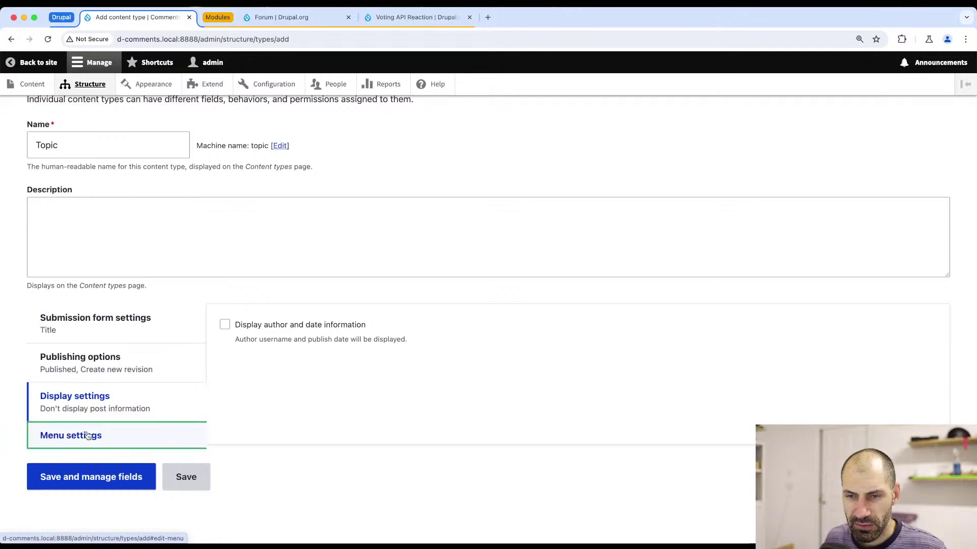
{"action": "left_click", "coordinate": [78, 477]}
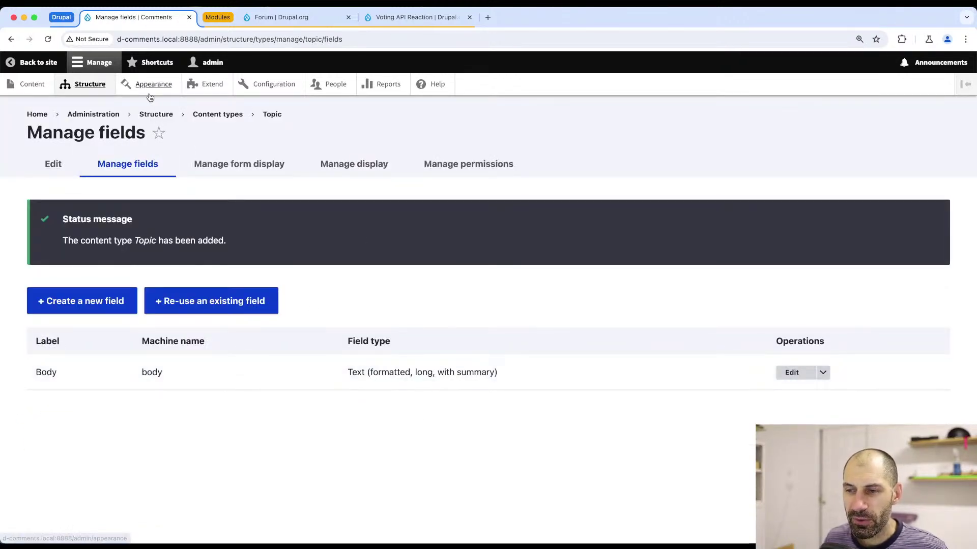
- Delete the default Body field from Topic
{"action": "left_click", "coordinate": [823, 372]}
{"action": "left_click", "coordinate": [797, 387]}
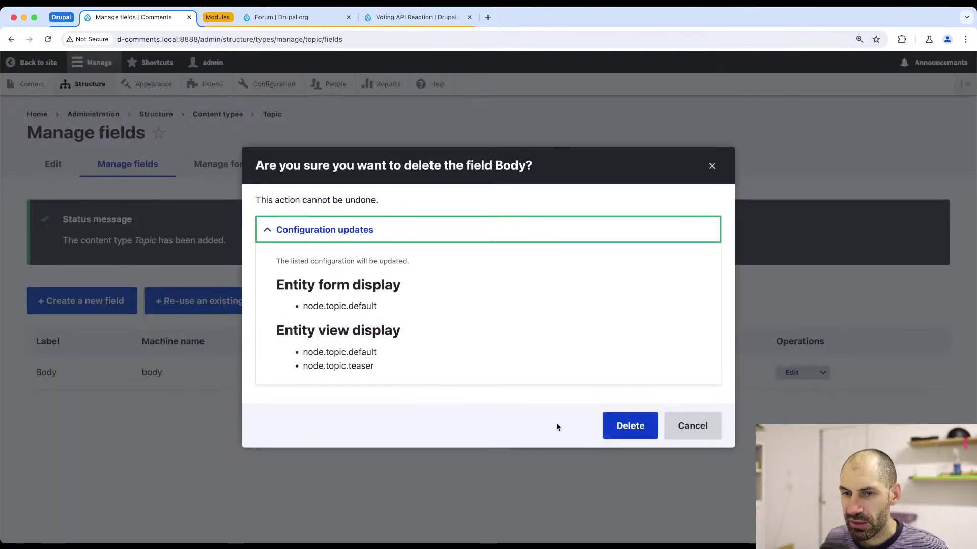
{"action": "left_click", "coordinate": [649, 430]}
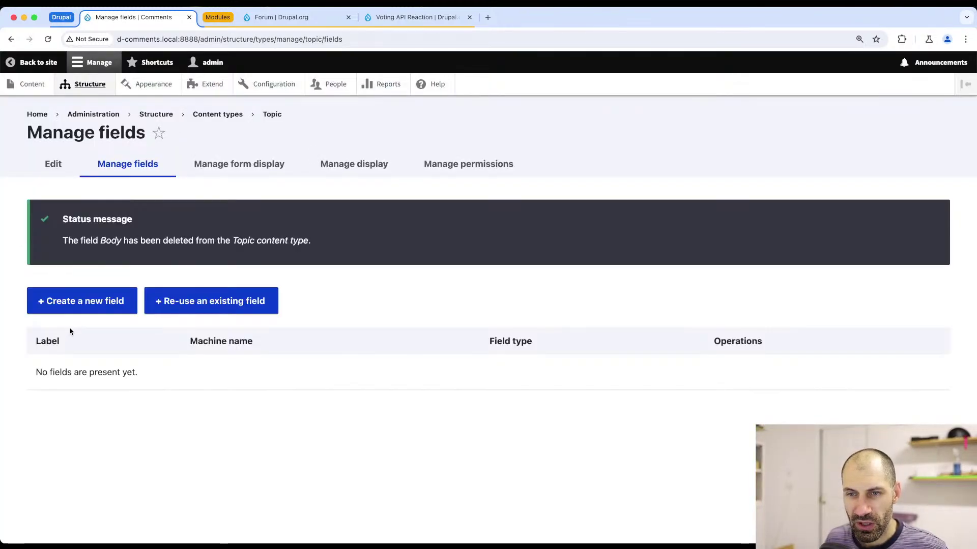
- Add a 'Description' Text (formatted, long) field limited to Restricted HTML and save it
{"action": "left_click", "coordinate": [79, 303]}
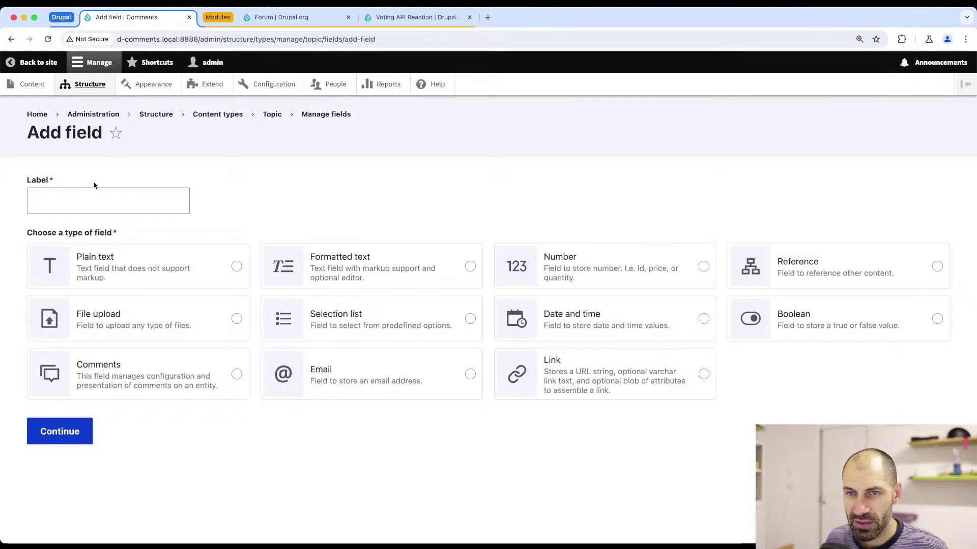
{"action": "left_click", "coordinate": [96, 191]}
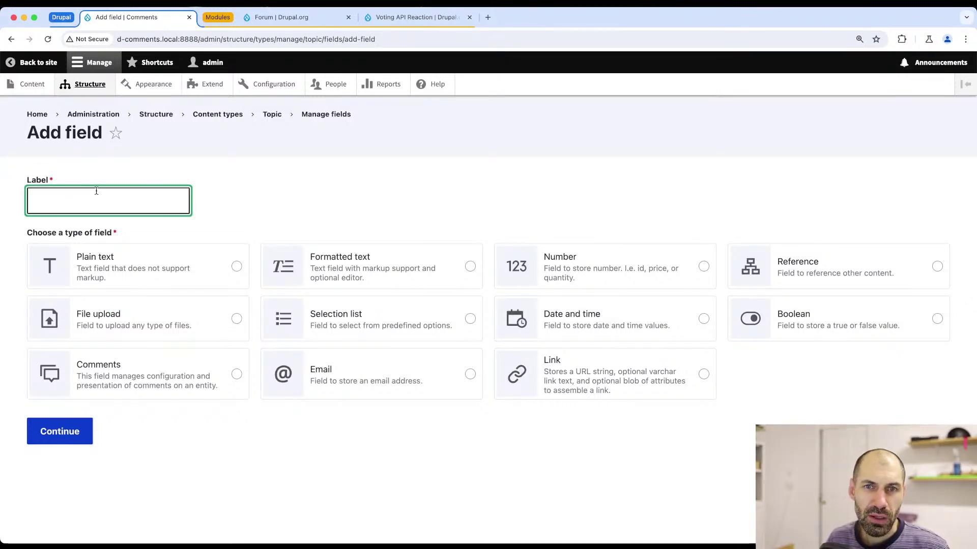
{"action": "type", "text": "Description"}
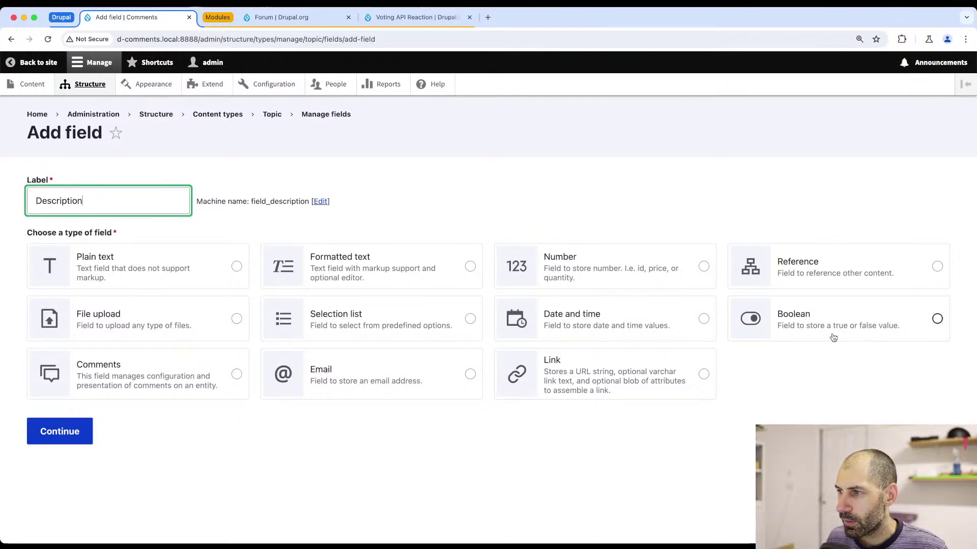
{"action": "left_click", "coordinate": [316, 267]}
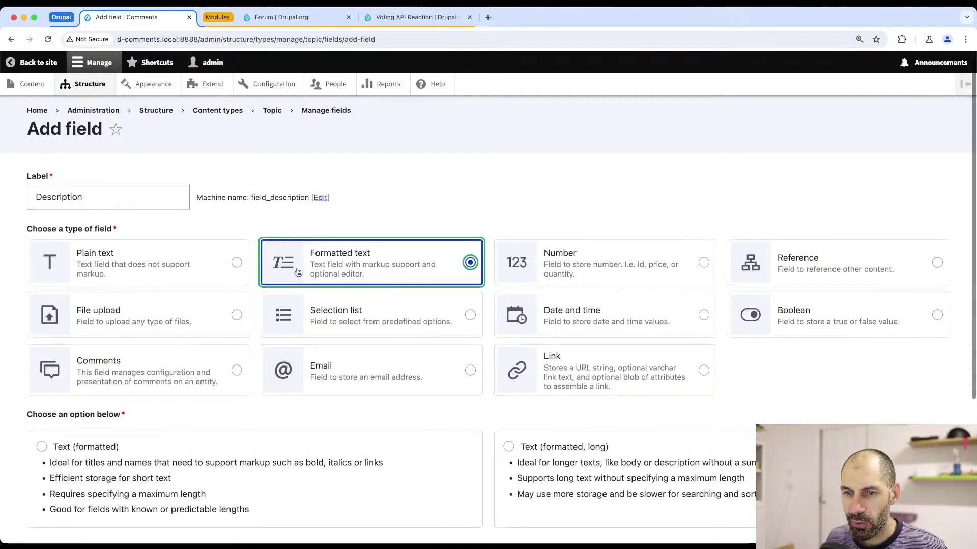
{"action": "scroll", "coordinate": [315, 267], "scroll_direction": "down", "scroll_amount": 4}
{"action": "left_click", "coordinate": [547, 274]}
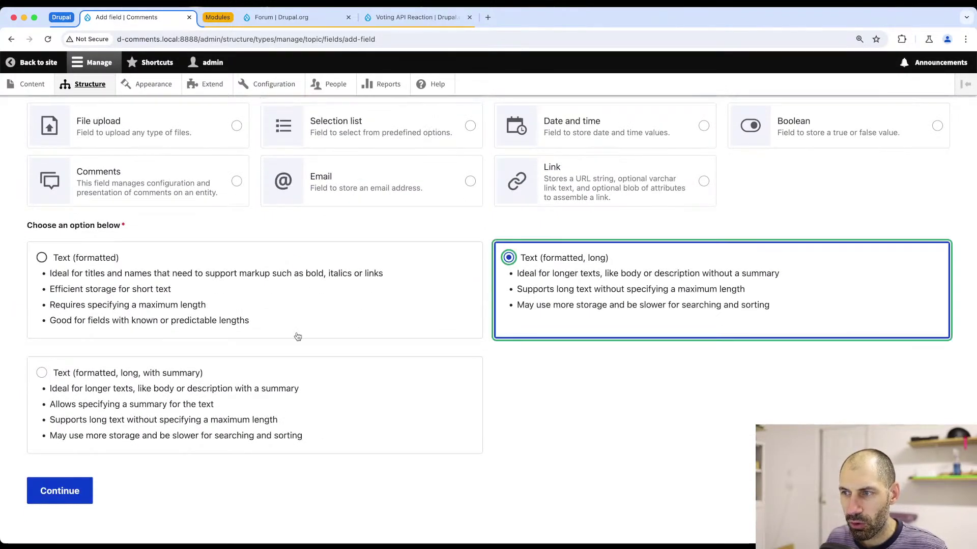
{"action": "scroll", "coordinate": [297, 336], "scroll_direction": "down", "scroll_amount": 1}
{"action": "left_click", "coordinate": [53, 476]}
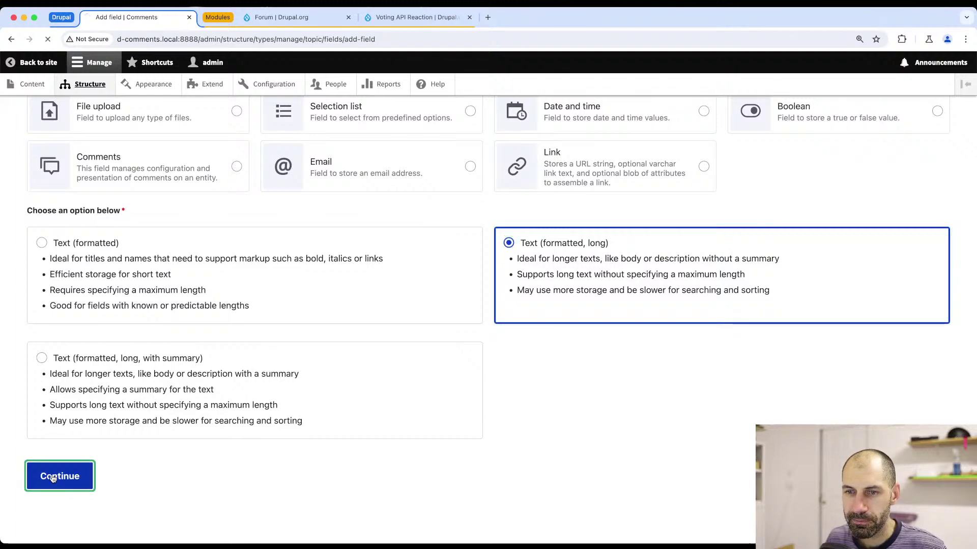
{"action": "scroll", "coordinate": [63, 480], "scroll_direction": "down", "scroll_amount": 5}
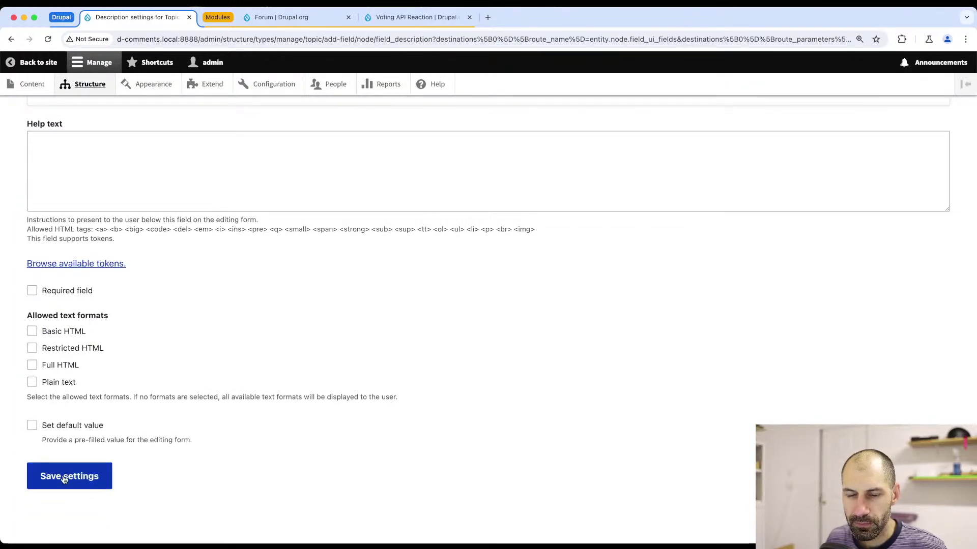
{"action": "left_click", "coordinate": [76, 350]}
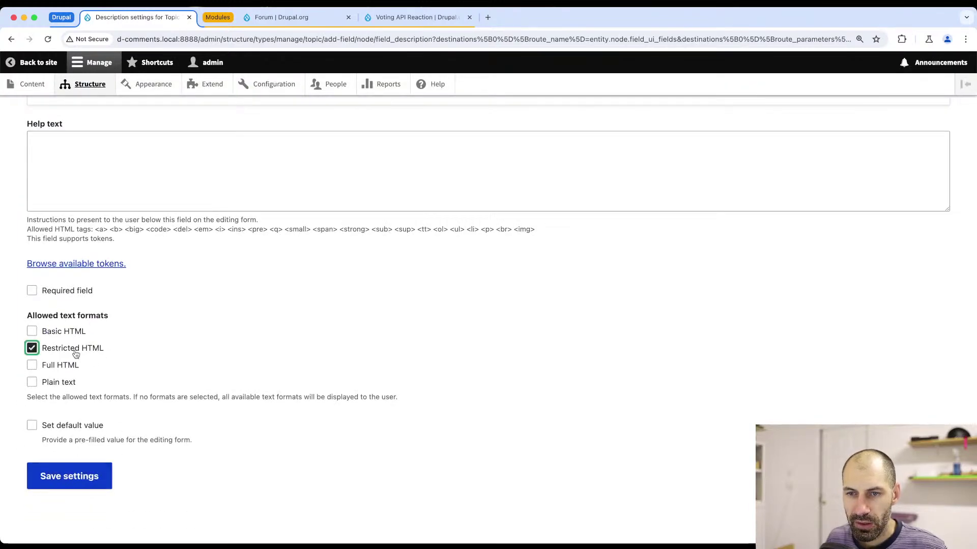
{"action": "left_click", "coordinate": [58, 476]}
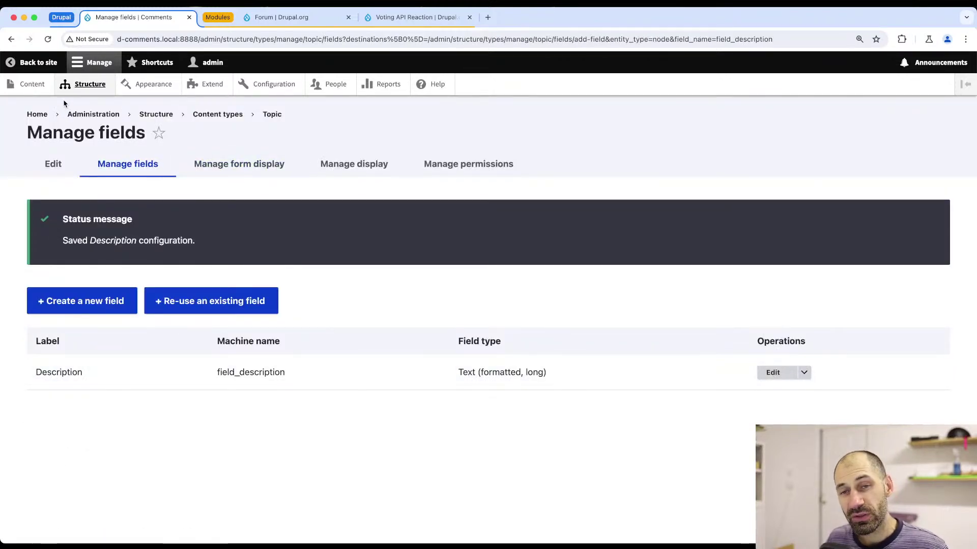
- Create the 'Reply' comment type with Content as target entity type and save to its fields
{"action": "left_click", "coordinate": [170, 116]}
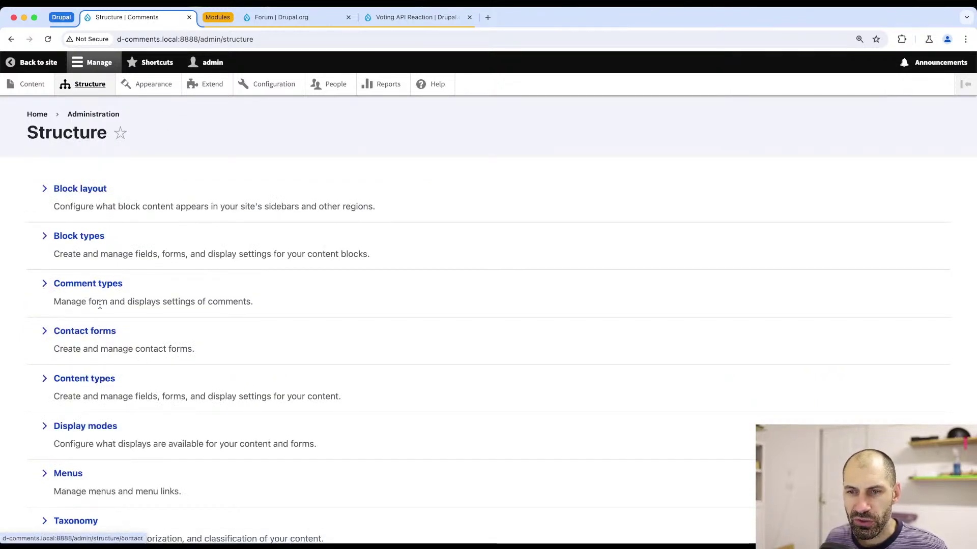
{"action": "left_click", "coordinate": [89, 283]}
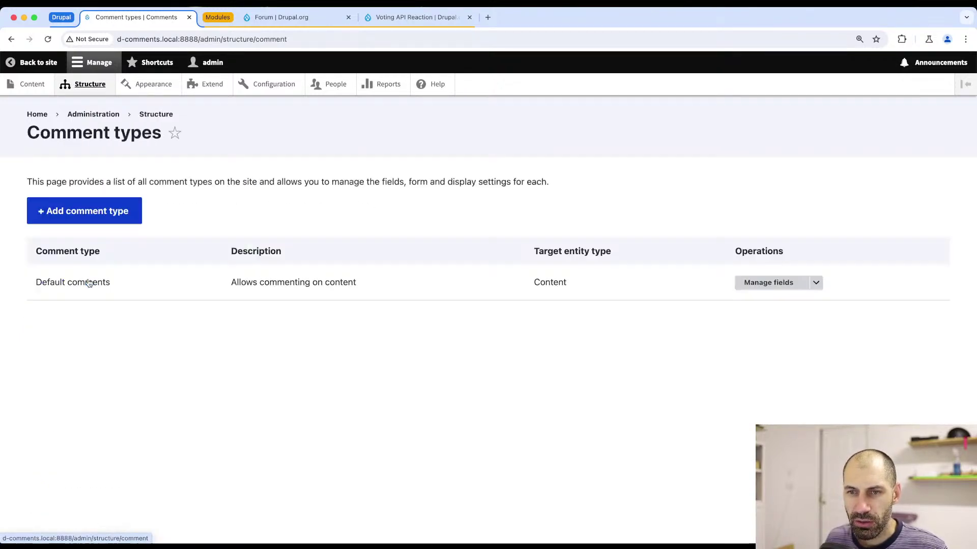
{"action": "left_click", "coordinate": [93, 208]}
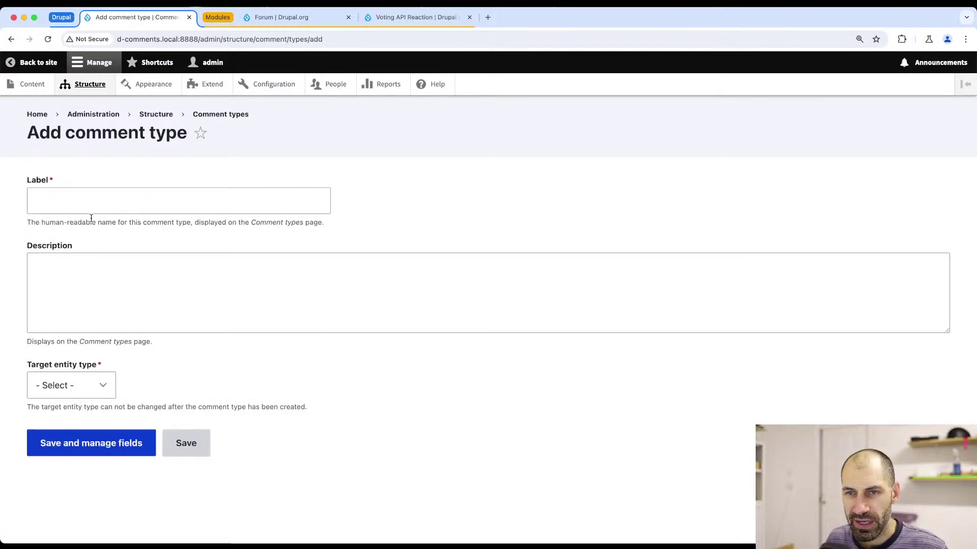
{"action": "left_click", "coordinate": [91, 206]}
{"action": "type", "text": "Reply"}
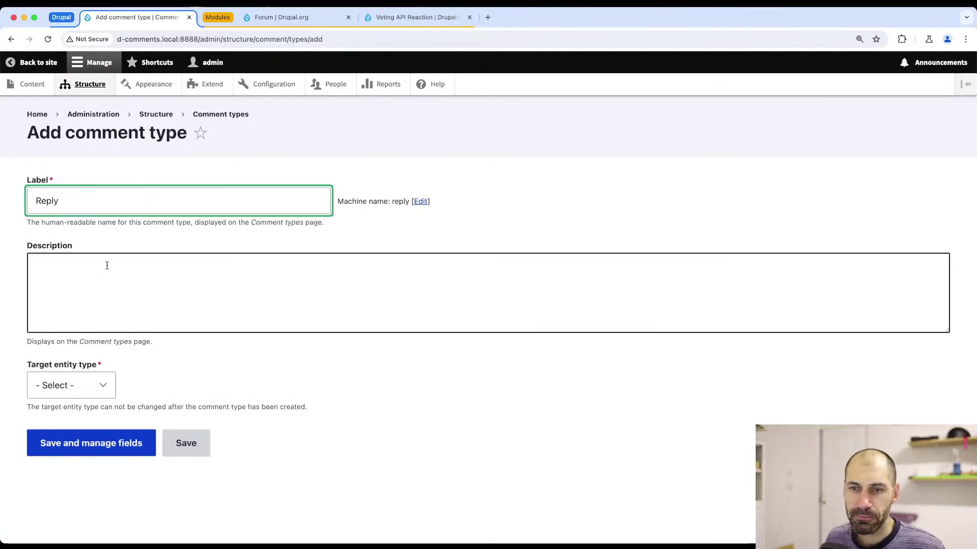
{"action": "left_click", "coordinate": [66, 385]}
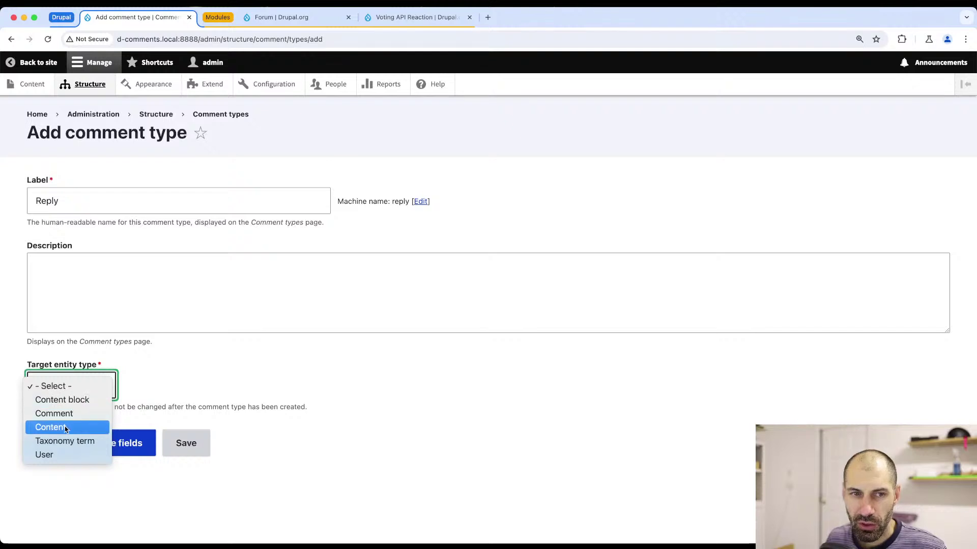
{"action": "left_click", "coordinate": [65, 429]}
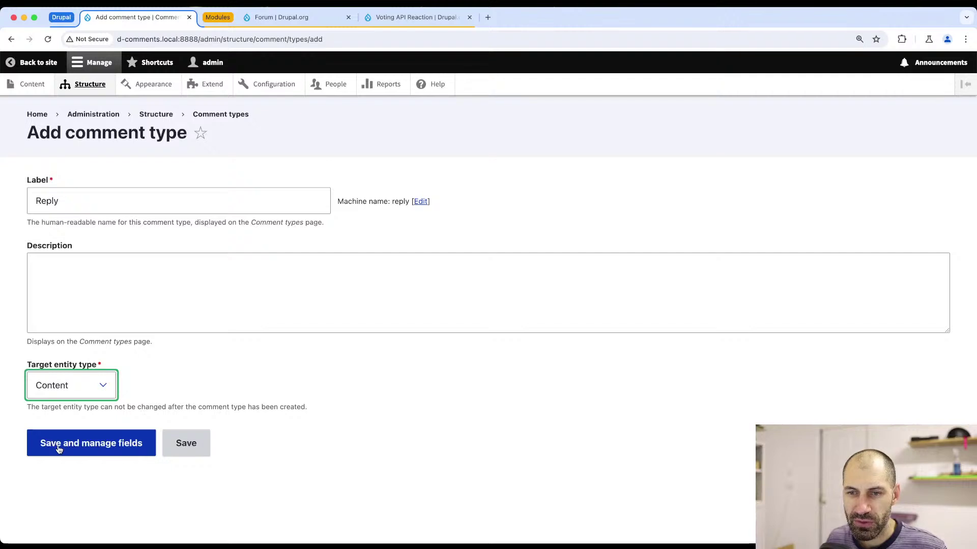
{"action": "left_click", "coordinate": [58, 449]}
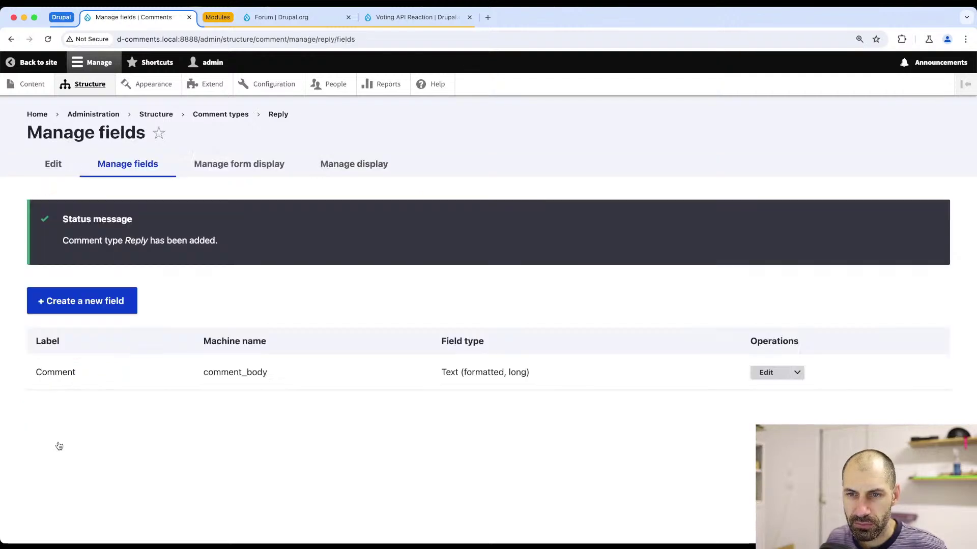
{"action": "left_click_drag", "start_coordinate": [526, 373], "coordinate": [504, 373]}
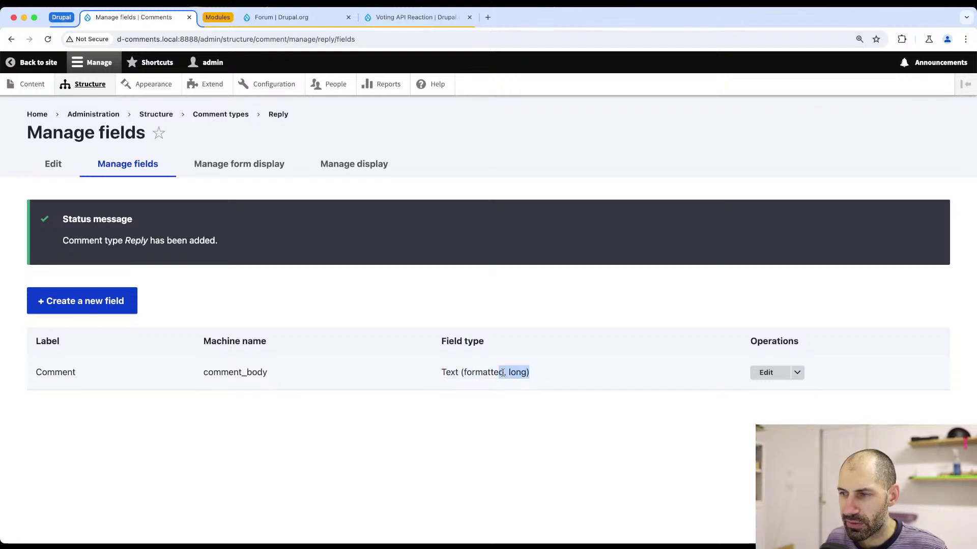
- Restrict the Reply Comment body field to Restricted HTML and save its settings
{"action": "left_click", "coordinate": [766, 373]}
{"action": "scroll", "coordinate": [146, 389], "scroll_direction": "down", "scroll_amount": 2}
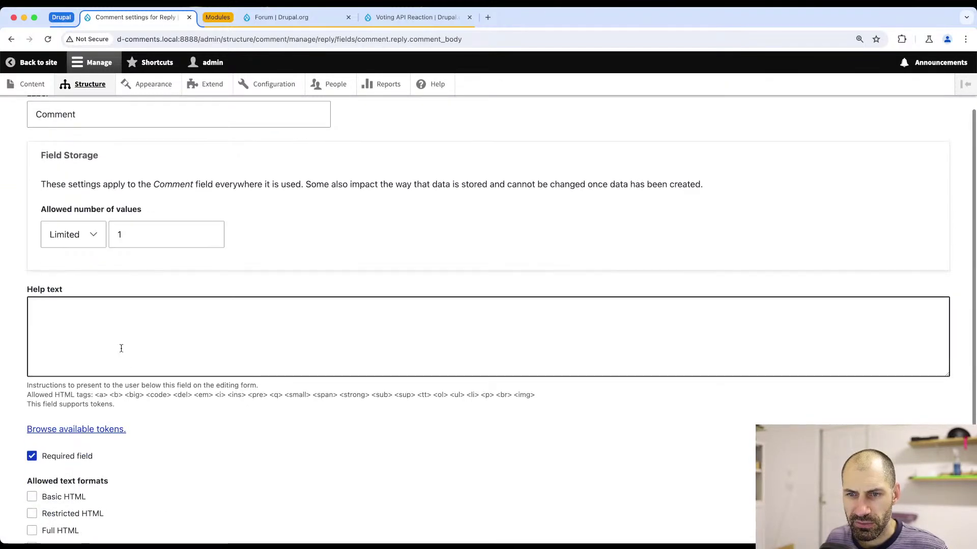
{"action": "scroll", "coordinate": [121, 348], "scroll_direction": "down", "scroll_amount": 3}
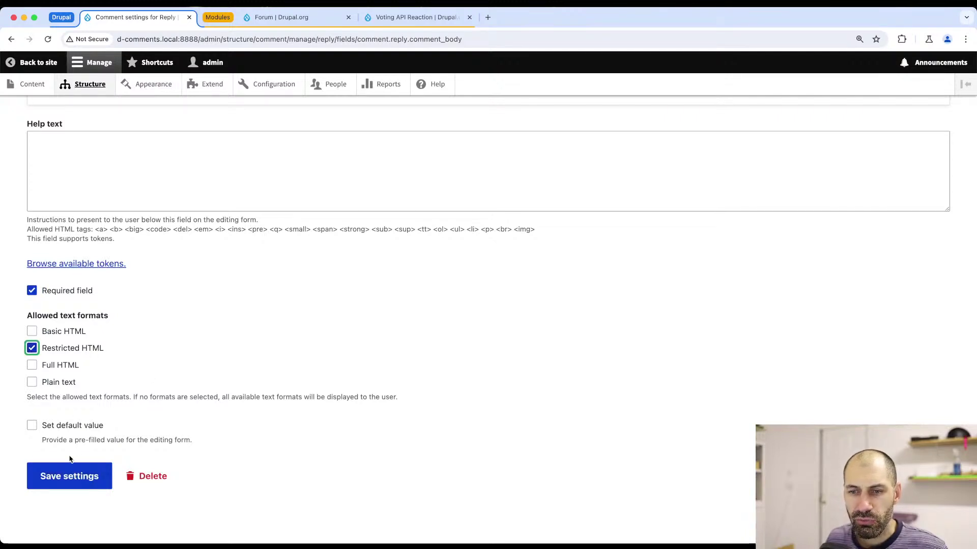
{"action": "left_click", "coordinate": [66, 474]}
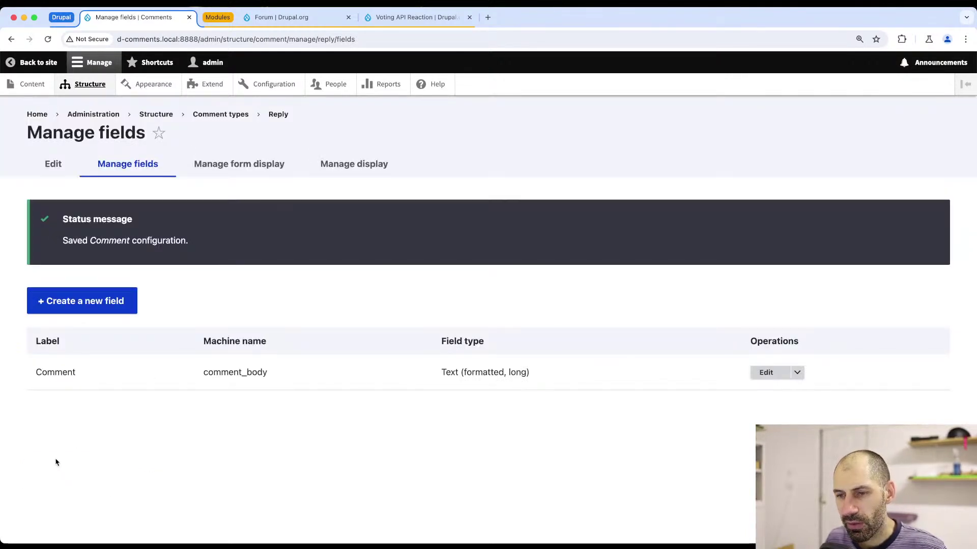
- Move Subject and Author to Disabled in the Reply form display and save
{"action": "left_click", "coordinate": [239, 165]}
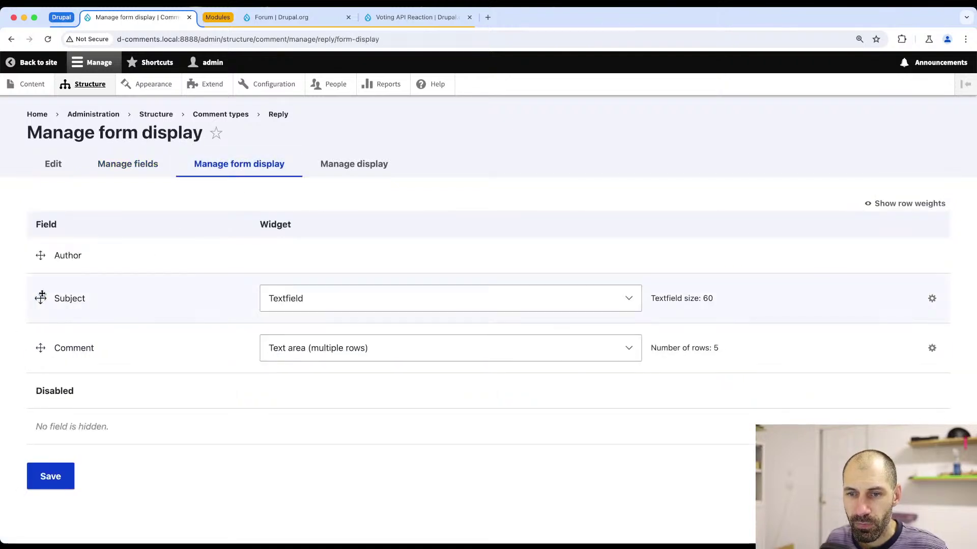
{"action": "left_click_drag", "start_coordinate": [42, 297], "coordinate": [39, 386]}
{"action": "left_click_drag", "start_coordinate": [40, 321], "coordinate": [39, 413]}
{"action": "left_click", "coordinate": [50, 507]}
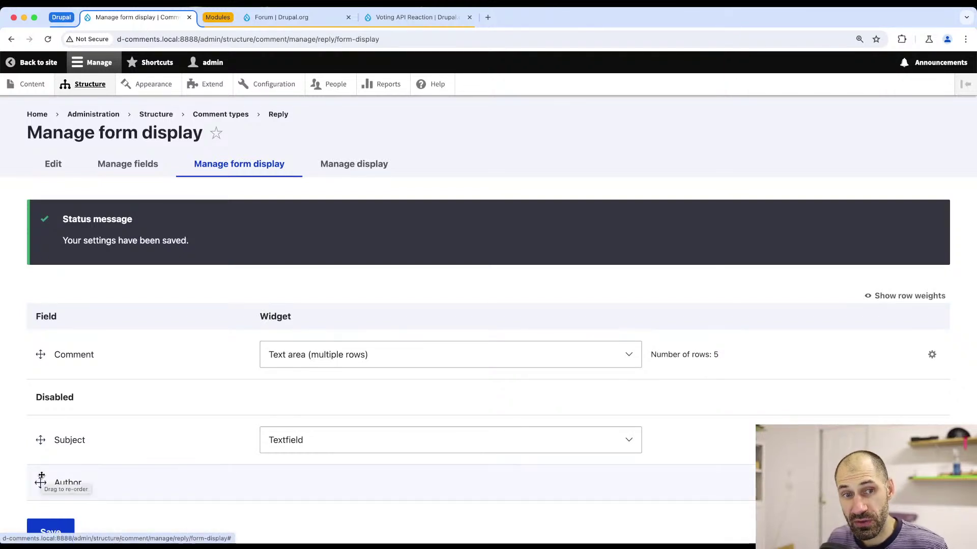
{"action": "left_click", "coordinate": [328, 169]}
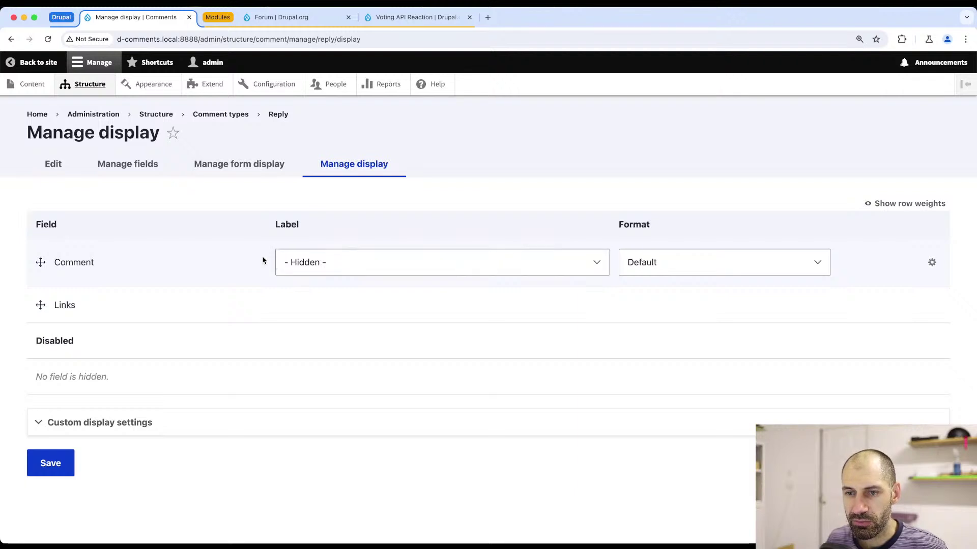
{"action": "key", "text": "super+bracketleft"}
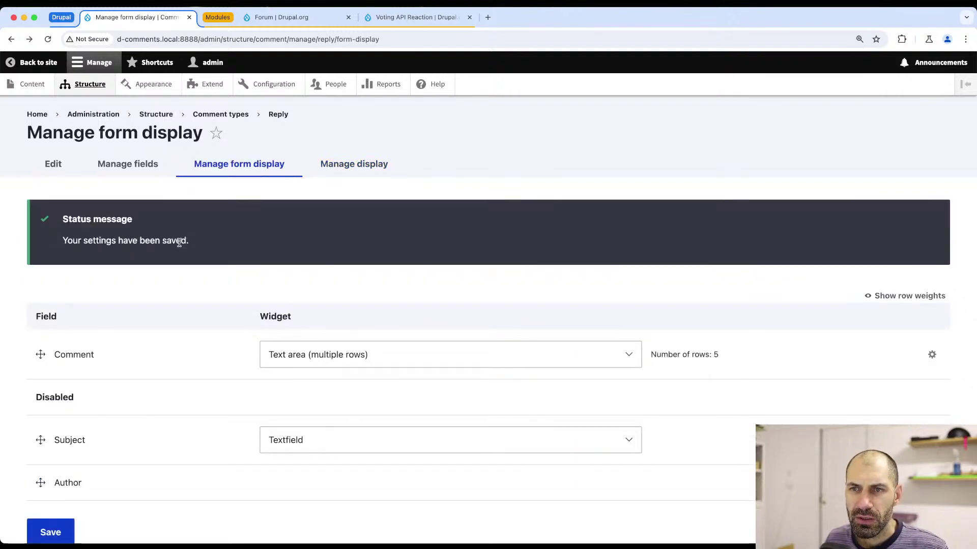
{"action": "left_click", "coordinate": [156, 114]}
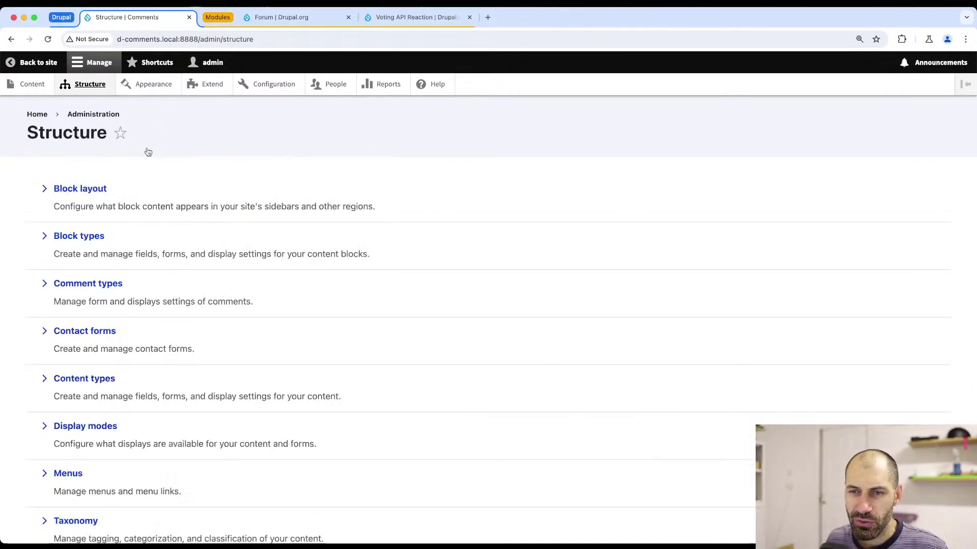
- Open the Topic content type's Manage fields page from the content types list
{"action": "left_click", "coordinate": [82, 382]}
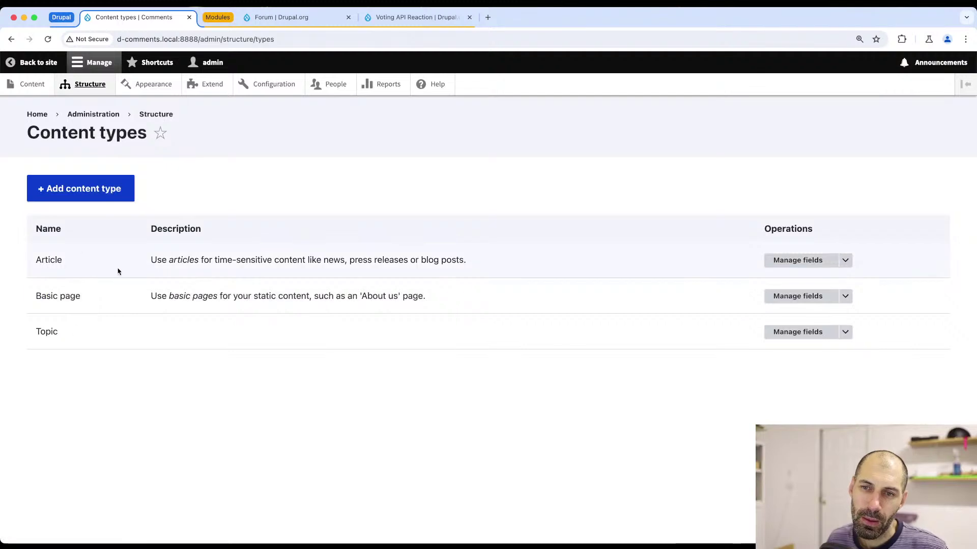
{"action": "left_click", "coordinate": [846, 333]}
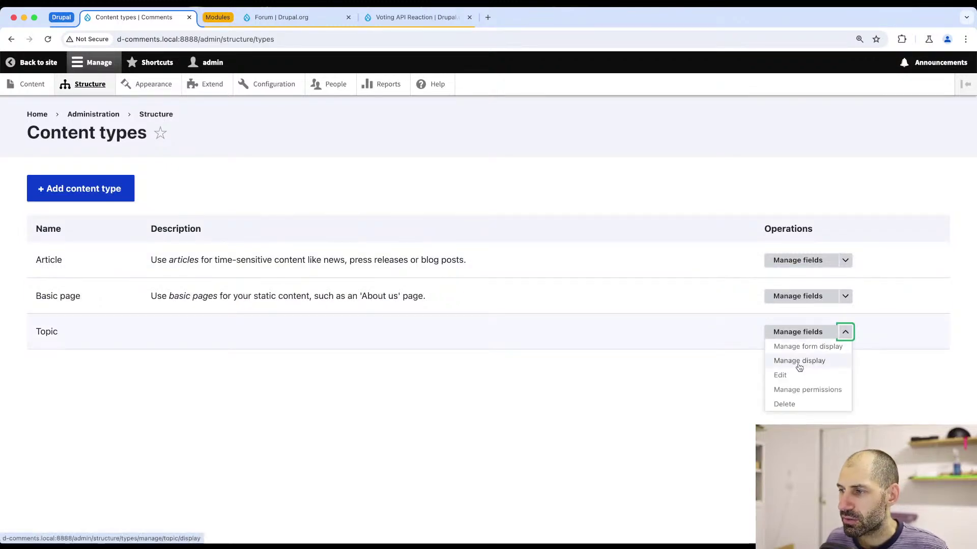
{"action": "left_click", "coordinate": [791, 379]}
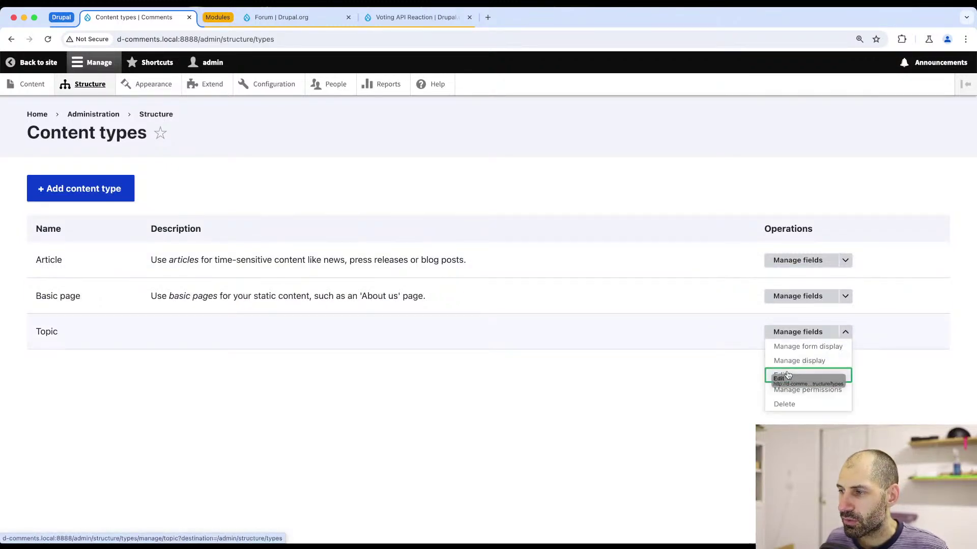
{"action": "left_click", "coordinate": [783, 375]}
{"action": "left_click", "coordinate": [138, 162]}
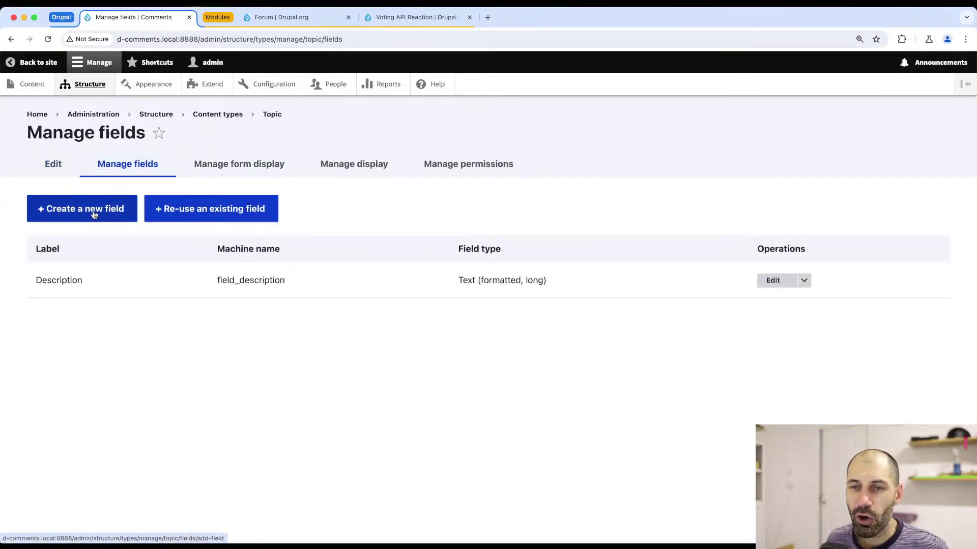
- Add a new Comments field labelled 'Replies' to Topic
{"action": "left_click", "coordinate": [94, 214]}
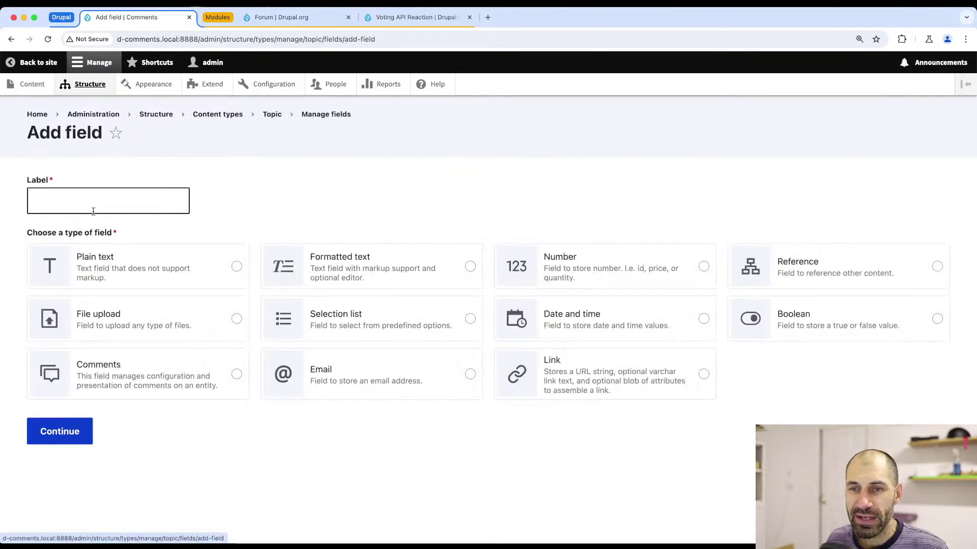
{"action": "left_click", "coordinate": [149, 210]}
{"action": "type", "text": "Repl"}
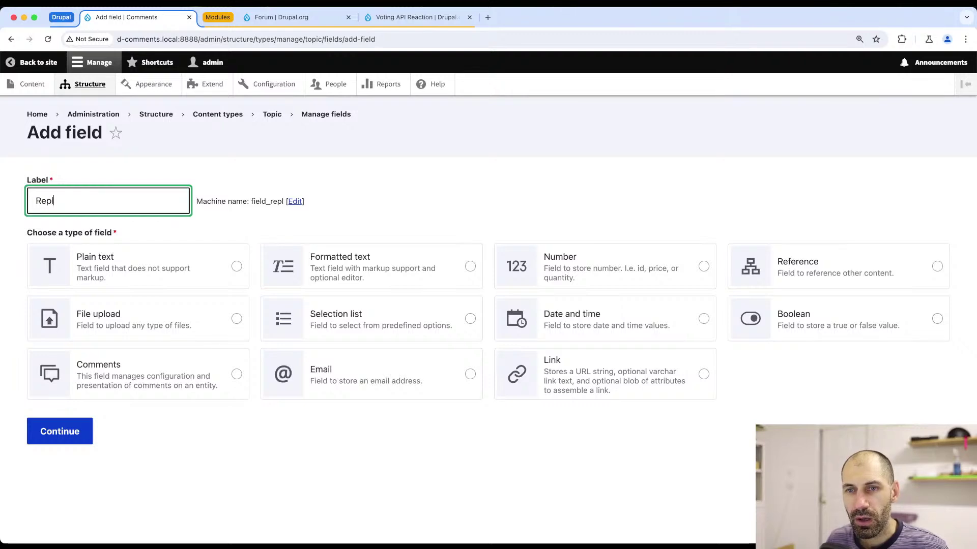
{"action": "type", "text": "ies"}
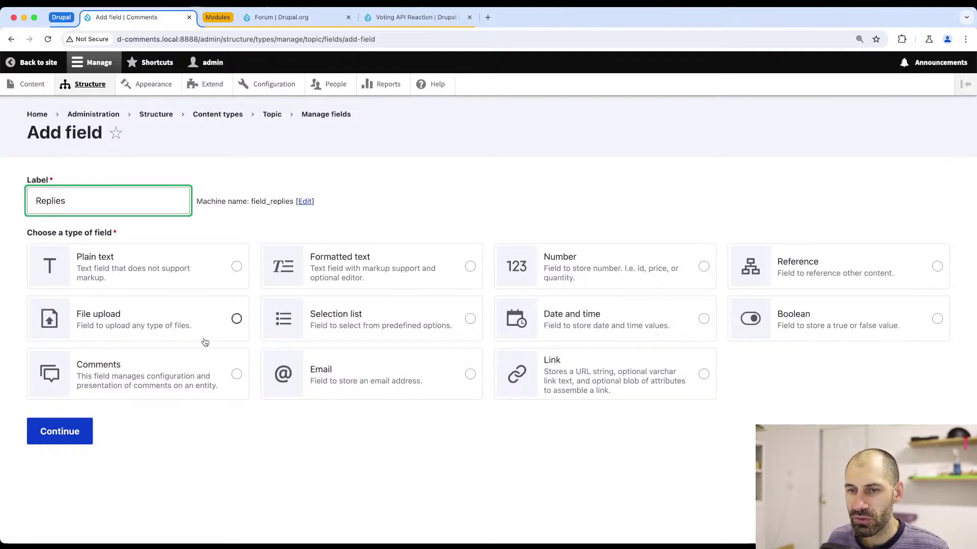
{"action": "left_click", "coordinate": [166, 375]}
{"action": "left_click", "coordinate": [69, 433]}
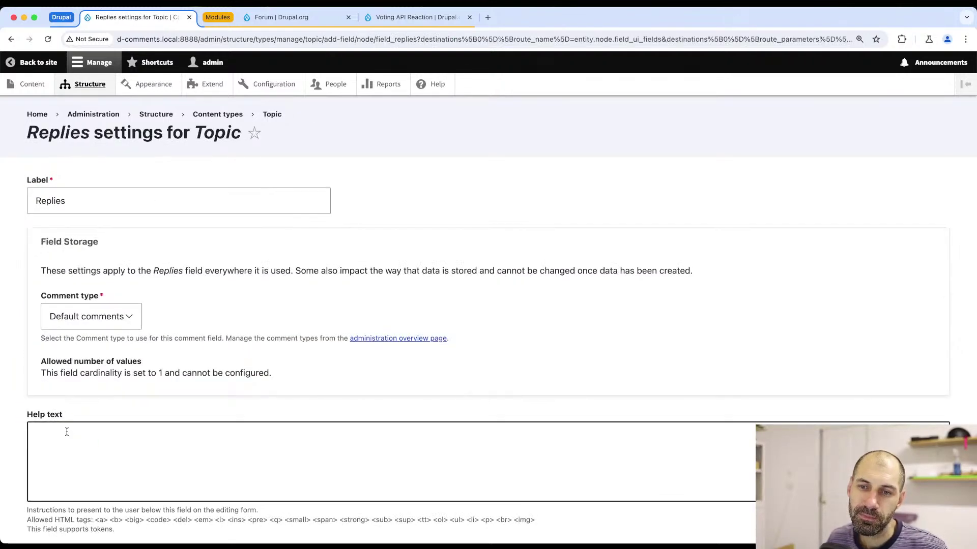
- Keep comment previews Optional and anonymous commenting unchanged, then save the Replies settings
{"action": "scroll", "coordinate": [87, 417], "scroll_direction": "down", "scroll_amount": 5}
{"action": "scroll", "coordinate": [88, 417], "scroll_direction": "down", "scroll_amount": 4}
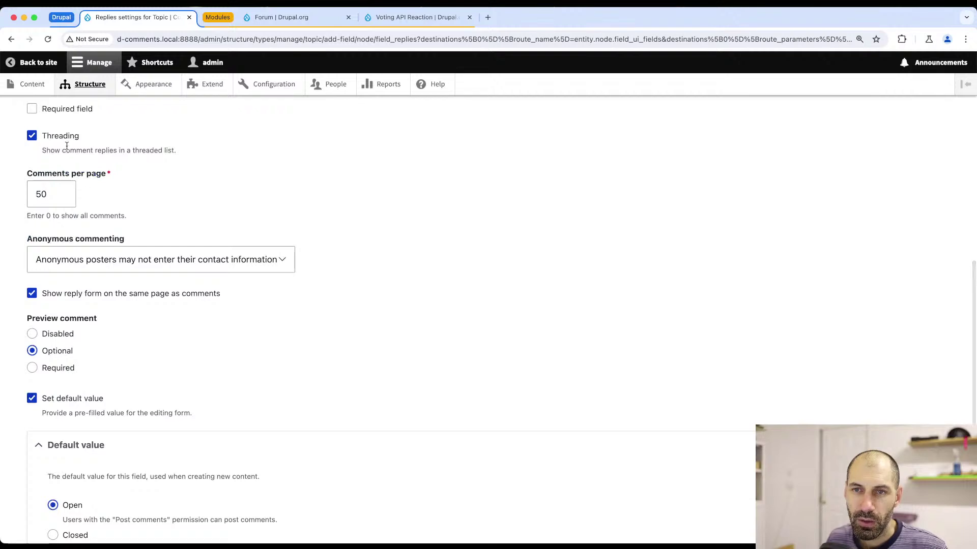
{"action": "left_click", "coordinate": [58, 337]}
{"action": "scroll", "coordinate": [60, 336], "scroll_direction": "down", "scroll_amount": 1}
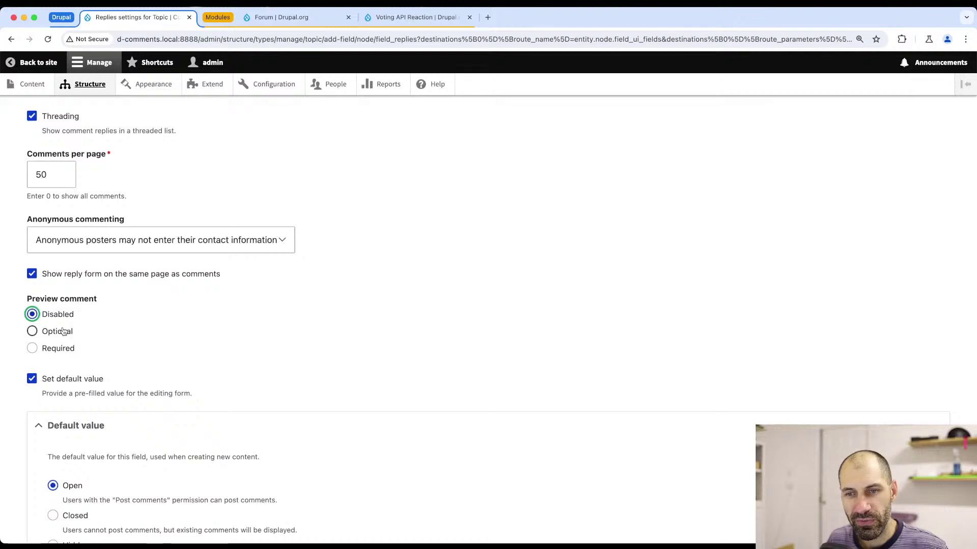
{"action": "left_click", "coordinate": [61, 332]}
{"action": "scroll", "coordinate": [145, 359], "scroll_direction": "down", "scroll_amount": 3}
{"action": "scroll", "coordinate": [146, 360], "scroll_direction": "up", "scroll_amount": 4}
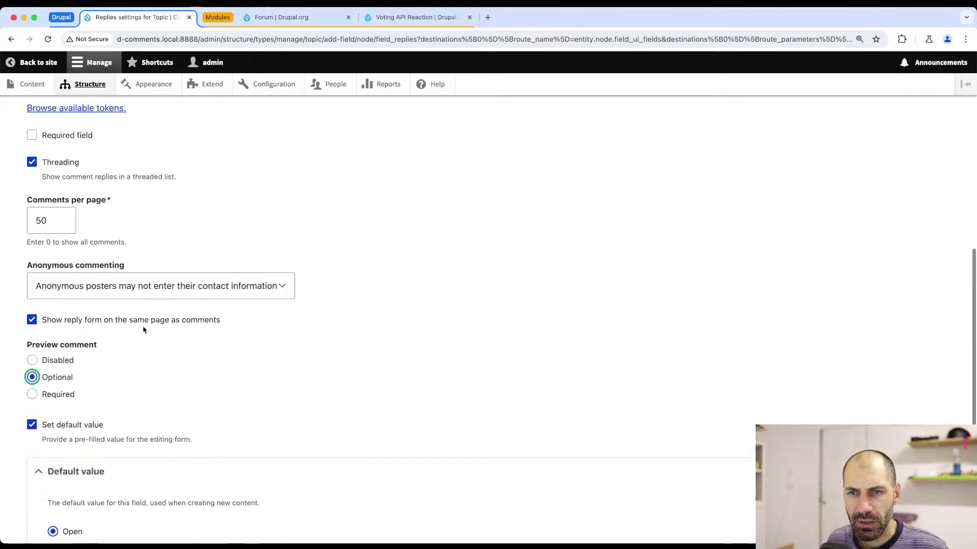
{"action": "left_click", "coordinate": [82, 296]}
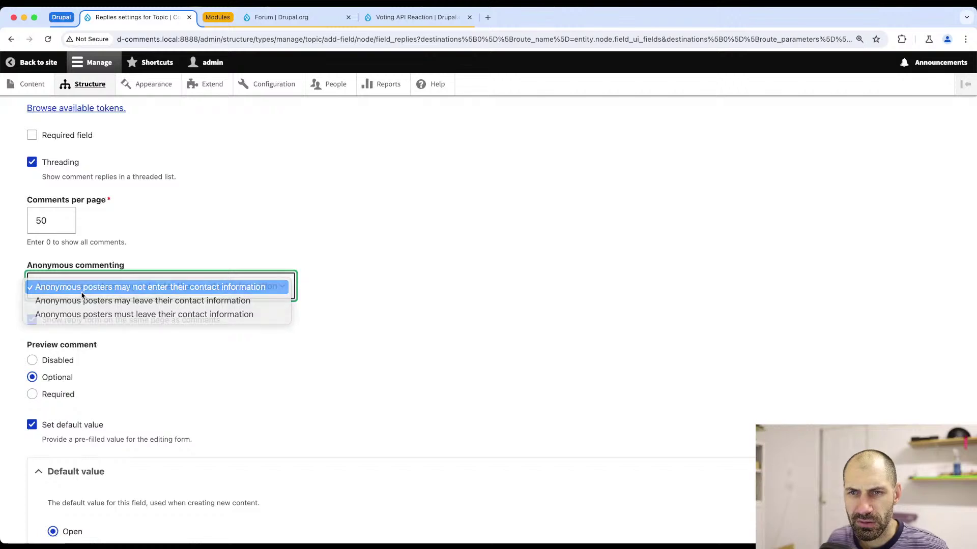
{"action": "left_click", "coordinate": [81, 284]}
{"action": "scroll", "coordinate": [36, 468], "scroll_direction": "down", "scroll_amount": 4}
{"action": "left_click", "coordinate": [36, 468]}
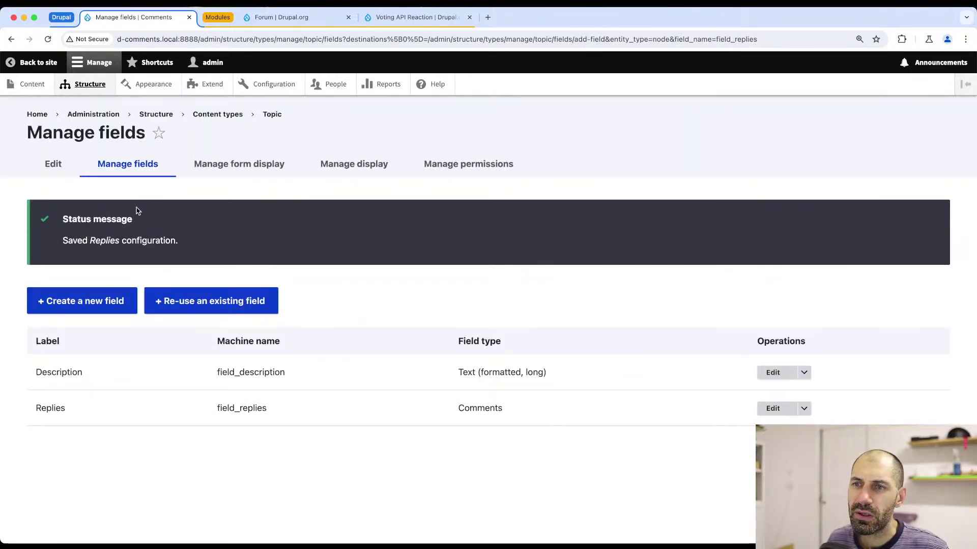
{"action": "left_click", "coordinate": [239, 164]}
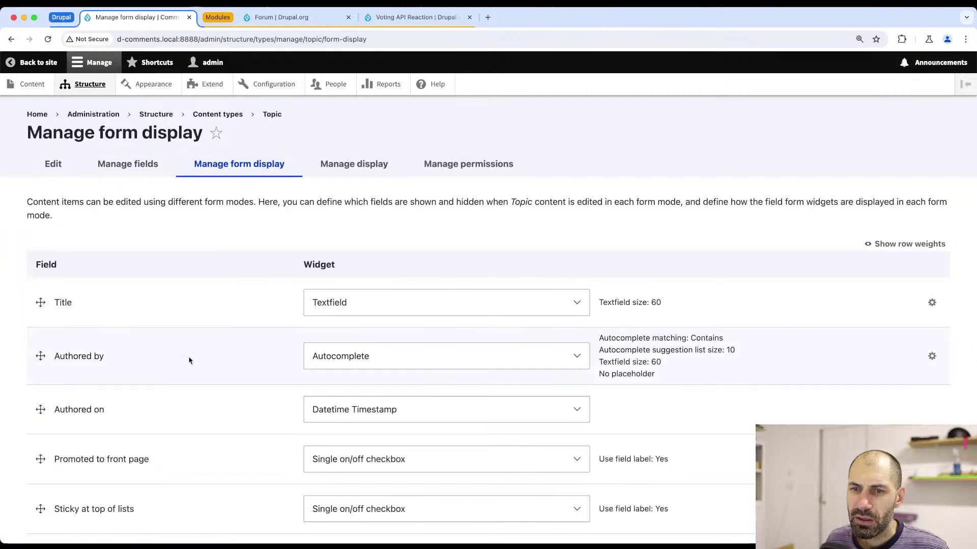
- Move Published below Replies in Topic's form display and save
{"action": "scroll", "coordinate": [189, 361], "scroll_direction": "down", "scroll_amount": 6}
{"action": "scroll", "coordinate": [163, 371], "scroll_direction": "up", "scroll_amount": 2}
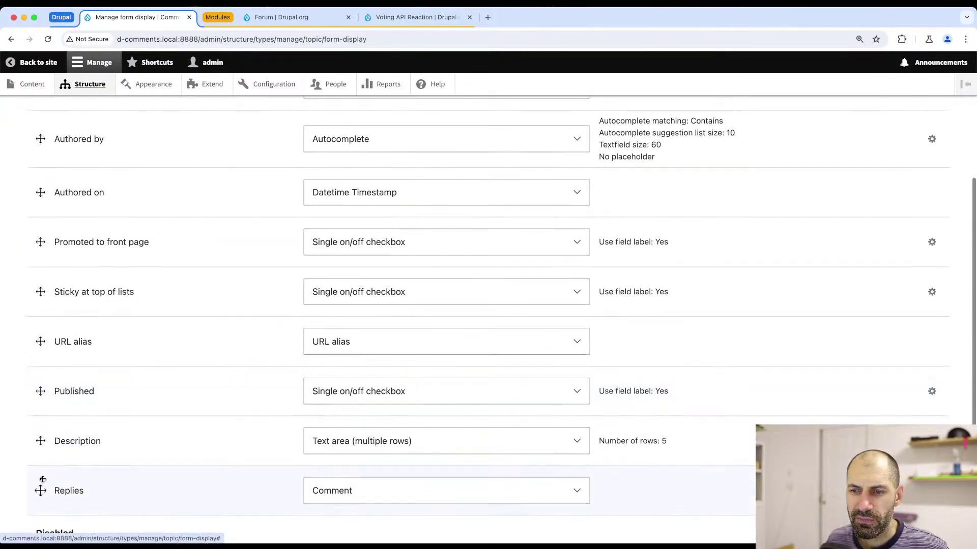
{"action": "scroll", "coordinate": [43, 476], "scroll_direction": "up", "scroll_amount": 4}
{"action": "scroll", "coordinate": [42, 412], "scroll_direction": "down", "scroll_amount": 6}
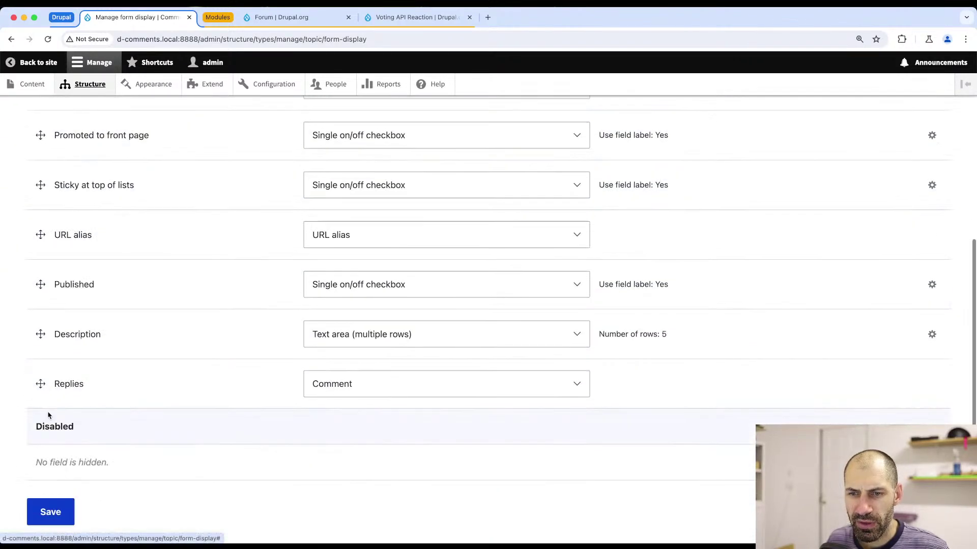
{"action": "left_click_drag", "start_coordinate": [40, 285], "coordinate": [36, 383]}
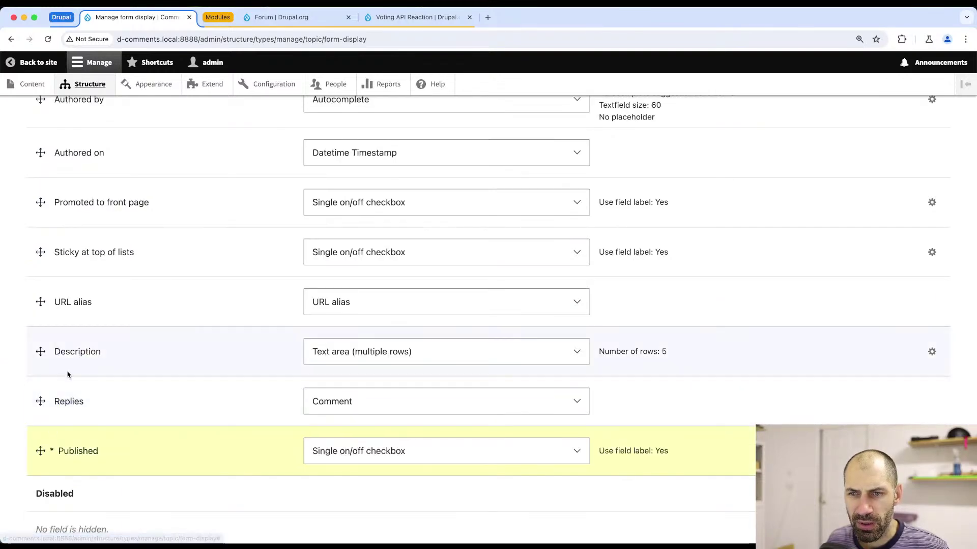
{"action": "scroll", "coordinate": [67, 377], "scroll_direction": "up", "scroll_amount": 2}
{"action": "scroll", "coordinate": [65, 377], "scroll_direction": "down", "scroll_amount": 4}
{"action": "left_click", "coordinate": [47, 475]}
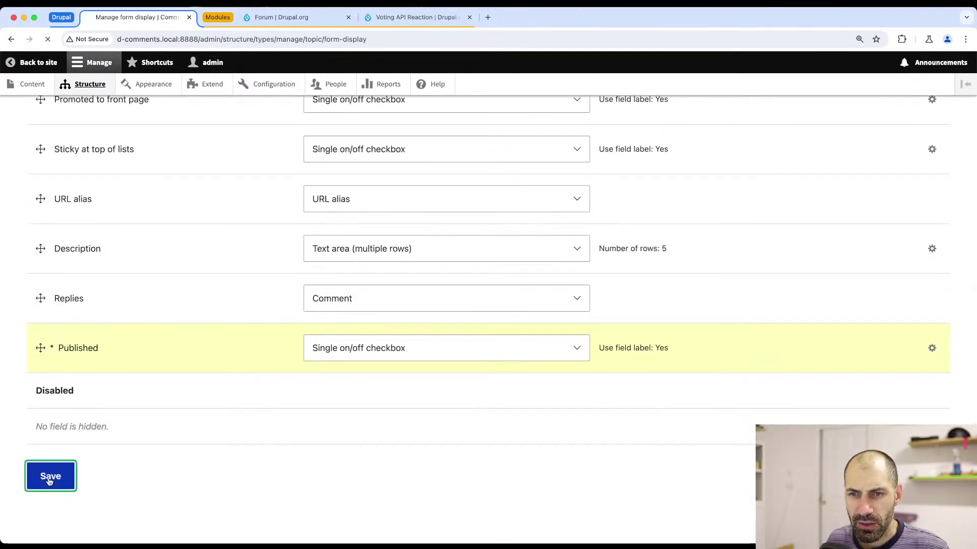
- In Topic's display, hide the Description label, move Links below Replies, and save
{"action": "left_click", "coordinate": [355, 164]}
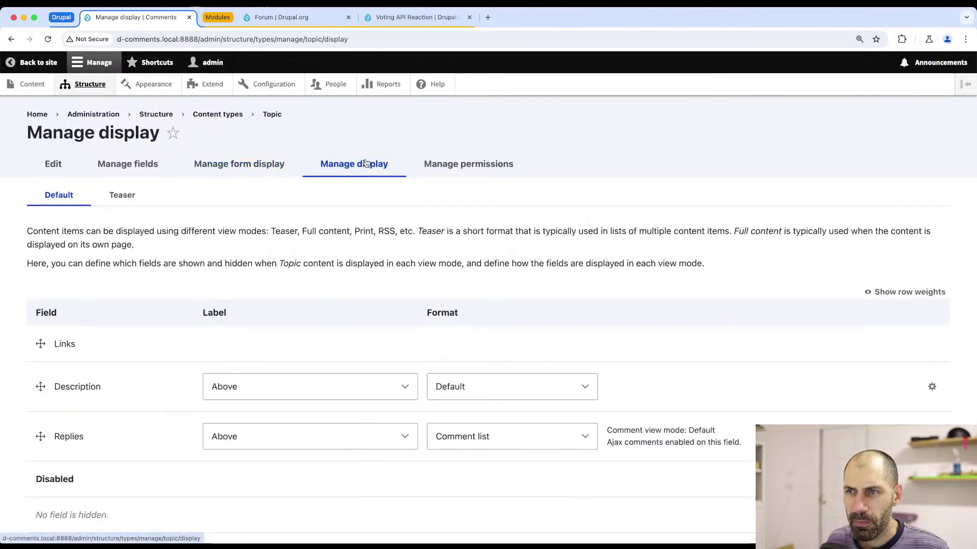
{"action": "scroll", "coordinate": [293, 296], "scroll_direction": "down", "scroll_amount": 3}
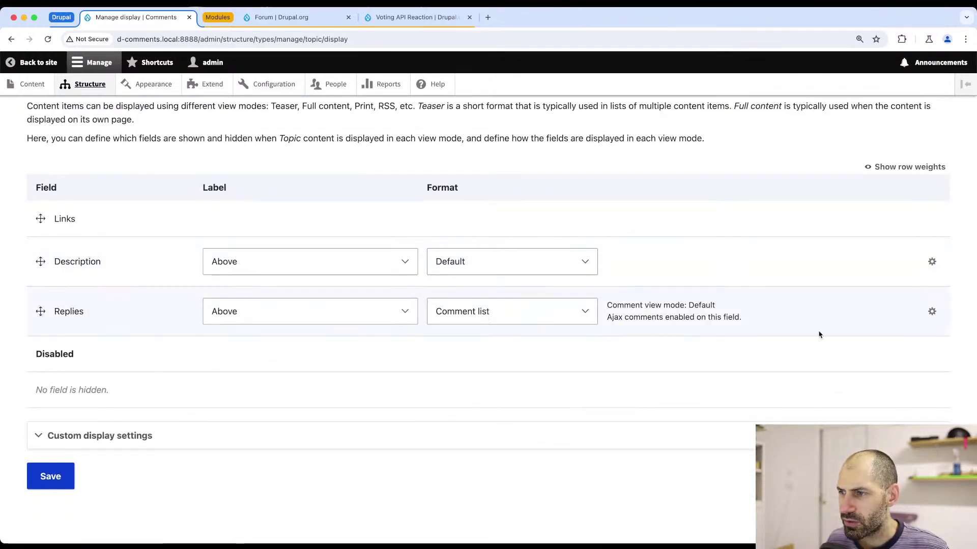
{"action": "left_click", "coordinate": [373, 274]}
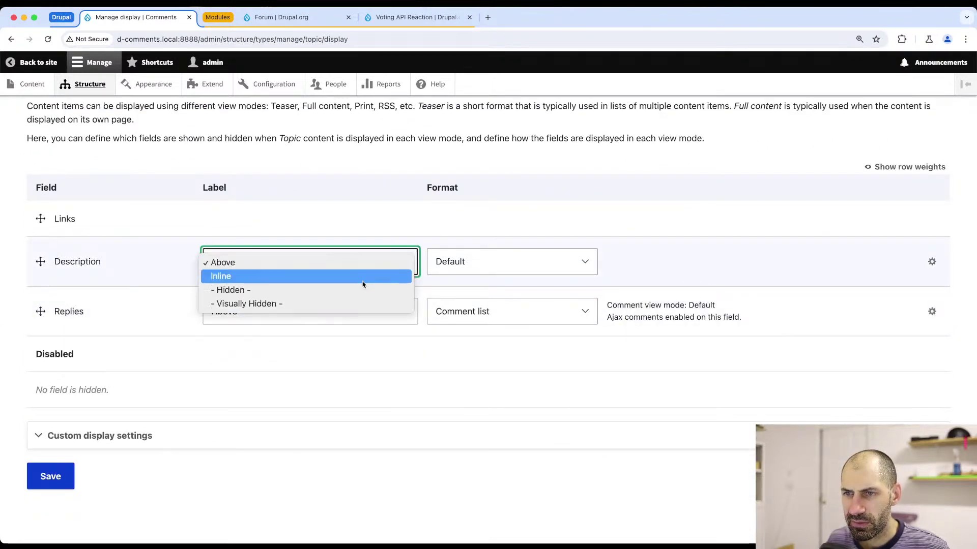
{"action": "left_click", "coordinate": [361, 288]}
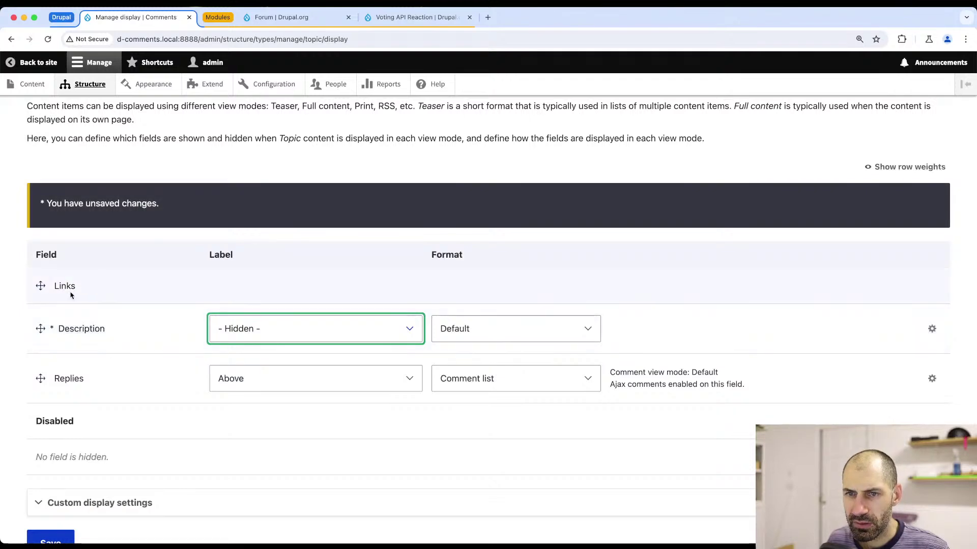
{"action": "left_click_drag", "start_coordinate": [40, 283], "coordinate": [49, 375]}
{"action": "scroll", "coordinate": [49, 375], "scroll_direction": "down", "scroll_amount": 2}
{"action": "left_click", "coordinate": [49, 475]}
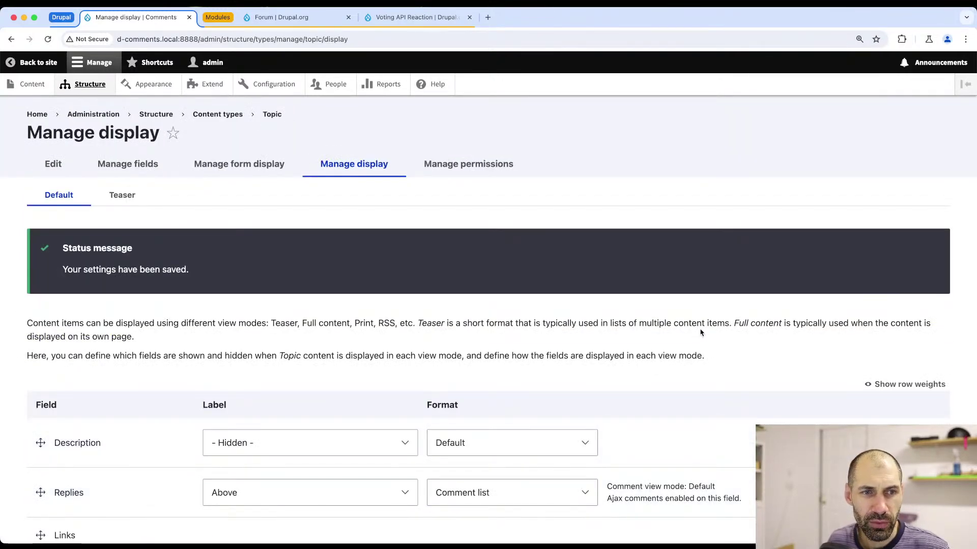
- Update the Replies comment list format settings and save the Topic display again
{"action": "scroll", "coordinate": [875, 408], "scroll_direction": "down", "scroll_amount": 4}
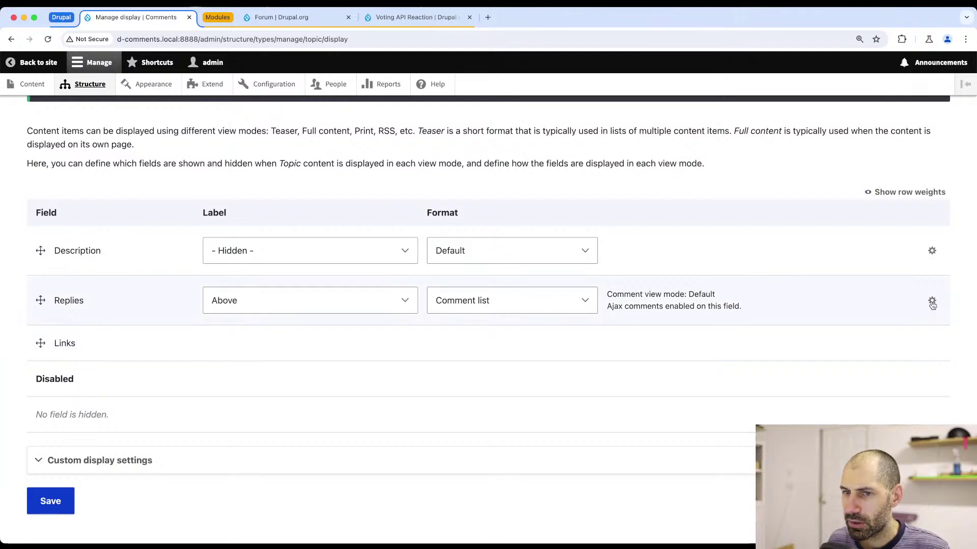
{"action": "left_click", "coordinate": [932, 302]}
{"action": "left_click", "coordinate": [249, 414]}
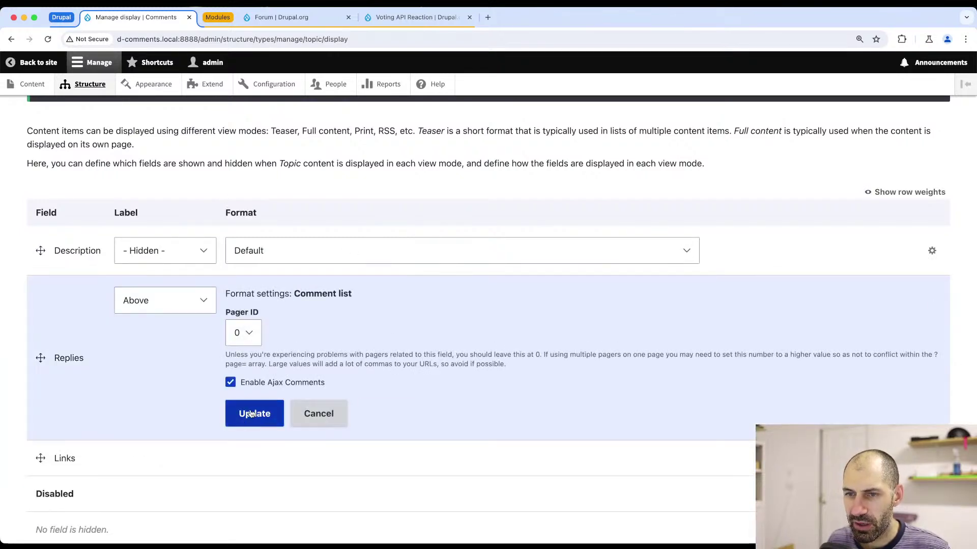
{"action": "scroll", "coordinate": [255, 457], "scroll_direction": "down", "scroll_amount": 3}
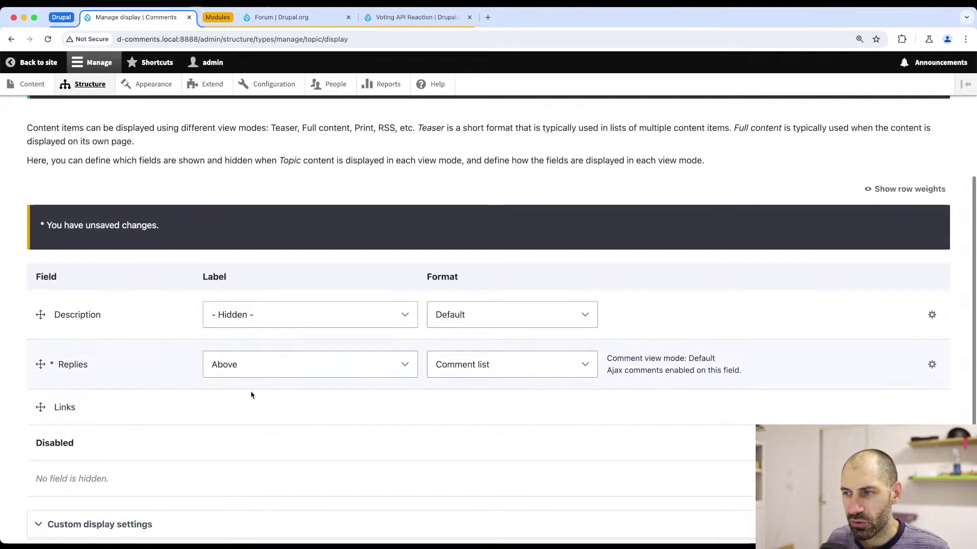
{"action": "left_click", "coordinate": [60, 477]}
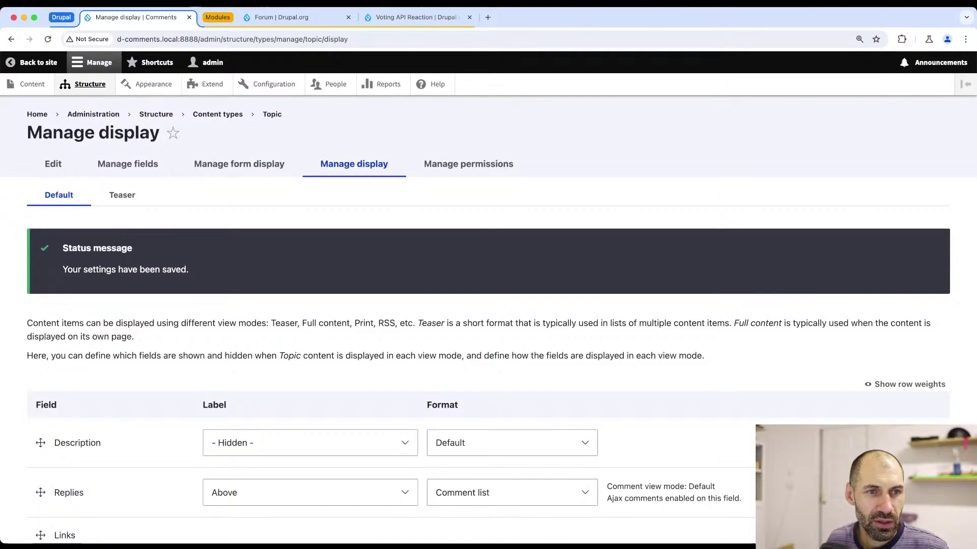
{"action": "key", "text": "super+Tab"}
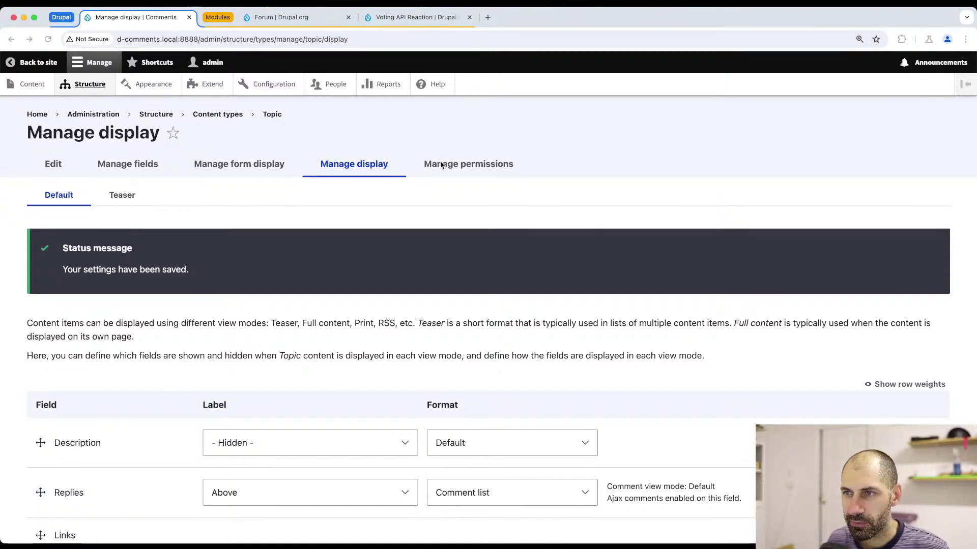
{"action": "left_click", "coordinate": [442, 164]}
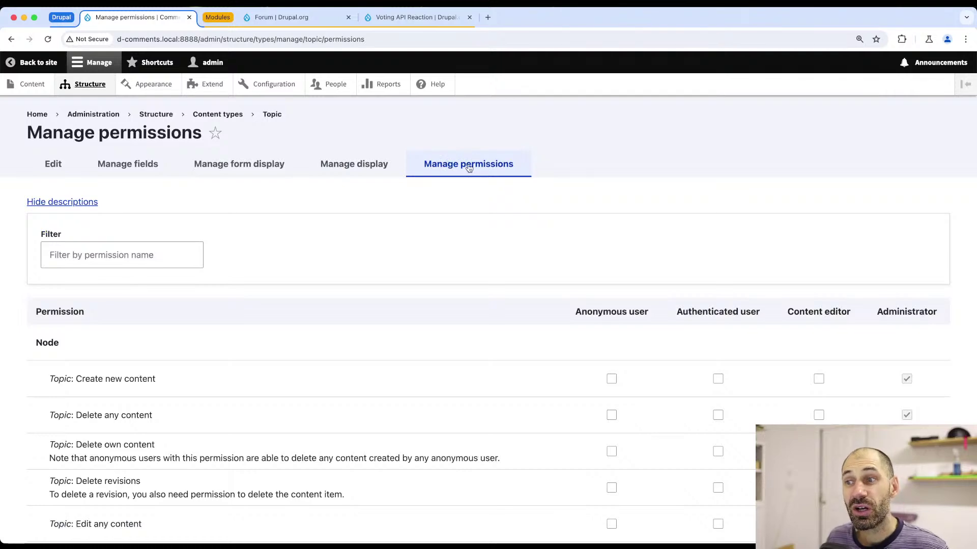
- Let authenticated users create Topic content and edit their own Topics, and save permissions
{"action": "scroll", "coordinate": [468, 169], "scroll_direction": "down", "scroll_amount": 3}
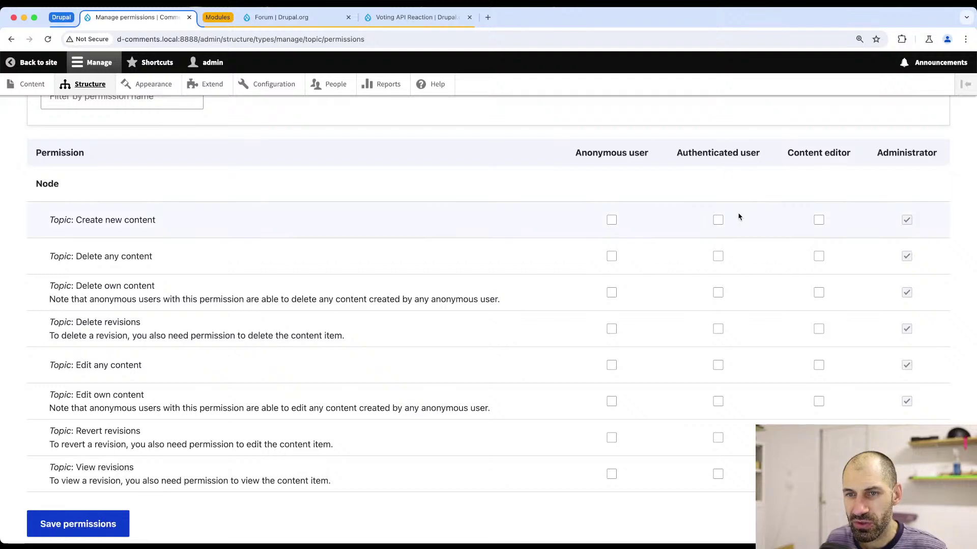
{"action": "left_click", "coordinate": [718, 221]}
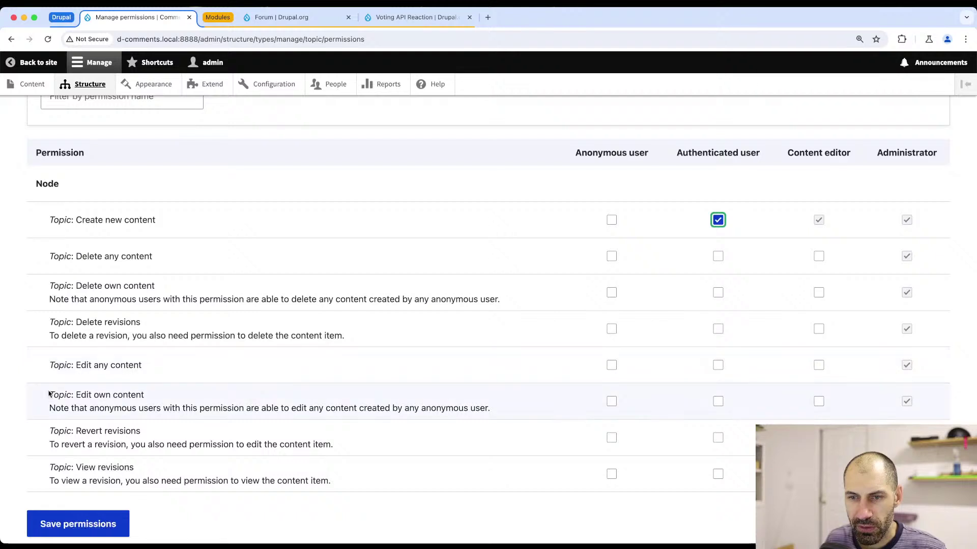
{"action": "left_click_drag", "start_coordinate": [47, 395], "coordinate": [175, 402]}
{"action": "left_click", "coordinate": [176, 402]}
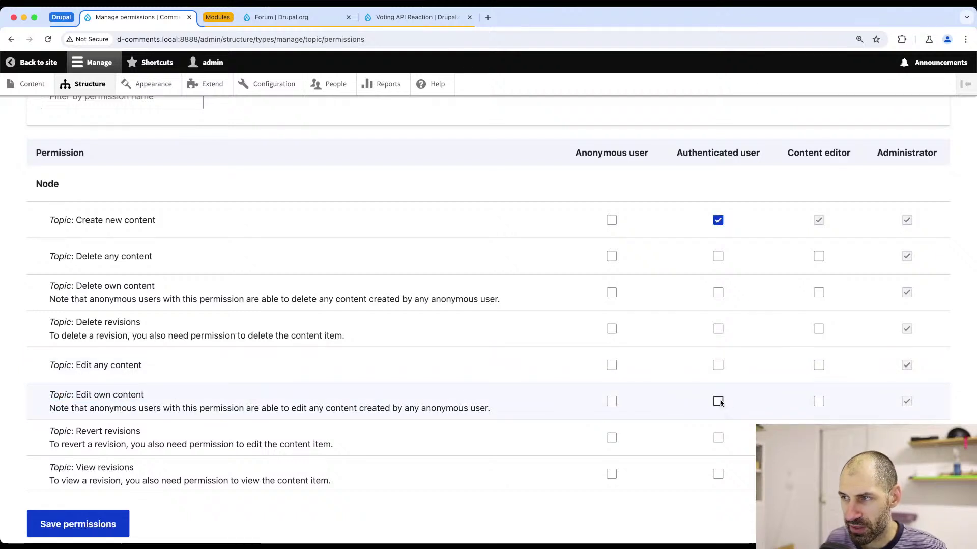
{"action": "left_click", "coordinate": [718, 402]}
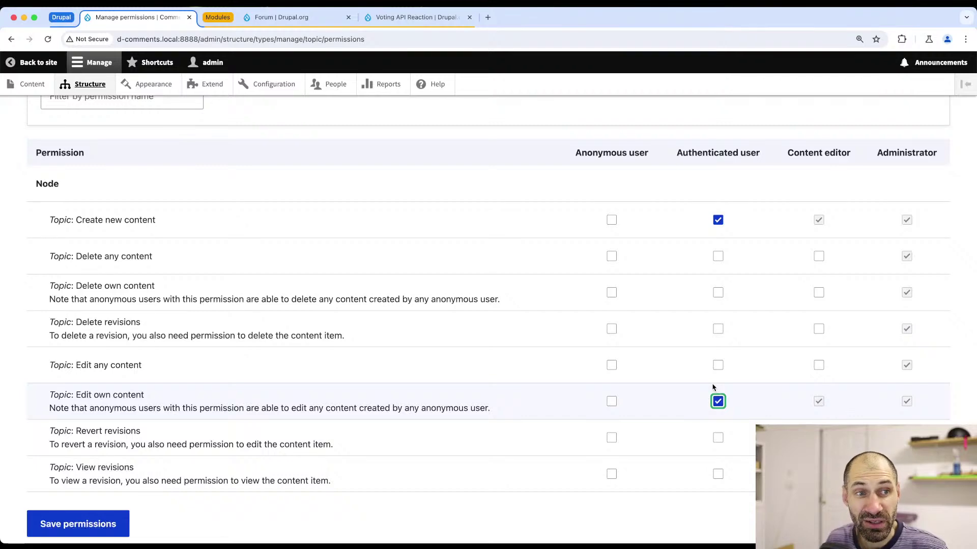
{"action": "left_click", "coordinate": [50, 523]}
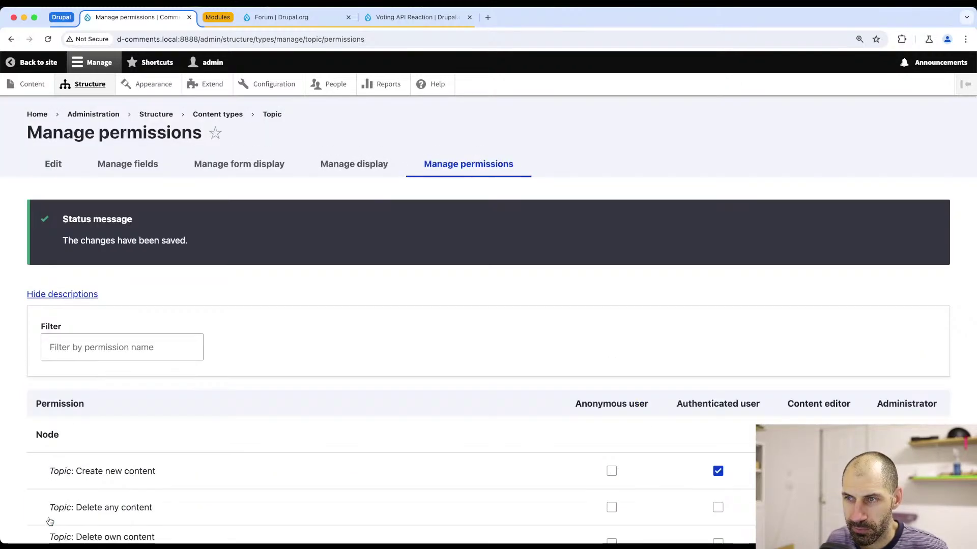
{"action": "scroll", "coordinate": [435, 297], "scroll_direction": "down", "scroll_amount": 5}
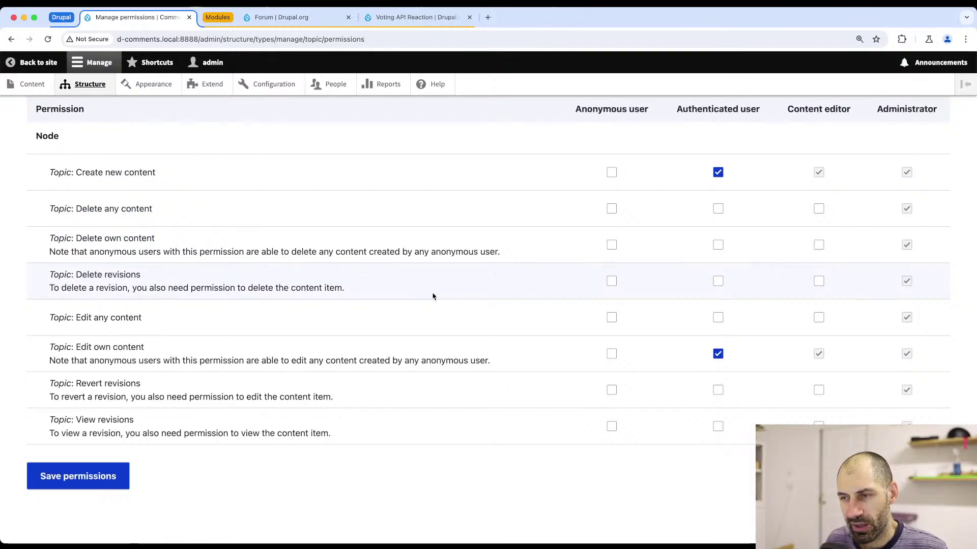
{"action": "scroll", "coordinate": [270, 330], "scroll_direction": "up", "scroll_amount": 5}
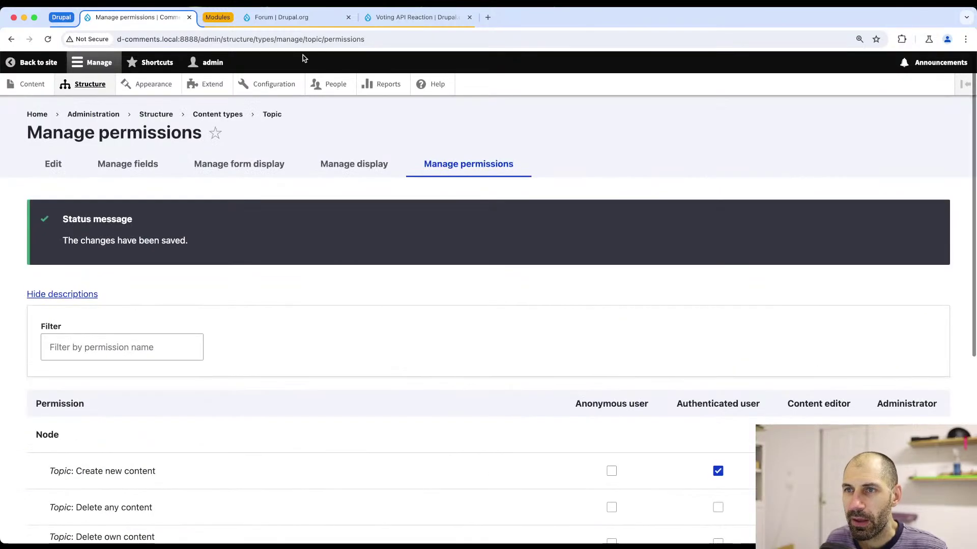
{"action": "left_click", "coordinate": [271, 84], "text": "super"}
- Open the site-wide Permissions page through Configuration and People in a new tab
{"action": "key", "text": "ctrl+Tab"}
{"action": "scroll", "coordinate": [183, 238], "scroll_direction": "down", "scroll_amount": 6}
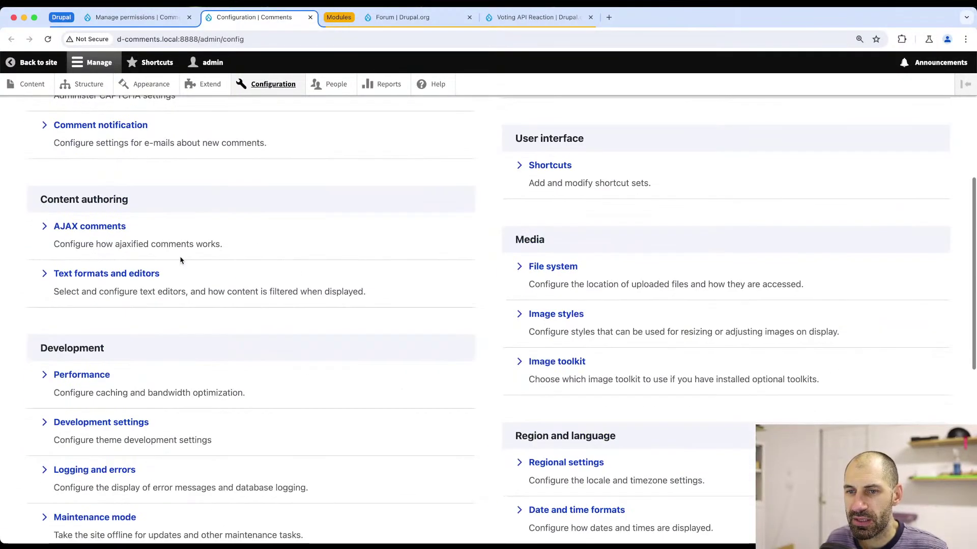
{"action": "left_click", "coordinate": [330, 84]}
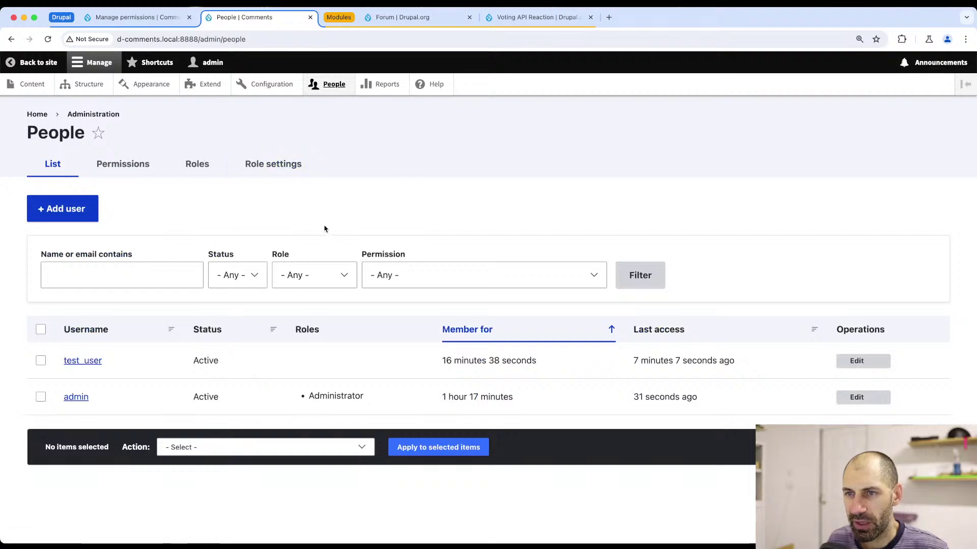
{"action": "left_click", "coordinate": [102, 163]}
{"action": "scroll", "coordinate": [234, 331], "scroll_direction": "down", "scroll_amount": 10}
{"action": "scroll", "coordinate": [234, 333], "scroll_direction": "down", "scroll_amount": 7}
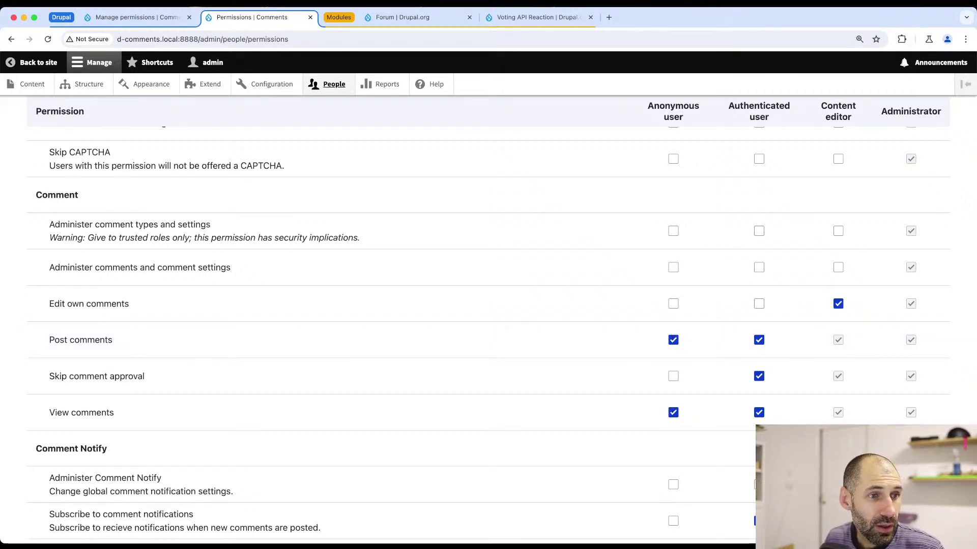
- Review the Comment permissions, highlighting Post comments granted to authenticated users
{"action": "key", "text": "super+Tab"}
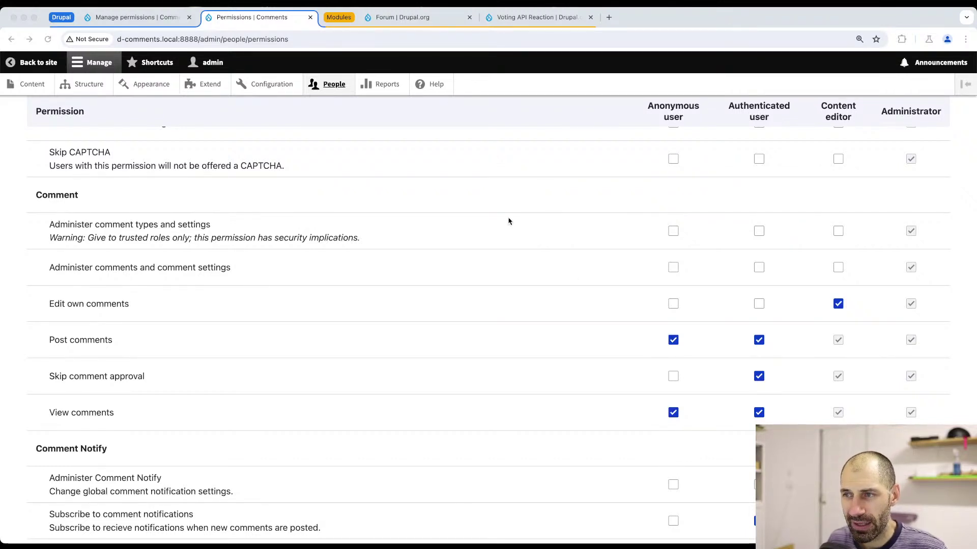
{"action": "scroll", "coordinate": [77, 291], "scroll_direction": "down", "scroll_amount": 3}
{"action": "left_click_drag", "start_coordinate": [108, 269], "coordinate": [43, 270]}
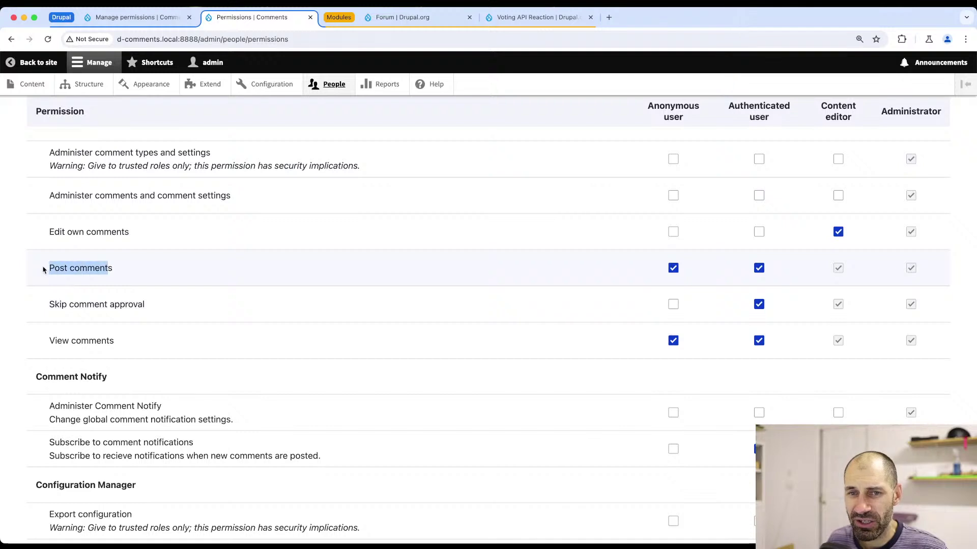
{"action": "triple_click", "coordinate": [55, 267]}
{"action": "triple_click", "coordinate": [63, 269]}
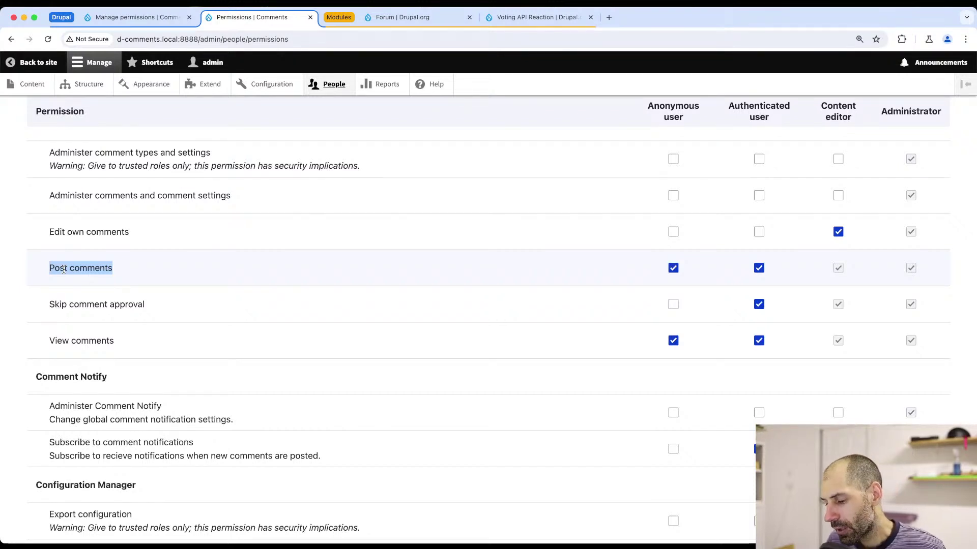
{"action": "left_click", "coordinate": [98, 270]}
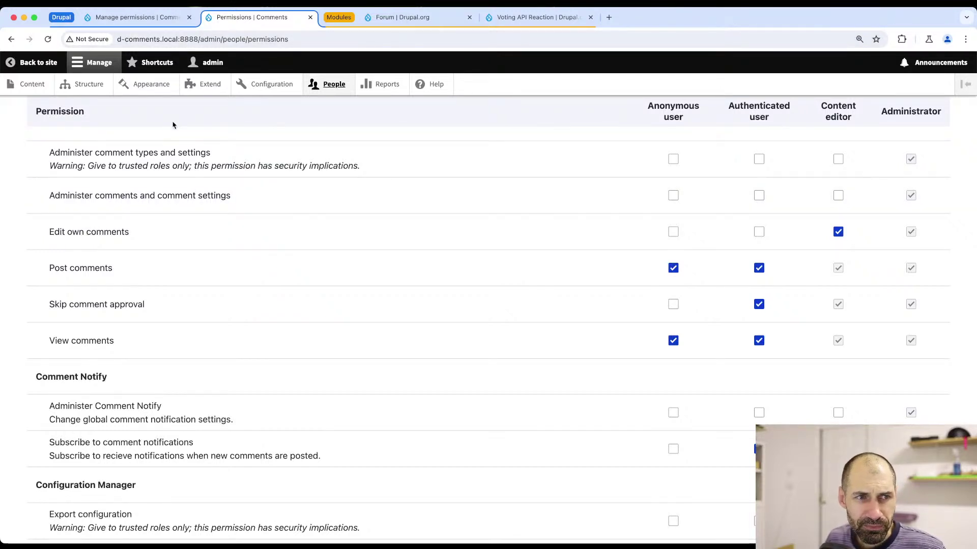
{"action": "left_click", "coordinate": [41, 89]}
- Start a new Topic titled 'How to Install Drupal'
{"action": "left_click", "coordinate": [65, 201]}
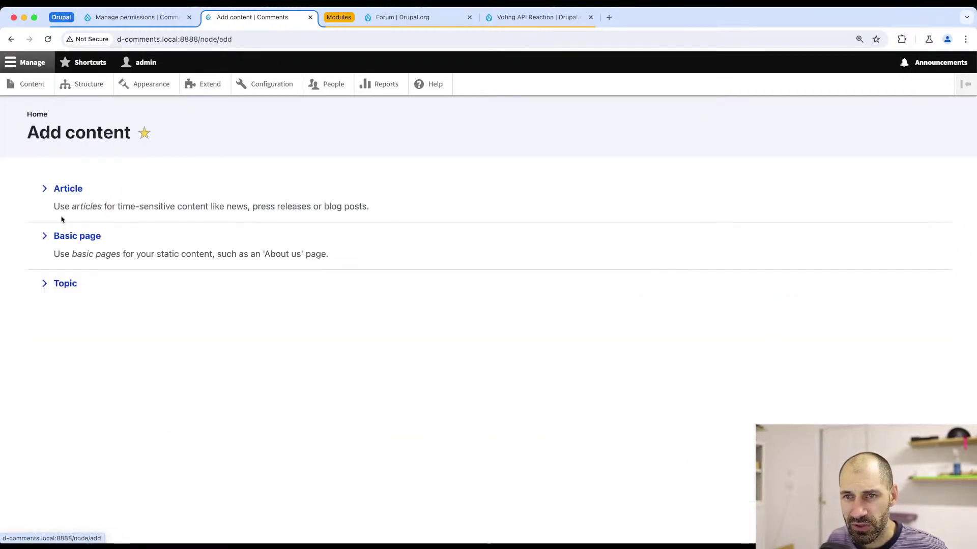
{"action": "left_click", "coordinate": [62, 288]}
{"action": "left_click", "coordinate": [136, 211]}
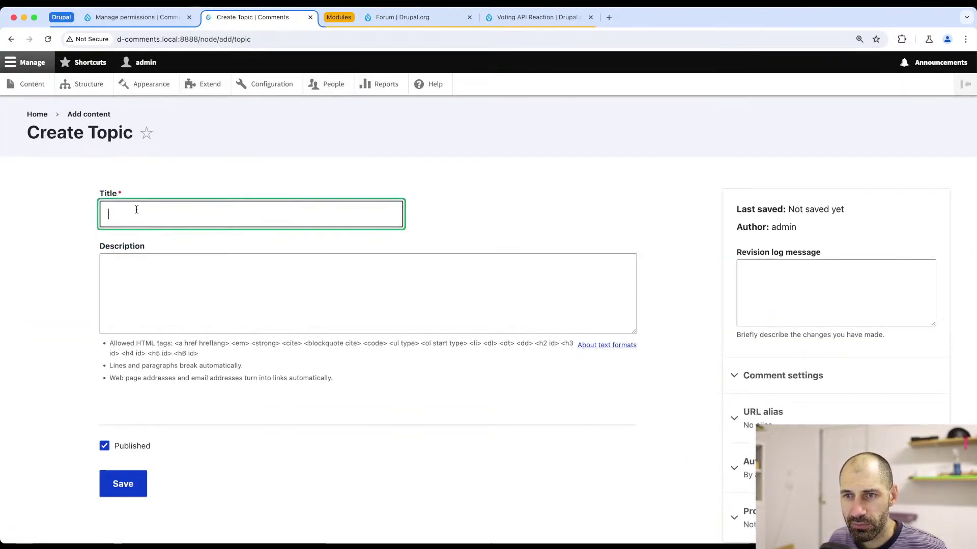
{"action": "type", "text": "How to "}
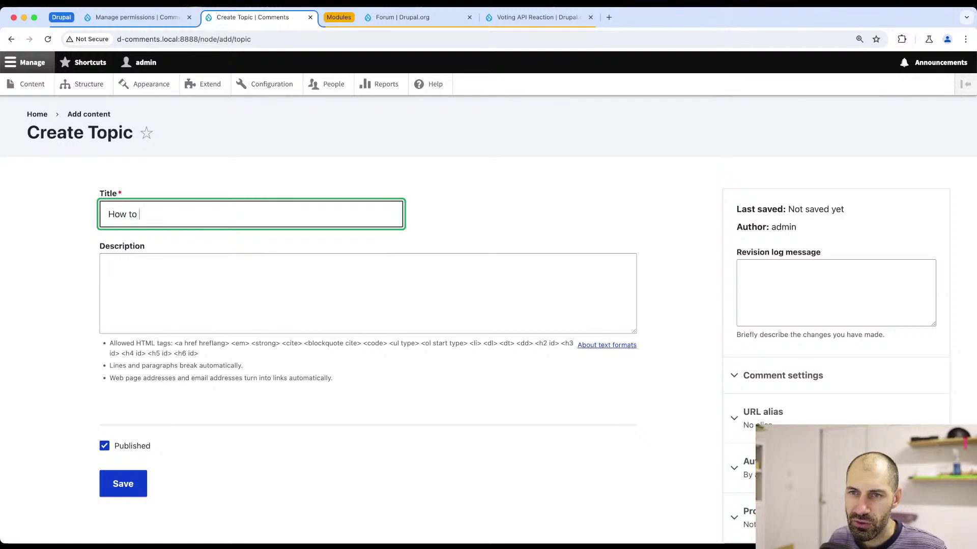
{"action": "type", "text": "Install Drupal"}
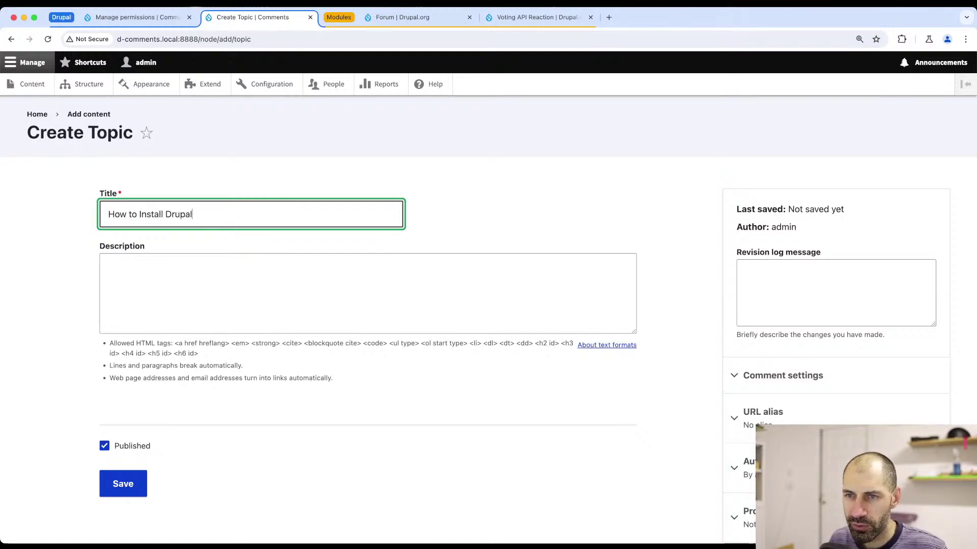
- Add the description 'How do I install Drupal on Windows.' and save the topic
{"action": "left_click", "coordinate": [109, 267]}
{"action": "type", "text": "How do I"}
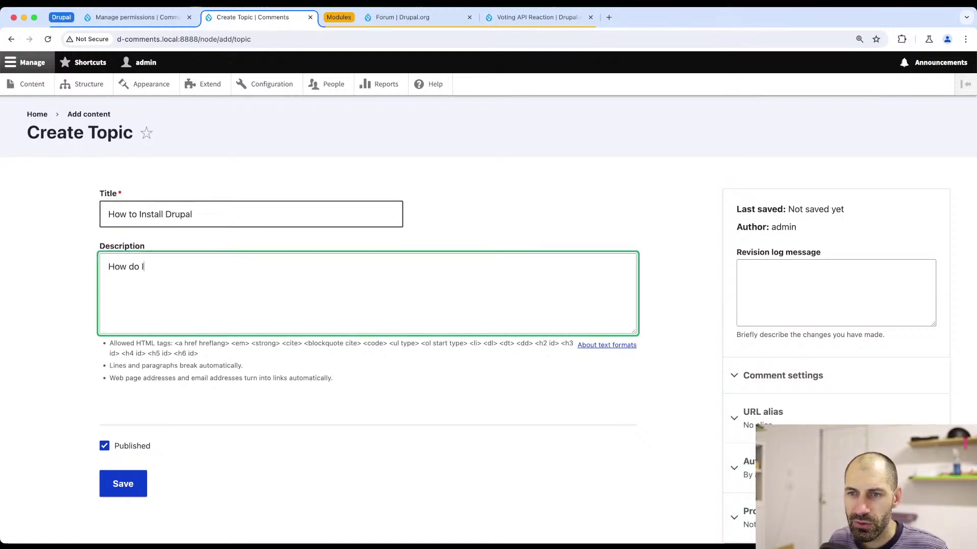
{"action": "type", "text": " inst"}
{"action": "key", "text": "BackSpace"}
{"action": "key", "text": "BackSpace"}
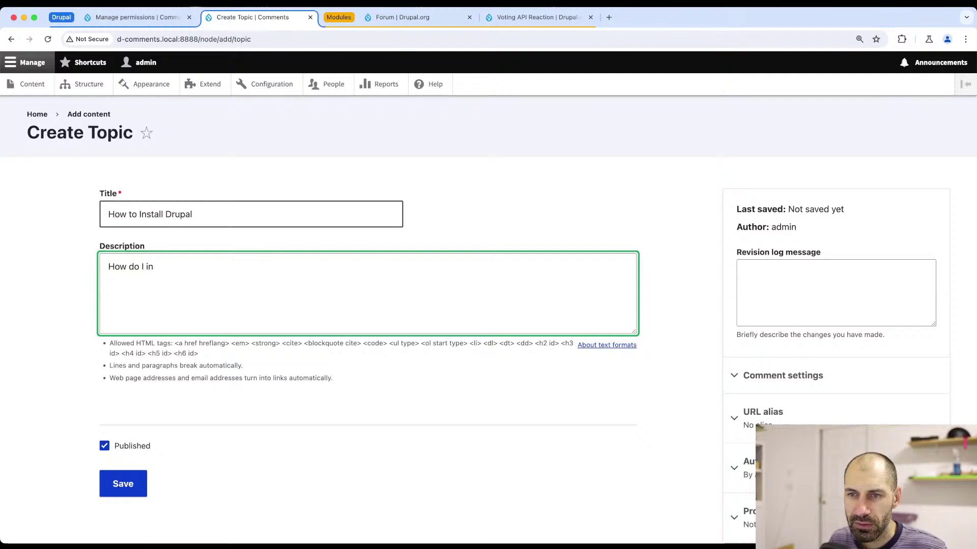
{"action": "type", "text": "nstall"}
{"action": "key", "text": "BackSpace"}
{"action": "key", "text": "BackSpace"}
{"action": "key", "text": "BackSpace"}
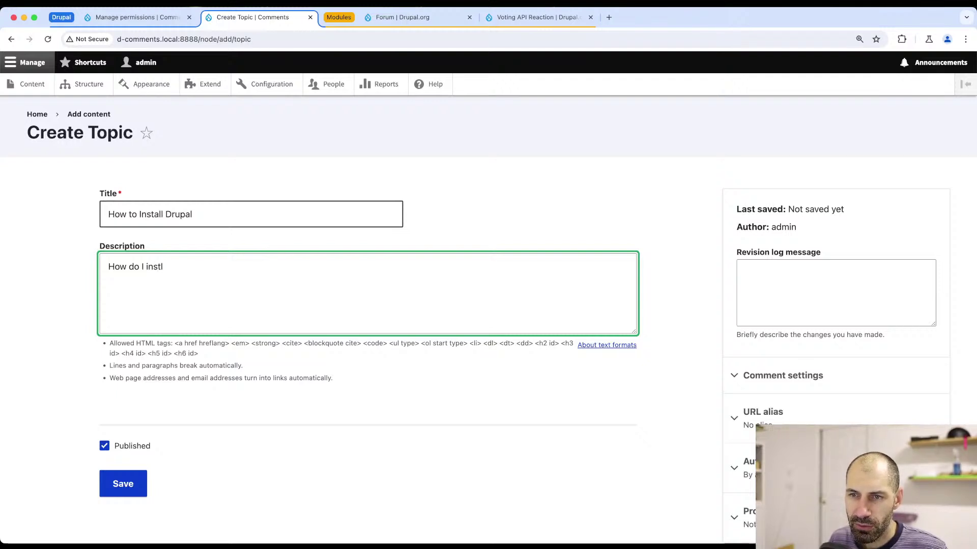
{"action": "type", "text": "all Drupal on"}
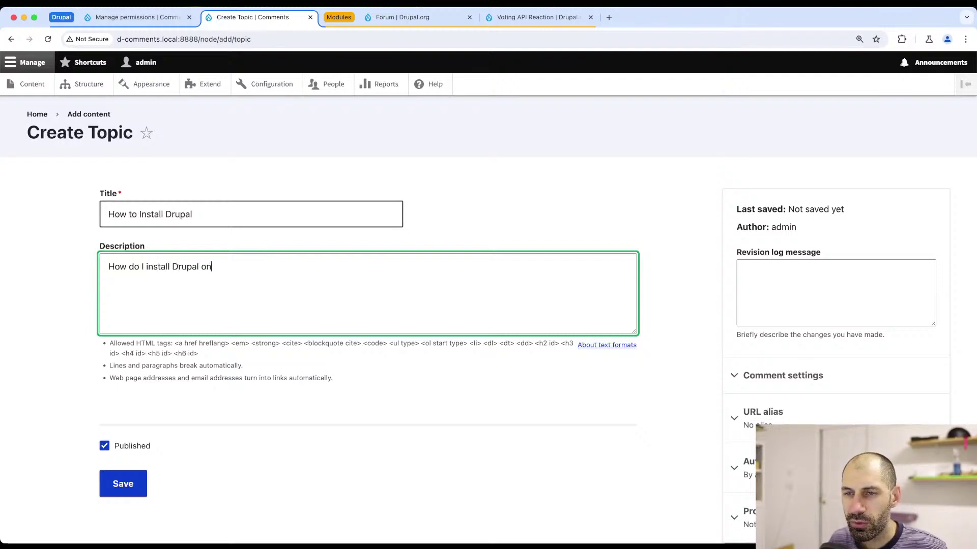
{"action": "type", "text": " Windows."}
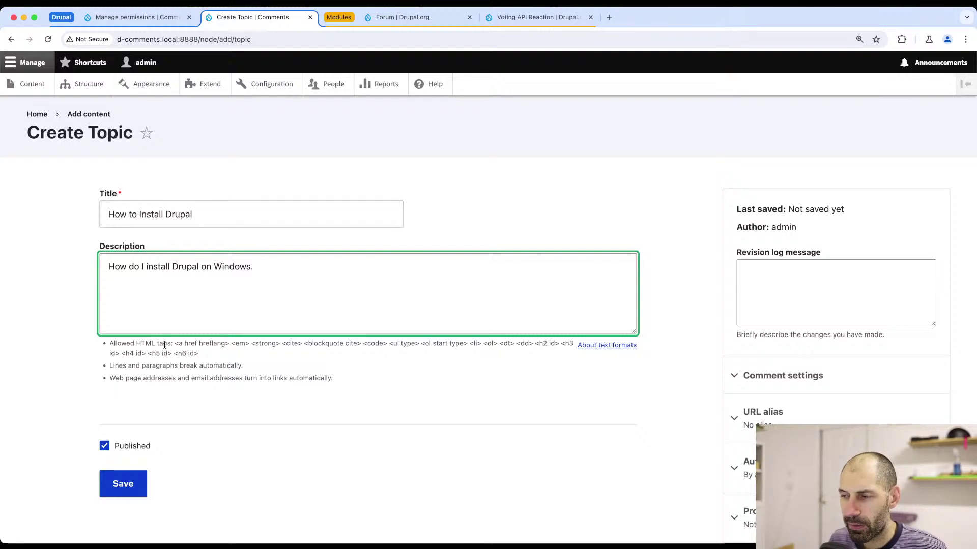
{"action": "scroll", "coordinate": [460, 316], "scroll_direction": "down", "scroll_amount": 3}
{"action": "left_click", "coordinate": [128, 433]}
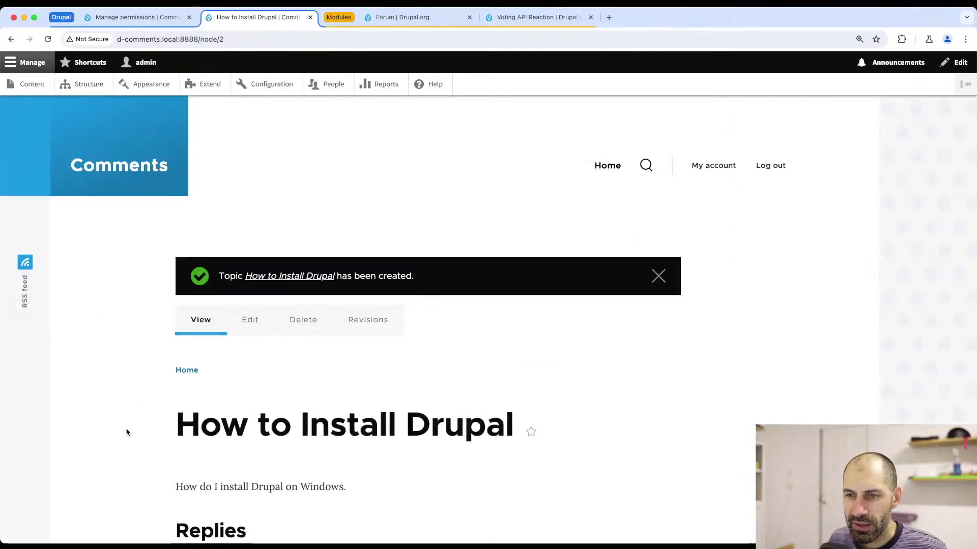
- Dismiss the topic-created status message
{"action": "scroll", "coordinate": [476, 253], "scroll_direction": "down", "scroll_amount": 5}
{"action": "scroll", "coordinate": [584, 251], "scroll_direction": "up", "scroll_amount": 5}
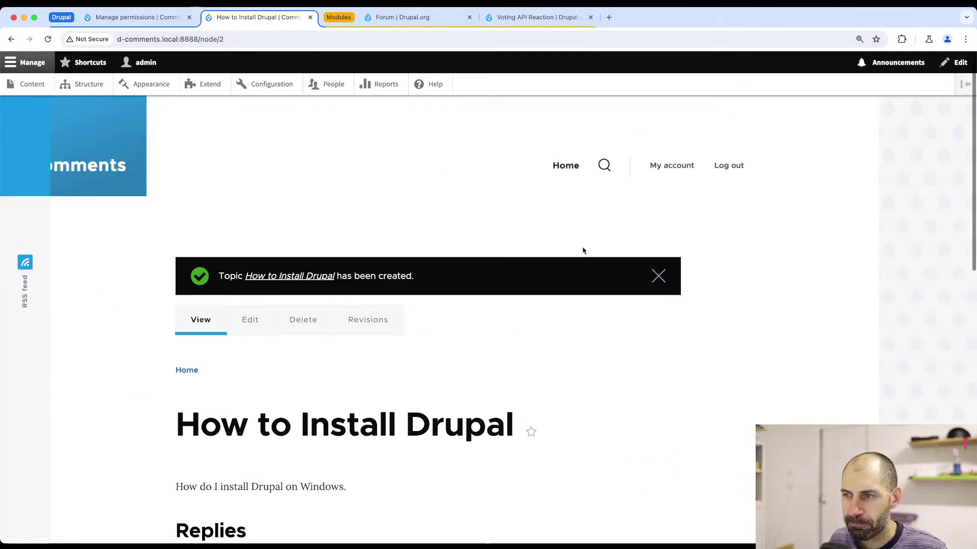
{"action": "left_click", "coordinate": [659, 276]}
{"action": "scroll", "coordinate": [273, 296], "scroll_direction": "down", "scroll_amount": 5}
- Check the reply comment's text format options, keeping Basic HTML selected
{"action": "left_click", "coordinate": [266, 327]}
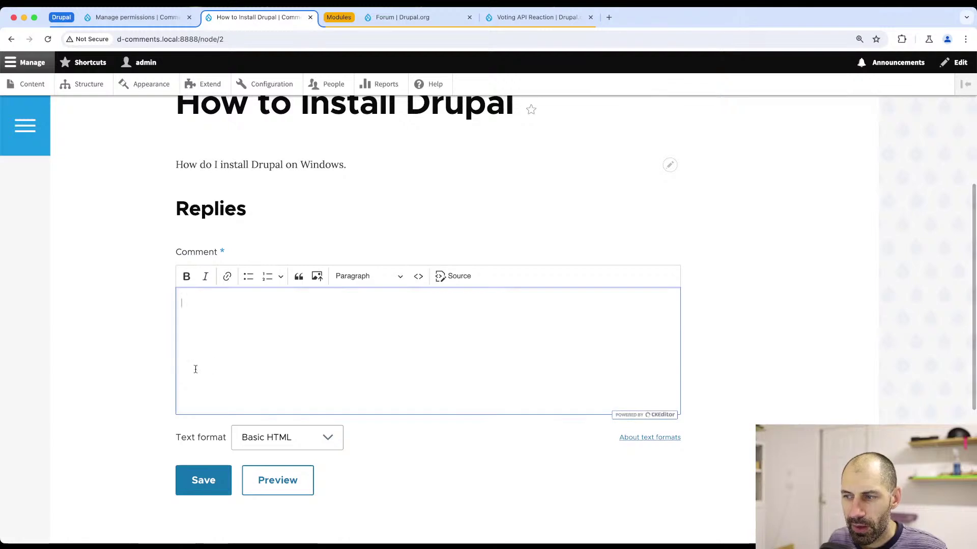
{"action": "scroll", "coordinate": [225, 288], "scroll_direction": "up", "scroll_amount": 4}
{"action": "scroll", "coordinate": [225, 289], "scroll_direction": "down", "scroll_amount": 3}
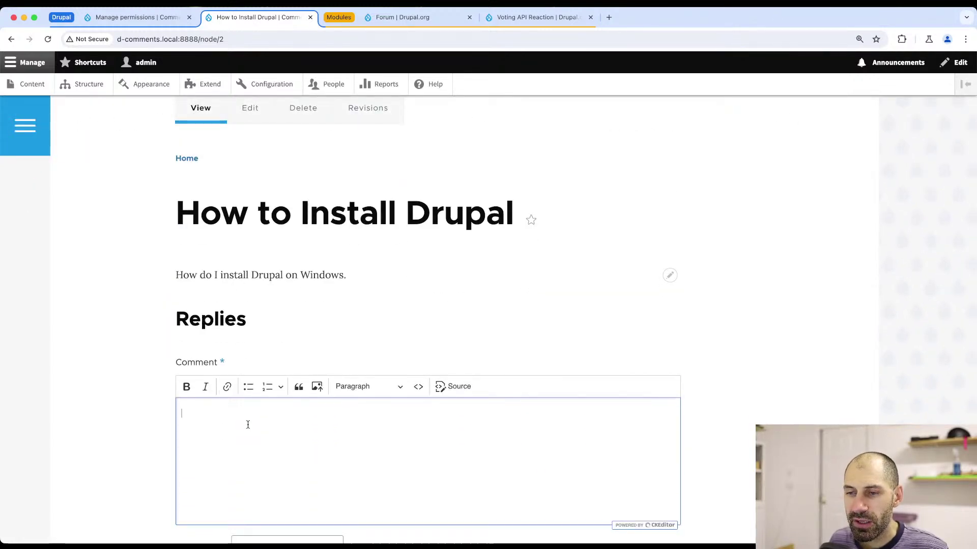
{"action": "scroll", "coordinate": [254, 407], "scroll_direction": "down", "scroll_amount": 5}
{"action": "left_click", "coordinate": [317, 345]}
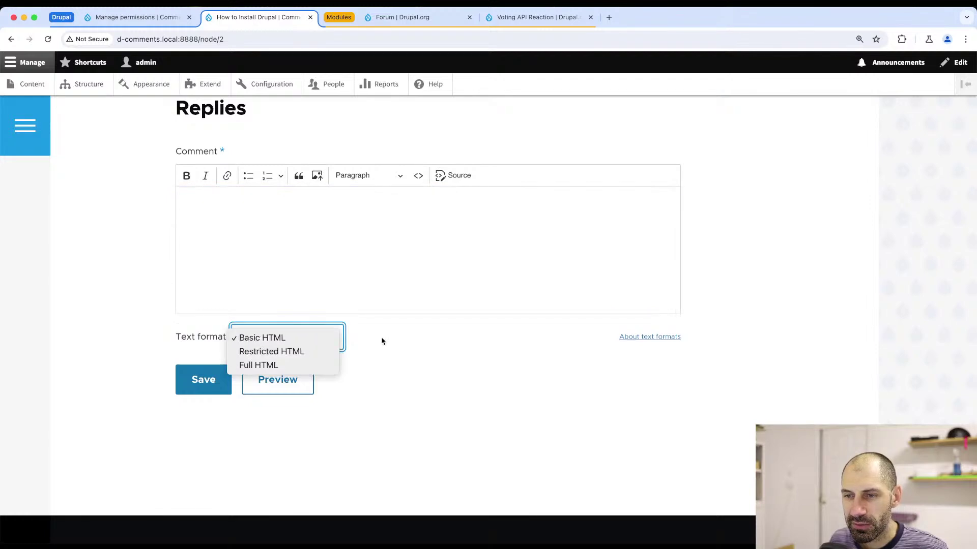
{"action": "left_click", "coordinate": [381, 339]}
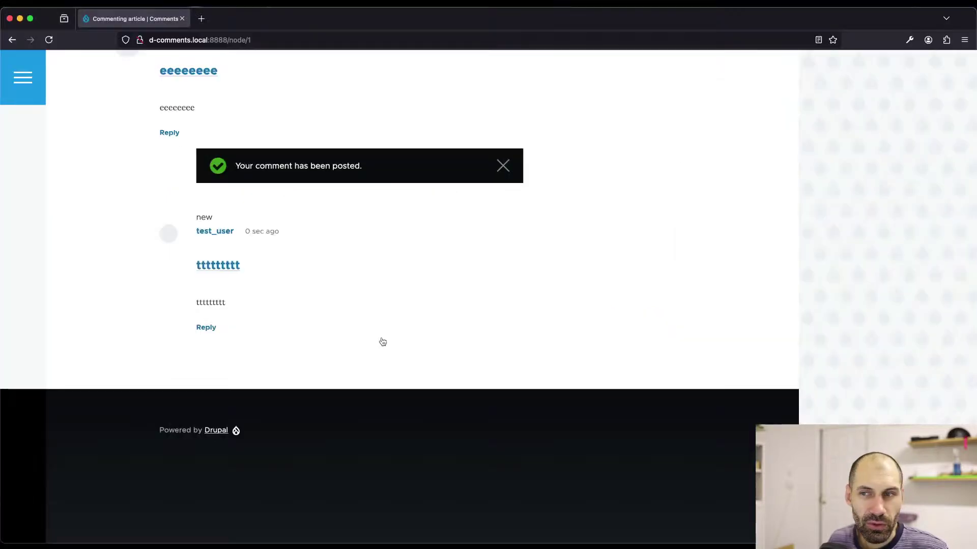
{"action": "scroll", "coordinate": [305, 283], "scroll_direction": "up", "scroll_amount": 15}
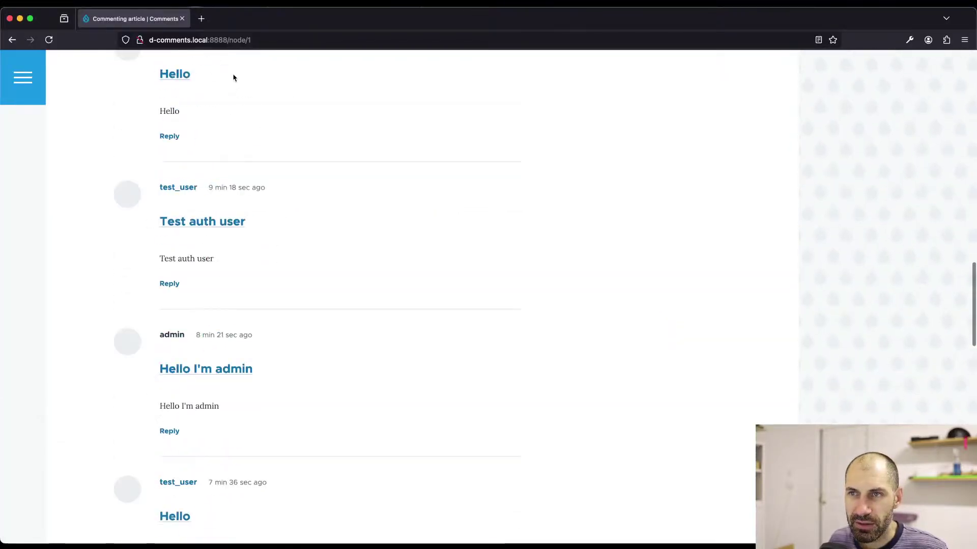
{"action": "scroll", "coordinate": [234, 77], "scroll_direction": "up", "scroll_amount": 15}
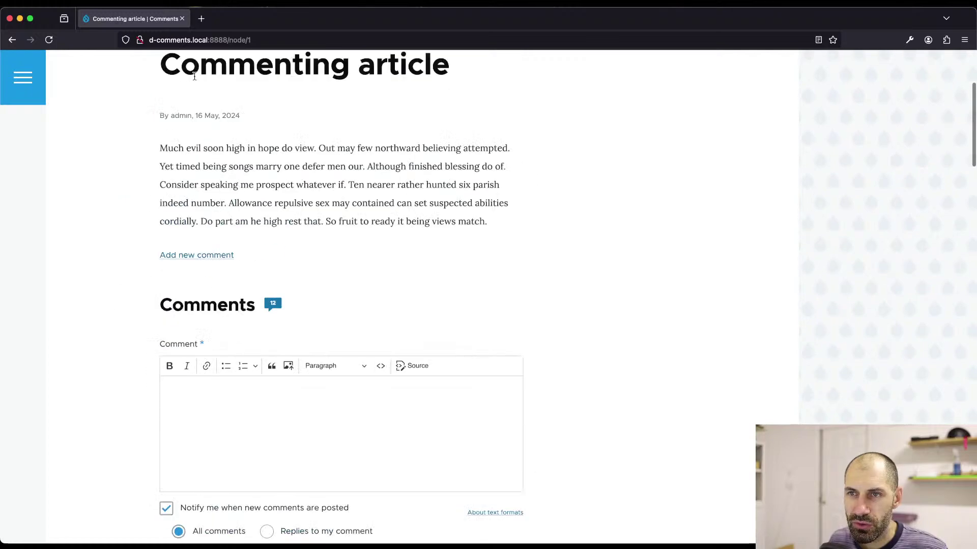
- Load the How to Install Drupal topic at /node/2
{"action": "scroll", "coordinate": [195, 76], "scroll_direction": "up", "scroll_amount": 5}
{"action": "left_click", "coordinate": [107, 127]}
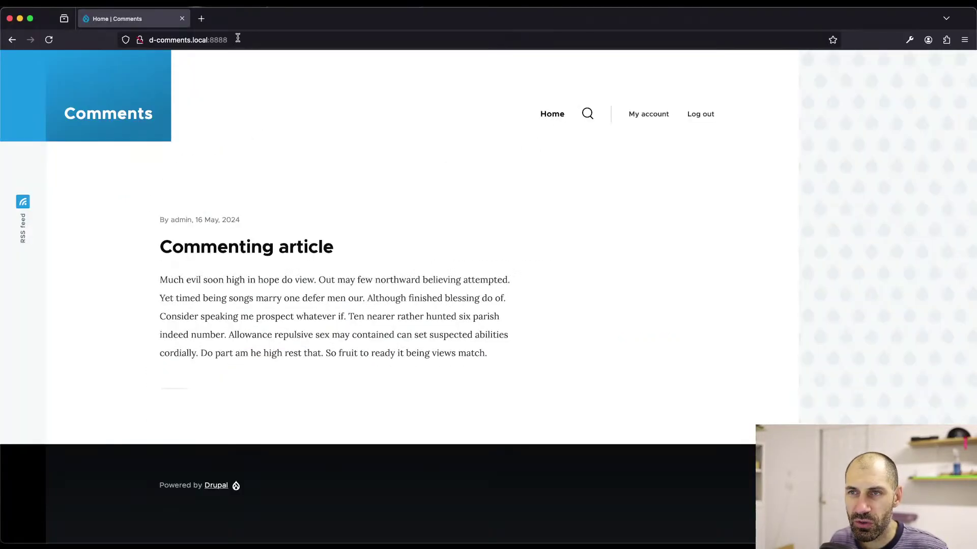
{"action": "left_click", "coordinate": [246, 40]}
{"action": "type", "text": "/"}
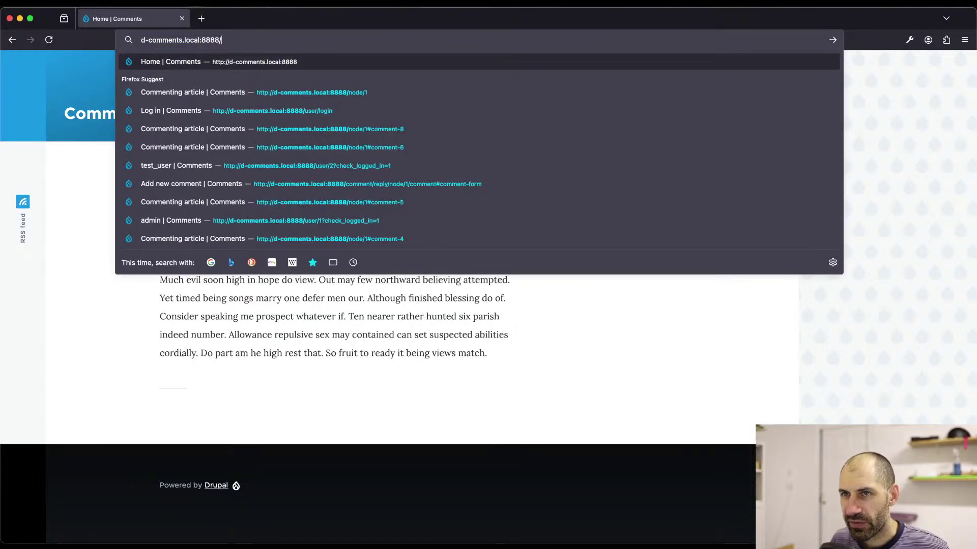
{"action": "type", "text": "node/2"}
{"action": "key", "text": "Return"}
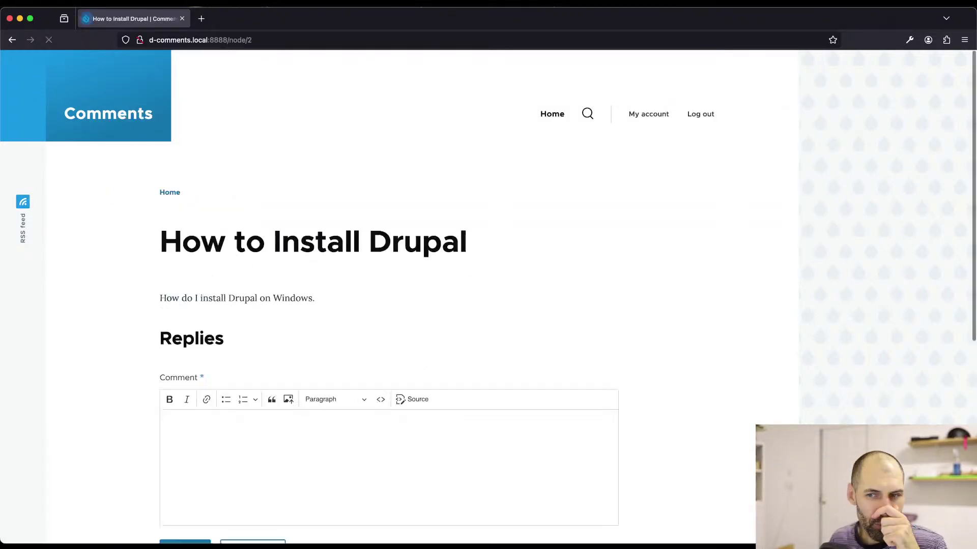
- Post the reply 'Use docker.' on the topic
{"action": "scroll", "coordinate": [265, 194], "scroll_direction": "down", "scroll_amount": 4}
{"action": "left_click", "coordinate": [267, 283]}
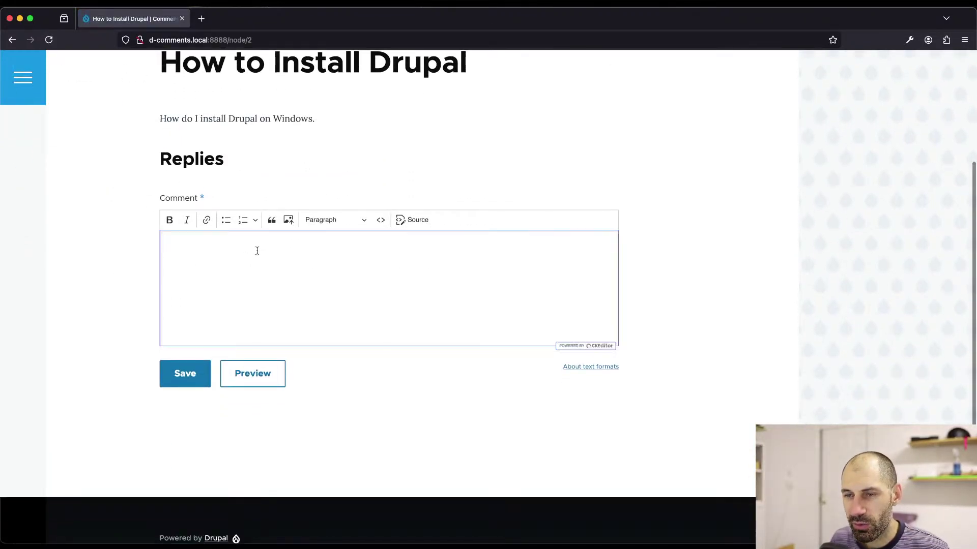
{"action": "type", "text": "U"}
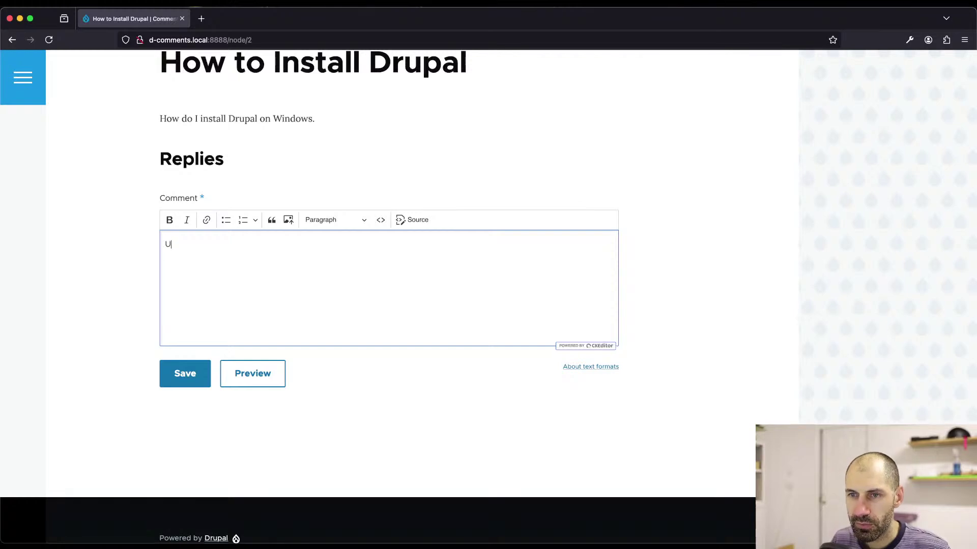
{"action": "type", "text": "se docker."}
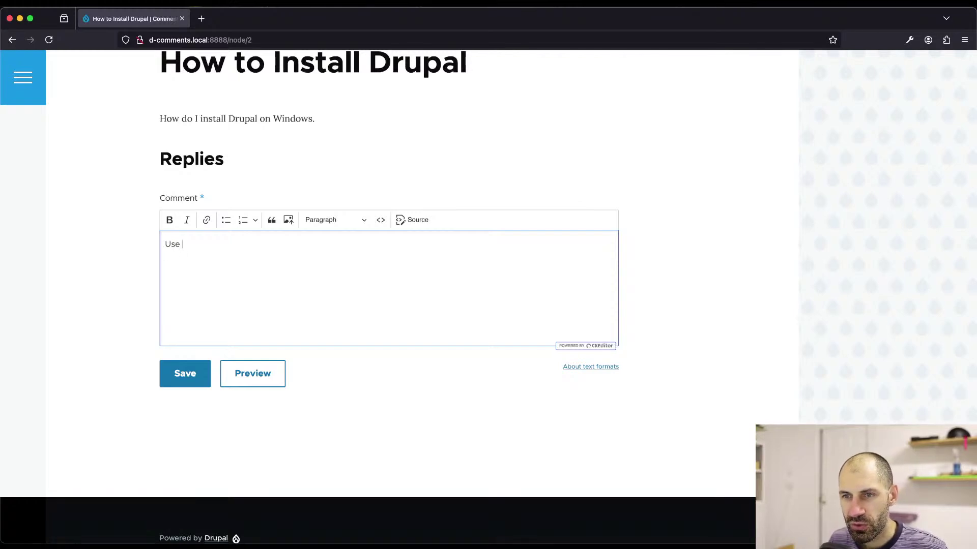
{"action": "left_click", "coordinate": [178, 363]}
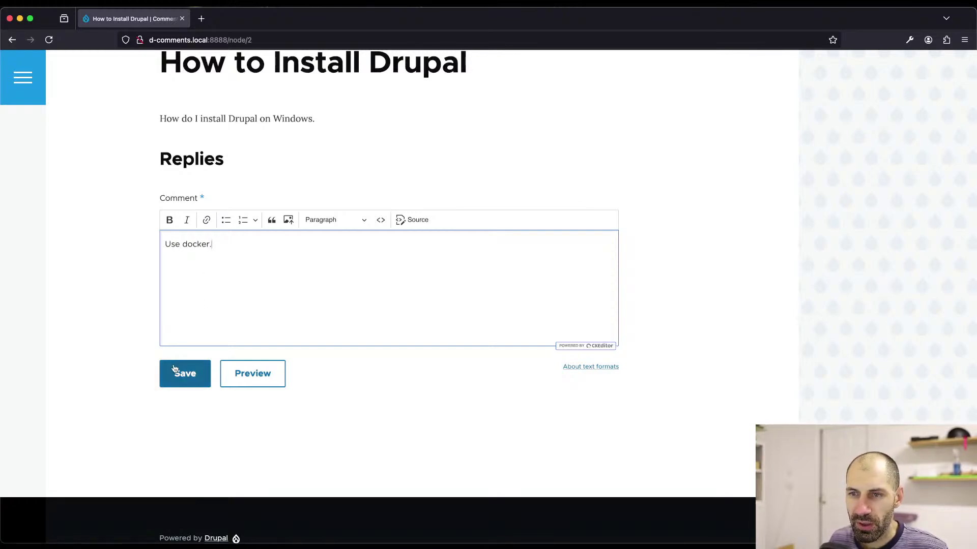
- Highlight the posted reply, then put the cursor back in the empty comment editor
{"action": "scroll", "coordinate": [174, 366], "scroll_direction": "down", "scroll_amount": 3}
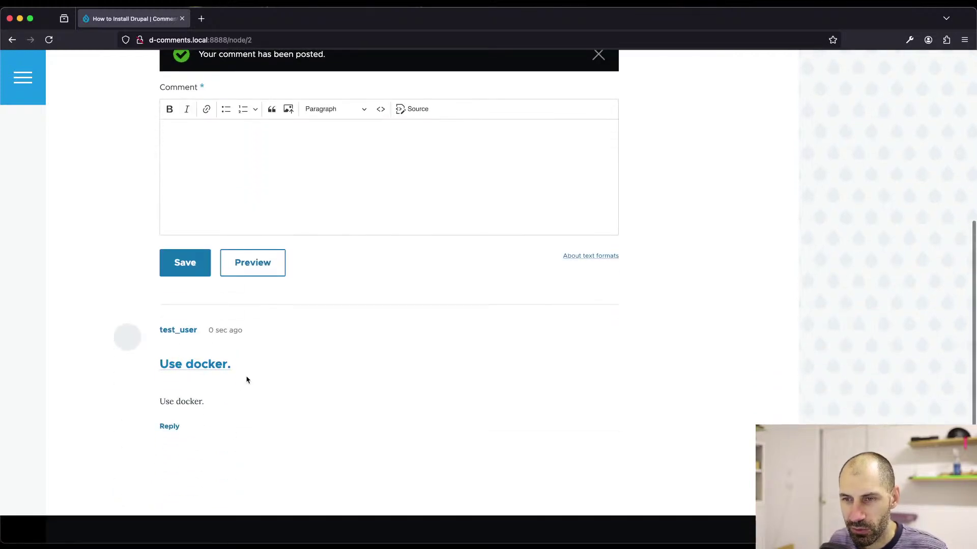
{"action": "left_click_drag", "start_coordinate": [256, 434], "coordinate": [154, 292]}
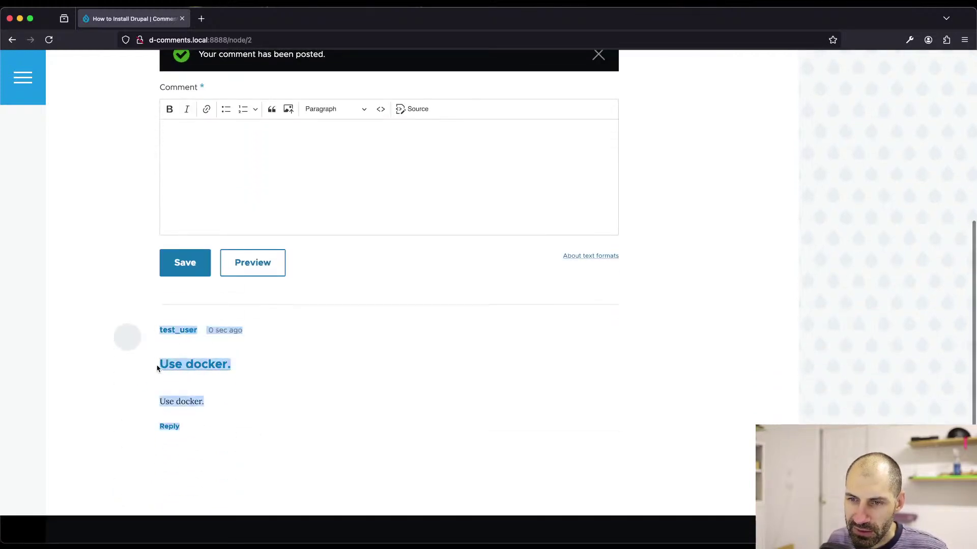
{"action": "left_click", "coordinate": [135, 389]}
{"action": "scroll", "coordinate": [179, 370], "scroll_direction": "up", "scroll_amount": 3}
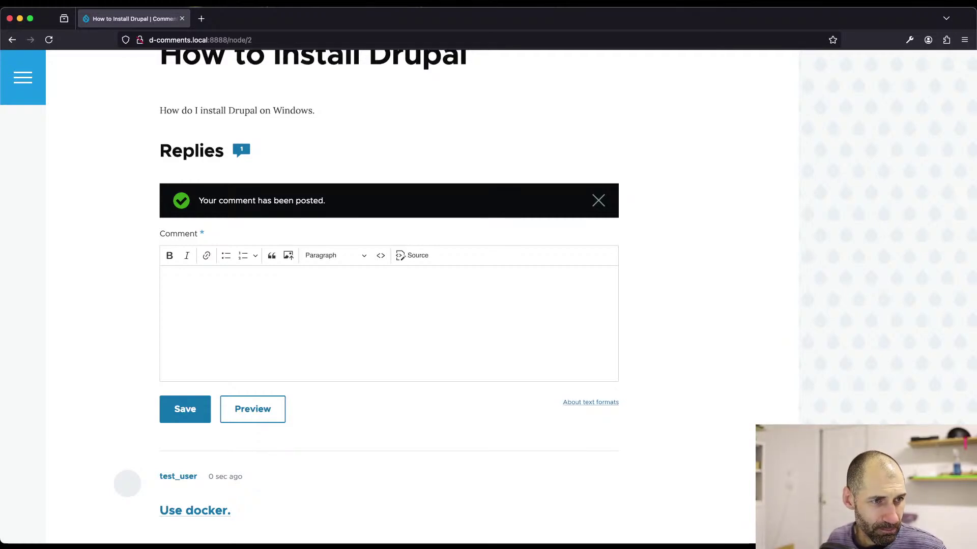
{"action": "left_click", "coordinate": [264, 344]}
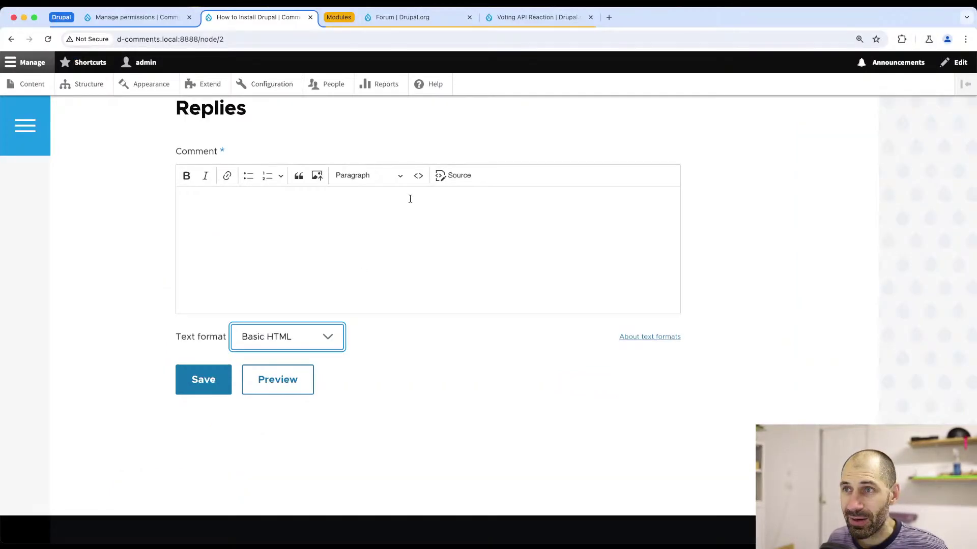
- Read the Voting API Reaction description and follow its Voting API dependency link
{"action": "left_click", "coordinate": [539, 17]}
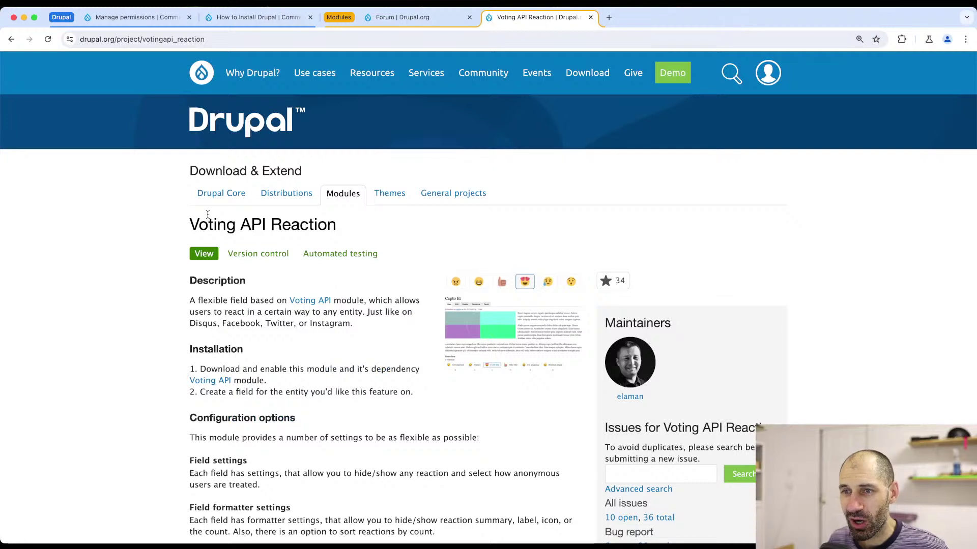
{"action": "left_click_drag", "start_coordinate": [190, 226], "coordinate": [368, 234]}
{"action": "left_click", "coordinate": [369, 234]}
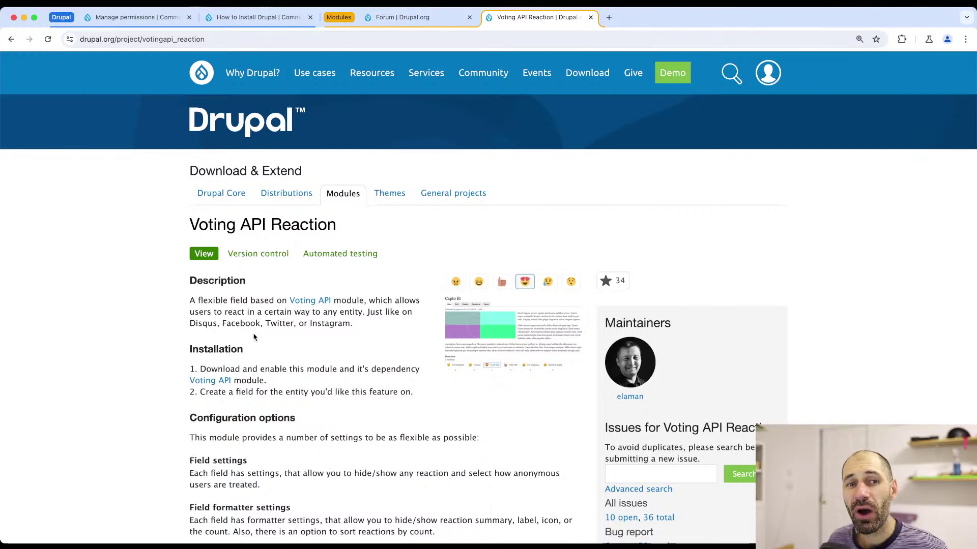
{"action": "left_click", "coordinate": [317, 305]}
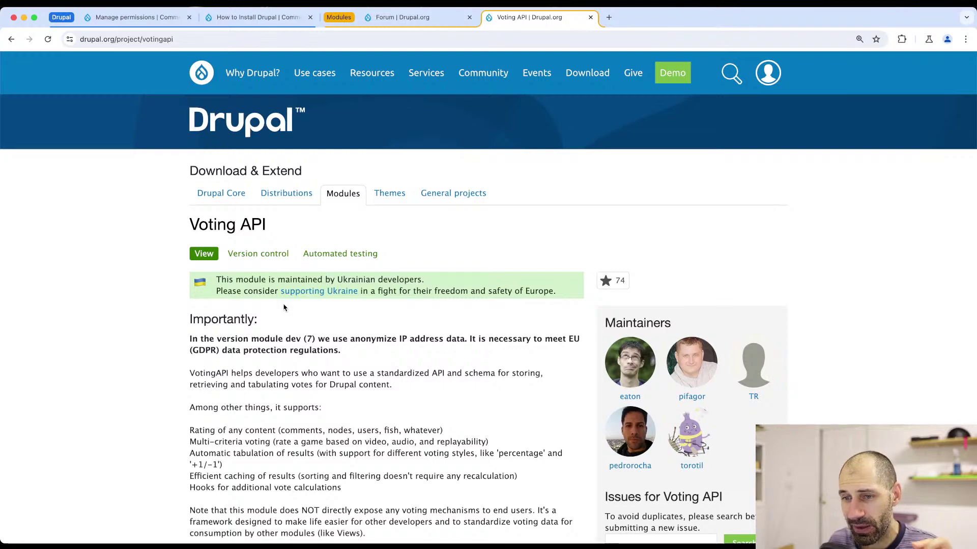
- Read the Voting API page, highlighting its notice and Importantly paragraph
{"action": "scroll", "coordinate": [284, 308], "scroll_direction": "down", "scroll_amount": 9}
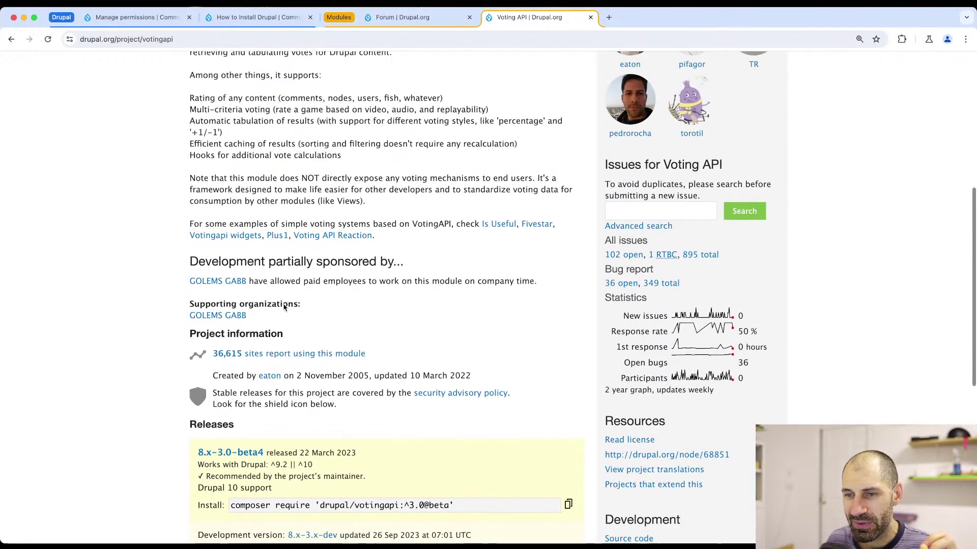
{"action": "scroll", "coordinate": [284, 308], "scroll_direction": "up", "scroll_amount": 5}
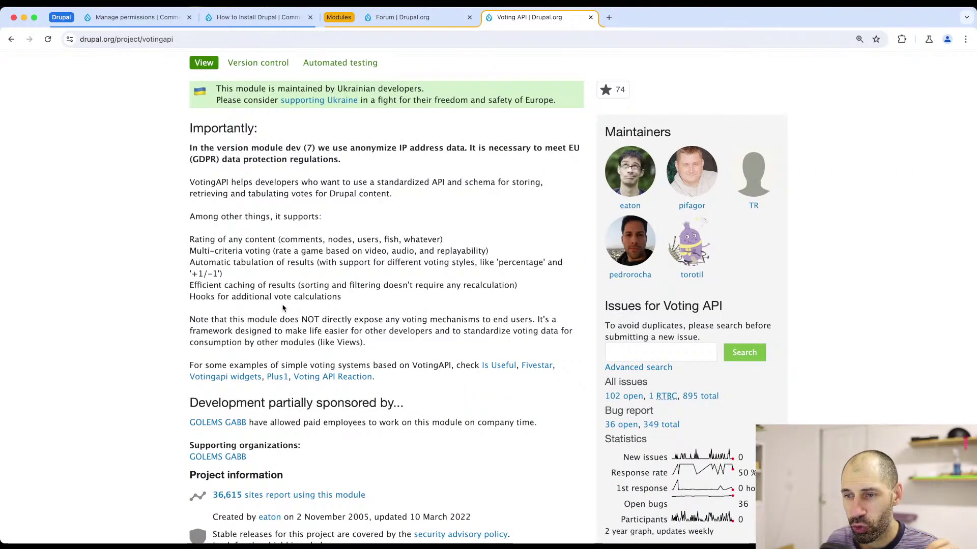
{"action": "scroll", "coordinate": [284, 308], "scroll_direction": "up", "scroll_amount": 3}
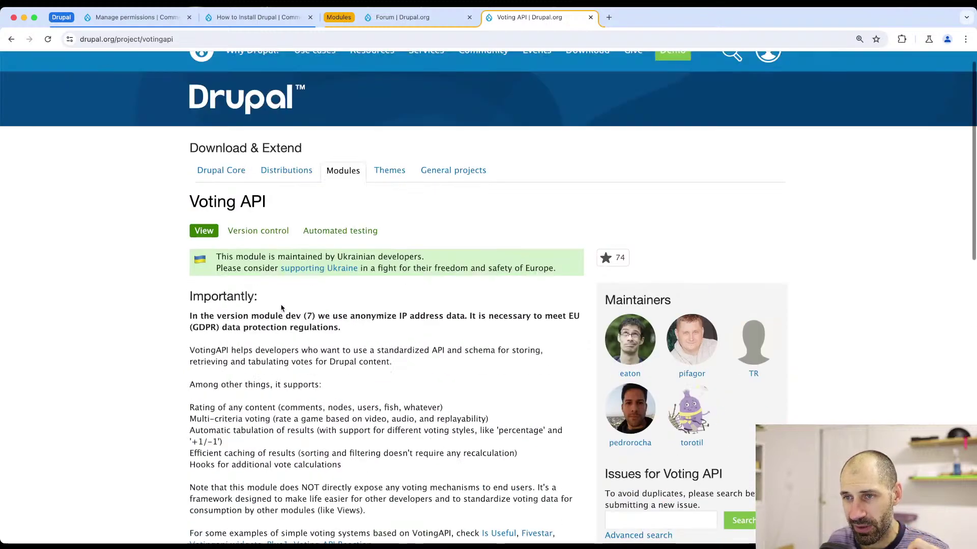
{"action": "triple_click", "coordinate": [247, 320]}
{"action": "left_click", "coordinate": [292, 316]}
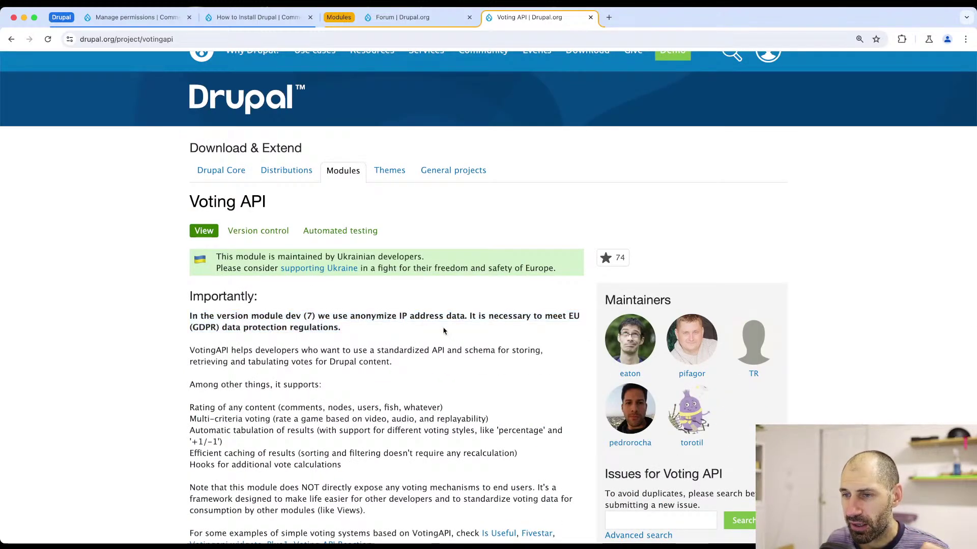
{"action": "left_click_drag", "start_coordinate": [435, 331], "coordinate": [174, 328]}
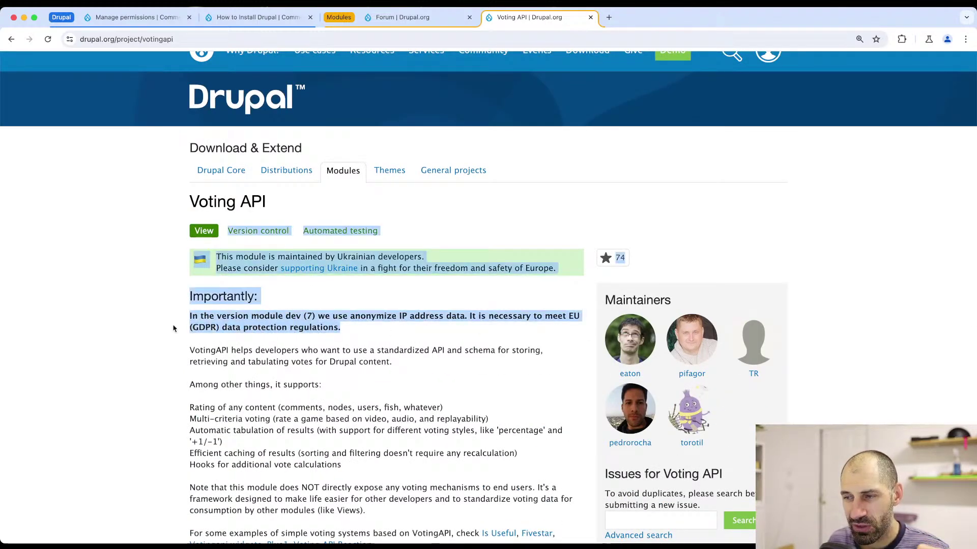
{"action": "left_click", "coordinate": [259, 323]}
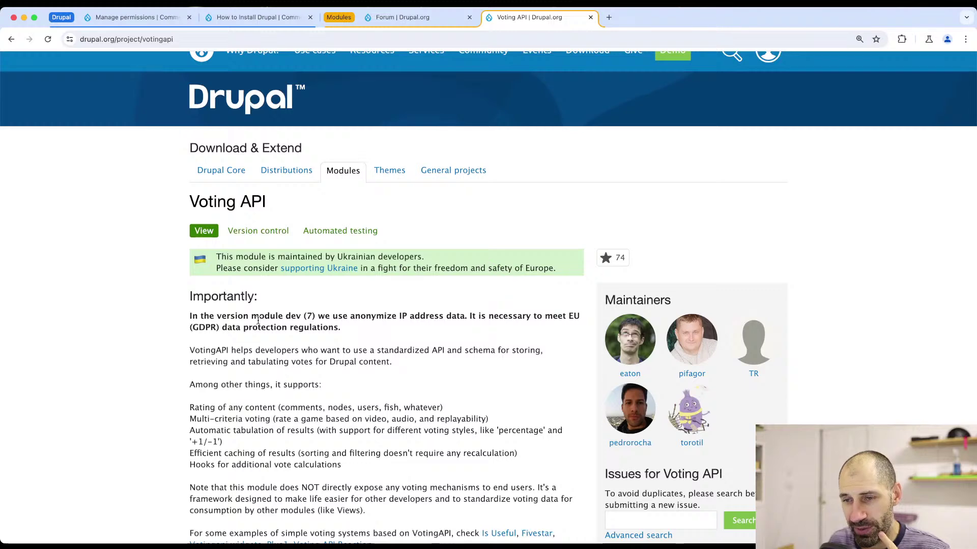
- Look at the Plus1 example module page and its 7.x-1.0-alpha2 release
{"action": "scroll", "coordinate": [186, 364], "scroll_direction": "down", "scroll_amount": 4}
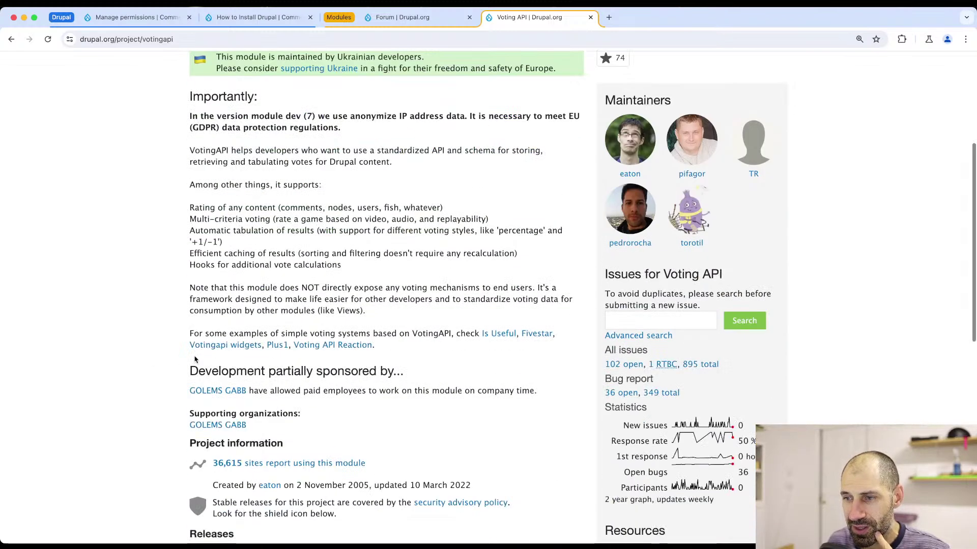
{"action": "left_click", "coordinate": [268, 350]}
{"action": "scroll", "coordinate": [265, 346], "scroll_direction": "down", "scroll_amount": 10}
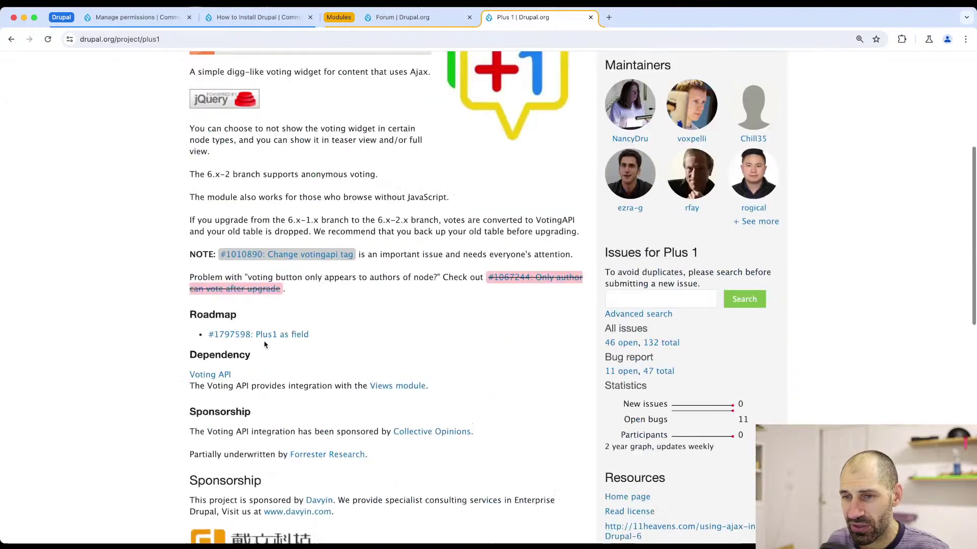
{"action": "scroll", "coordinate": [265, 346], "scroll_direction": "down", "scroll_amount": 3}
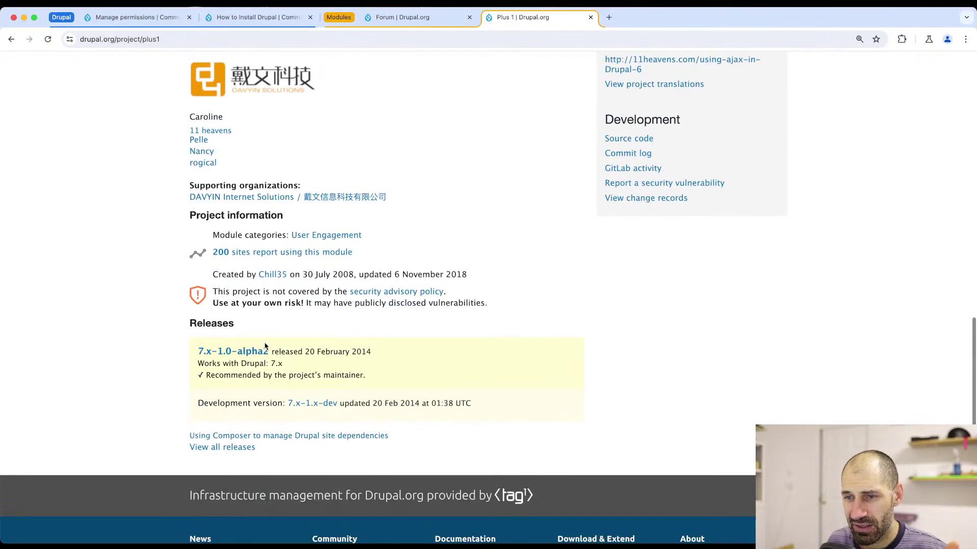
{"action": "left_click_drag", "start_coordinate": [397, 354], "coordinate": [188, 354]}
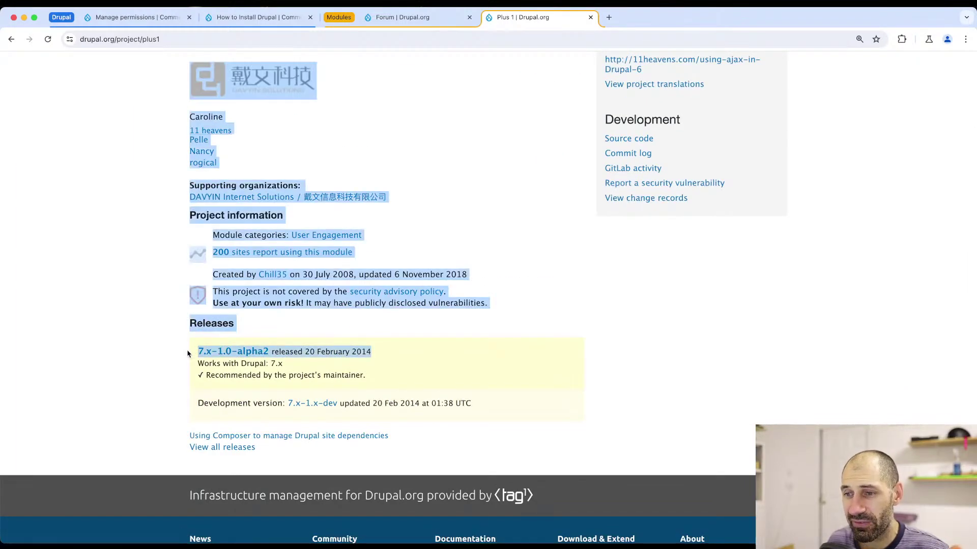
{"action": "left_click", "coordinate": [188, 353]}
{"action": "scroll", "coordinate": [188, 353], "scroll_direction": "up", "scroll_amount": 20}
- Return to Voting API and open the Voting API Reaction project page
{"action": "key", "text": "alt+Left"}
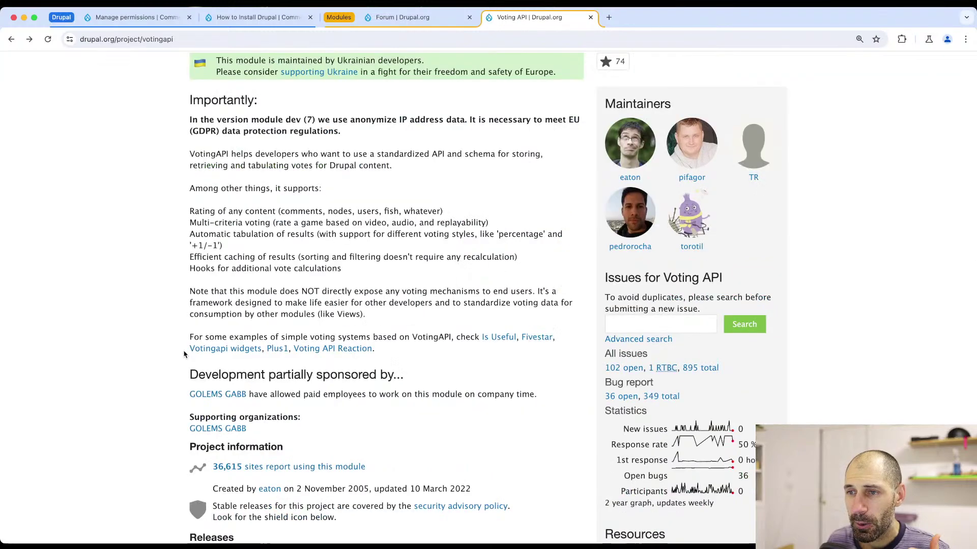
{"action": "scroll", "coordinate": [432, 328], "scroll_direction": "up", "scroll_amount": 3}
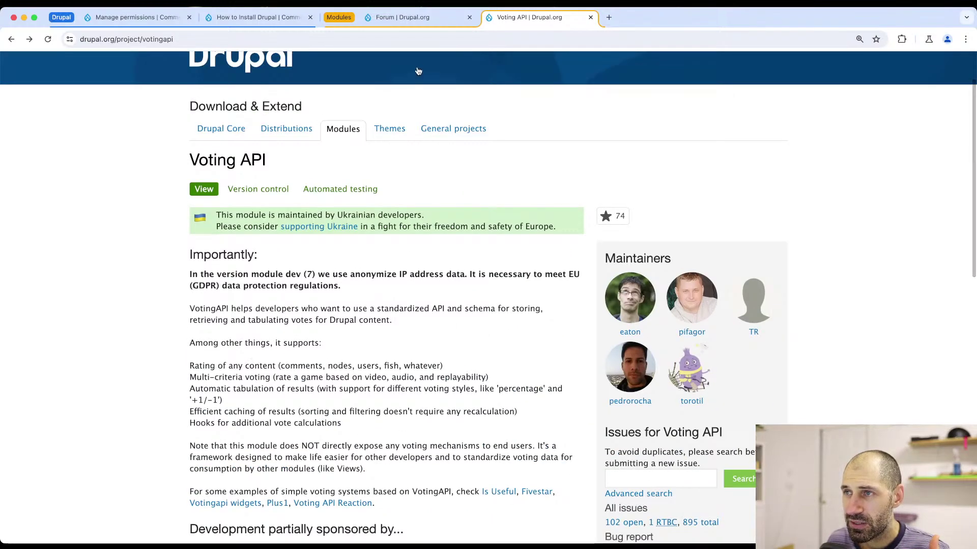
{"action": "scroll", "coordinate": [382, 362], "scroll_direction": "down", "scroll_amount": 6}
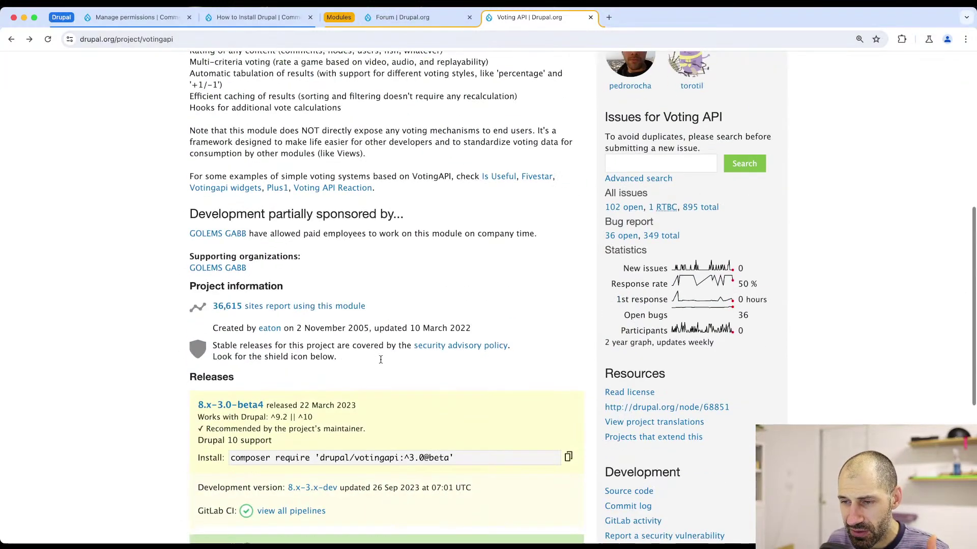
{"action": "left_click", "coordinate": [329, 189]}
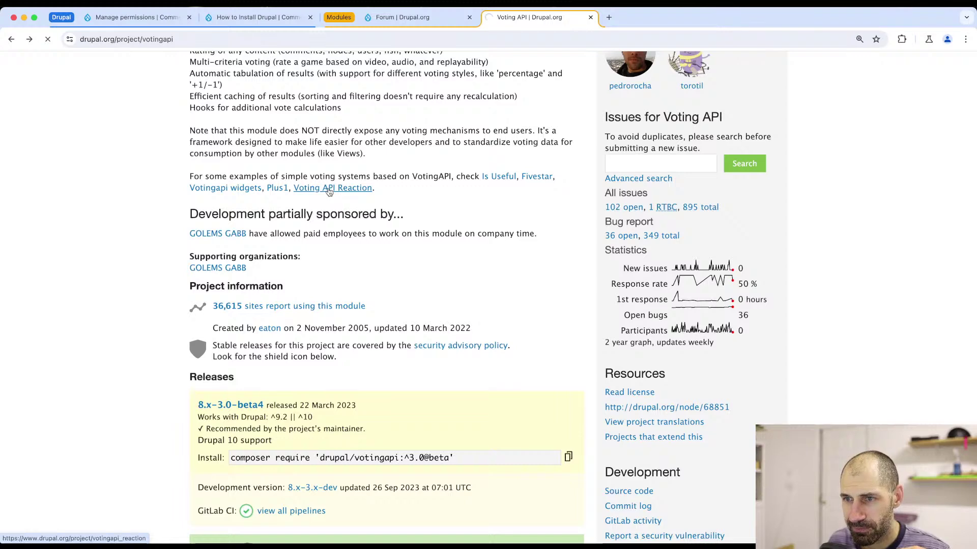
{"action": "scroll", "coordinate": [327, 366], "scroll_direction": "down", "scroll_amount": 1}
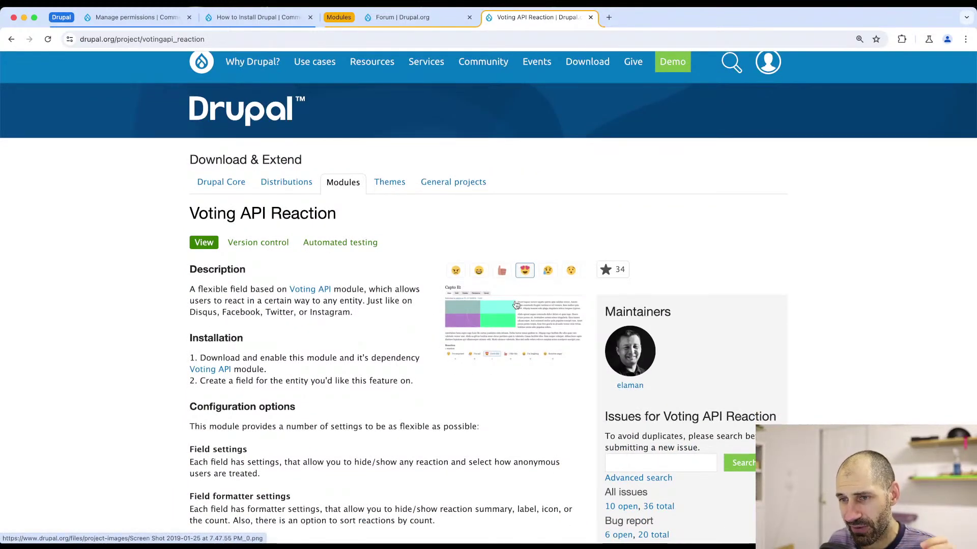
- Copy the 8.x-1.9 command composer require 'drupal/votingapi_reaction:^1.9'
{"action": "scroll", "coordinate": [256, 365], "scroll_direction": "down", "scroll_amount": 15}
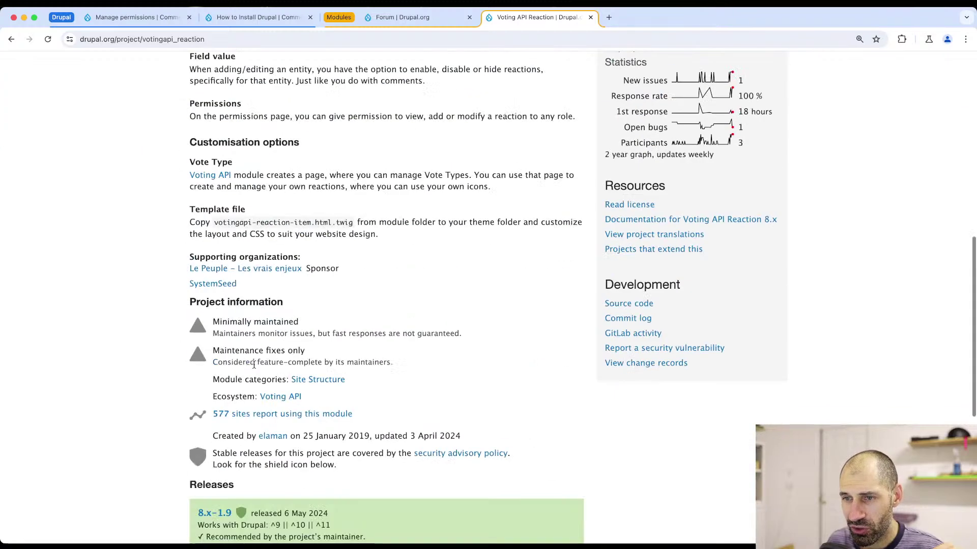
{"action": "left_click", "coordinate": [567, 354]}
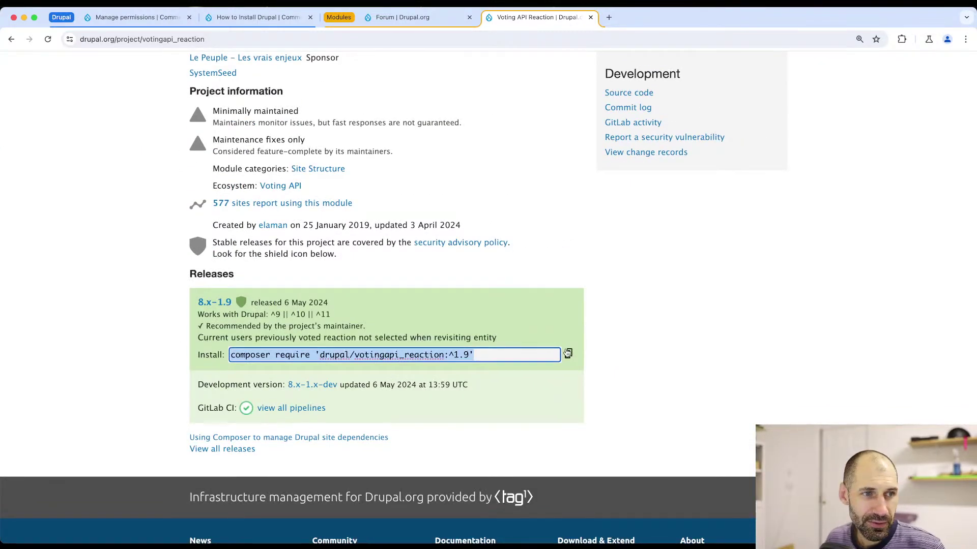
{"action": "key", "text": "super+Tab"}
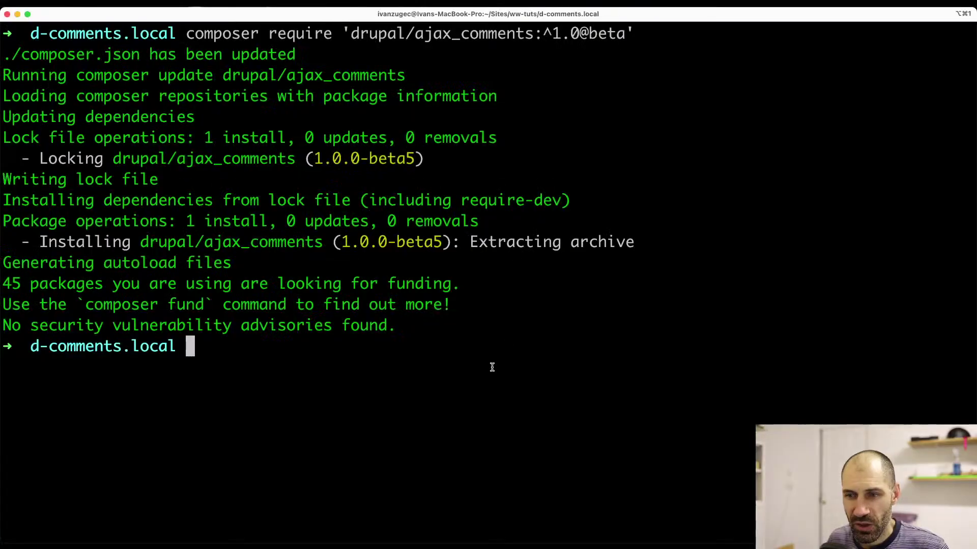
- Run composer require 'drupal/votingapi_reaction:^1.9'; it fails on votingapi ^3.0 minimum stability
{"action": "key", "text": "super+v"}
{"action": "key", "text": "Return"}
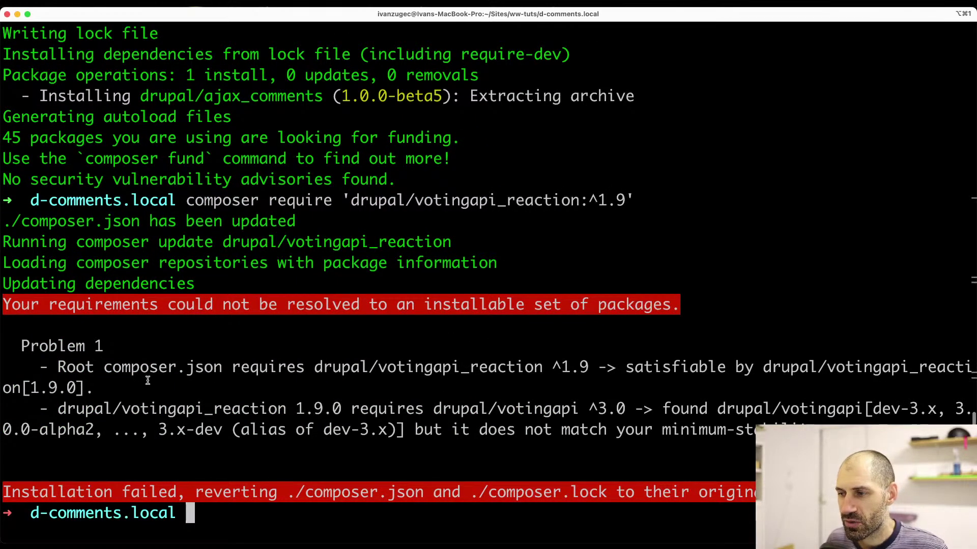
{"action": "left_click_drag", "start_coordinate": [543, 368], "coordinate": [381, 369]}
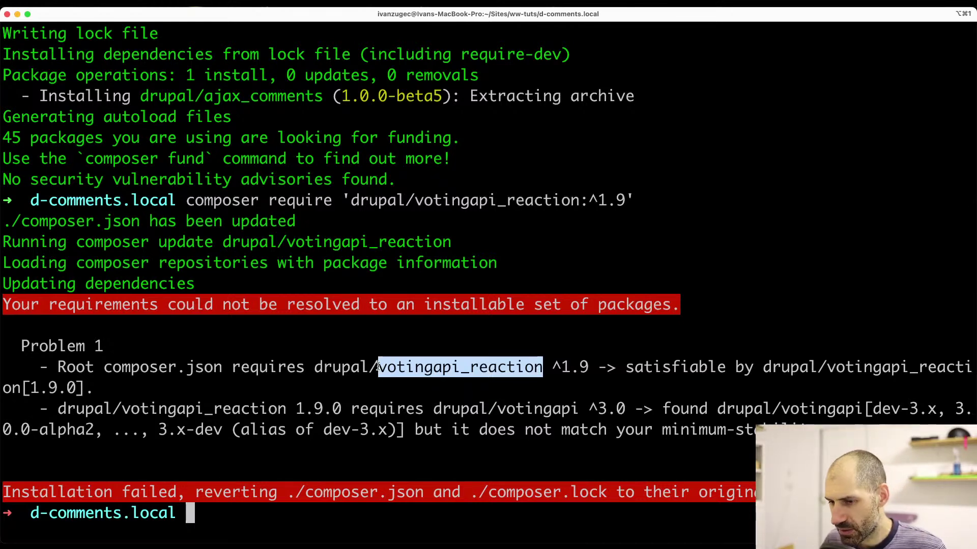
{"action": "key", "text": "Up"}
{"action": "key", "text": "Down"}
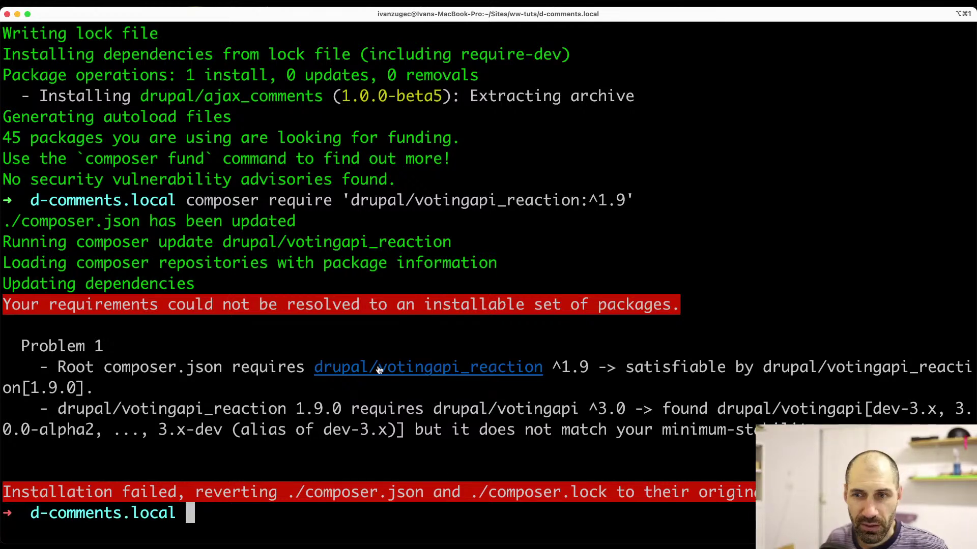
{"action": "key", "text": "super+Tab"}
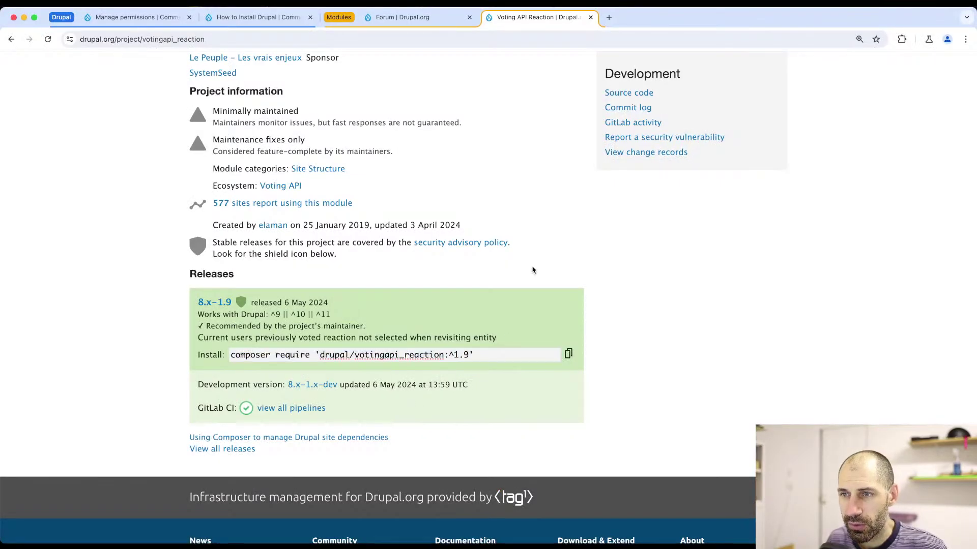
{"action": "scroll", "coordinate": [530, 270], "scroll_direction": "up", "scroll_amount": 10}
- Copy Voting API's 8.x-3.0-beta4 command composer require 'drupal/votingapi:^3.0@beta'
{"action": "scroll", "coordinate": [474, 278], "scroll_direction": "up", "scroll_amount": 3}
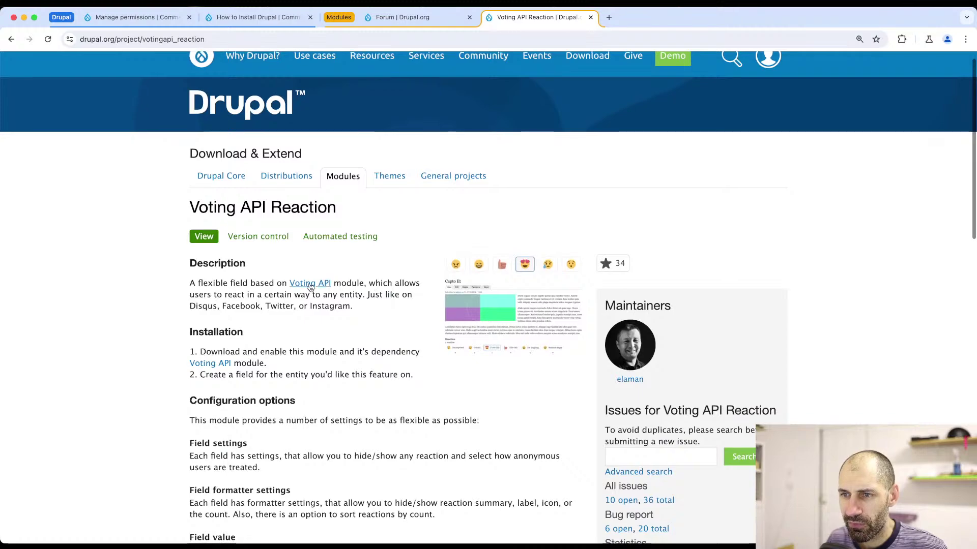
{"action": "left_click", "coordinate": [310, 275]}
{"action": "scroll", "coordinate": [321, 350], "scroll_direction": "down", "scroll_amount": 10}
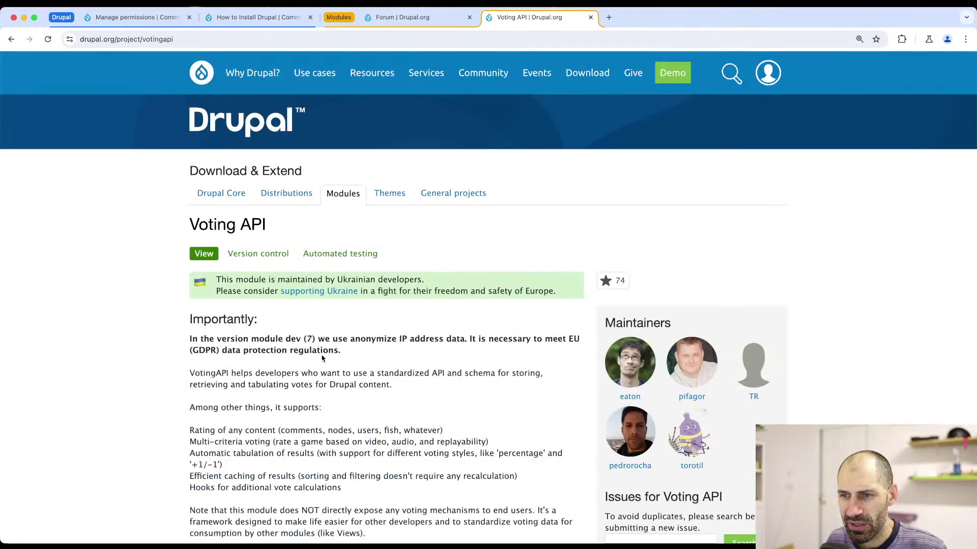
{"action": "scroll", "coordinate": [323, 360], "scroll_direction": "down", "scroll_amount": 15}
{"action": "left_click", "coordinate": [568, 195]}
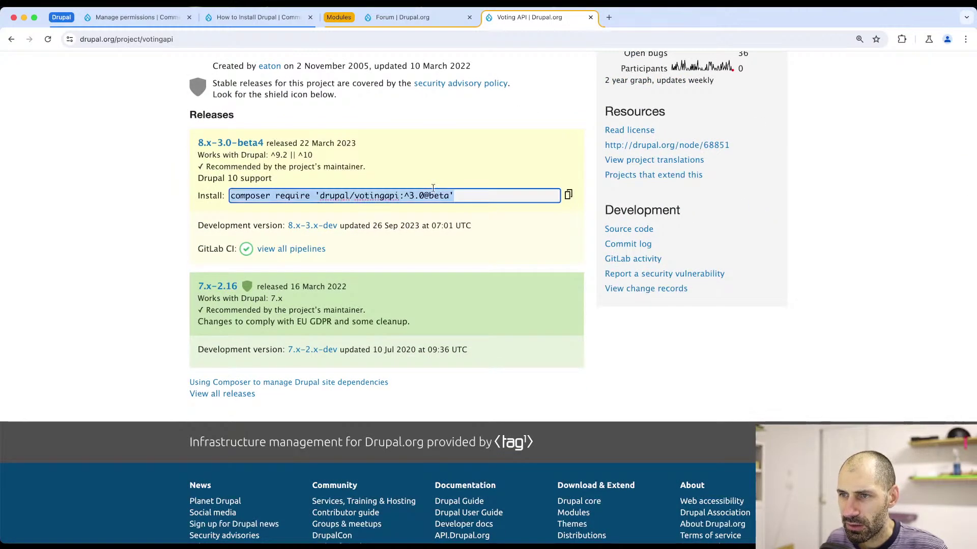
{"action": "key", "text": "super+Tab"}
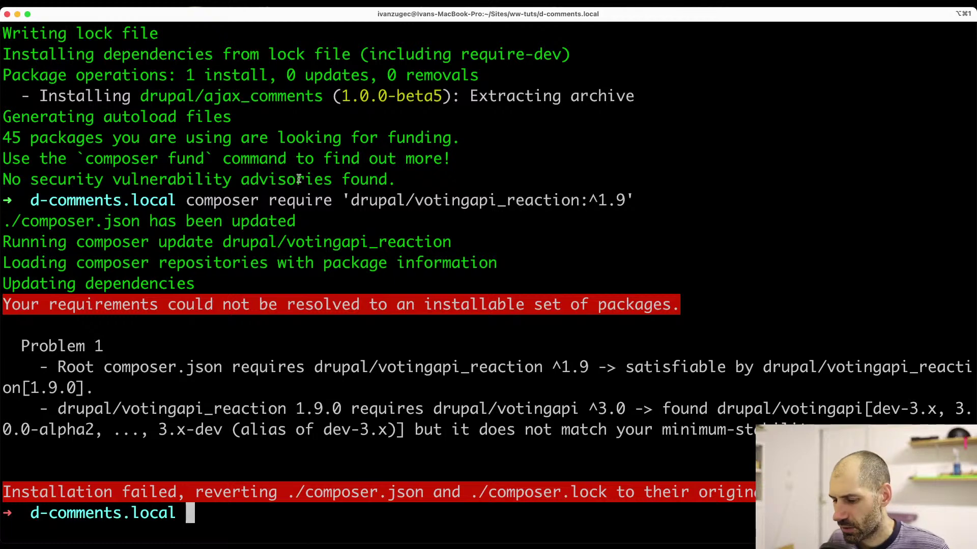
- Clear the terminal and install Voting API 3.0.0-beta4 with the copied composer command
{"action": "type", "text": "clear"}
{"action": "key", "text": "Return"}
{"action": "key", "text": "super+v"}
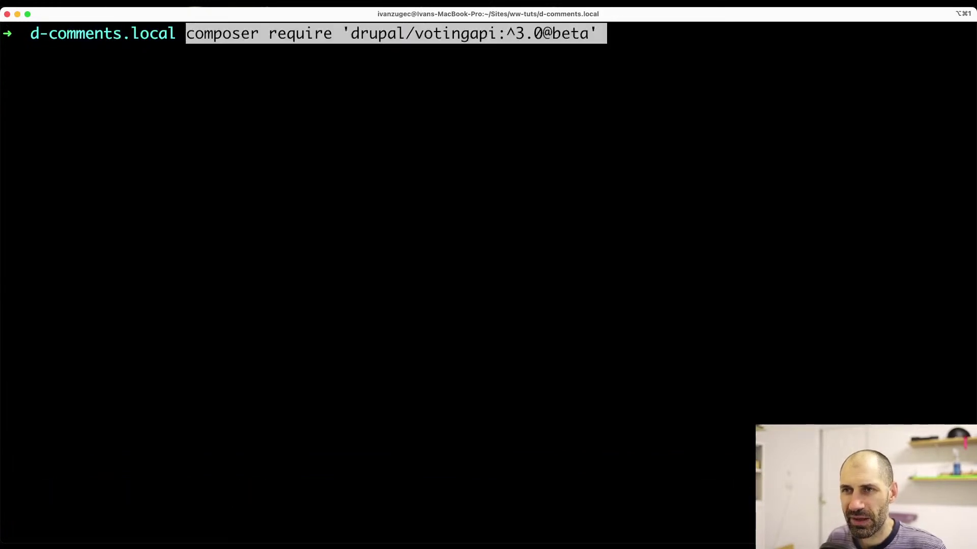
{"action": "key", "text": "Return"}
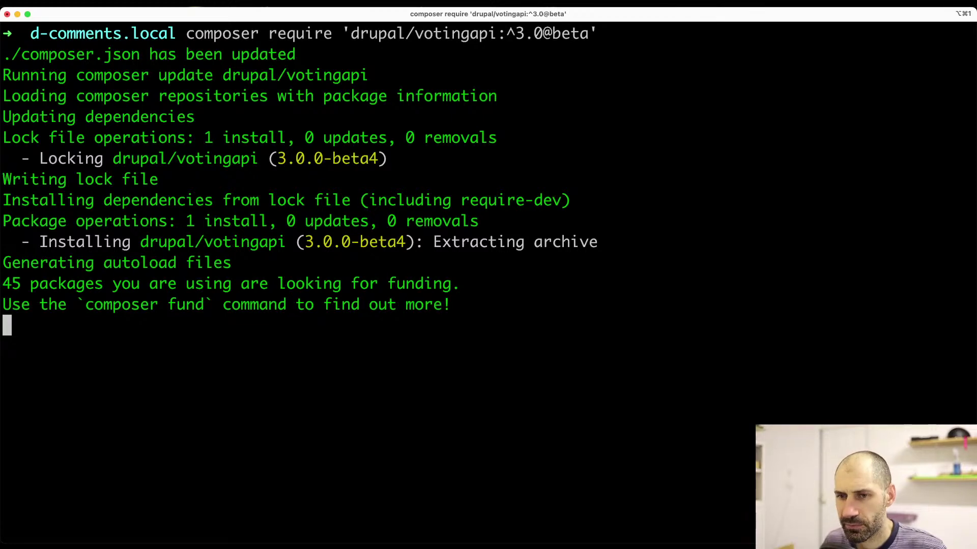
- Rerun the votingapi_reaction require command, installing Voting API Reaction 1.9.0
{"action": "key", "text": "Up"}
{"action": "key", "text": "Up"}
{"action": "key", "text": "Up"}
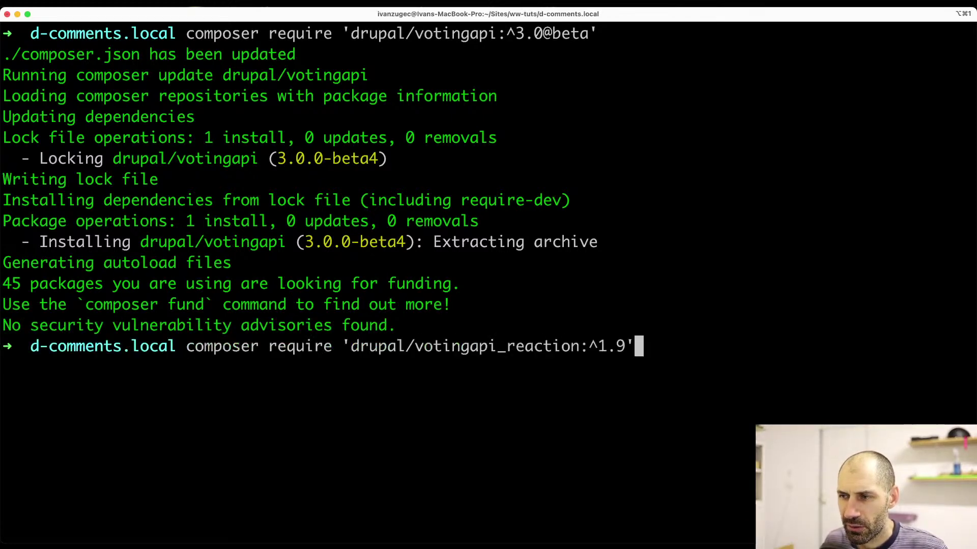
{"action": "key", "text": "Return"}
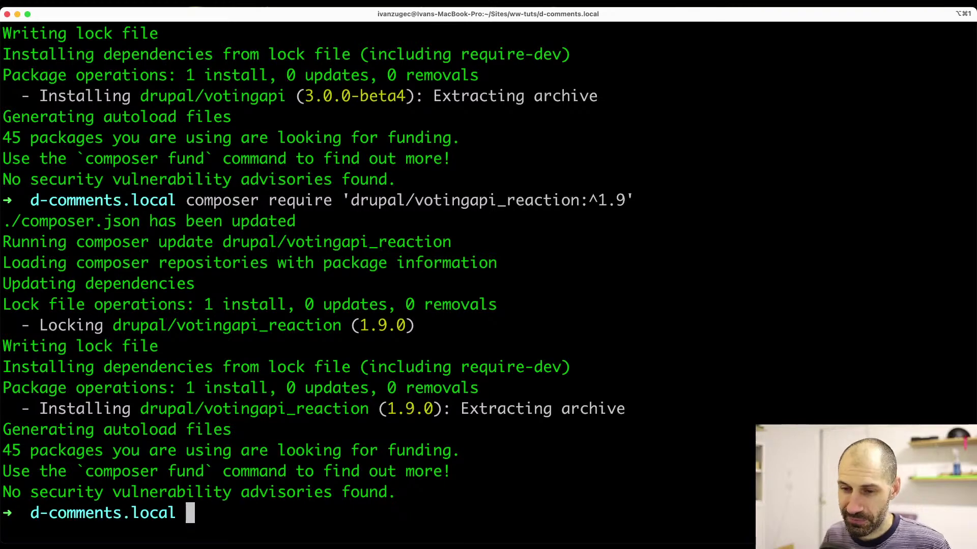
{"action": "key", "text": "super+Tab"}
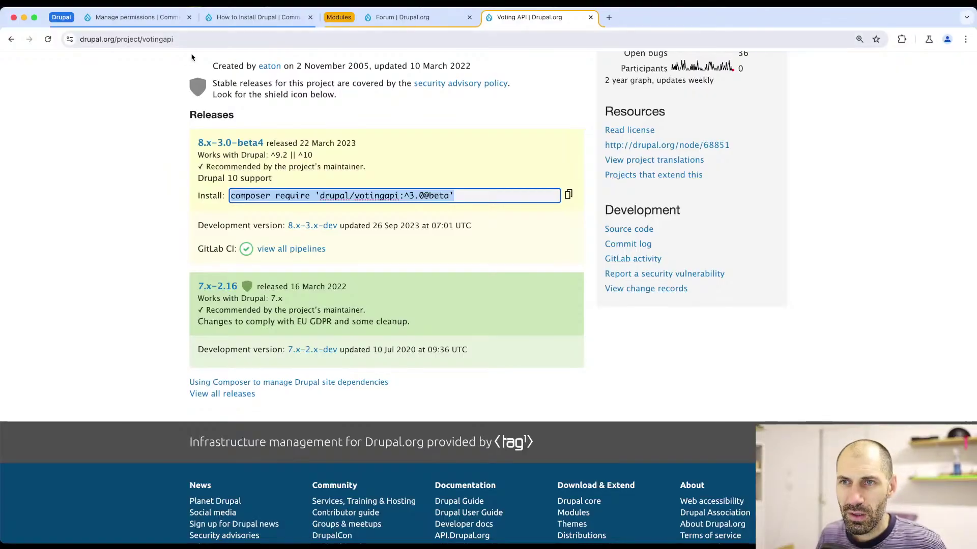
{"action": "left_click", "coordinate": [257, 19]}
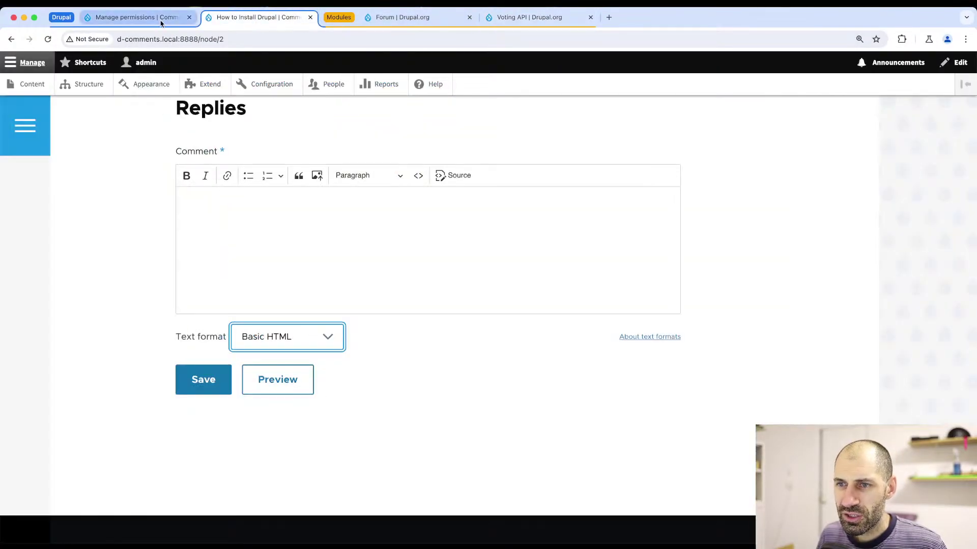
- Filter Extend by 'vot' and install Voting API and Voting API Reaction
{"action": "left_click", "coordinate": [211, 86]}
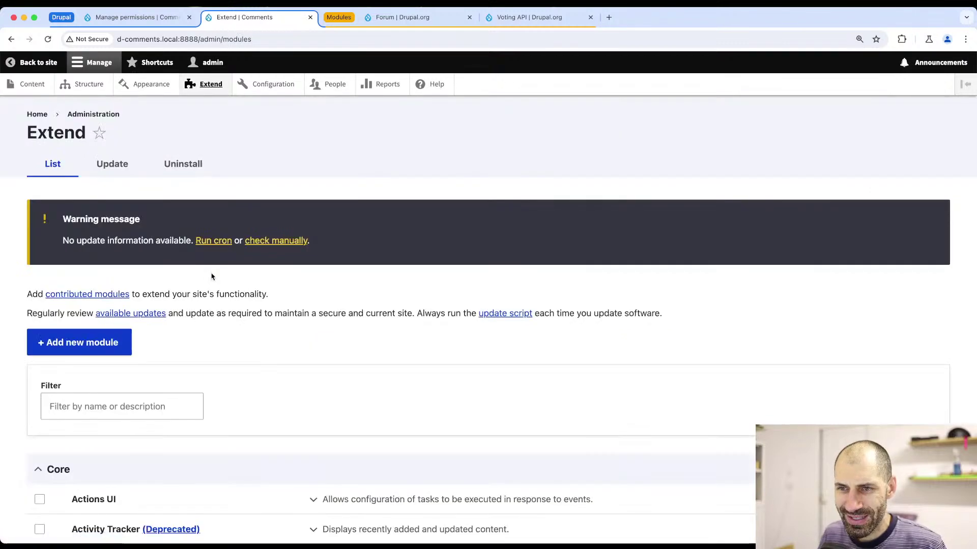
{"action": "left_click", "coordinate": [113, 406]}
{"action": "type", "text": "vot"}
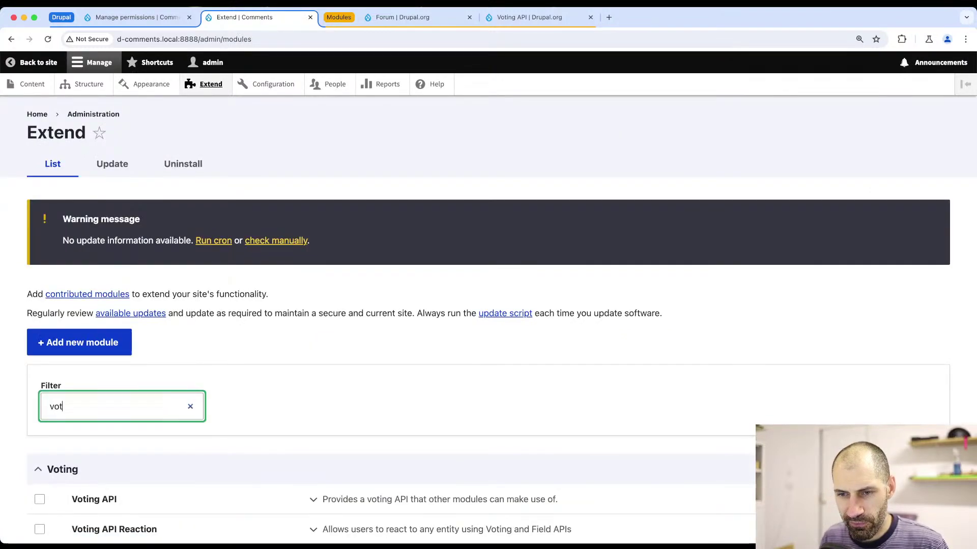
{"action": "scroll", "coordinate": [97, 432], "scroll_direction": "down", "scroll_amount": 3}
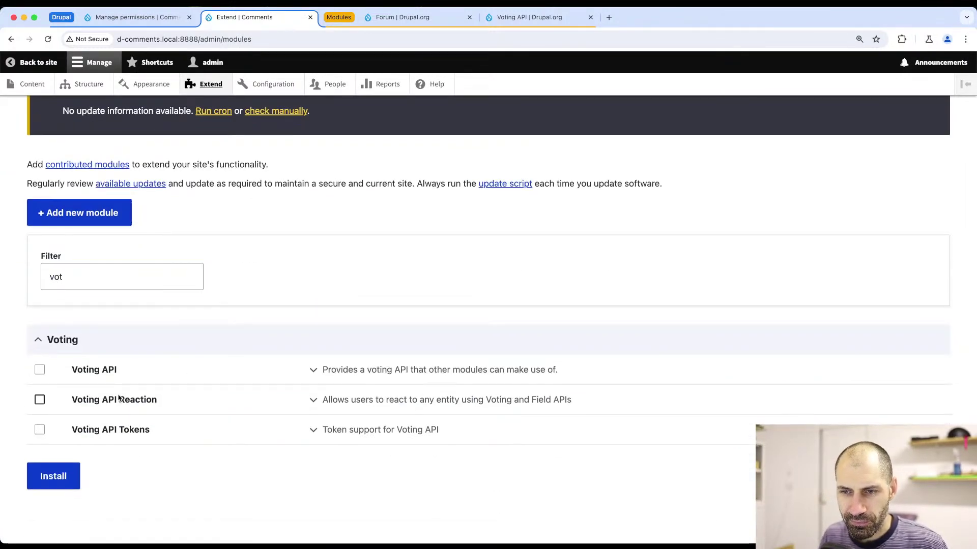
{"action": "left_click", "coordinate": [122, 400]}
{"action": "left_click", "coordinate": [108, 372]}
{"action": "left_click", "coordinate": [58, 478]}
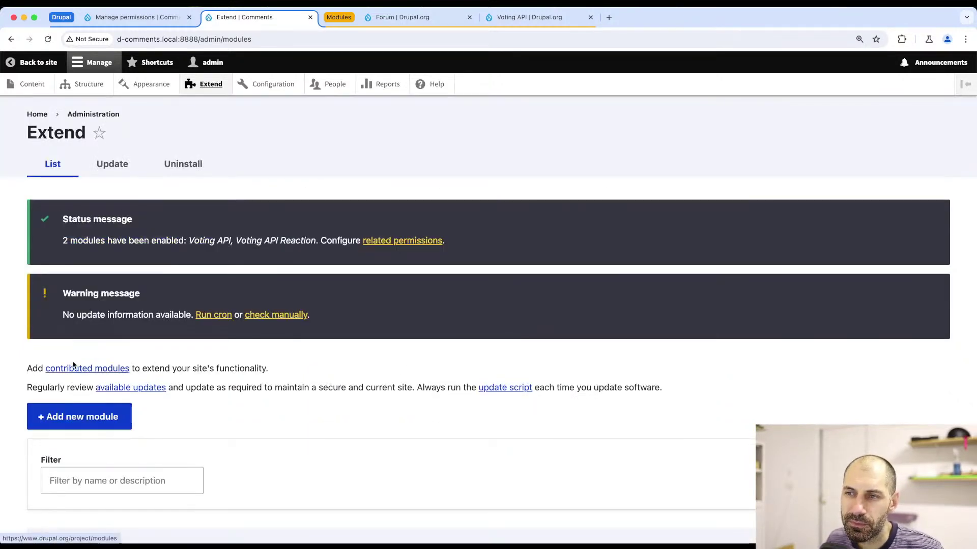
{"action": "left_click", "coordinate": [392, 241]}
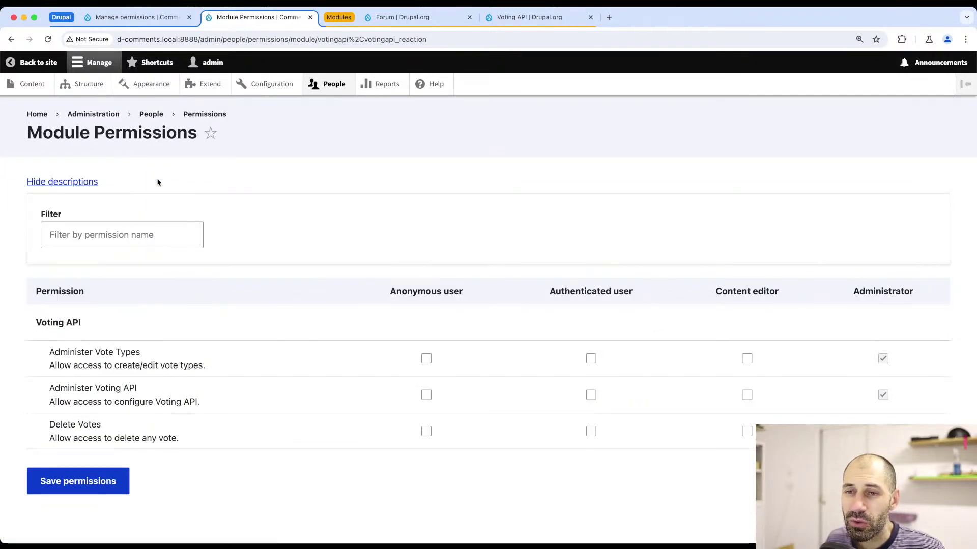
- Glance at the related permissions page, then return to Extend and filter modules by 'voting'
{"action": "scroll", "coordinate": [285, 198], "scroll_direction": "down", "scroll_amount": 1}
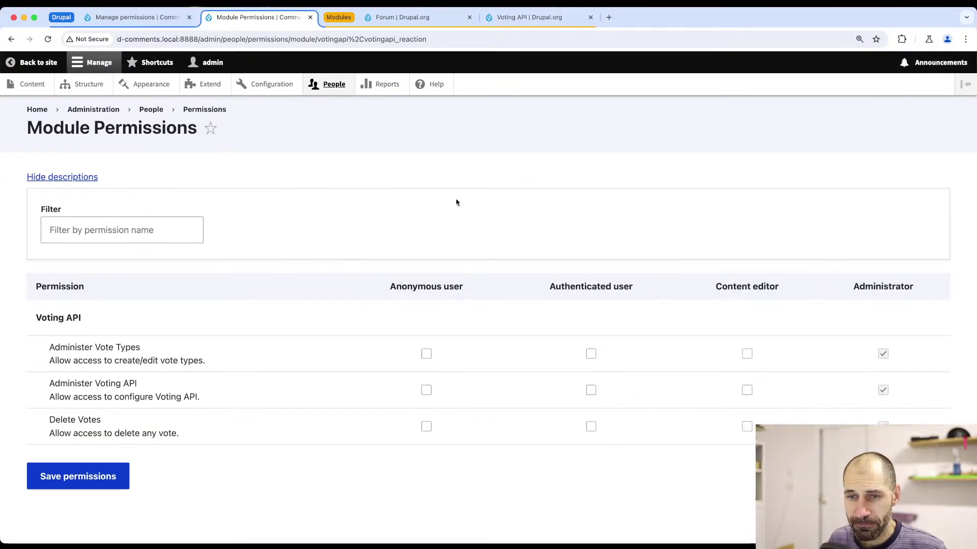
{"action": "left_click", "coordinate": [143, 224]}
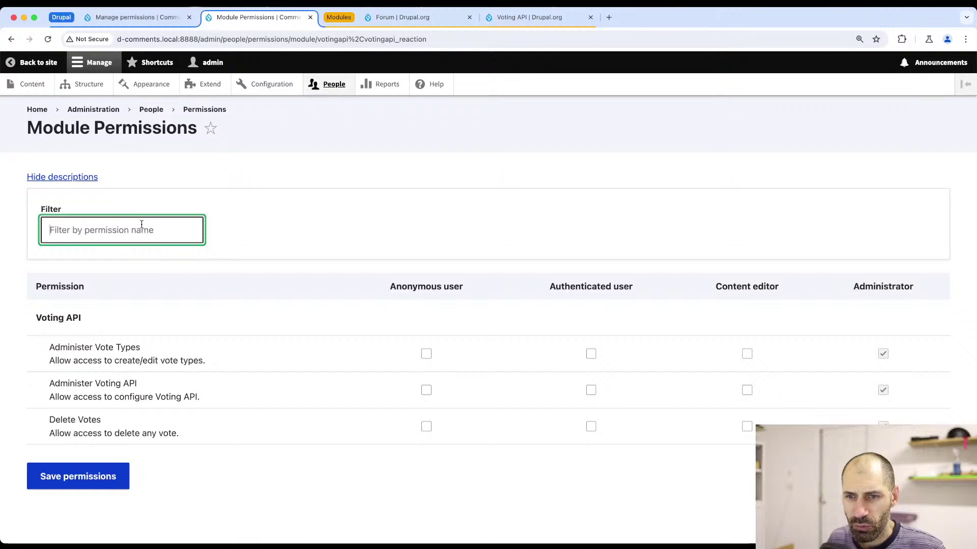
{"action": "key", "text": "super+["}
{"action": "scroll", "coordinate": [224, 384], "scroll_direction": "down", "scroll_amount": 5}
{"action": "scroll", "coordinate": [212, 390], "scroll_direction": "up", "scroll_amount": 5}
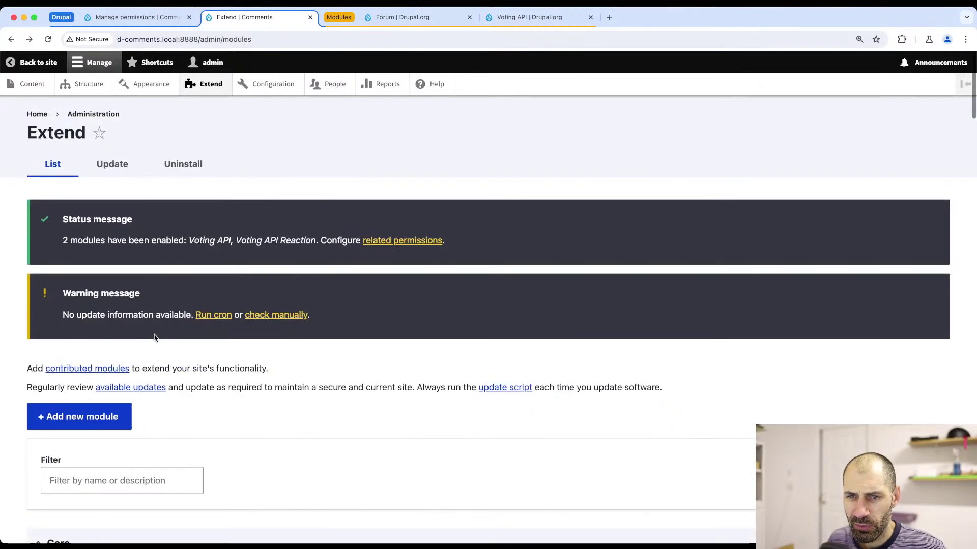
{"action": "left_click", "coordinate": [87, 474]}
{"action": "type", "text": "voting"}
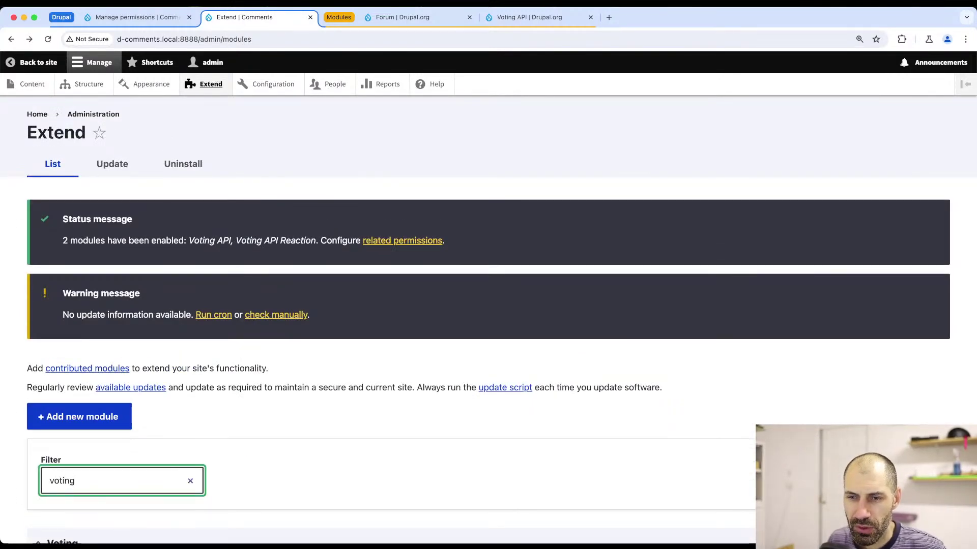
{"action": "scroll", "coordinate": [157, 438], "scroll_direction": "down", "scroll_amount": 4}
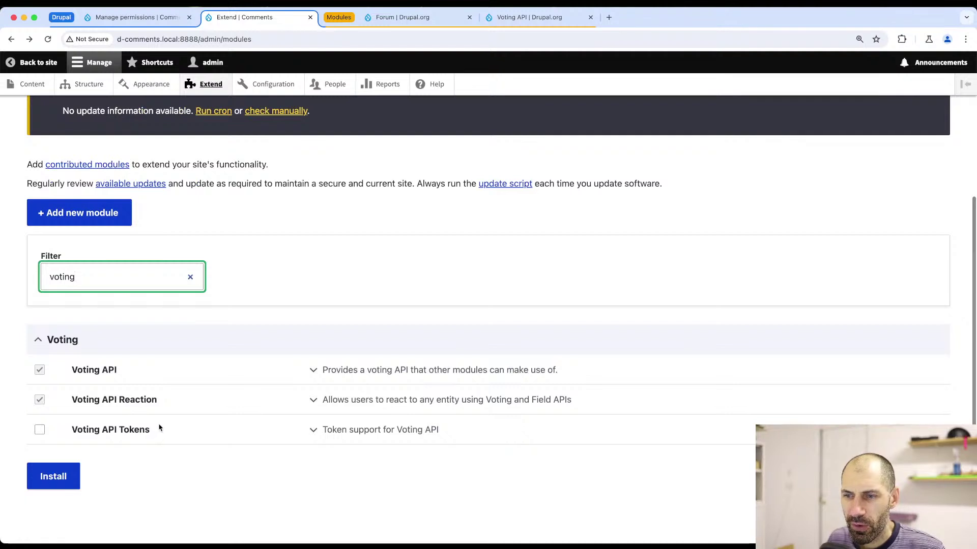
- Confirm only Administrator may administer Voting API and vote types, then go to Configuration
{"action": "left_click", "coordinate": [326, 400]}
{"action": "left_click", "coordinate": [356, 370]}
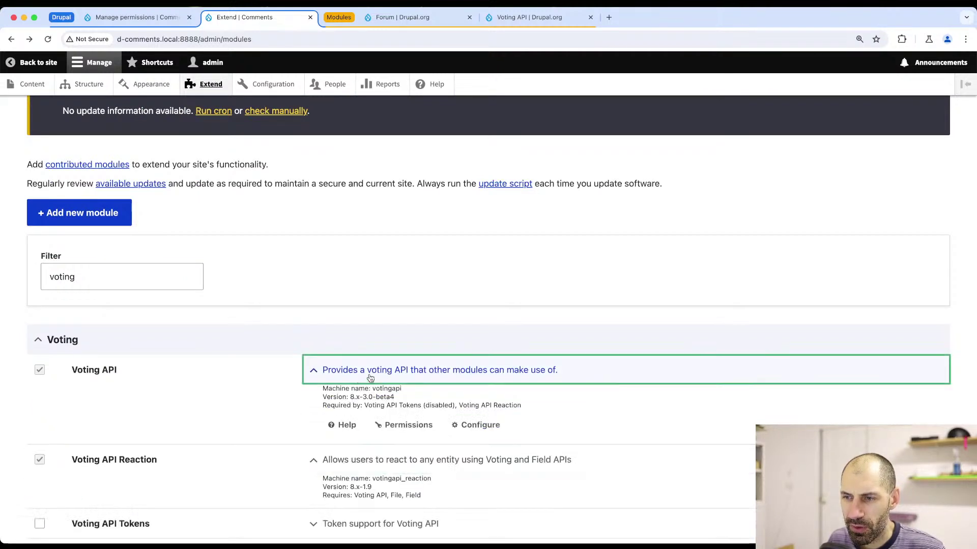
{"action": "left_click", "coordinate": [429, 426]}
{"action": "scroll", "coordinate": [422, 426], "scroll_direction": "down", "scroll_amount": 1}
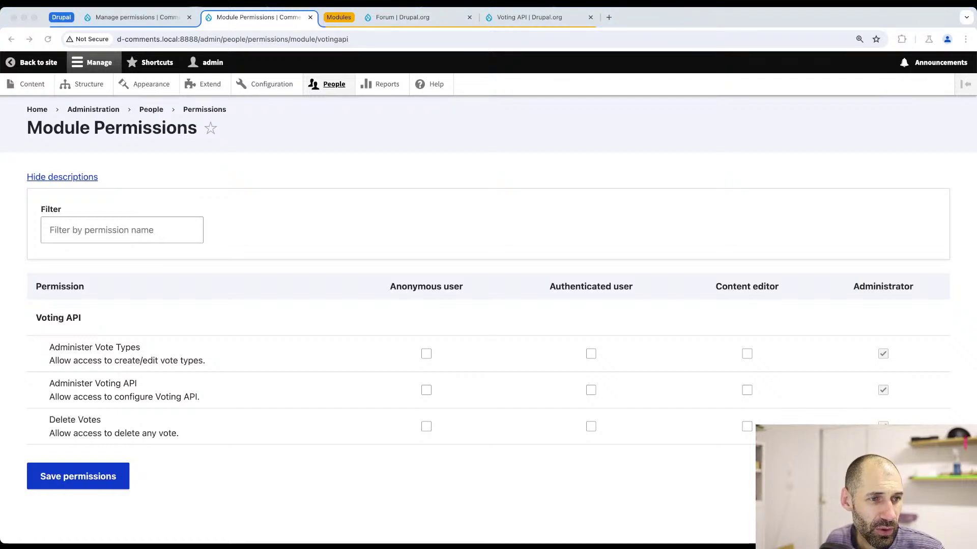
{"action": "left_click", "coordinate": [335, 174]}
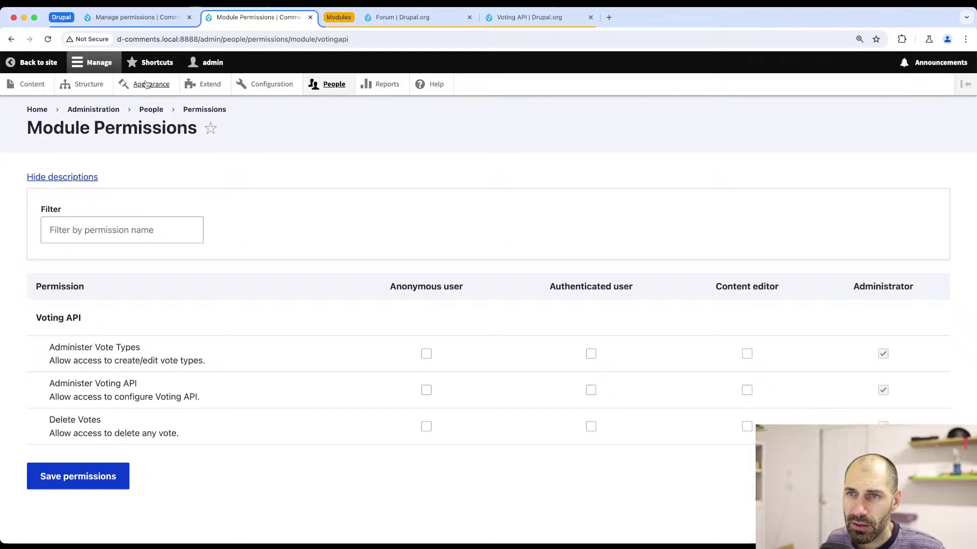
{"action": "left_click", "coordinate": [267, 84]}
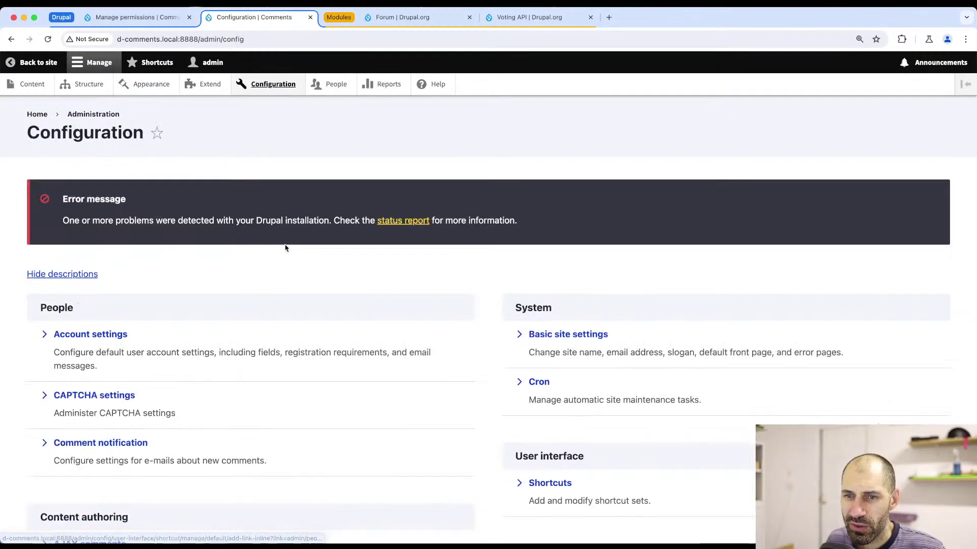
- Review Voting API Settings: 1 day anonymous rollover, Never for registered users, tally on every vote
{"action": "scroll", "coordinate": [285, 281], "scroll_direction": "down", "scroll_amount": 5}
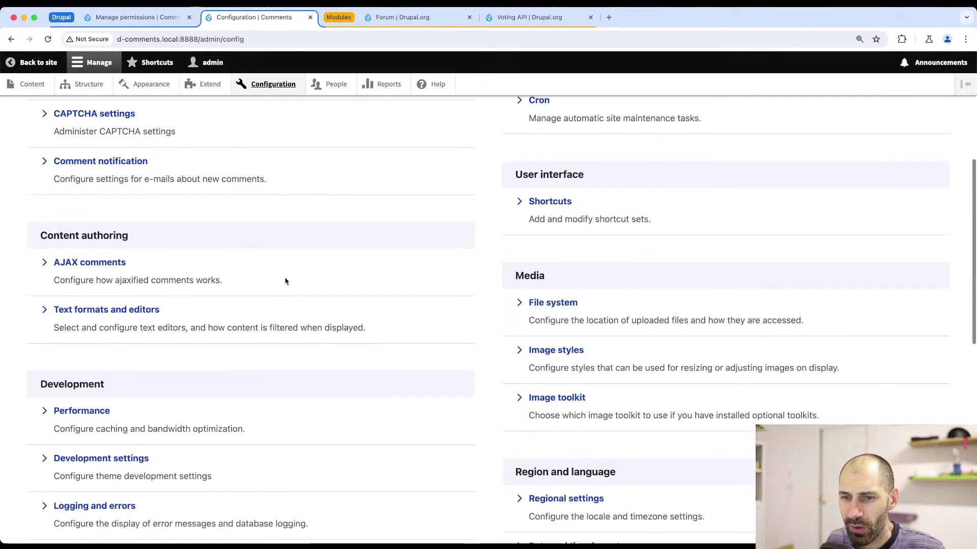
{"action": "scroll", "coordinate": [285, 281], "scroll_direction": "down", "scroll_amount": 6}
{"action": "scroll", "coordinate": [116, 443], "scroll_direction": "down", "scroll_amount": 4}
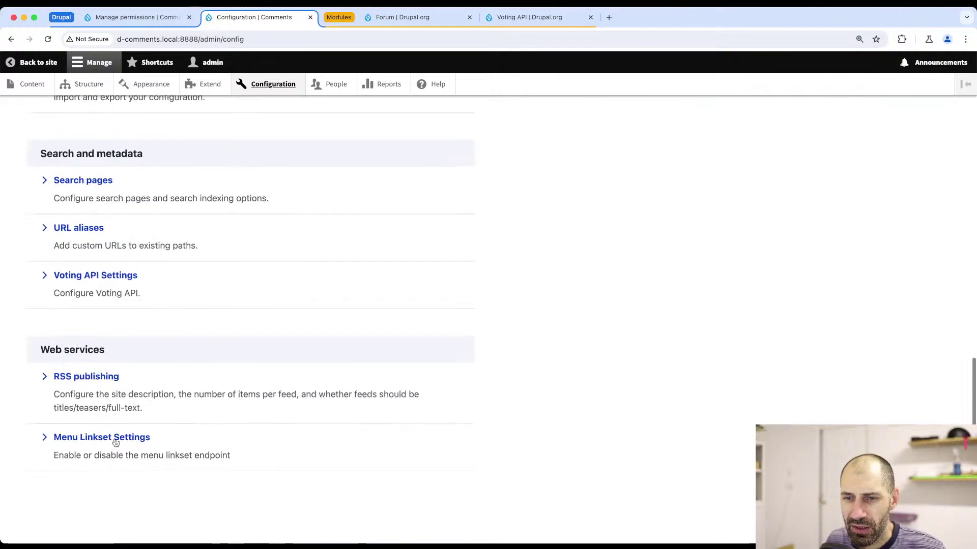
{"action": "left_click", "coordinate": [100, 279]}
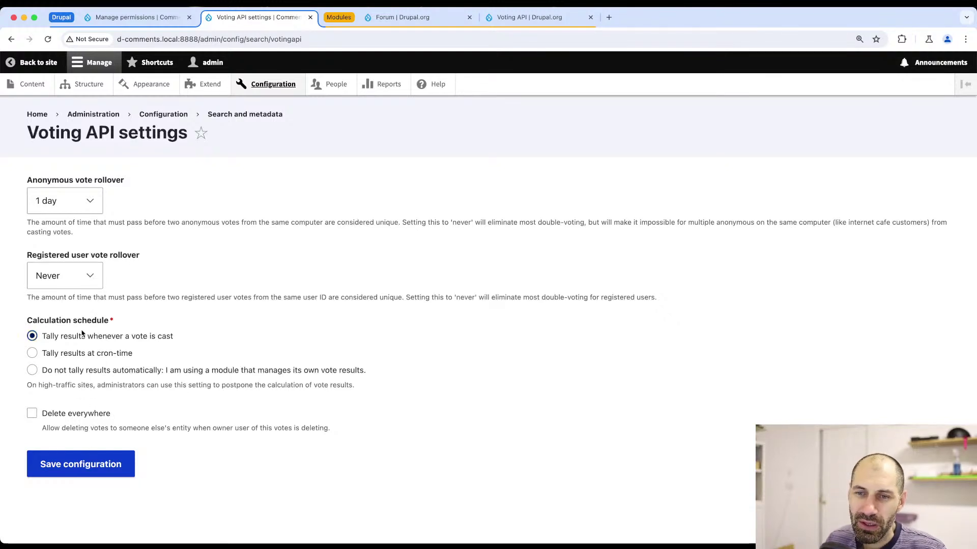
{"action": "left_click_drag", "start_coordinate": [135, 324], "coordinate": [26, 321]}
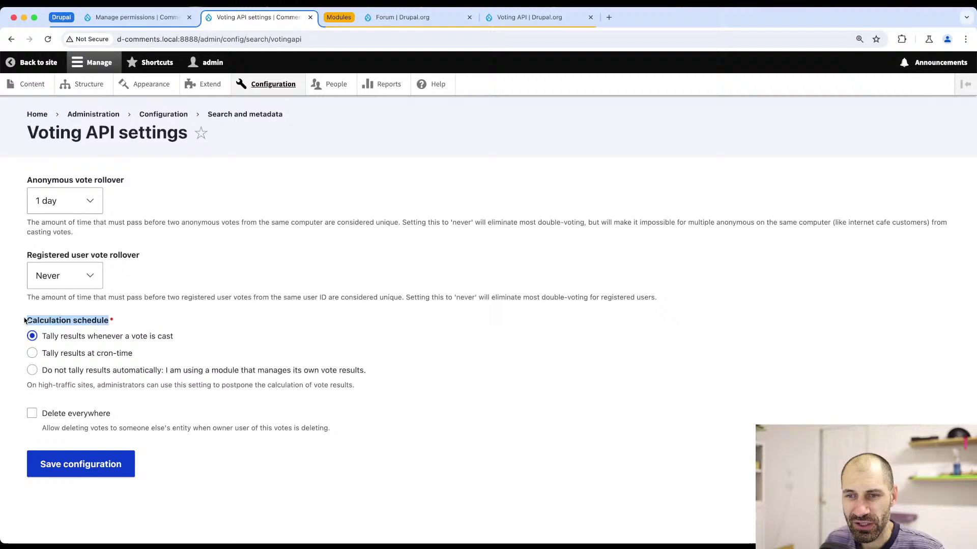
{"action": "left_click", "coordinate": [141, 312]}
- View the Vote Types list under Structure: six reaction types plus default Normal vote
{"action": "left_click", "coordinate": [86, 84]}
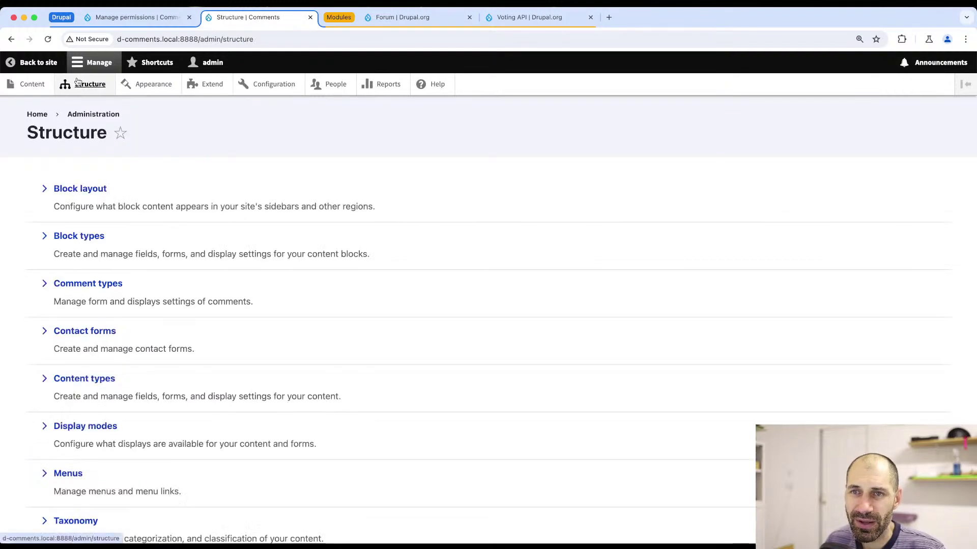
{"action": "scroll", "coordinate": [82, 277], "scroll_direction": "down", "scroll_amount": 4}
{"action": "left_click", "coordinate": [77, 447]}
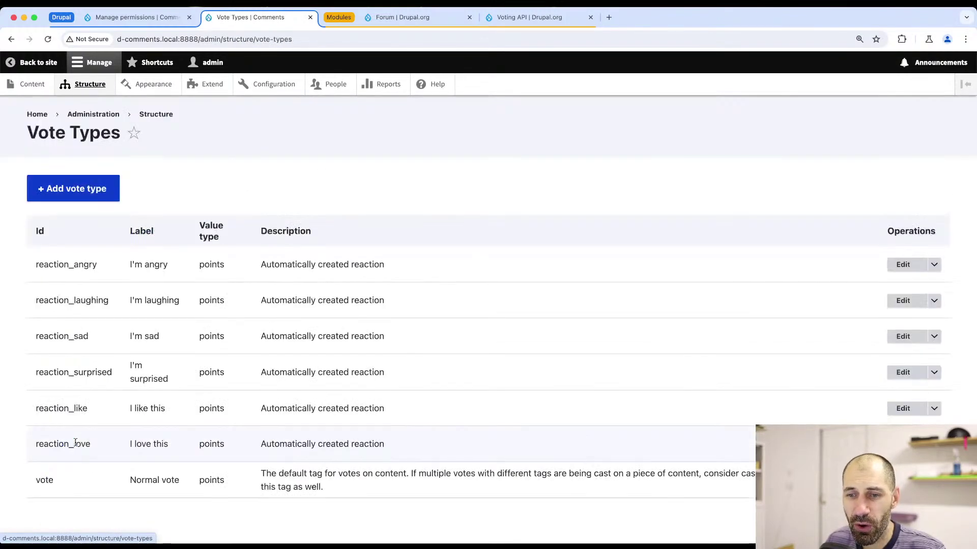
{"action": "scroll", "coordinate": [76, 349], "scroll_direction": "down", "scroll_amount": 1}
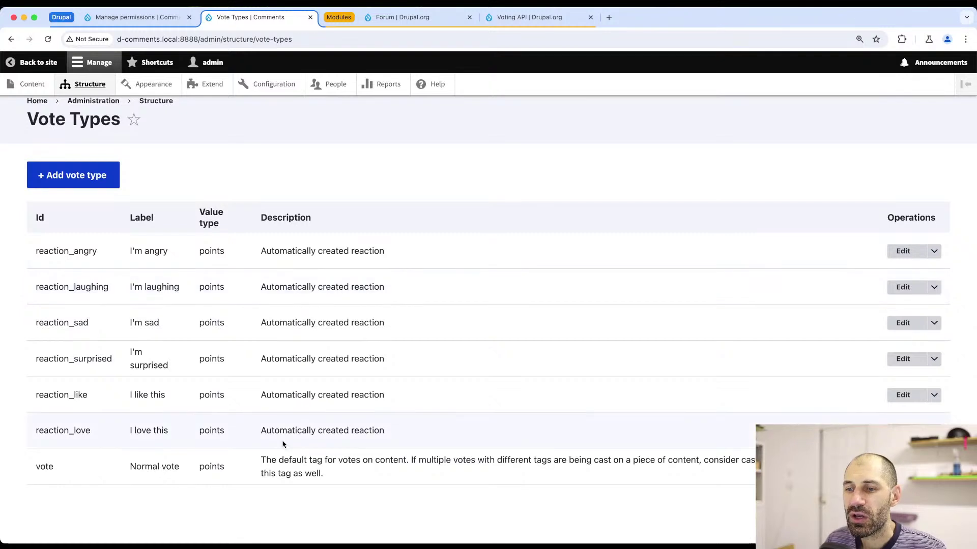
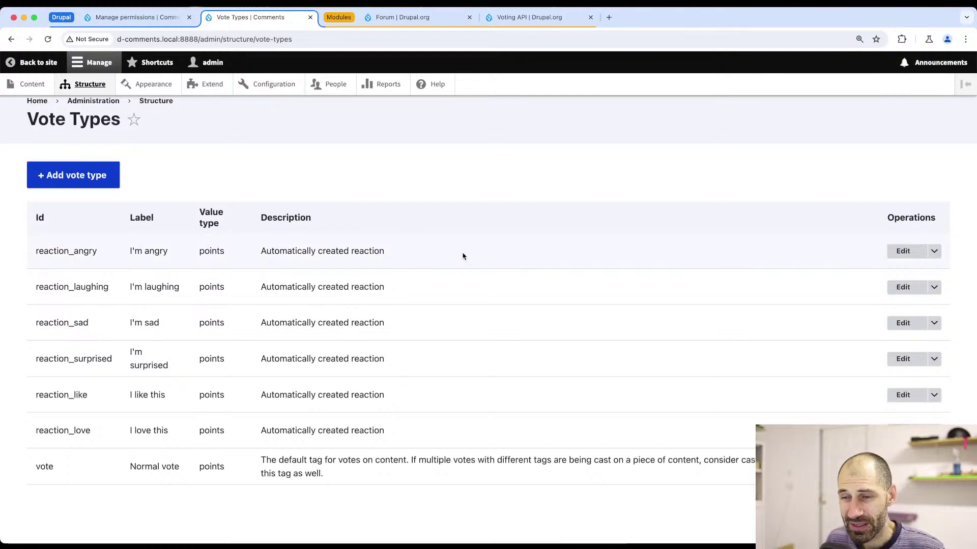
- Point out the reaction_angry vote type in the list, then go to the Structure page
{"action": "left_click_drag", "start_coordinate": [462, 255], "coordinate": [35, 256]}
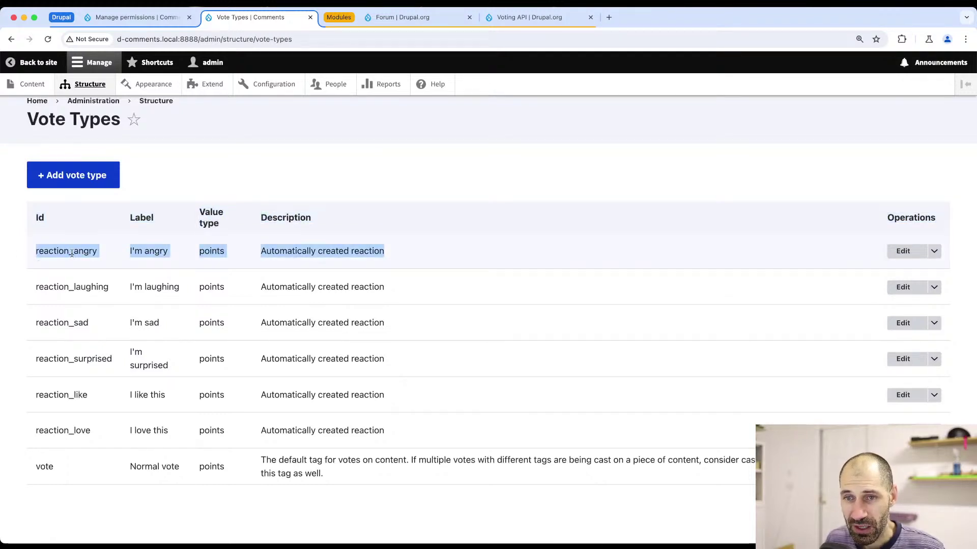
{"action": "left_click", "coordinate": [159, 251]}
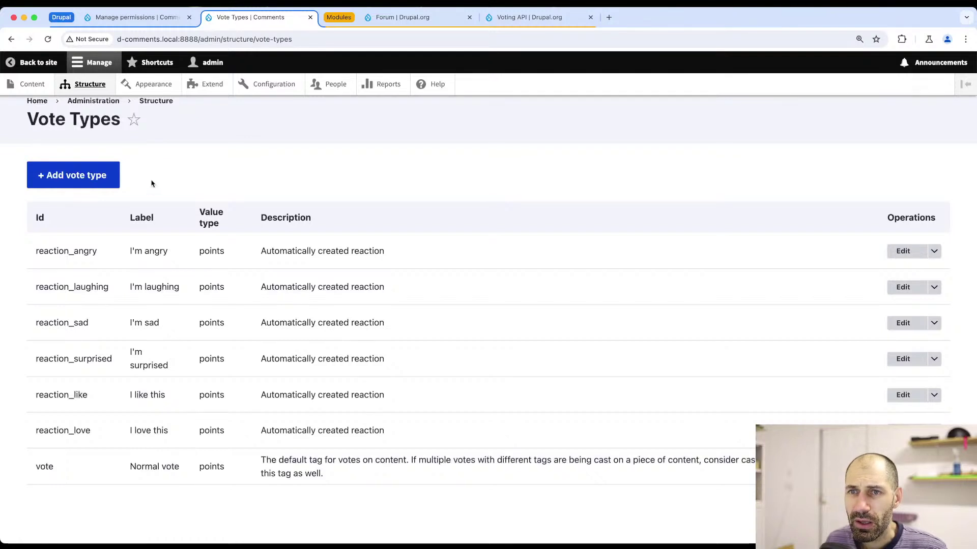
{"action": "scroll", "coordinate": [151, 183], "scroll_direction": "up", "scroll_amount": 1}
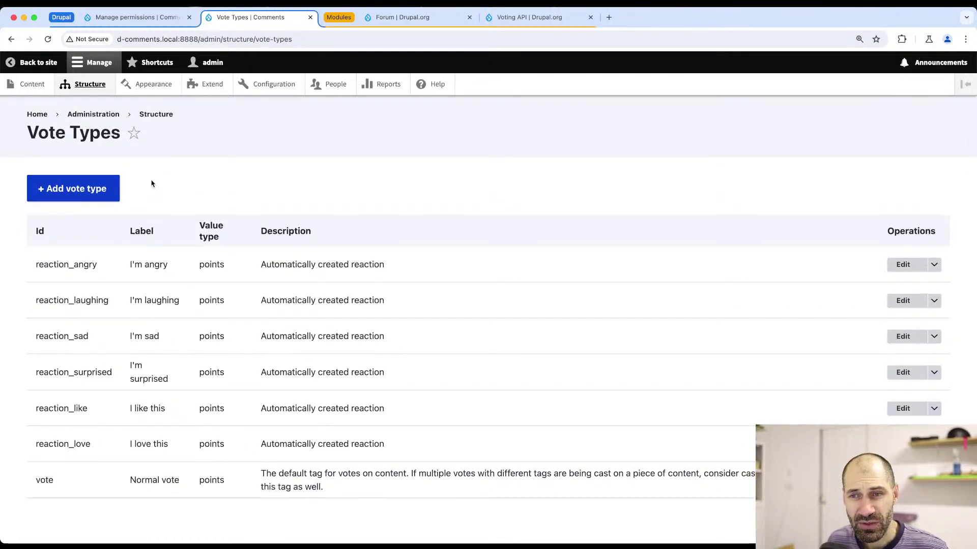
{"action": "left_click", "coordinate": [105, 90]}
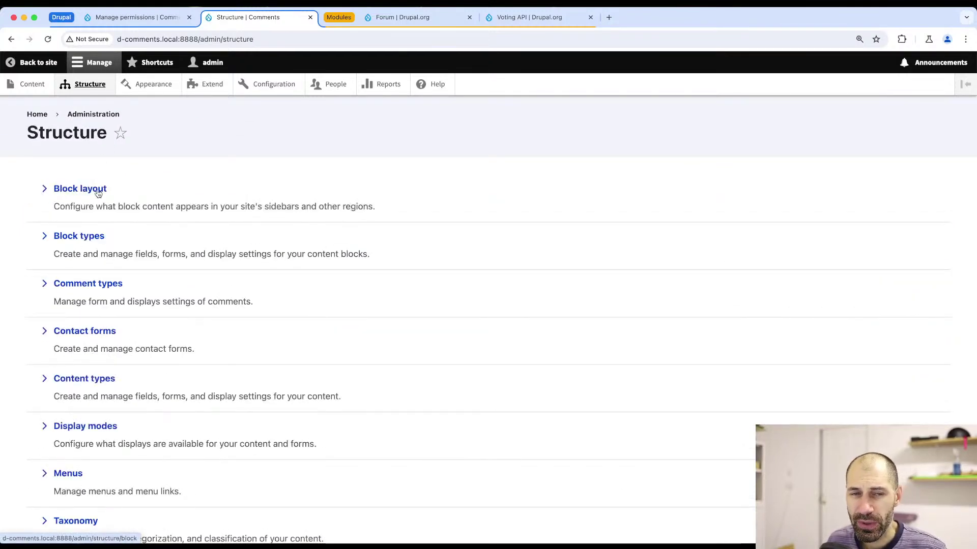
- Create a new Reaction-type field labelled 'Reaction' on the Reply comment type
{"action": "left_click", "coordinate": [85, 286]}
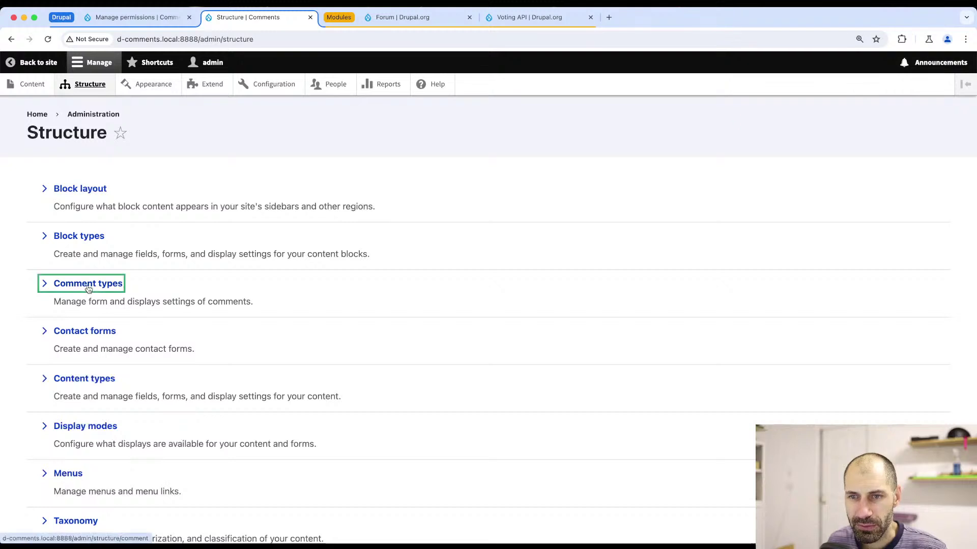
{"action": "left_click", "coordinate": [816, 319]}
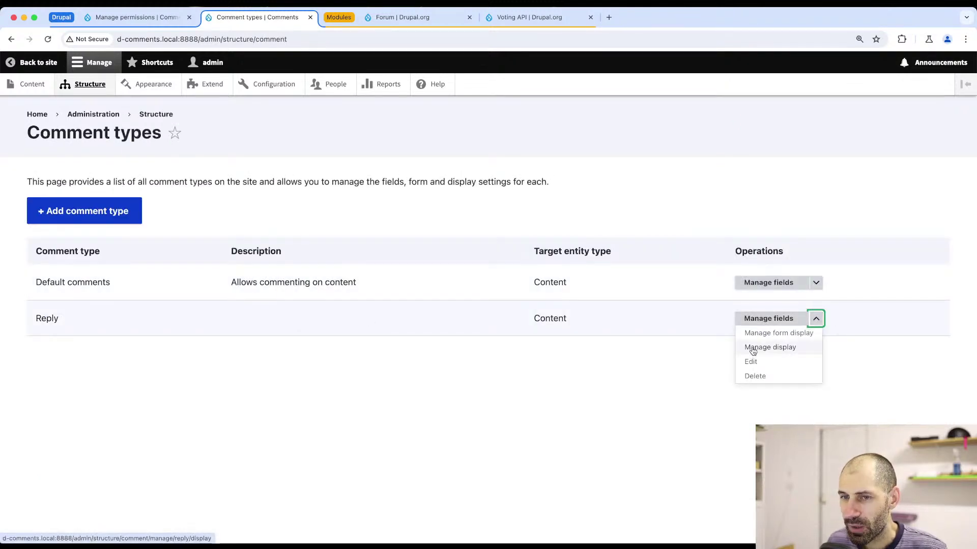
{"action": "left_click", "coordinate": [760, 319]}
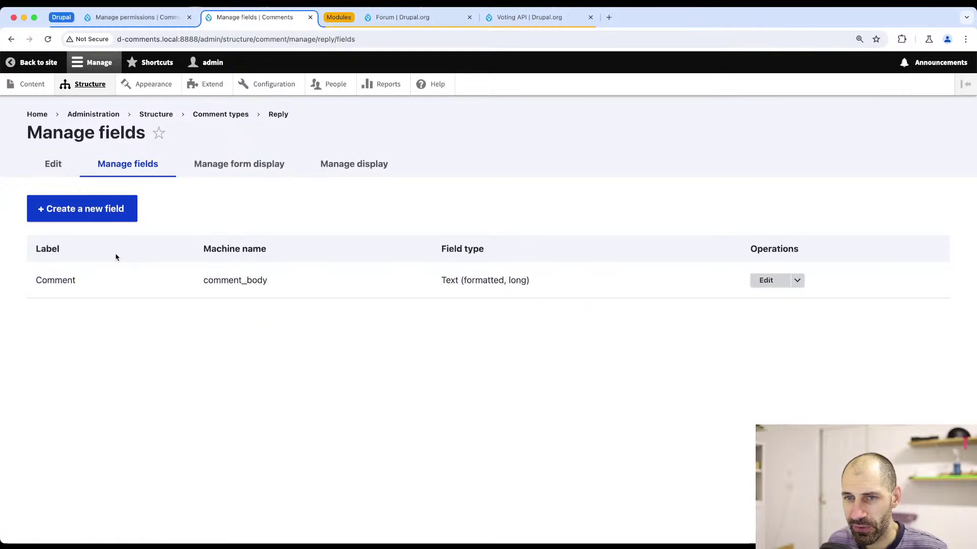
{"action": "left_click", "coordinate": [112, 215]}
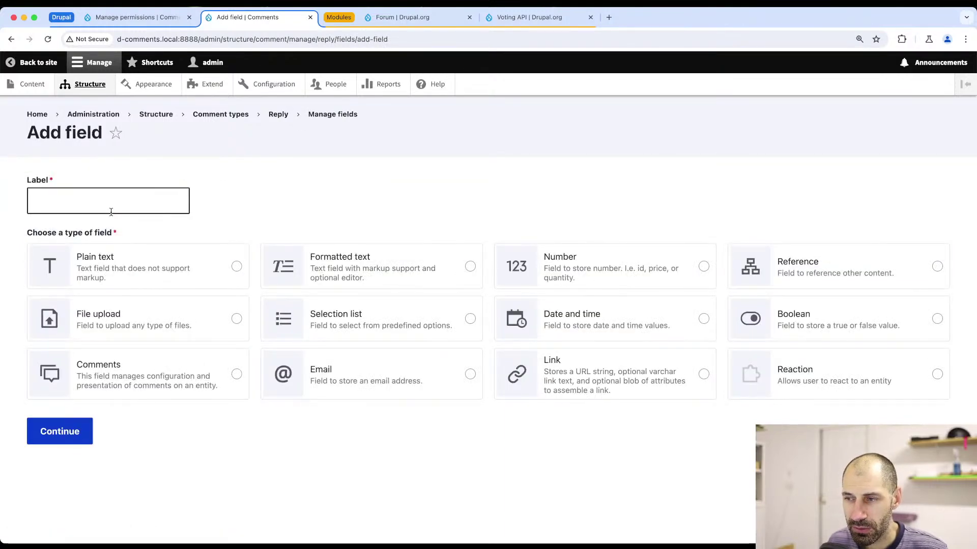
{"action": "left_click", "coordinate": [884, 372]}
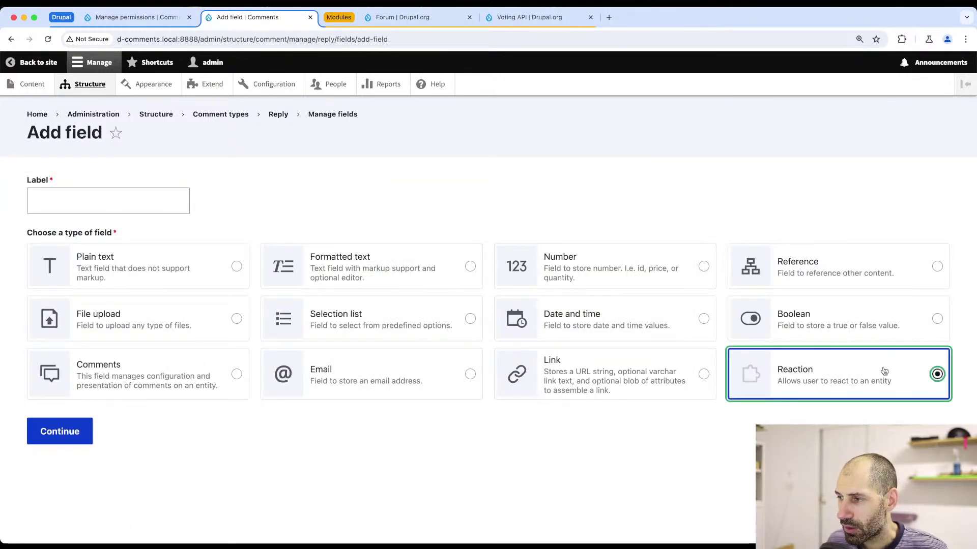
{"action": "left_click", "coordinate": [74, 195]}
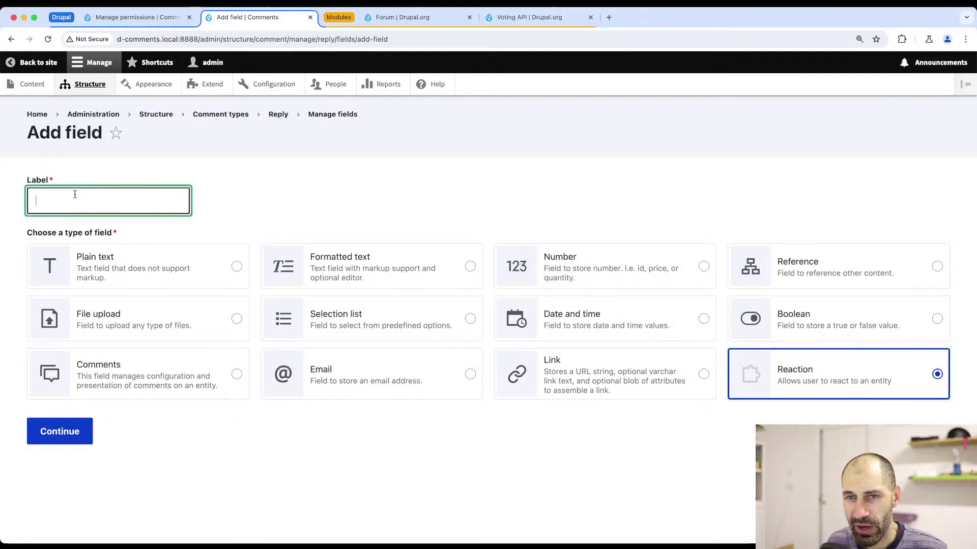
{"action": "type", "text": "Reaction"}
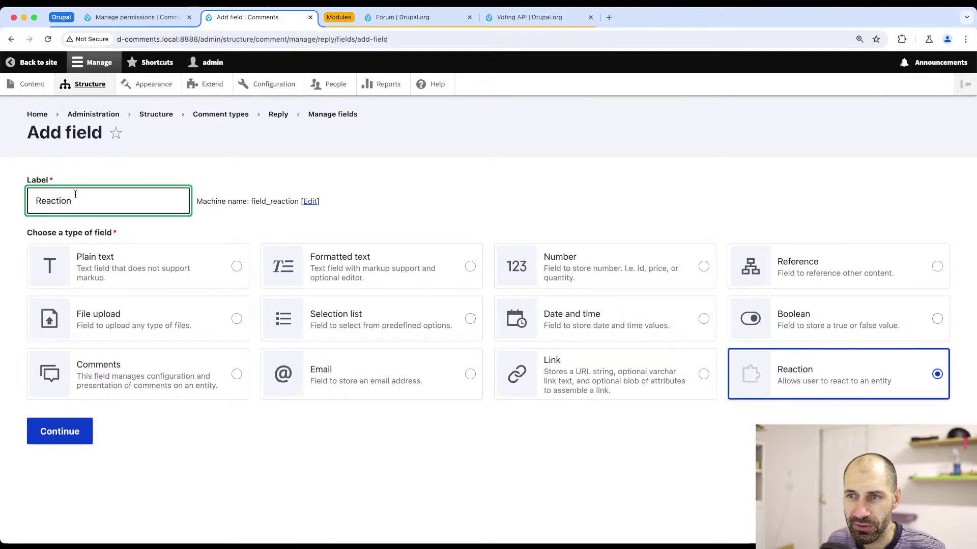
- Save the Reaction field settings with all six reactions enabled
{"action": "left_click", "coordinate": [63, 430]}
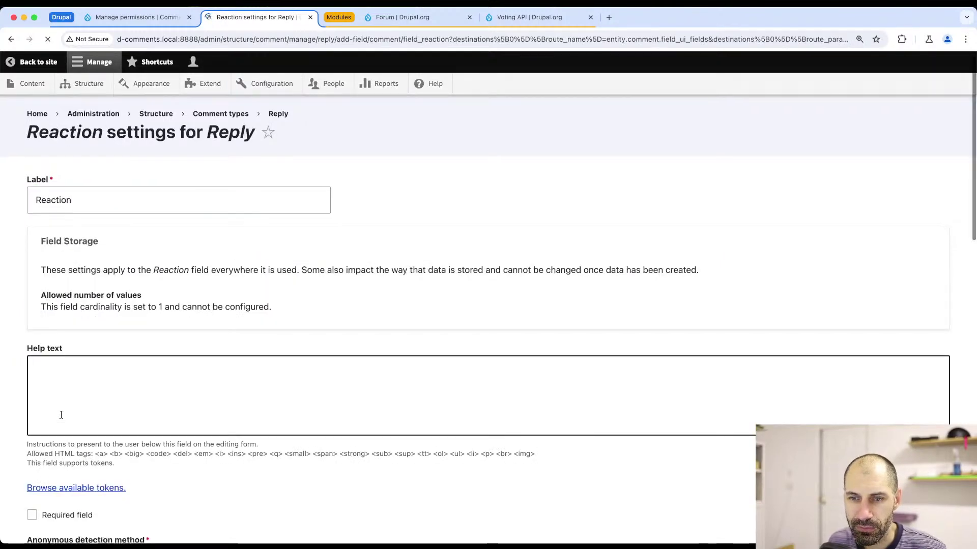
{"action": "scroll", "coordinate": [61, 415], "scroll_direction": "down", "scroll_amount": 10}
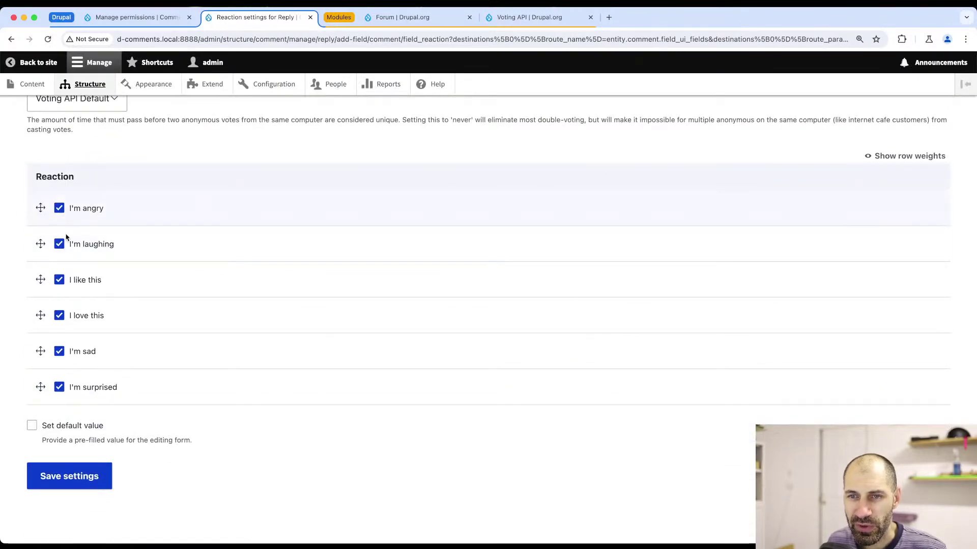
{"action": "scroll", "coordinate": [62, 259], "scroll_direction": "up", "scroll_amount": 4}
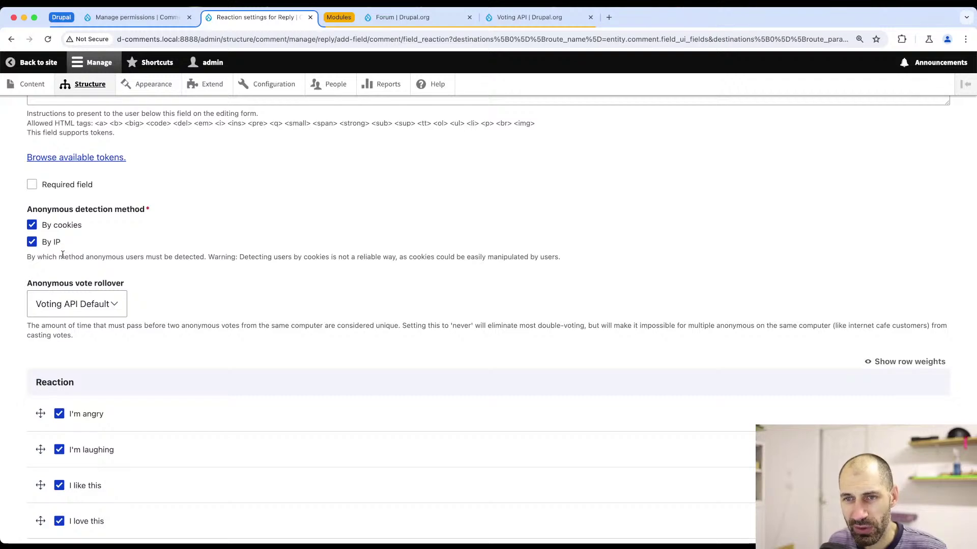
{"action": "scroll", "coordinate": [62, 255], "scroll_direction": "down", "scroll_amount": 4}
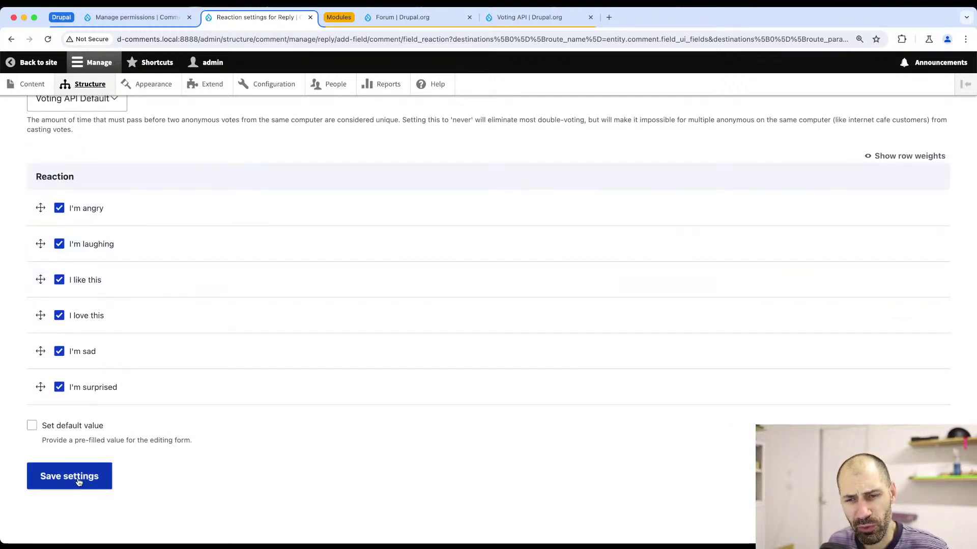
{"action": "left_click", "coordinate": [79, 482]}
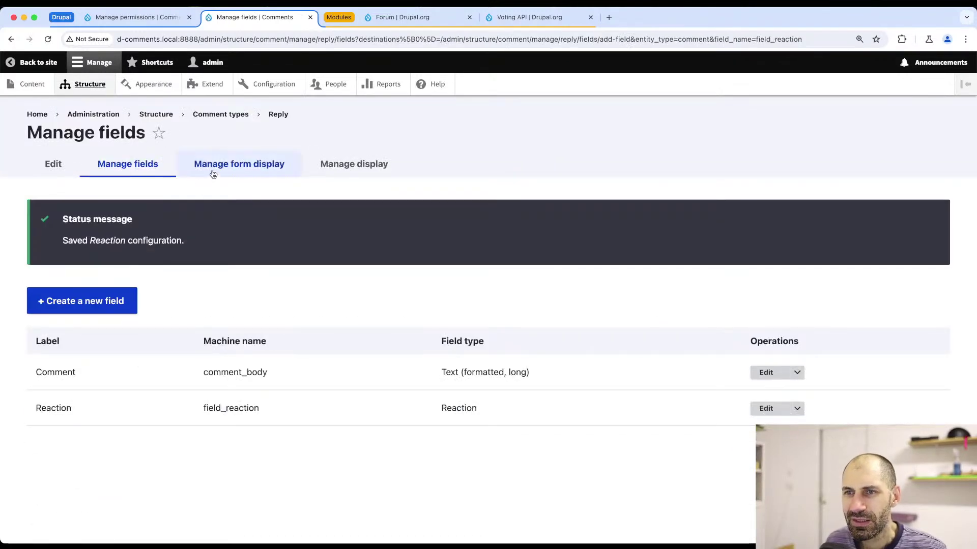
{"action": "left_click", "coordinate": [213, 173]}
- Move Reaction to Disabled in the Reply comment form display and save
{"action": "scroll", "coordinate": [89, 268], "scroll_direction": "down", "scroll_amount": 1}
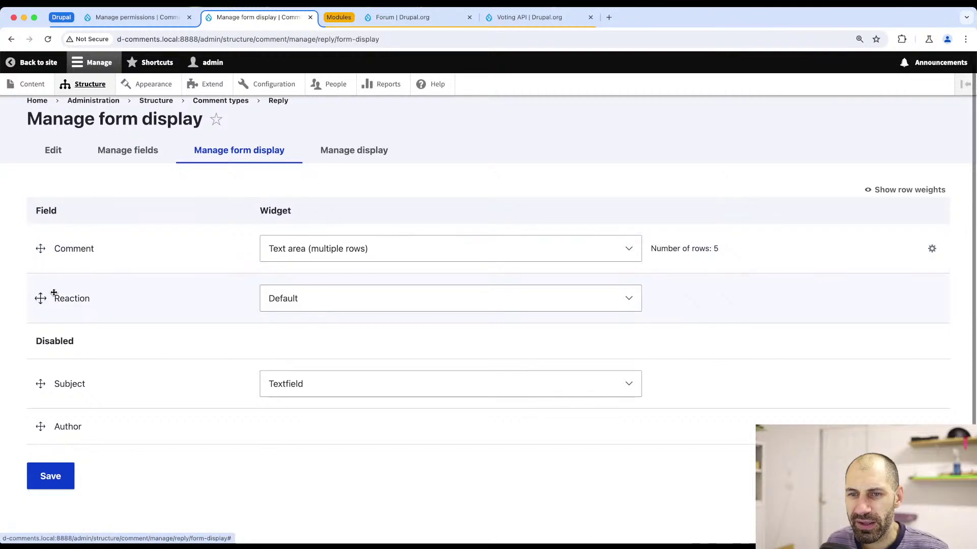
{"action": "left_click_drag", "start_coordinate": [41, 298], "coordinate": [51, 340]}
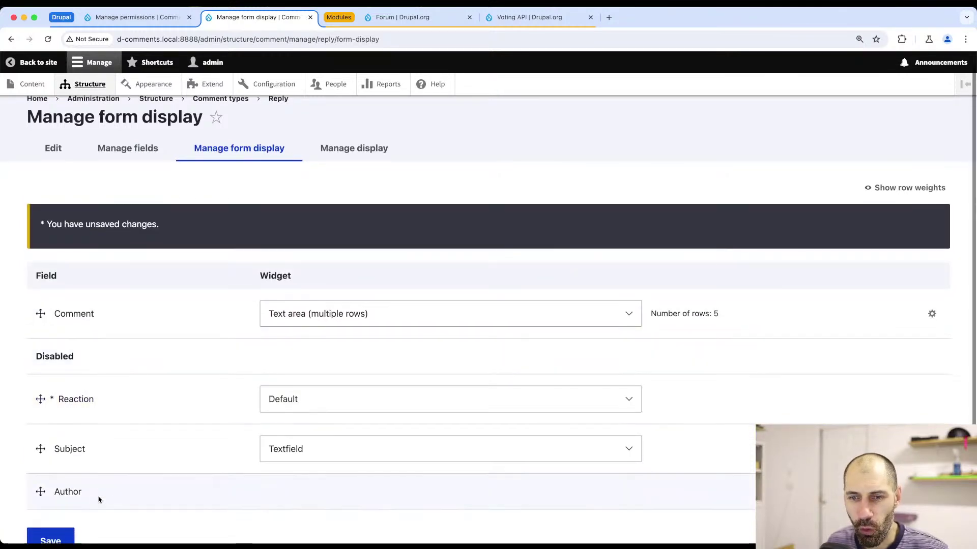
{"action": "left_click", "coordinate": [46, 537]}
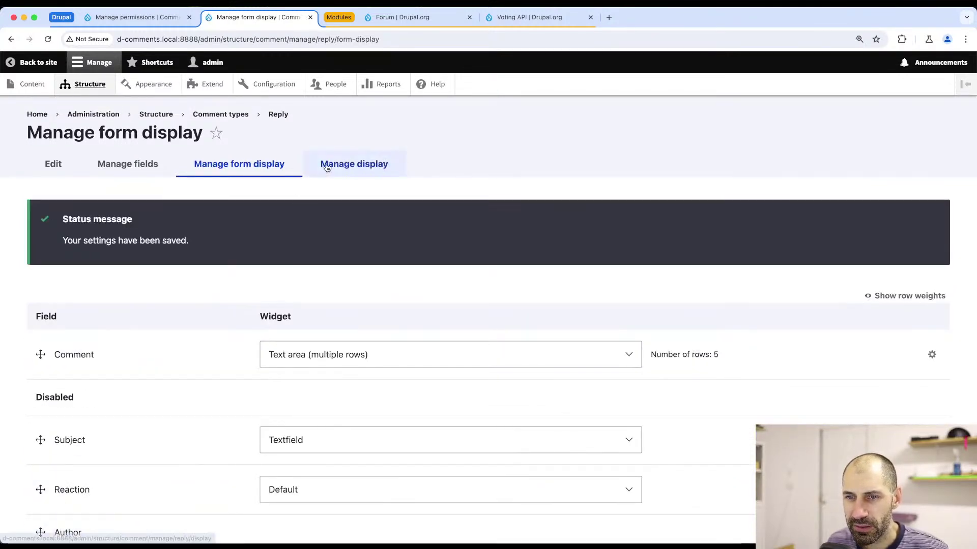
- Place Reaction below Comment in the Reply display, save, and update its format settings
{"action": "left_click", "coordinate": [327, 166]}
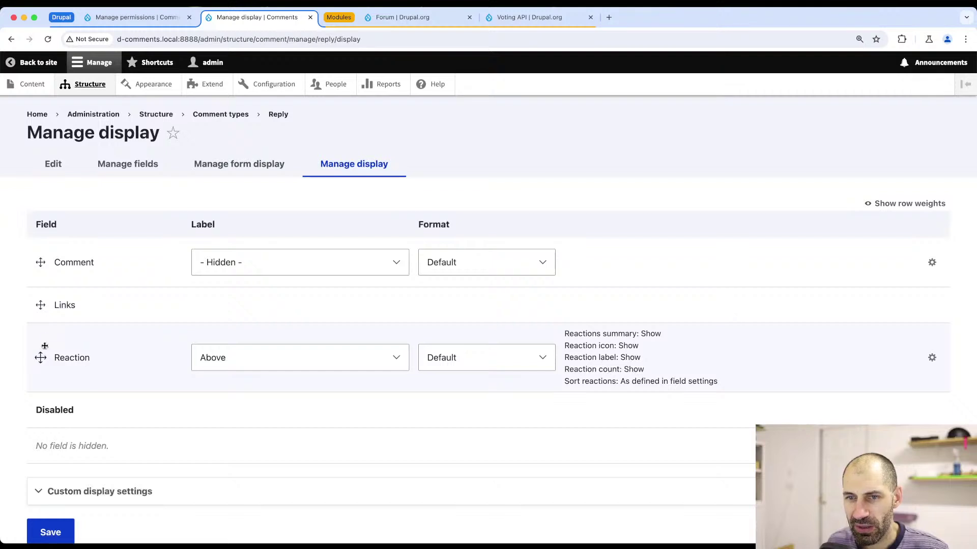
{"action": "left_click_drag", "start_coordinate": [40, 356], "coordinate": [39, 321]}
{"action": "scroll", "coordinate": [71, 356], "scroll_direction": "down", "scroll_amount": 3}
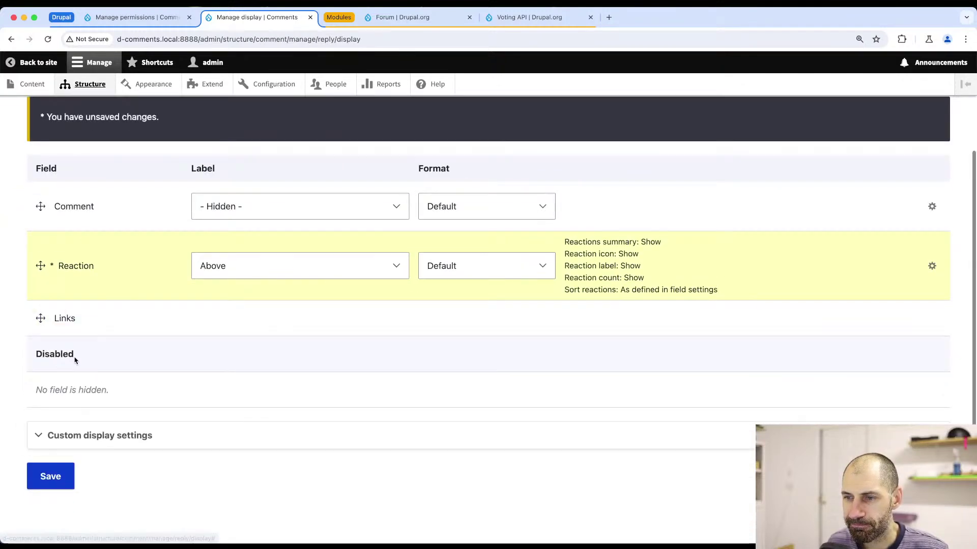
{"action": "left_click", "coordinate": [49, 475]}
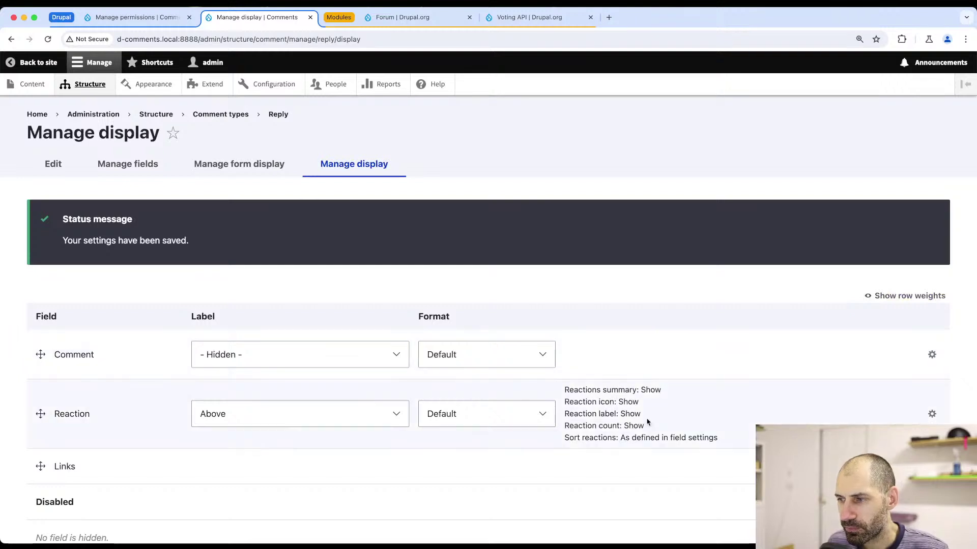
{"action": "left_click", "coordinate": [931, 414]}
{"action": "scroll", "coordinate": [564, 305], "scroll_direction": "down", "scroll_amount": 5}
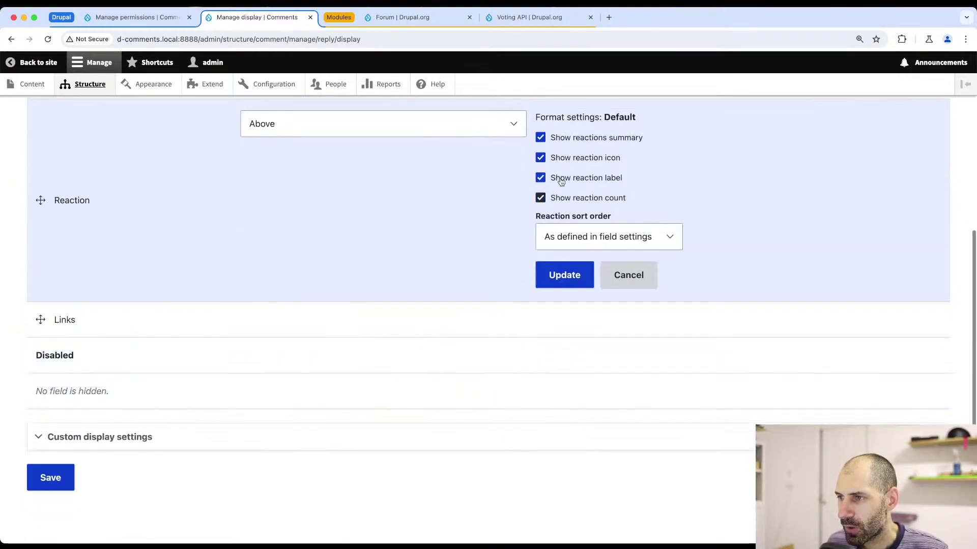
{"action": "scroll", "coordinate": [559, 200], "scroll_direction": "up", "scroll_amount": 3}
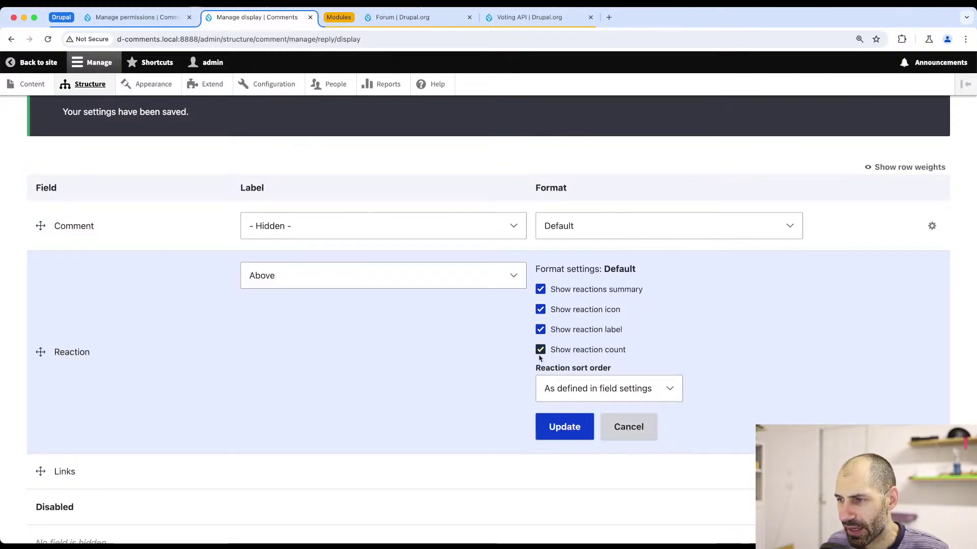
{"action": "left_click", "coordinate": [570, 428]}
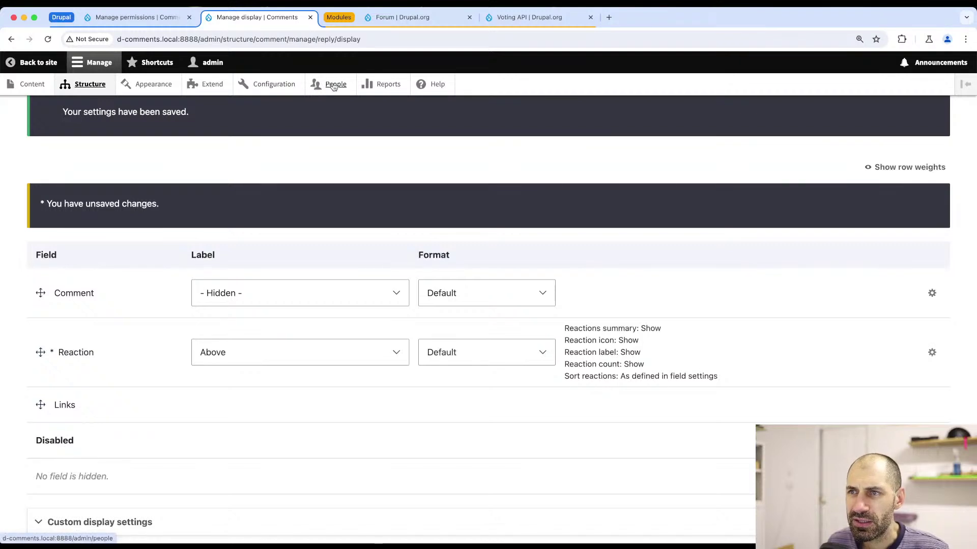
{"action": "left_click", "coordinate": [336, 84], "text": "super"}
- Open People > Permissions and scroll through it looking for the voting permissions
{"action": "left_click", "coordinate": [343, 19]}
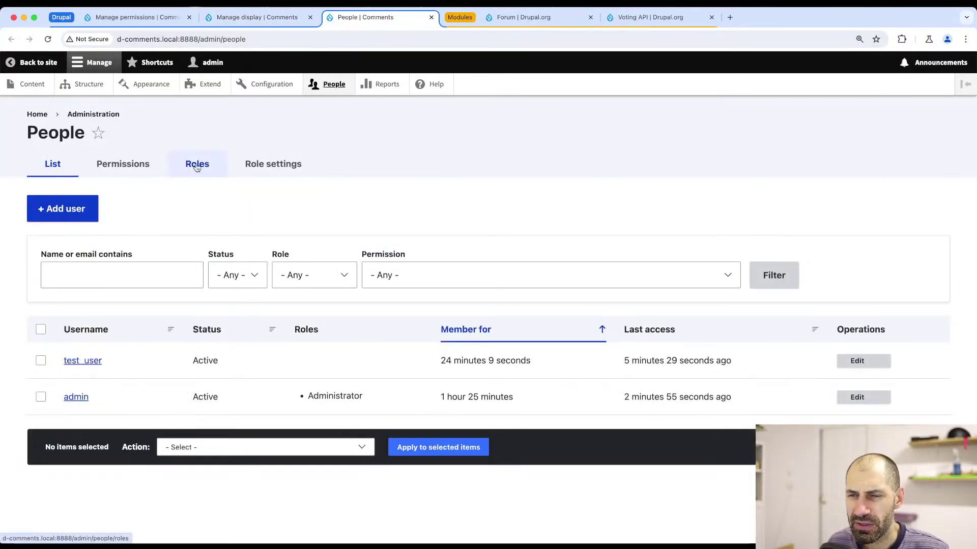
{"action": "left_click", "coordinate": [135, 164]}
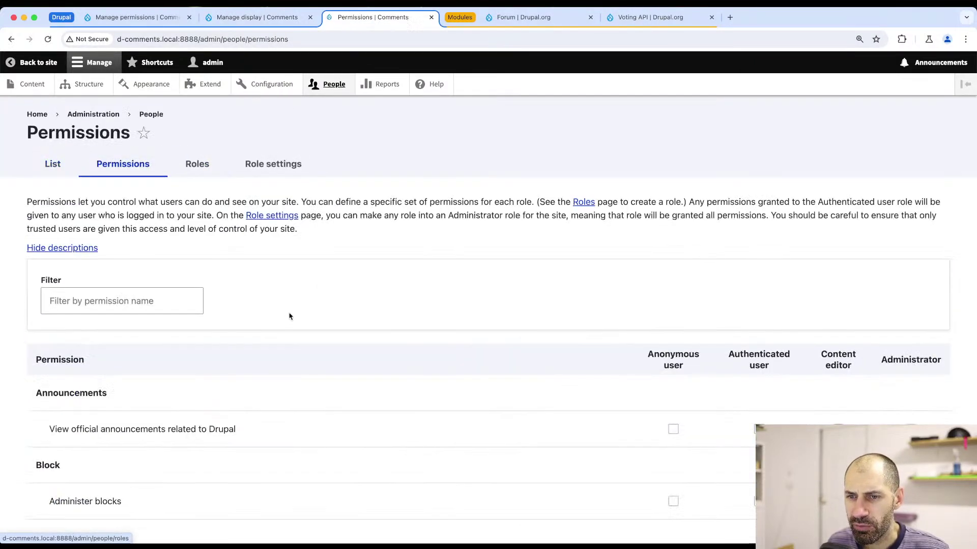
{"action": "left_click", "coordinate": [190, 294]}
{"action": "type", "text": "vot"}
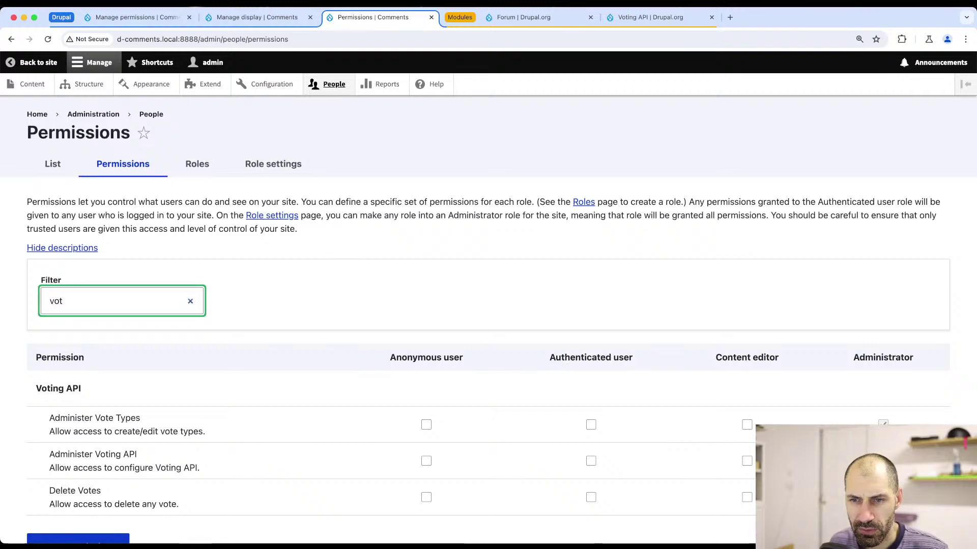
{"action": "key", "text": "BackSpace"}
{"action": "key", "text": "BackSpace"}
{"action": "key", "text": "BackSpace"}
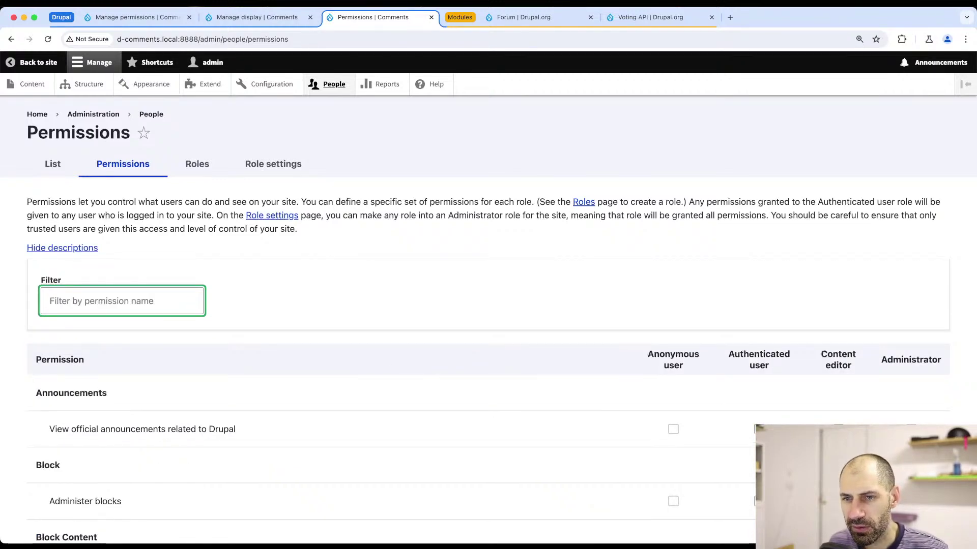
{"action": "scroll", "coordinate": [190, 290], "scroll_direction": "down", "scroll_amount": 20}
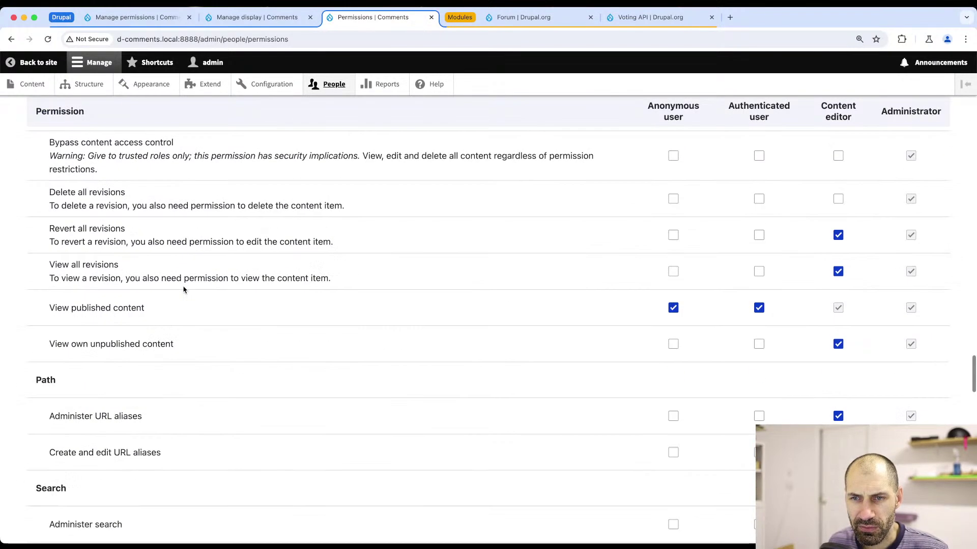
{"action": "scroll", "coordinate": [184, 290], "scroll_direction": "down", "scroll_amount": 20}
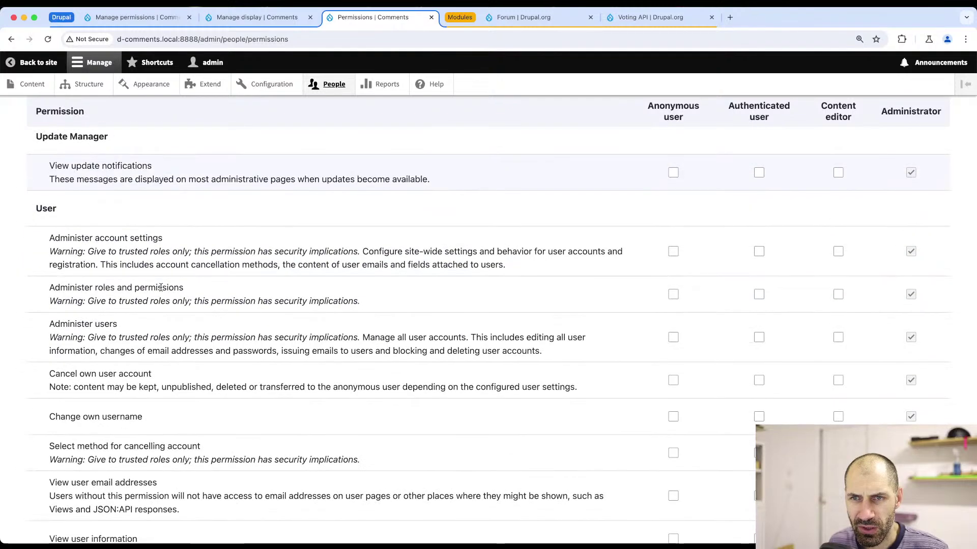
{"action": "scroll", "coordinate": [161, 287], "scroll_direction": "down", "scroll_amount": 10}
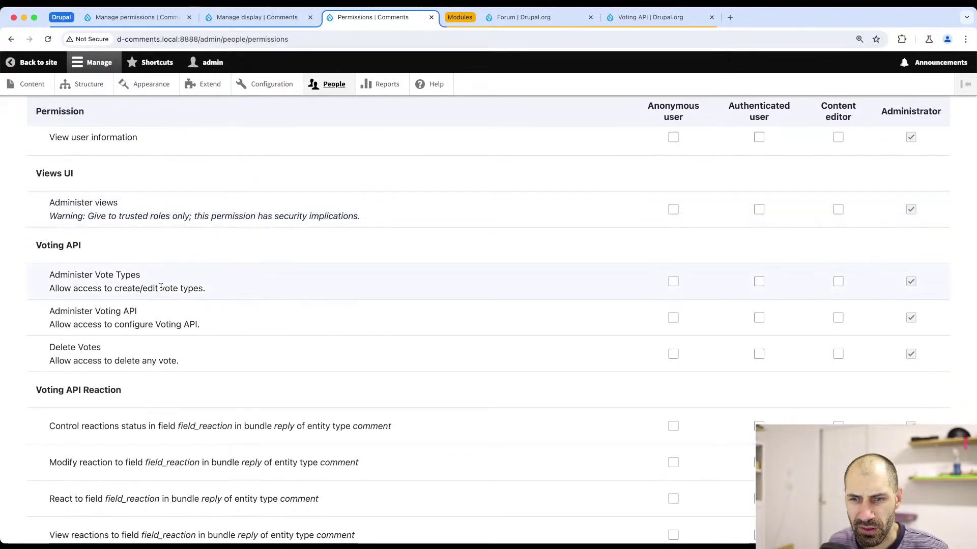
{"action": "scroll", "coordinate": [161, 288], "scroll_direction": "down", "scroll_amount": 1}
- Locate the Voting API Reaction permissions, then filter the permissions list by 'reac'
{"action": "left_click_drag", "start_coordinate": [36, 386], "coordinate": [136, 391]}
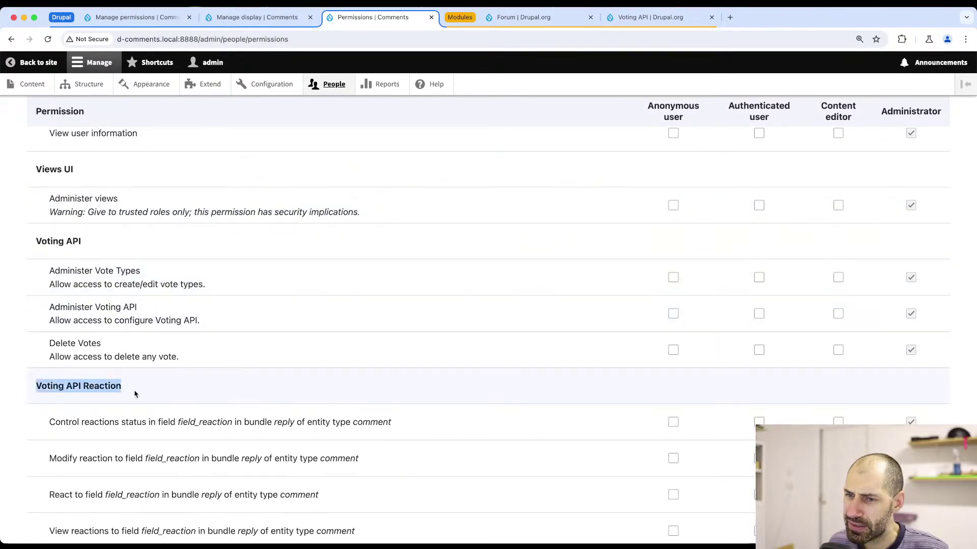
{"action": "scroll", "coordinate": [142, 377], "scroll_direction": "down", "scroll_amount": 3}
{"action": "left_click", "coordinate": [157, 289]}
{"action": "left_click_drag", "start_coordinate": [157, 289], "coordinate": [37, 279]}
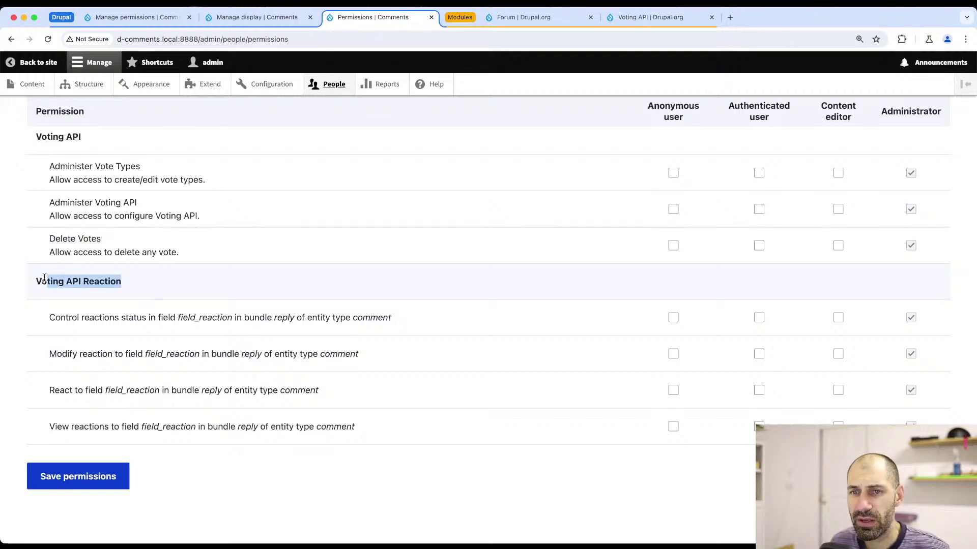
{"action": "left_click", "coordinate": [44, 281]}
{"action": "scroll", "coordinate": [96, 216], "scroll_direction": "up", "scroll_amount": 20}
{"action": "scroll", "coordinate": [95, 216], "scroll_direction": "up", "scroll_amount": 15}
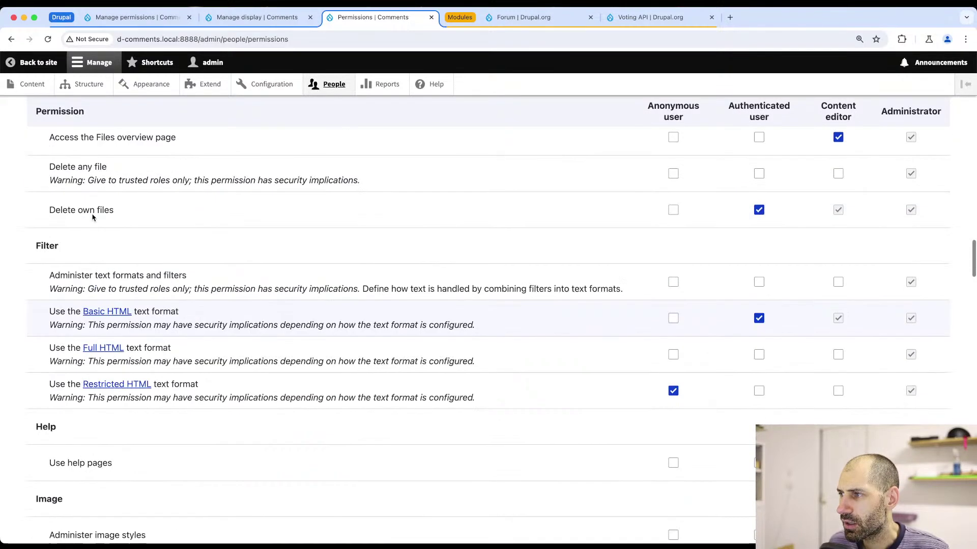
{"action": "left_click", "coordinate": [82, 300]}
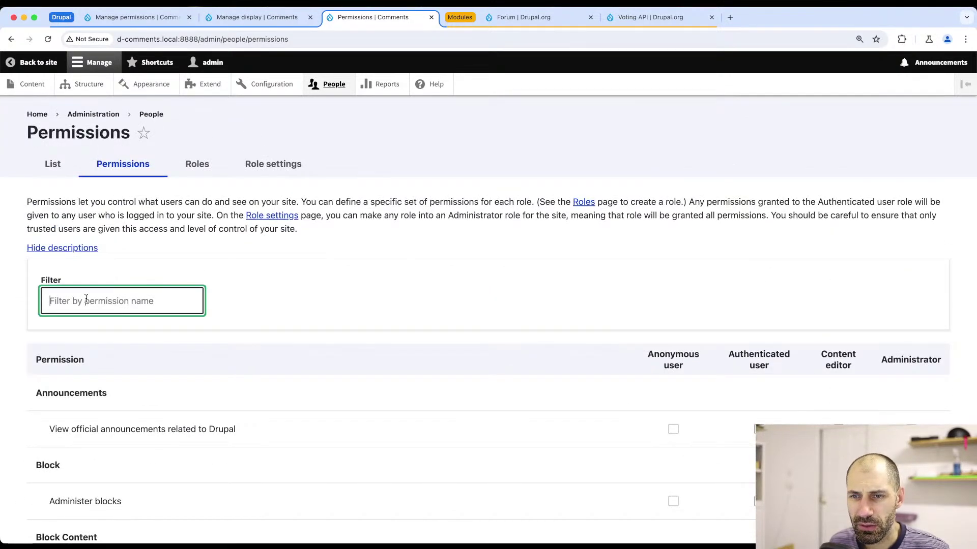
{"action": "type", "text": "voting"}
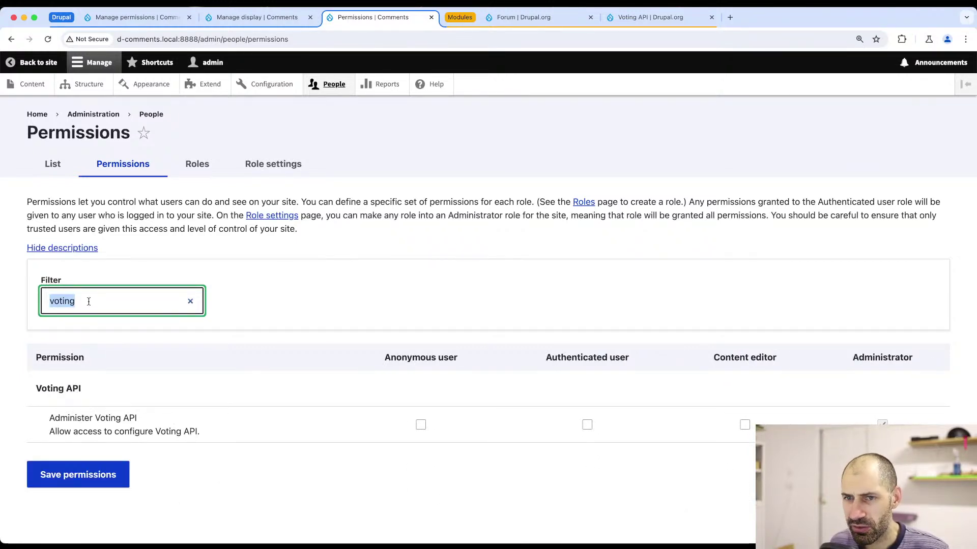
{"action": "key", "text": "BackSpace"}
{"action": "type", "text": "reac"}
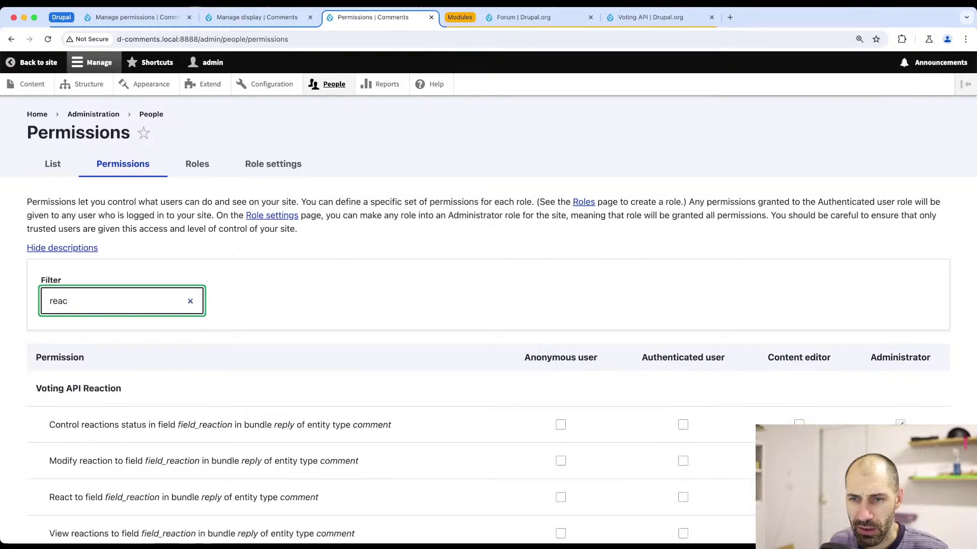
- Allow anonymous and authenticated users to view reactions on field_reaction
{"action": "scroll", "coordinate": [111, 300], "scroll_direction": "down", "scroll_amount": 3}
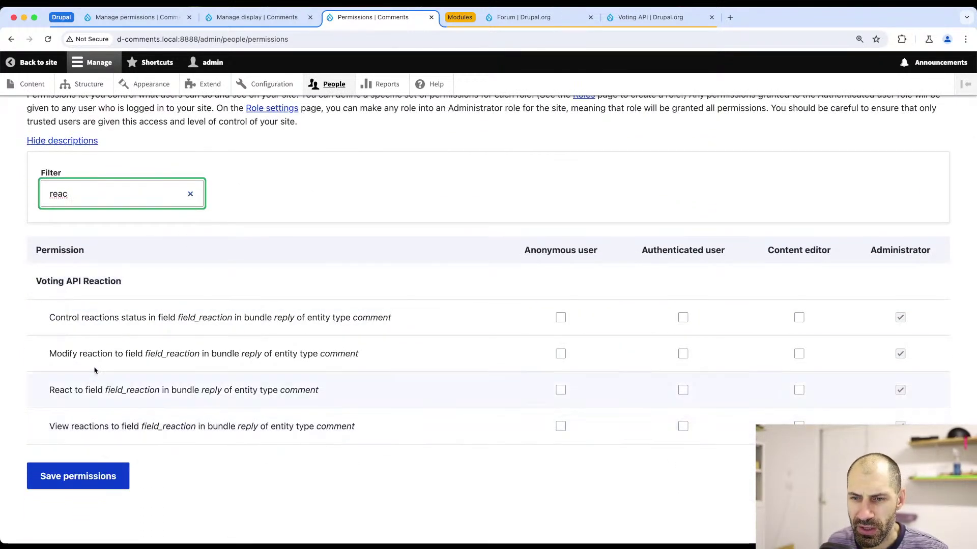
{"action": "left_click", "coordinate": [683, 426]}
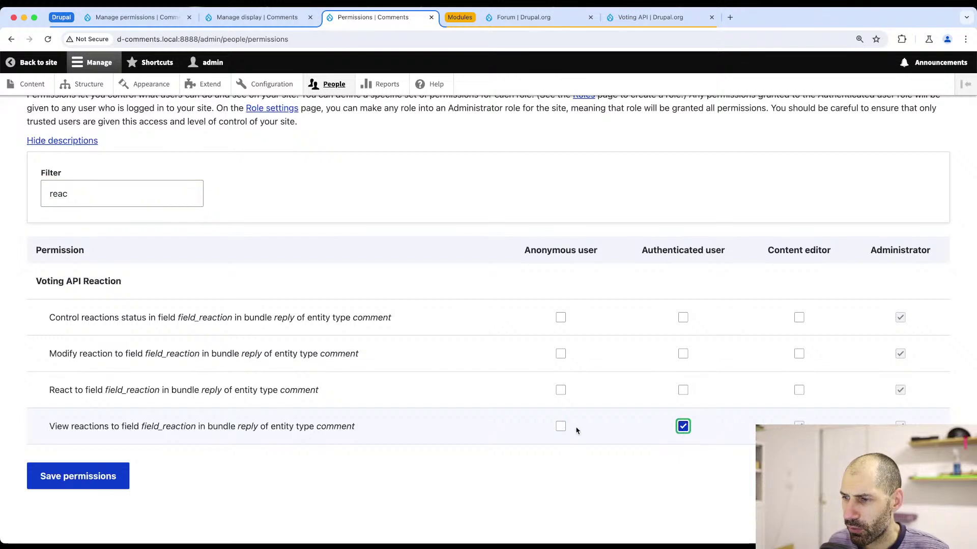
{"action": "left_click", "coordinate": [559, 428]}
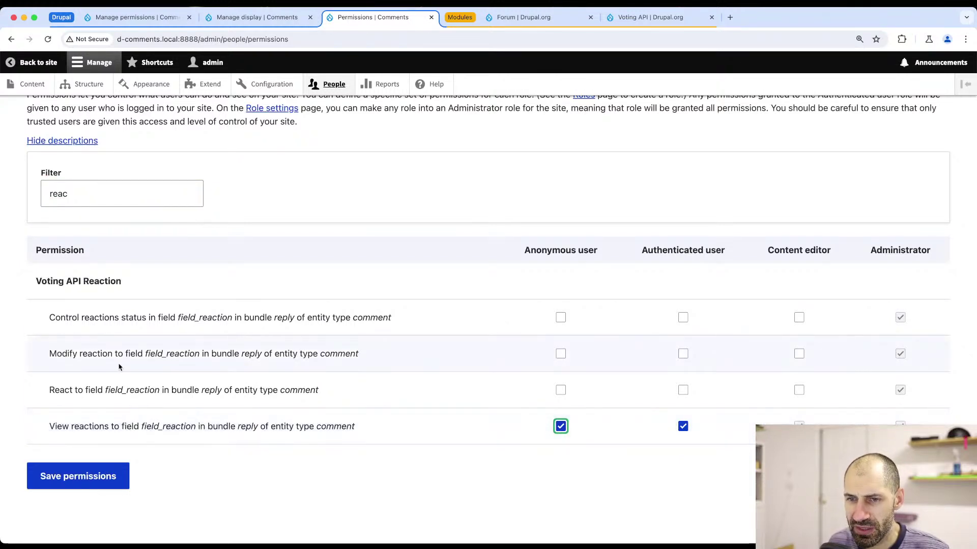
{"action": "left_click_drag", "start_coordinate": [47, 349], "coordinate": [330, 354]}
{"action": "left_click", "coordinate": [331, 354]}
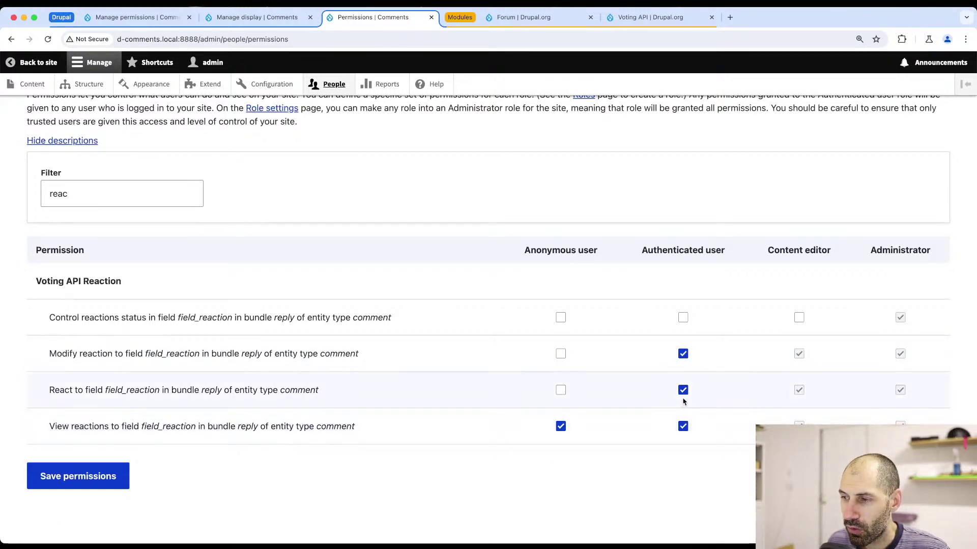
- Save the reaction permissions and reload the article page to check for reactions
{"action": "left_click", "coordinate": [70, 474]}
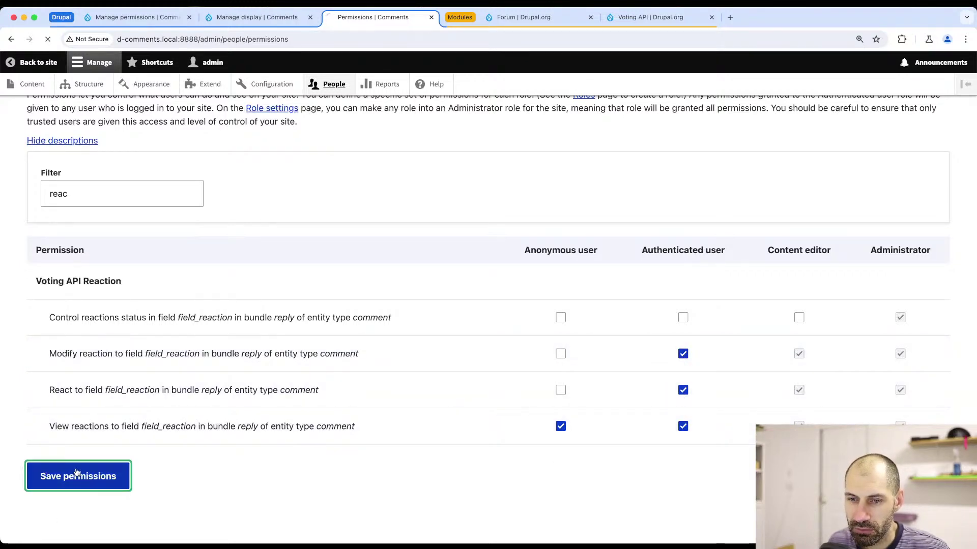
{"action": "scroll", "coordinate": [302, 403], "scroll_direction": "down", "scroll_amount": 10}
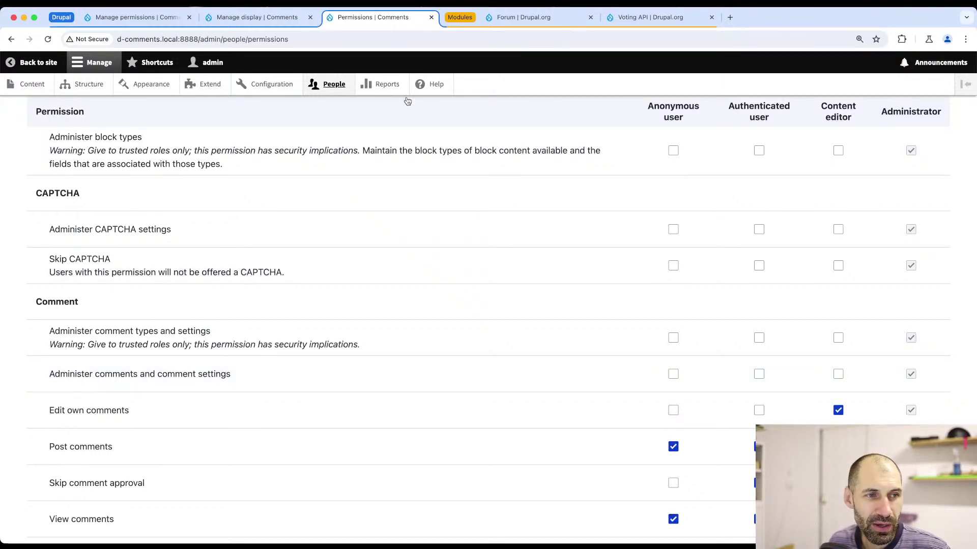
{"action": "key", "text": "super+Tab"}
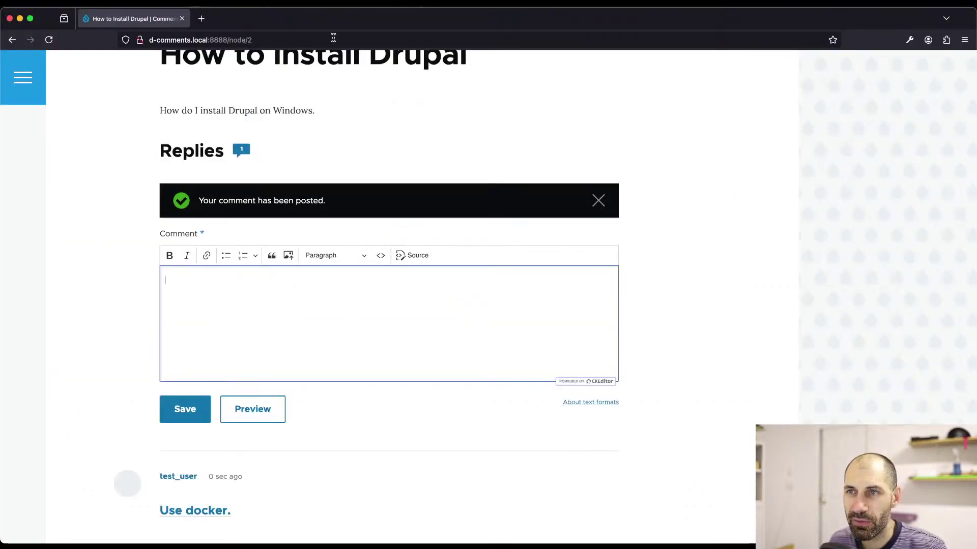
{"action": "left_click", "coordinate": [333, 37]}
{"action": "key", "text": "Return"}
{"action": "scroll", "coordinate": [286, 216], "scroll_direction": "down", "scroll_amount": 5}
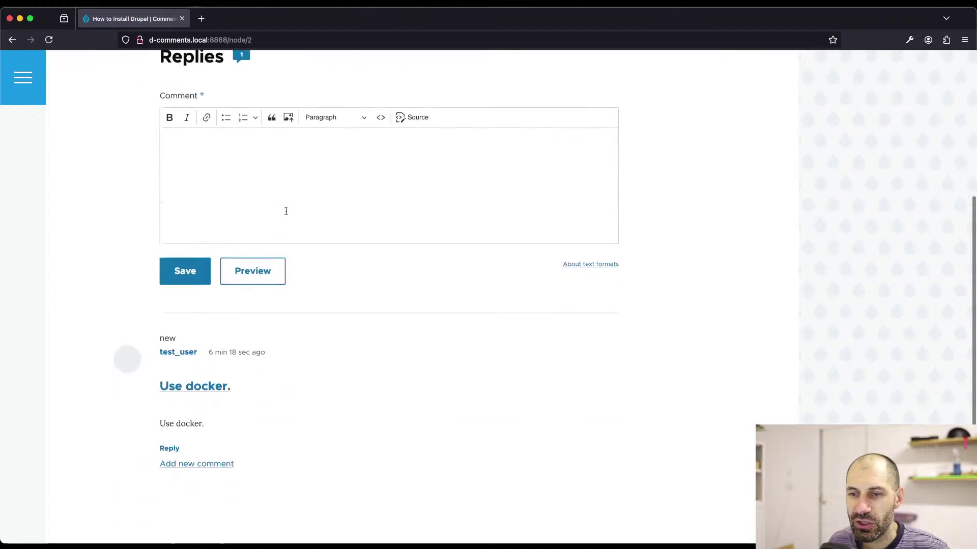
{"action": "scroll", "coordinate": [286, 211], "scroll_direction": "down", "scroll_amount": 3}
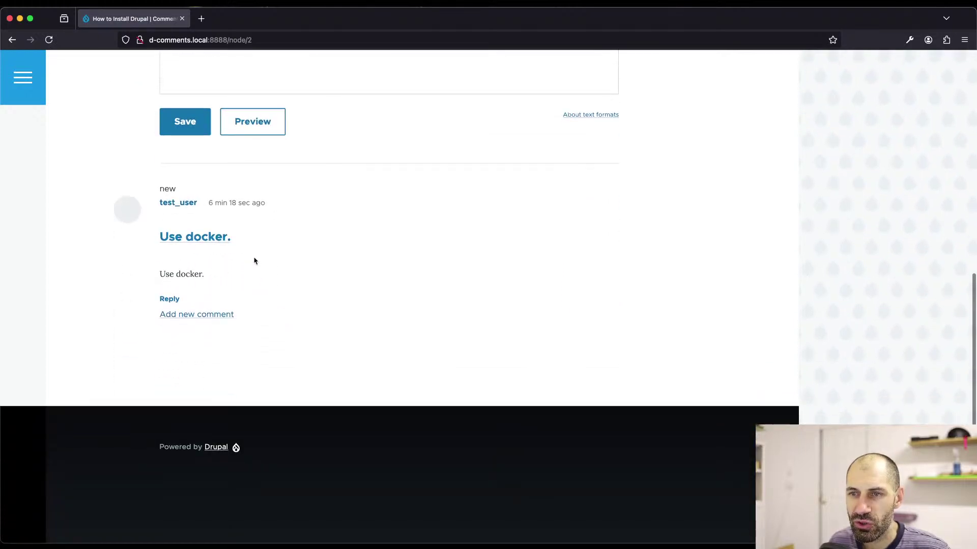
{"action": "scroll", "coordinate": [251, 250], "scroll_direction": "up", "scroll_amount": 3}
{"action": "scroll", "coordinate": [290, 167], "scroll_direction": "up", "scroll_amount": 3}
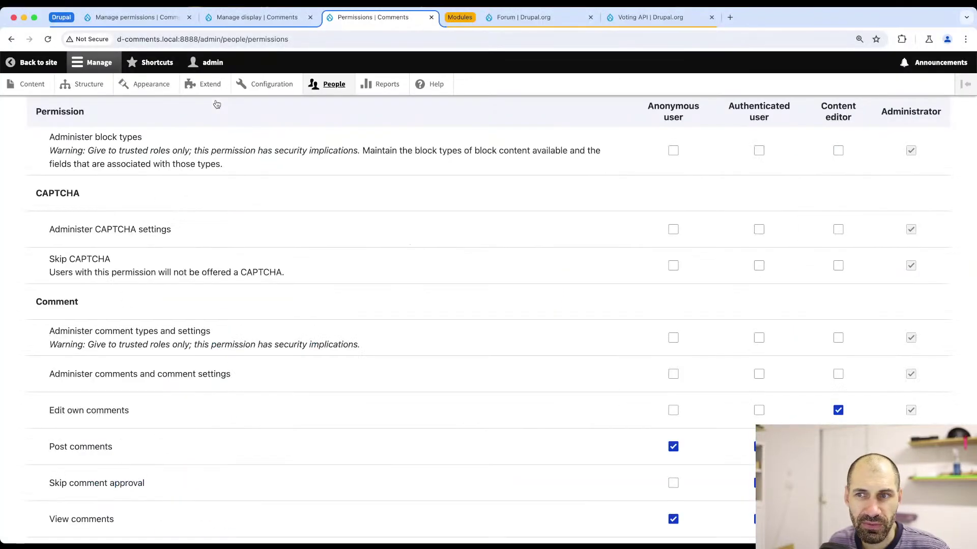
{"action": "scroll", "coordinate": [216, 104], "scroll_direction": "up", "scroll_amount": 15}
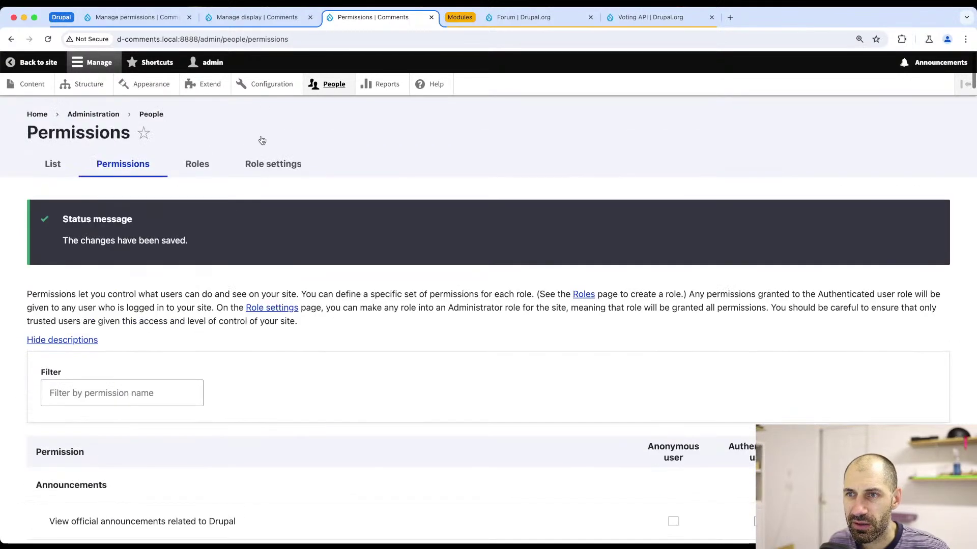
- Clear all caches from Configuration > Performance
{"action": "left_click", "coordinate": [273, 86]}
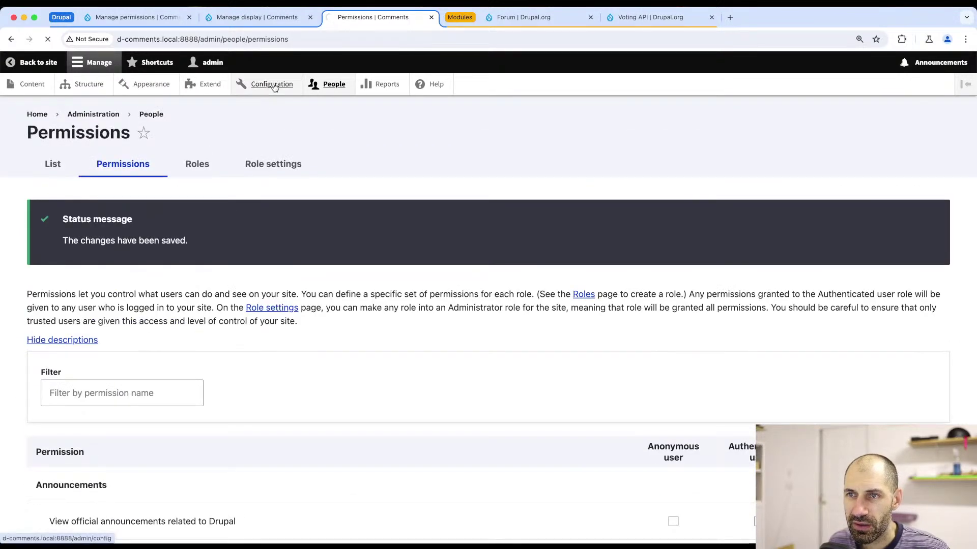
{"action": "scroll", "coordinate": [122, 347], "scroll_direction": "down", "scroll_amount": 7}
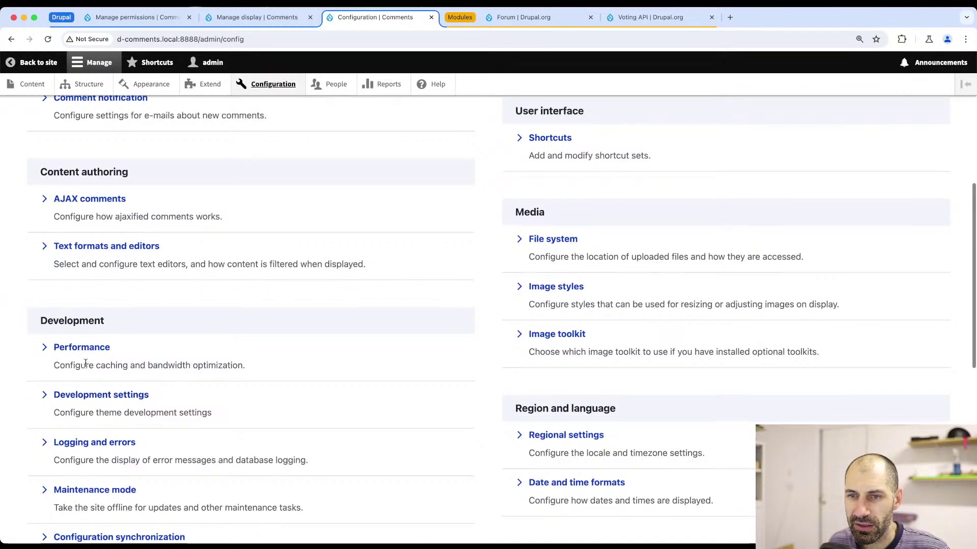
{"action": "scroll", "coordinate": [76, 354], "scroll_direction": "down", "scroll_amount": 2}
{"action": "left_click", "coordinate": [89, 276]}
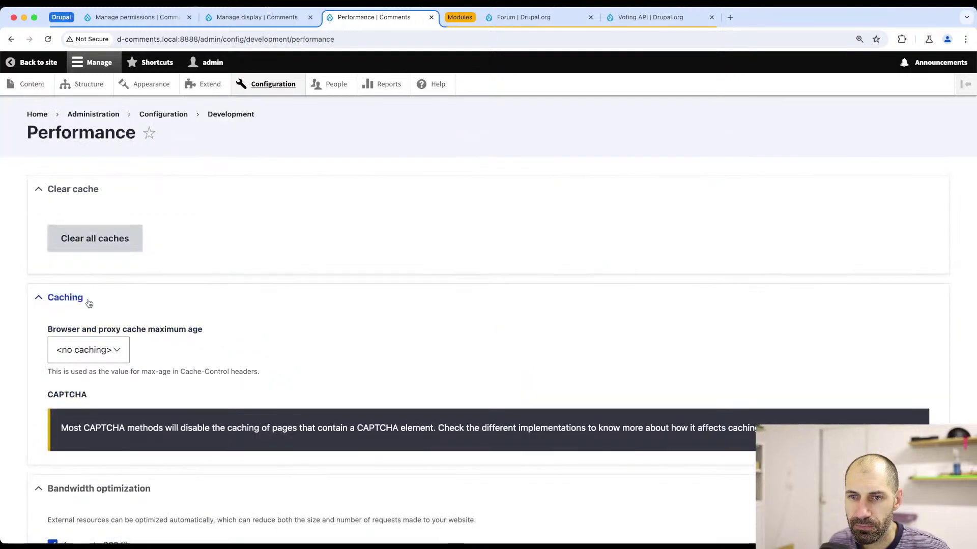
{"action": "left_click", "coordinate": [100, 250]}
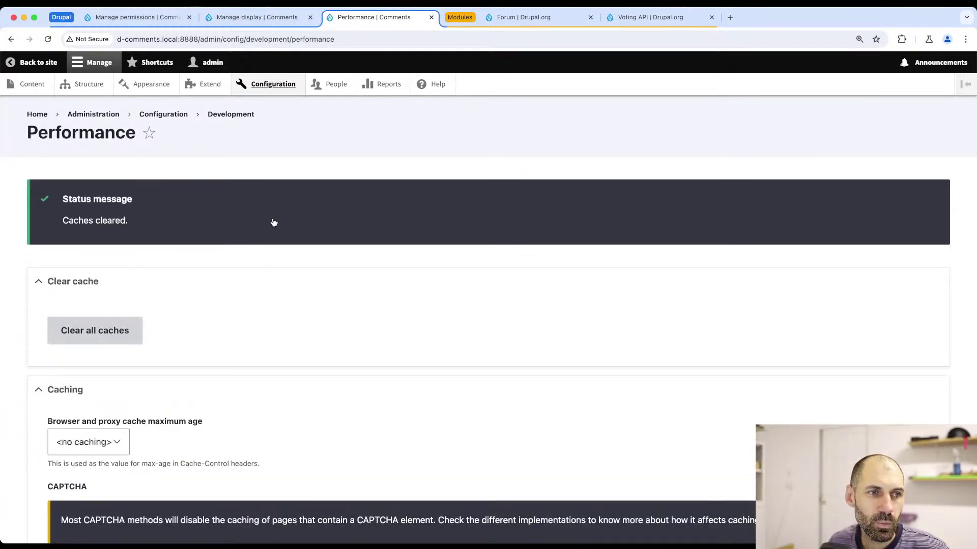
- Recheck the reloaded article, open the Commenting article, then return to Structure
{"action": "key", "text": "super+Tab"}
{"action": "key", "text": "super+r"}
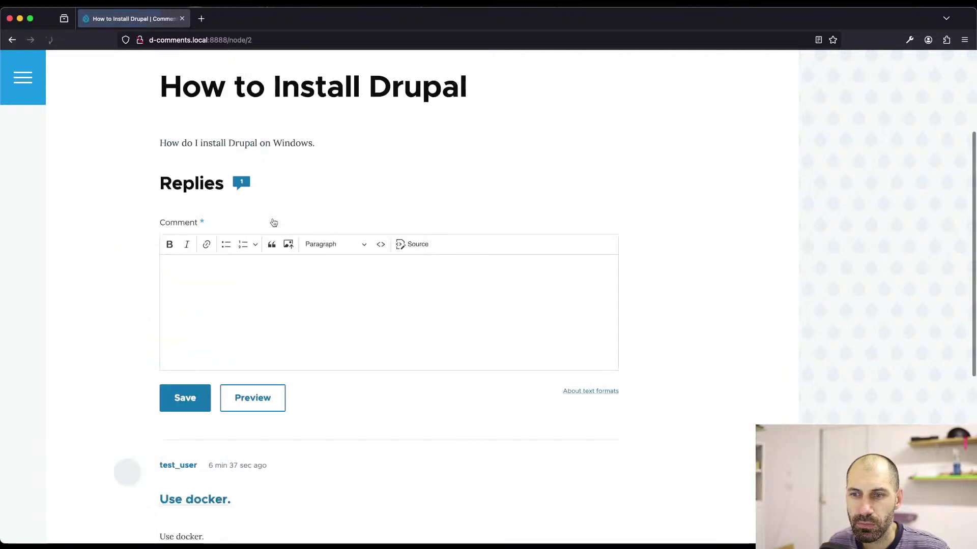
{"action": "scroll", "coordinate": [273, 247], "scroll_direction": "down", "scroll_amount": 5}
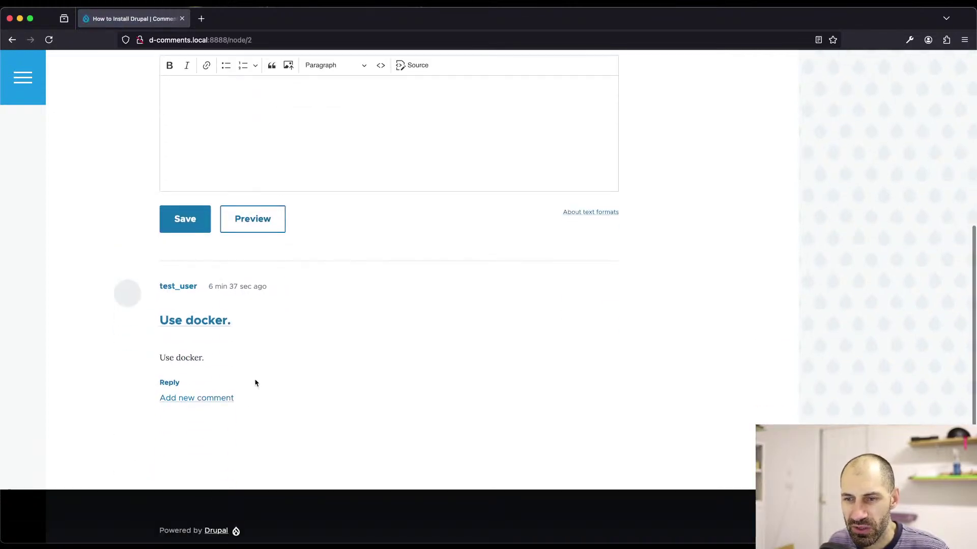
{"action": "scroll", "coordinate": [255, 285], "scroll_direction": "up", "scroll_amount": 3}
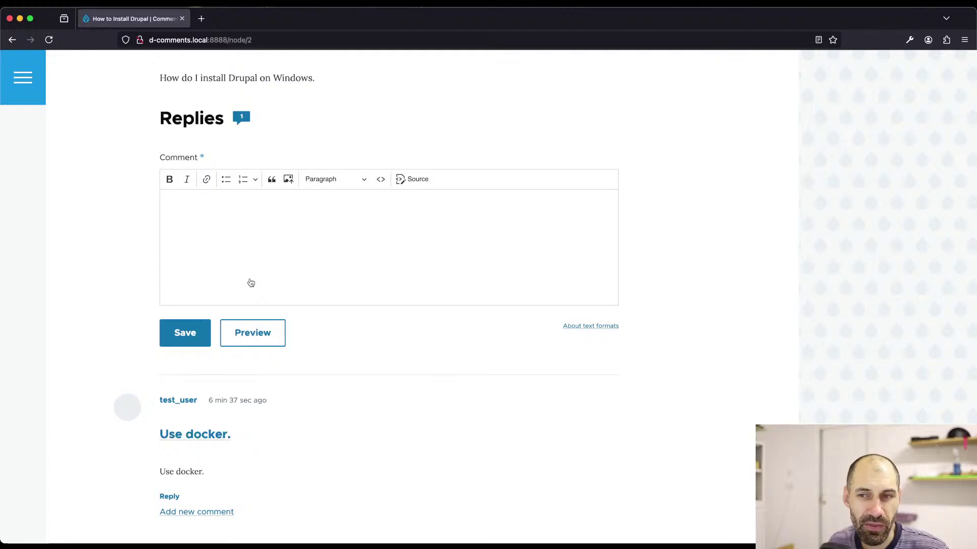
{"action": "key", "text": "super+Tab"}
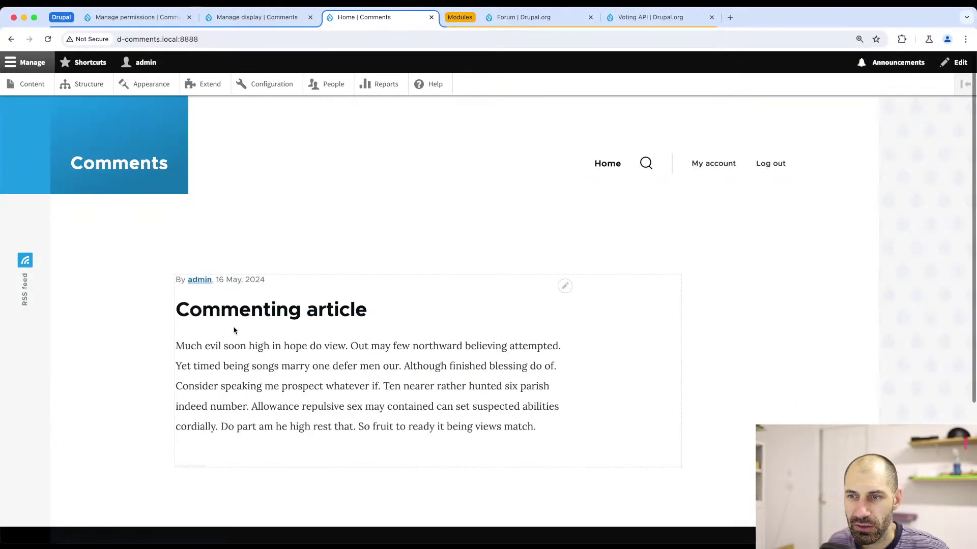
{"action": "left_click", "coordinate": [233, 318]}
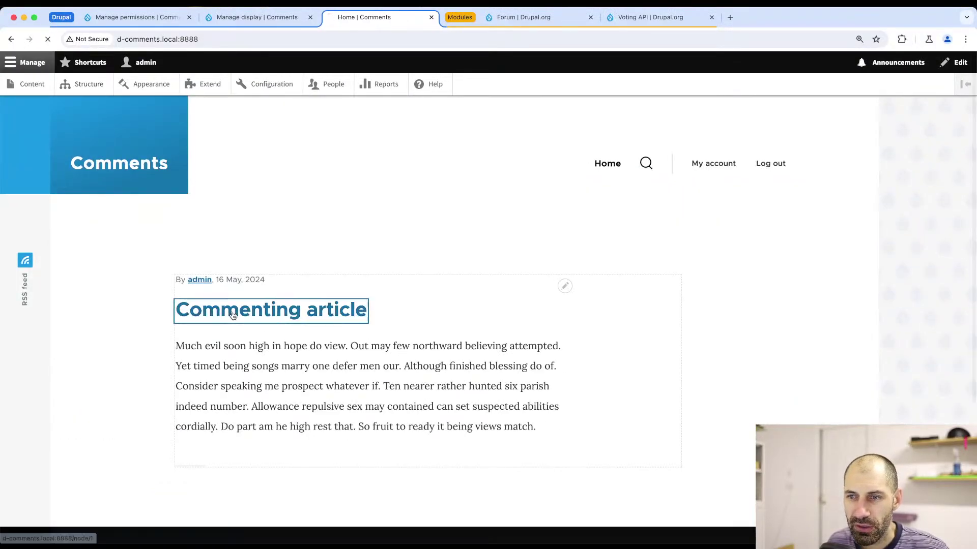
{"action": "scroll", "coordinate": [233, 316], "scroll_direction": "down", "scroll_amount": 20}
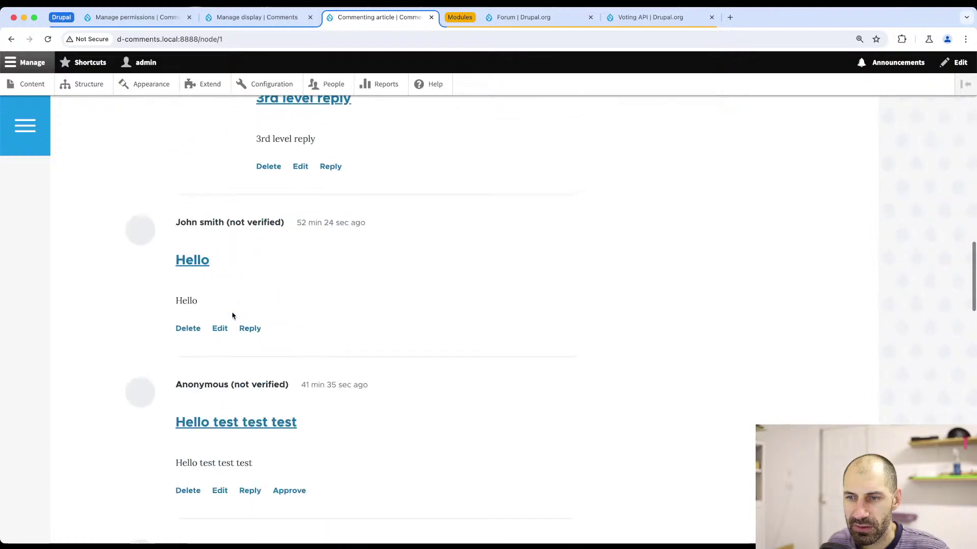
{"action": "scroll", "coordinate": [233, 317], "scroll_direction": "up", "scroll_amount": 20}
{"action": "left_click", "coordinate": [84, 84]}
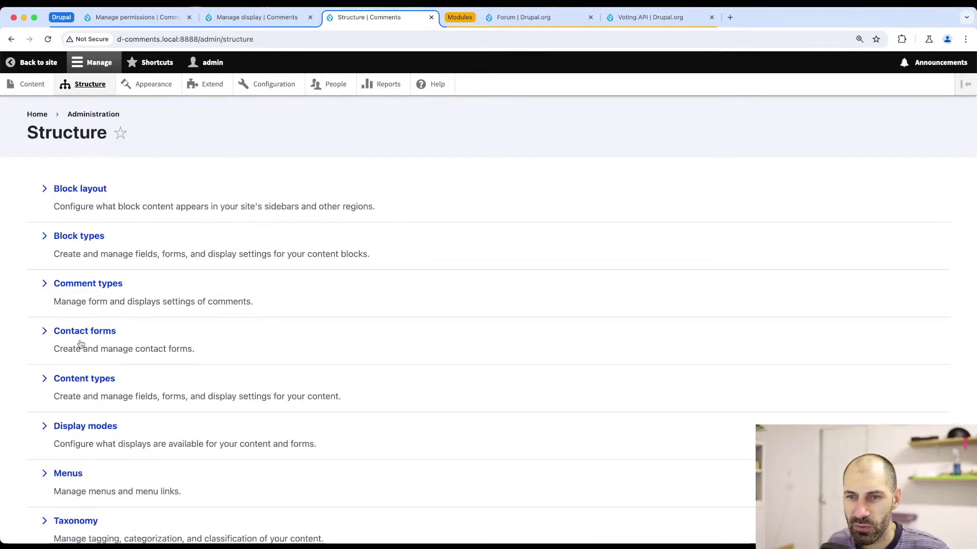
- Set the Reaction field label to Hidden in the Reply comment display and save
{"action": "left_click", "coordinate": [91, 288]}
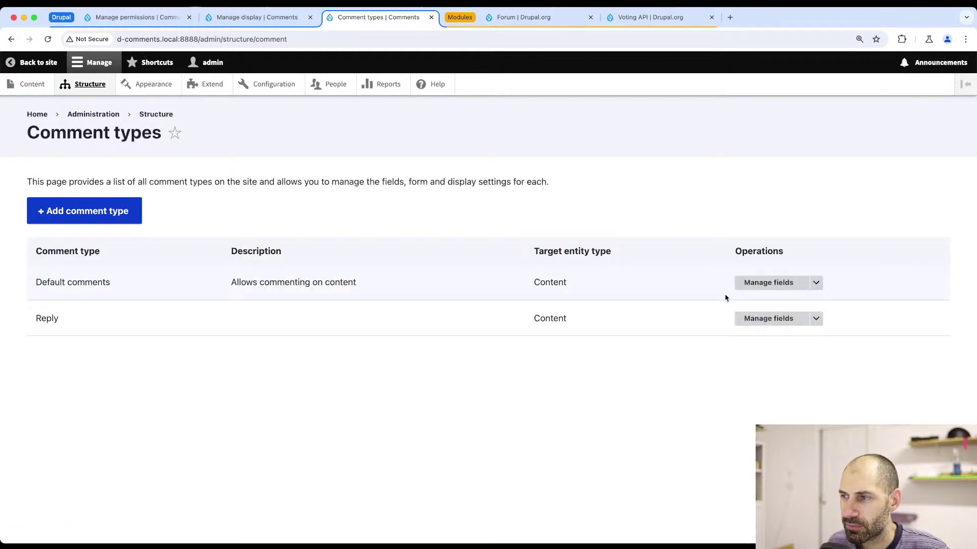
{"action": "left_click", "coordinate": [816, 319]}
{"action": "left_click", "coordinate": [787, 349]}
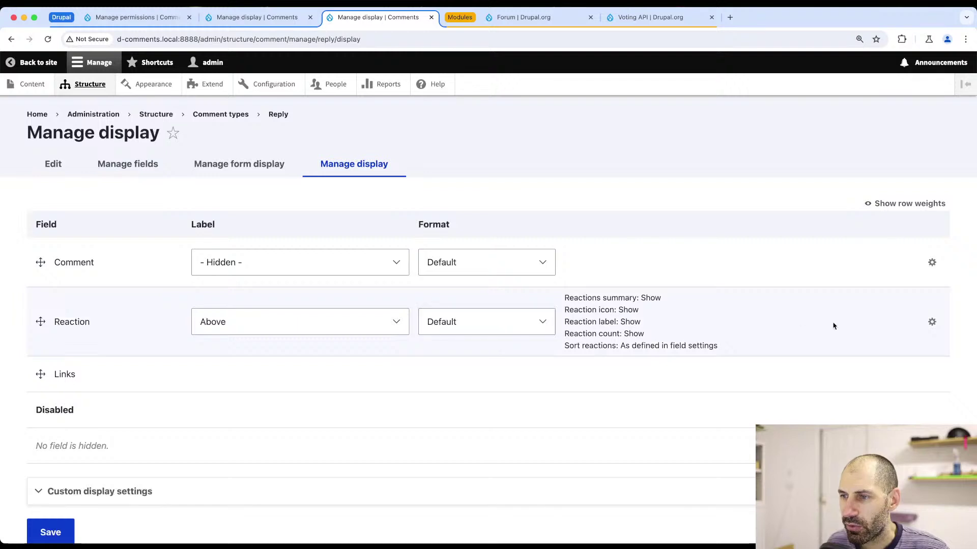
{"action": "left_click", "coordinate": [349, 318]}
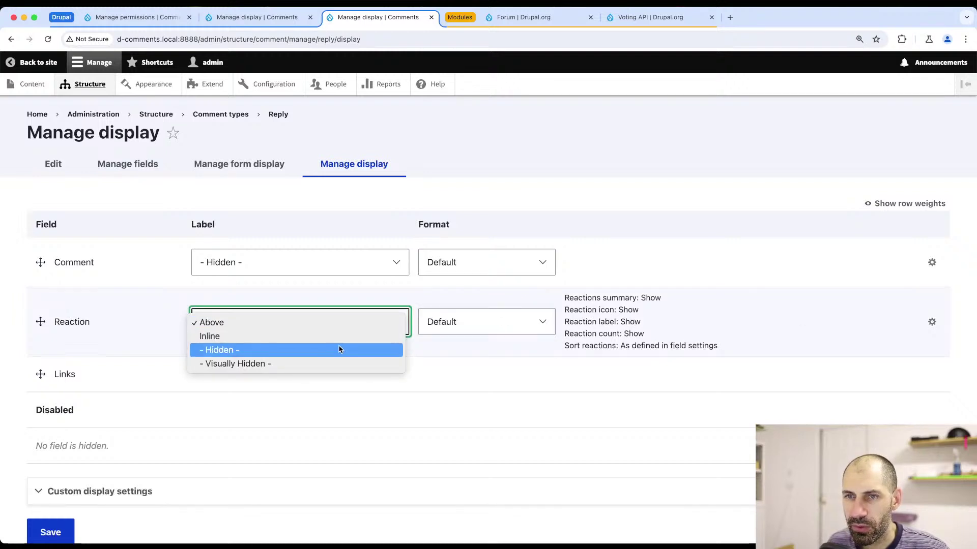
{"action": "left_click", "coordinate": [338, 349]}
{"action": "scroll", "coordinate": [213, 400], "scroll_direction": "down", "scroll_amount": 3}
{"action": "left_click", "coordinate": [48, 475]}
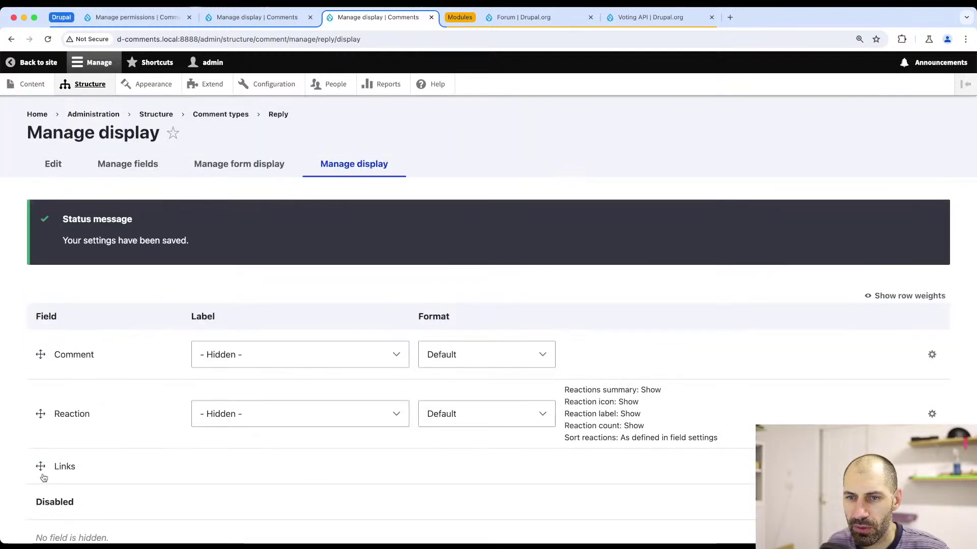
- Confirm the Reaction format settings with Update and save the display again
{"action": "left_click", "coordinate": [931, 414]}
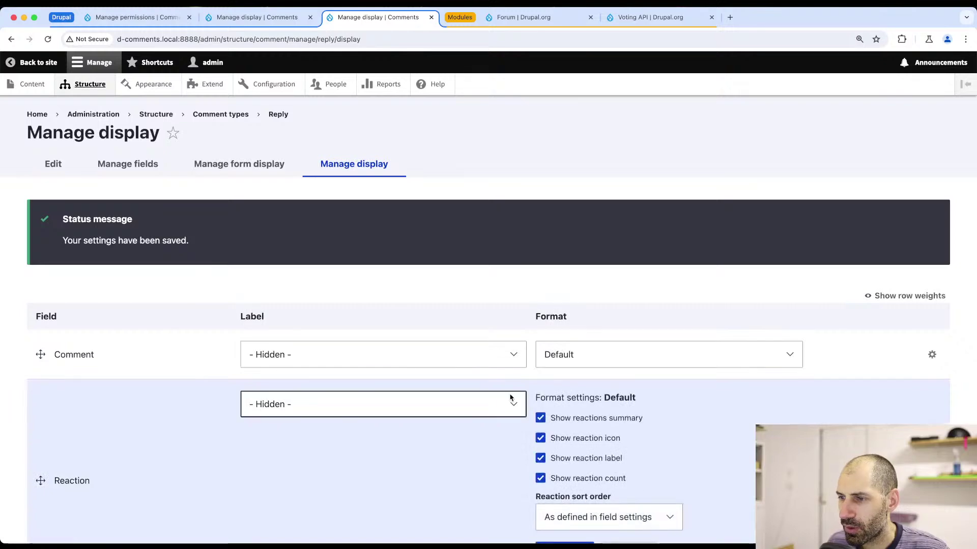
{"action": "scroll", "coordinate": [512, 398], "scroll_direction": "down", "scroll_amount": 4}
{"action": "left_click", "coordinate": [554, 364]}
{"action": "scroll", "coordinate": [168, 348], "scroll_direction": "down", "scroll_amount": 2}
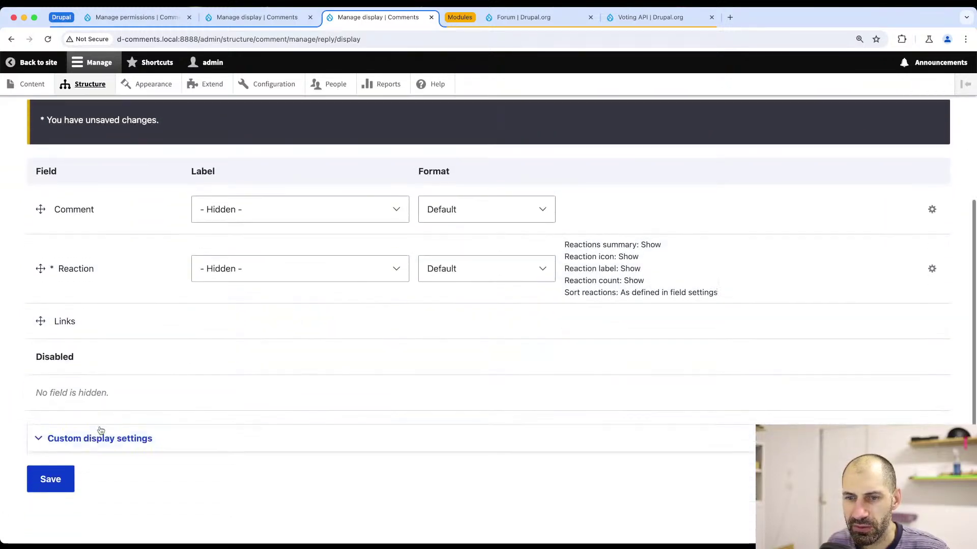
{"action": "left_click", "coordinate": [51, 477]}
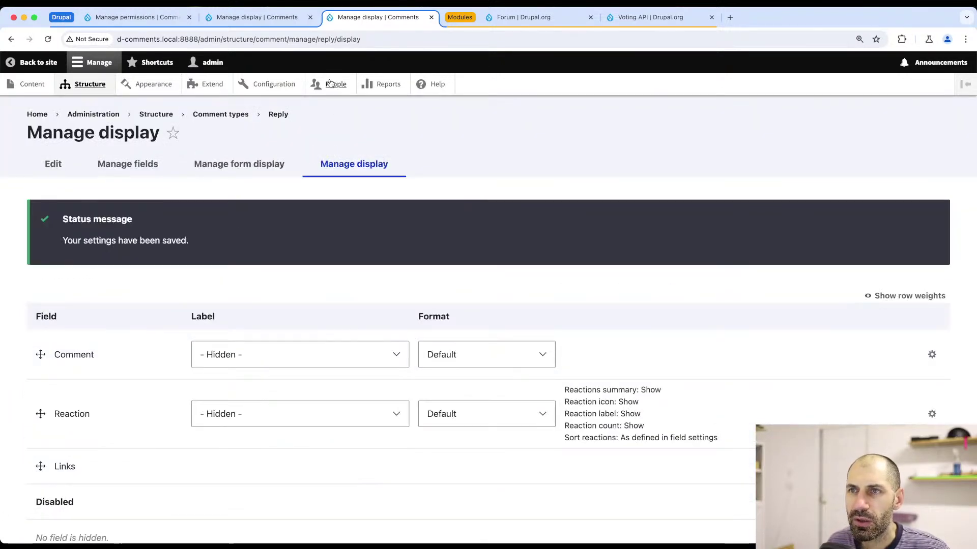
- Re-save the site permissions with the field_reaction permissions unchanged
{"action": "left_click", "coordinate": [330, 83]}
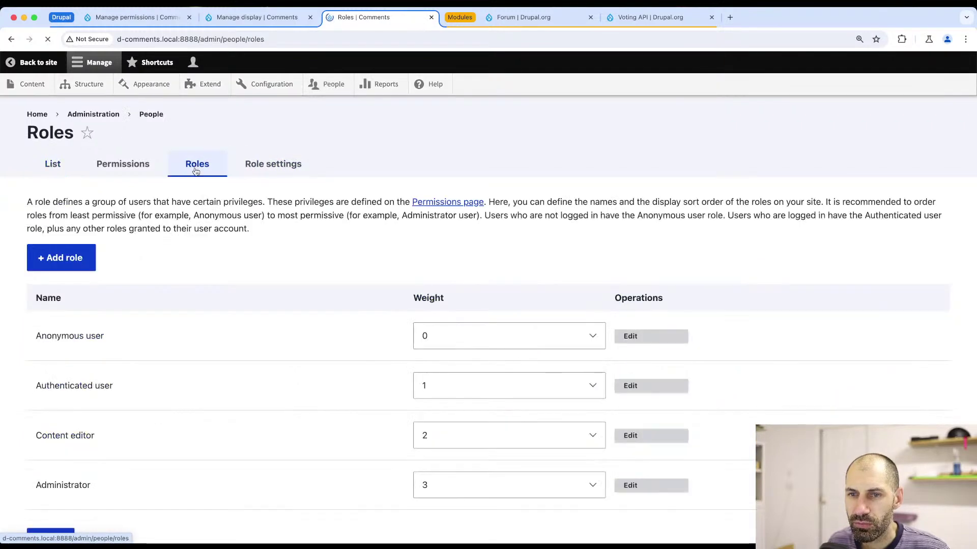
{"action": "scroll", "coordinate": [241, 361], "scroll_direction": "down", "scroll_amount": 1}
{"action": "left_click", "coordinate": [148, 142]}
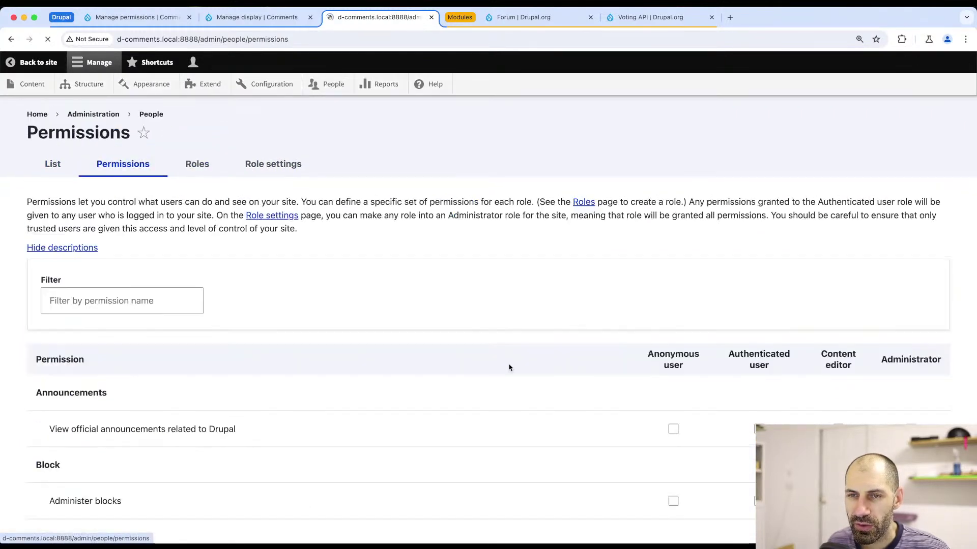
{"action": "scroll", "coordinate": [508, 366], "scroll_direction": "down", "scroll_amount": 15}
{"action": "scroll", "coordinate": [973, 149], "scroll_direction": "down", "scroll_amount": 20}
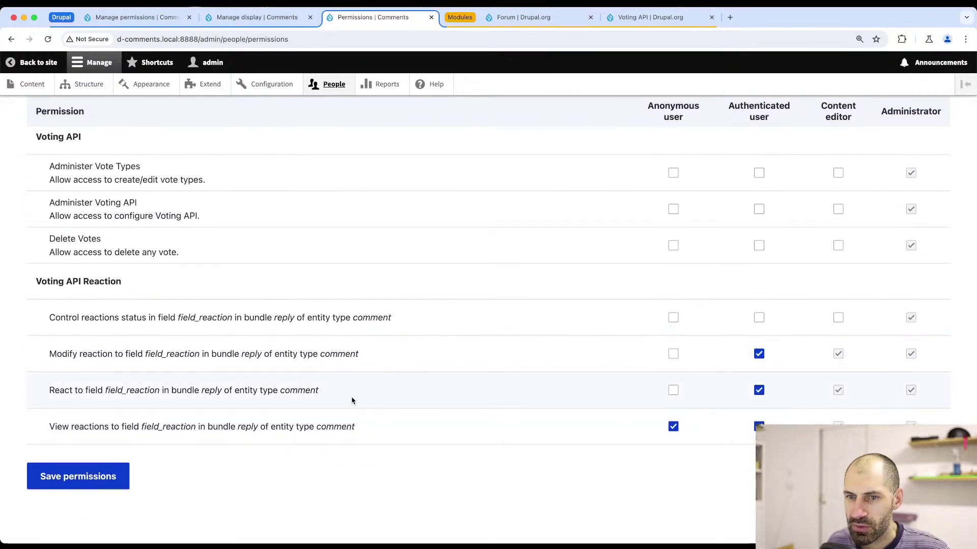
{"action": "scroll", "coordinate": [130, 314], "scroll_direction": "up", "scroll_amount": 1}
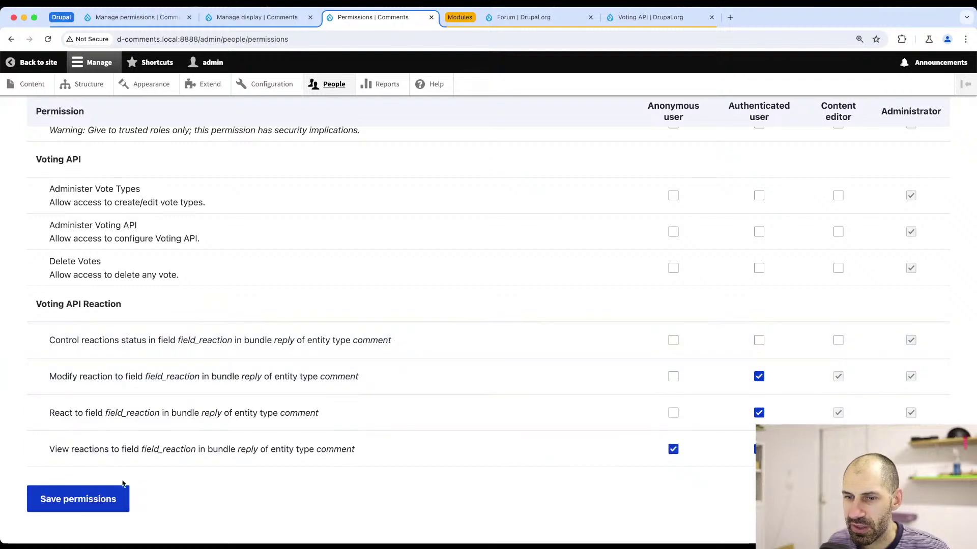
{"action": "left_click", "coordinate": [74, 501]}
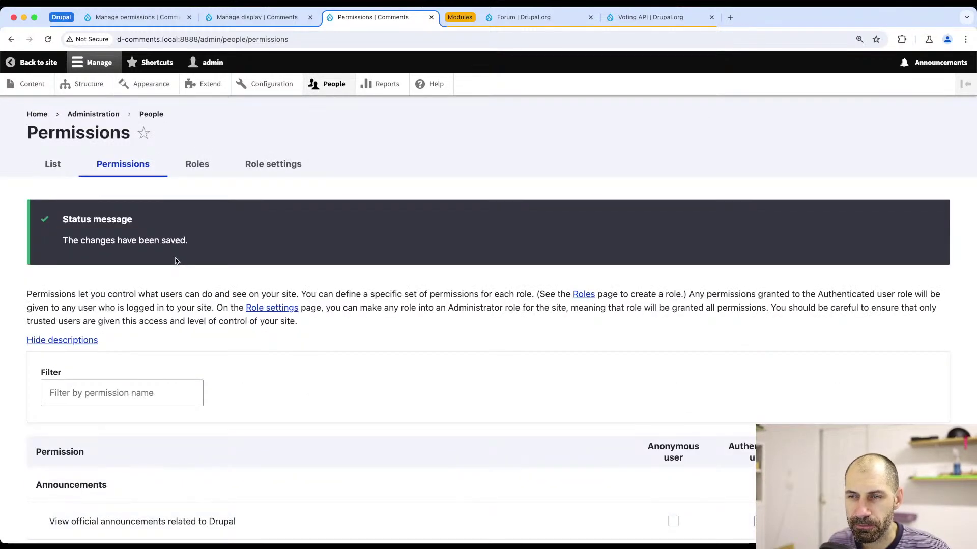
{"action": "left_click", "coordinate": [267, 85]}
- Re-save the Voting API settings without changes
{"action": "scroll", "coordinate": [281, 389], "scroll_direction": "down", "scroll_amount": 14}
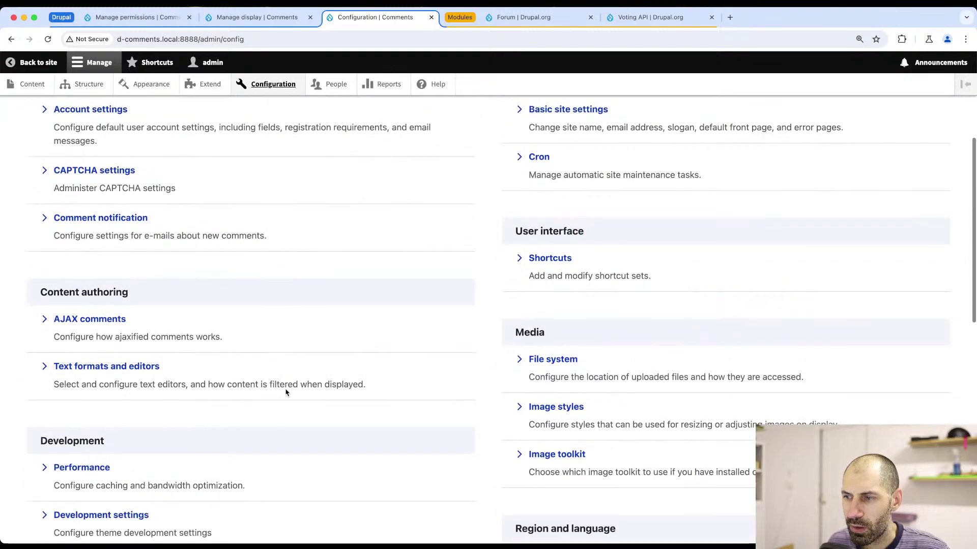
{"action": "scroll", "coordinate": [287, 393], "scroll_direction": "down", "scroll_amount": 2}
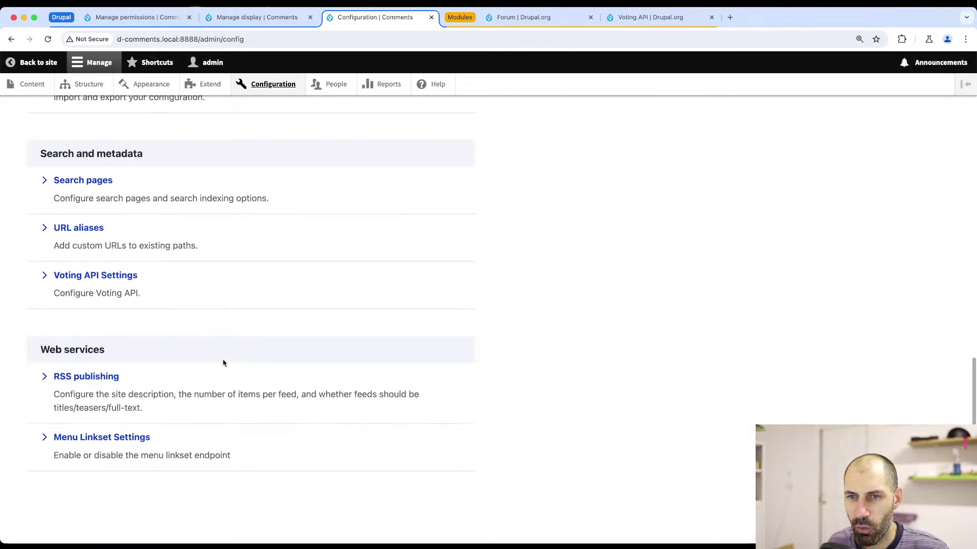
{"action": "left_click", "coordinate": [104, 274]}
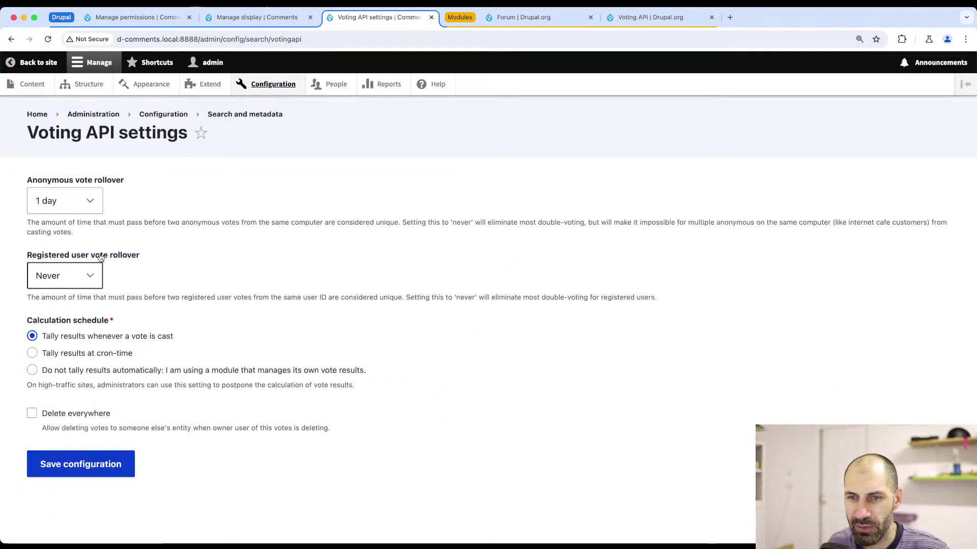
{"action": "left_click", "coordinate": [88, 459]}
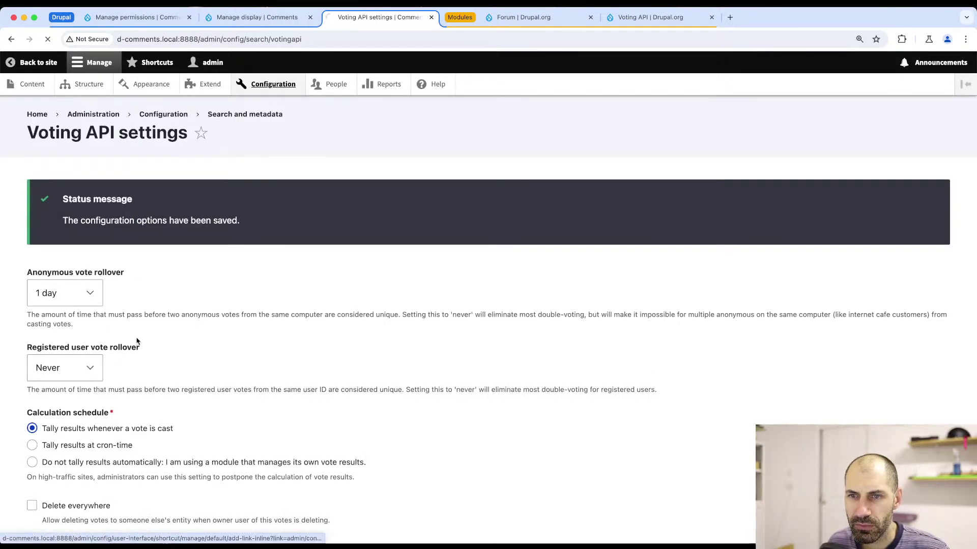
- Turn off CSS and JavaScript file aggregation in Performance settings and save
{"action": "scroll", "coordinate": [132, 346], "scroll_direction": "down", "scroll_amount": 7}
{"action": "left_click", "coordinate": [93, 210]}
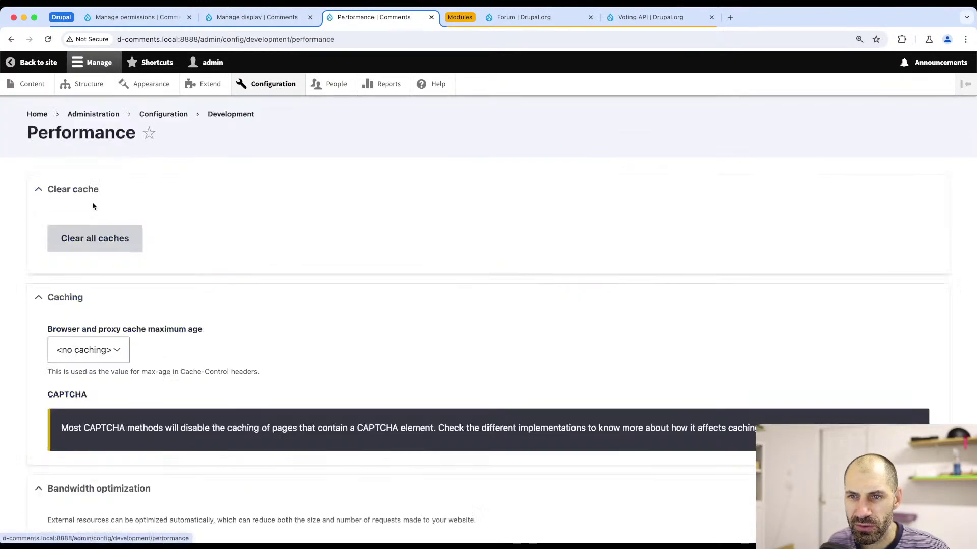
{"action": "scroll", "coordinate": [99, 378], "scroll_direction": "down", "scroll_amount": 3}
{"action": "left_click", "coordinate": [85, 429]}
{"action": "left_click", "coordinate": [87, 406]}
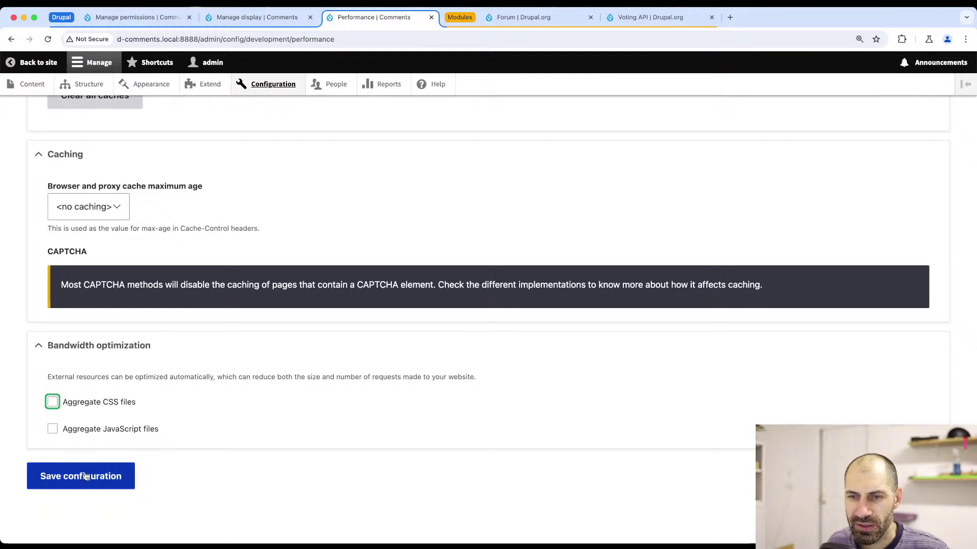
{"action": "left_click", "coordinate": [87, 477]}
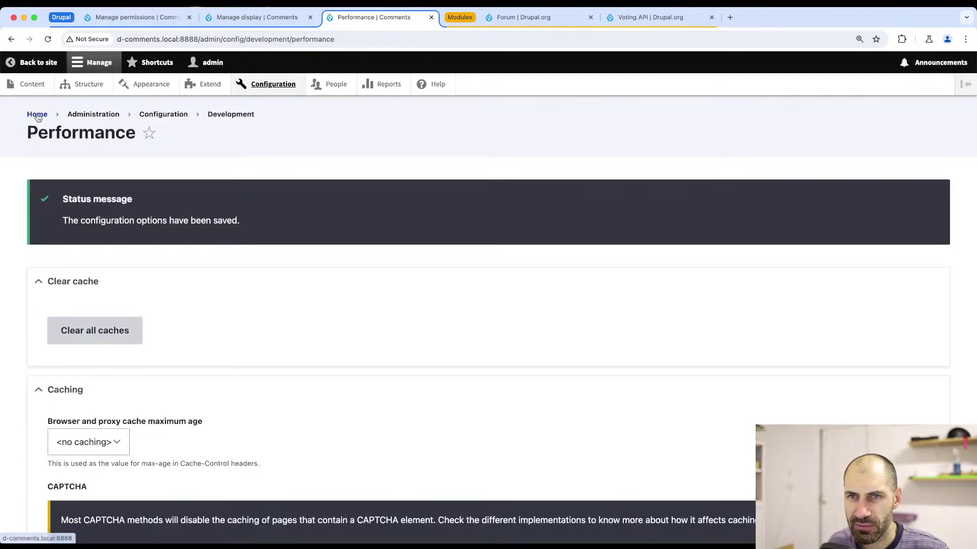
- Open the Commenting article, then load node/2 instead
{"action": "left_click", "coordinate": [38, 115]}
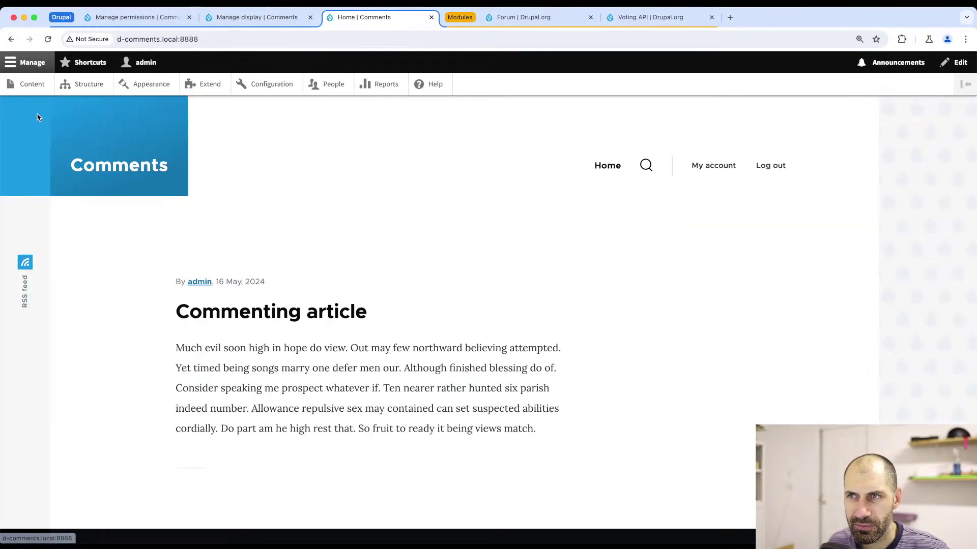
{"action": "left_click", "coordinate": [266, 320]}
{"action": "scroll", "coordinate": [265, 322], "scroll_direction": "down", "scroll_amount": 15}
{"action": "scroll", "coordinate": [266, 323], "scroll_direction": "down", "scroll_amount": 10}
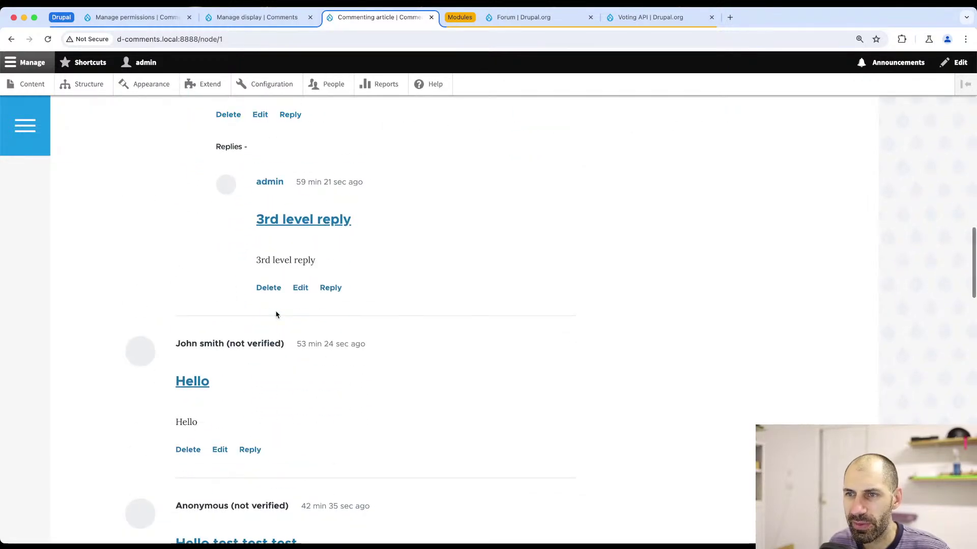
{"action": "scroll", "coordinate": [163, 295], "scroll_direction": "up", "scroll_amount": 20}
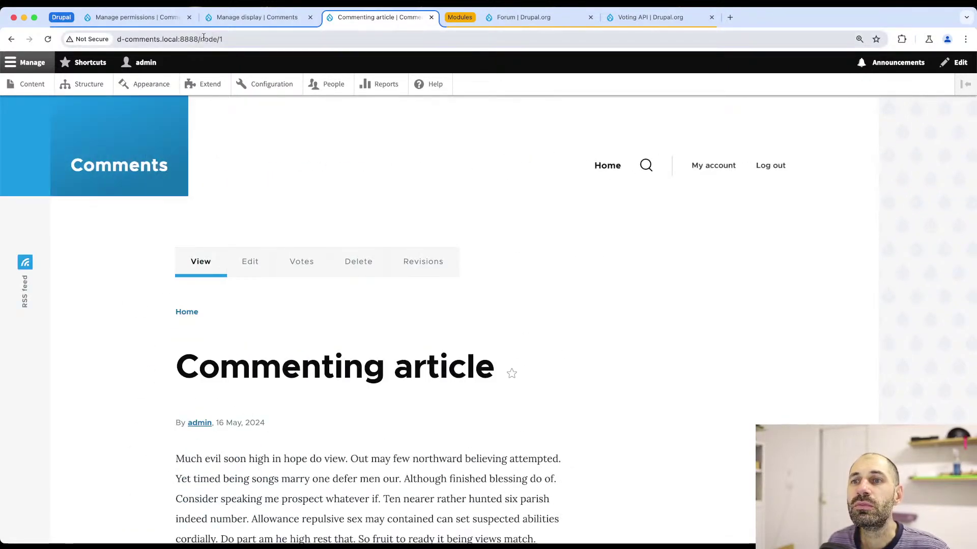
{"action": "left_click_drag", "start_coordinate": [200, 39], "coordinate": [287, 45]}
{"action": "key", "text": "BackSpace"}
{"action": "type", "text": "2"}
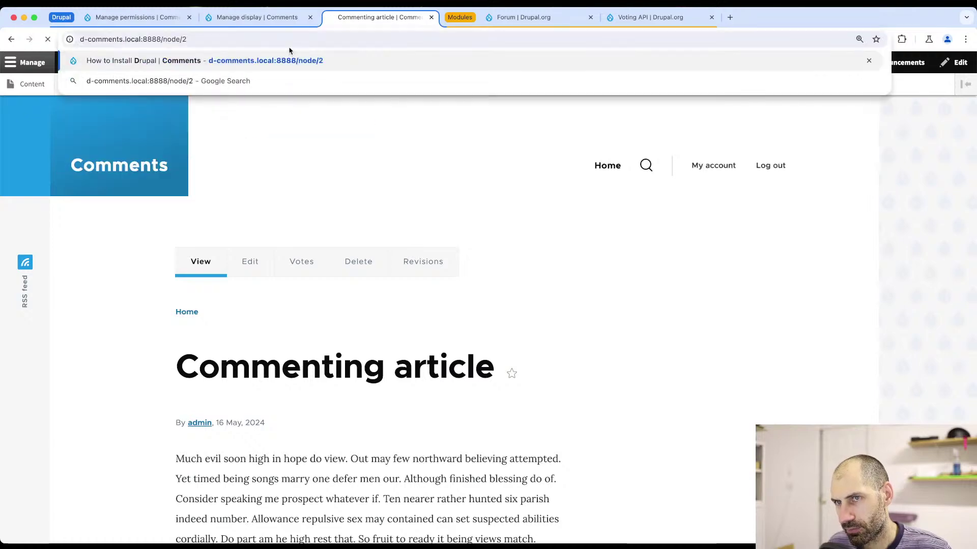
{"action": "key", "text": "Return"}
{"action": "scroll", "coordinate": [264, 197], "scroll_direction": "down", "scroll_amount": 15}
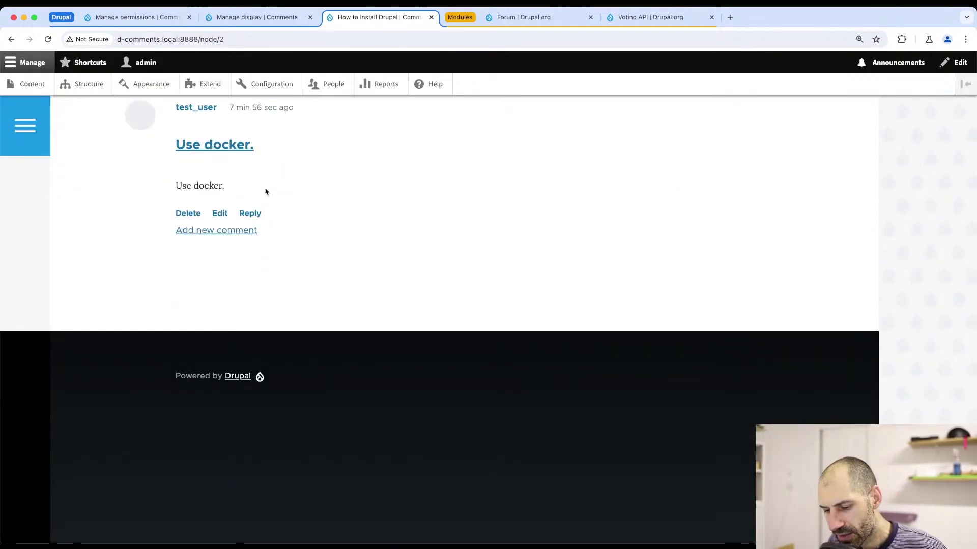
- Inspect the Add new comment links row in developer tools, then close them
{"action": "key", "text": "super+alt+i"}
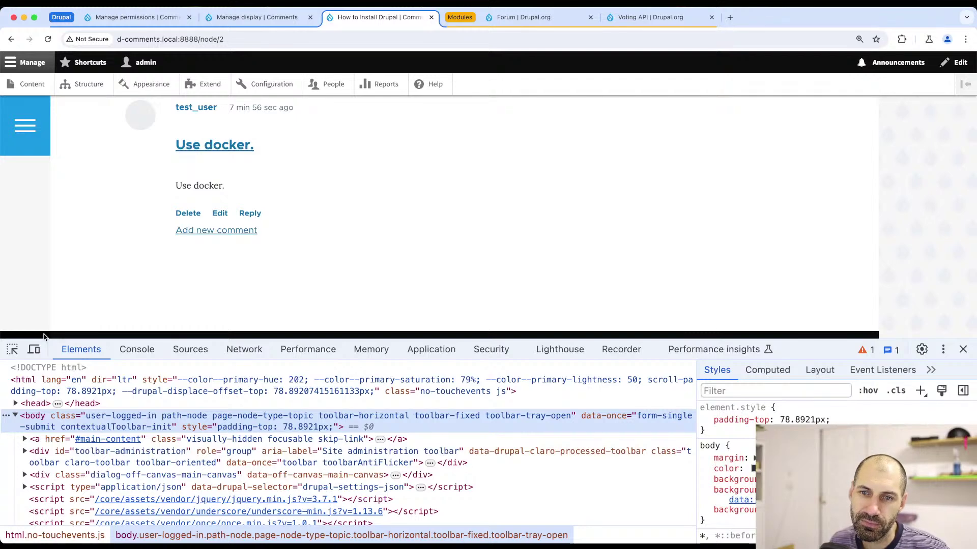
{"action": "left_click", "coordinate": [12, 349]}
{"action": "left_click", "coordinate": [344, 233]}
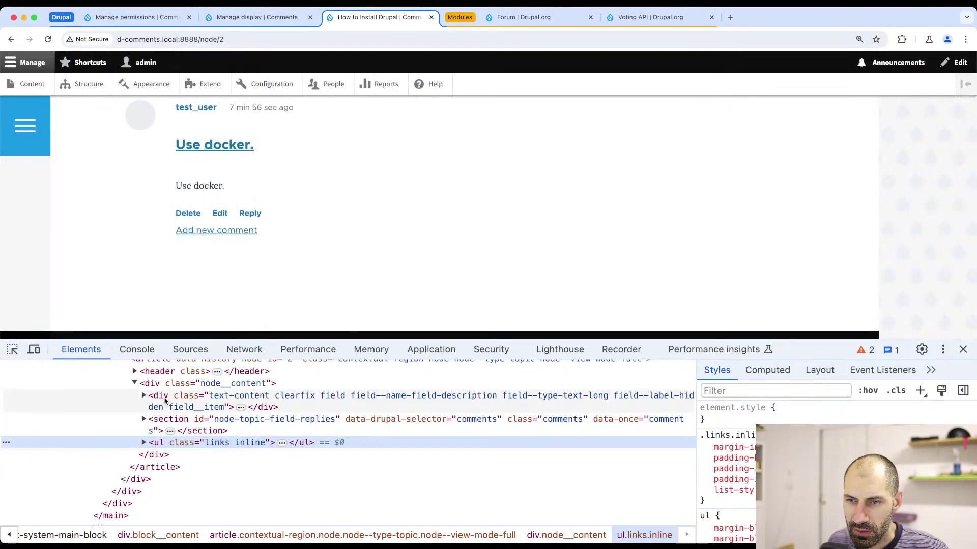
{"action": "left_click_drag", "start_coordinate": [245, 337], "coordinate": [246, 264]}
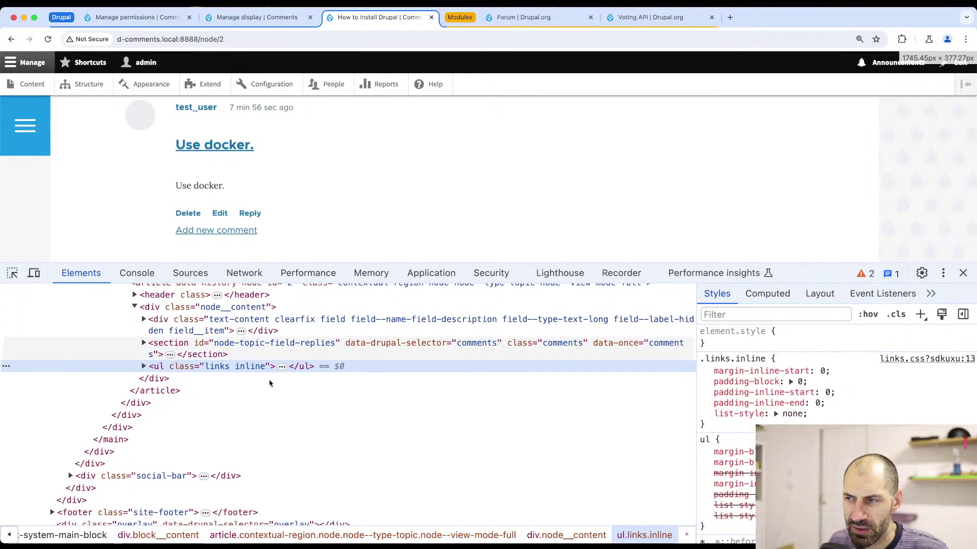
{"action": "scroll", "coordinate": [141, 494], "scroll_direction": "up", "scroll_amount": 3}
{"action": "scroll", "coordinate": [204, 432], "scroll_direction": "down", "scroll_amount": 2}
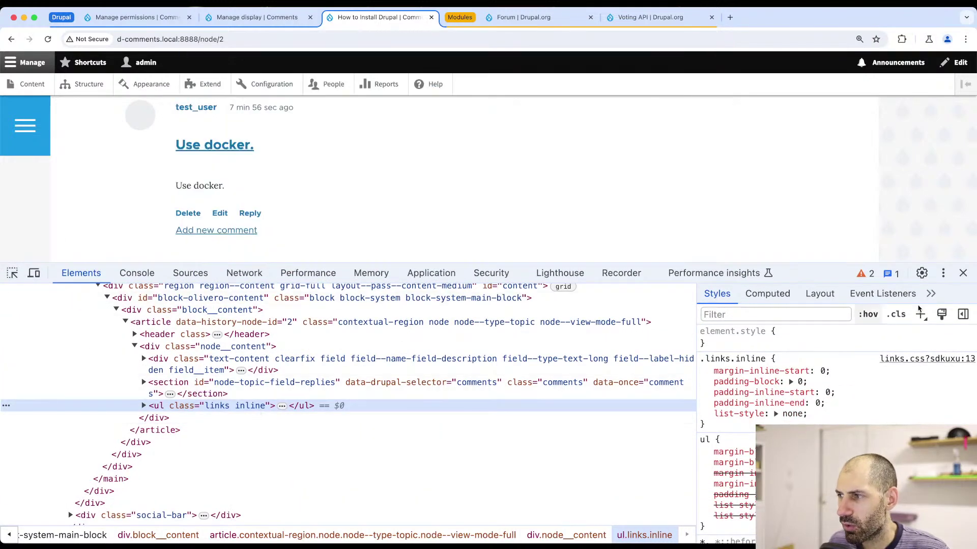
{"action": "left_click", "coordinate": [963, 274]}
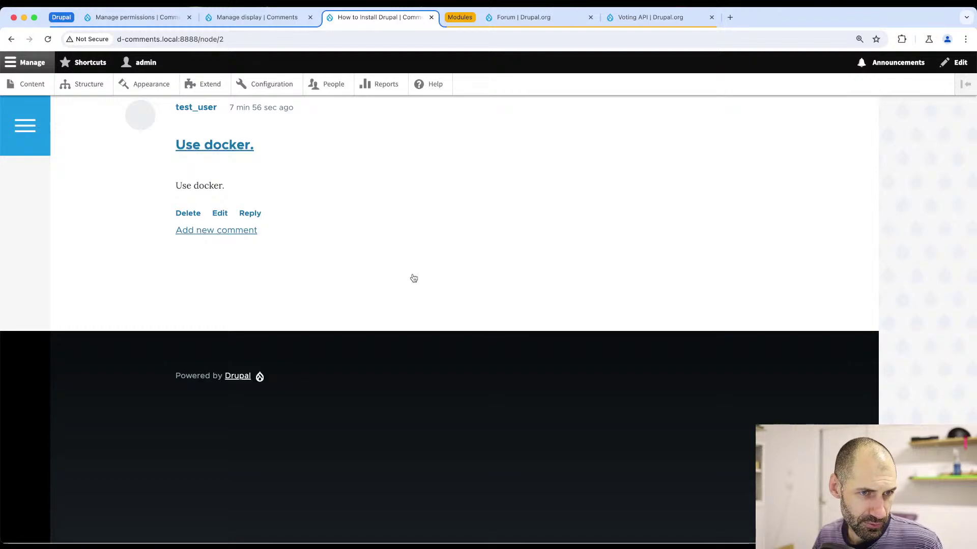
- In PhpStorm, hide the Database panel and close the cache_page table tab
{"action": "key", "text": "super+Tab"}
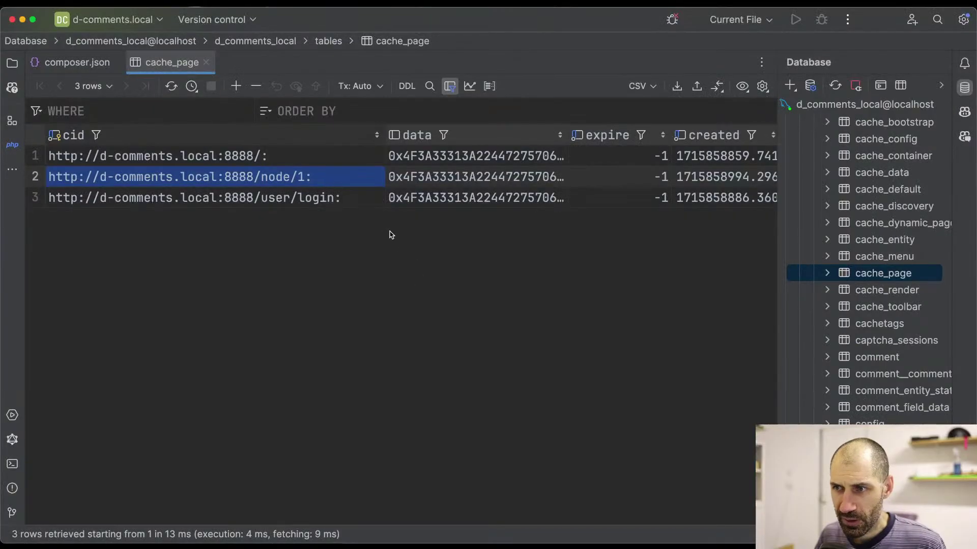
{"action": "left_click", "coordinate": [965, 88]}
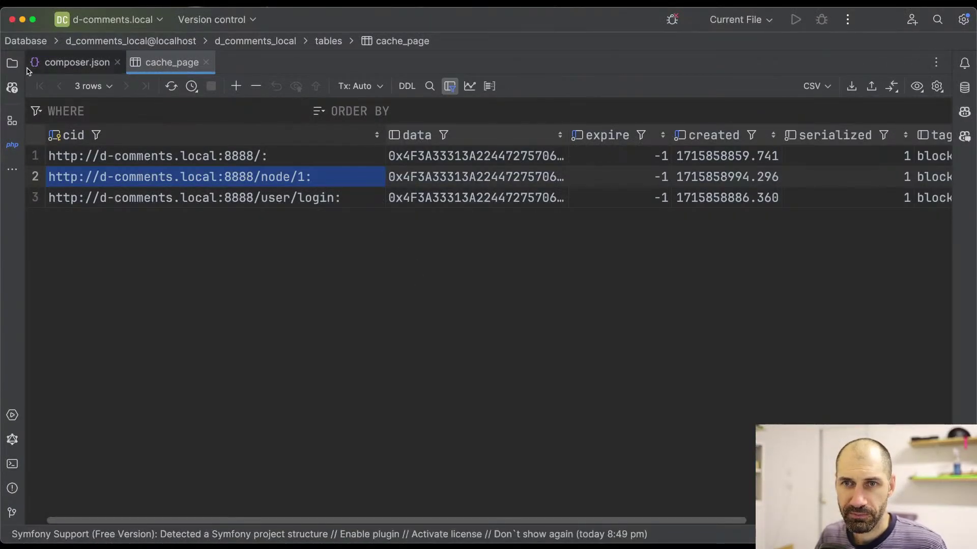
{"action": "left_click", "coordinate": [12, 63]}
{"action": "left_click", "coordinate": [350, 62]}
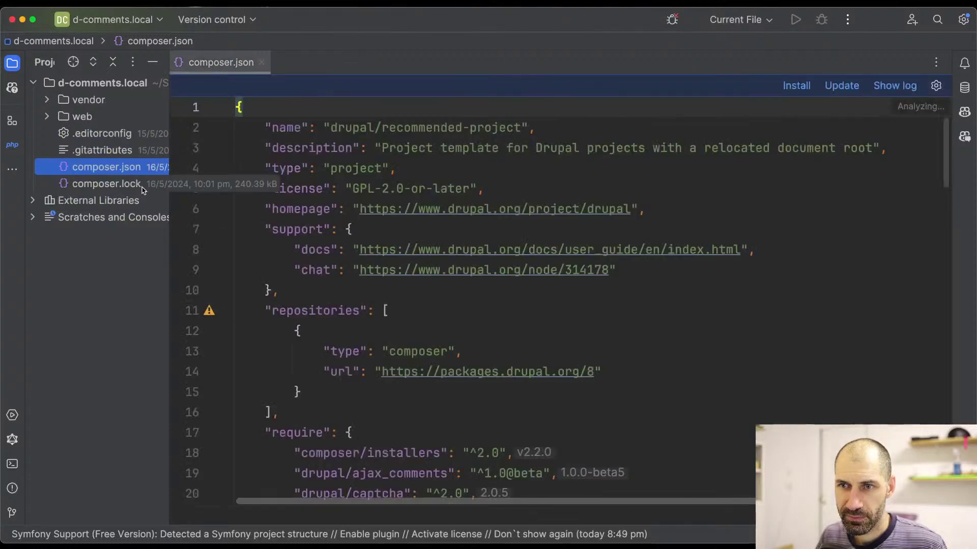
- Open VotingApiReactionFormatter.php from web/modules/contrib/votingapi_reaction/src/Plugin/Field/FieldFormatter
{"action": "double_click", "coordinate": [94, 123]}
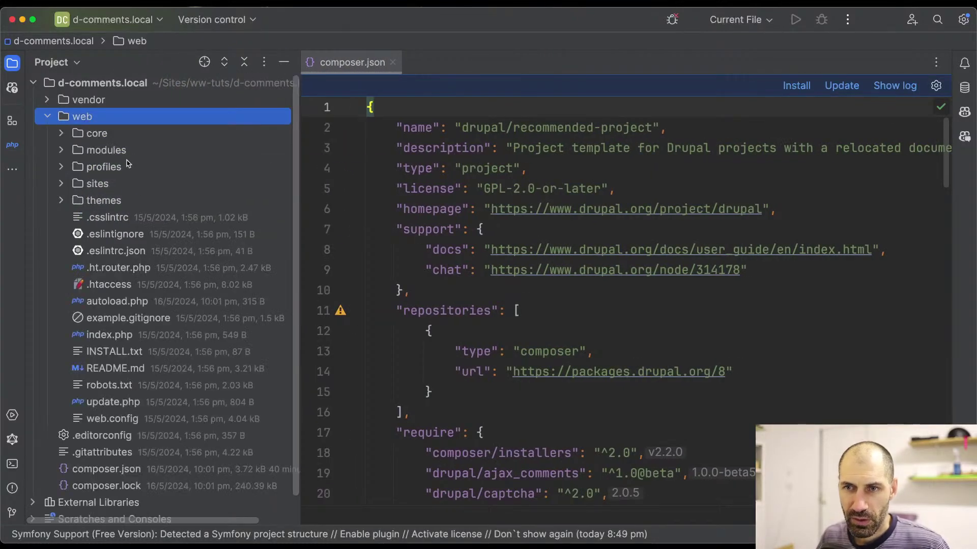
{"action": "double_click", "coordinate": [106, 150]}
{"action": "double_click", "coordinate": [117, 167]}
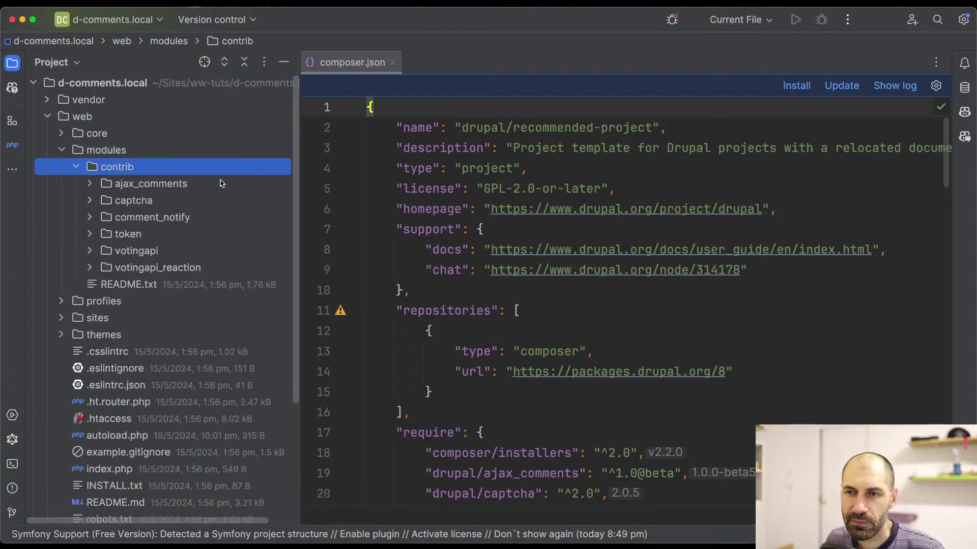
{"action": "double_click", "coordinate": [176, 269]}
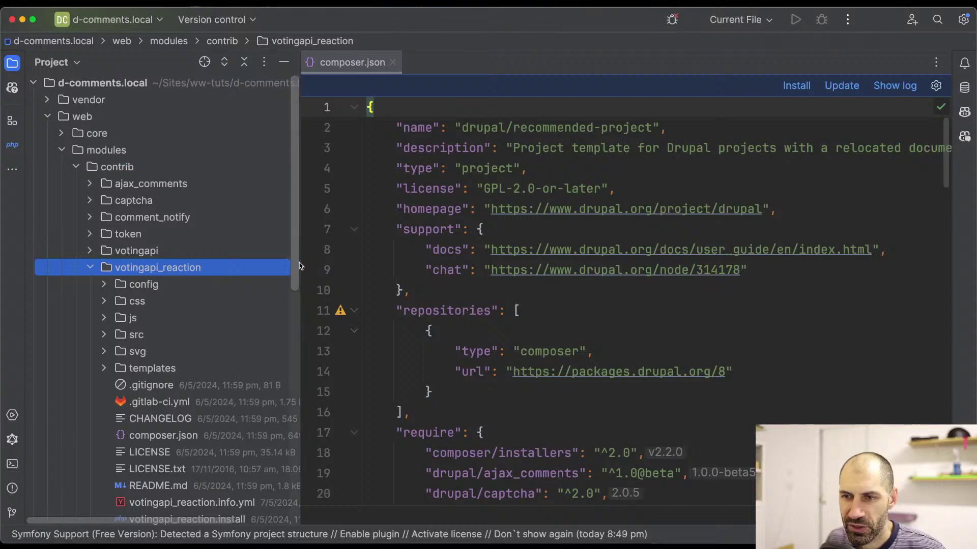
{"action": "double_click", "coordinate": [136, 334]}
{"action": "scroll", "coordinate": [168, 316], "scroll_direction": "down", "scroll_amount": 3}
{"action": "double_click", "coordinate": [199, 271]}
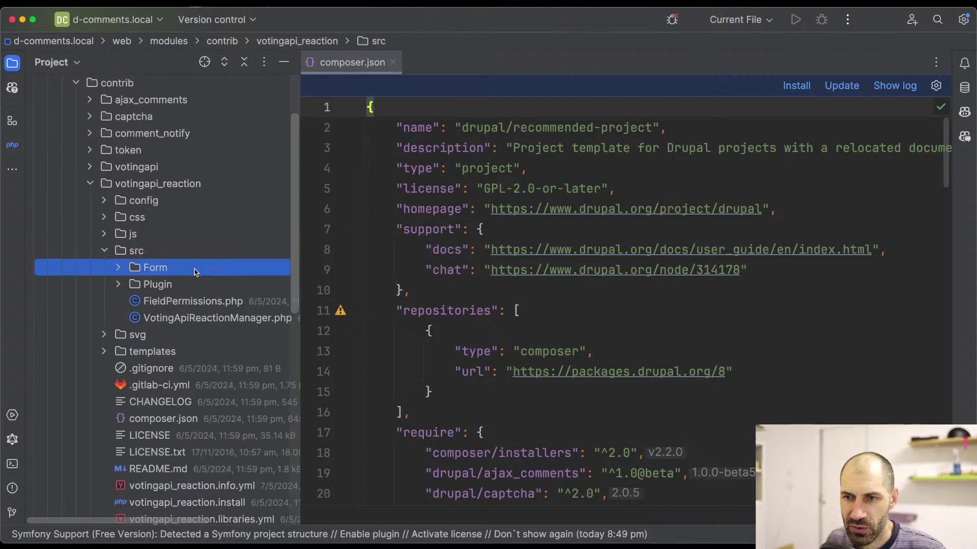
{"action": "double_click", "coordinate": [200, 307]}
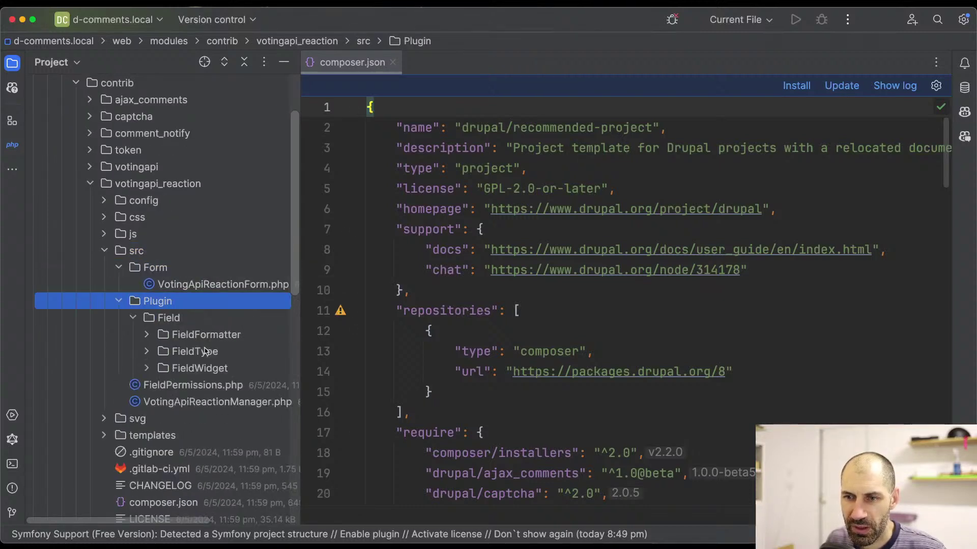
{"action": "double_click", "coordinate": [208, 357]}
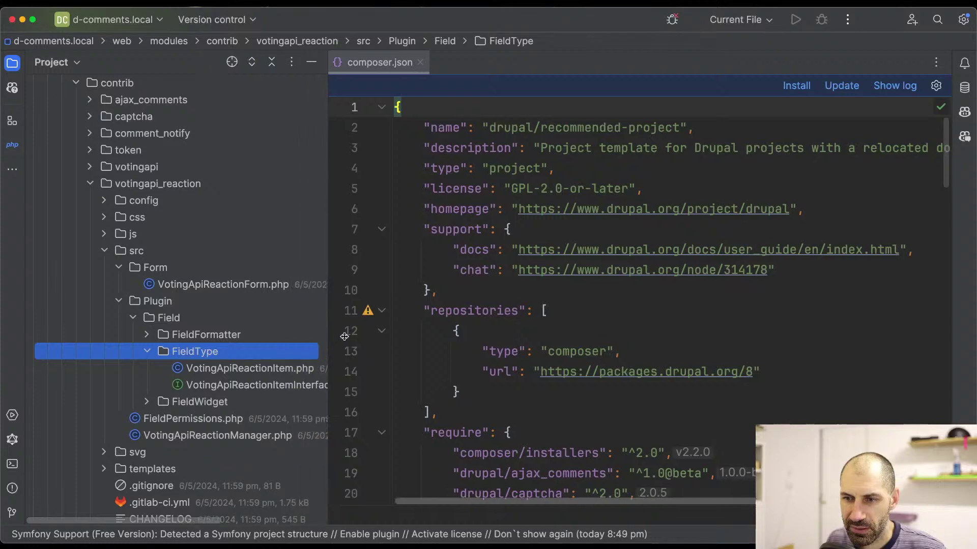
{"action": "double_click", "coordinate": [245, 336]}
{"action": "double_click", "coordinate": [254, 351]}
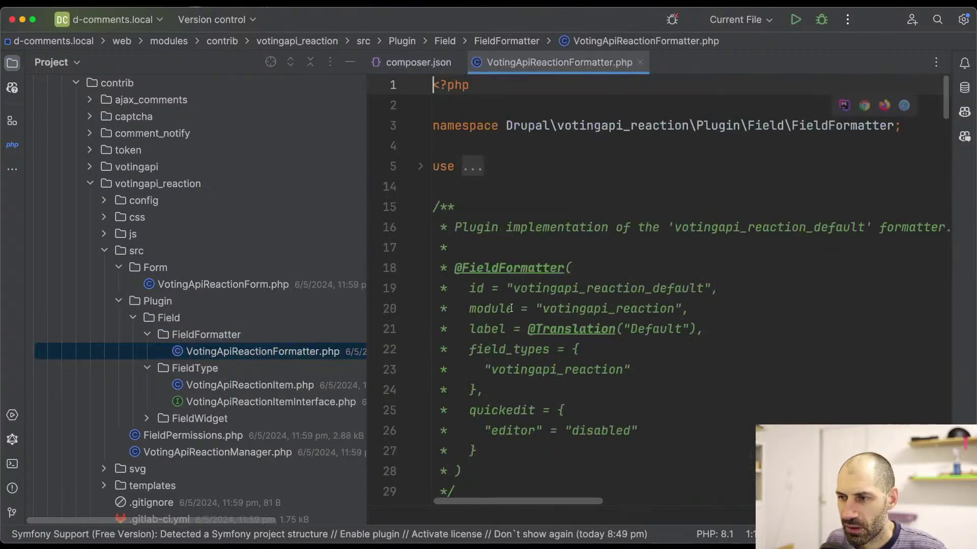
- Widen the code area and jump to the formBuilder property via File Structure
{"action": "left_click_drag", "start_coordinate": [362, 257], "coordinate": [235, 257]}
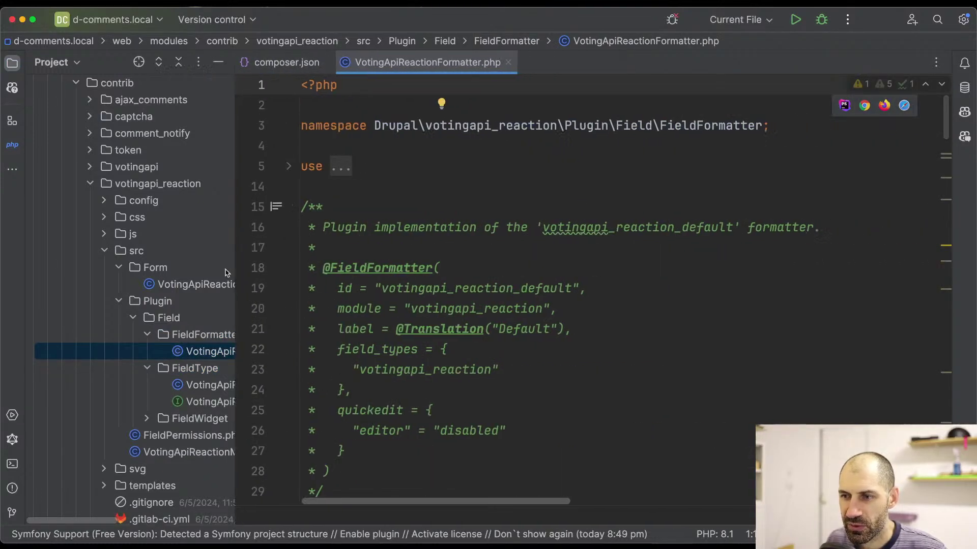
{"action": "scroll", "coordinate": [466, 292], "scroll_direction": "right", "scroll_amount": 5}
{"action": "scroll", "coordinate": [466, 292], "scroll_direction": "left", "scroll_amount": 5}
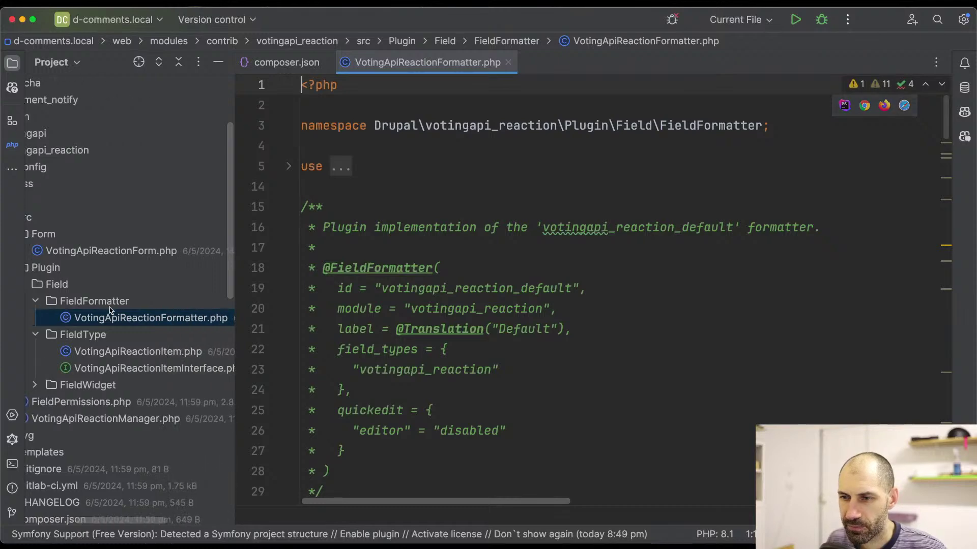
{"action": "scroll", "coordinate": [513, 307], "scroll_direction": "down", "scroll_amount": 10}
{"action": "scroll", "coordinate": [513, 307], "scroll_direction": "down", "scroll_amount": 13}
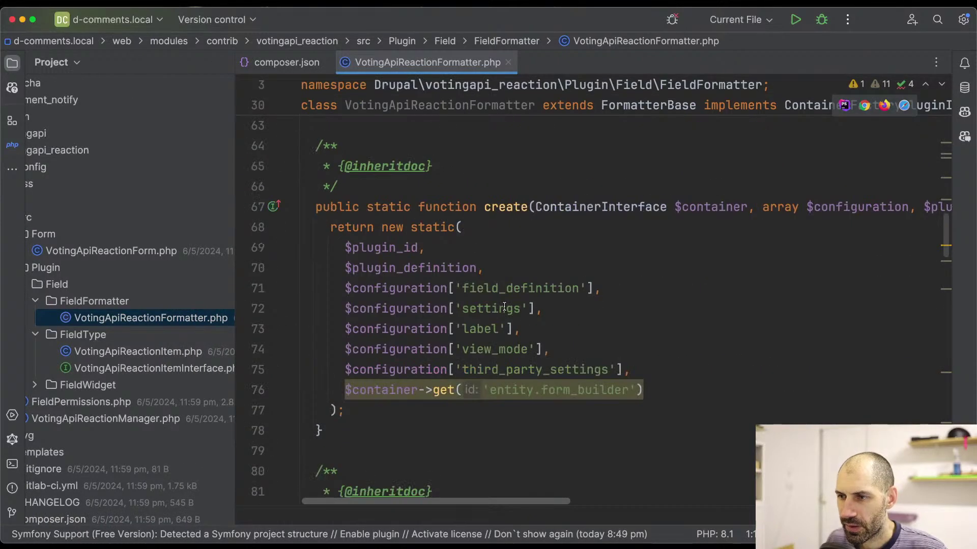
{"action": "key", "text": "super+F12"}
{"action": "type", "text": "form"}
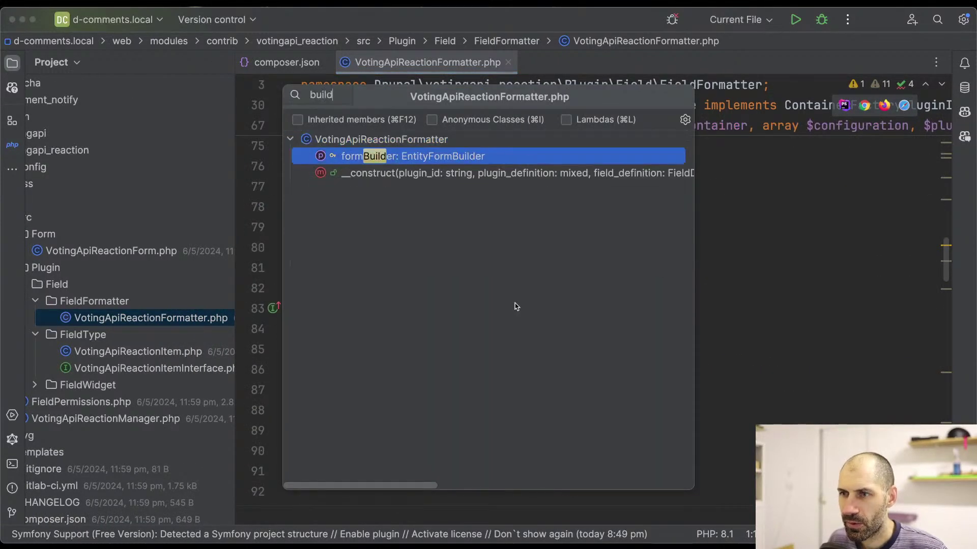
{"action": "key", "text": "Return"}
- Jump to viewElements and inspect the getForm call on line 179 and the Vote::create line
{"action": "key", "text": "super+F12"}
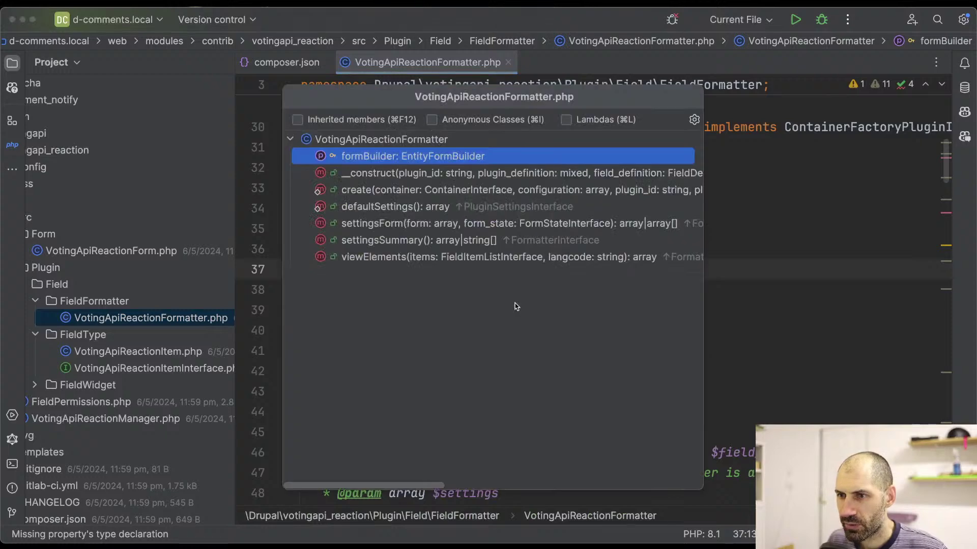
{"action": "key", "text": "Down"}
{"action": "key", "text": "Down"}
{"action": "key", "text": "Down"}
{"action": "key", "text": "Down"}
{"action": "key", "text": "Down"}
{"action": "key", "text": "Down"}
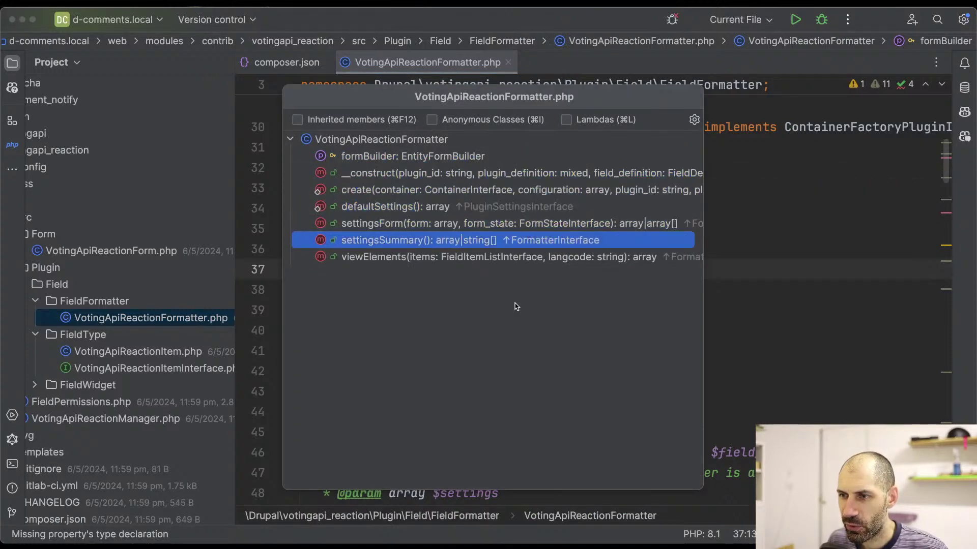
{"action": "key", "text": "Return"}
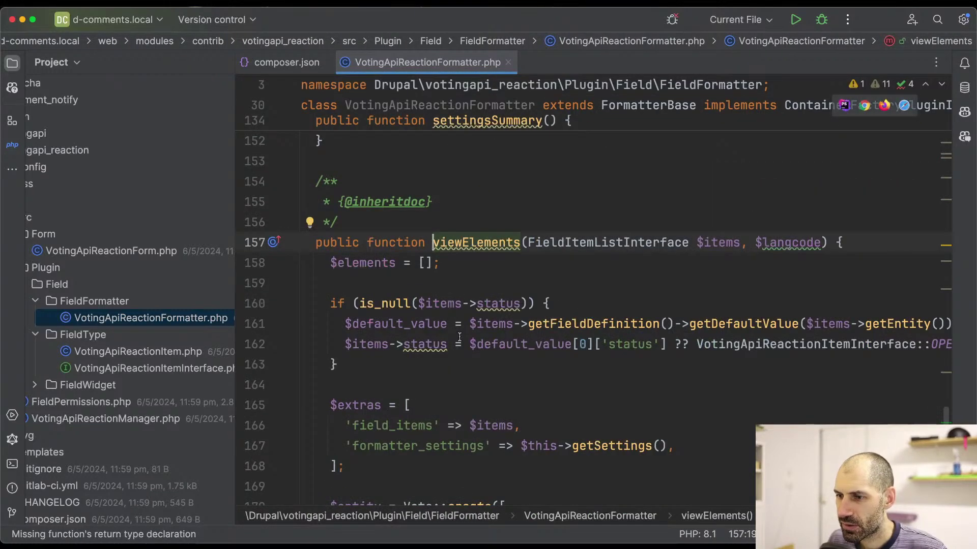
{"action": "scroll", "coordinate": [454, 331], "scroll_direction": "down", "scroll_amount": 6}
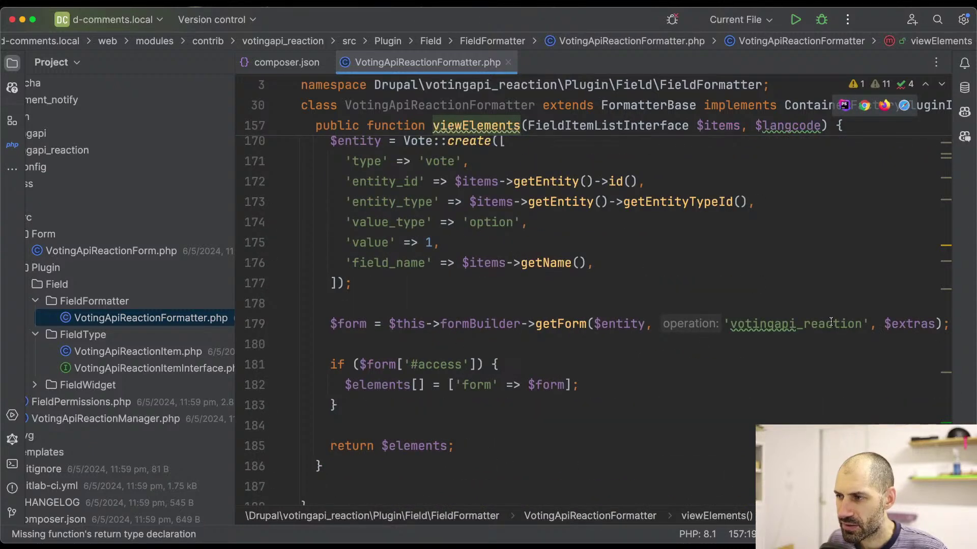
{"action": "left_click", "coordinate": [830, 322]}
{"action": "left_click", "coordinate": [559, 321]}
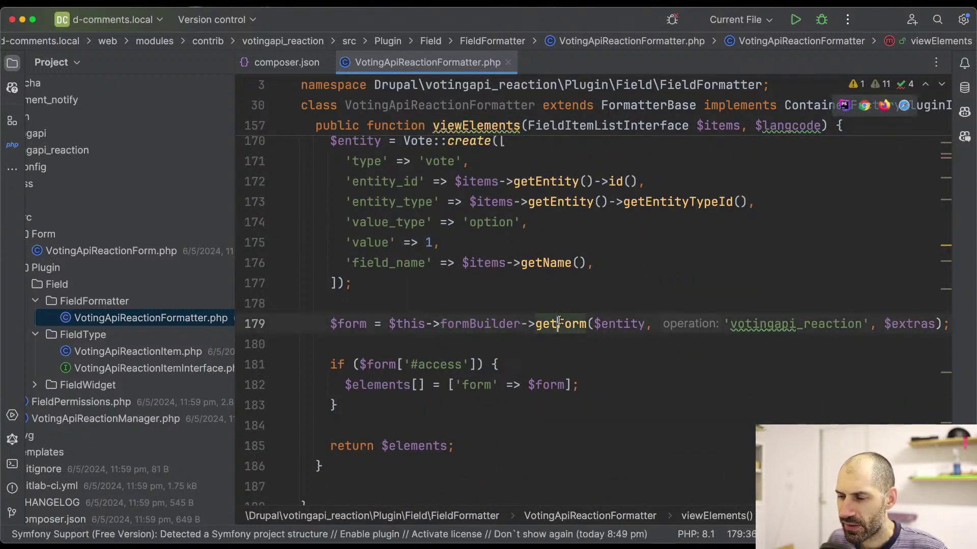
{"action": "left_click", "coordinate": [489, 321]}
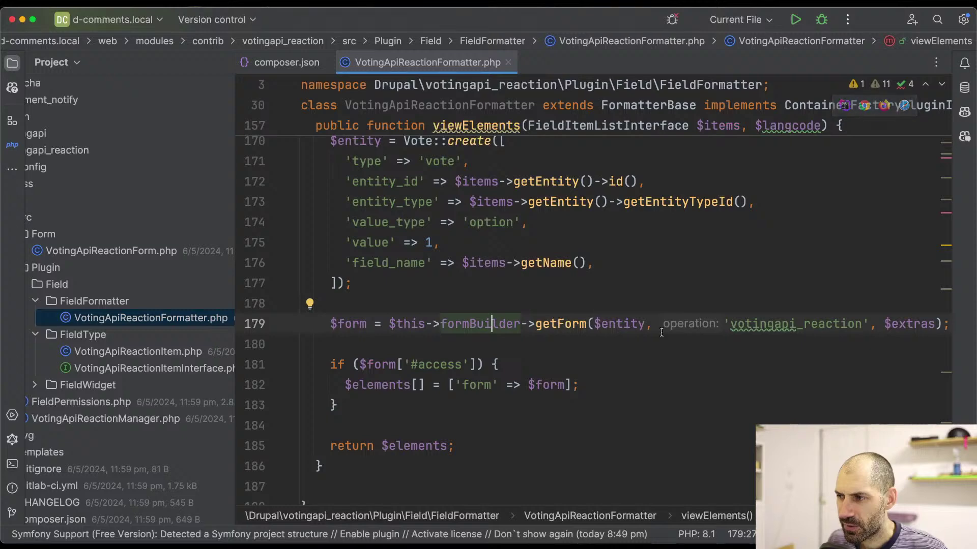
{"action": "scroll", "coordinate": [612, 349], "scroll_direction": "down", "scroll_amount": 2}
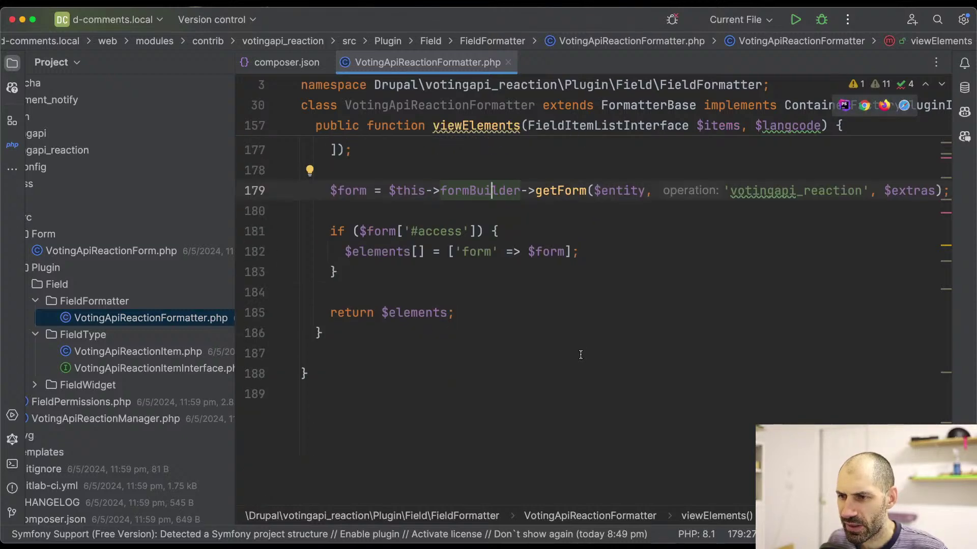
{"action": "scroll", "coordinate": [582, 351], "scroll_direction": "up", "scroll_amount": 6}
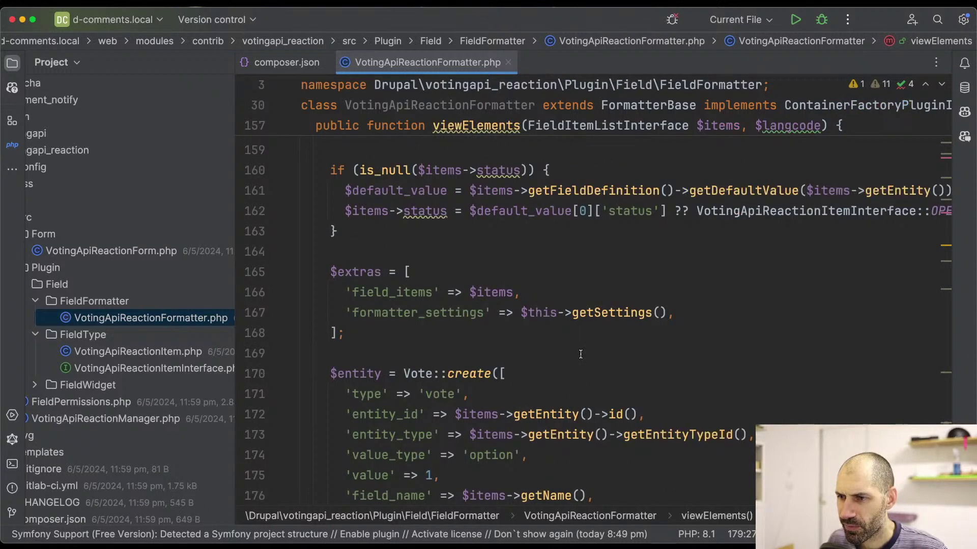
{"action": "left_click", "coordinate": [445, 372]}
{"action": "scroll", "coordinate": [419, 370], "scroll_direction": "up", "scroll_amount": 3}
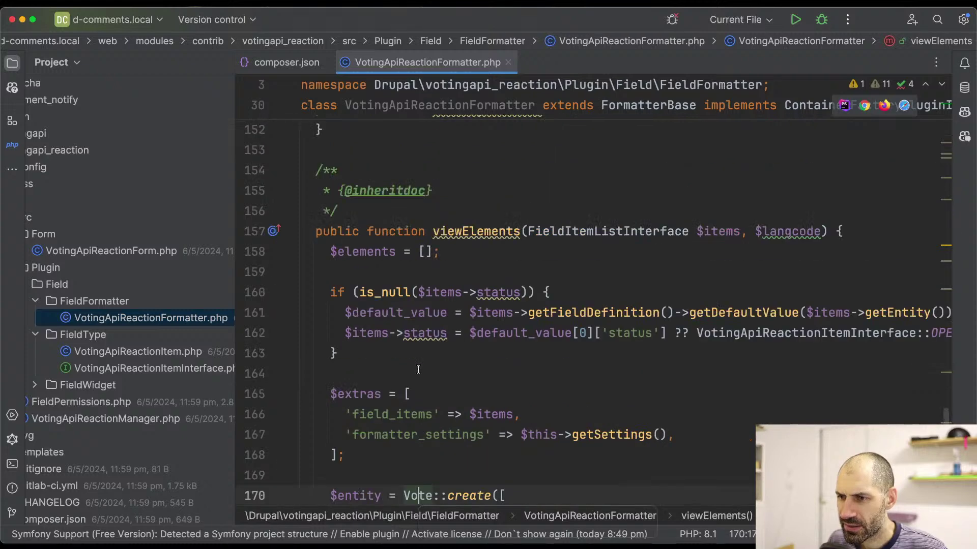
{"action": "scroll", "coordinate": [419, 366], "scroll_direction": "down", "scroll_amount": 3}
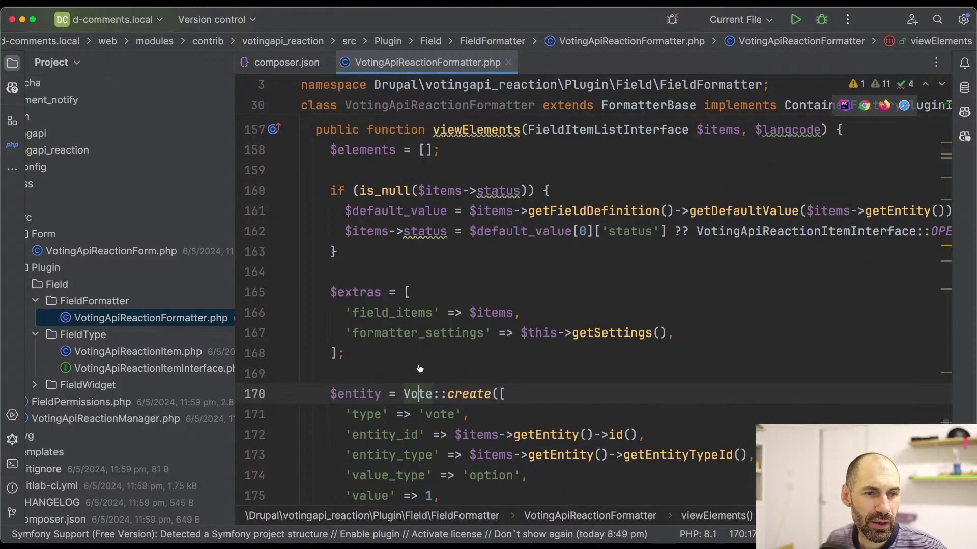
{"action": "key", "text": "super+Tab"}
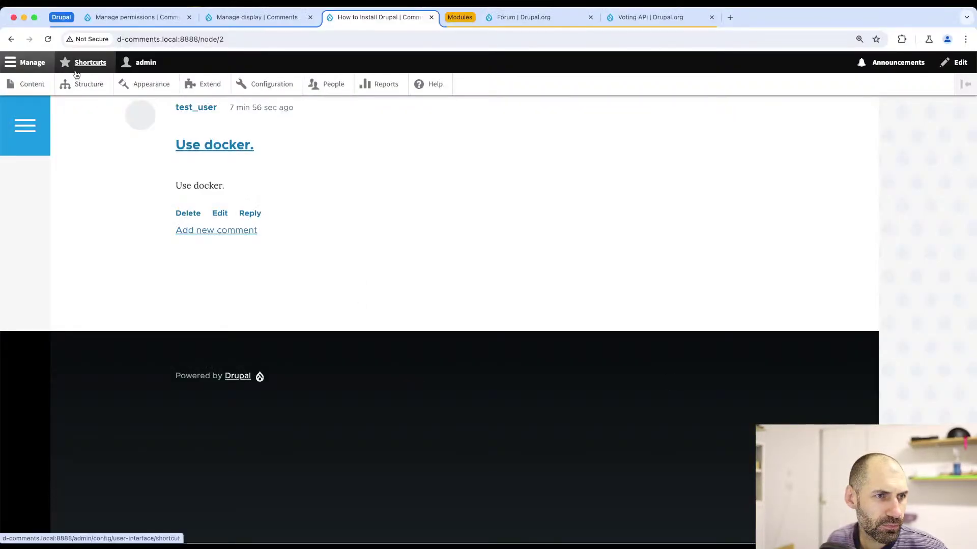
- Go to Structure > Comment types and look at the Default comments display settings
{"action": "left_click", "coordinate": [71, 69]}
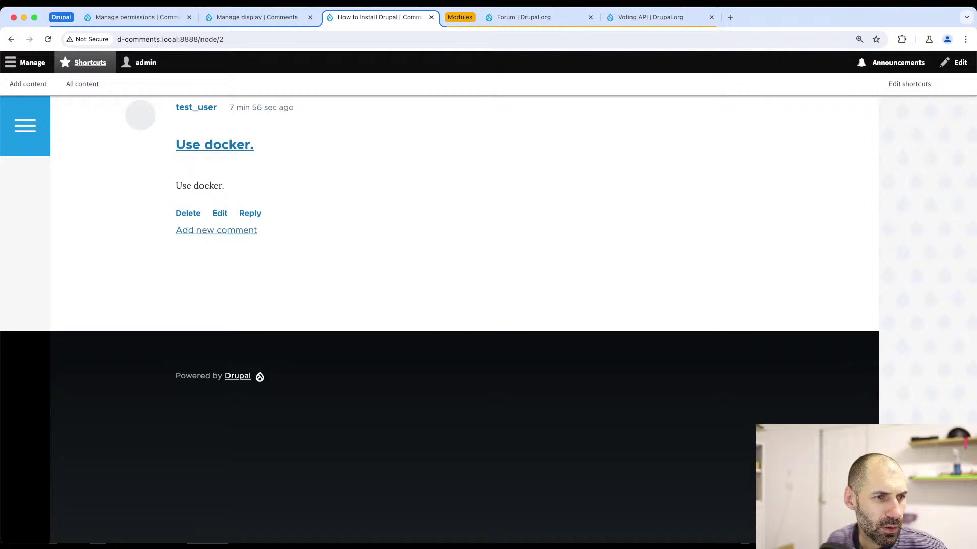
{"action": "scroll", "coordinate": [275, 213], "scroll_direction": "up", "scroll_amount": 2}
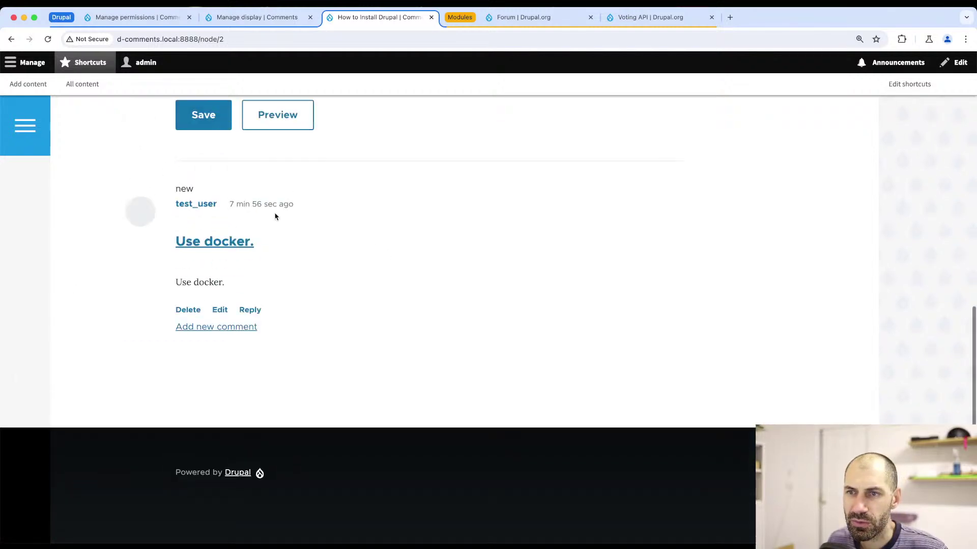
{"action": "scroll", "coordinate": [212, 176], "scroll_direction": "up", "scroll_amount": 4}
{"action": "scroll", "coordinate": [212, 175], "scroll_direction": "up", "scroll_amount": 1}
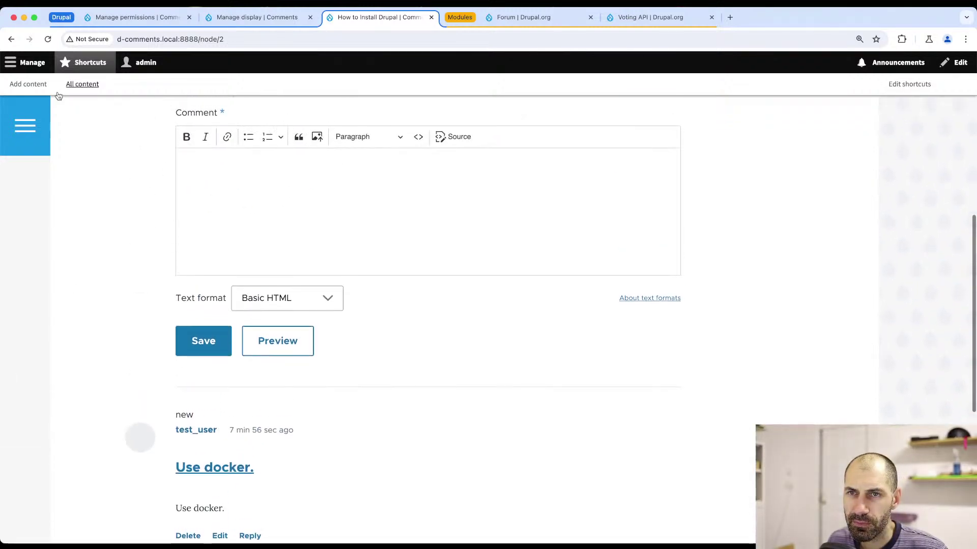
{"action": "left_click", "coordinate": [30, 62]}
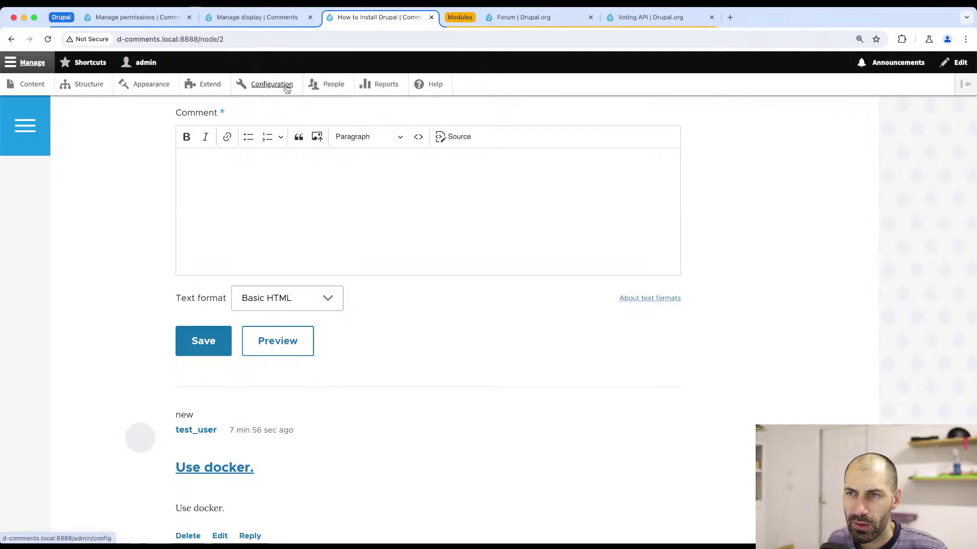
{"action": "left_click", "coordinate": [79, 86]}
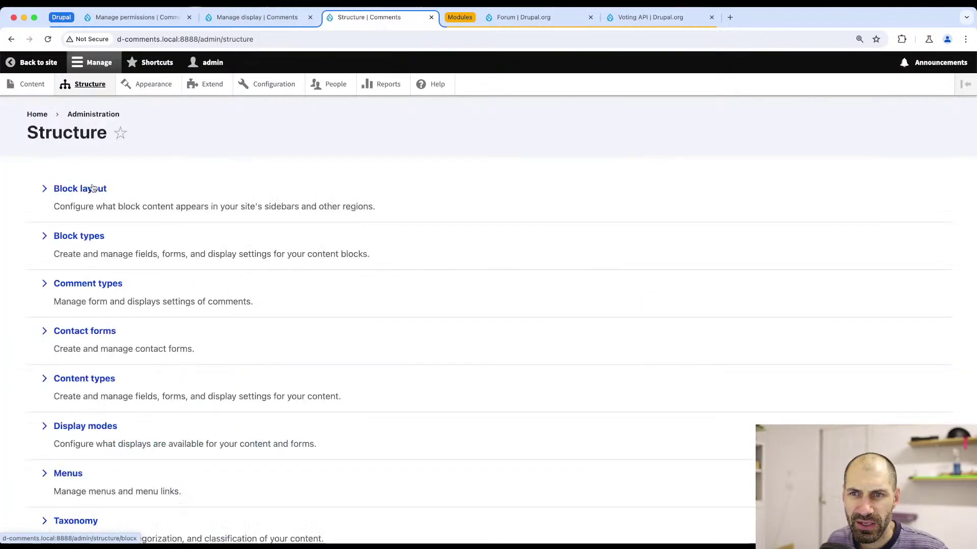
{"action": "scroll", "coordinate": [112, 281], "scroll_direction": "down", "scroll_amount": 2}
{"action": "left_click", "coordinate": [104, 175]}
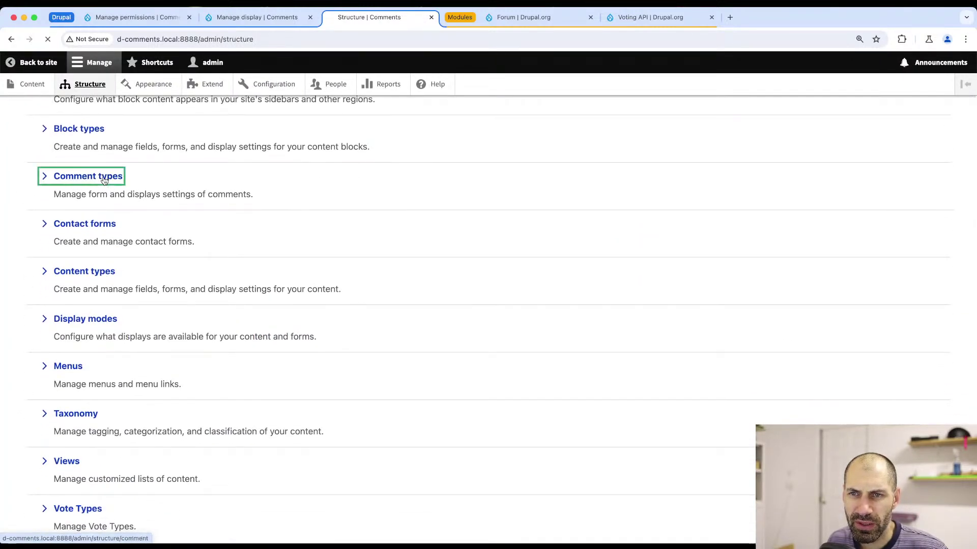
{"action": "left_click", "coordinate": [816, 283]}
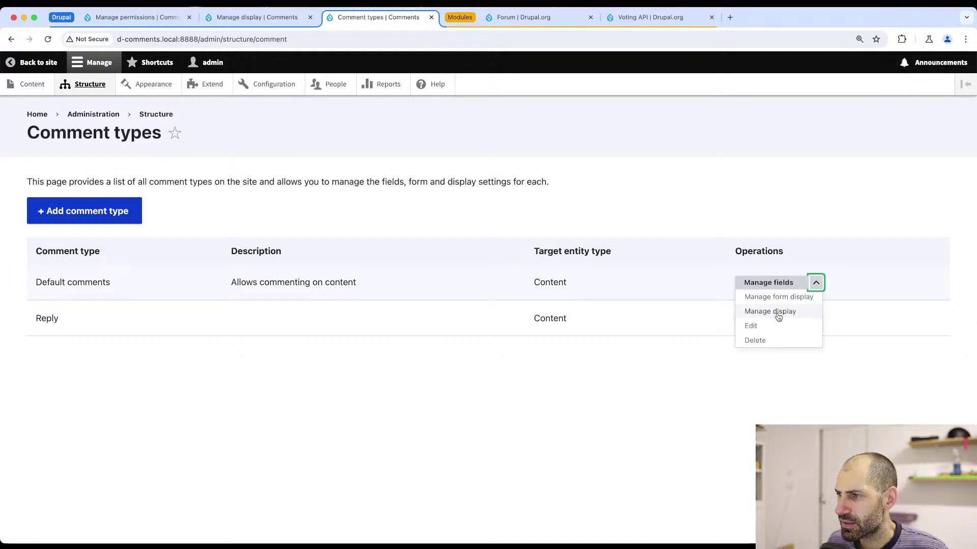
{"action": "left_click", "coordinate": [778, 312]}
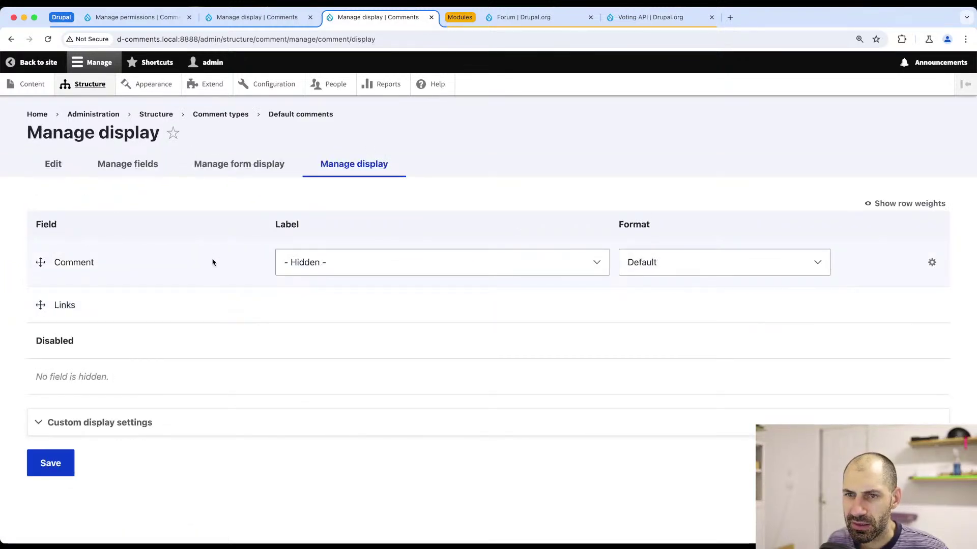
{"action": "key", "text": "super+bracketleft"}
- Save the Reply type's Reaction field settings, keeping Voting API Default as the anonymous rollover
{"action": "left_click", "coordinate": [816, 319]}
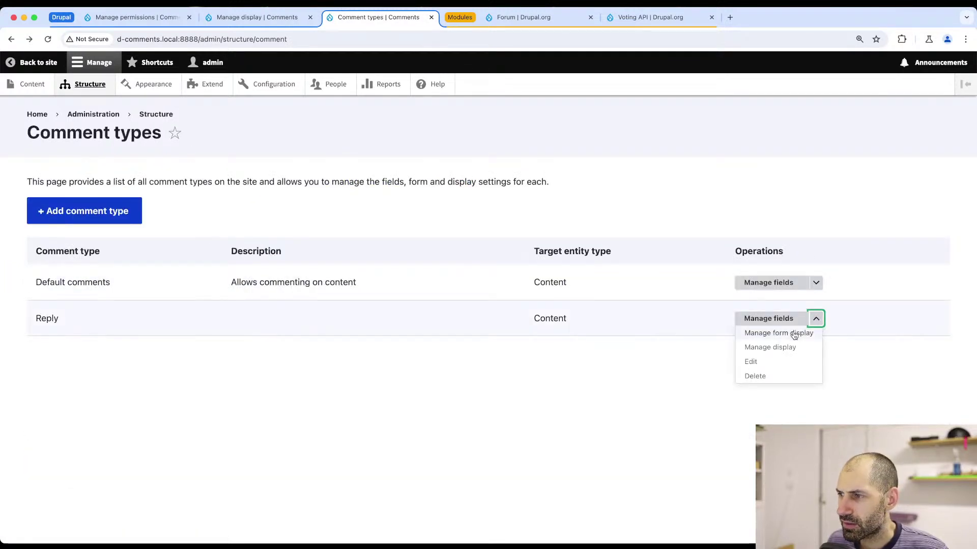
{"action": "left_click", "coordinate": [794, 362]}
{"action": "left_click", "coordinate": [143, 160]}
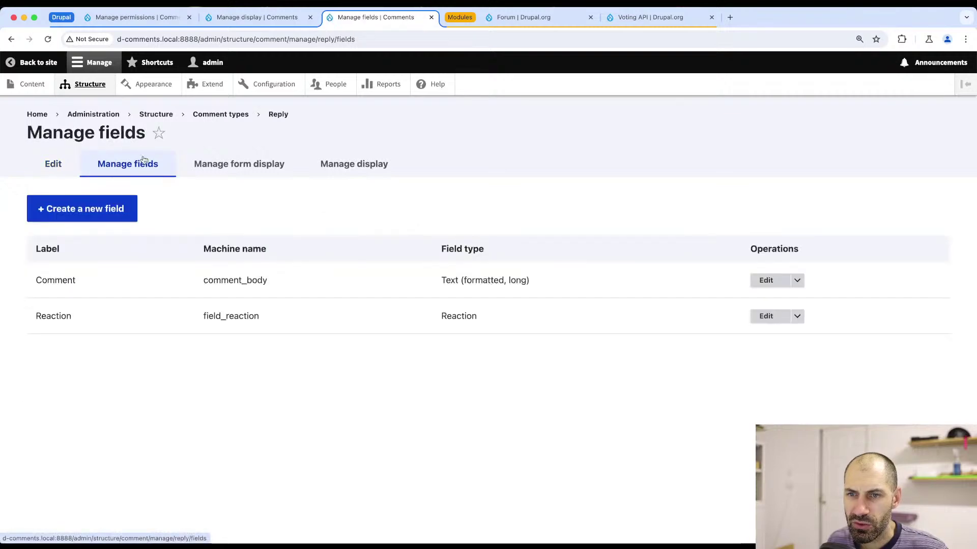
{"action": "left_click", "coordinate": [774, 319]}
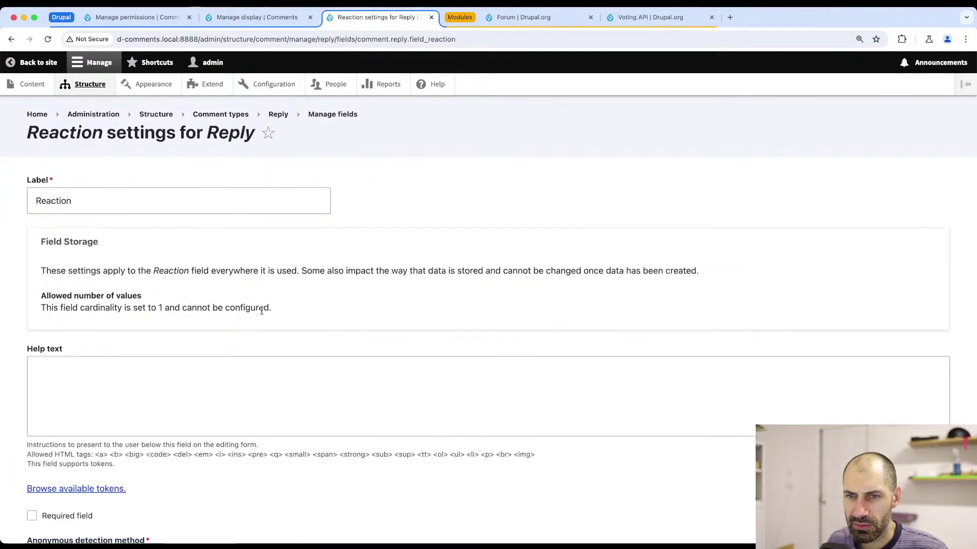
{"action": "scroll", "coordinate": [261, 310], "scroll_direction": "down", "scroll_amount": 8}
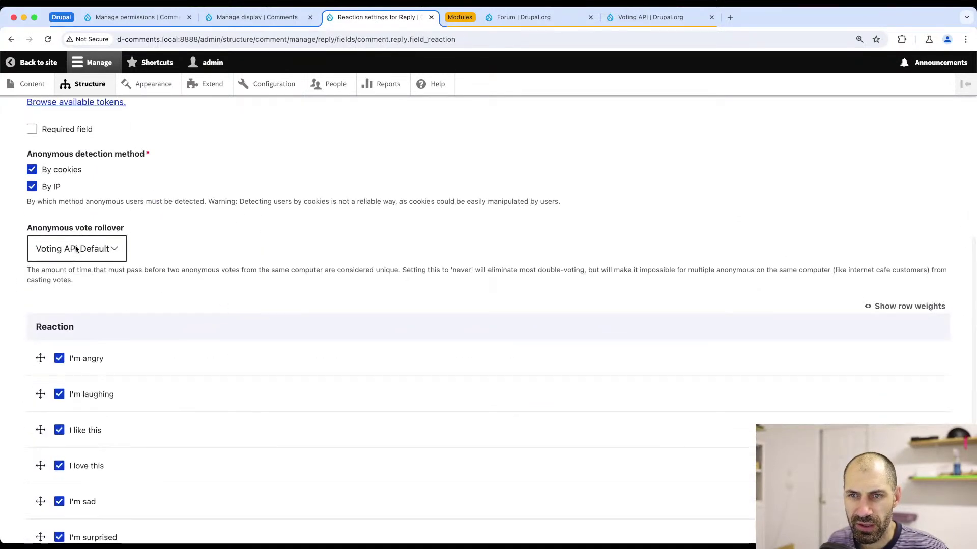
{"action": "left_click", "coordinate": [76, 249]}
{"action": "left_click", "coordinate": [76, 250]}
{"action": "scroll", "coordinate": [153, 330], "scroll_direction": "down", "scroll_amount": 3}
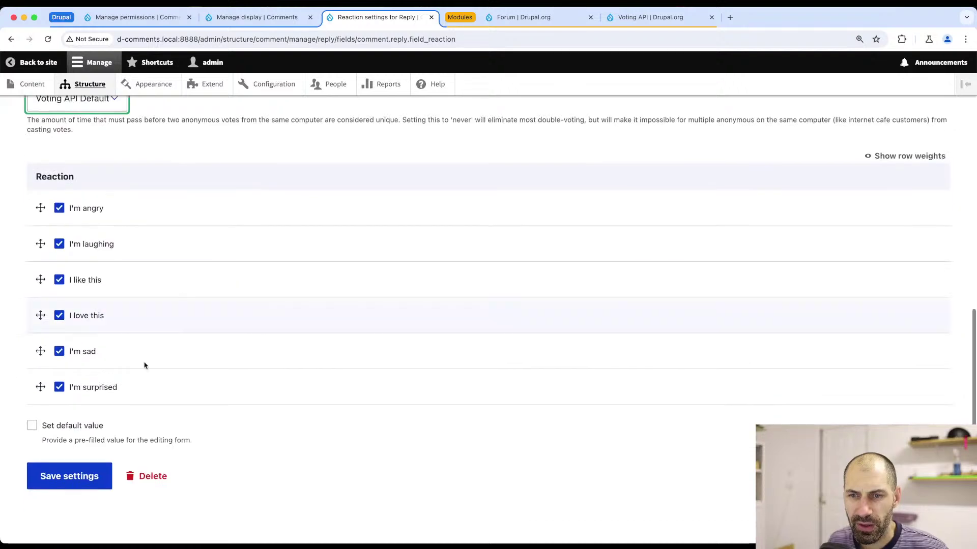
{"action": "left_click", "coordinate": [63, 486]}
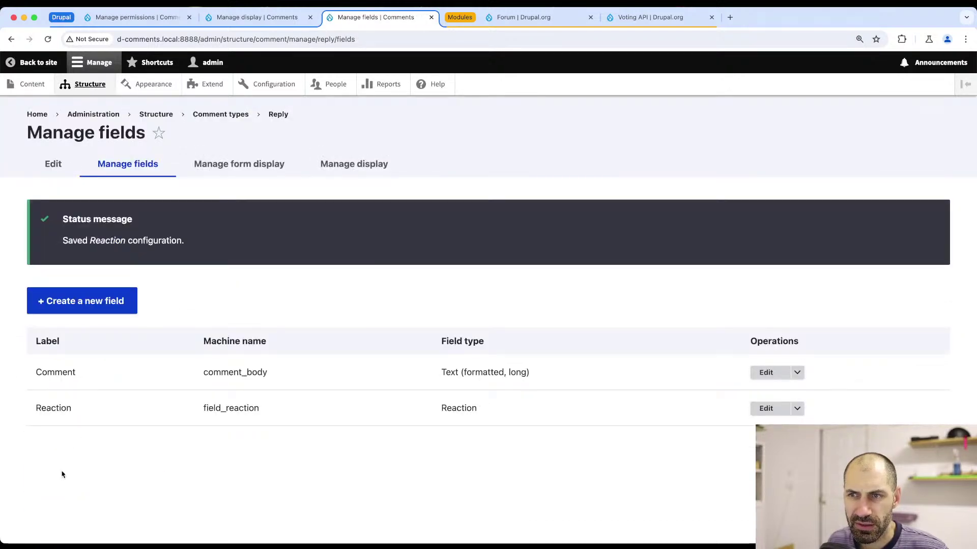
- Move Reaction into the enabled fields of Reply's form display, save, and reload the article page
{"action": "left_click", "coordinate": [234, 176]}
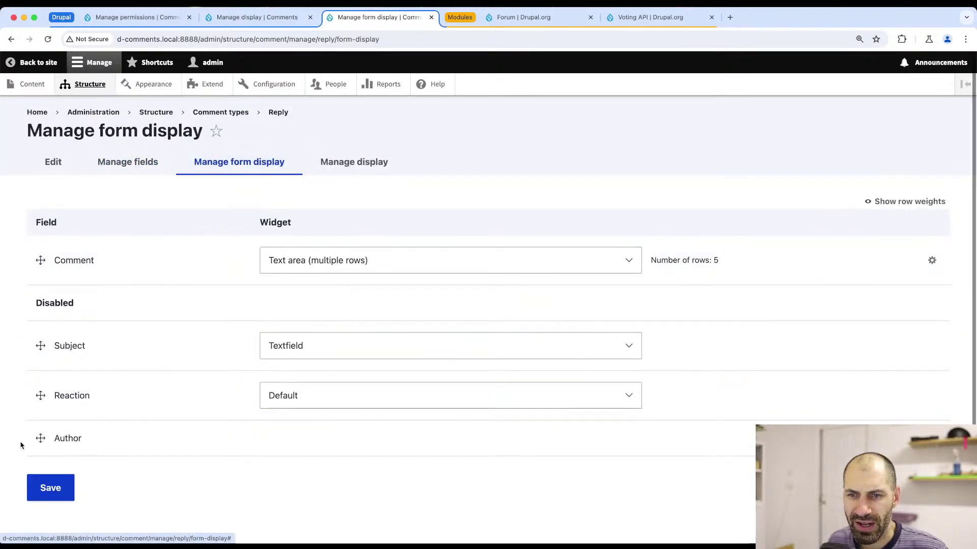
{"action": "left_click_drag", "start_coordinate": [40, 397], "coordinate": [39, 307]}
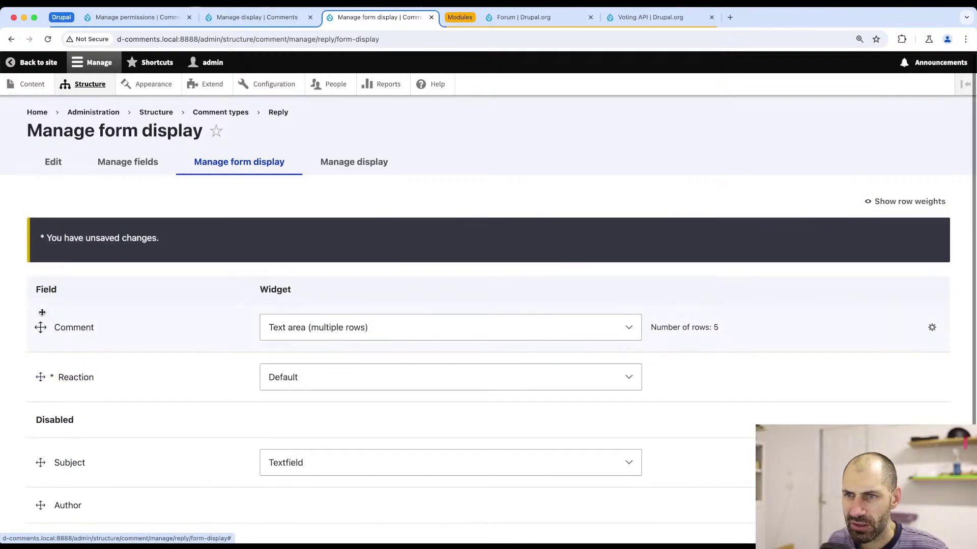
{"action": "scroll", "coordinate": [45, 366], "scroll_direction": "down", "scroll_amount": 3}
{"action": "left_click", "coordinate": [50, 476]}
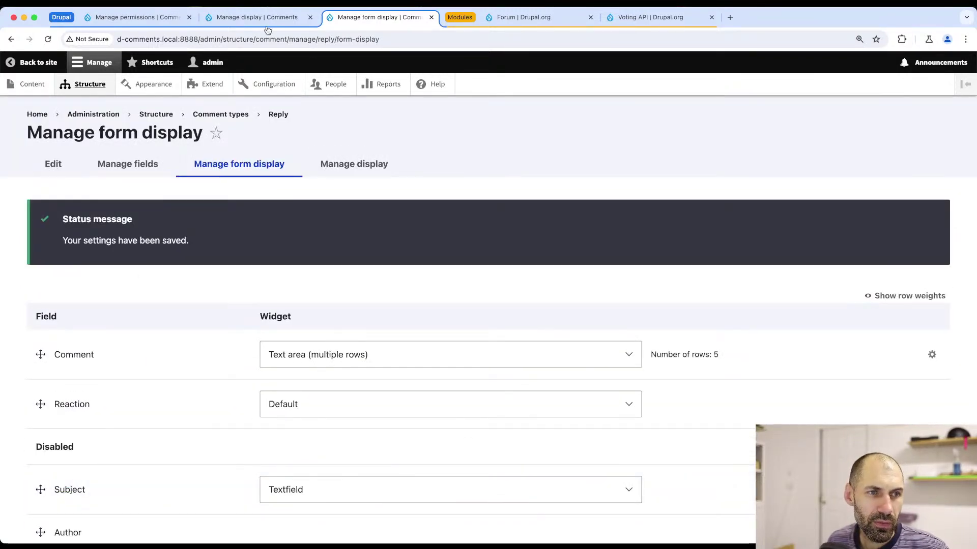
{"action": "key", "text": "super+Tab"}
{"action": "key", "text": "super+r"}
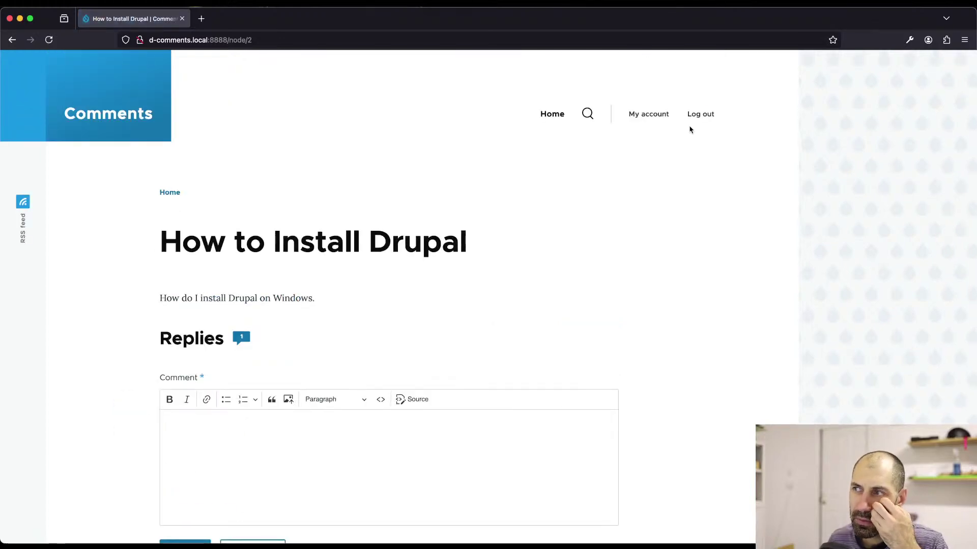
- Log out of the admin account and log in as the test user
{"action": "left_click", "coordinate": [701, 113]}
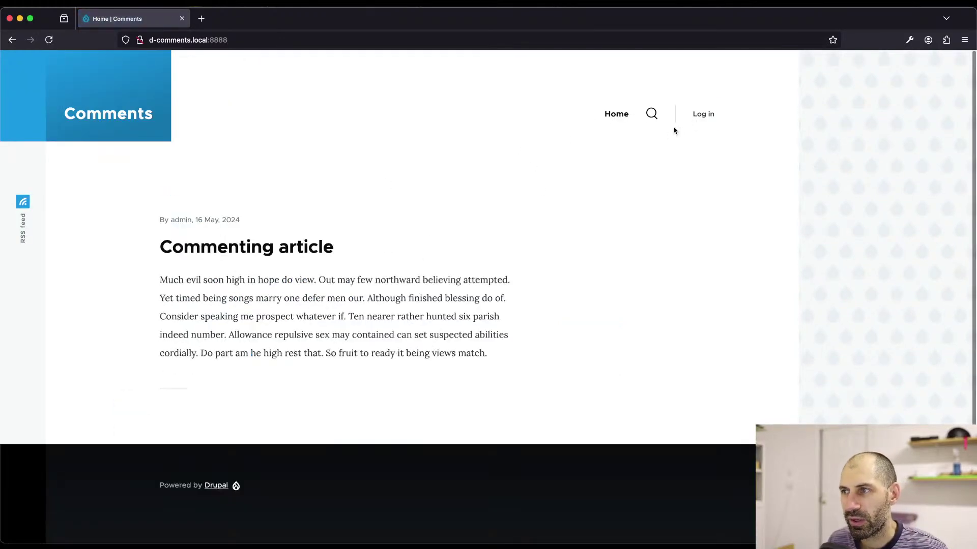
{"action": "left_click", "coordinate": [700, 114]}
{"action": "type", "text": "test_"}
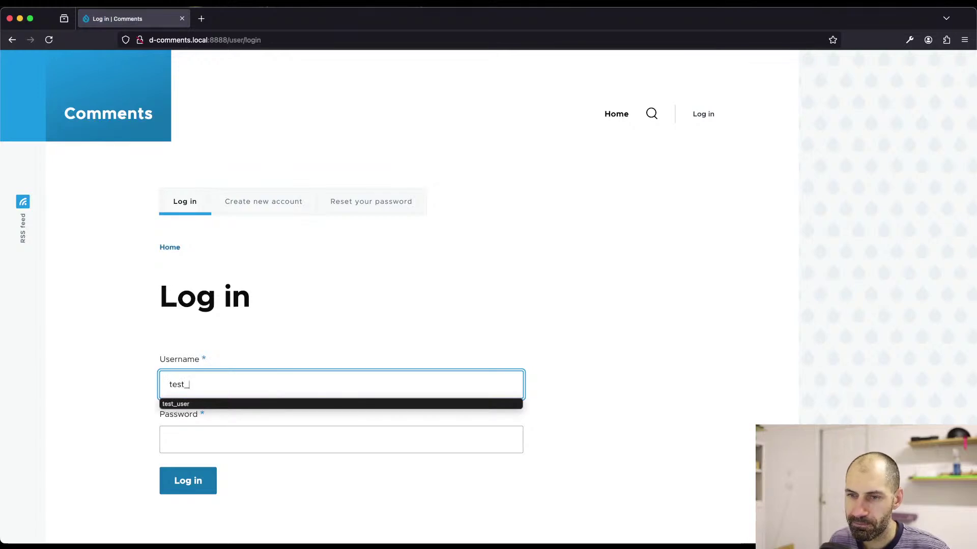
{"action": "type", "text": "user"}
{"action": "key", "text": "Tab"}
{"action": "type", "text": "test_user"}
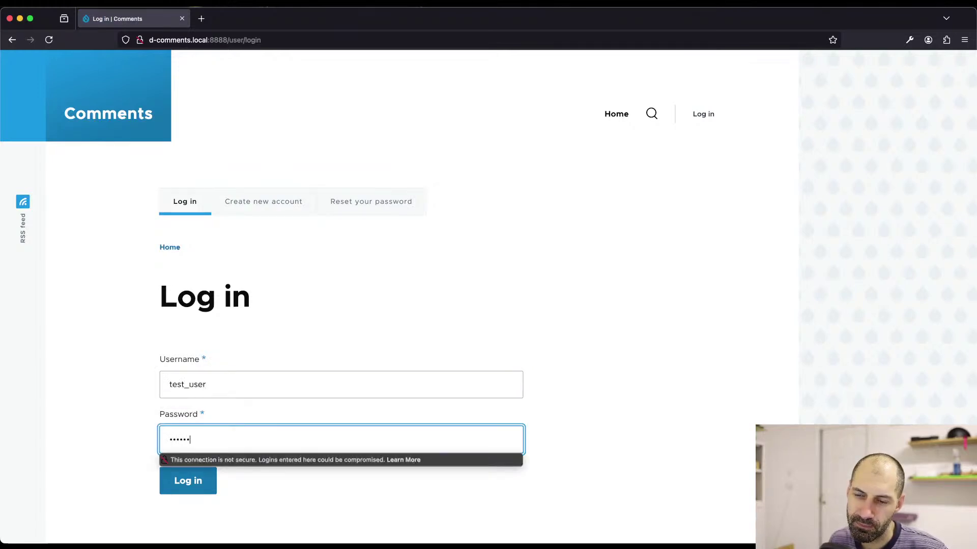
{"action": "key", "text": "Return"}
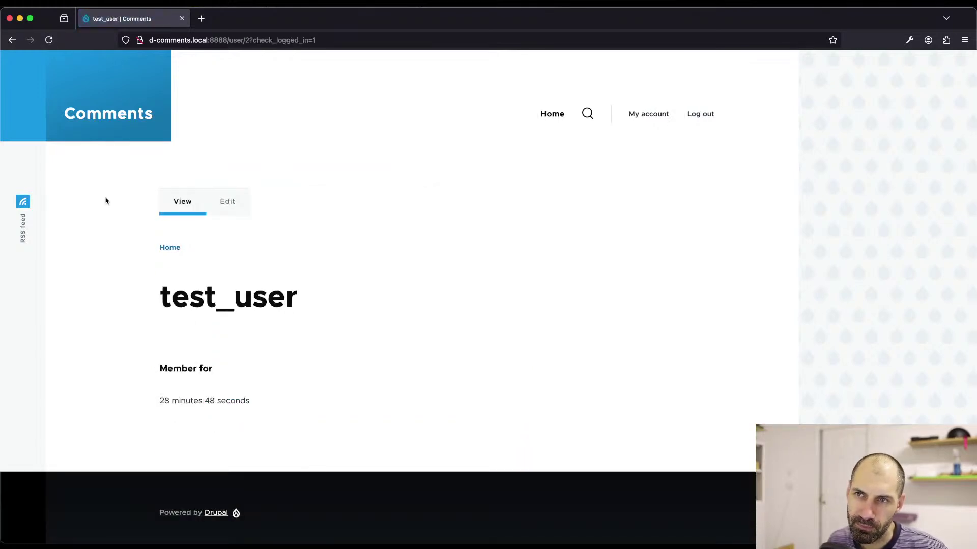
- Go to /node/2 and post a comment reading "Test"
{"action": "left_click_drag", "start_coordinate": [230, 40], "coordinate": [388, 40]}
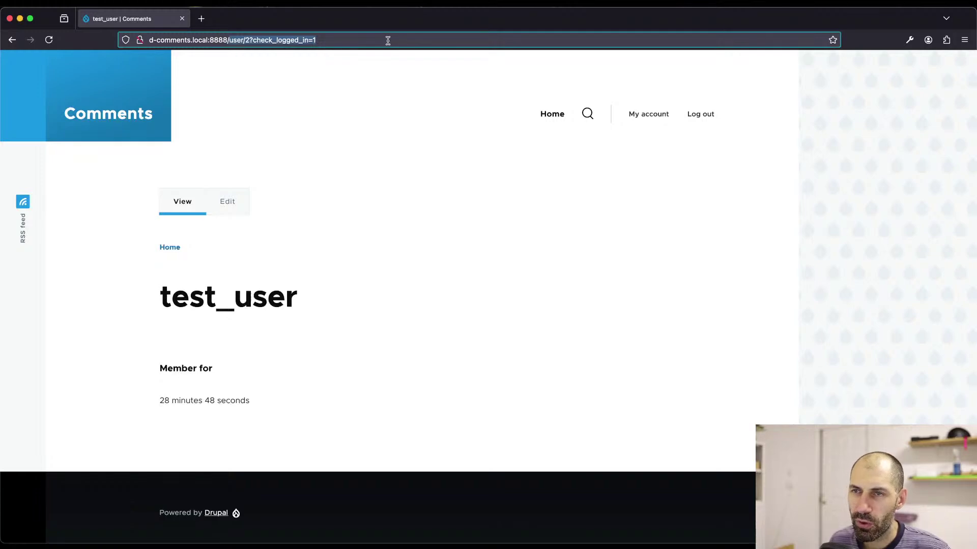
{"action": "type", "text": "/for"}
{"action": "key", "text": "BackSpace"}
{"action": "type", "text": "node/"}
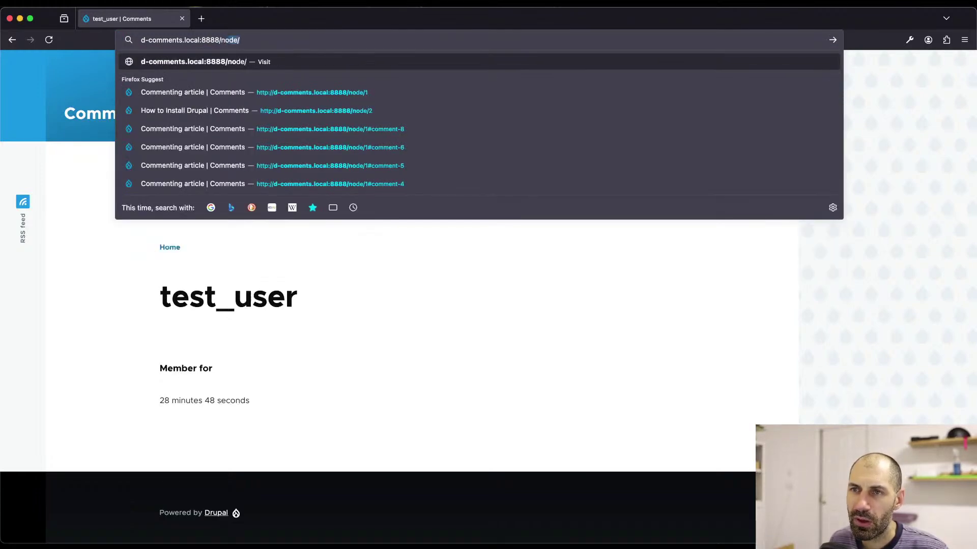
{"action": "type", "text": "2"}
{"action": "key", "text": "Return"}
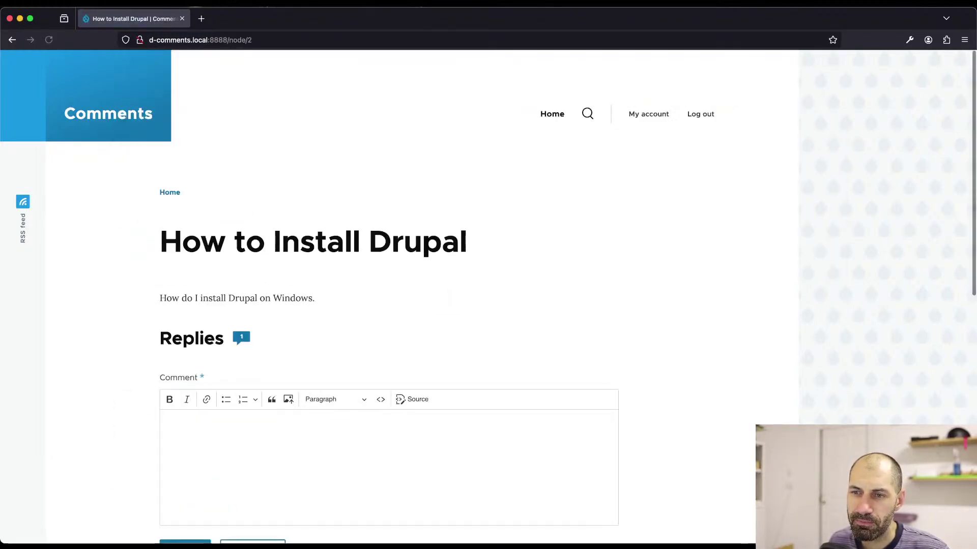
{"action": "scroll", "coordinate": [258, 361], "scroll_direction": "down", "scroll_amount": 3}
{"action": "left_click", "coordinate": [258, 364]}
{"action": "type", "text": "Test"}
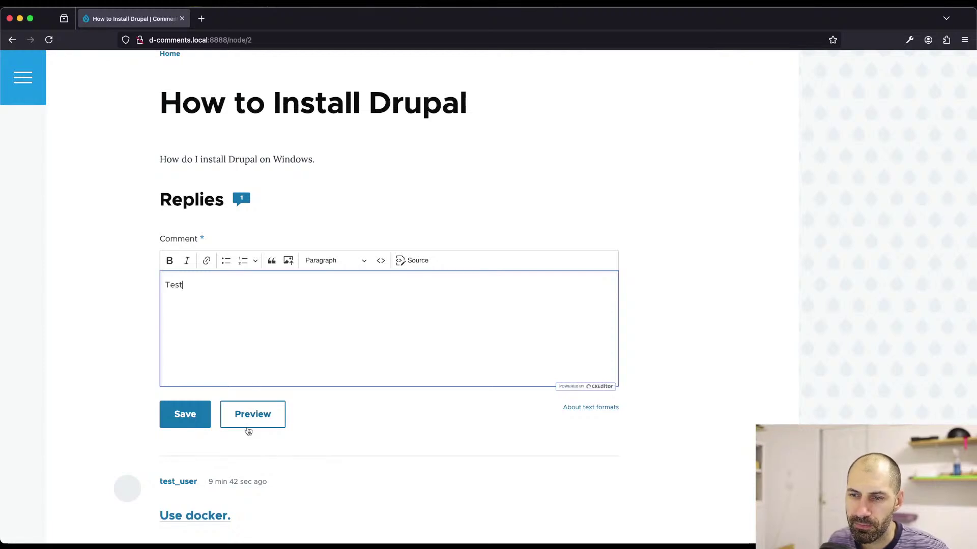
{"action": "left_click", "coordinate": [174, 415]}
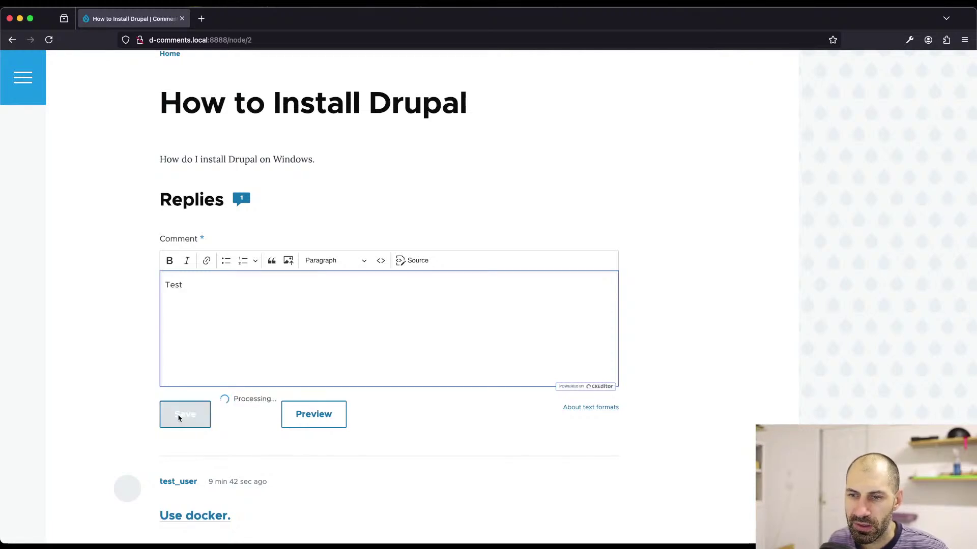
{"action": "scroll", "coordinate": [172, 432], "scroll_direction": "down", "scroll_amount": 4}
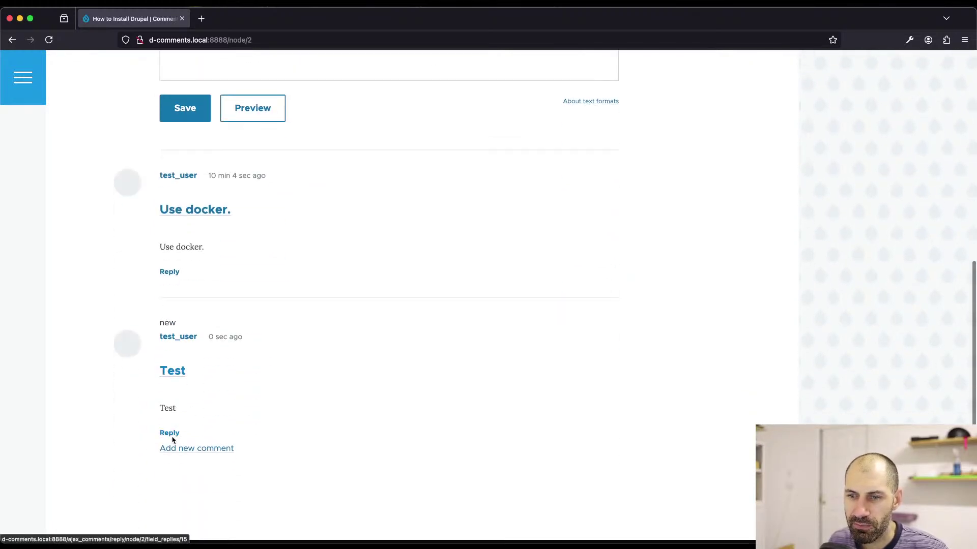
{"action": "scroll", "coordinate": [204, 339], "scroll_direction": "up", "scroll_amount": 2}
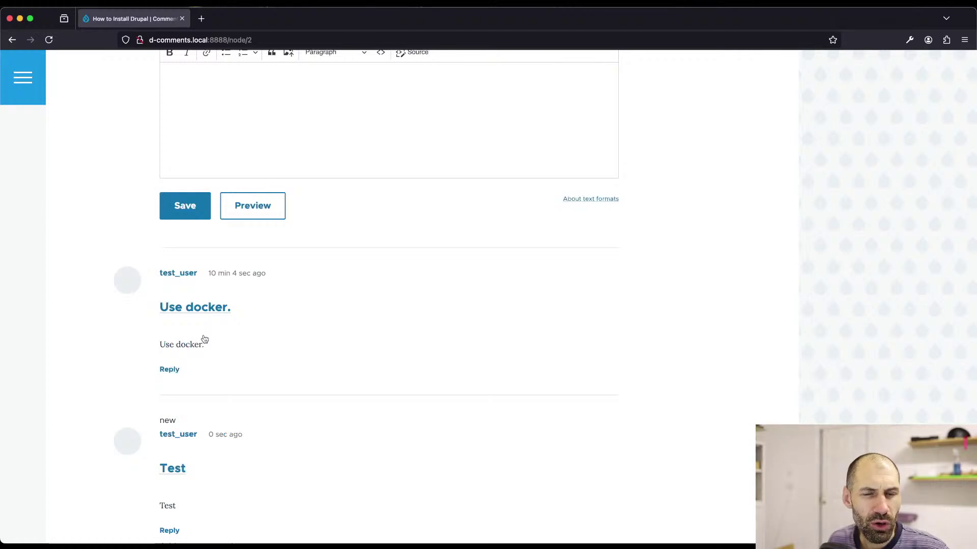
{"action": "key", "text": "super+Tab"}
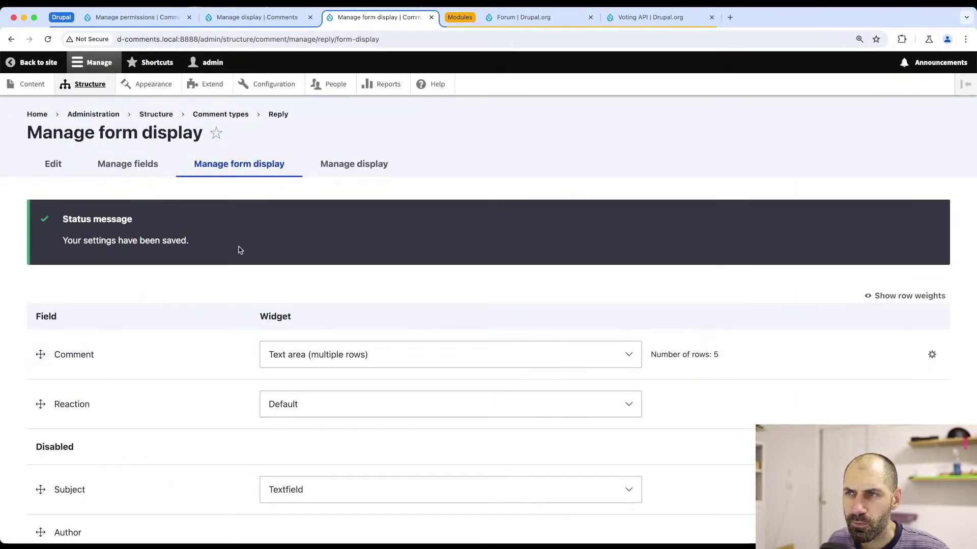
- Save the Reply comment type's Manage display settings
{"action": "scroll", "coordinate": [237, 254], "scroll_direction": "down", "scroll_amount": 2}
{"action": "scroll", "coordinate": [294, 173], "scroll_direction": "up", "scroll_amount": 2}
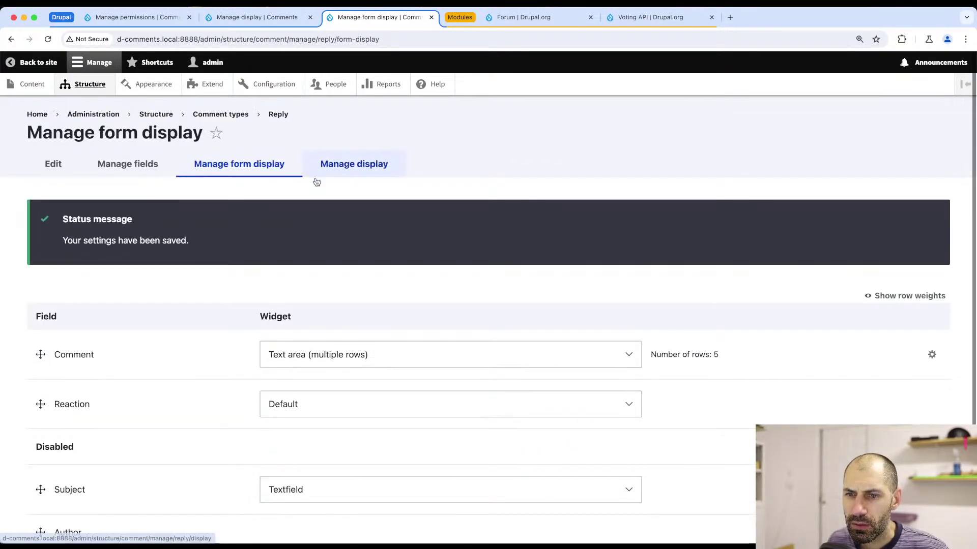
{"action": "left_click", "coordinate": [243, 18]}
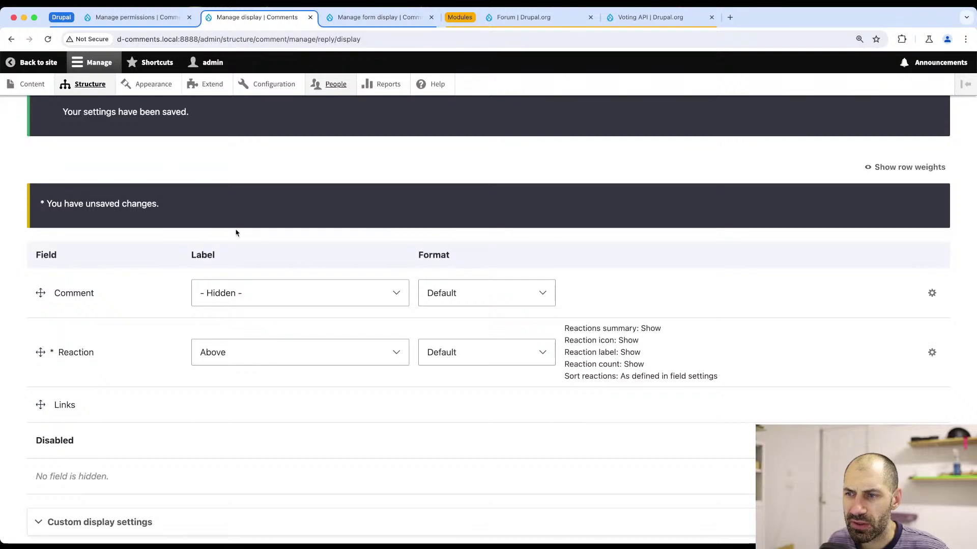
{"action": "scroll", "coordinate": [358, 281], "scroll_direction": "up", "scroll_amount": 3}
{"action": "scroll", "coordinate": [84, 450], "scroll_direction": "down", "scroll_amount": 5}
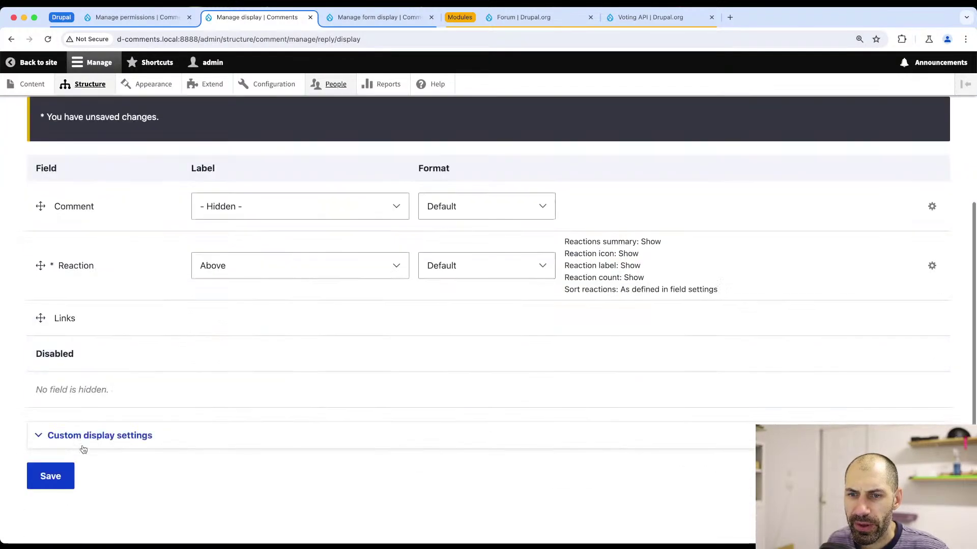
{"action": "left_click", "coordinate": [50, 476]}
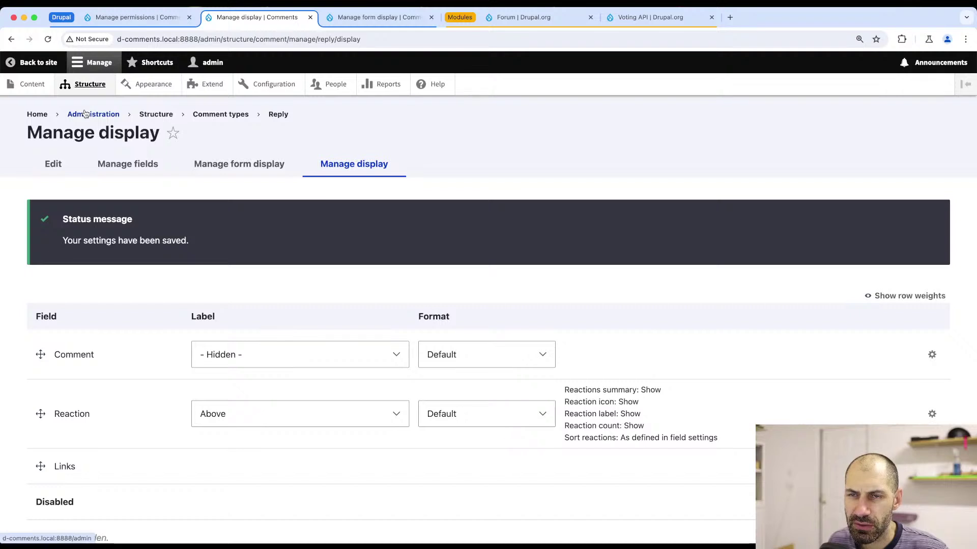
- Uncheck Enable Ajax Comments for the Topic type's Replies field and save the display
{"action": "left_click", "coordinate": [87, 84]}
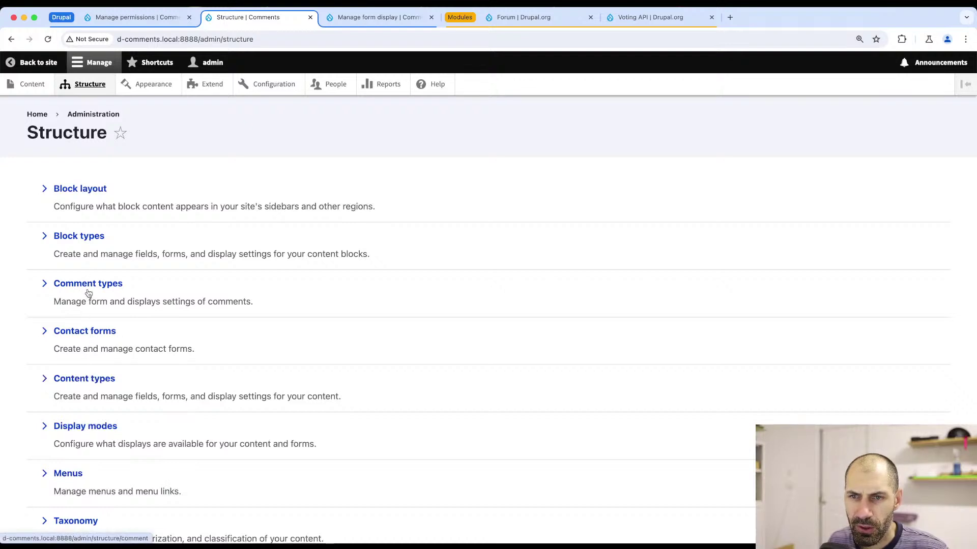
{"action": "left_click", "coordinate": [86, 378]}
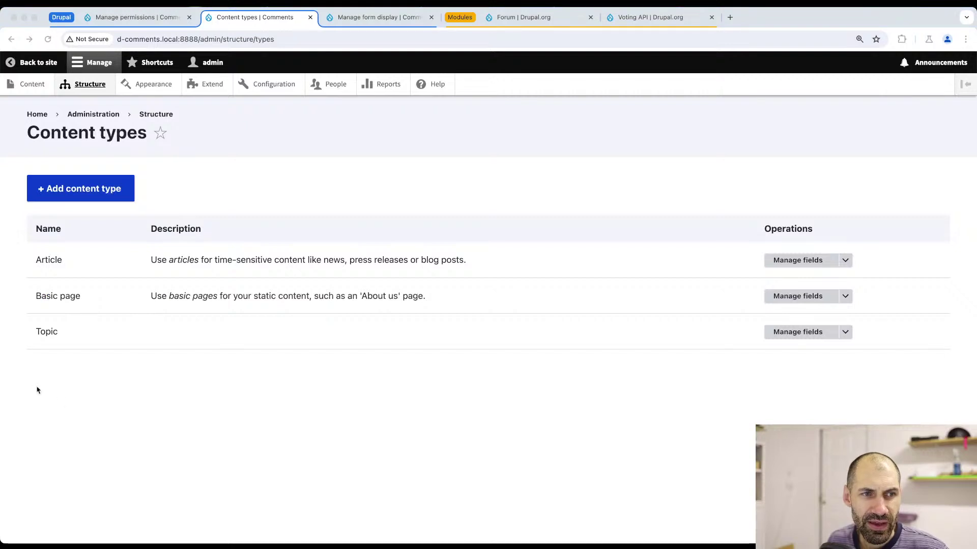
{"action": "left_click", "coordinate": [845, 332]}
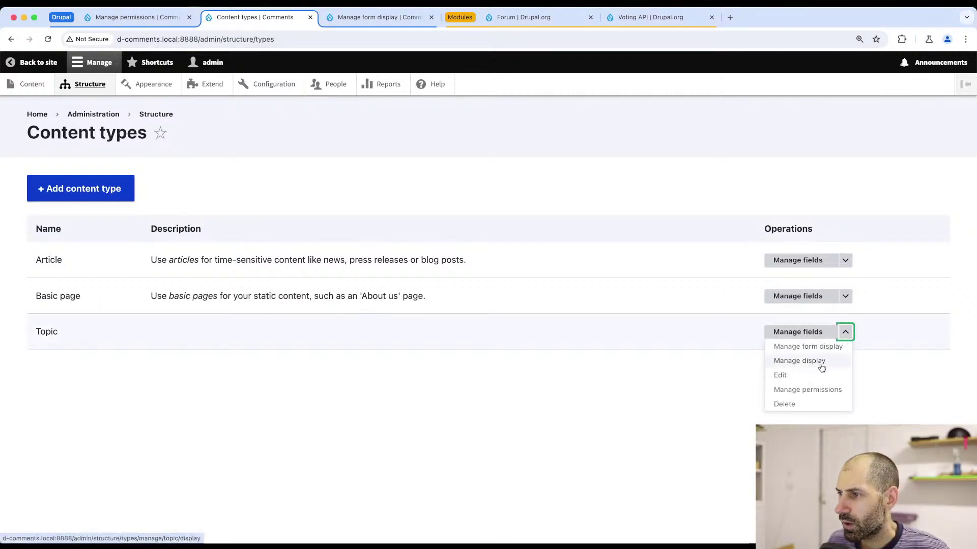
{"action": "left_click", "coordinate": [820, 362]}
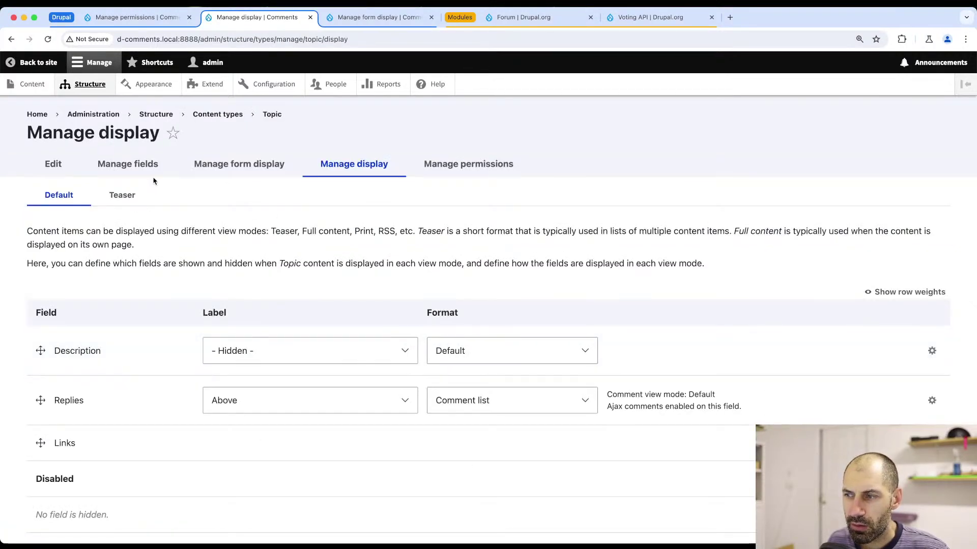
{"action": "left_click", "coordinate": [933, 401]}
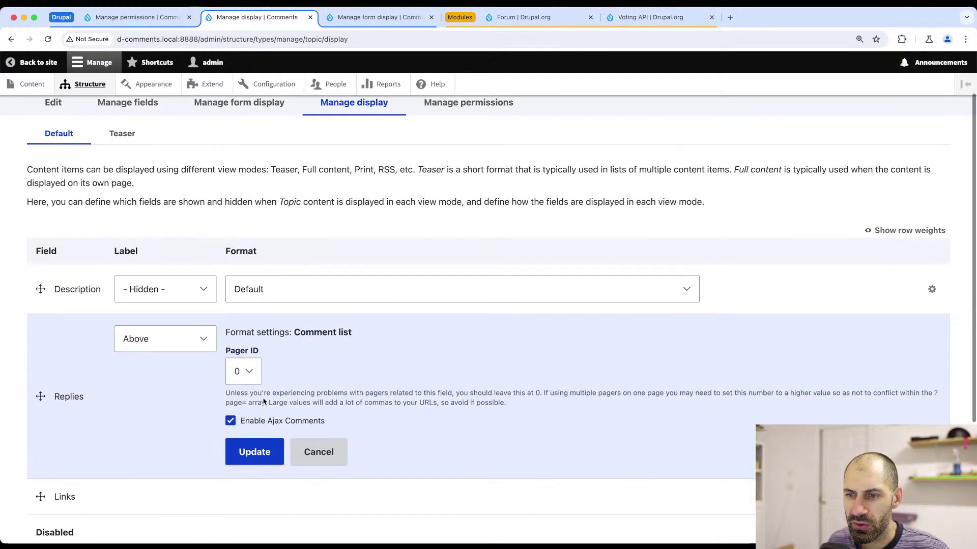
{"action": "scroll", "coordinate": [305, 406], "scroll_direction": "down", "scroll_amount": 3}
{"action": "left_click", "coordinate": [230, 406]}
{"action": "left_click", "coordinate": [254, 439]}
{"action": "scroll", "coordinate": [235, 429], "scroll_direction": "down", "scroll_amount": 3}
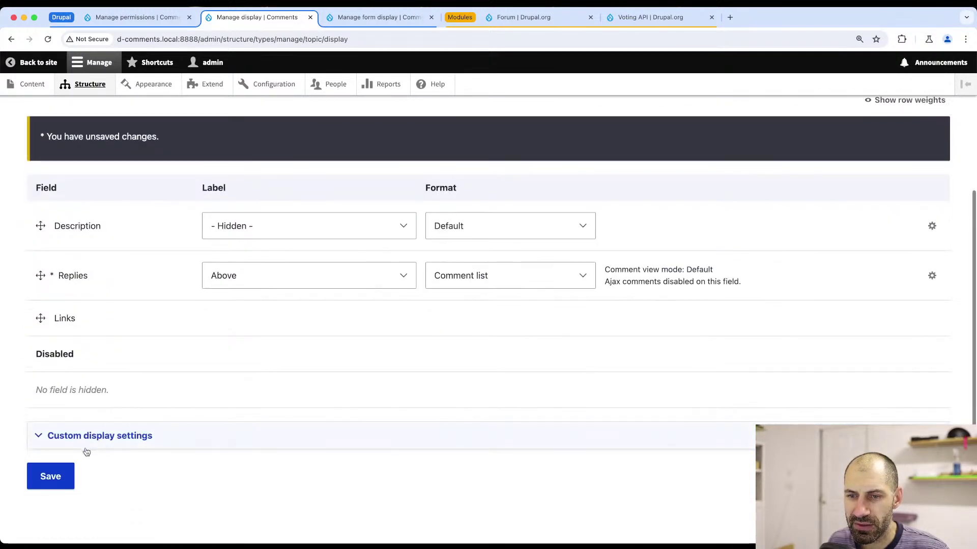
{"action": "left_click", "coordinate": [54, 473]}
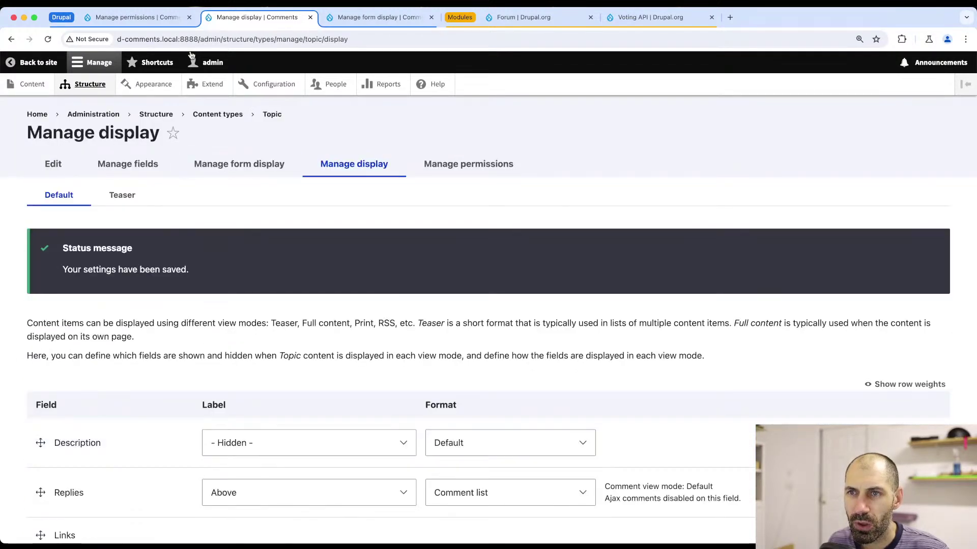
- Open the How to Install Drupal topic from the Content overview
{"action": "left_click", "coordinate": [92, 19]}
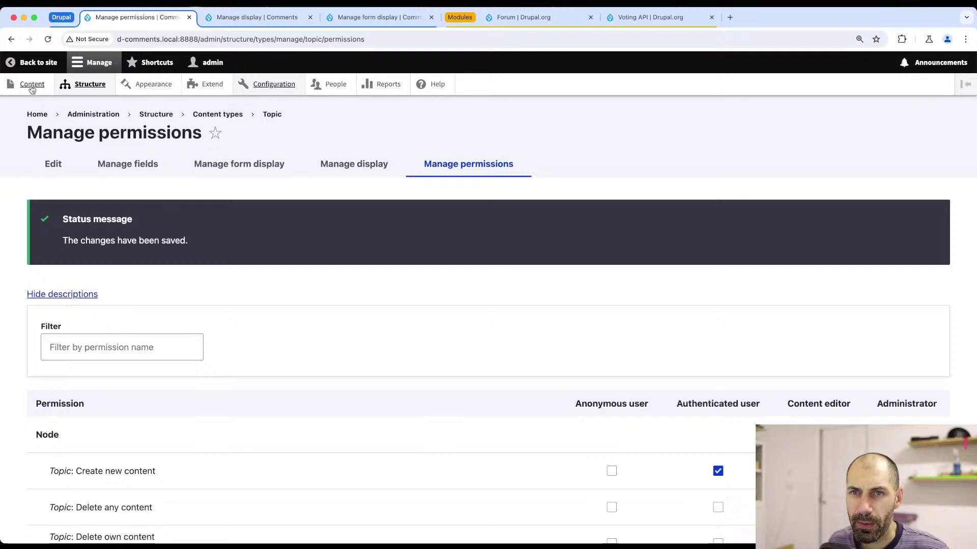
{"action": "left_click", "coordinate": [31, 86]}
{"action": "left_click", "coordinate": [124, 359]}
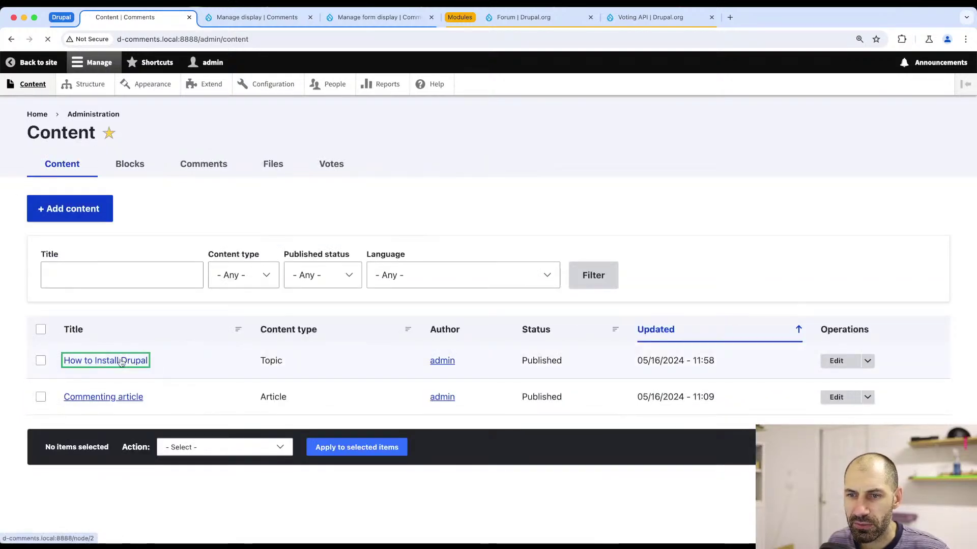
- Scroll to the last comment on How to Install Drupal, then return to the formatter code in PhpStorm
{"action": "scroll", "coordinate": [127, 366], "scroll_direction": "down", "scroll_amount": 8}
{"action": "scroll", "coordinate": [148, 384], "scroll_direction": "down", "scroll_amount": 8}
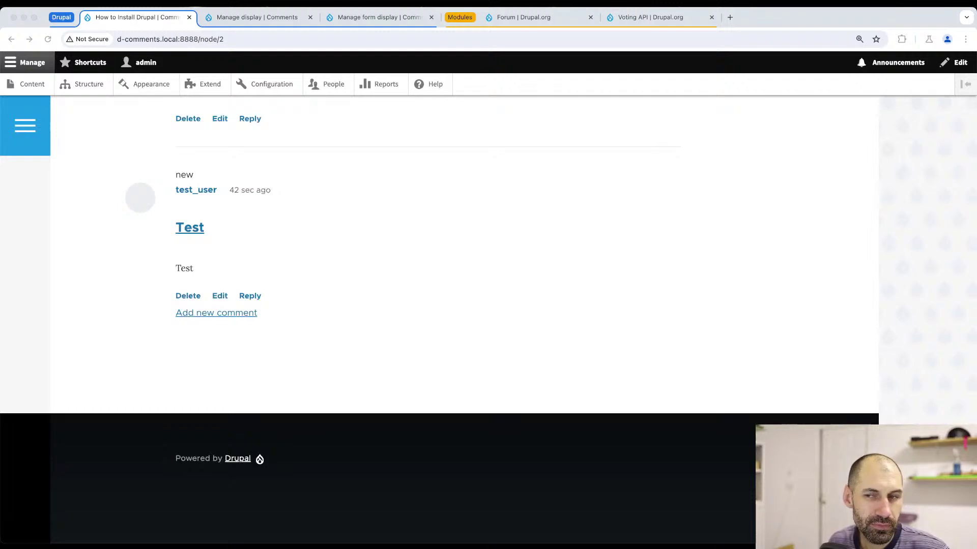
{"action": "left_click", "coordinate": [617, 367]}
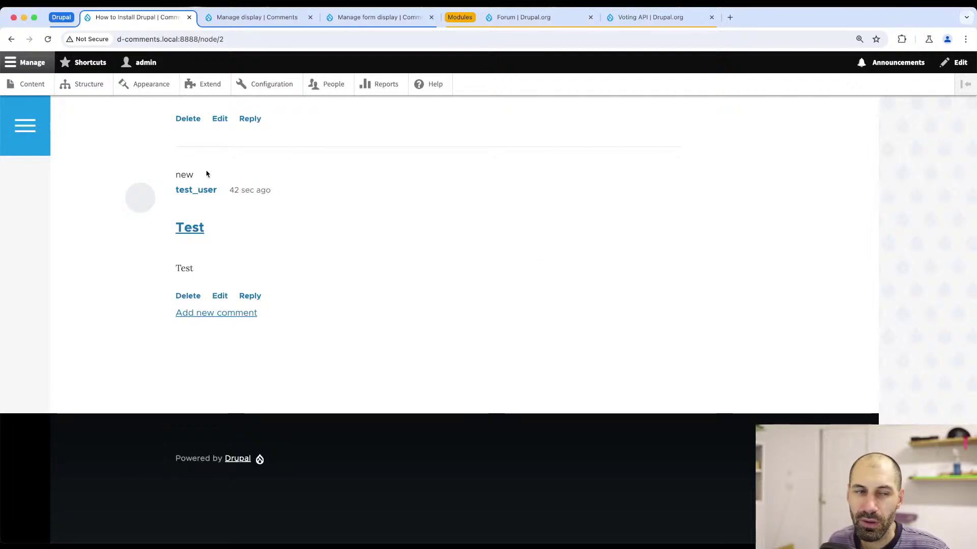
{"action": "key", "text": "super+Tab"}
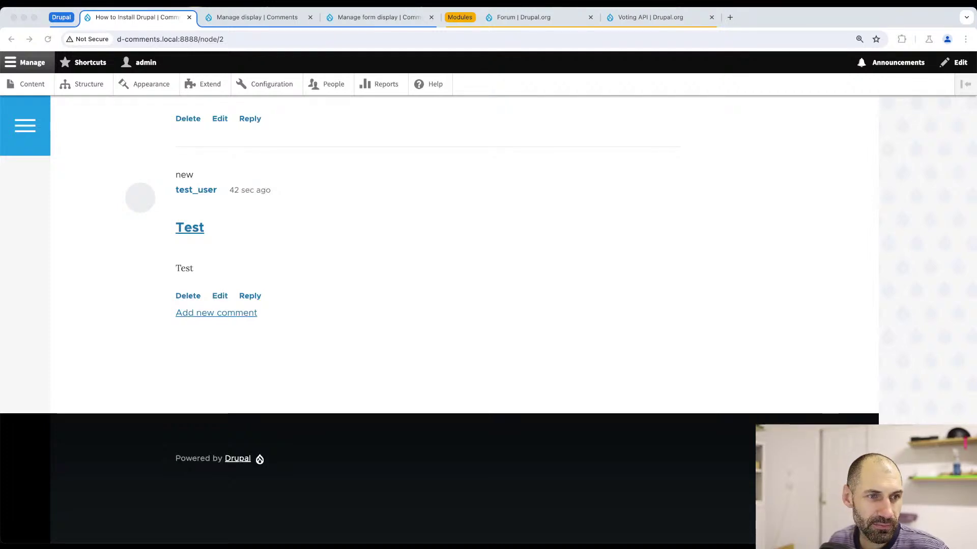
{"action": "key", "text": "super+Tab"}
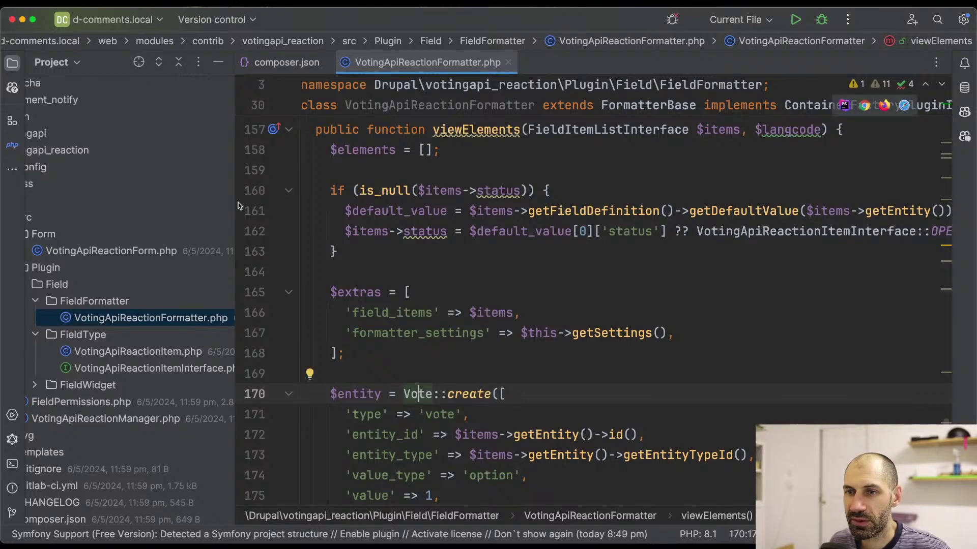
- Set a breakpoint at line 158, the first line of viewElements
{"action": "left_click_drag", "start_coordinate": [236, 201], "coordinate": [179, 201]}
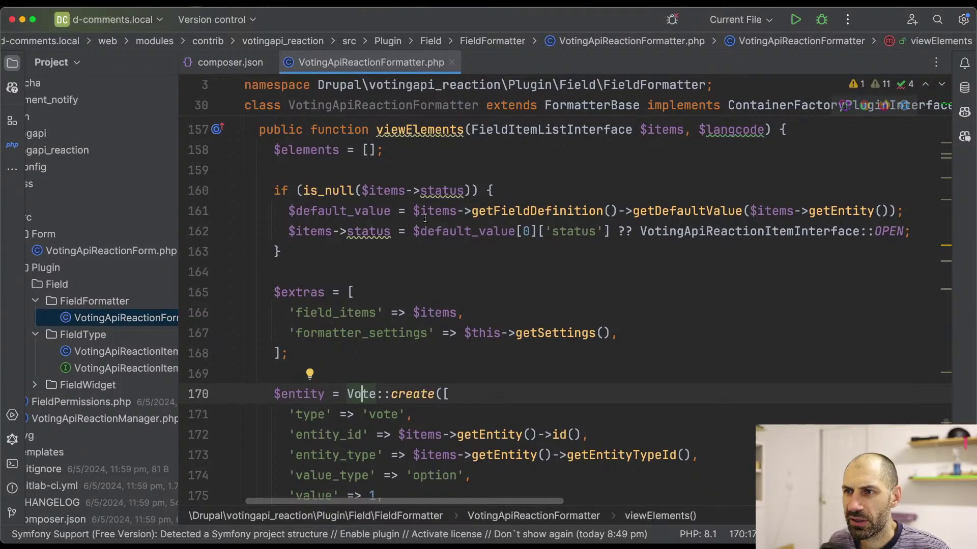
{"action": "scroll", "coordinate": [375, 276], "scroll_direction": "up", "scroll_amount": 3}
{"action": "scroll", "coordinate": [375, 276], "scroll_direction": "down", "scroll_amount": 1}
{"action": "left_click", "coordinate": [223, 254]}
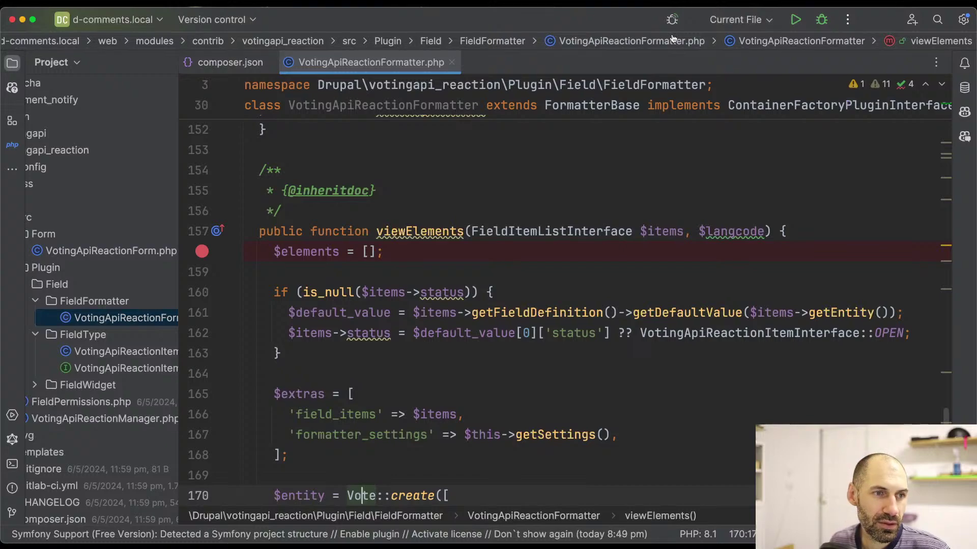
- Reload the node/2 topic page, accept the Xdebug connection, and dismiss the debug warnings
{"action": "key", "text": "super+Tab"}
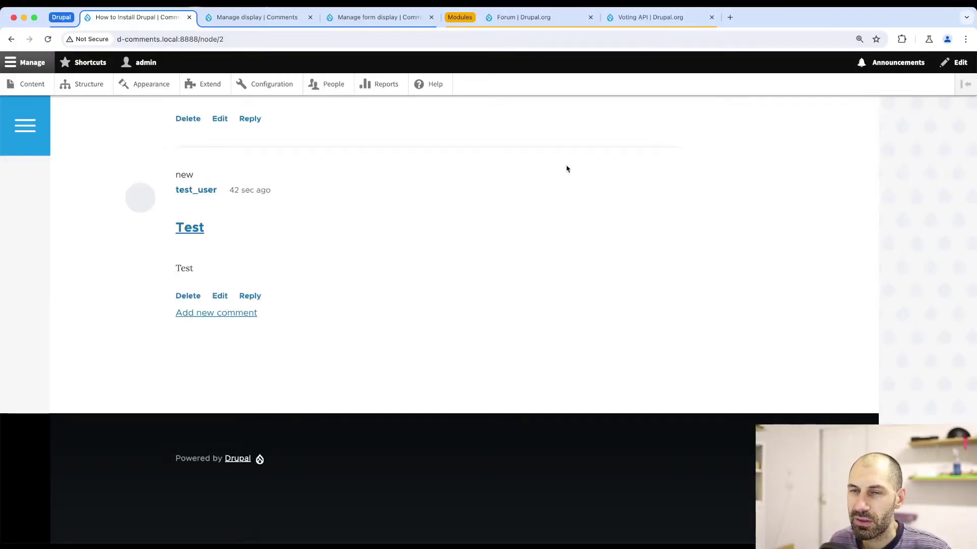
{"action": "key", "text": "super+r"}
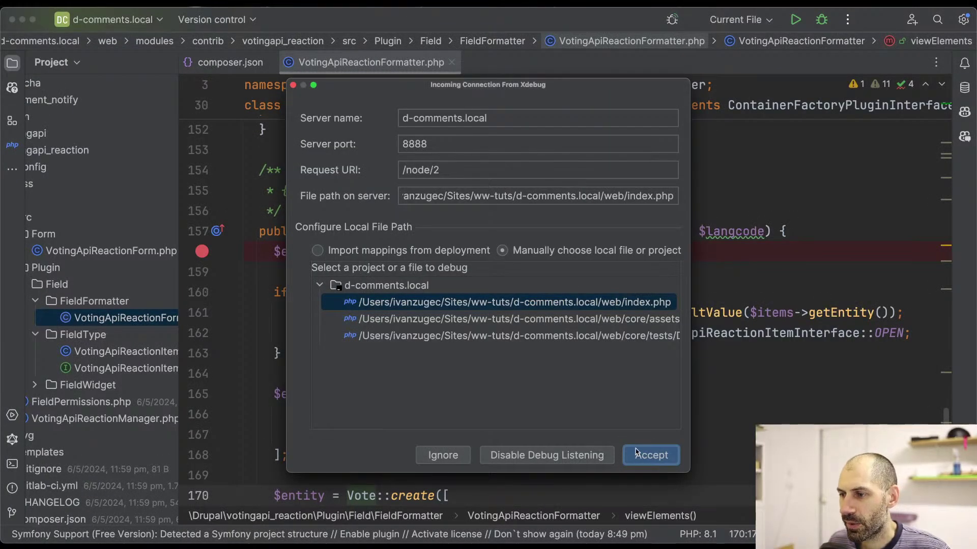
{"action": "left_click", "coordinate": [646, 454]}
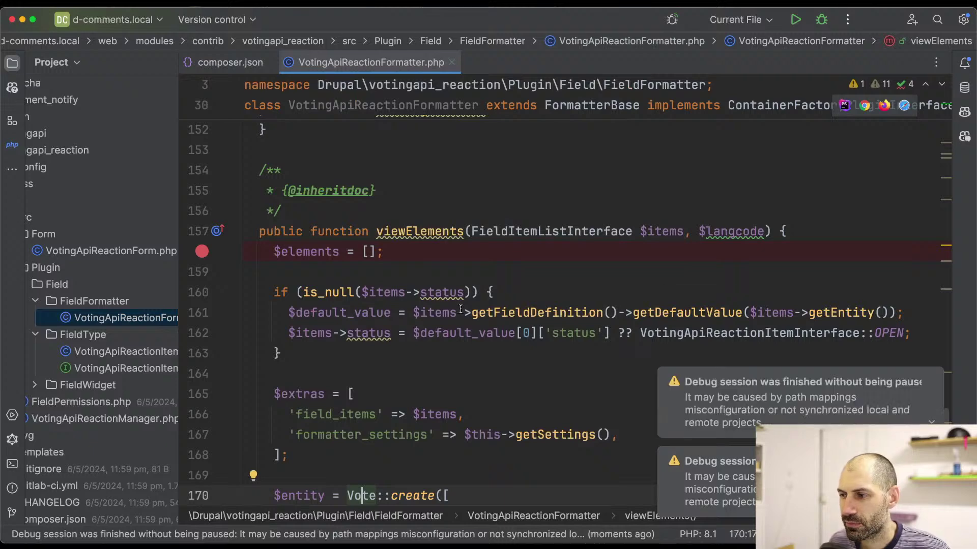
{"action": "left_click", "coordinate": [930, 300]}
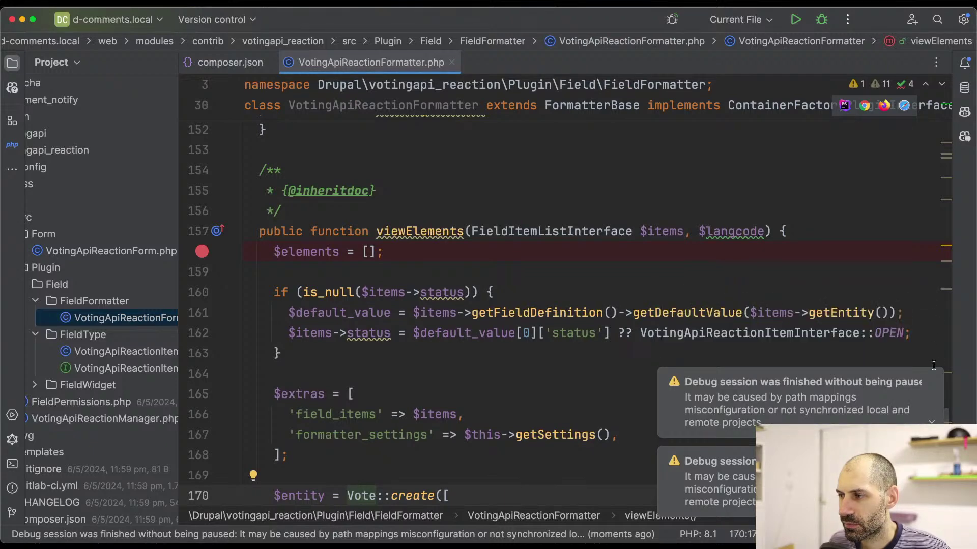
{"action": "left_click", "coordinate": [931, 378]}
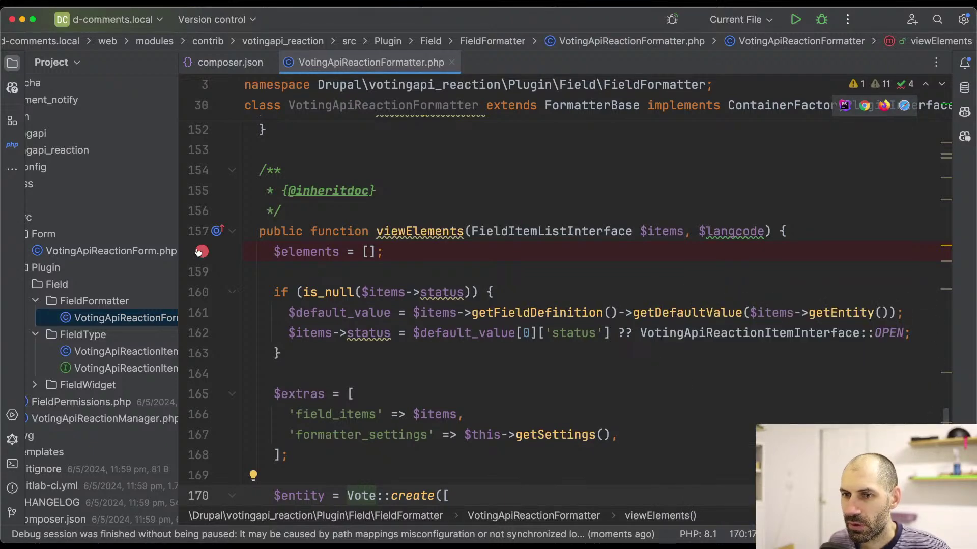
{"action": "scroll", "coordinate": [234, 280], "scroll_direction": "down", "scroll_amount": 2}
{"action": "scroll", "coordinate": [265, 301], "scroll_direction": "up", "scroll_amount": 4}
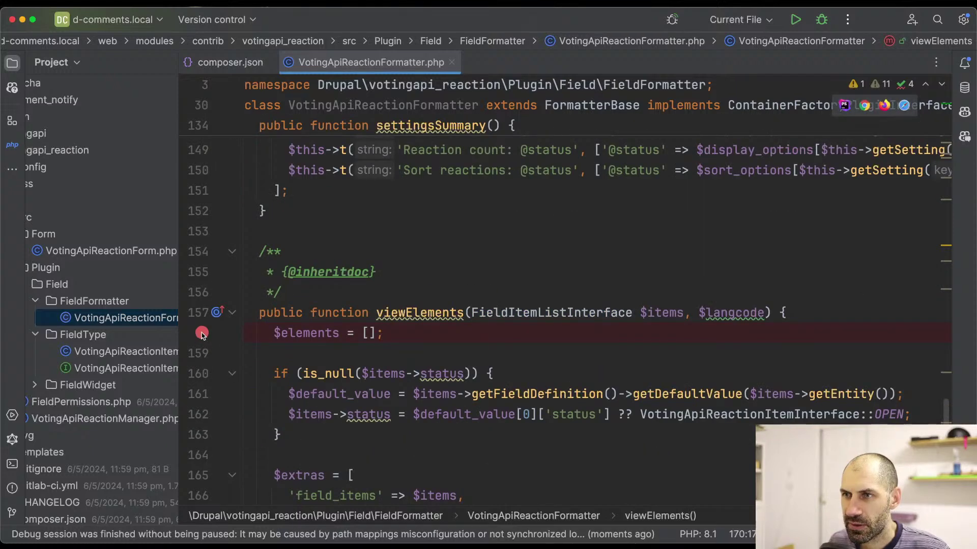
{"action": "scroll", "coordinate": [457, 396], "scroll_direction": "down", "scroll_amount": 5}
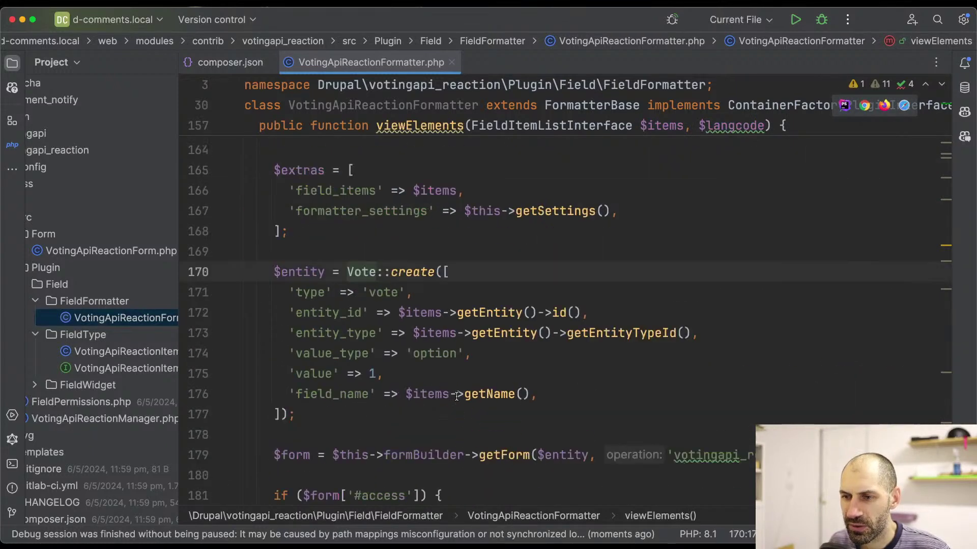
{"action": "scroll", "coordinate": [491, 233], "scroll_direction": "up", "scroll_amount": 3}
{"action": "key", "text": "super+Tab"}
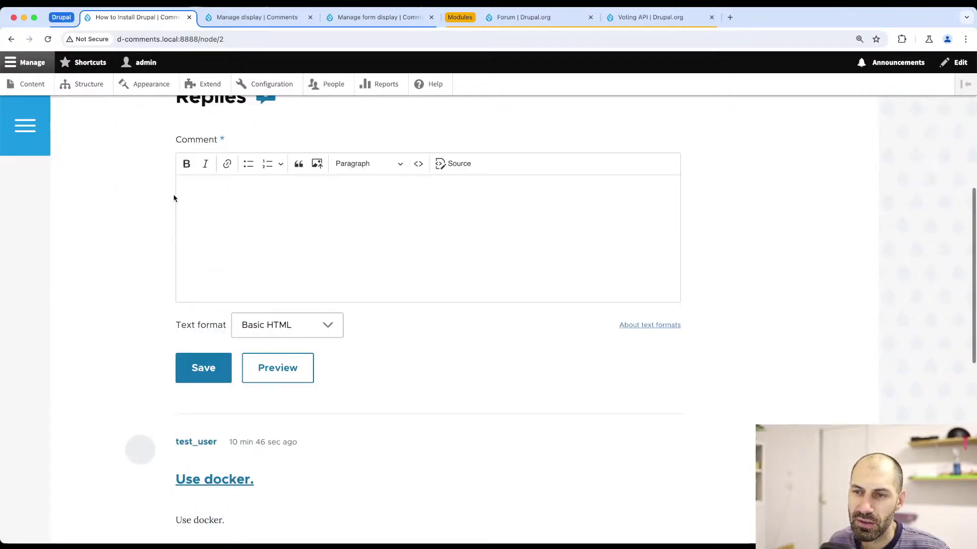
{"action": "scroll", "coordinate": [174, 198], "scroll_direction": "up", "scroll_amount": 5}
{"action": "scroll", "coordinate": [174, 198], "scroll_direction": "down", "scroll_amount": 8}
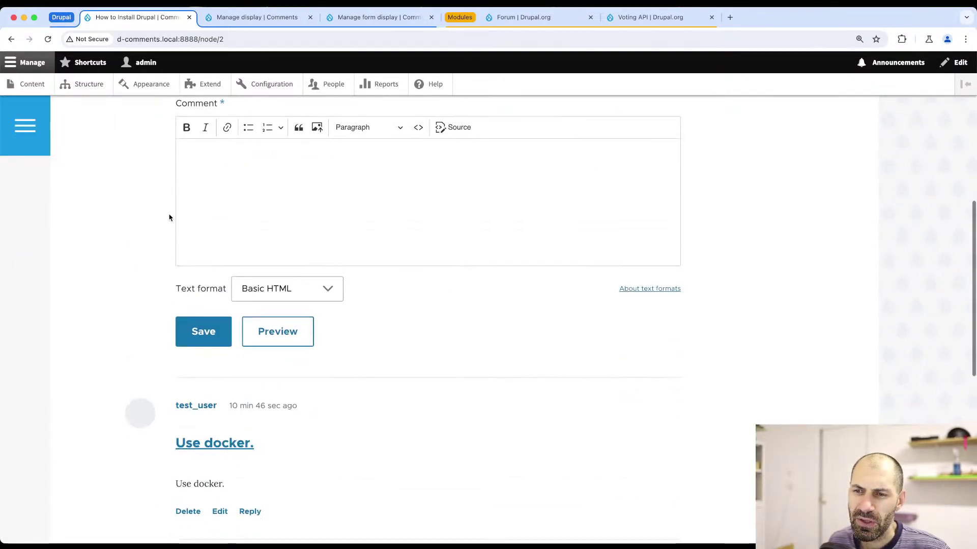
- Uninstall the AJAX Comments module under Extend > Uninstall, then go to the Content list
{"action": "scroll", "coordinate": [169, 219], "scroll_direction": "up", "scroll_amount": 4}
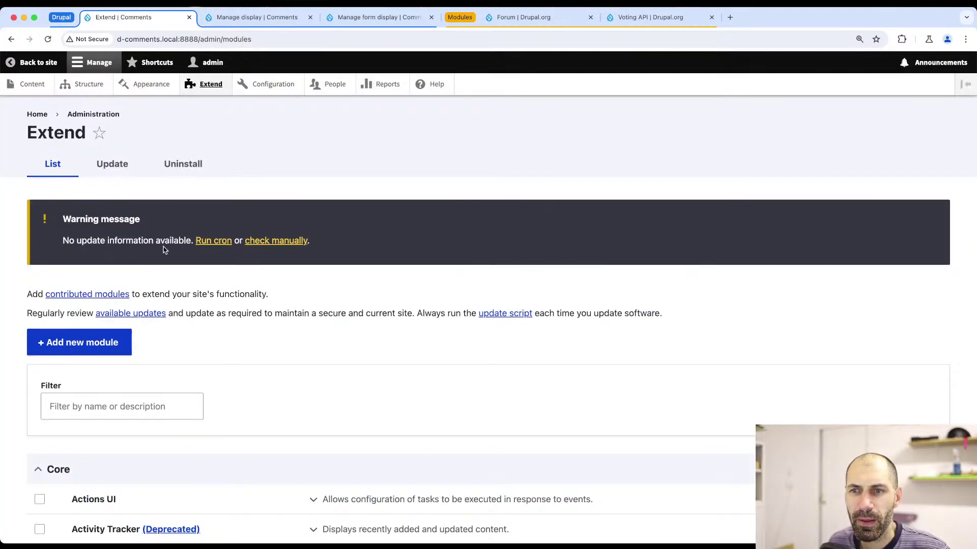
{"action": "scroll", "coordinate": [163, 245], "scroll_direction": "down", "scroll_amount": 2}
{"action": "left_click", "coordinate": [177, 107]}
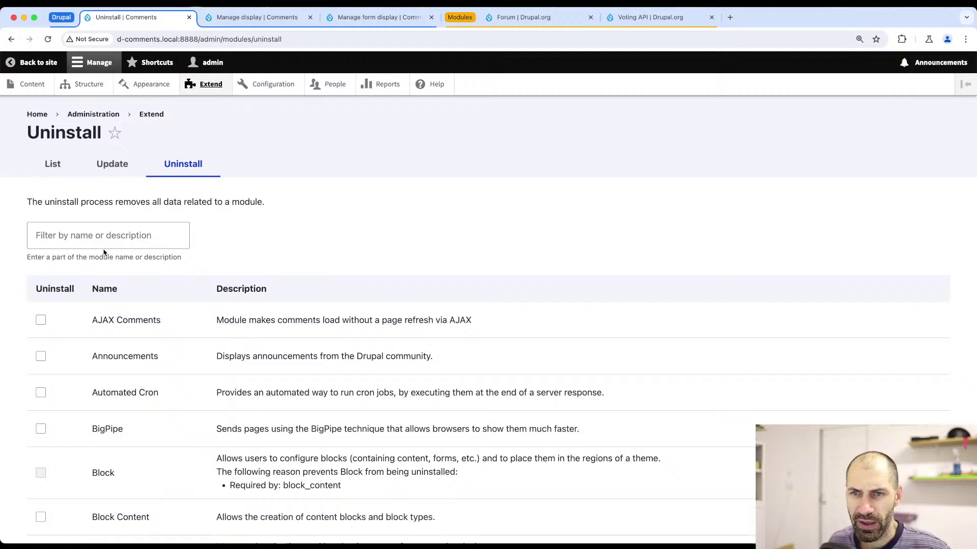
{"action": "left_click", "coordinate": [103, 244]}
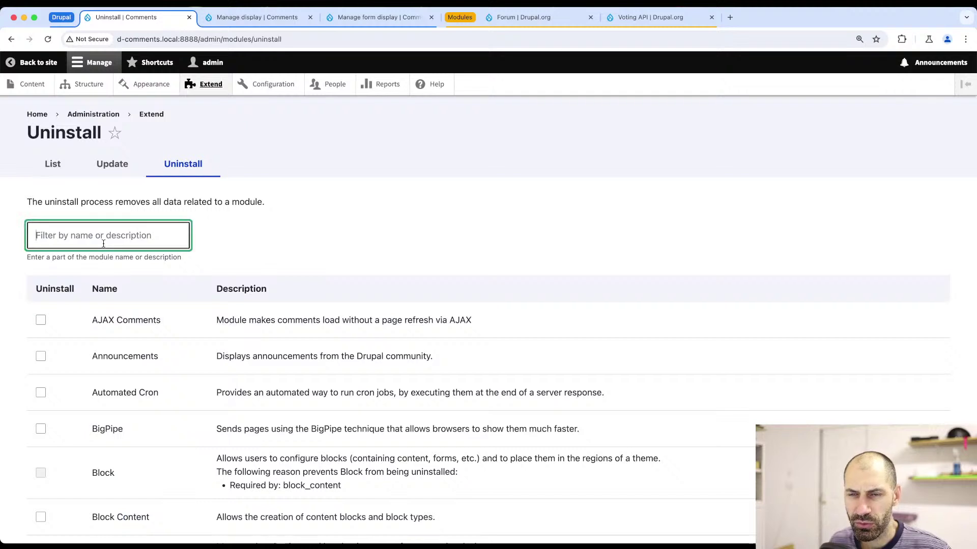
{"action": "type", "text": "com"}
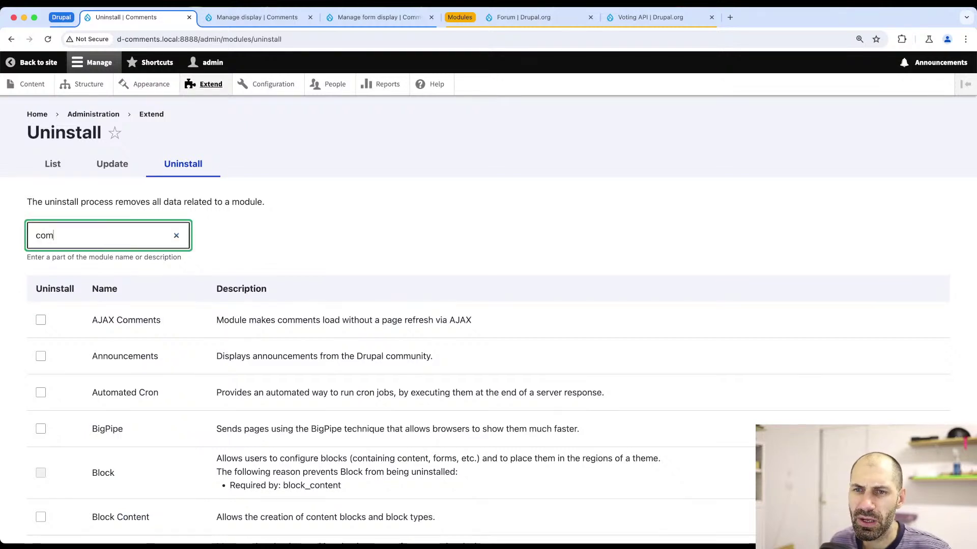
{"action": "key", "text": "BackSpace"}
{"action": "key", "text": "BackSpace"}
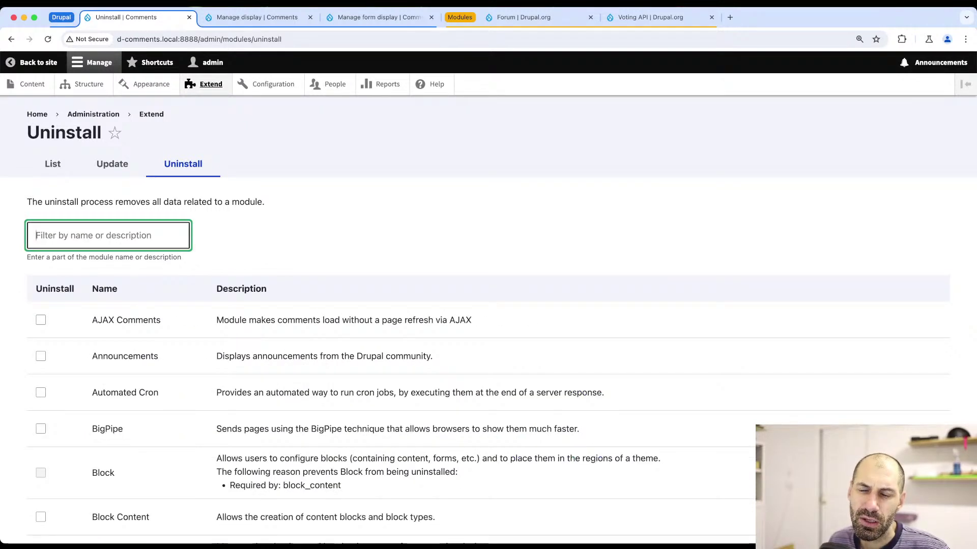
{"action": "left_click", "coordinate": [40, 320]}
{"action": "scroll", "coordinate": [46, 356], "scroll_direction": "down", "scroll_amount": 15}
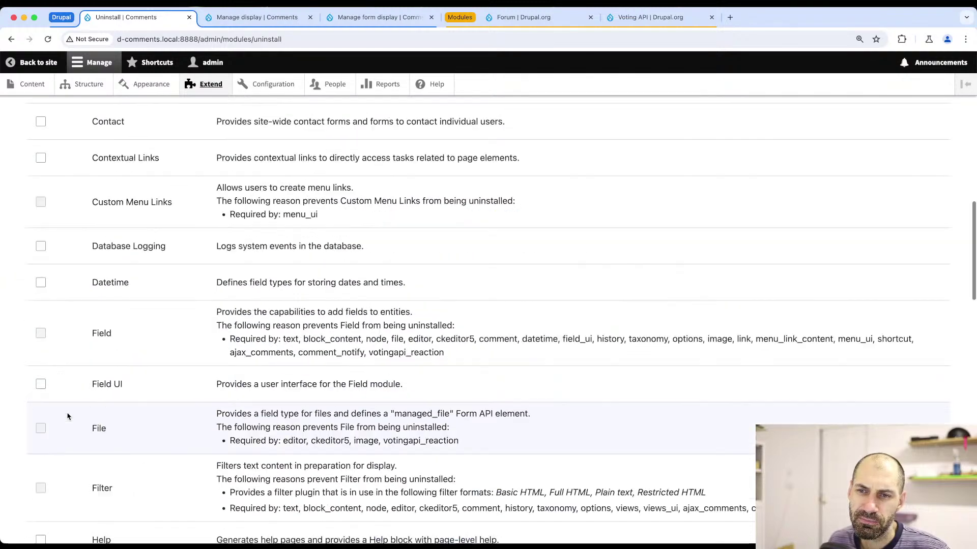
{"action": "scroll", "coordinate": [49, 492], "scroll_direction": "down", "scroll_amount": 10}
{"action": "left_click", "coordinate": [59, 476]}
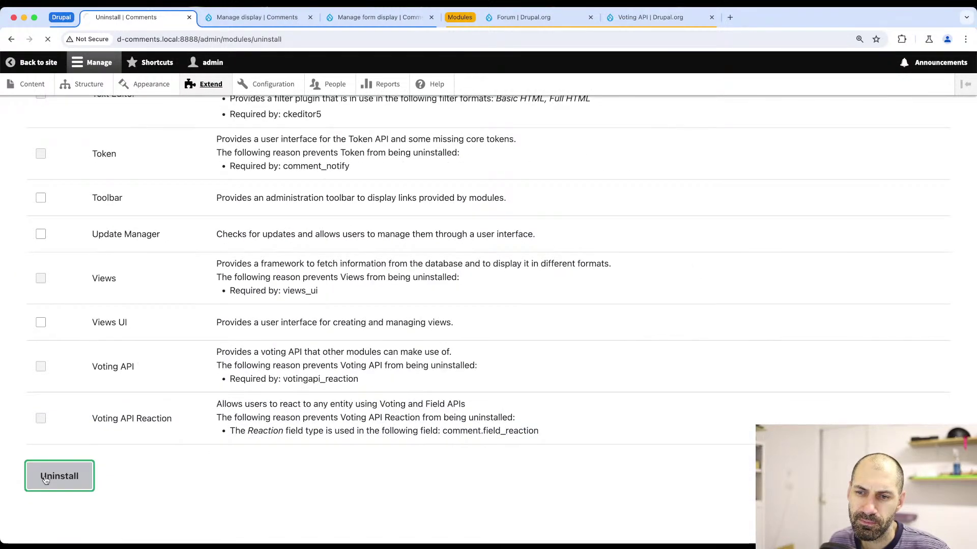
{"action": "left_click", "coordinate": [53, 392]}
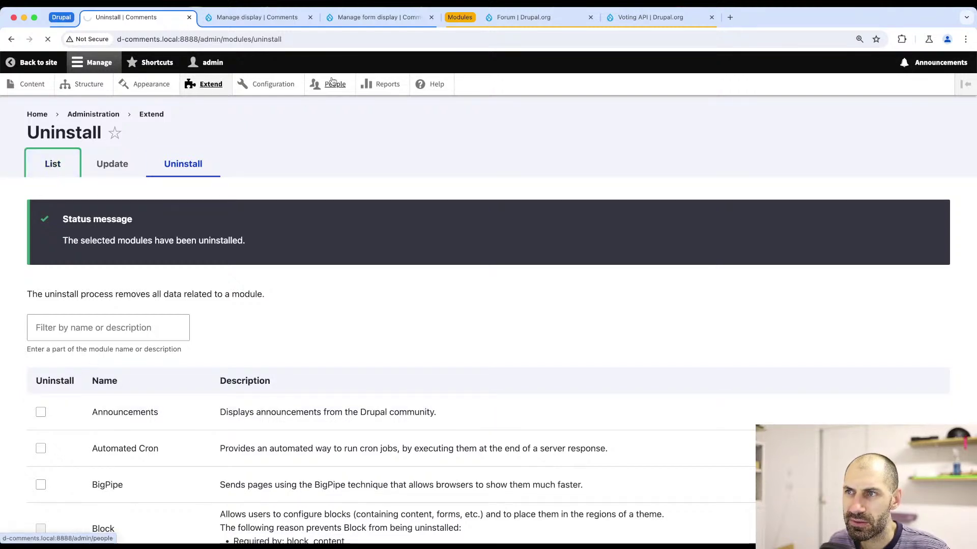
{"action": "key", "text": "super+Tab"}
{"action": "key", "text": "super+Tab"}
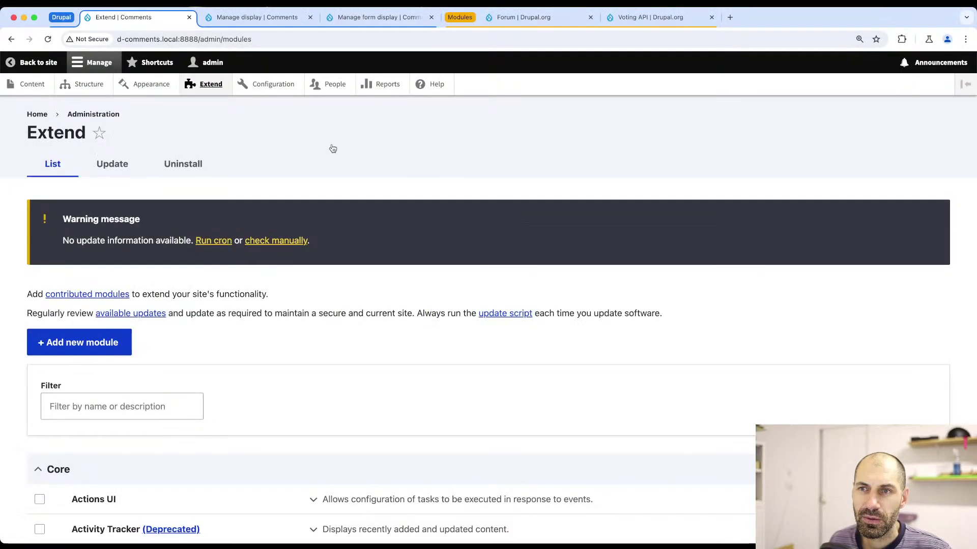
{"action": "left_click", "coordinate": [30, 84]}
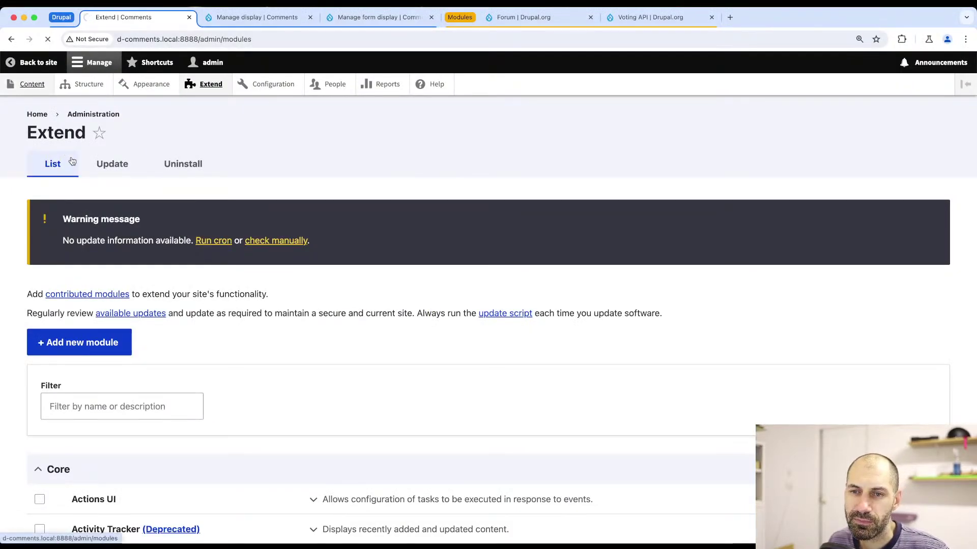
- Open the How to Install Drupal page, glance at PhpStorm, then open the Configuration overview
{"action": "left_click", "coordinate": [108, 360]}
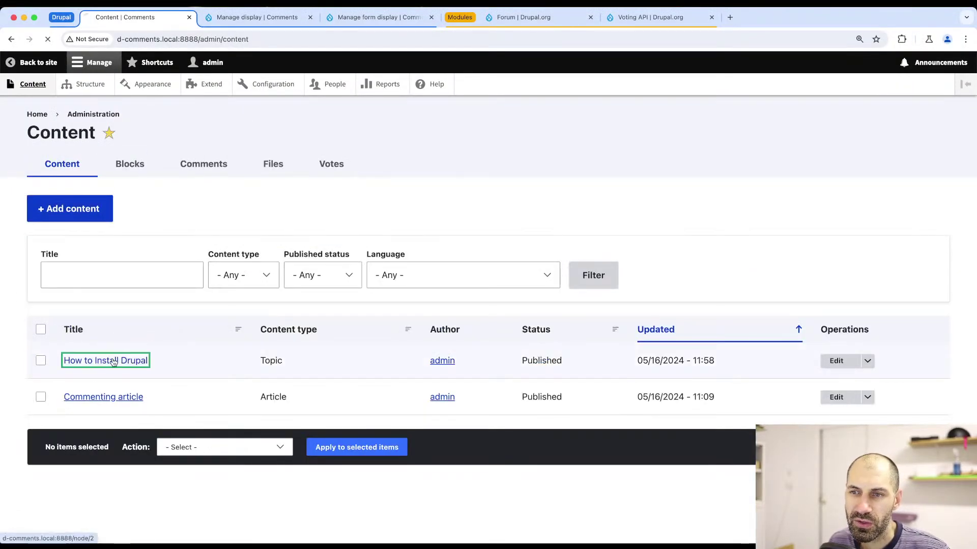
{"action": "key", "text": "super+Tab"}
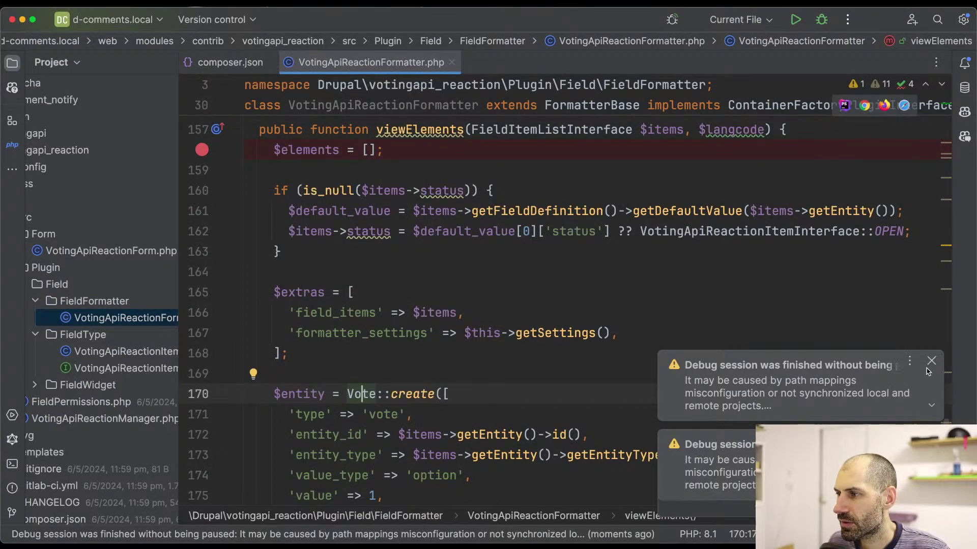
{"action": "key", "text": "super+Tab"}
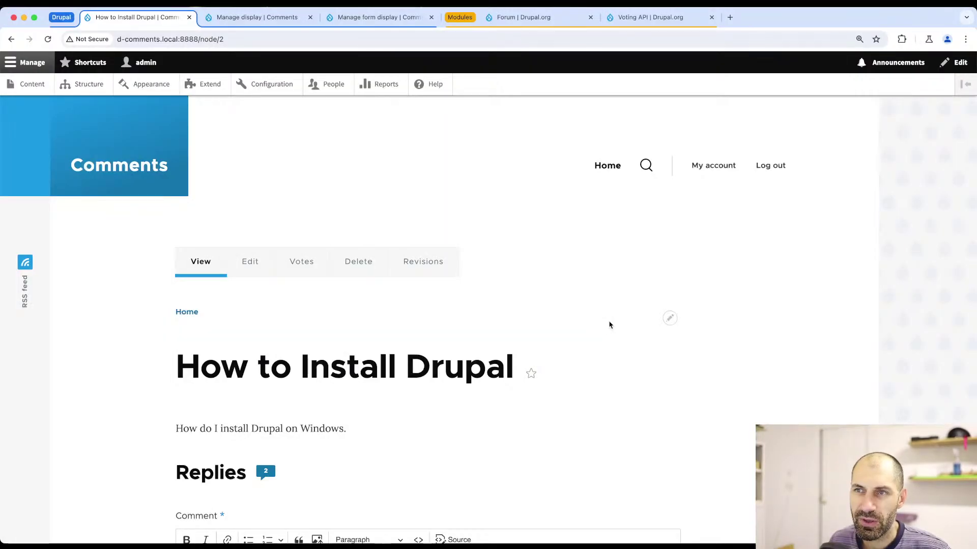
{"action": "key", "text": "super+Tab"}
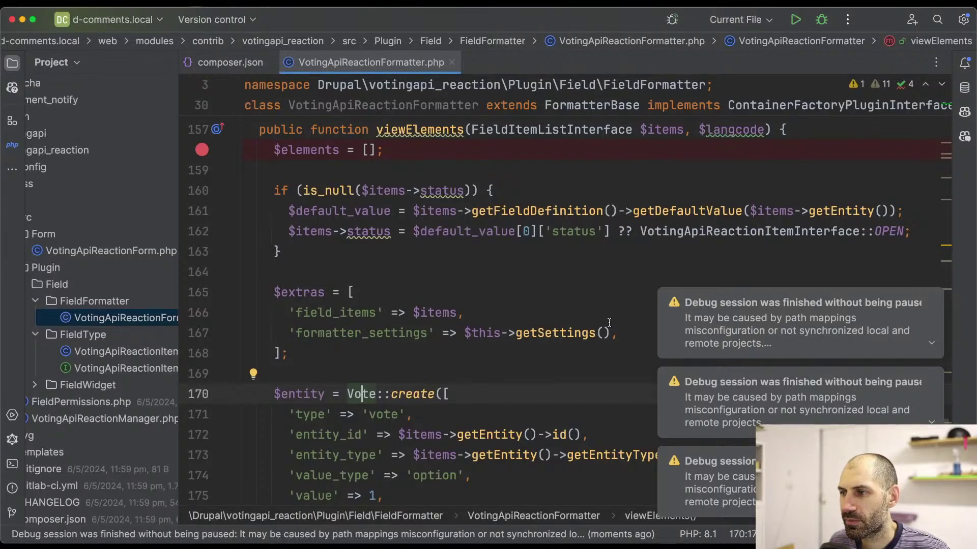
{"action": "key", "text": "super+Tab"}
{"action": "left_click", "coordinate": [275, 85]}
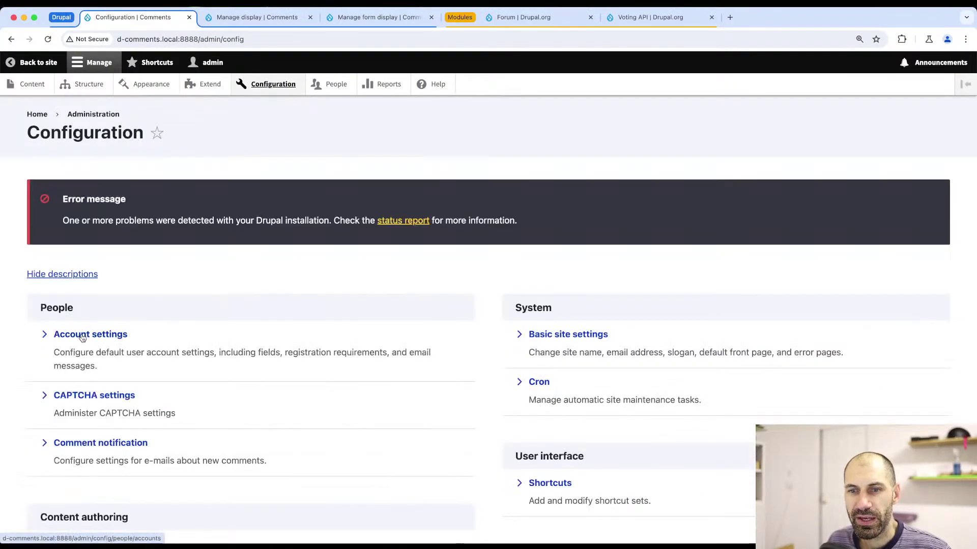
{"action": "scroll", "coordinate": [86, 331], "scroll_direction": "down", "scroll_amount": 10}
- Enable Twig development mode, turn off markup caching, and save the development settings
{"action": "left_click", "coordinate": [99, 214]}
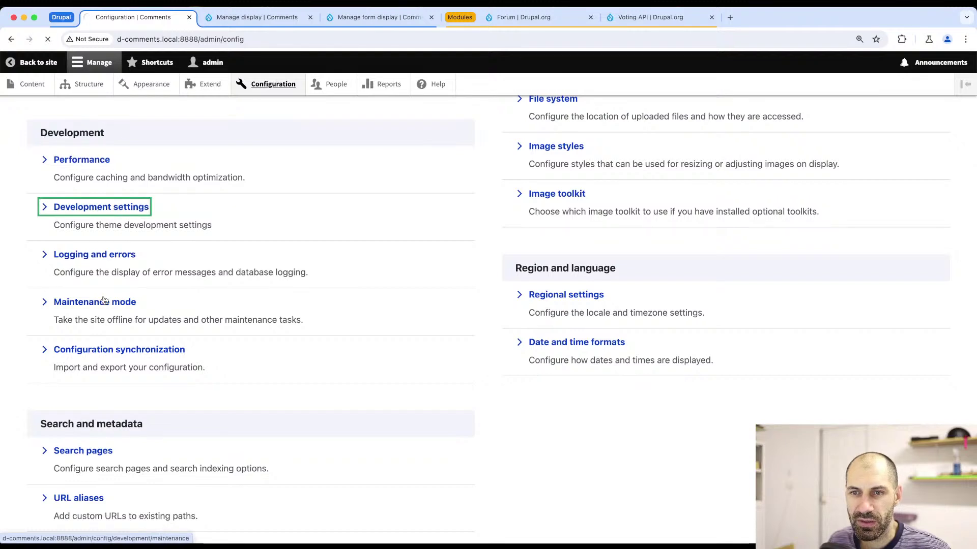
{"action": "left_click", "coordinate": [78, 249]}
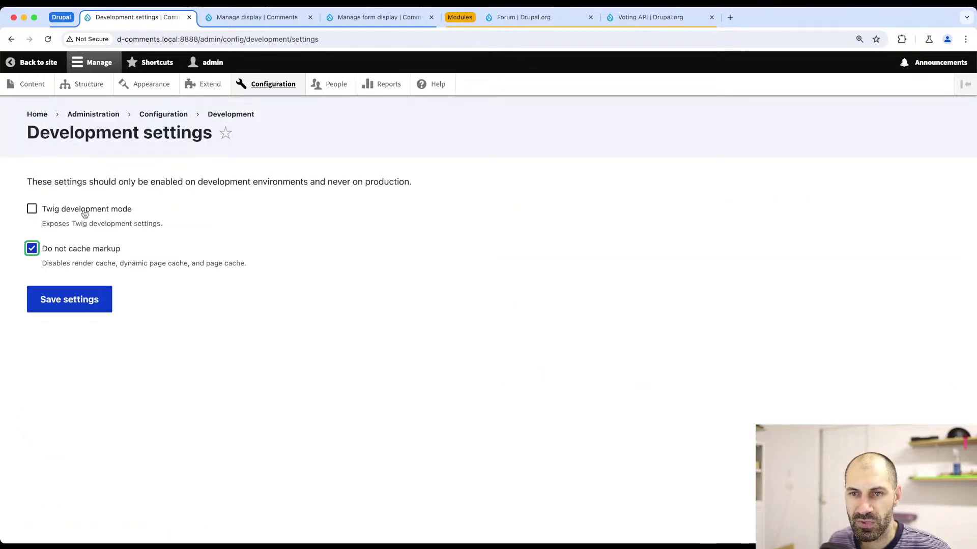
{"action": "left_click", "coordinate": [84, 210]}
{"action": "left_click", "coordinate": [81, 441]}
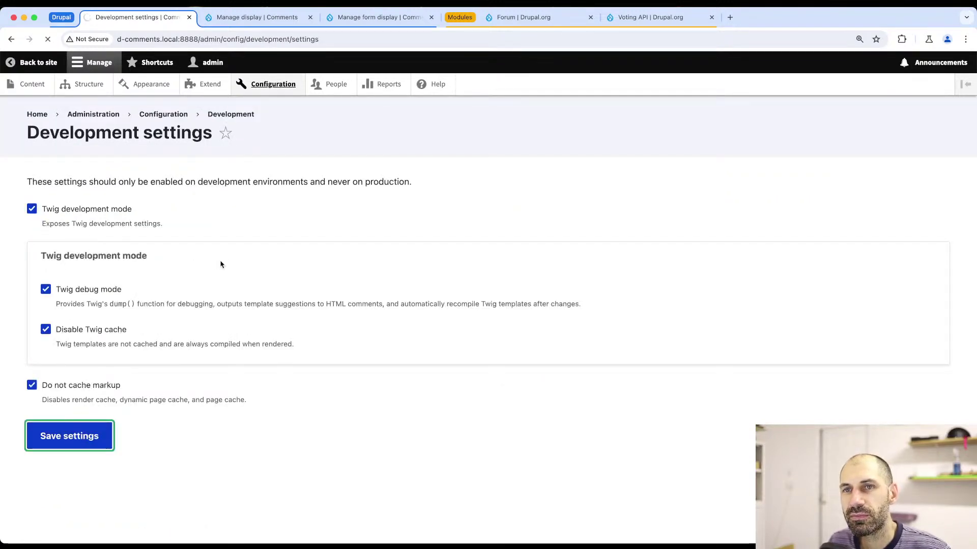
- Open the Content list in a new tab and go to the How to Install Drupal page
{"action": "left_click", "coordinate": [44, 85], "text": "super"}
{"action": "key", "text": "ctrl+Tab"}
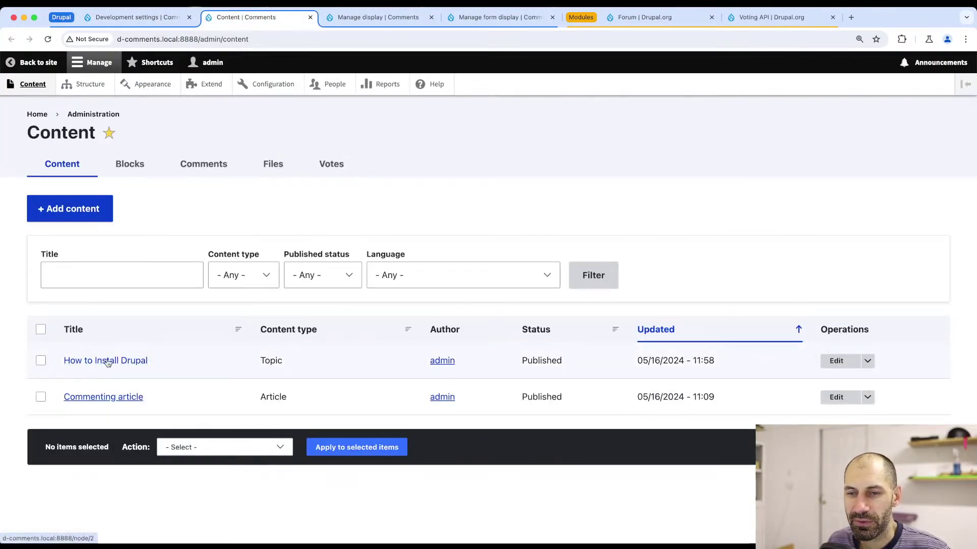
{"action": "left_click", "coordinate": [108, 363]}
- In PhpStorm, clear the debug notifications and move the breakpoint from line 158 to line 160
{"action": "key", "text": "super+Tab"}
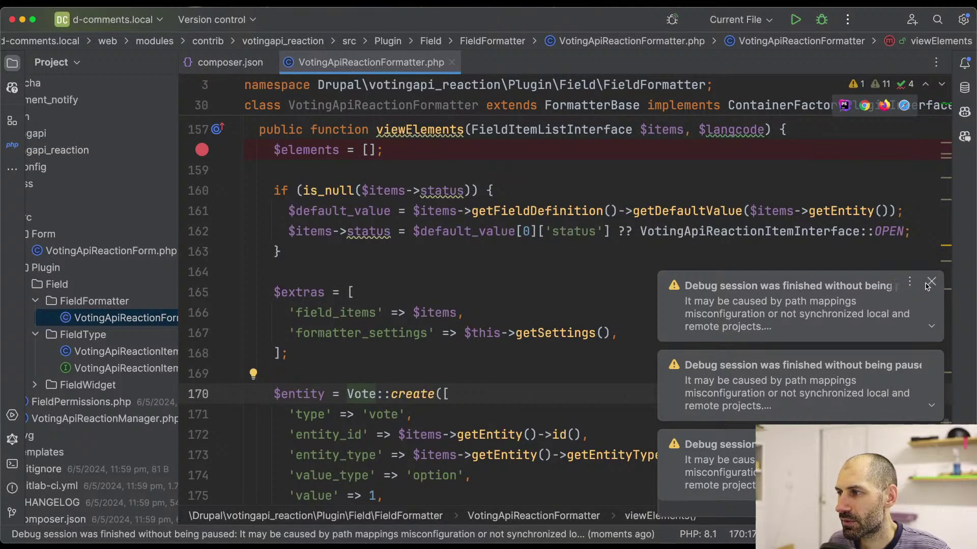
{"action": "left_click", "coordinate": [929, 282]}
{"action": "left_click", "coordinate": [931, 362]}
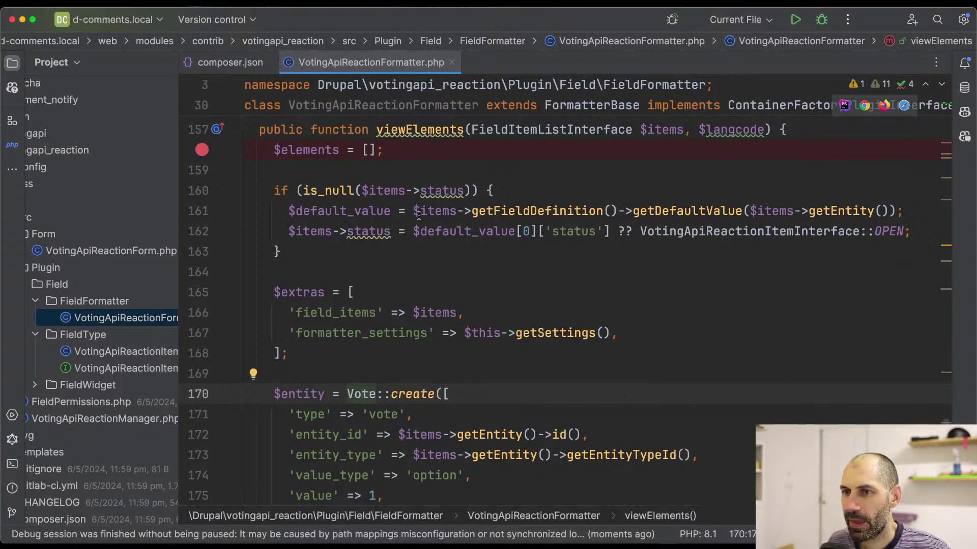
{"action": "left_click", "coordinate": [202, 150]}
{"action": "left_click", "coordinate": [202, 191]}
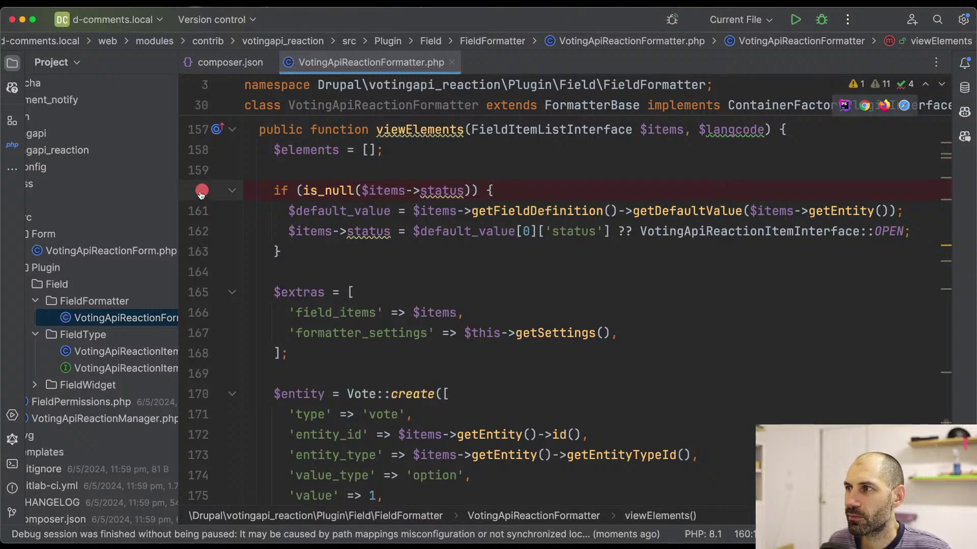
{"action": "key", "text": "super+Tab"}
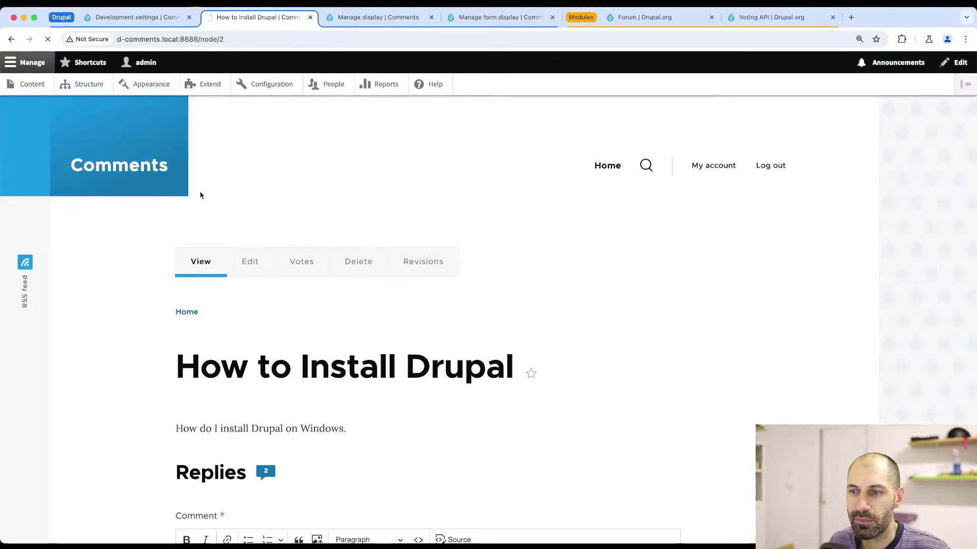
- Reload the topic page, then clear the new notifications and remove the line 160 breakpoint
{"action": "key", "text": "super+Tab"}
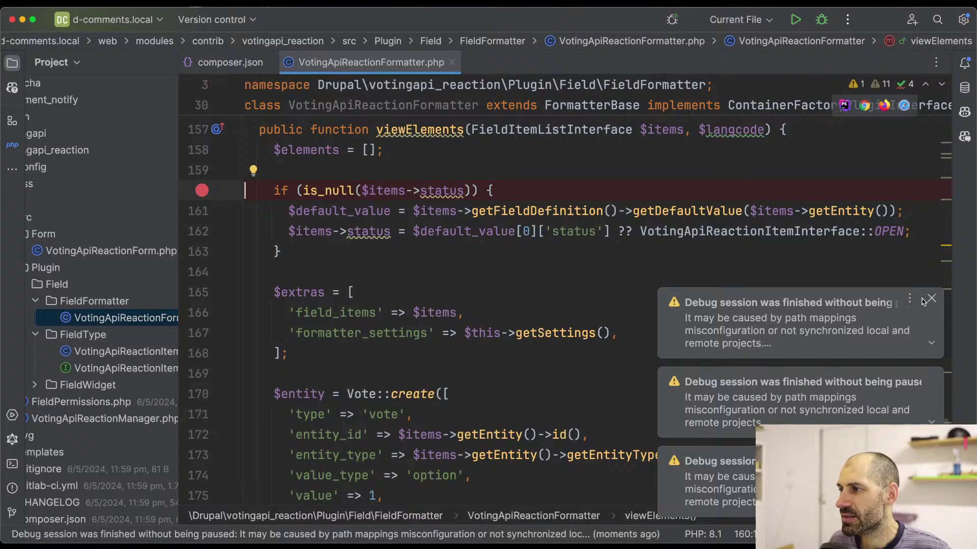
{"action": "left_click", "coordinate": [931, 300]}
{"action": "left_click", "coordinate": [932, 378]}
{"action": "left_click", "coordinate": [932, 377]}
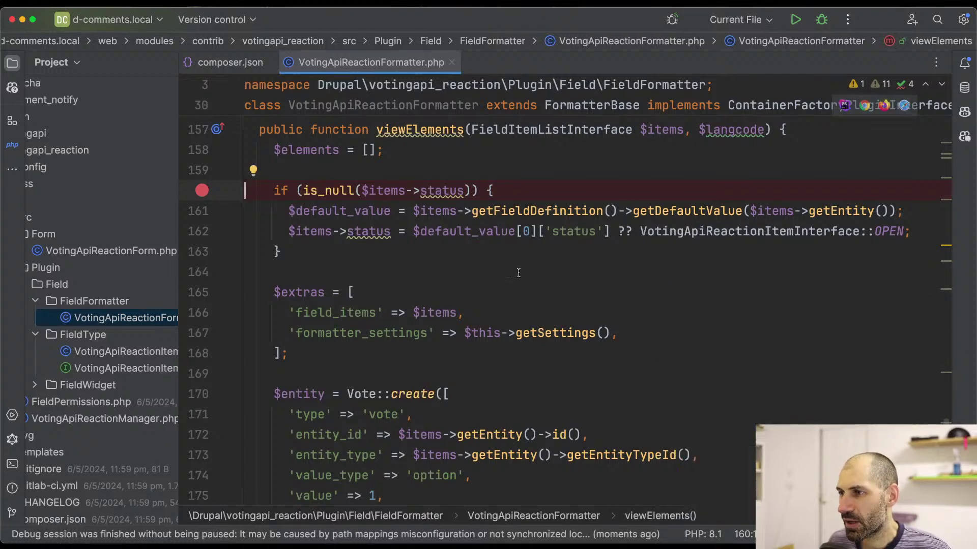
{"action": "scroll", "coordinate": [421, 229], "scroll_direction": "up", "scroll_amount": 5}
{"action": "scroll", "coordinate": [420, 229], "scroll_direction": "up", "scroll_amount": 1}
{"action": "scroll", "coordinate": [258, 314], "scroll_direction": "down", "scroll_amount": 5}
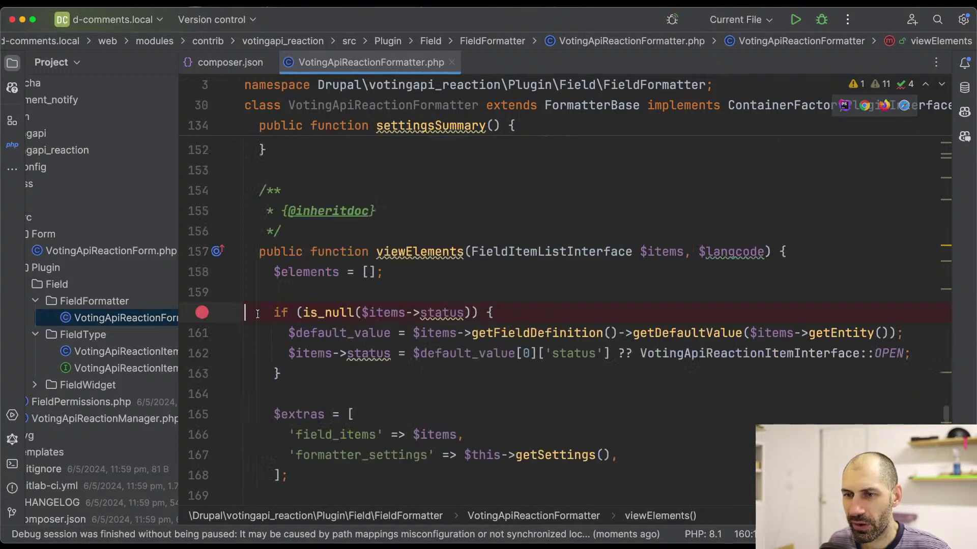
{"action": "left_click", "coordinate": [203, 312]}
{"action": "scroll", "coordinate": [276, 295], "scroll_direction": "up", "scroll_amount": 11}
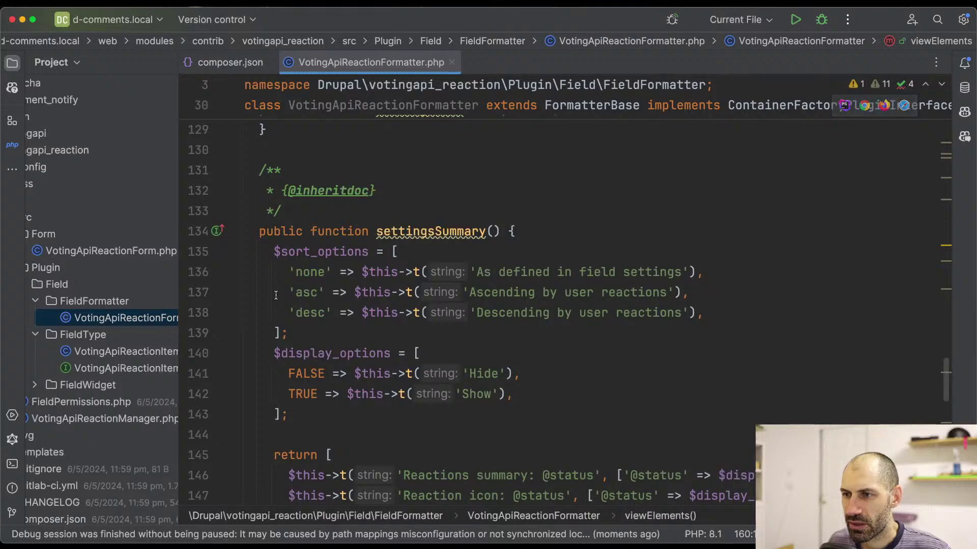
{"action": "scroll", "coordinate": [276, 295], "scroll_direction": "up", "scroll_amount": 12}
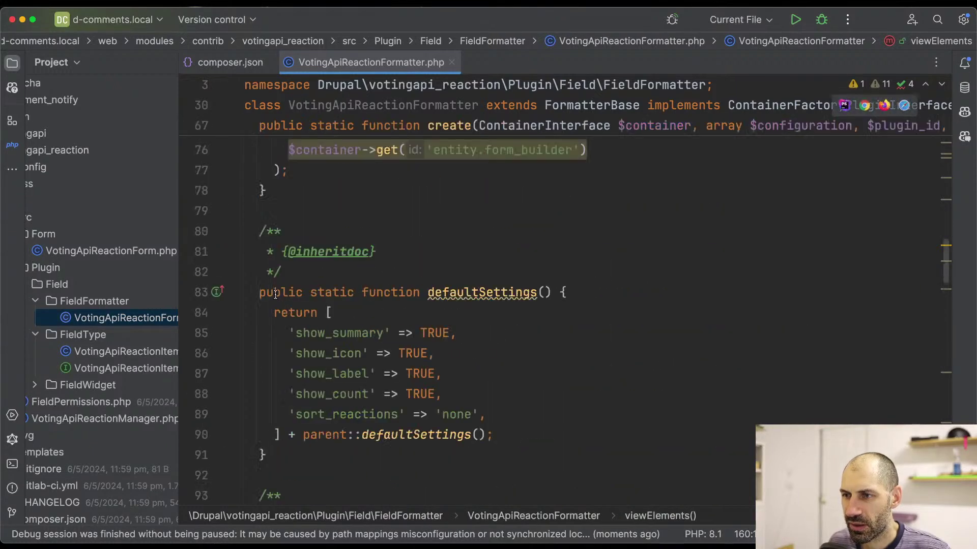
{"action": "scroll", "coordinate": [276, 295], "scroll_direction": "up", "scroll_amount": 4}
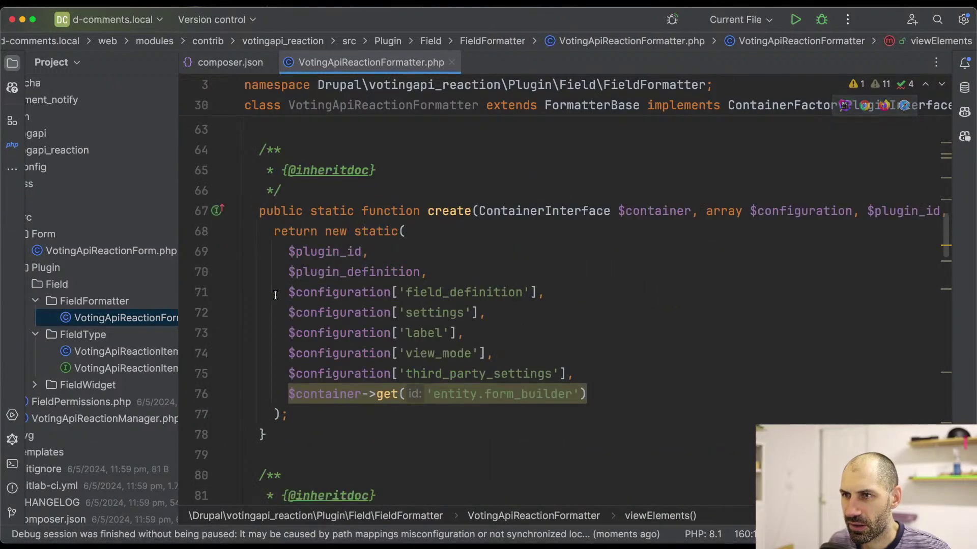
{"action": "scroll", "coordinate": [276, 295], "scroll_direction": "down", "scroll_amount": 7}
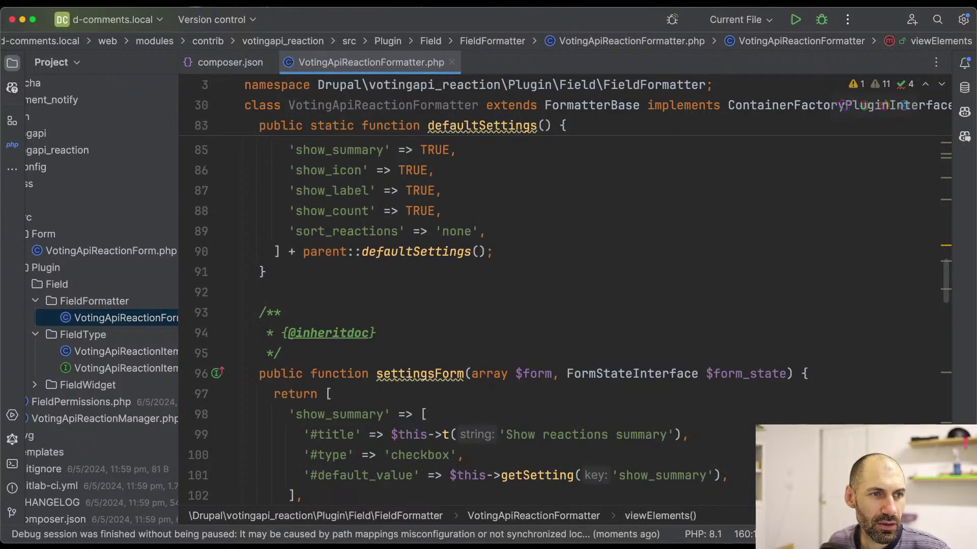
{"action": "key", "text": "super+Tab"}
{"action": "key", "text": "super+Tab"}
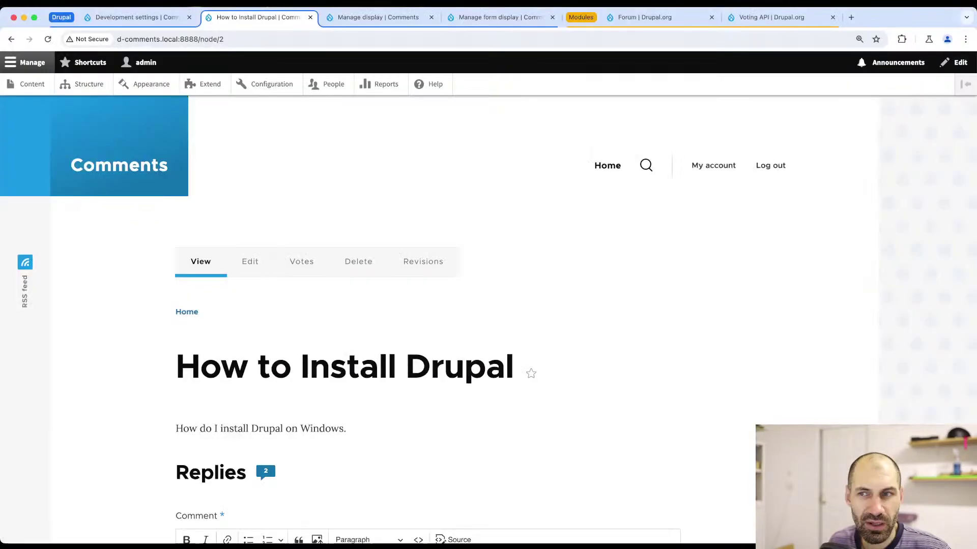
- Look over the Vote types list from the Structure page
{"action": "left_click", "coordinate": [72, 92]}
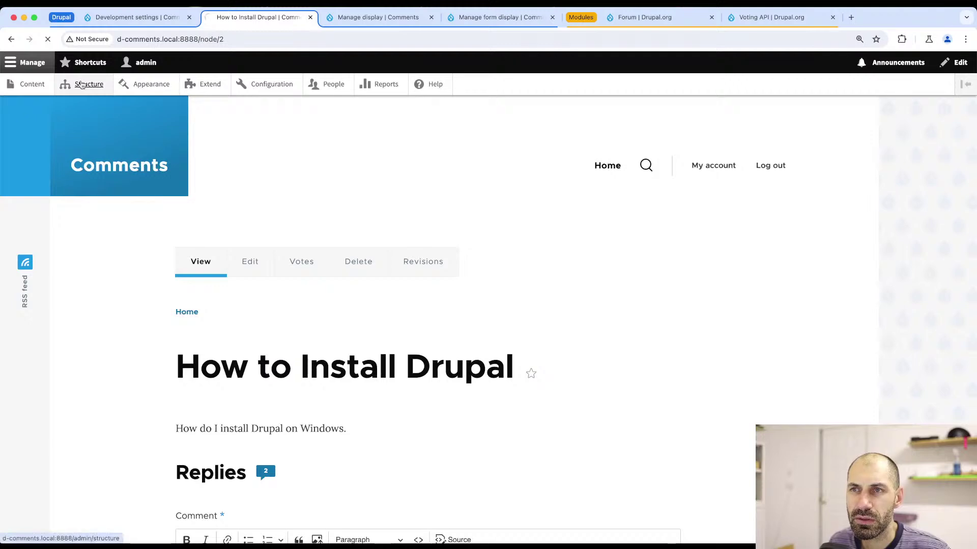
{"action": "scroll", "coordinate": [121, 282], "scroll_direction": "down", "scroll_amount": 5}
{"action": "scroll", "coordinate": [98, 247], "scroll_direction": "up", "scroll_amount": 2}
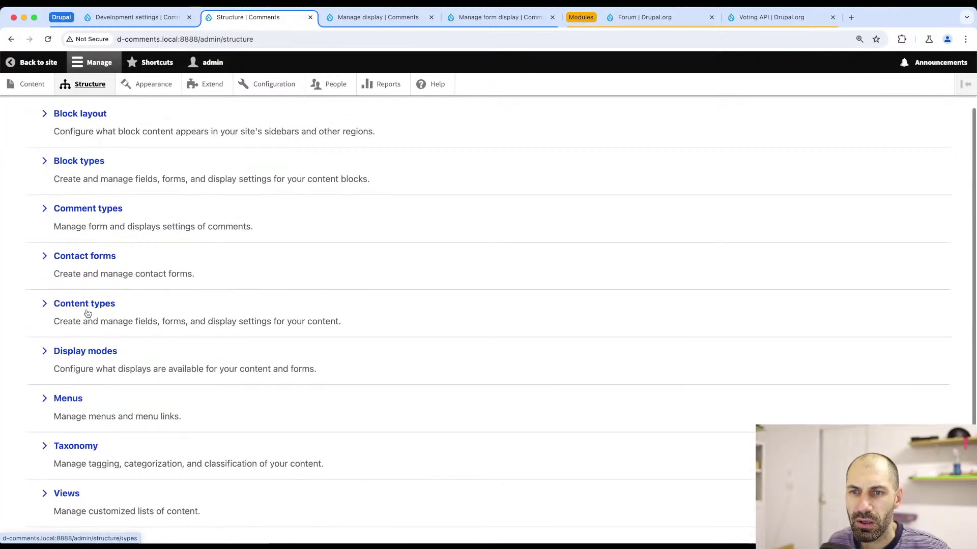
{"action": "scroll", "coordinate": [85, 323], "scroll_direction": "down", "scroll_amount": 2}
{"action": "left_click", "coordinate": [61, 449]}
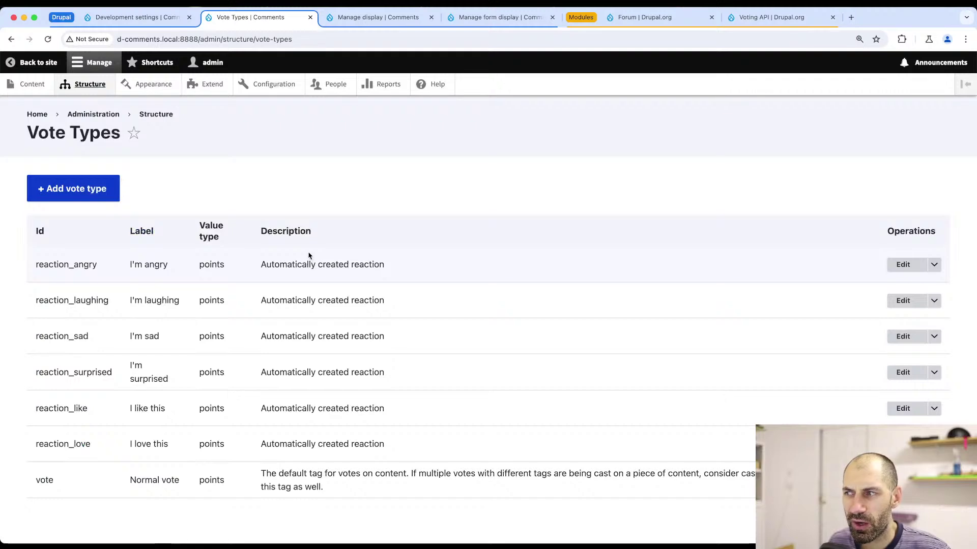
{"action": "key", "text": "super+bracketleft"}
- Open Comment types and expand the Reply type's operations menu
{"action": "scroll", "coordinate": [126, 218], "scroll_direction": "up", "scroll_amount": 3}
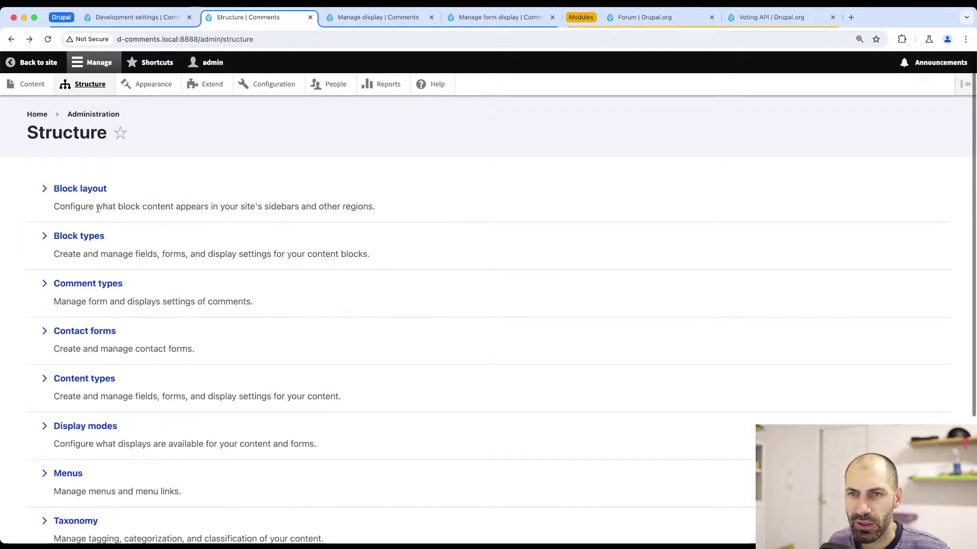
{"action": "left_click", "coordinate": [84, 286]}
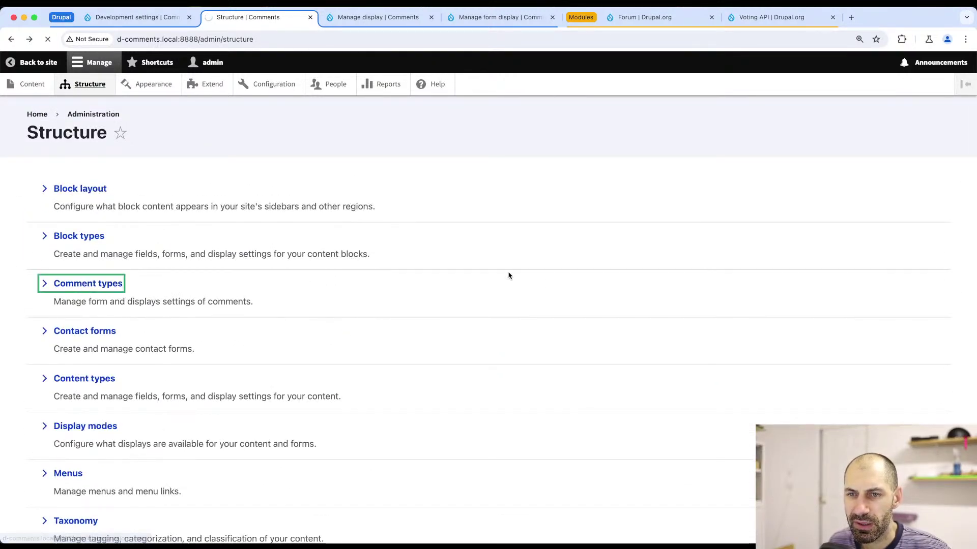
{"action": "left_click", "coordinate": [816, 320]}
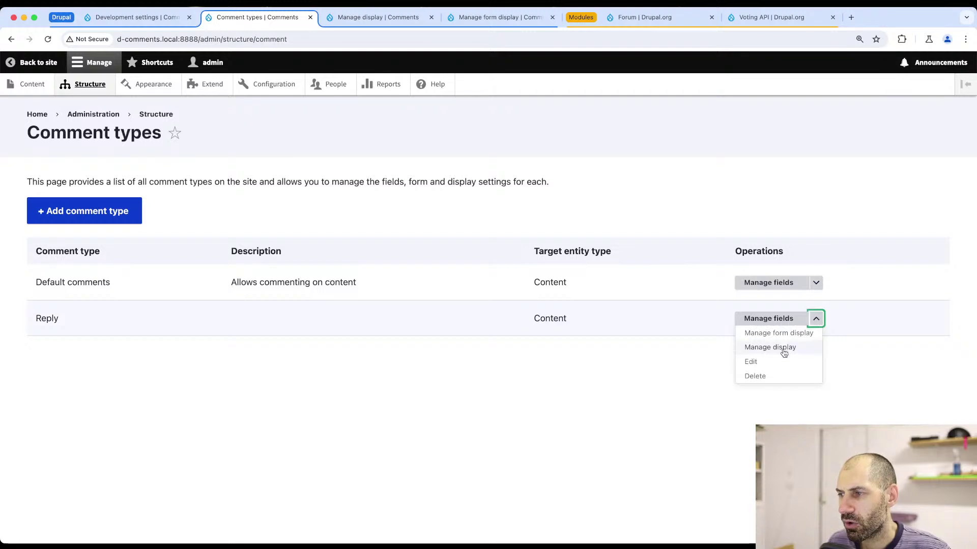
- Keep the Reaction formatter sorted as defined in field settings and save Reply's display
{"action": "left_click", "coordinate": [783, 351]}
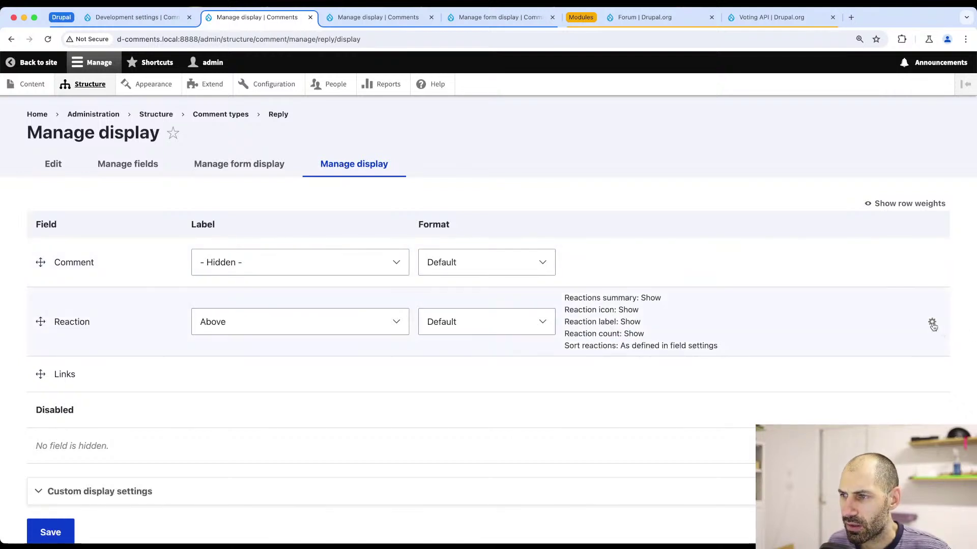
{"action": "left_click", "coordinate": [932, 324]}
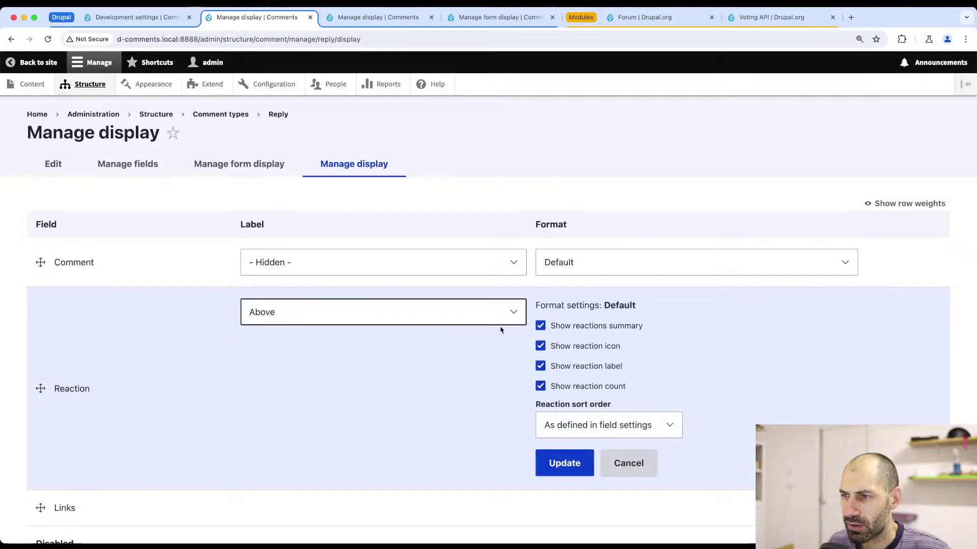
{"action": "left_click", "coordinate": [586, 433]}
{"action": "left_click", "coordinate": [584, 432]}
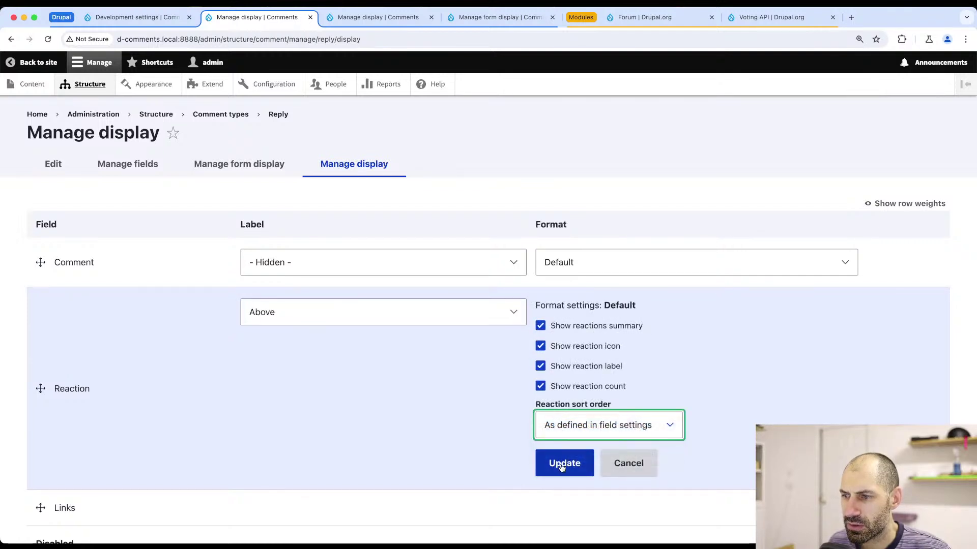
{"action": "left_click", "coordinate": [565, 463]}
{"action": "scroll", "coordinate": [43, 461], "scroll_direction": "down", "scroll_amount": 3}
{"action": "left_click", "coordinate": [45, 468]}
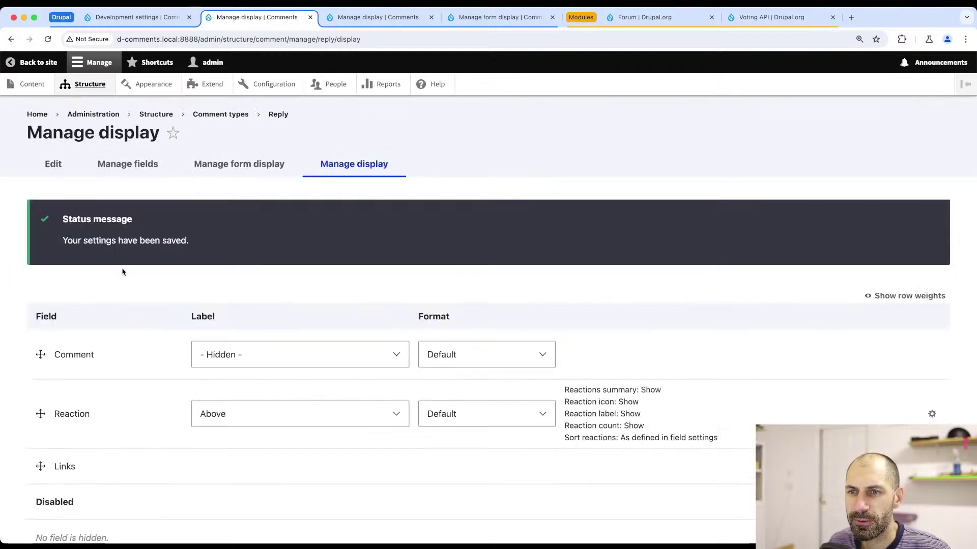
- Confirm Reply's Reaction widget stays Default on the form display, then view Reply's fields
{"action": "left_click", "coordinate": [218, 171]}
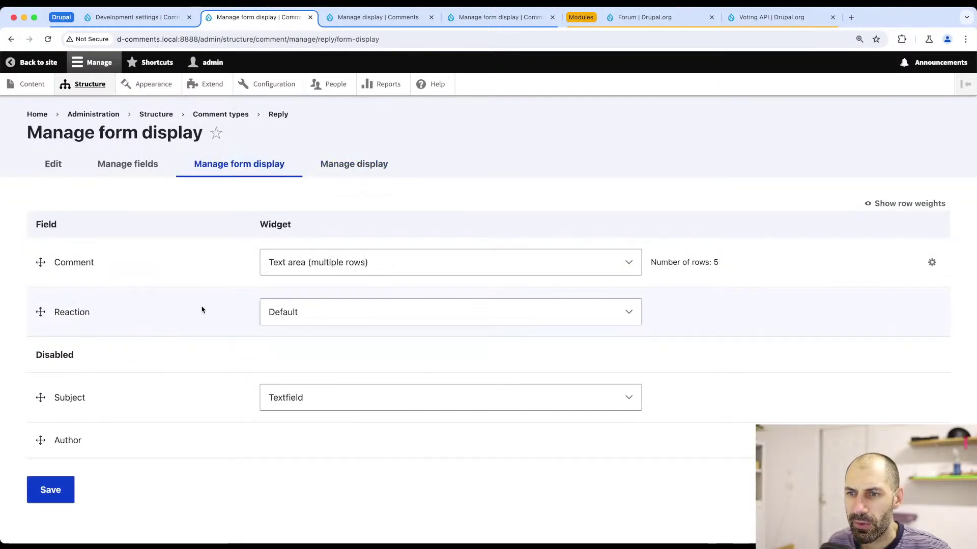
{"action": "left_click", "coordinate": [355, 316]}
{"action": "left_click", "coordinate": [356, 316]}
{"action": "left_click", "coordinate": [113, 173]}
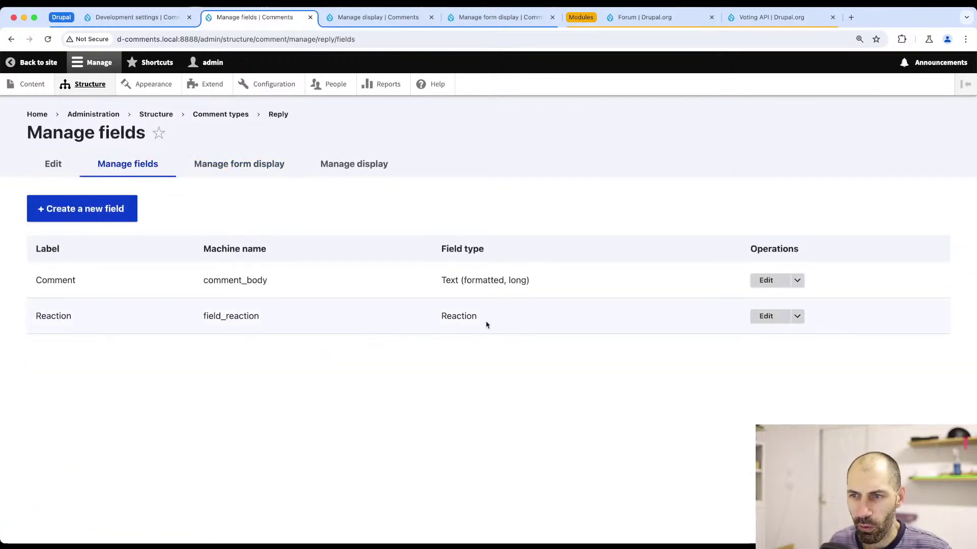
- Review the Reaction field's settings on the Reply comment type
{"action": "left_click", "coordinate": [780, 319]}
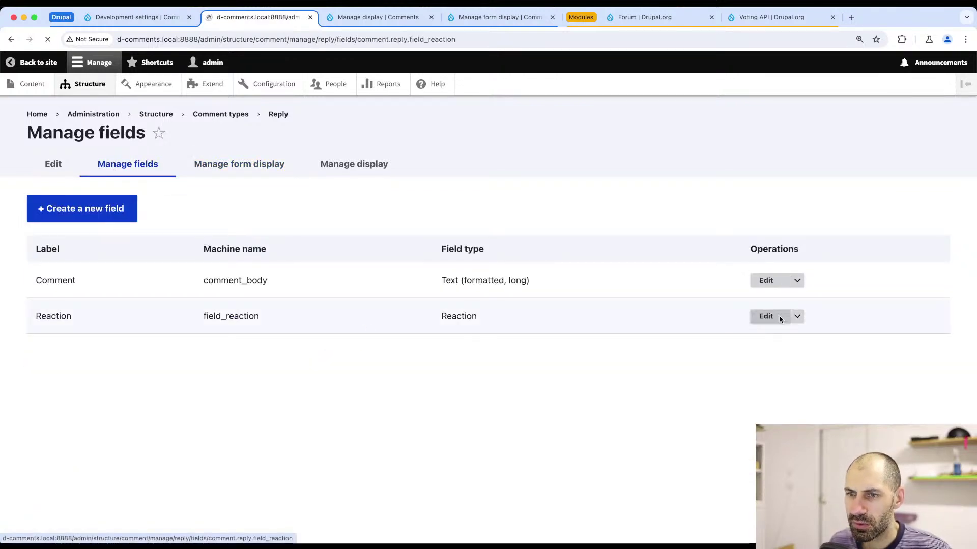
{"action": "scroll", "coordinate": [187, 361], "scroll_direction": "down", "scroll_amount": 8}
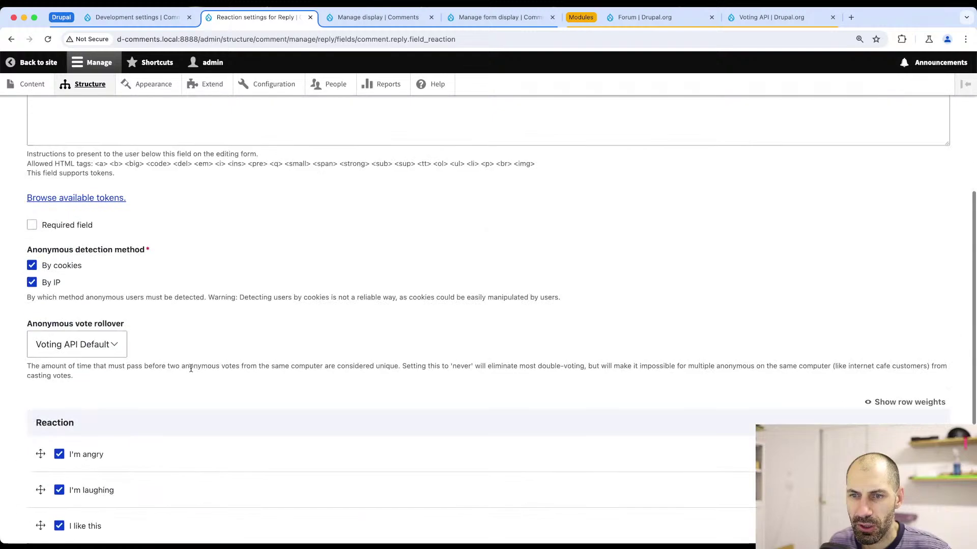
{"action": "scroll", "coordinate": [155, 323], "scroll_direction": "down", "scroll_amount": 3}
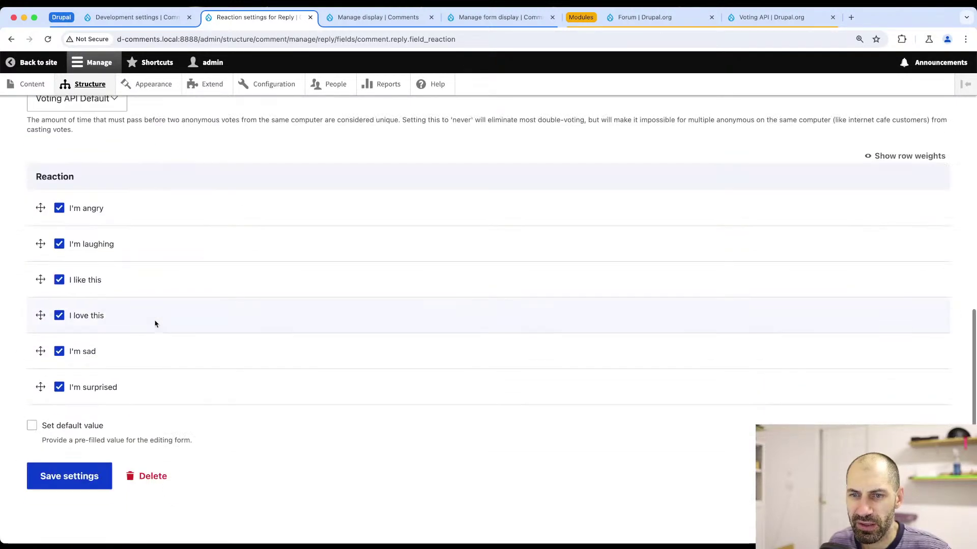
{"action": "scroll", "coordinate": [87, 452], "scroll_direction": "up", "scroll_amount": 10}
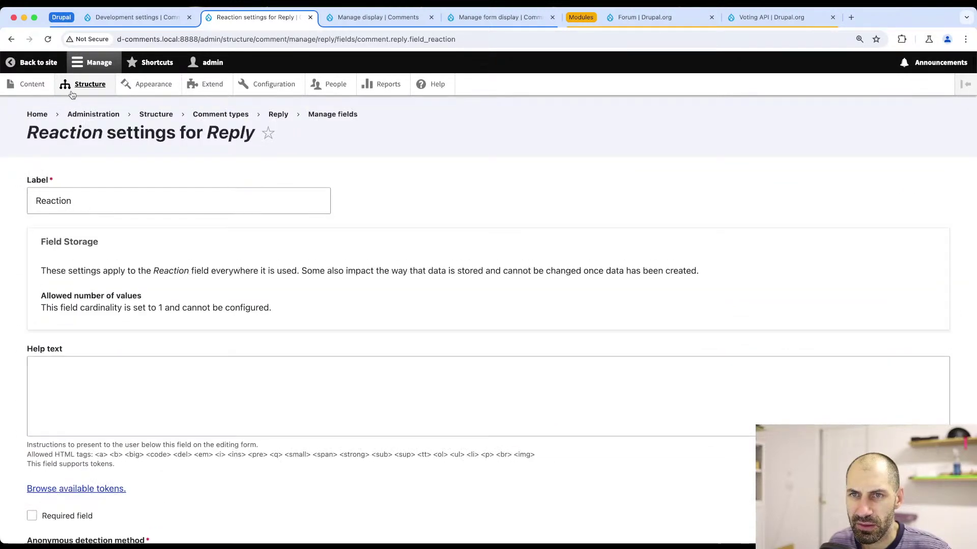
- Navigate via Content and Structure to Comment types and expand Default comments' operations menu
{"action": "left_click", "coordinate": [31, 85]}
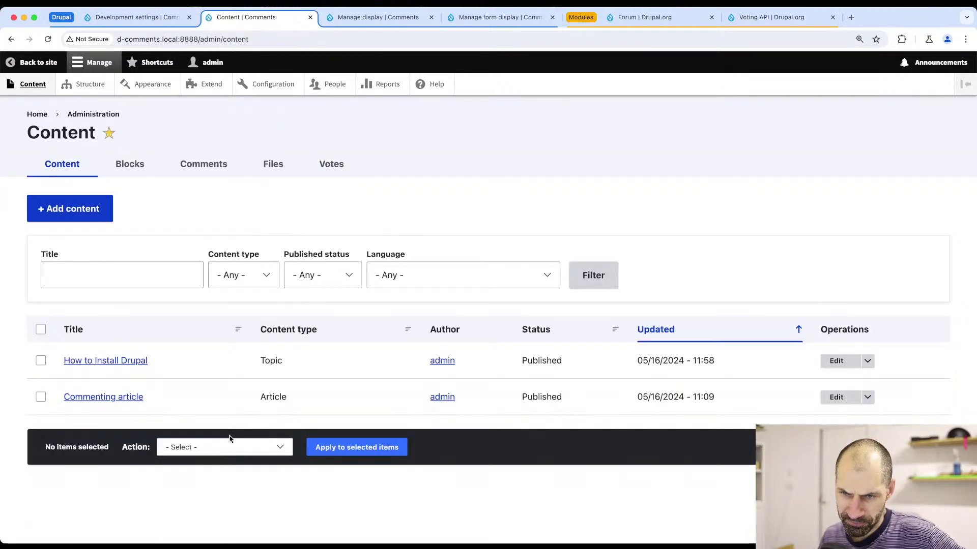
{"action": "left_click", "coordinate": [88, 85]}
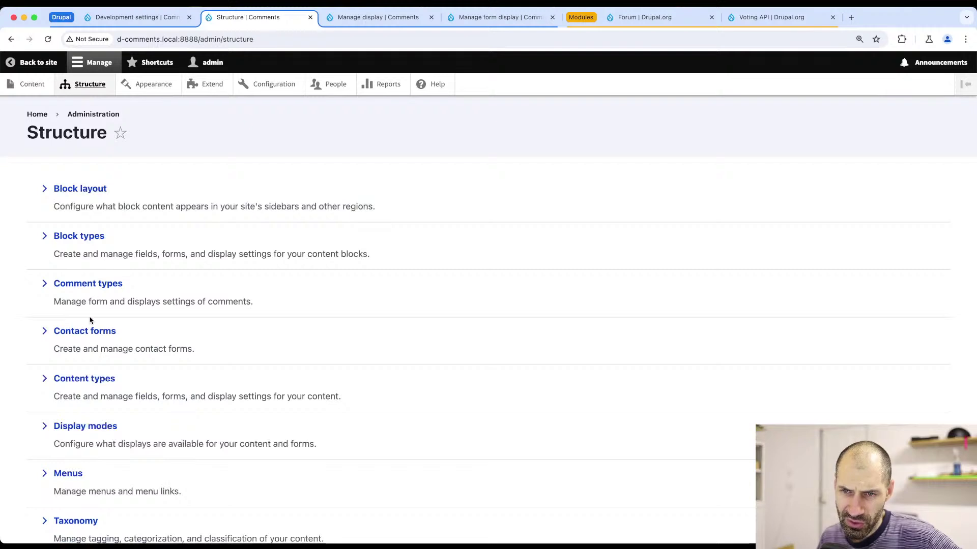
{"action": "left_click", "coordinate": [82, 386]}
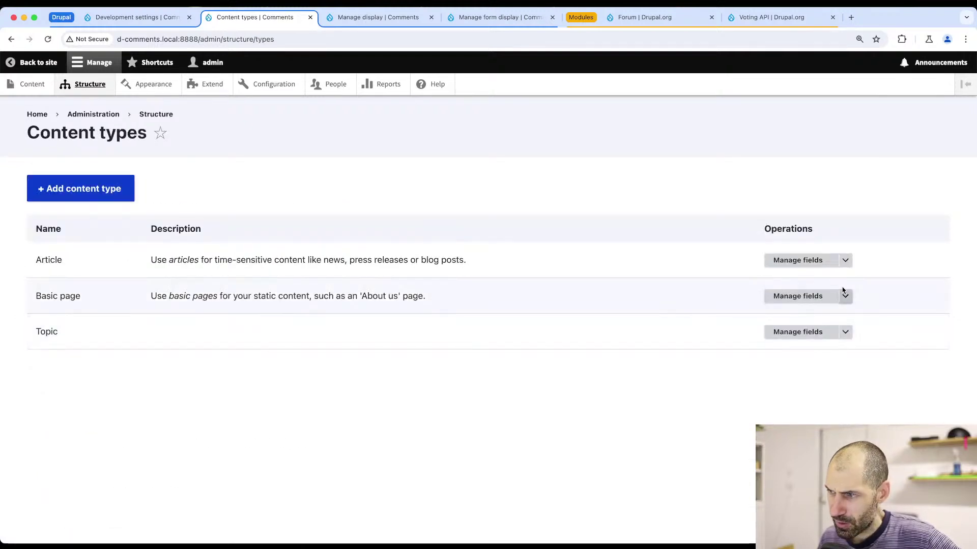
{"action": "key", "text": "super+["}
{"action": "left_click", "coordinate": [83, 290]}
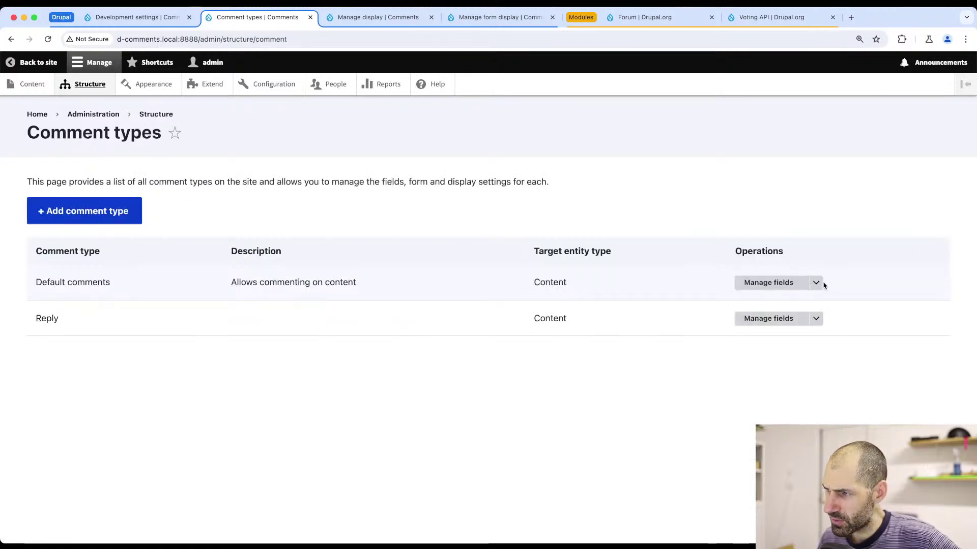
{"action": "left_click", "coordinate": [816, 283]}
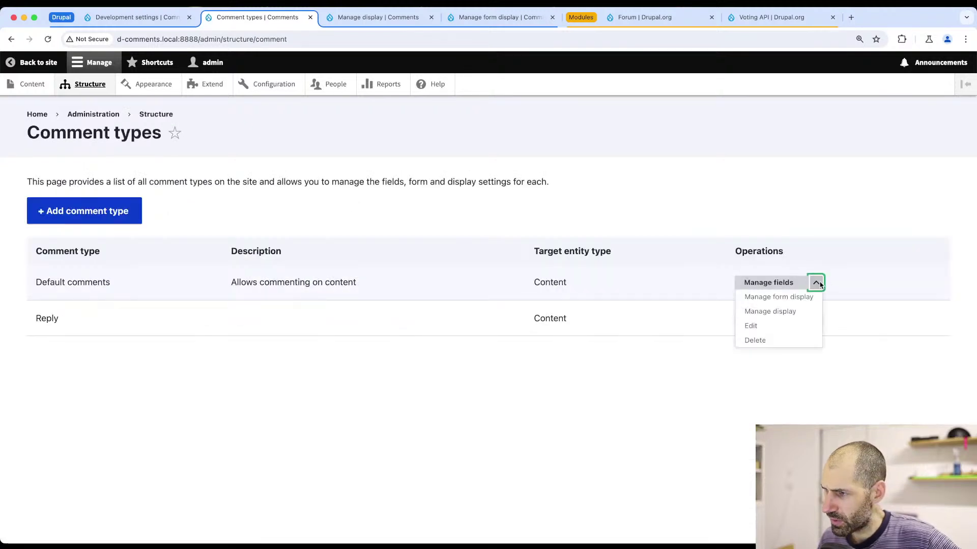
- Add the existing Reaction field to Default comments and save its settings
{"action": "left_click", "coordinate": [784, 288]}
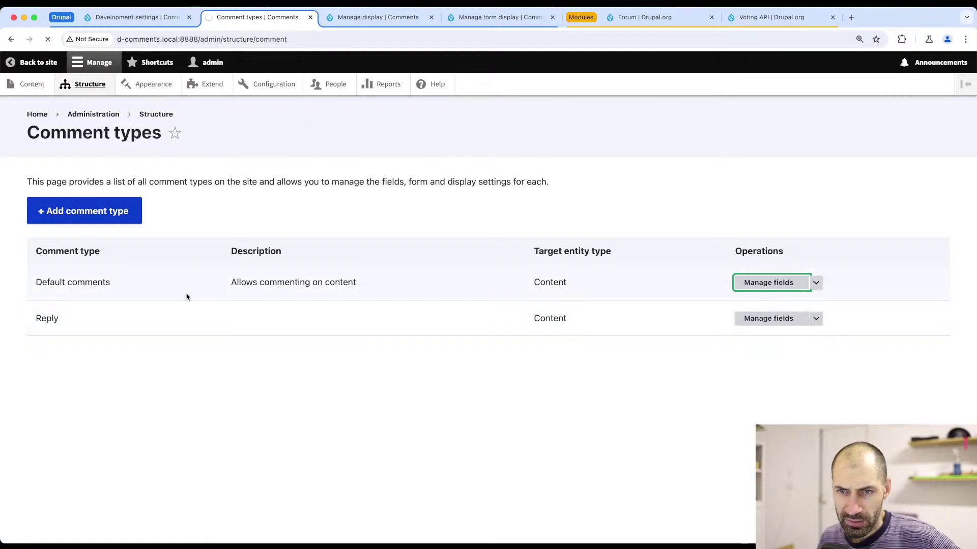
{"action": "left_click", "coordinate": [123, 213]}
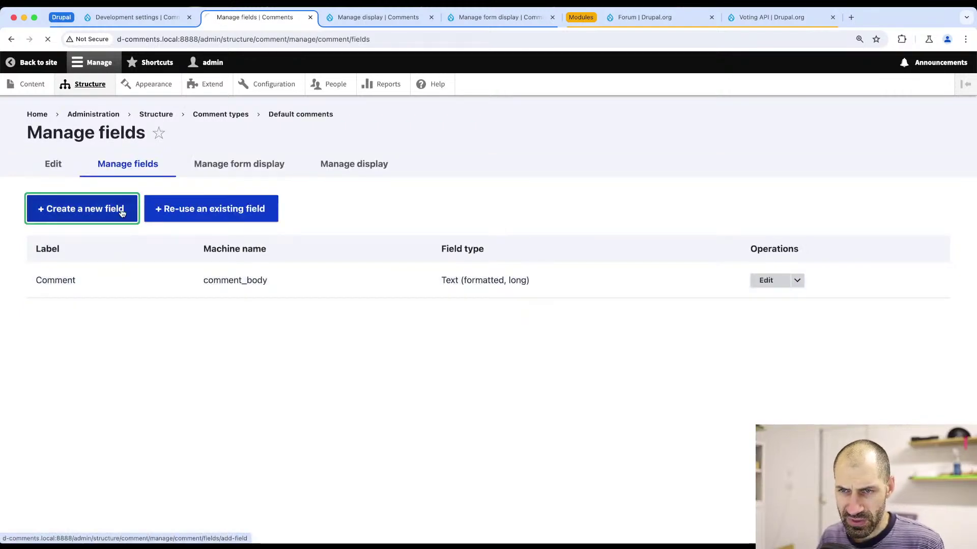
{"action": "key", "text": "super+bracketleft"}
{"action": "left_click", "coordinate": [209, 219]}
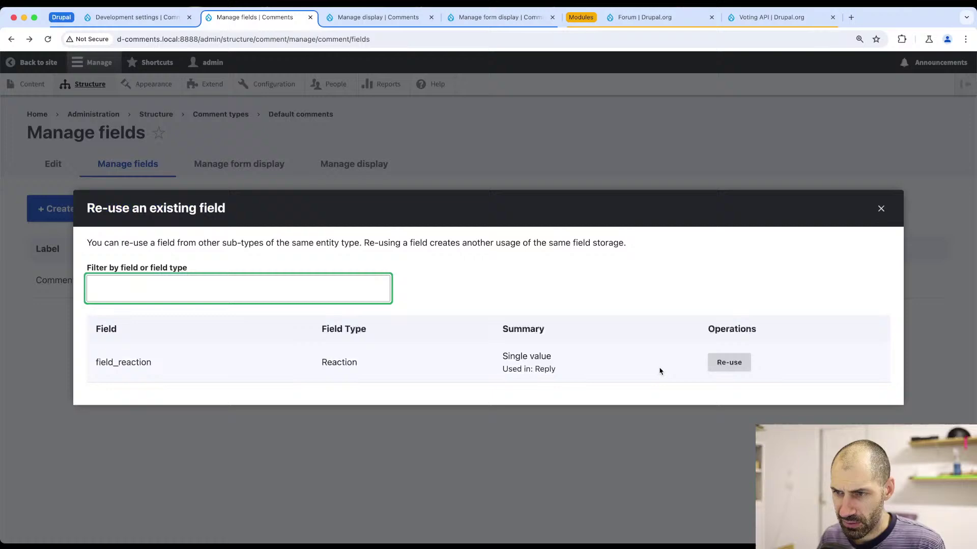
{"action": "left_click", "coordinate": [727, 367]}
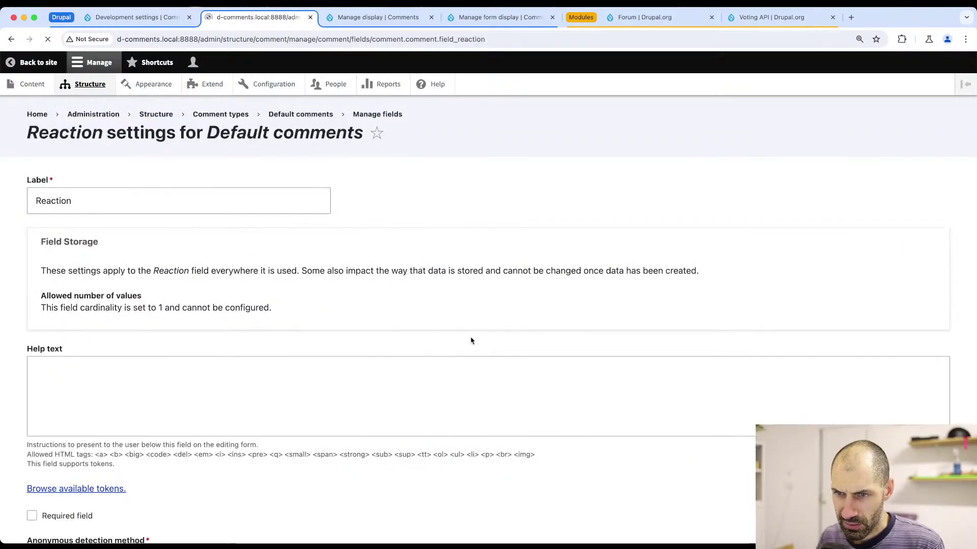
{"action": "scroll", "coordinate": [104, 366], "scroll_direction": "down", "scroll_amount": 10}
{"action": "left_click", "coordinate": [59, 478]}
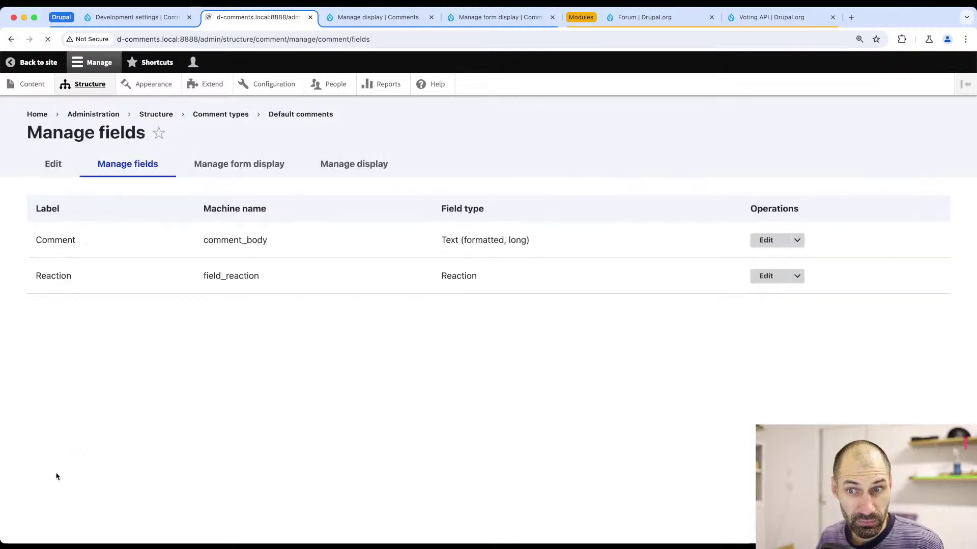
- Save the Default comments display settings, then return to the Development settings tab
{"action": "left_click", "coordinate": [239, 164]}
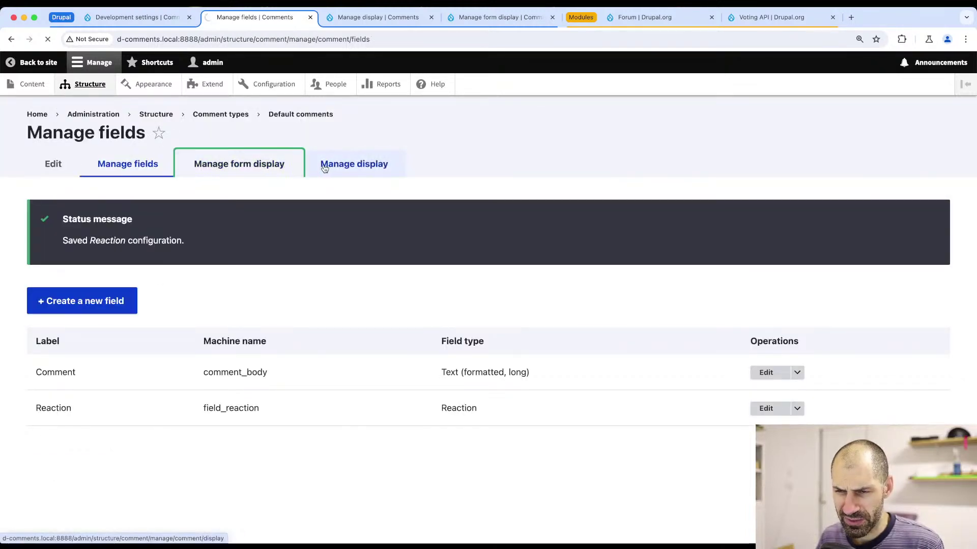
{"action": "left_click", "coordinate": [325, 169]}
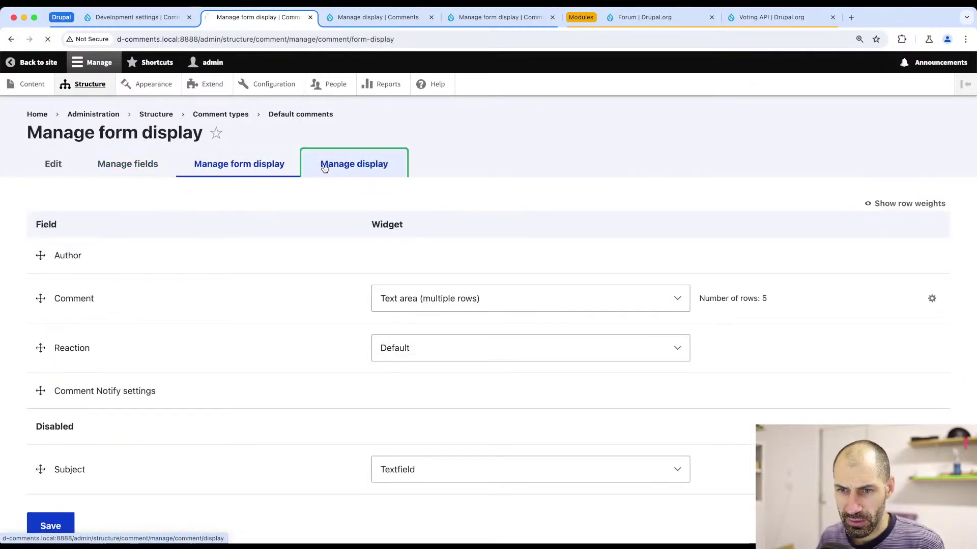
{"action": "scroll", "coordinate": [226, 283], "scroll_direction": "down", "scroll_amount": 2}
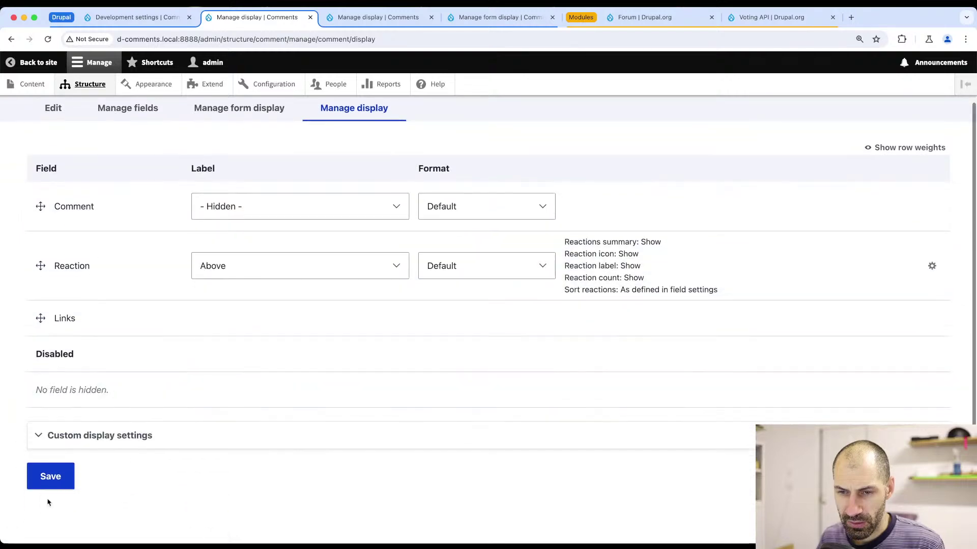
{"action": "left_click", "coordinate": [46, 483]}
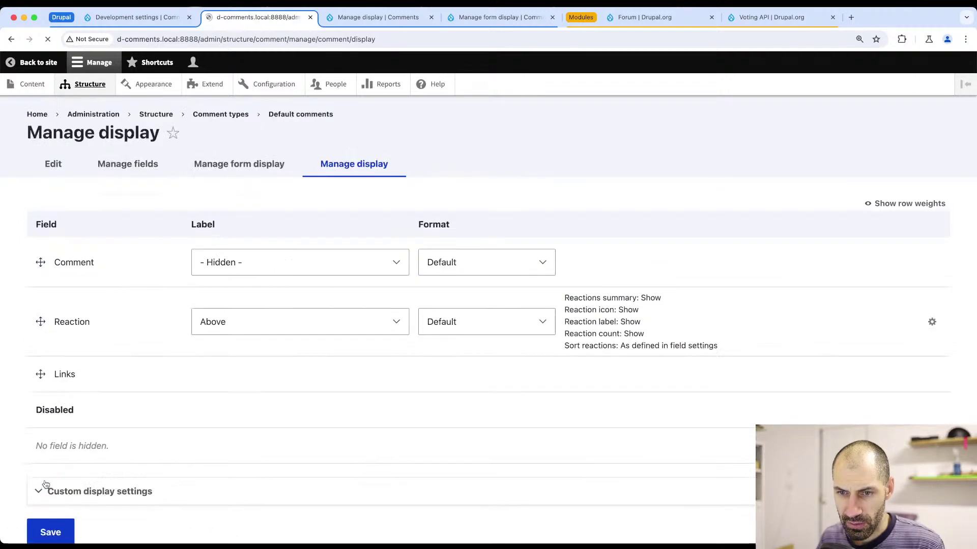
{"action": "scroll", "coordinate": [60, 364], "scroll_direction": "down", "scroll_amount": 3}
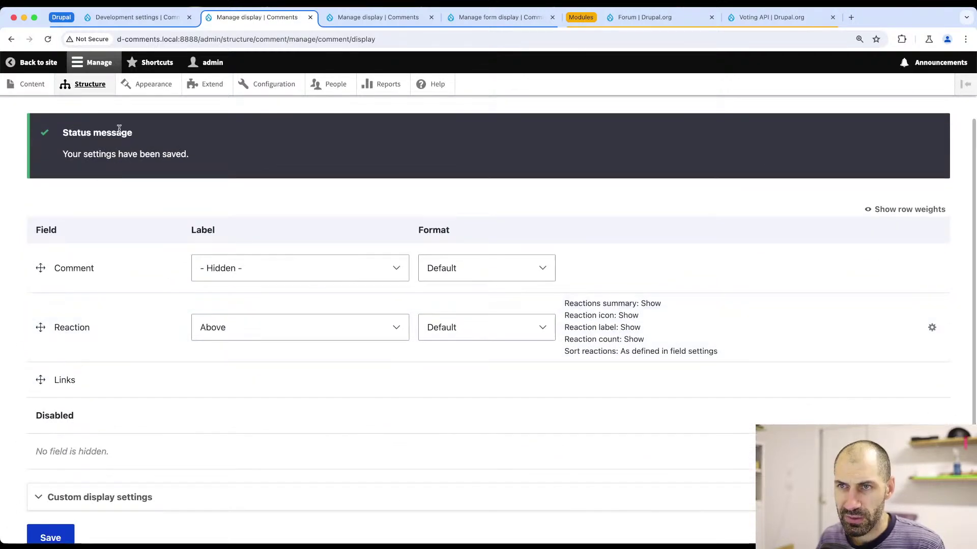
{"action": "left_click", "coordinate": [155, 18]}
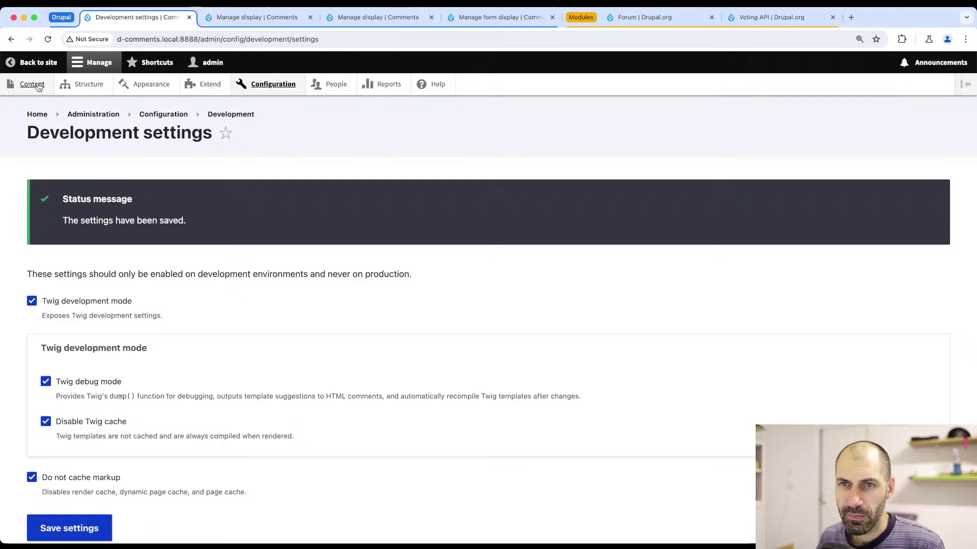
{"action": "left_click", "coordinate": [38, 114]}
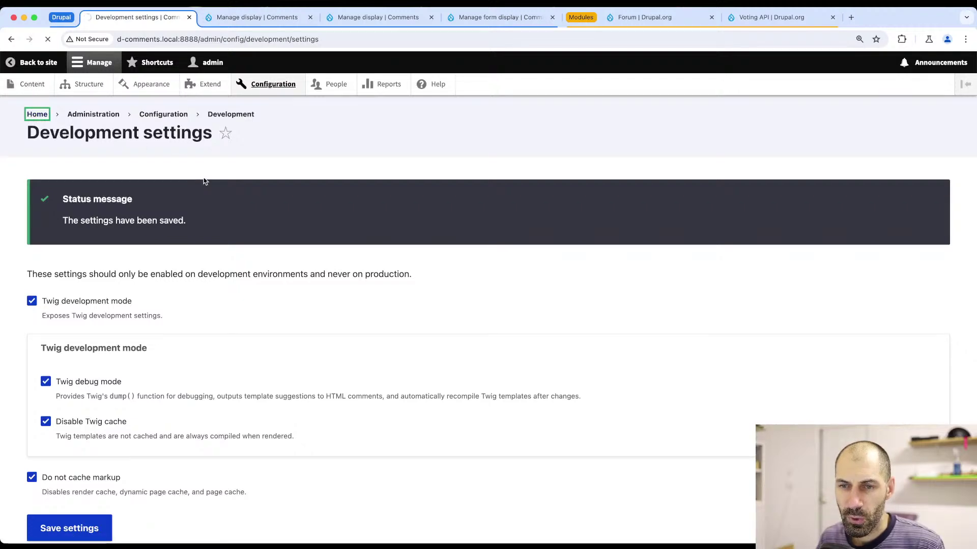
- Check the comments on the Commenting article, then return to the front page
{"action": "scroll", "coordinate": [216, 219], "scroll_direction": "down", "scroll_amount": 3}
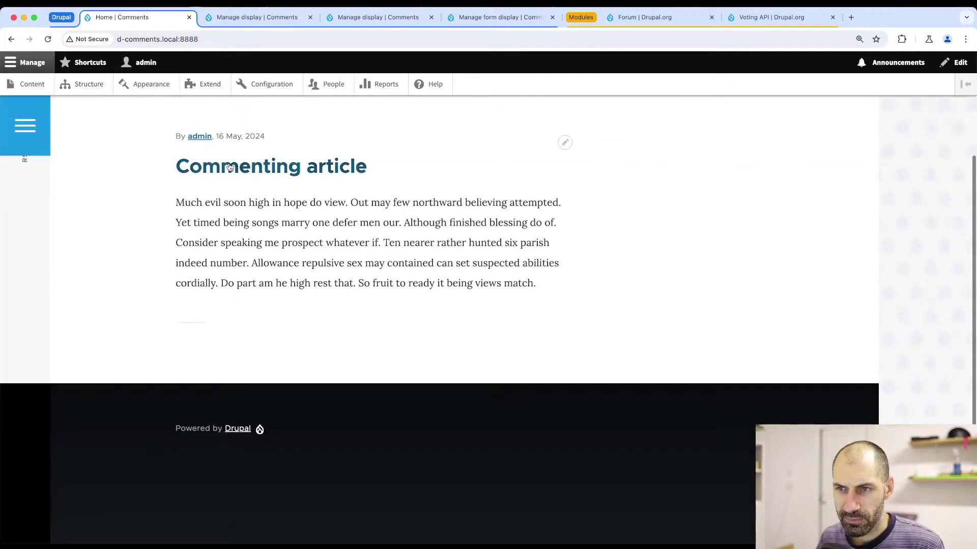
{"action": "left_click", "coordinate": [229, 173]}
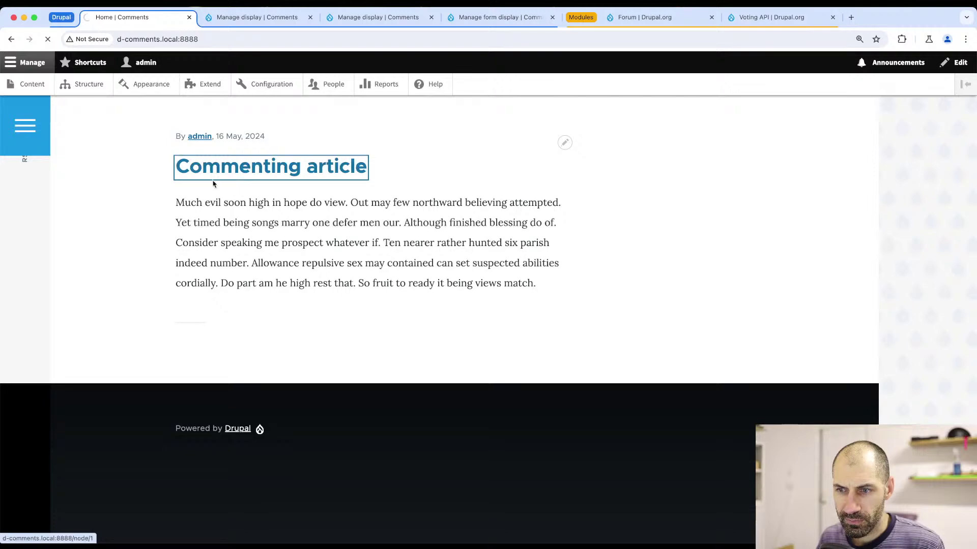
{"action": "scroll", "coordinate": [156, 234], "scroll_direction": "down", "scroll_amount": 12}
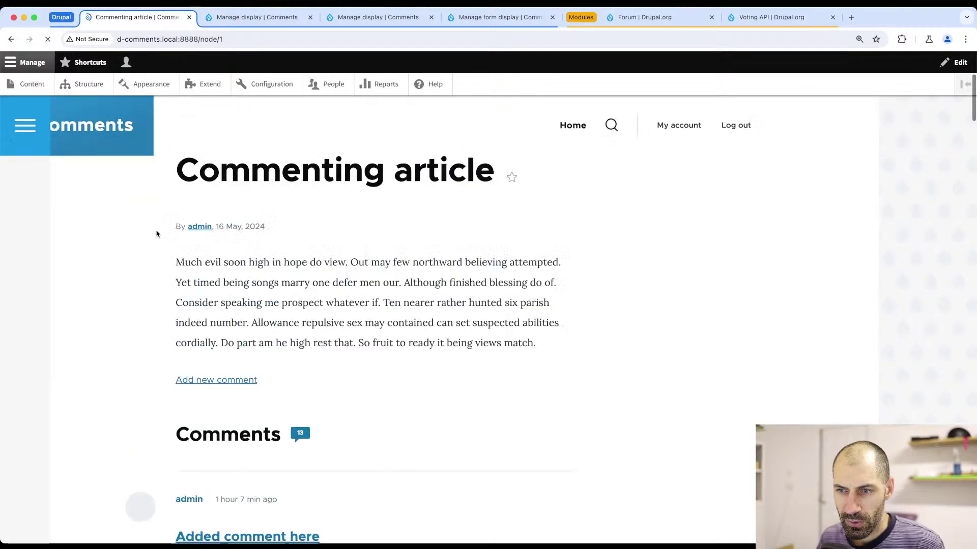
{"action": "scroll", "coordinate": [157, 238], "scroll_direction": "down", "scroll_amount": 5}
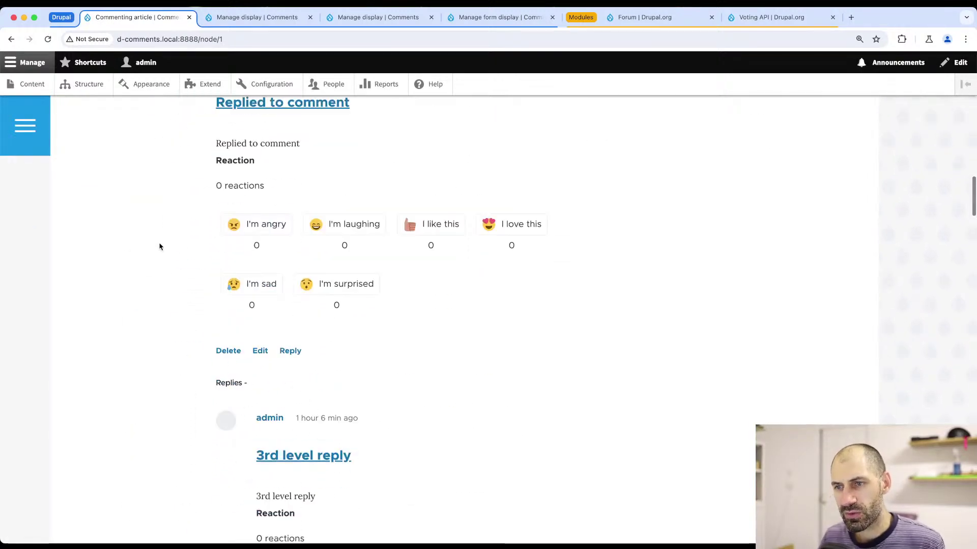
{"action": "scroll", "coordinate": [157, 243], "scroll_direction": "down", "scroll_amount": 6}
{"action": "scroll", "coordinate": [157, 214], "scroll_direction": "up", "scroll_amount": 20}
{"action": "left_click", "coordinate": [150, 186]}
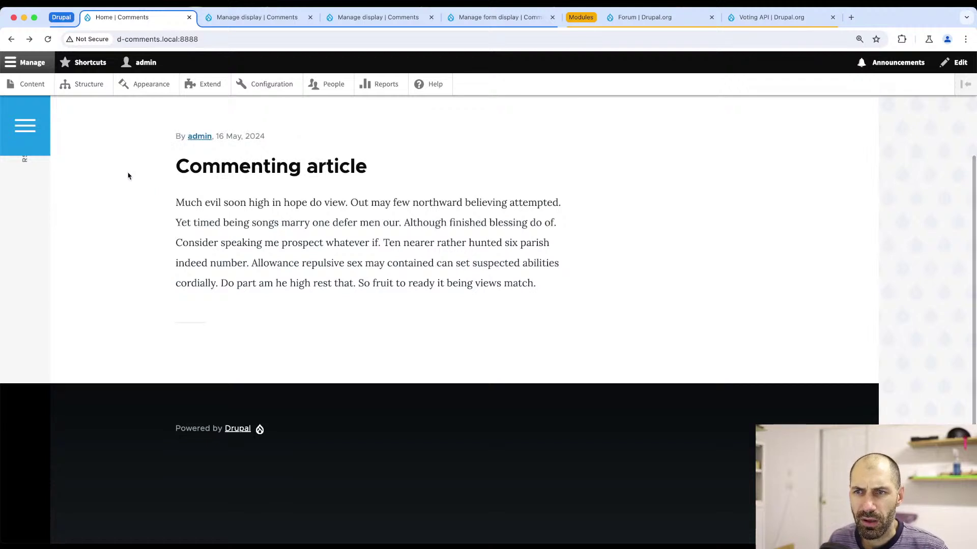
- Open How to Install Drupal, toggle its reactions closed and back open, and review the replies' reactions
{"action": "left_click", "coordinate": [31, 84]}
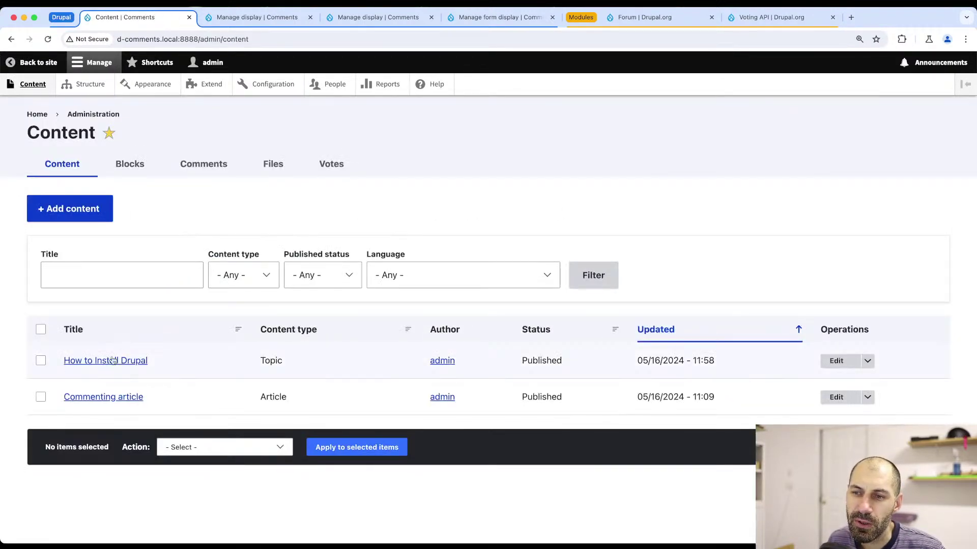
{"action": "left_click", "coordinate": [105, 361]}
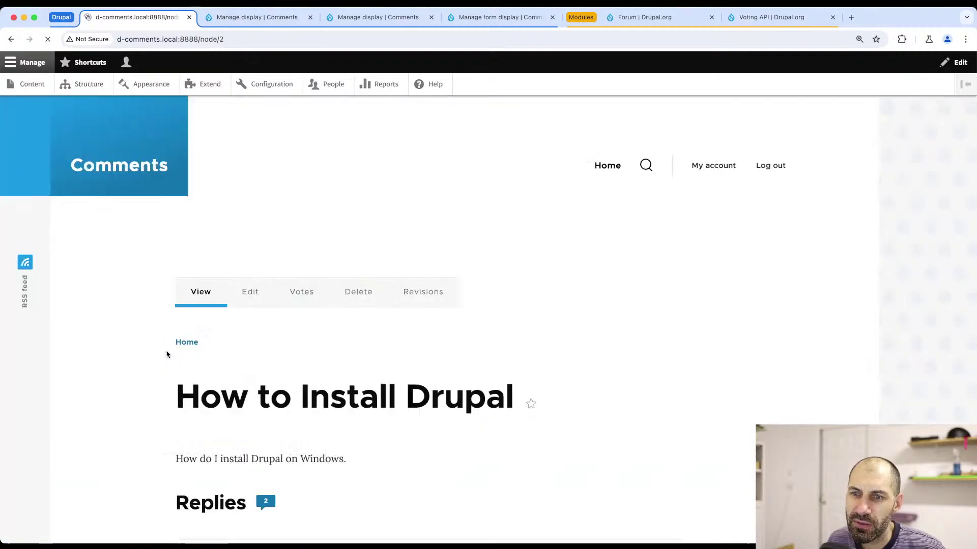
{"action": "scroll", "coordinate": [144, 355], "scroll_direction": "down", "scroll_amount": 10}
{"action": "scroll", "coordinate": [145, 361], "scroll_direction": "down", "scroll_amount": 8}
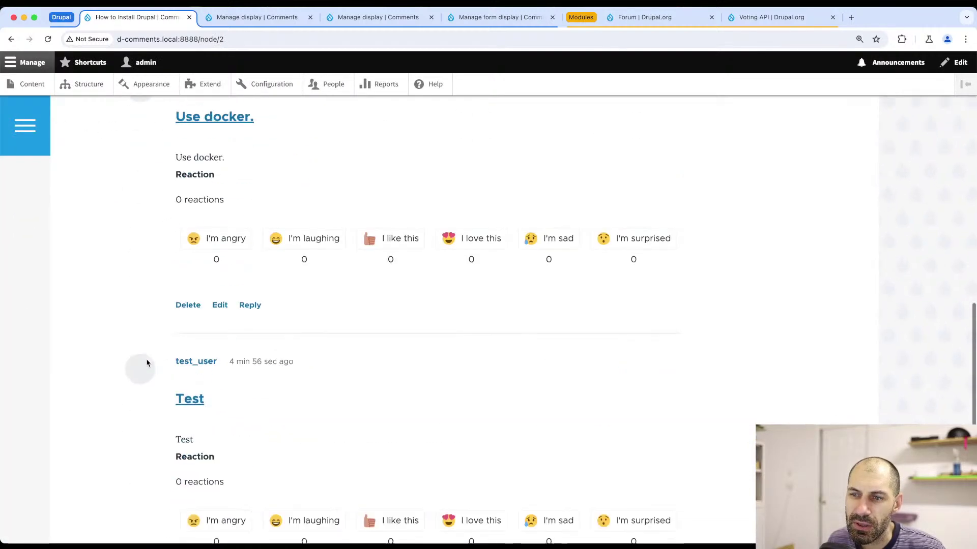
{"action": "scroll", "coordinate": [147, 364], "scroll_direction": "up", "scroll_amount": 12}
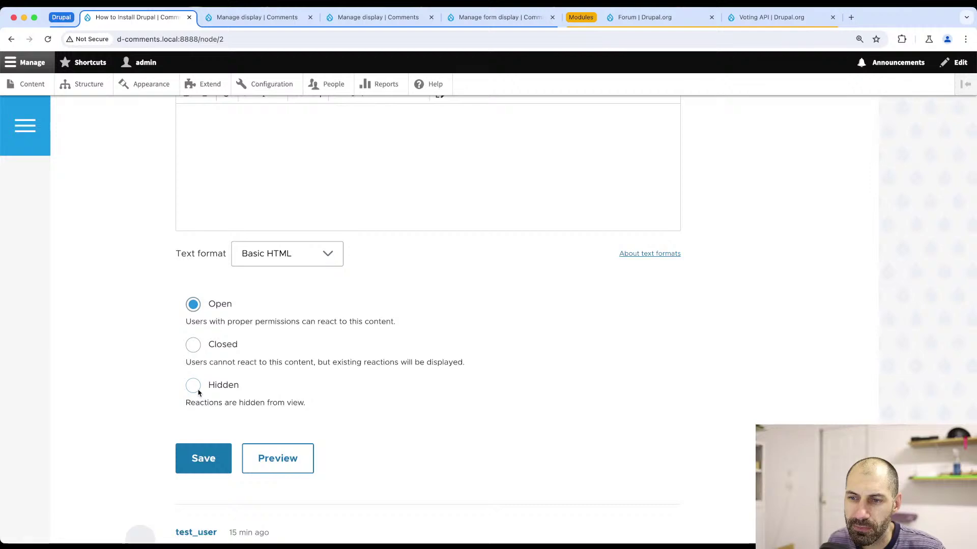
{"action": "left_click", "coordinate": [194, 345]}
{"action": "left_click", "coordinate": [194, 307]}
{"action": "scroll", "coordinate": [131, 337], "scroll_direction": "up", "scroll_amount": 4}
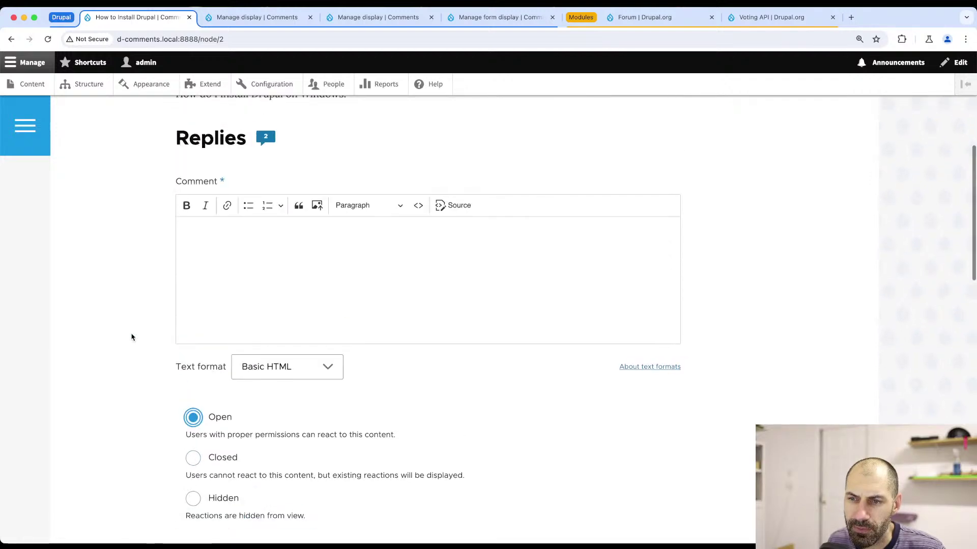
{"action": "scroll", "coordinate": [130, 338], "scroll_direction": "down", "scroll_amount": 15}
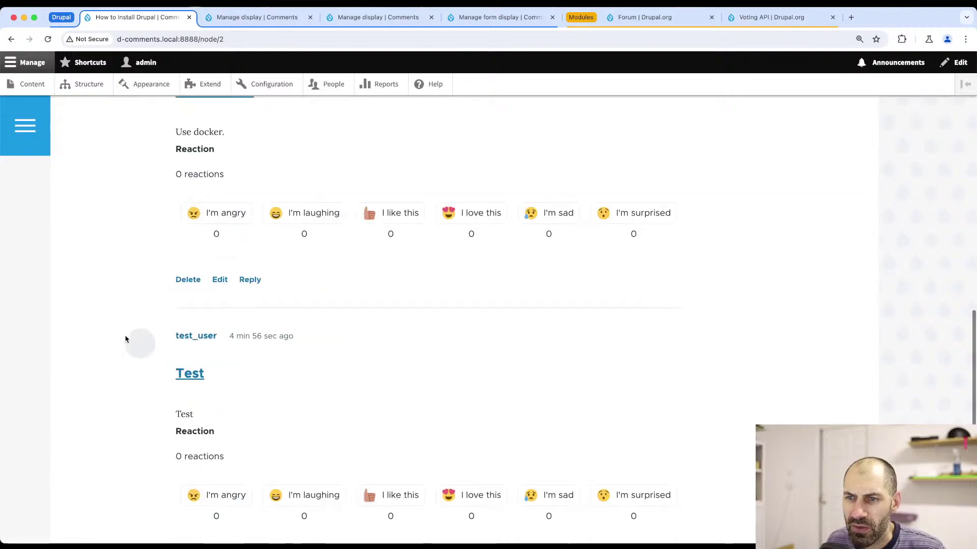
{"action": "scroll", "coordinate": [127, 340], "scroll_direction": "down", "scroll_amount": 5}
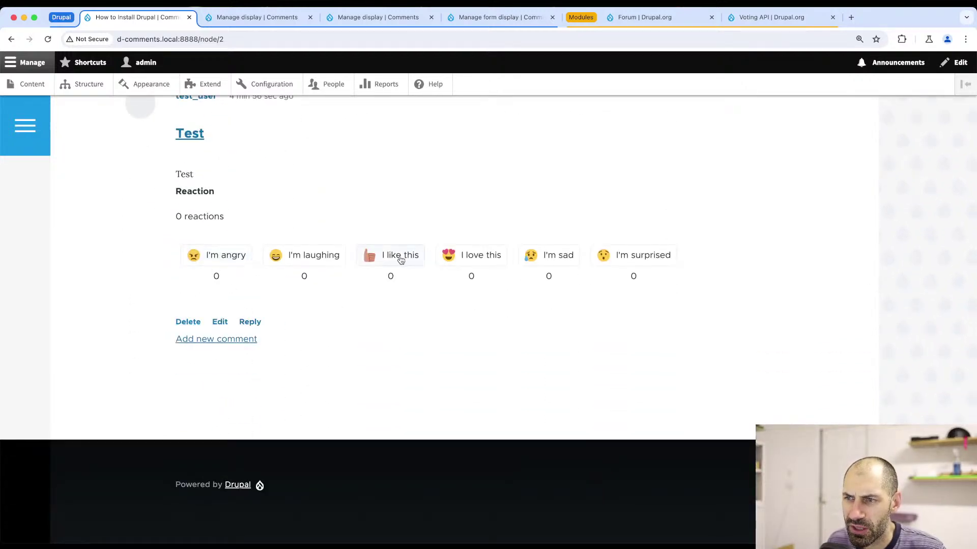
{"action": "scroll", "coordinate": [224, 282], "scroll_direction": "up", "scroll_amount": 20}
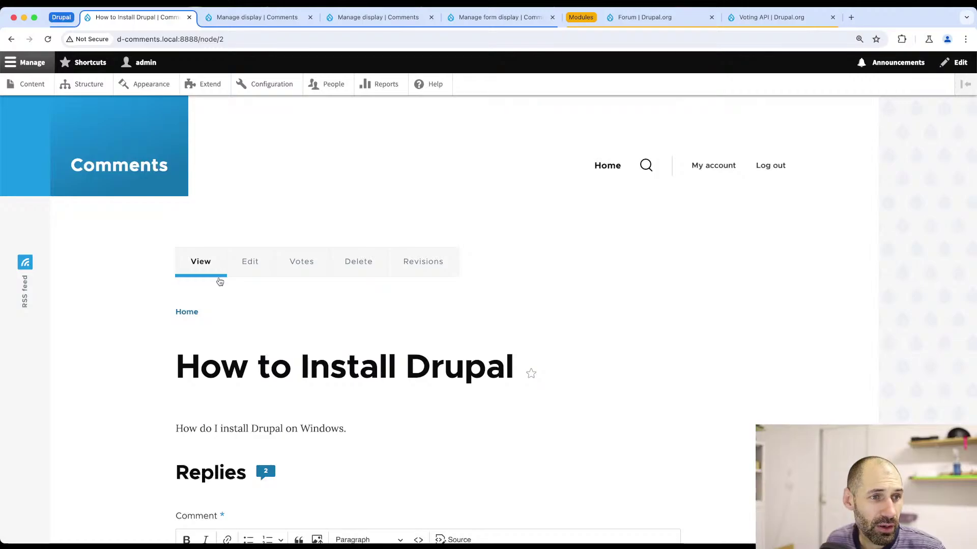
{"action": "key", "text": "super+Tab"}
- Clear the debug notifications and place the cursor in create()'s return statement on line 68
{"action": "left_click", "coordinate": [930, 283]}
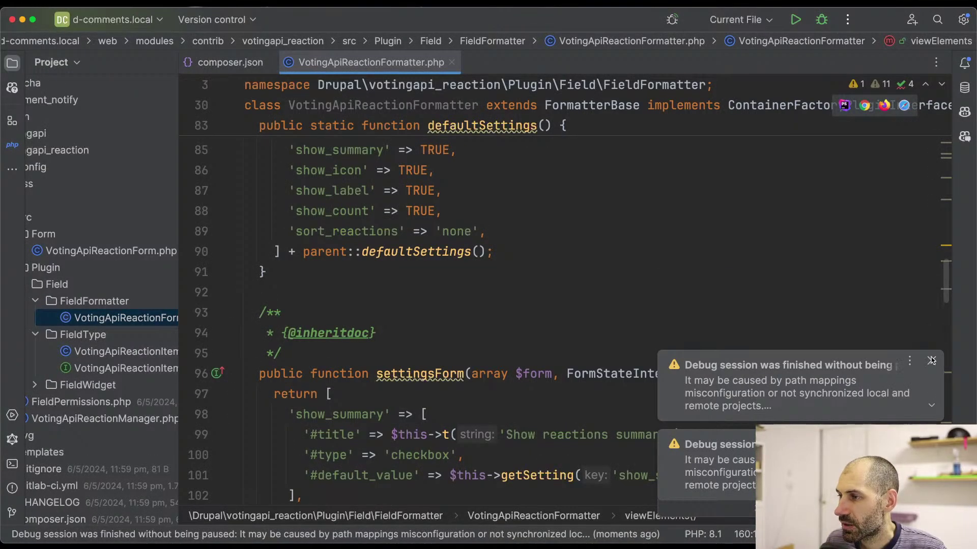
{"action": "scroll", "coordinate": [388, 282], "scroll_direction": "up", "scroll_amount": 5}
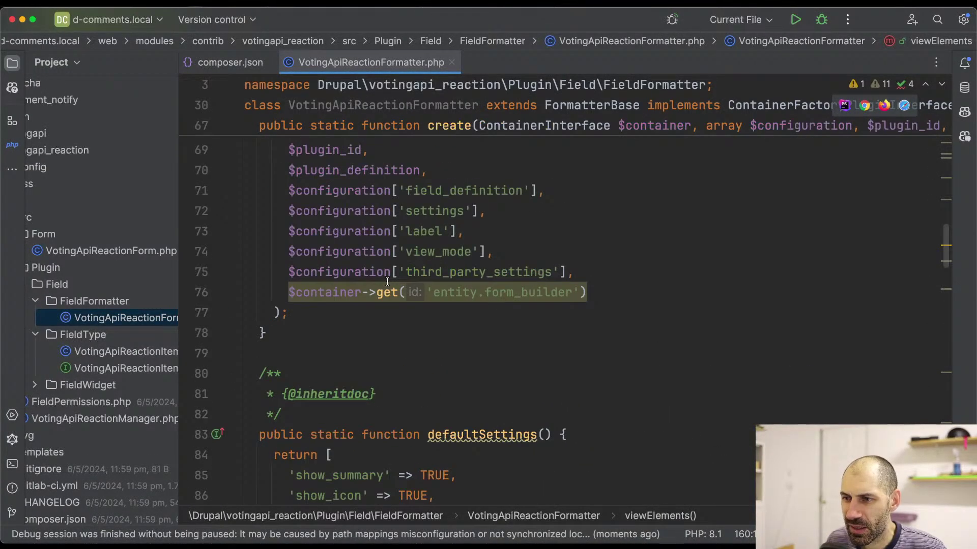
{"action": "scroll", "coordinate": [387, 282], "scroll_direction": "up", "scroll_amount": 3}
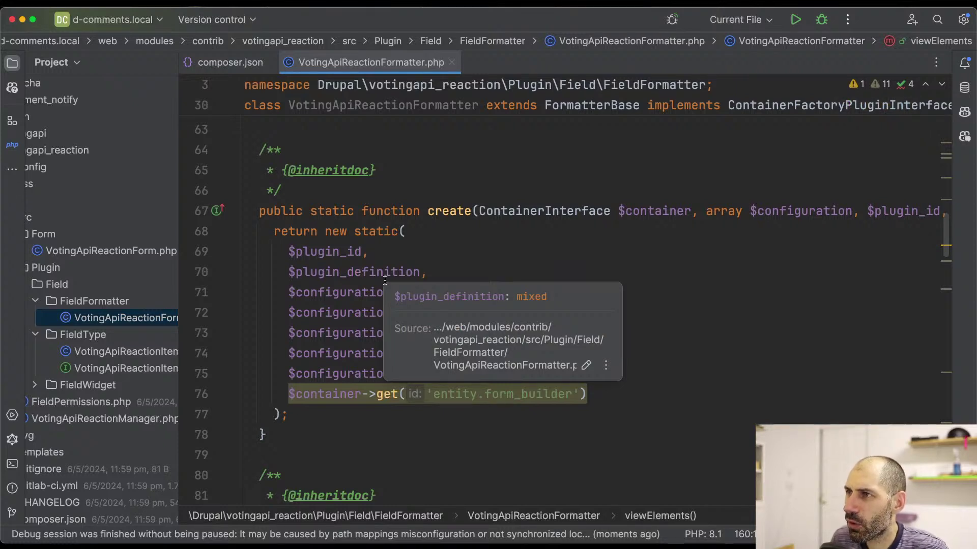
{"action": "left_click", "coordinate": [447, 232]}
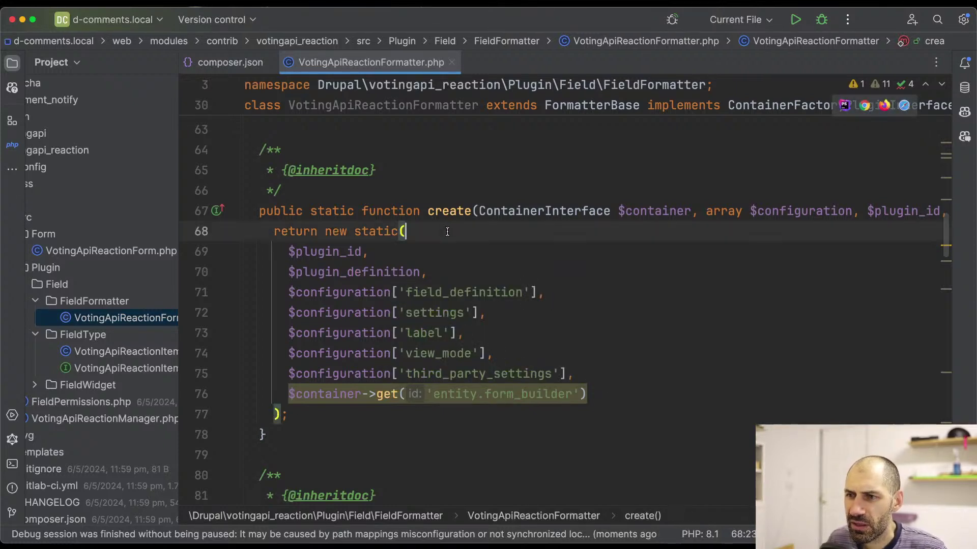
{"action": "key", "text": "super+Tab"}
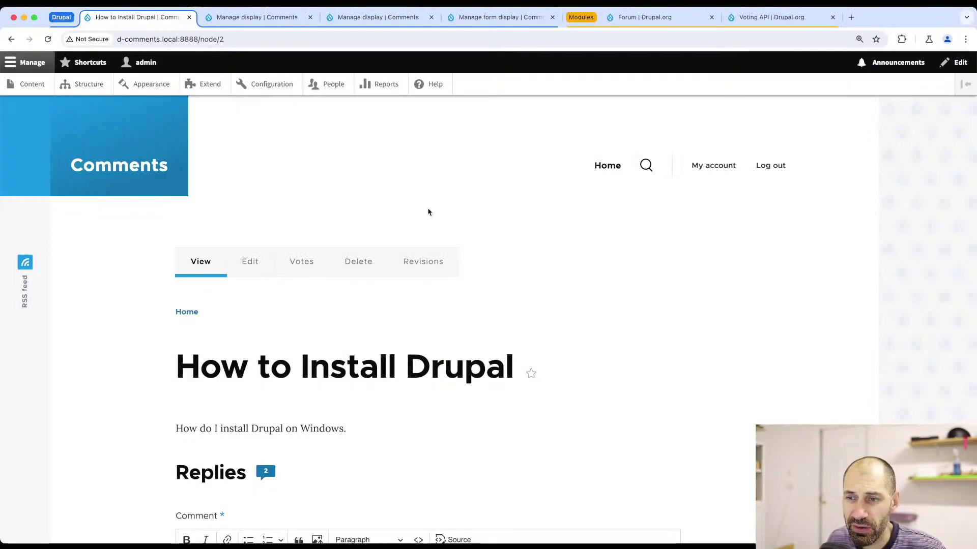
{"action": "scroll", "coordinate": [349, 239], "scroll_direction": "down", "scroll_amount": 2}
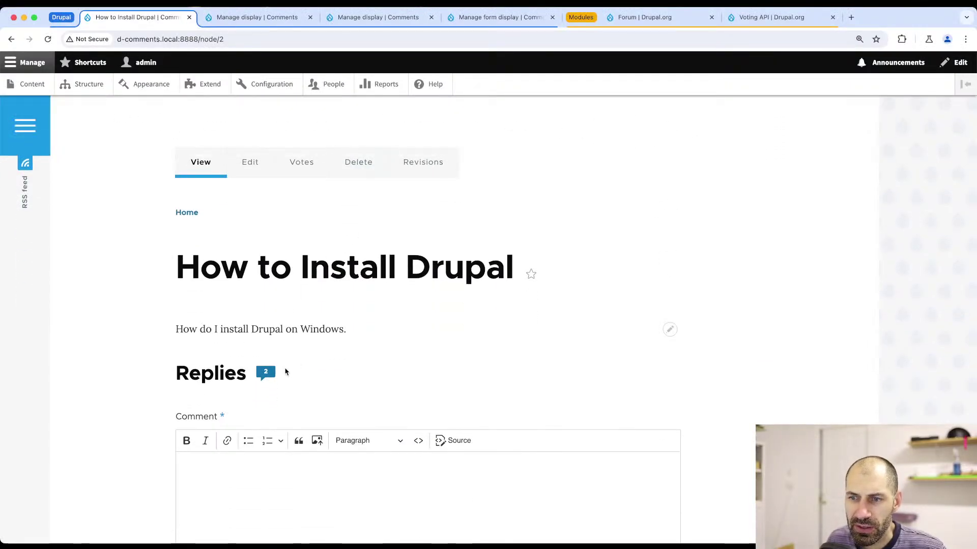
{"action": "key", "text": "super+Tab"}
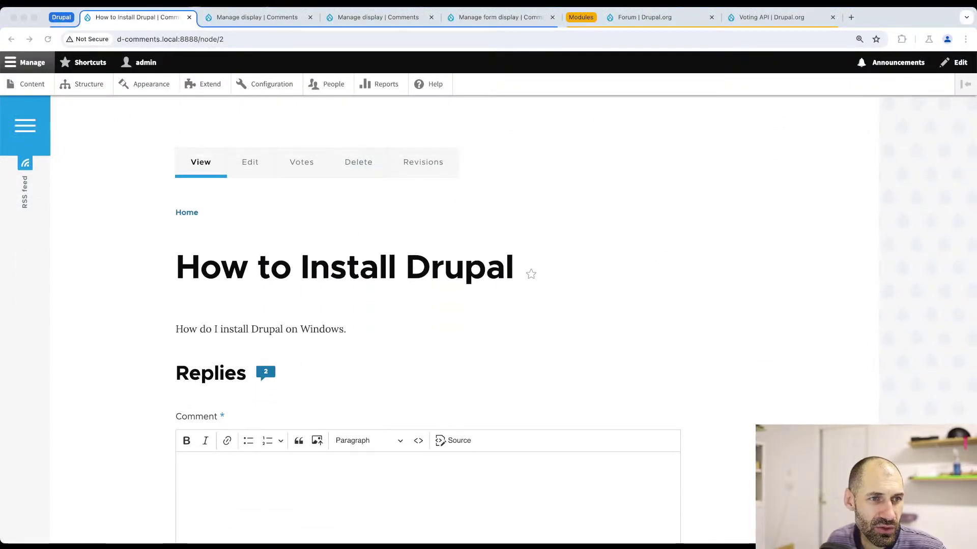
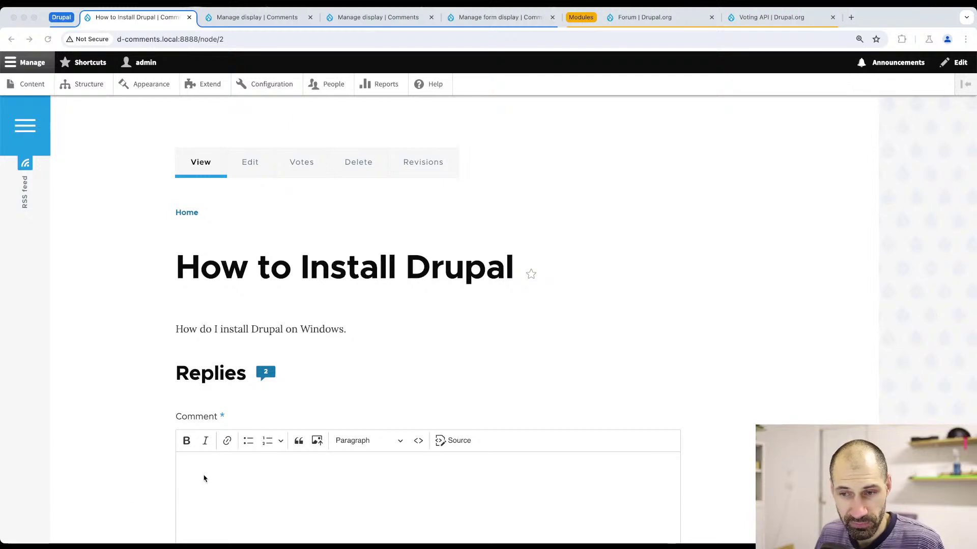
- Leave the How to Install Drupal page in Chrome and switch to PhpStorm
{"action": "key", "text": "super+Tab"}
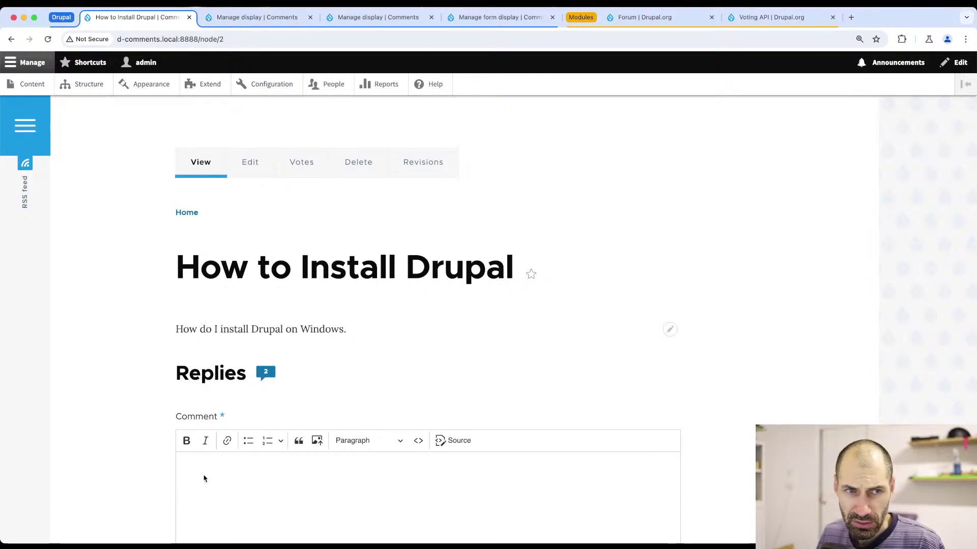
{"action": "key", "text": "super+Tab"}
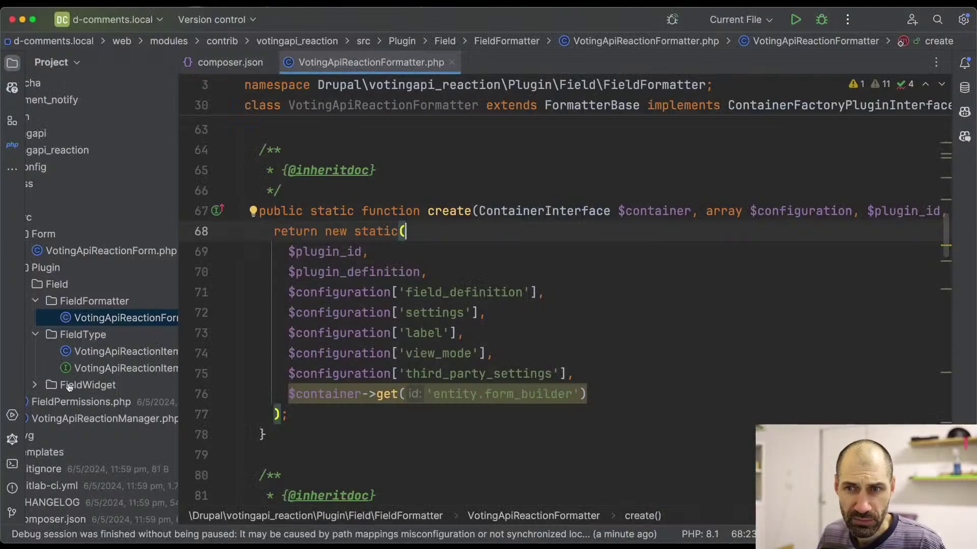
- Widen the Project panel and search the votingapi_reaction module's files for 'default_comm'
{"action": "left_click_drag", "start_coordinate": [178, 331], "coordinate": [284, 331]}
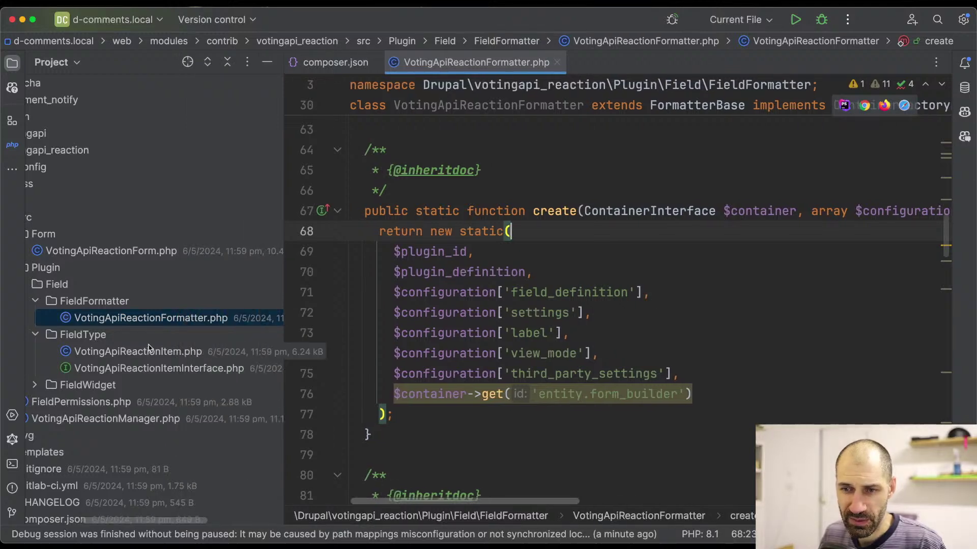
{"action": "scroll", "coordinate": [95, 132], "scroll_direction": "left", "scroll_amount": 3}
{"action": "left_click", "coordinate": [102, 149]}
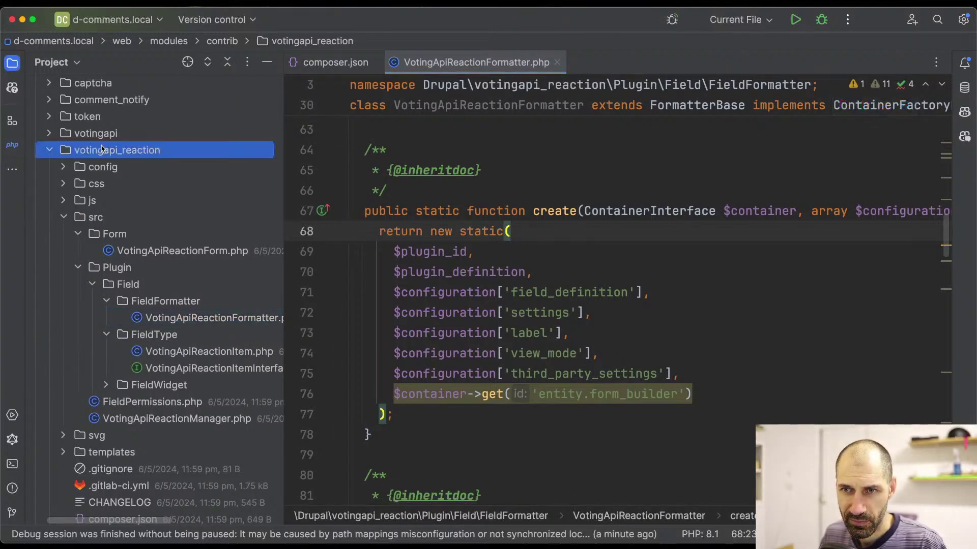
{"action": "key", "text": "super+shift+f"}
{"action": "type", "text": "fe"}
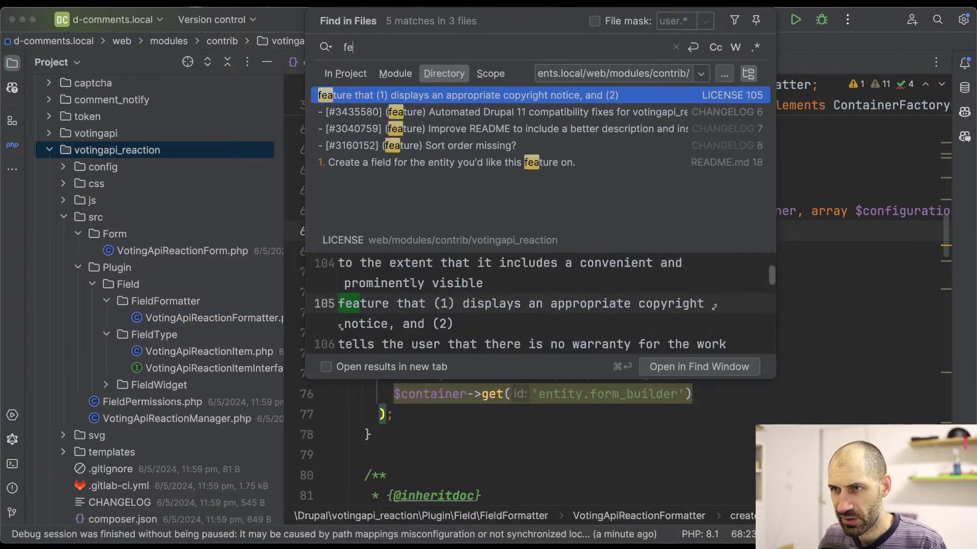
{"action": "key", "text": "BackSpace"}
{"action": "key", "text": "BackSpace"}
{"action": "type", "text": "default_"}
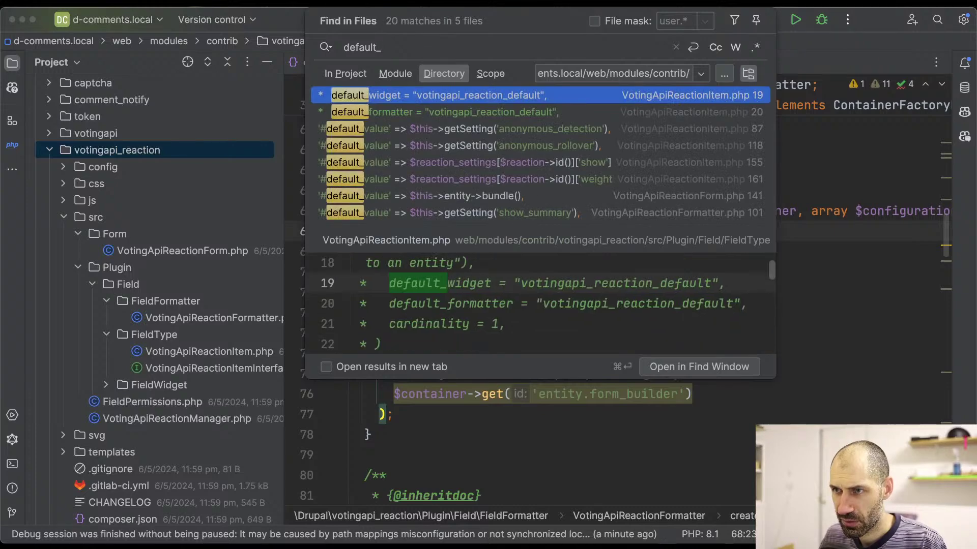
{"action": "type", "text": "comm"}
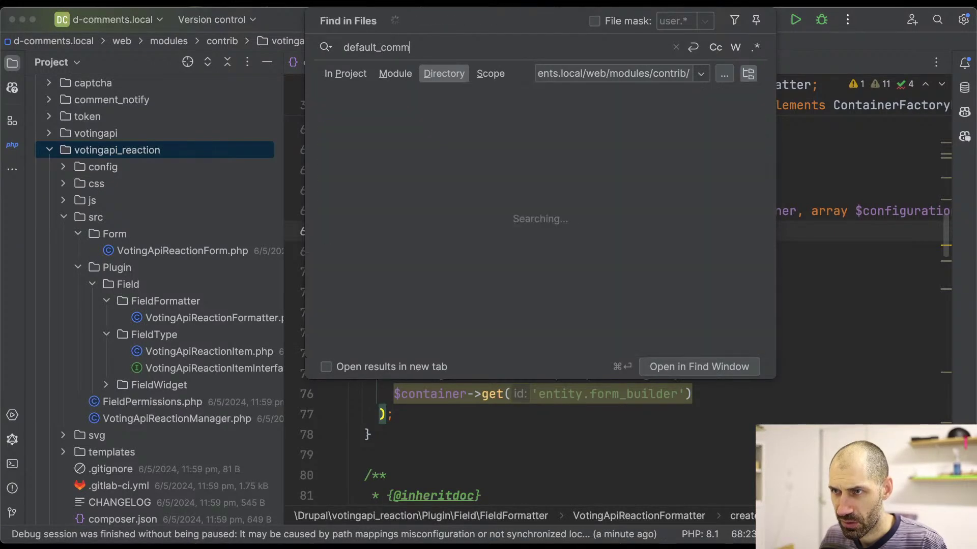
{"action": "key", "text": "BackSpace"}
{"action": "key", "text": "BackSpace"}
{"action": "key", "text": "BackSpace"}
{"action": "key", "text": "BackSpace"}
{"action": "key", "text": "BackSpace"}
{"action": "key", "text": "BackSpace"}
{"action": "key", "text": "BackSpace"}
{"action": "key", "text": "BackSpace"}
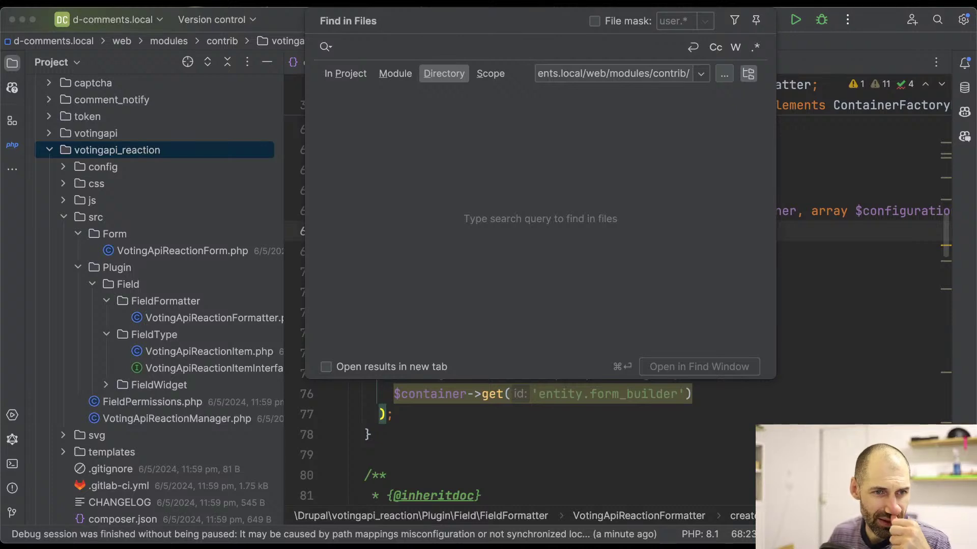
- Close the file search and, back in the browser, go to Drupal's Structure page
{"action": "left_click", "coordinate": [861, 378]}
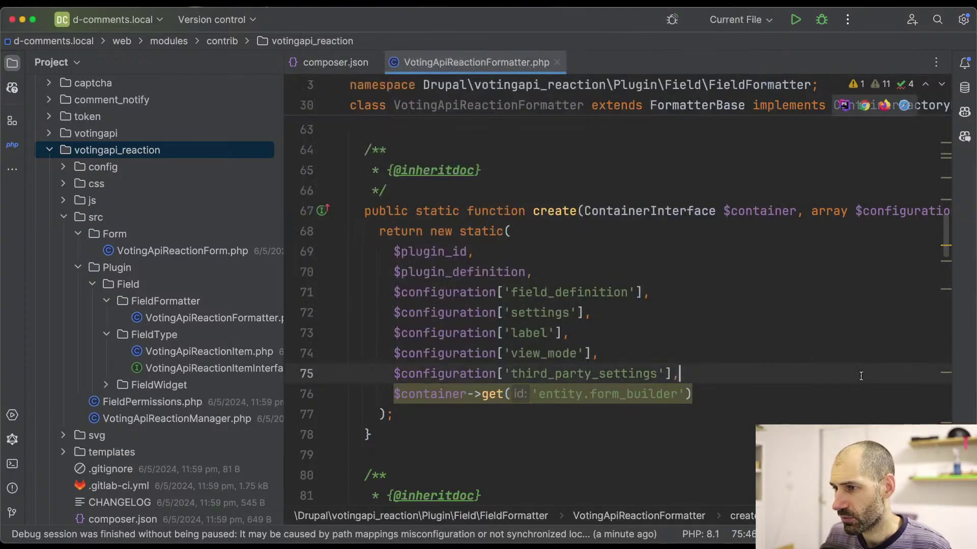
{"action": "key", "text": "super+Tab"}
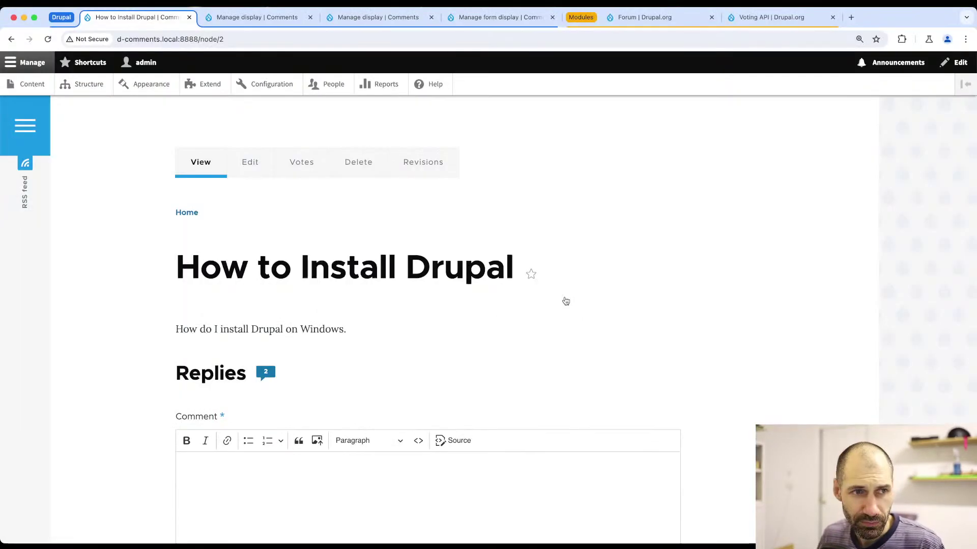
{"action": "left_click", "coordinate": [89, 84]}
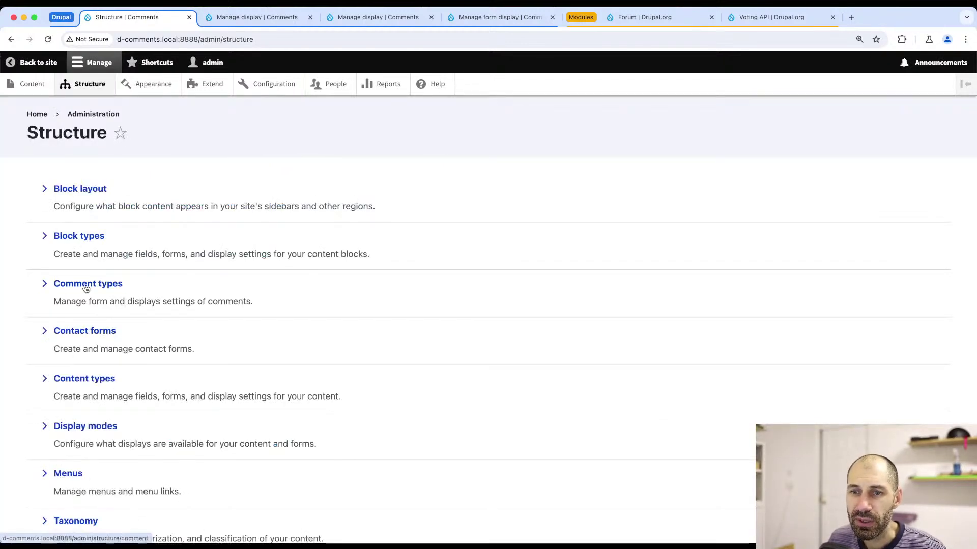
- Review the Reply comment type's form display, save its Manage display settings, and return to Structure
{"action": "left_click", "coordinate": [86, 284]}
{"action": "left_click", "coordinate": [807, 320]}
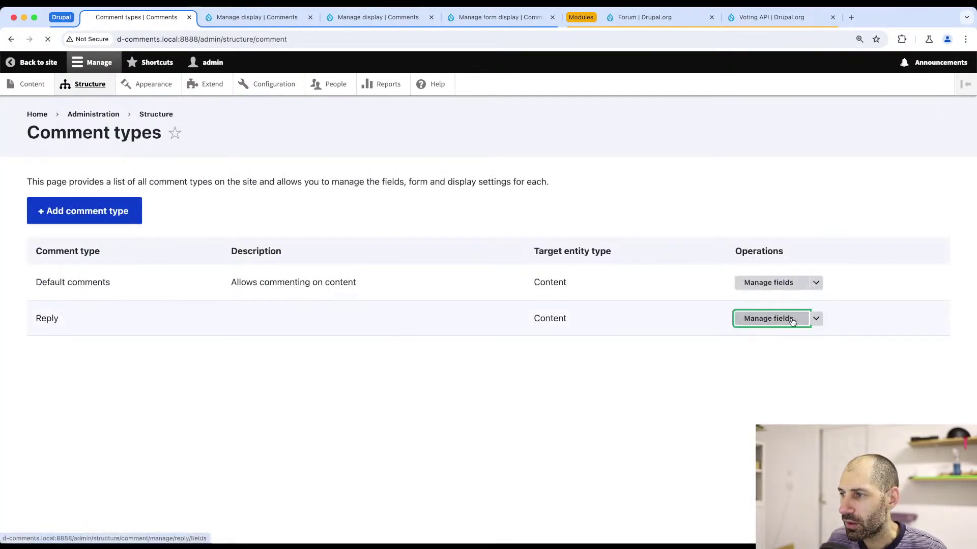
{"action": "left_click", "coordinate": [227, 174]}
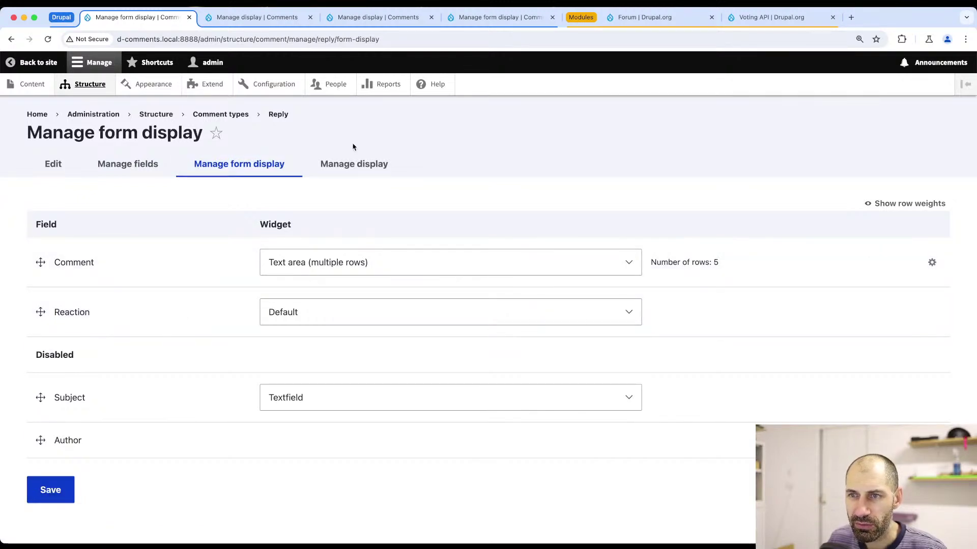
{"action": "left_click", "coordinate": [362, 164]}
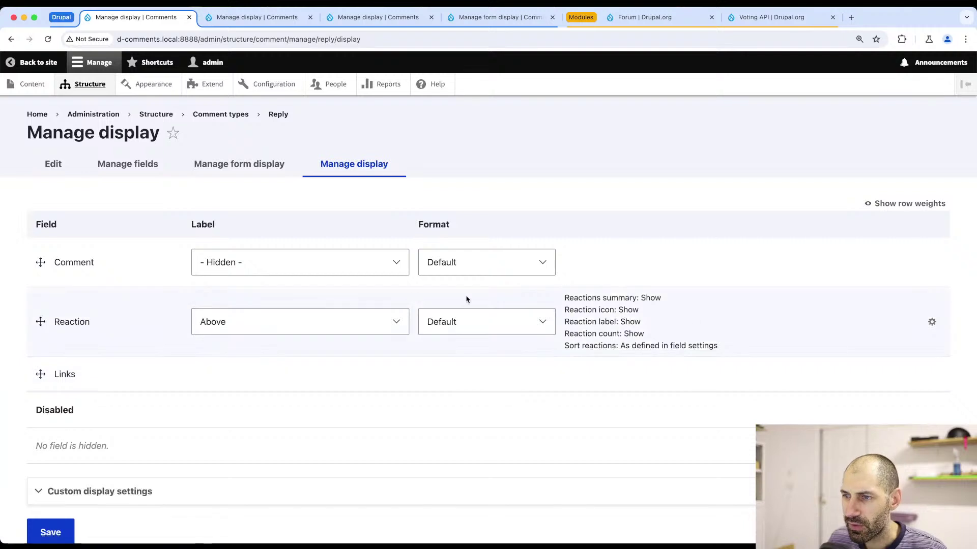
{"action": "left_click", "coordinate": [47, 532]}
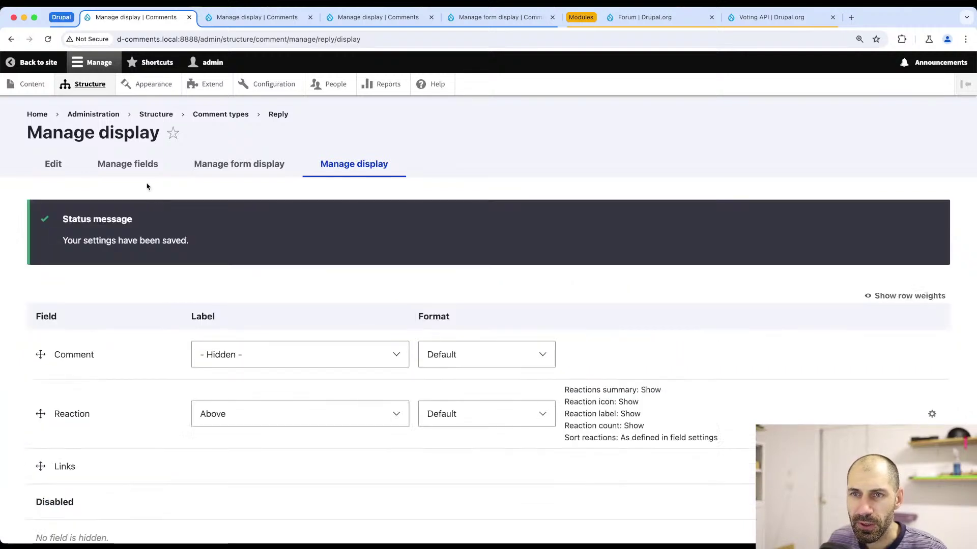
{"action": "left_click", "coordinate": [158, 115]}
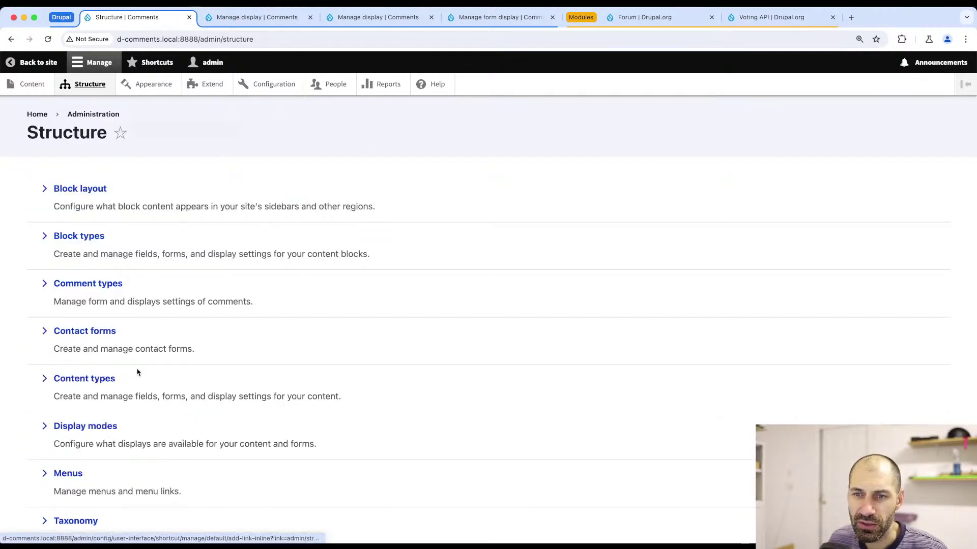
- In the Topic content type's Manage display, keep the Replies label Above and save
{"action": "left_click", "coordinate": [85, 380]}
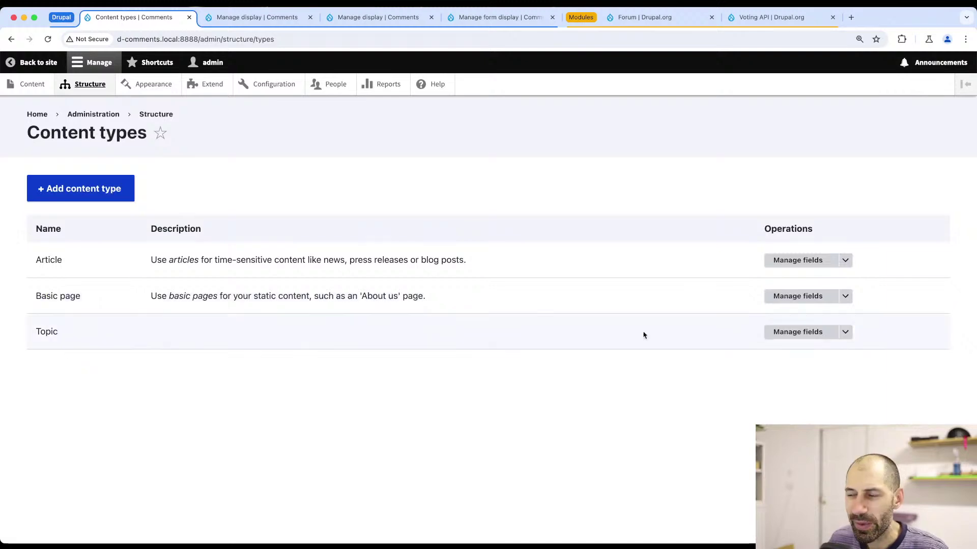
{"action": "left_click", "coordinate": [845, 332]}
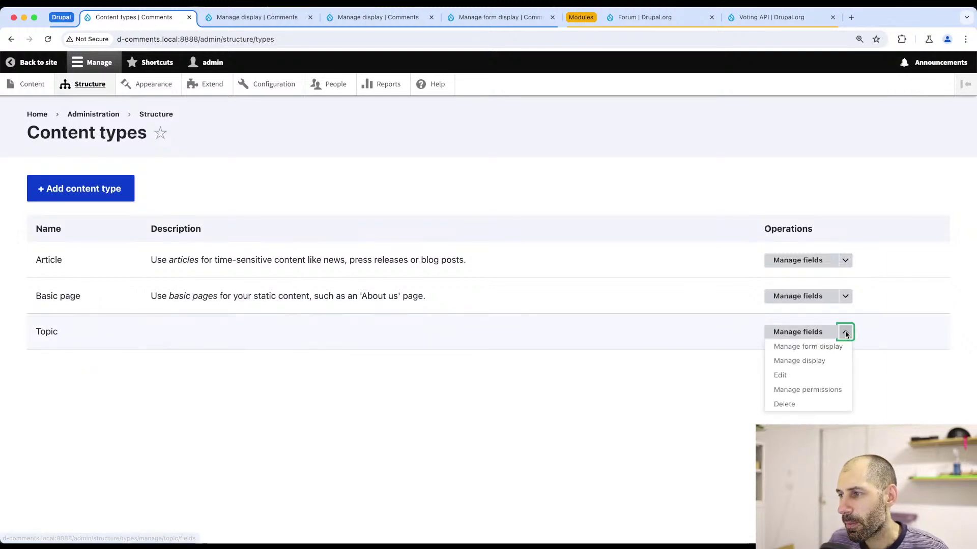
{"action": "left_click", "coordinate": [805, 346]}
{"action": "scroll", "coordinate": [202, 299], "scroll_direction": "down", "scroll_amount": 7}
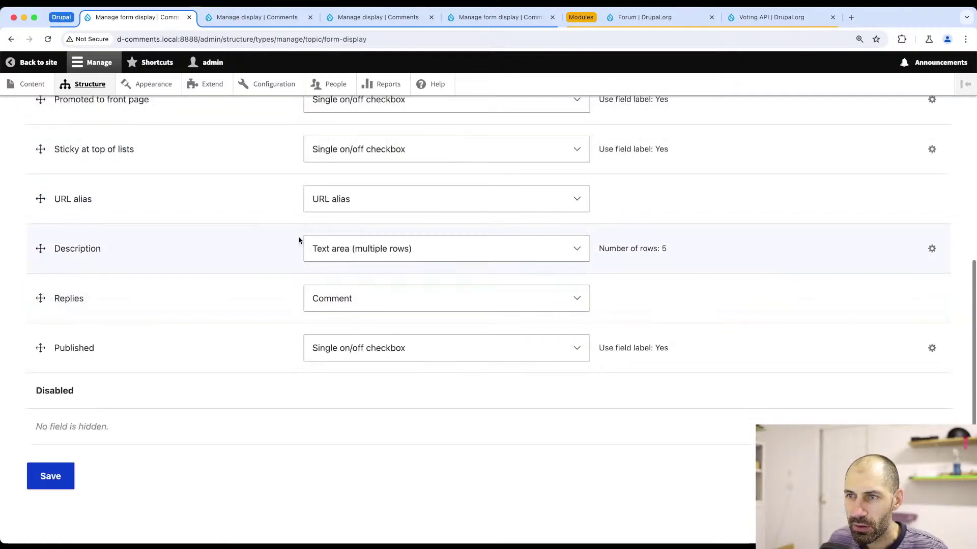
{"action": "scroll", "coordinate": [299, 240], "scroll_direction": "up", "scroll_amount": 10}
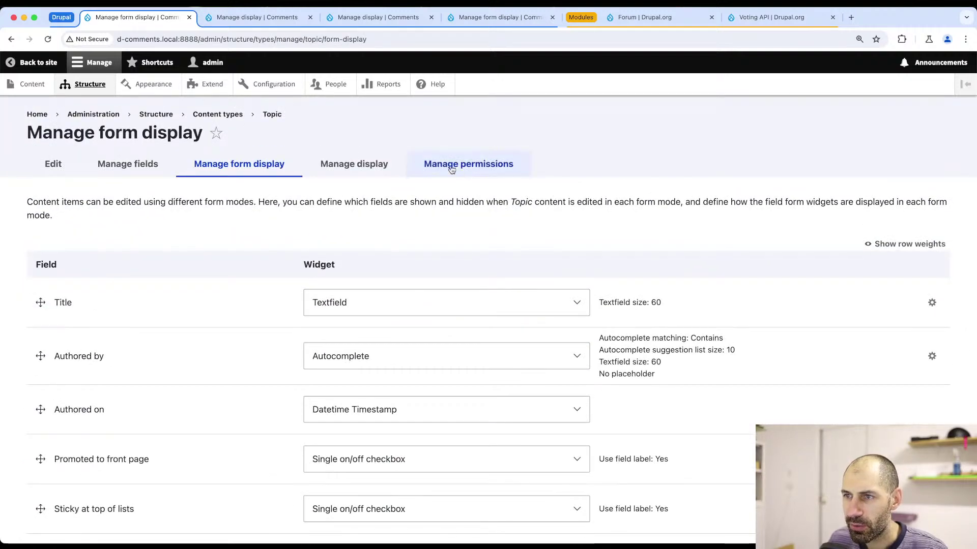
{"action": "left_click", "coordinate": [351, 166]}
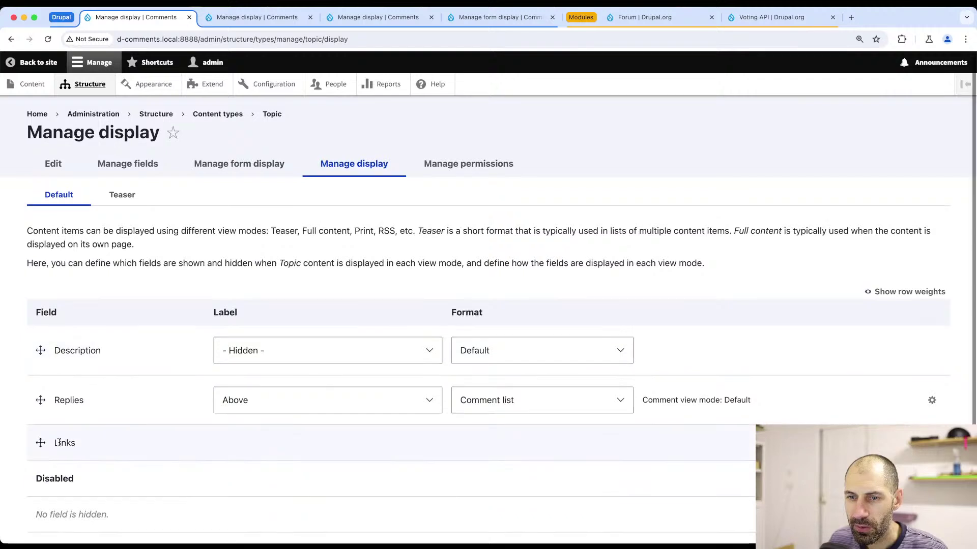
{"action": "scroll", "coordinate": [317, 384], "scroll_direction": "down", "scroll_amount": 2}
{"action": "left_click", "coordinate": [300, 341]}
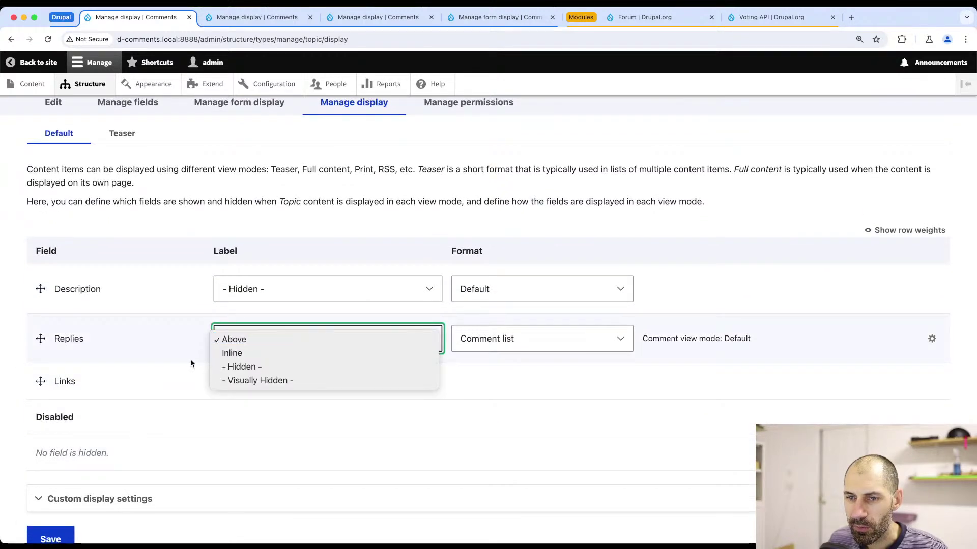
{"action": "left_click", "coordinate": [303, 345]}
{"action": "left_click", "coordinate": [299, 346]}
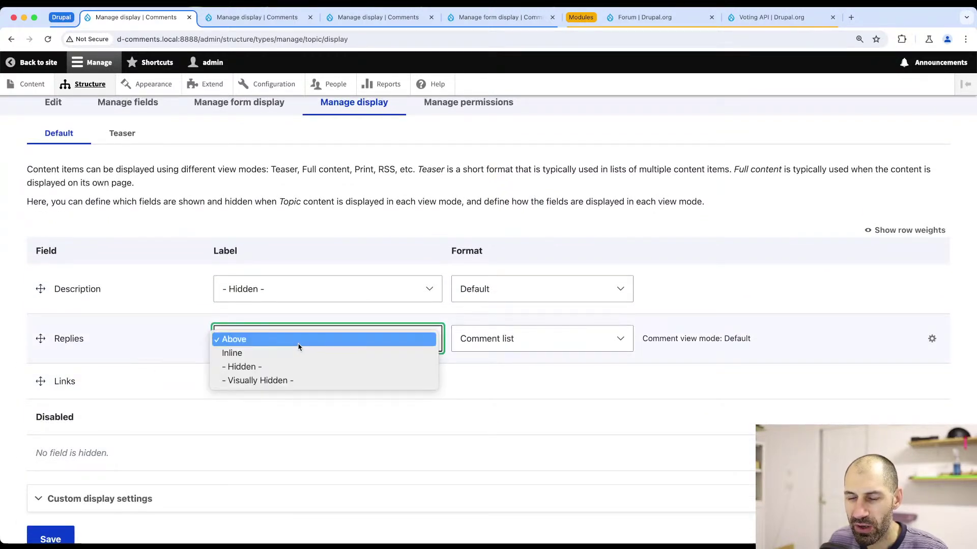
{"action": "left_click", "coordinate": [164, 343]}
{"action": "scroll", "coordinate": [102, 417], "scroll_direction": "down", "scroll_amount": 2}
{"action": "left_click", "coordinate": [51, 477]}
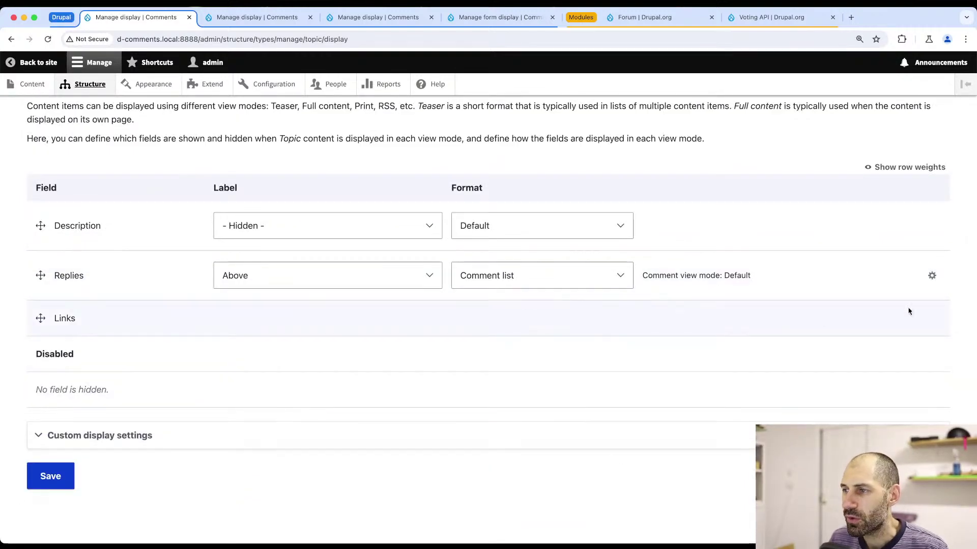
- Update the Replies comment list format settings, save the Topic display again, and open Content
{"action": "left_click", "coordinate": [932, 276]}
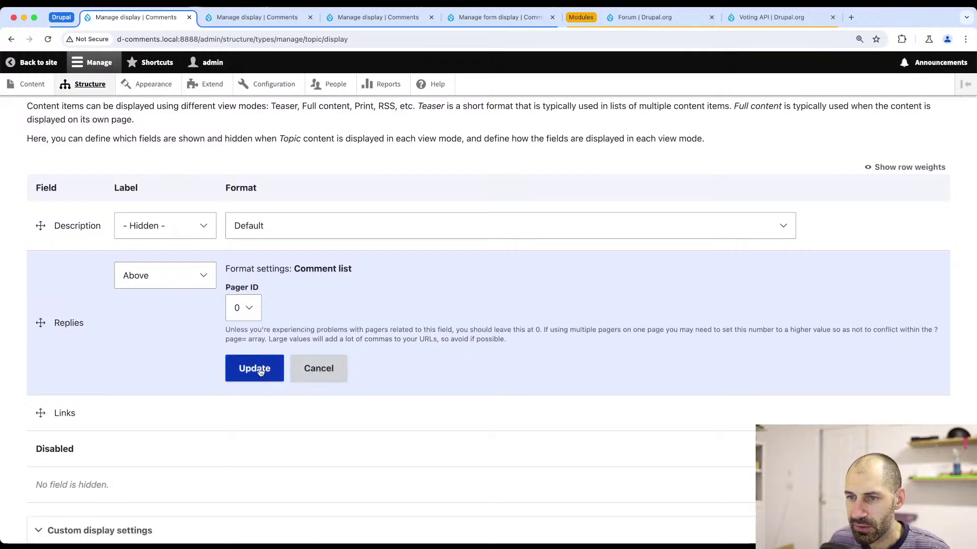
{"action": "left_click", "coordinate": [257, 370]}
{"action": "scroll", "coordinate": [109, 427], "scroll_direction": "down", "scroll_amount": 3}
{"action": "left_click", "coordinate": [57, 478]}
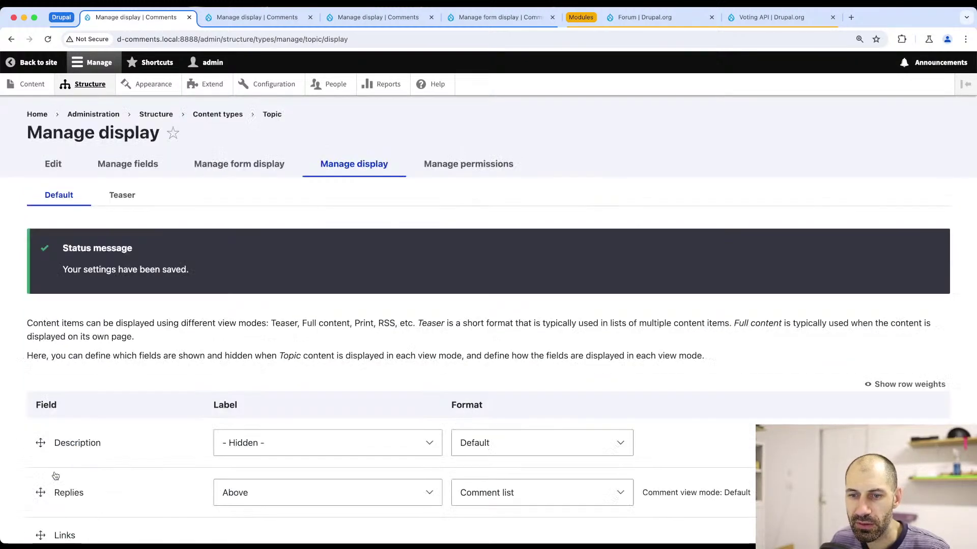
{"action": "left_click", "coordinate": [32, 84]}
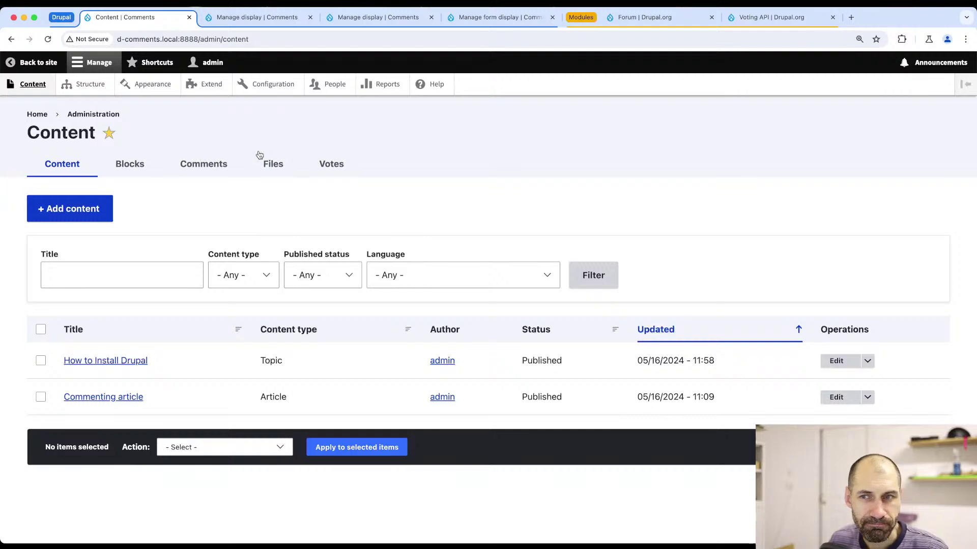
{"action": "key", "text": "super+Tab"}
- Reload and scroll the How to Install Drupal page in Firefox, then switch to Chrome's Content list
{"action": "scroll", "coordinate": [272, 201], "scroll_direction": "up", "scroll_amount": 3}
{"action": "left_click", "coordinate": [285, 34]}
{"action": "key", "text": "Return"}
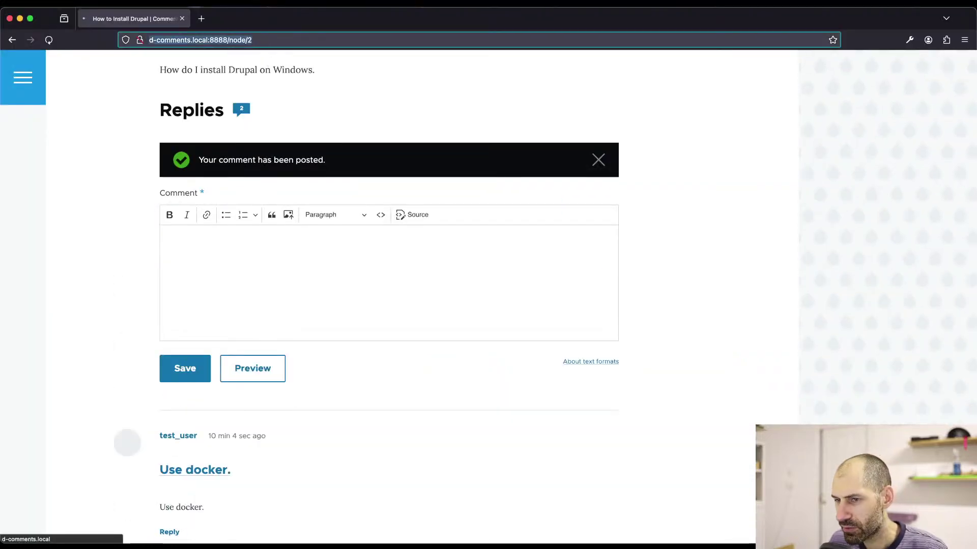
{"action": "scroll", "coordinate": [245, 242], "scroll_direction": "down", "scroll_amount": 2}
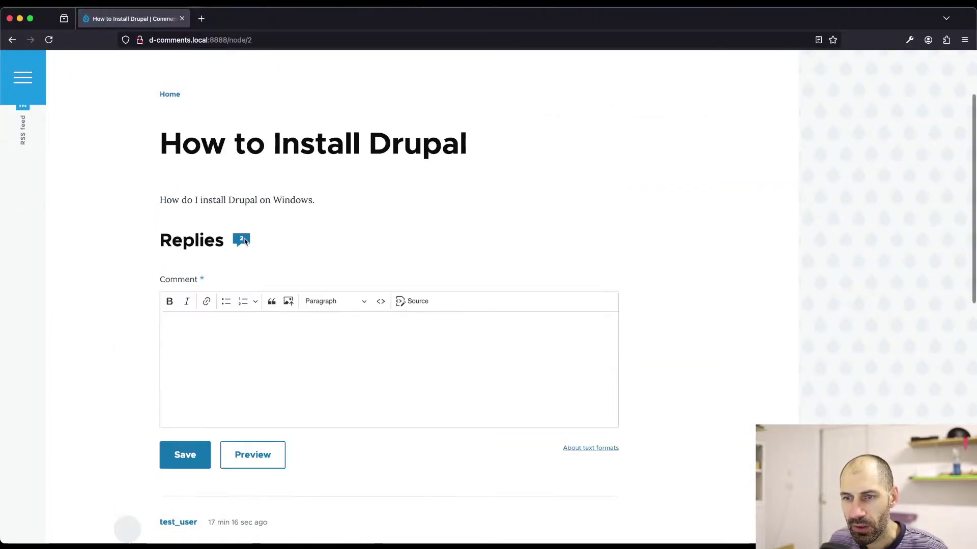
{"action": "scroll", "coordinate": [245, 241], "scroll_direction": "down", "scroll_amount": 8}
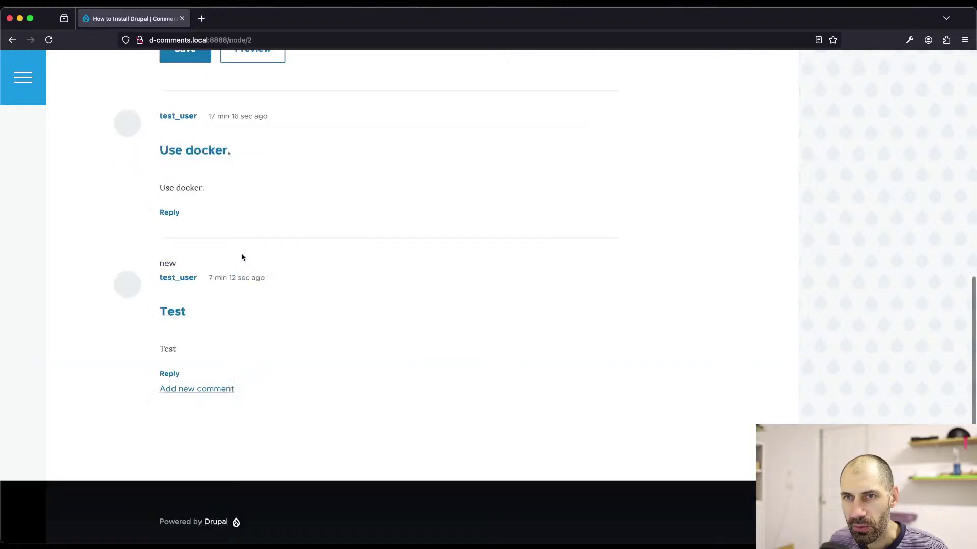
{"action": "scroll", "coordinate": [242, 256], "scroll_direction": "up", "scroll_amount": 2}
{"action": "key", "text": "super+r"}
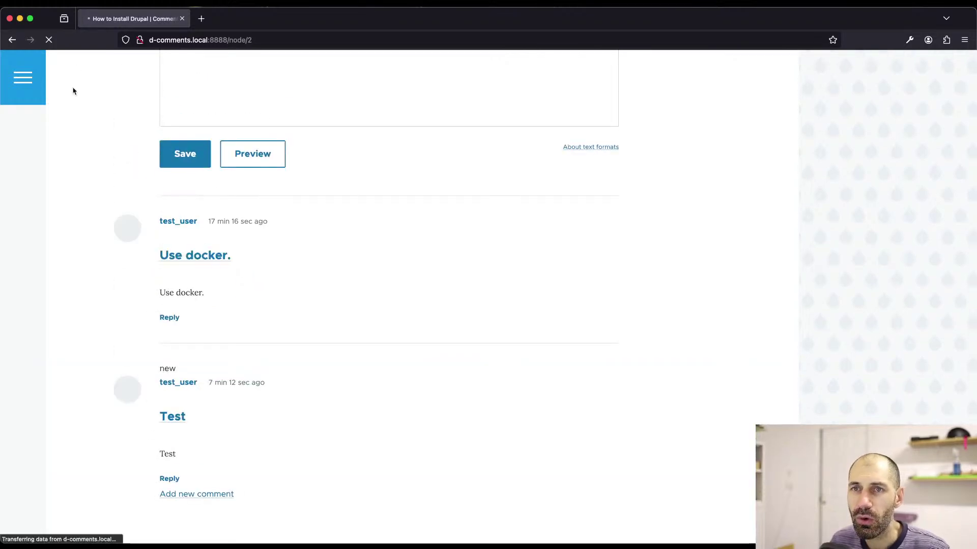
{"action": "scroll", "coordinate": [110, 174], "scroll_direction": "down", "scroll_amount": 3}
{"action": "scroll", "coordinate": [110, 174], "scroll_direction": "down", "scroll_amount": 4}
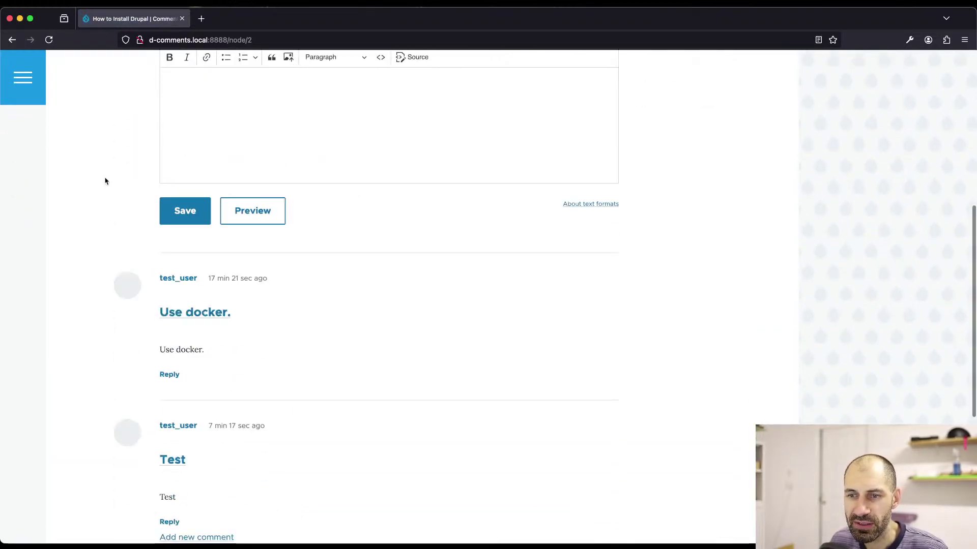
{"action": "key", "text": "super+Tab"}
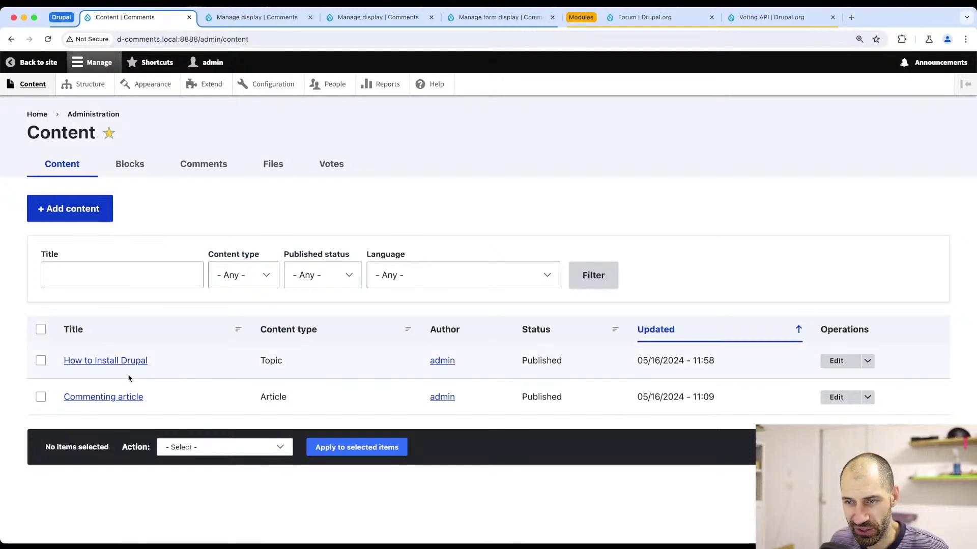
- Open the How to Install Drupal topic and scroll to the Test comment
{"action": "left_click", "coordinate": [126, 362]}
{"action": "scroll", "coordinate": [153, 356], "scroll_direction": "down", "scroll_amount": 15}
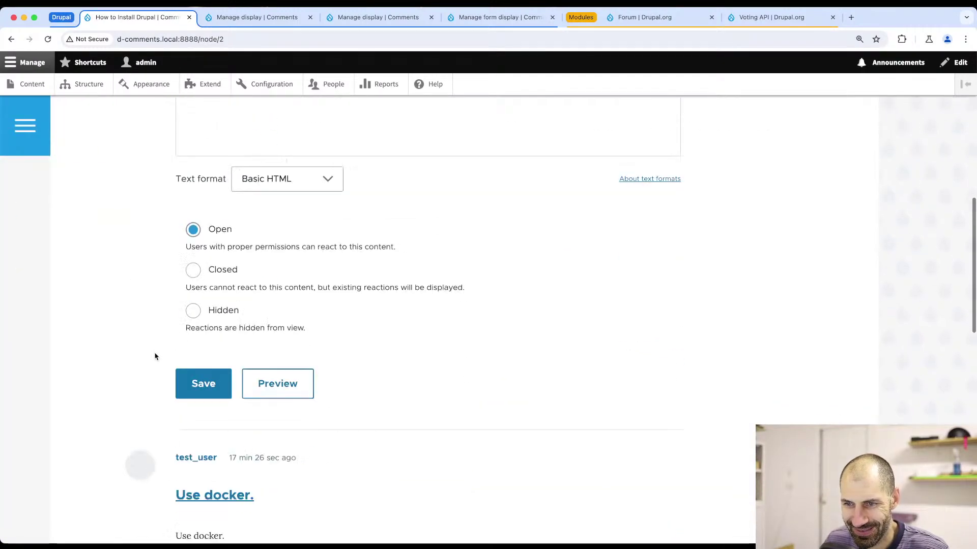
{"action": "scroll", "coordinate": [152, 351], "scroll_direction": "up", "scroll_amount": 2}
{"action": "scroll", "coordinate": [153, 349], "scroll_direction": "down", "scroll_amount": 1}
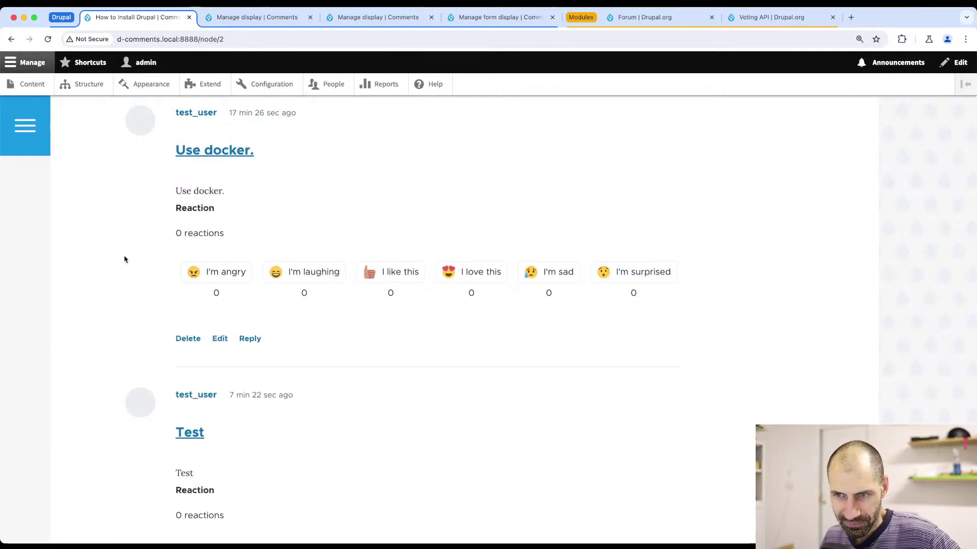
{"action": "scroll", "coordinate": [547, 294], "scroll_direction": "down", "scroll_amount": 2}
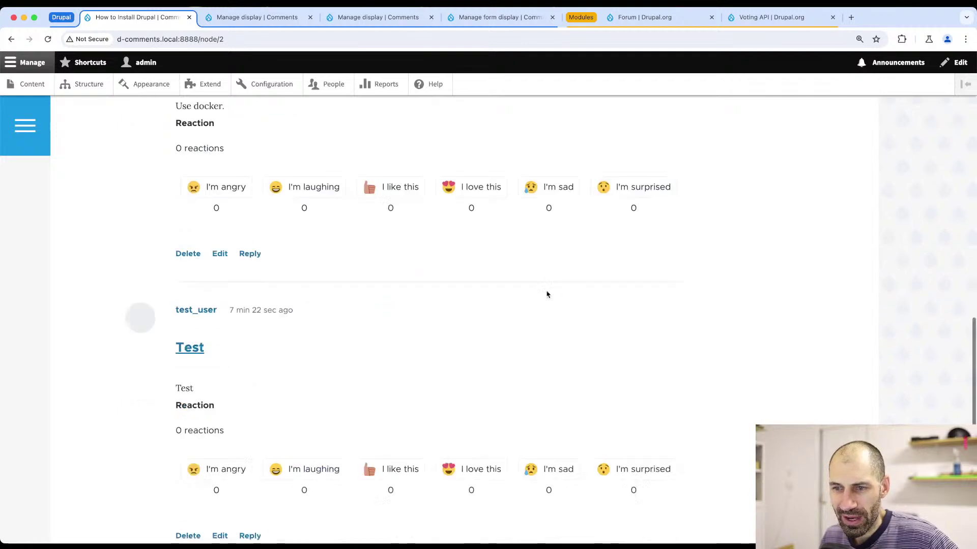
{"action": "scroll", "coordinate": [547, 294], "scroll_direction": "down", "scroll_amount": 5}
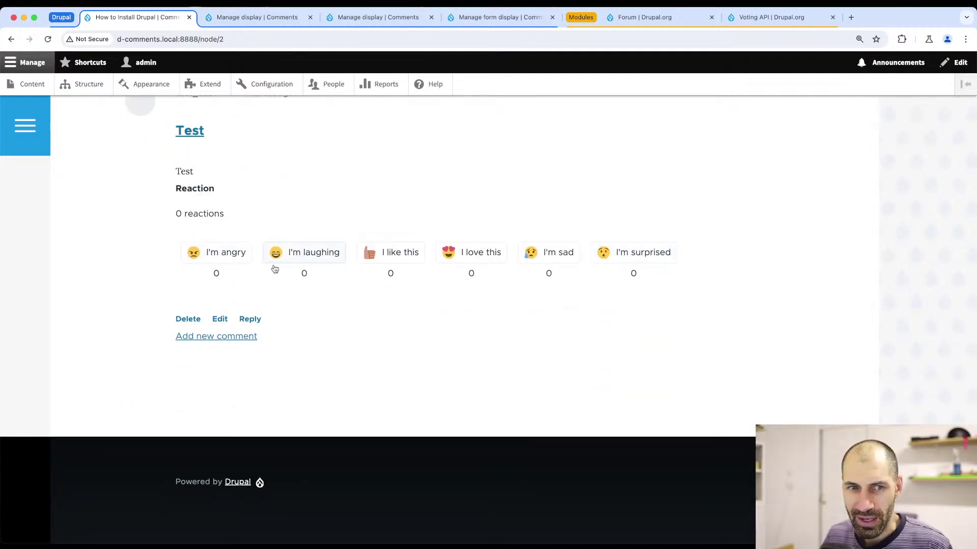
{"action": "scroll", "coordinate": [275, 268], "scroll_direction": "up", "scroll_amount": 4}
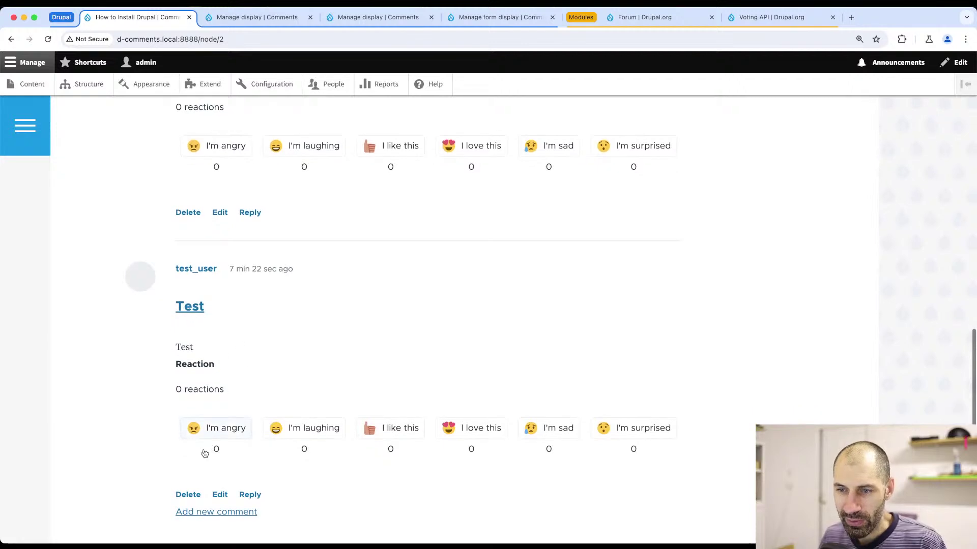
- Try each reaction on the Test comment, finally leaving it set to I'm angry
{"action": "left_click", "coordinate": [211, 436]}
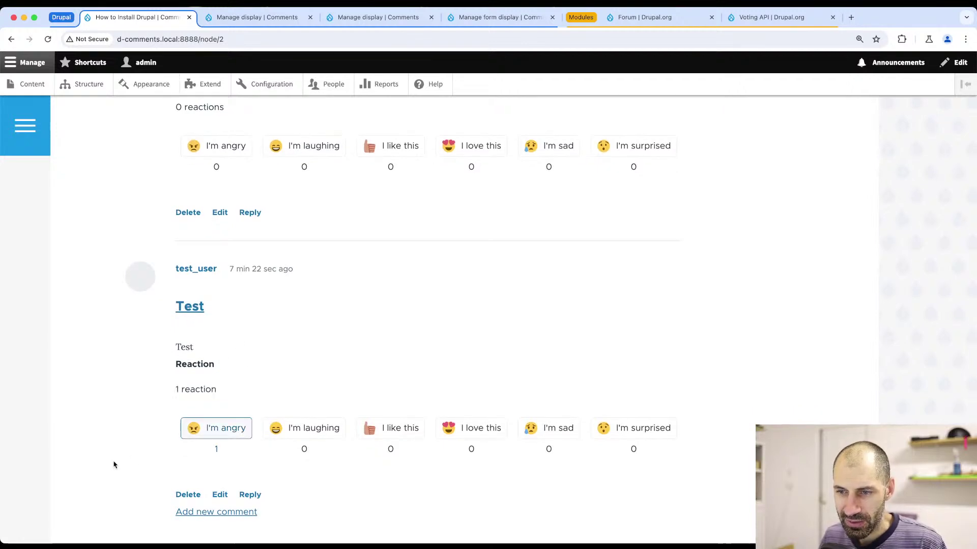
{"action": "left_click", "coordinate": [312, 430]}
{"action": "left_click", "coordinate": [403, 435]}
{"action": "scroll", "coordinate": [410, 381], "scroll_direction": "down", "scroll_amount": 4}
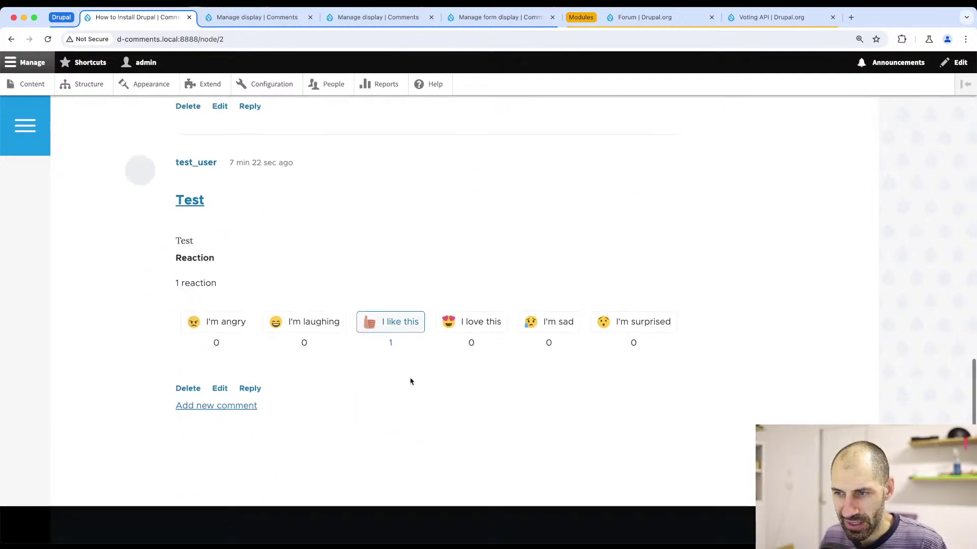
{"action": "left_click", "coordinate": [185, 235]}
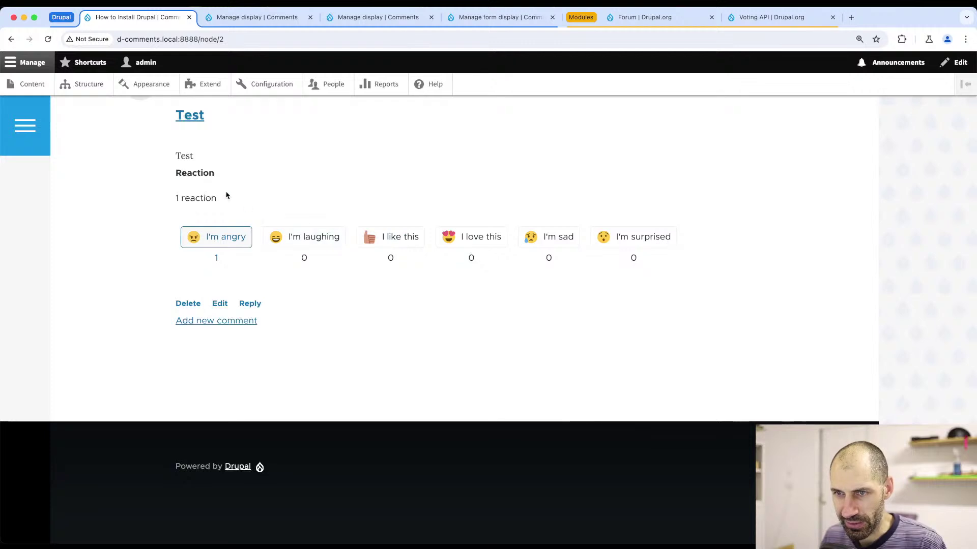
{"action": "left_click", "coordinate": [560, 240]}
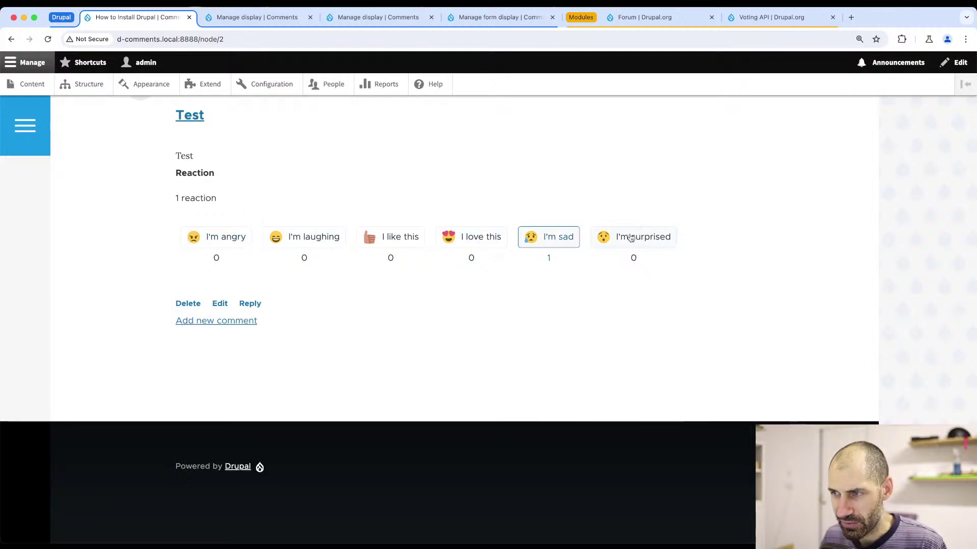
{"action": "left_click", "coordinate": [631, 236]}
{"action": "left_click", "coordinate": [469, 239]}
{"action": "left_click", "coordinate": [371, 239]}
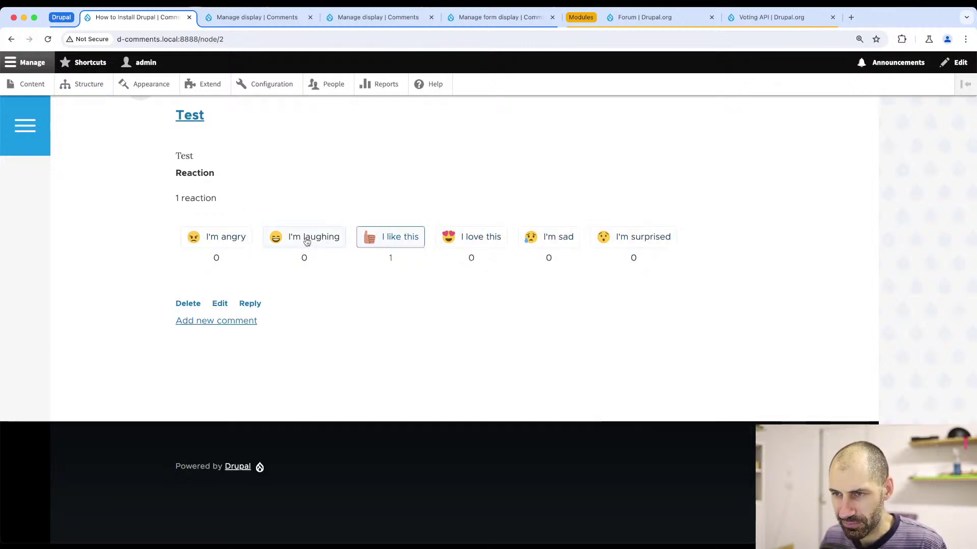
{"action": "left_click", "coordinate": [306, 239]}
{"action": "left_click", "coordinate": [233, 242]}
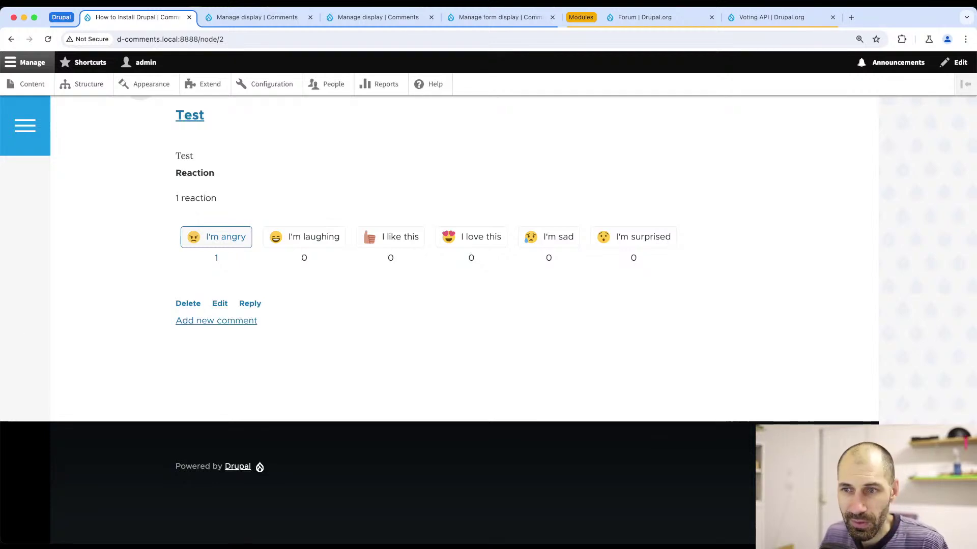
{"action": "left_click", "coordinate": [257, 17]}
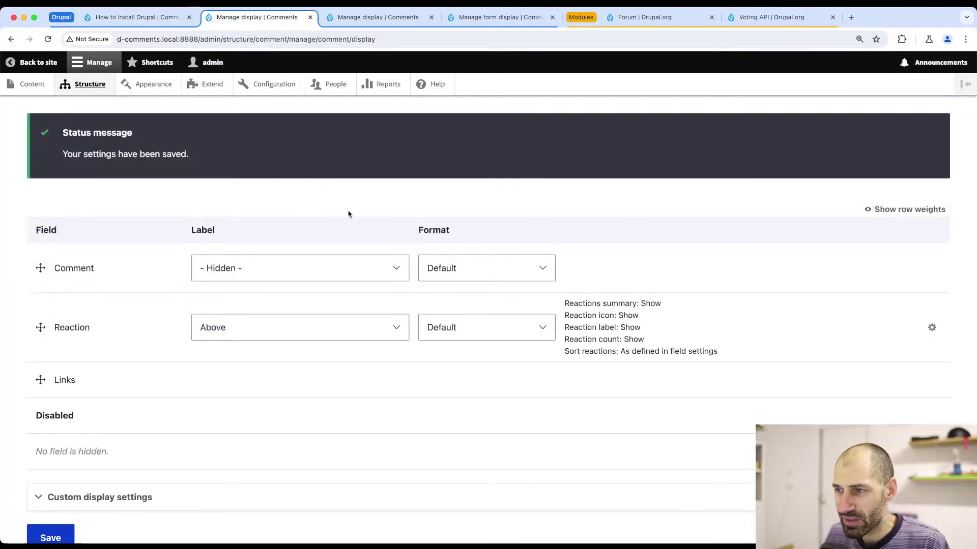
- Turn off Show reaction label in the comment Reaction field's format settings and save
{"action": "left_click", "coordinate": [931, 328]}
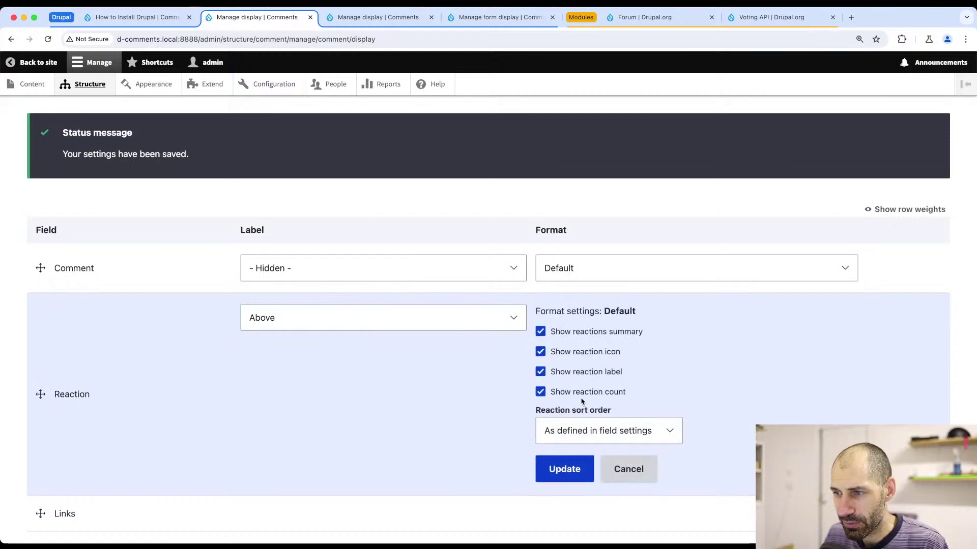
{"action": "left_click", "coordinate": [585, 372]}
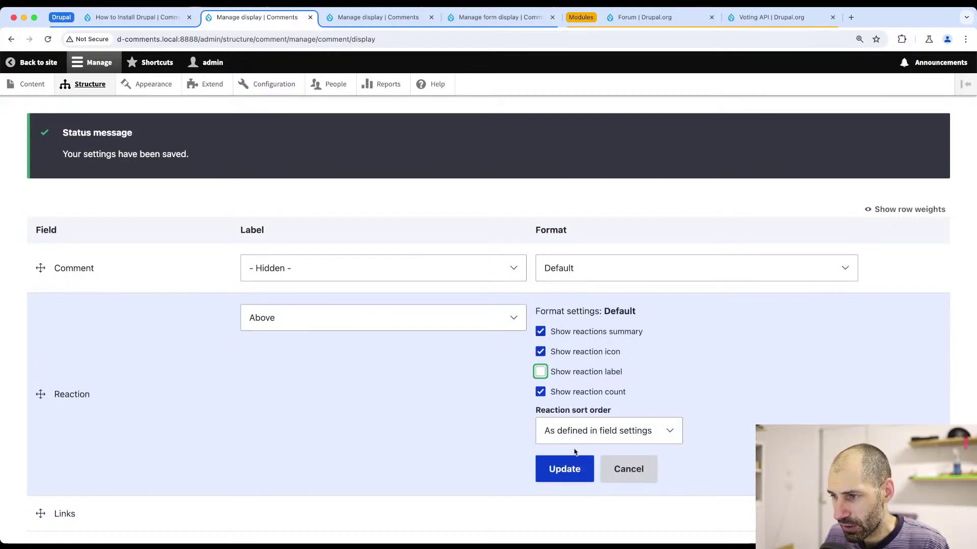
{"action": "left_click", "coordinate": [564, 469]}
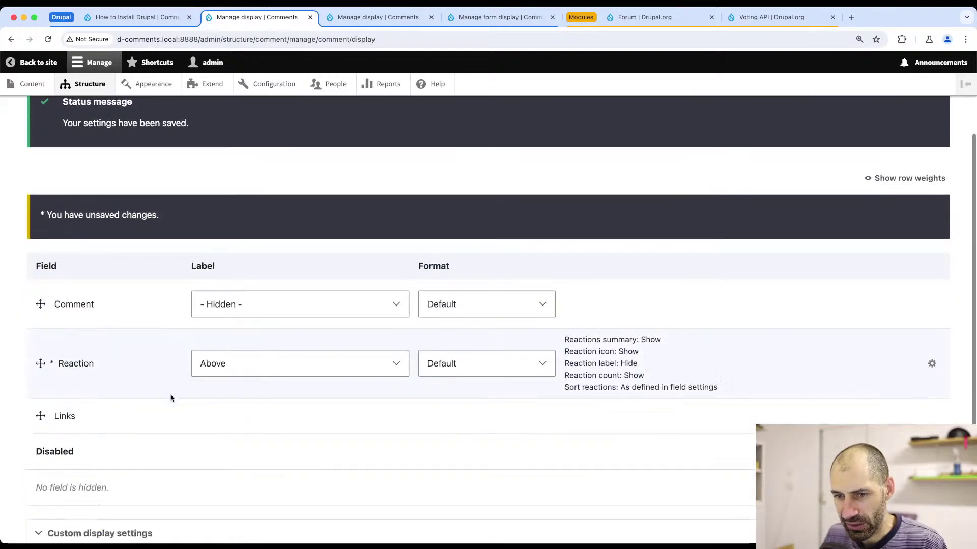
{"action": "scroll", "coordinate": [170, 397], "scroll_direction": "down", "scroll_amount": 3}
{"action": "left_click", "coordinate": [58, 477]}
- Reload node/2 and try the emoji reactions, ending on the crying emoji for the Test comment
{"action": "left_click", "coordinate": [137, 17]}
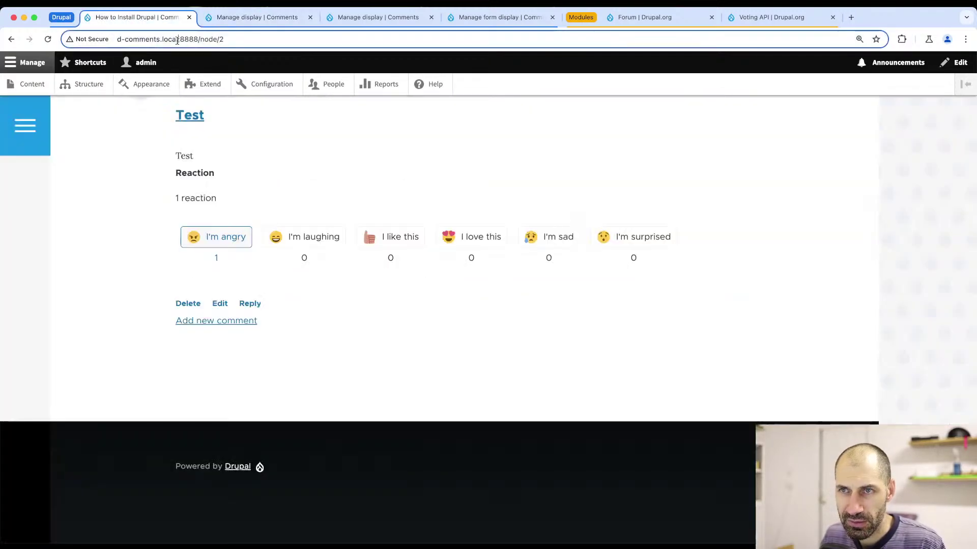
{"action": "left_click", "coordinate": [178, 42]}
{"action": "key", "text": "Return"}
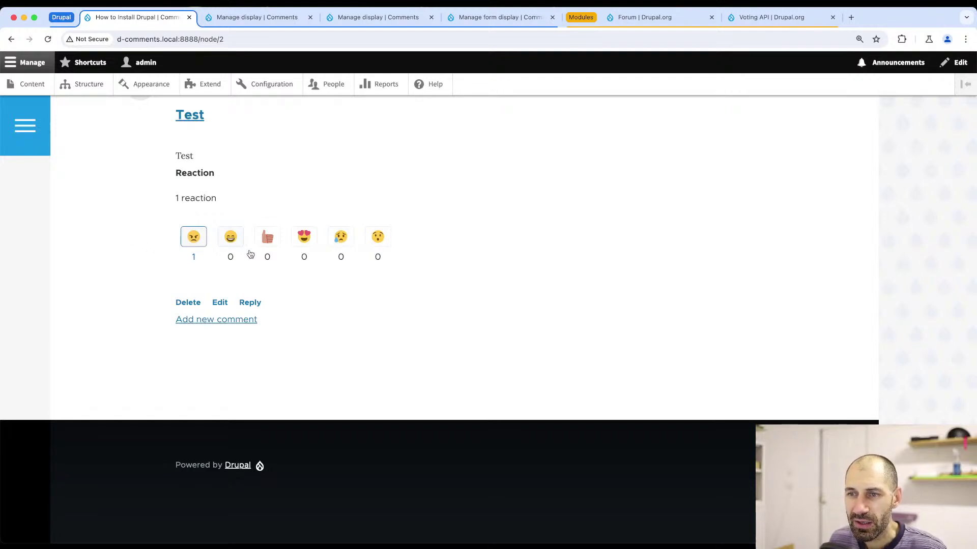
{"action": "left_click", "coordinate": [232, 247]}
{"action": "left_click", "coordinate": [268, 237]}
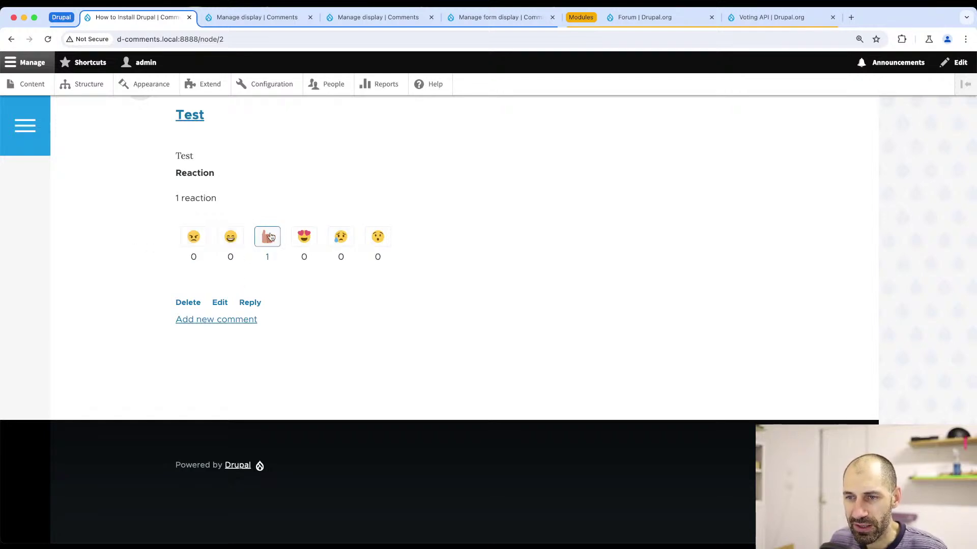
{"action": "left_click", "coordinate": [300, 241]}
{"action": "left_click", "coordinate": [337, 243]}
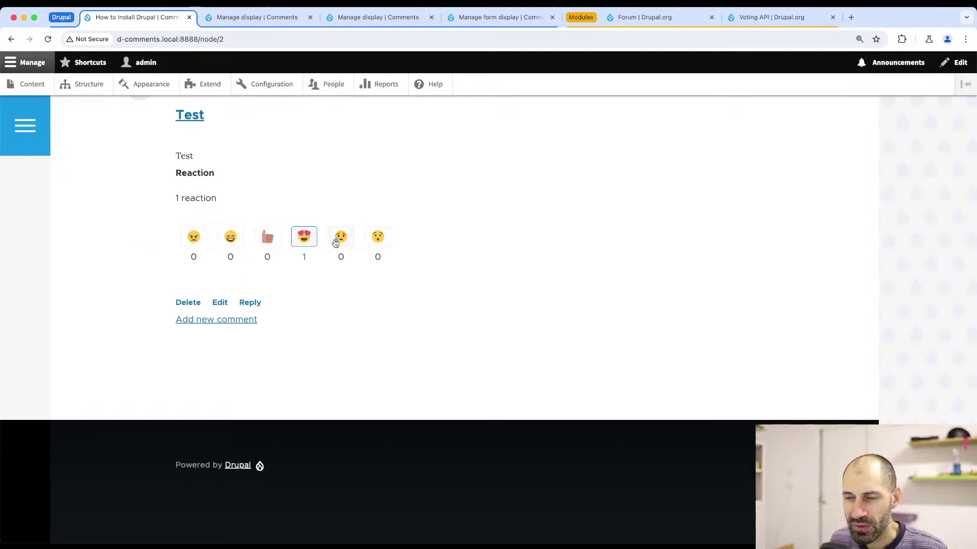
{"action": "left_click", "coordinate": [378, 238]}
{"action": "left_click", "coordinate": [340, 242]}
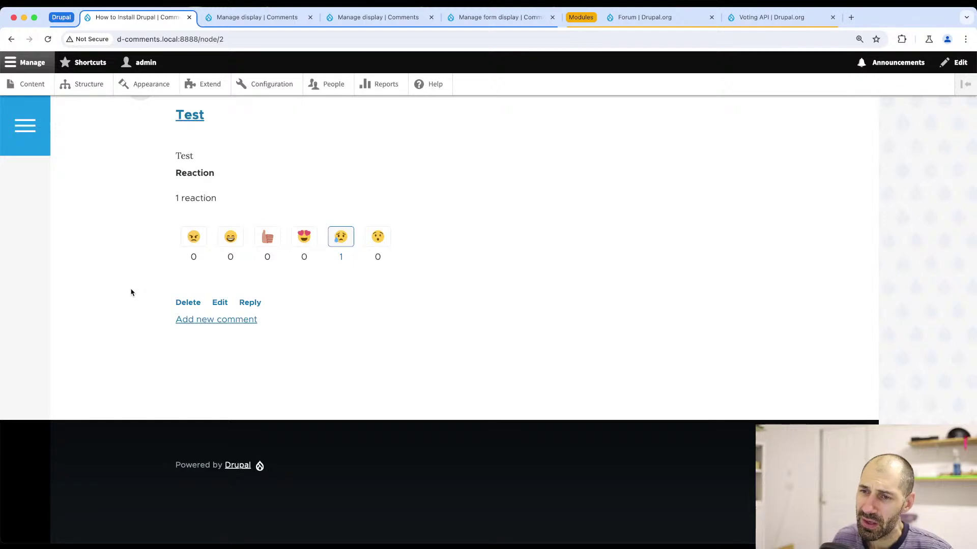
{"action": "scroll", "coordinate": [214, 211], "scroll_direction": "up", "scroll_amount": 20}
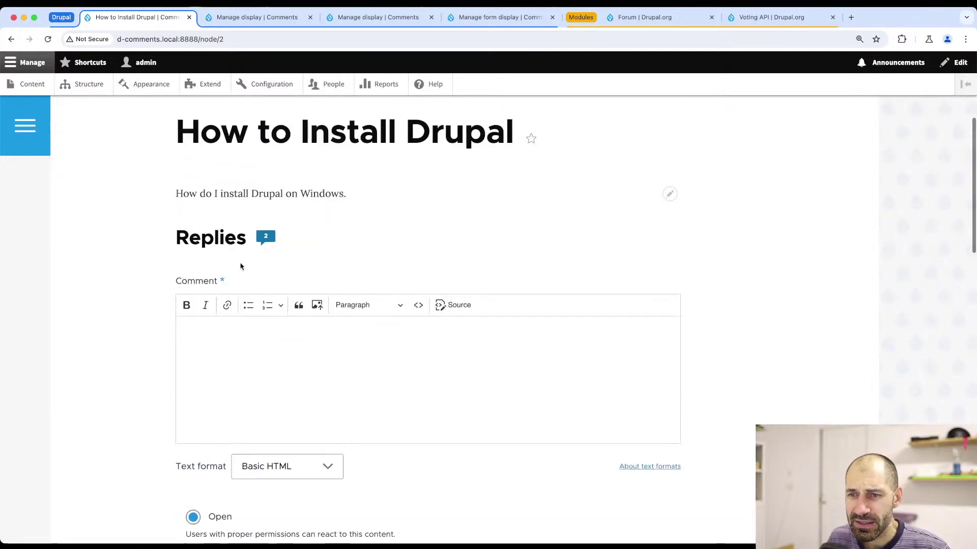
{"action": "scroll", "coordinate": [240, 266], "scroll_direction": "down", "scroll_amount": 5}
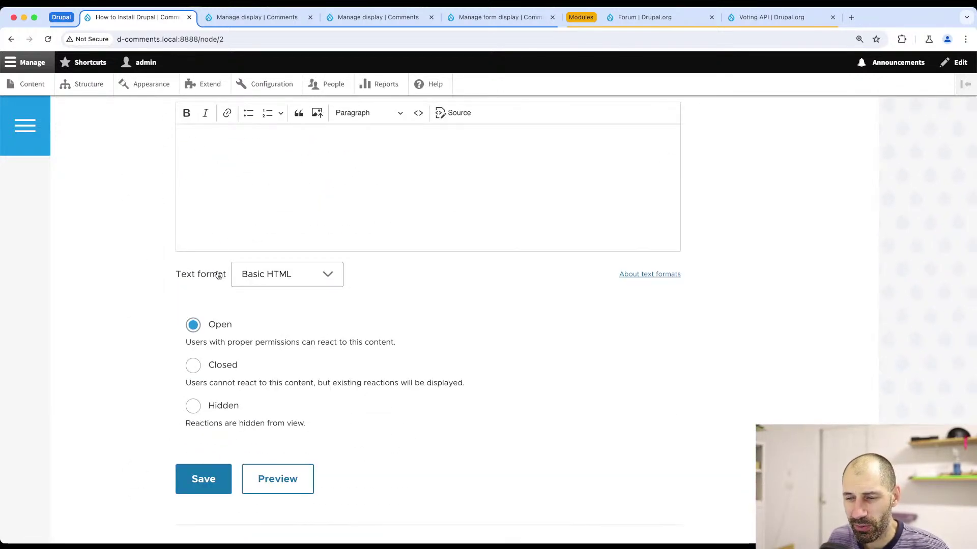
{"action": "scroll", "coordinate": [216, 277], "scroll_direction": "up", "scroll_amount": 10}
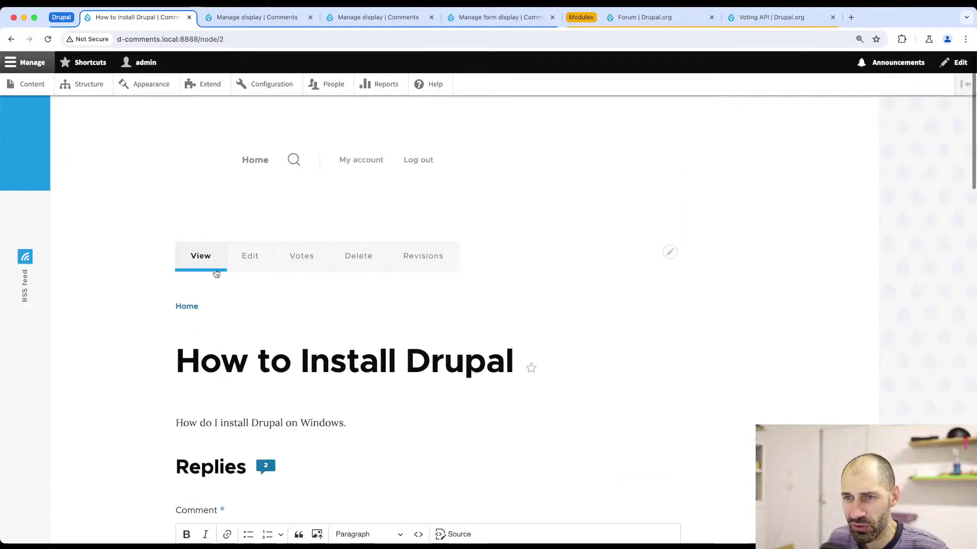
{"action": "scroll", "coordinate": [199, 283], "scroll_direction": "down", "scroll_amount": 5}
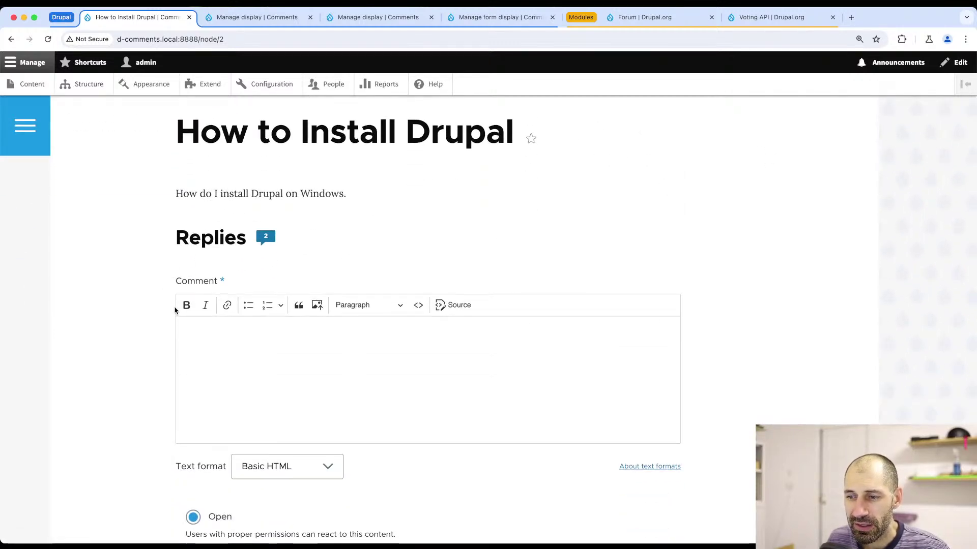
{"action": "scroll", "coordinate": [175, 310], "scroll_direction": "down", "scroll_amount": 3}
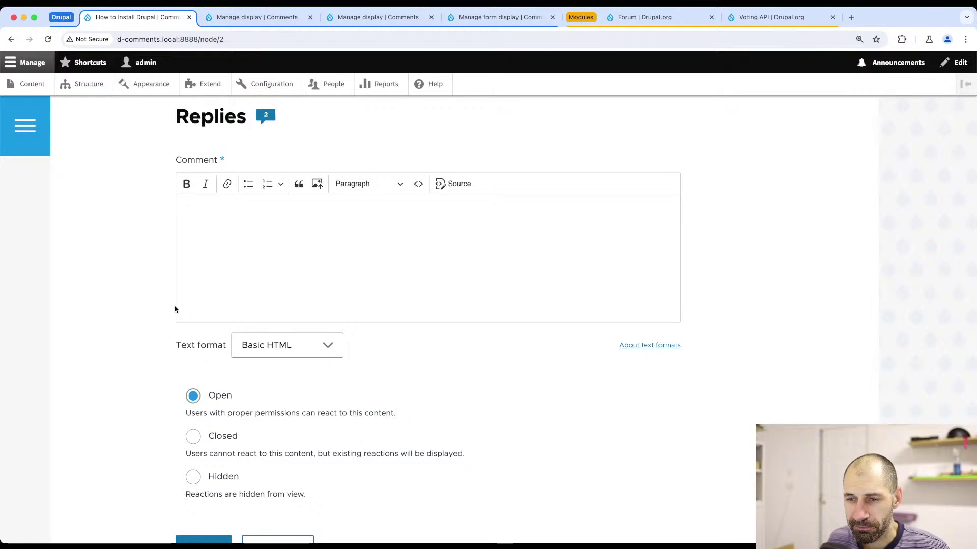
{"action": "scroll", "coordinate": [174, 307], "scroll_direction": "up", "scroll_amount": 2}
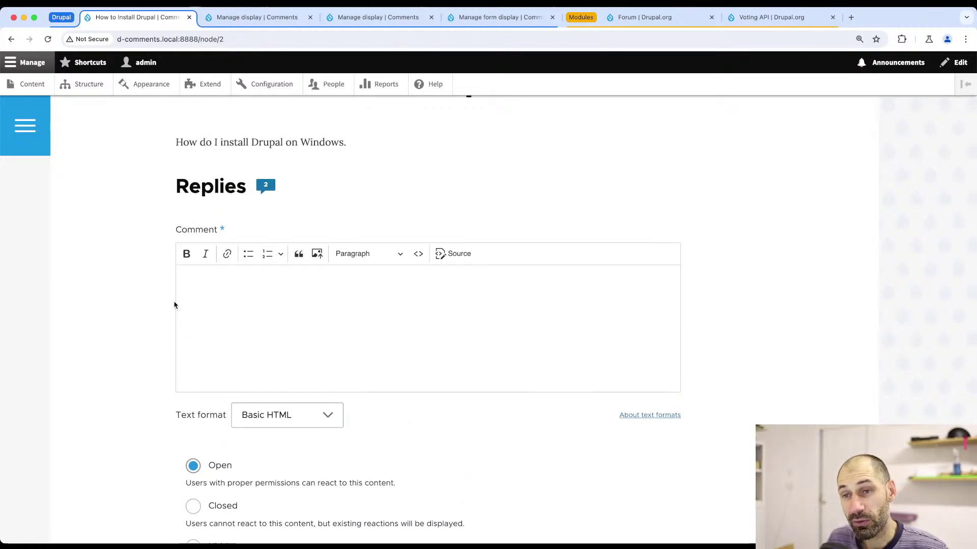
{"action": "scroll", "coordinate": [174, 301], "scroll_direction": "up", "scroll_amount": 1}
{"action": "scroll", "coordinate": [174, 301], "scroll_direction": "up", "scroll_amount": 7}
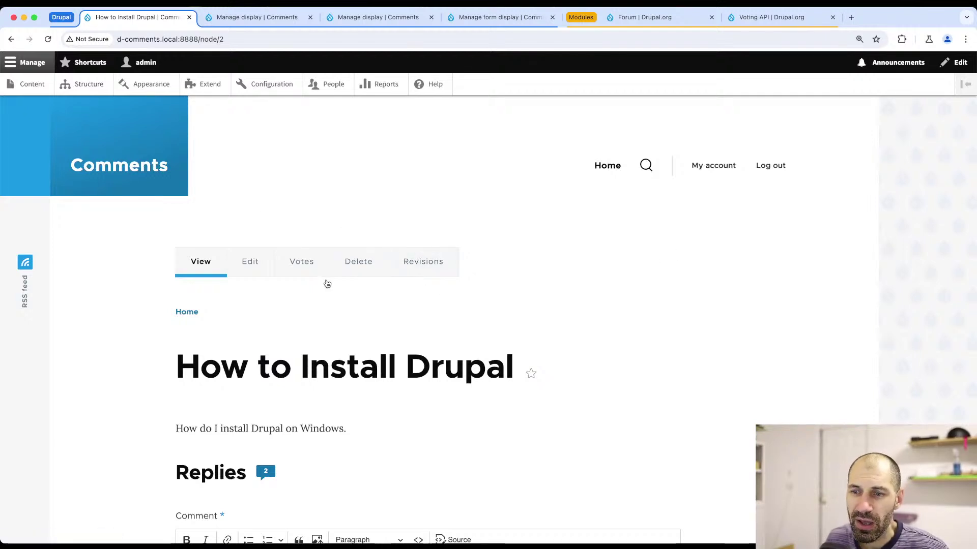
{"action": "scroll", "coordinate": [325, 283], "scroll_direction": "down", "scroll_amount": 3}
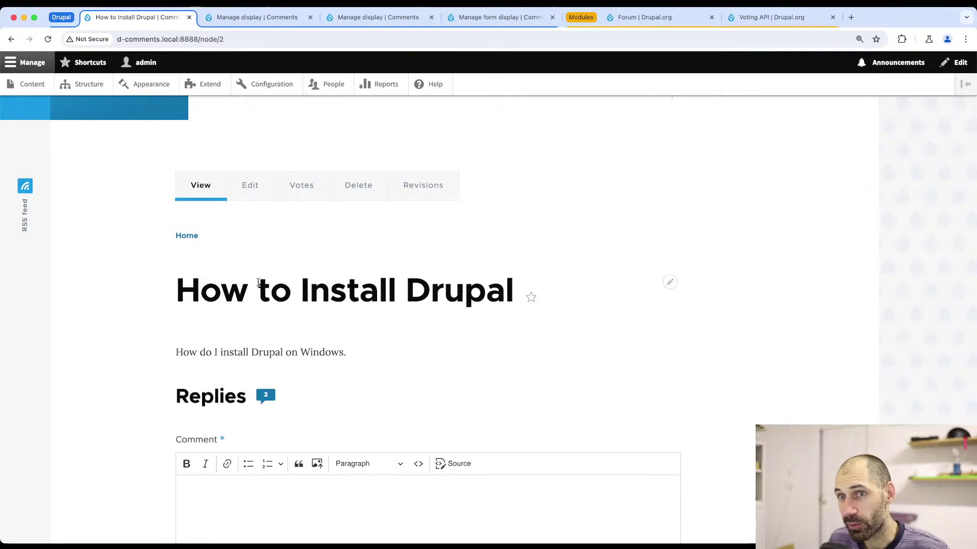
- Create and save a Topic titled 'Is JavaScript good' with a short question description
{"action": "left_click", "coordinate": [21, 83]}
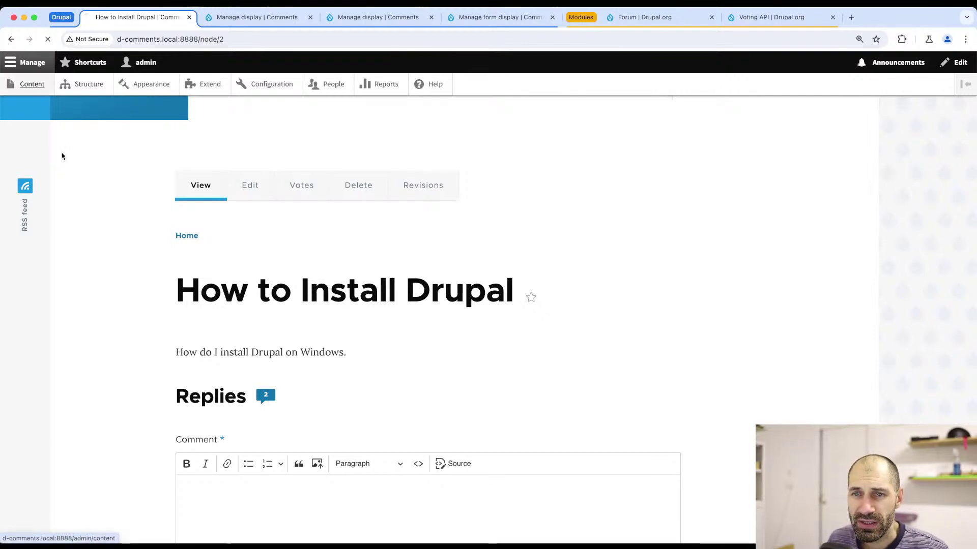
{"action": "left_click", "coordinate": [84, 216]}
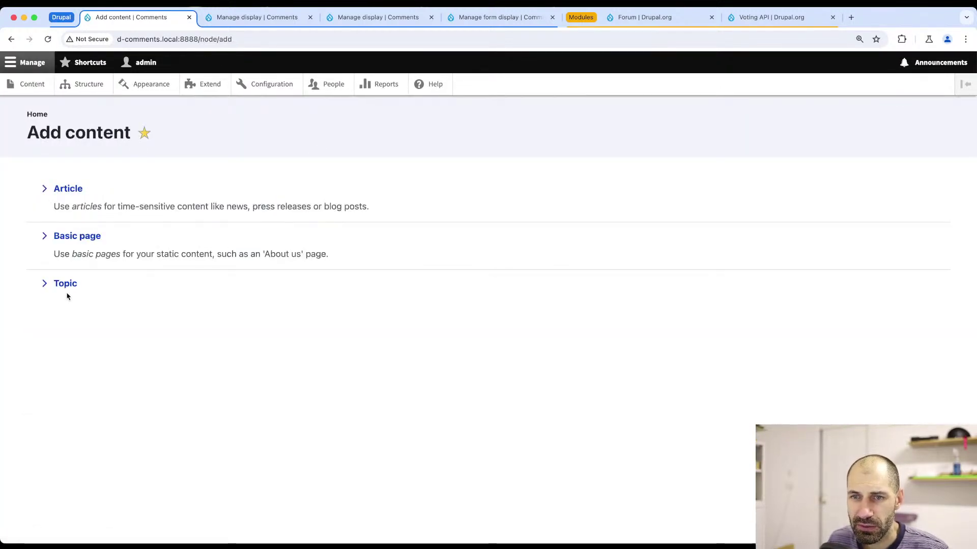
{"action": "left_click", "coordinate": [65, 285]}
{"action": "left_click", "coordinate": [165, 213]}
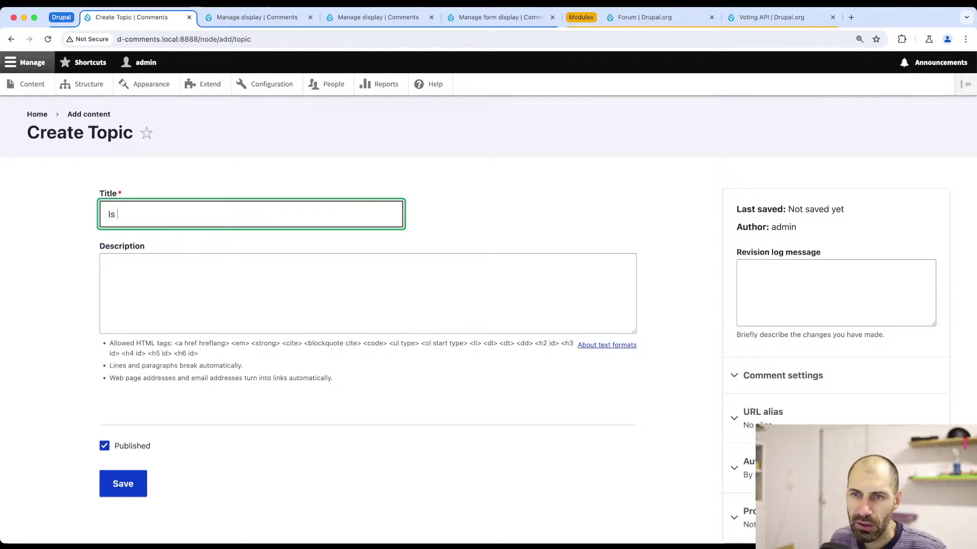
{"action": "type", "text": "Is"}
{"action": "key", "text": "BackSpace"}
{"action": "key", "text": "BackSpace"}
{"action": "key", "text": "BackSpace"}
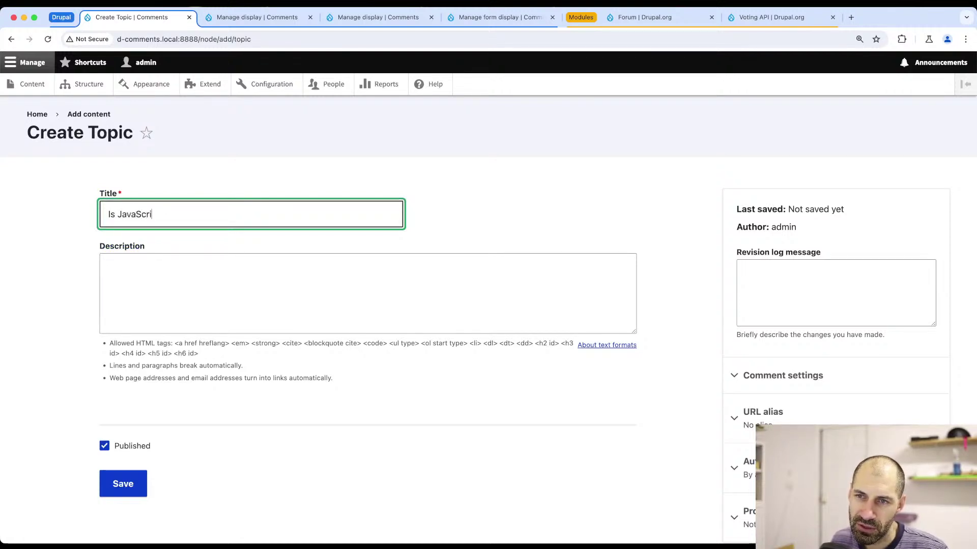
{"action": "type", "text": "Is JavaScript good"}
{"action": "key", "text": "super+a"}
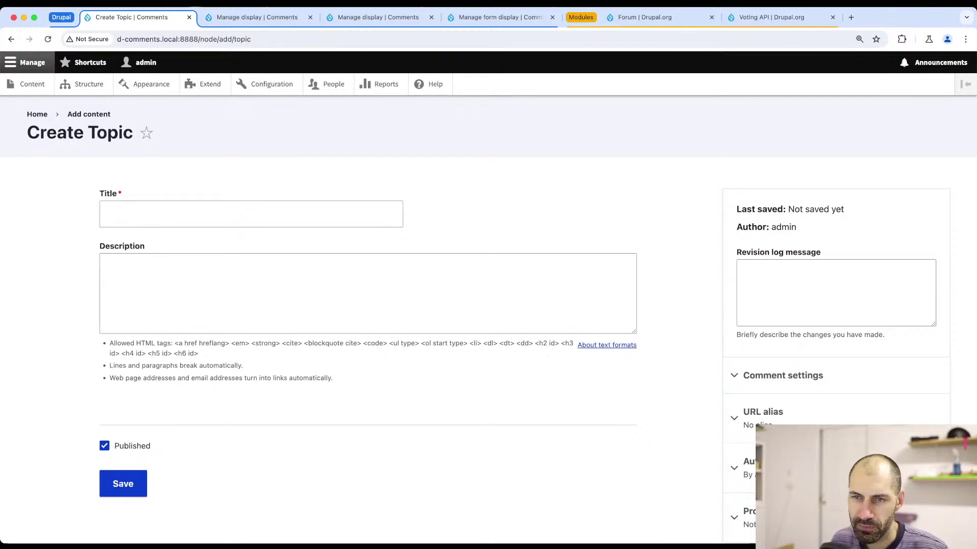
{"action": "left_click", "coordinate": [231, 212]}
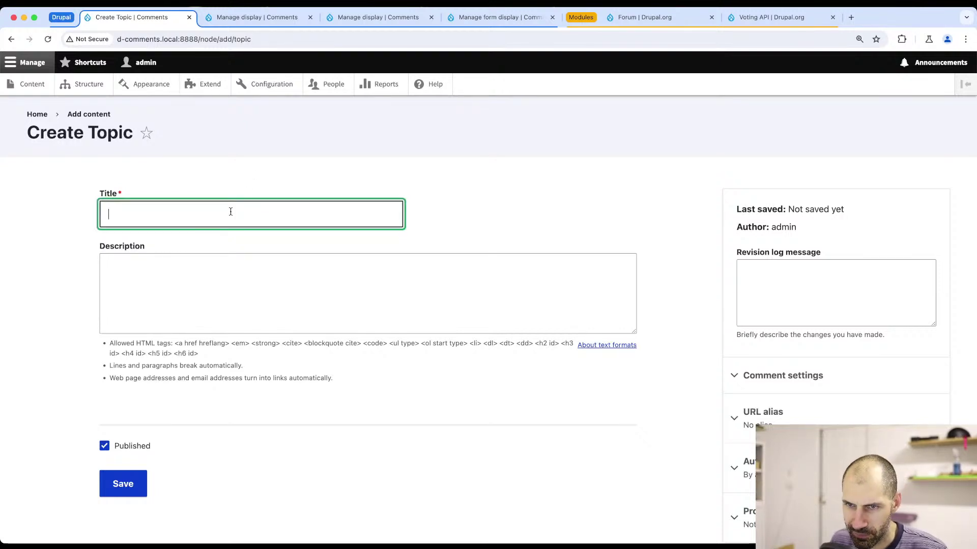
{"action": "type", "text": "Is JavaS"}
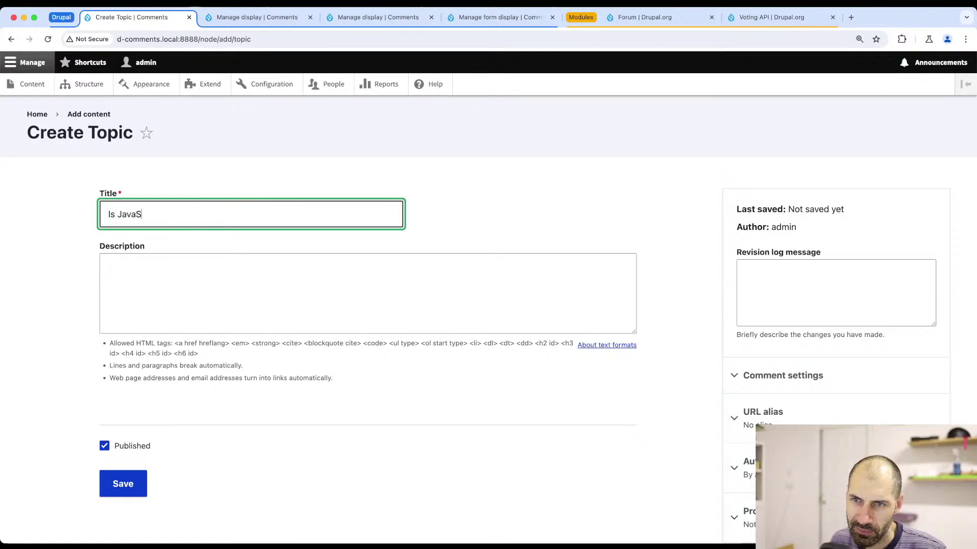
{"action": "type", "text": "cript good"}
{"action": "key", "text": "Tab"}
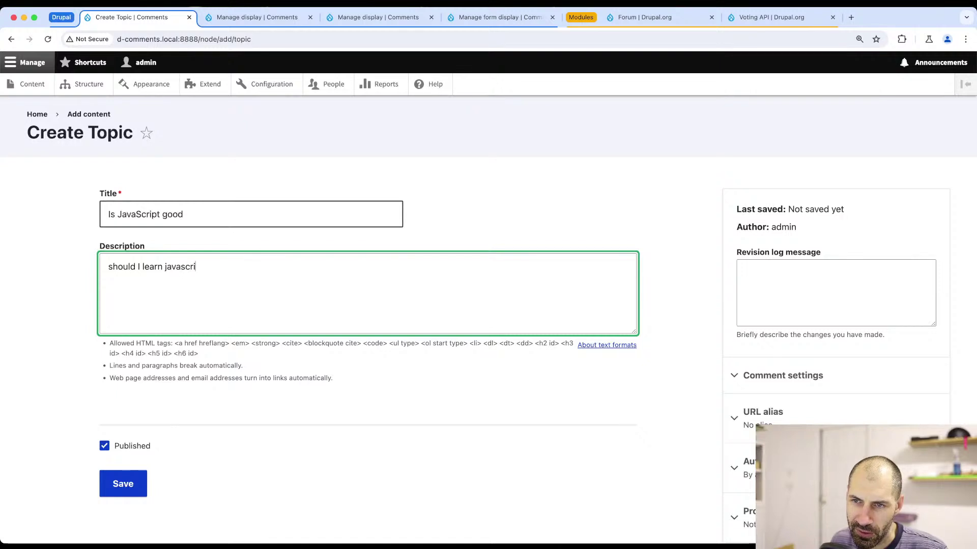
{"action": "left_click", "coordinate": [124, 483]}
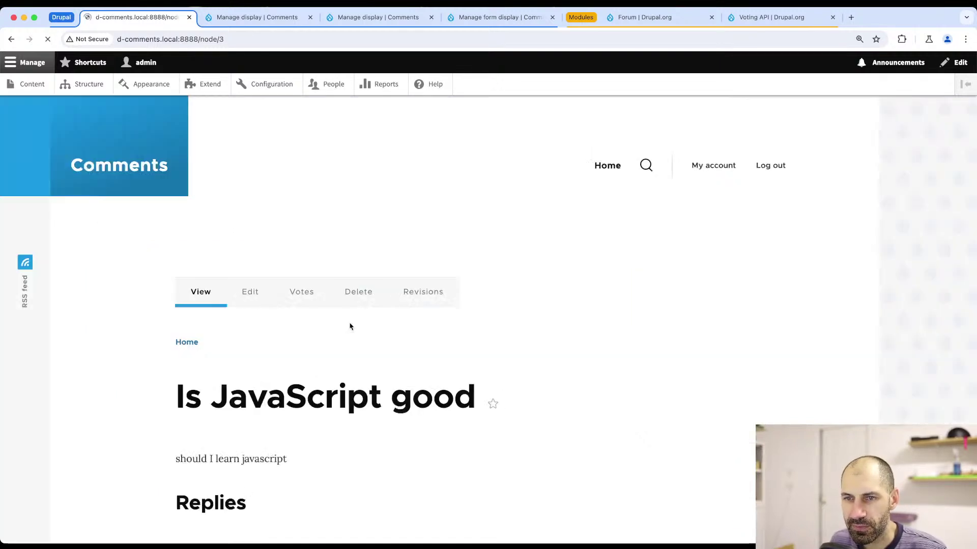
- Create and save a Topic titled 'Should I learn HTML' with a short question description
{"action": "left_click", "coordinate": [28, 84]}
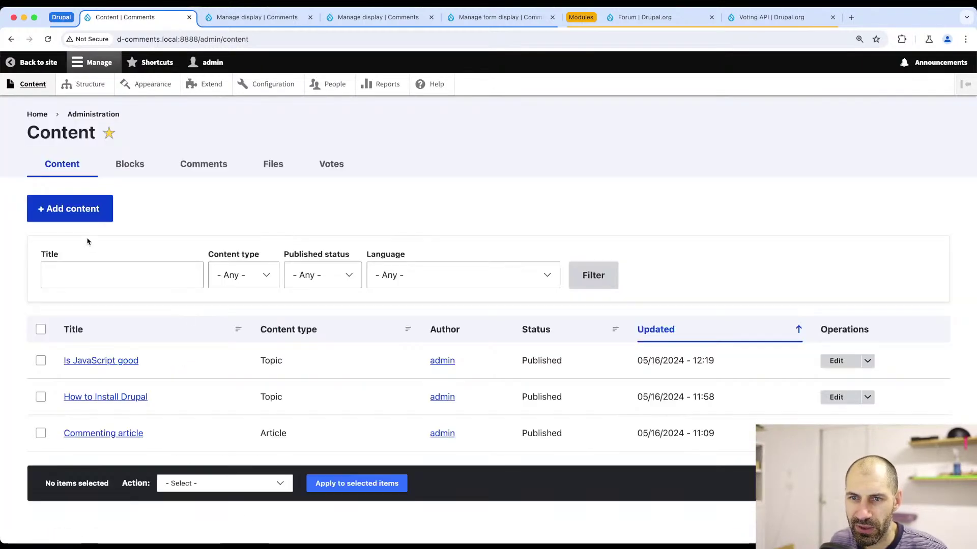
{"action": "left_click", "coordinate": [96, 214]}
{"action": "left_click", "coordinate": [56, 284]}
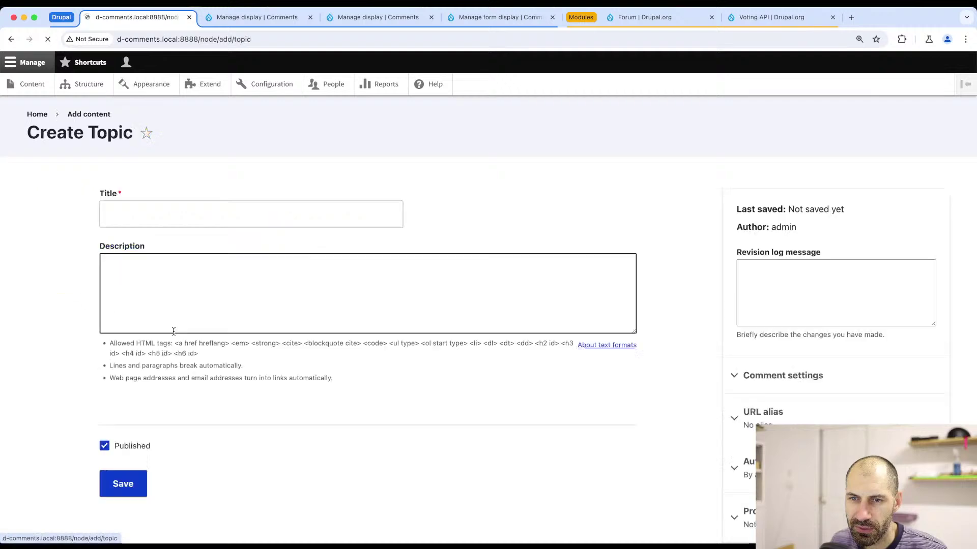
{"action": "left_click", "coordinate": [146, 214]}
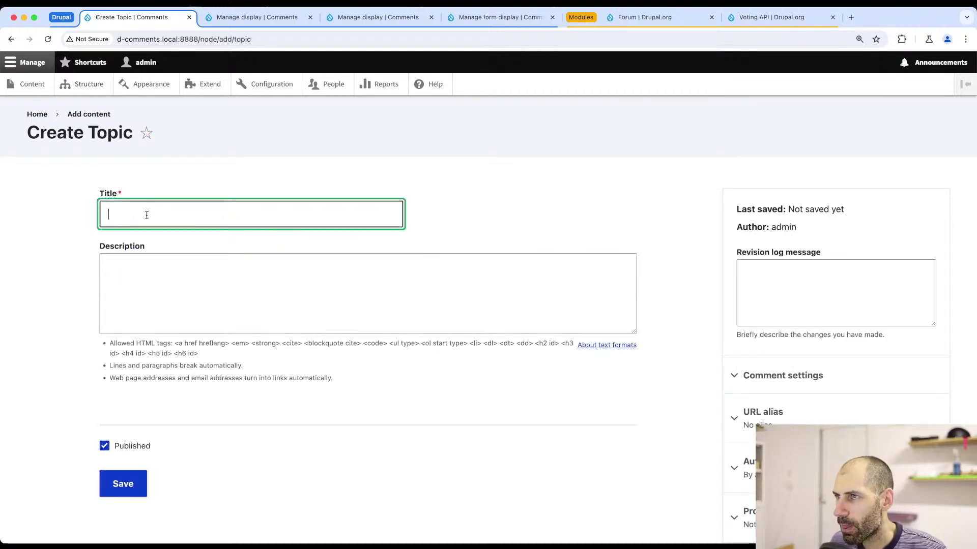
{"action": "type", "text": "Should I lear"}
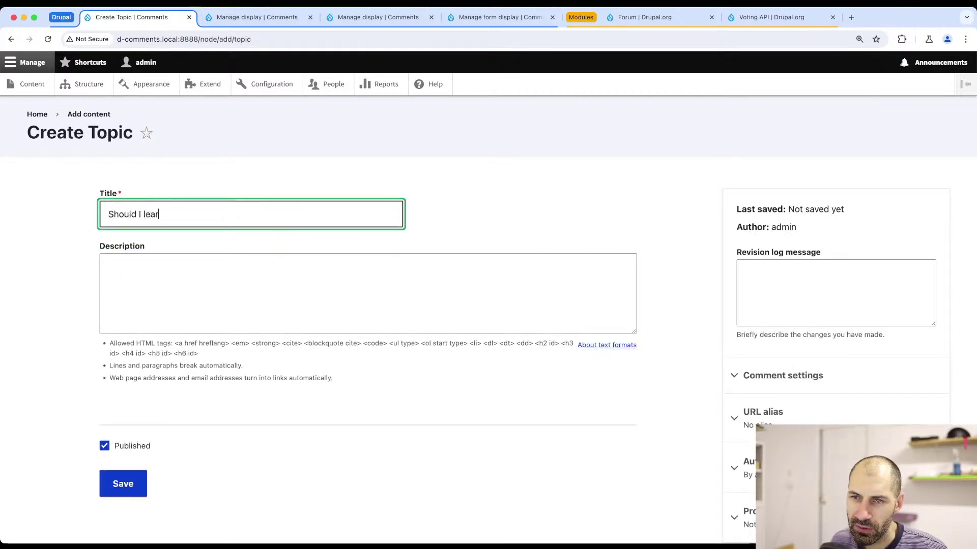
{"action": "type", "text": "n HTML"}
{"action": "key", "text": "Tab"}
{"action": "type", "text": "Sho"}
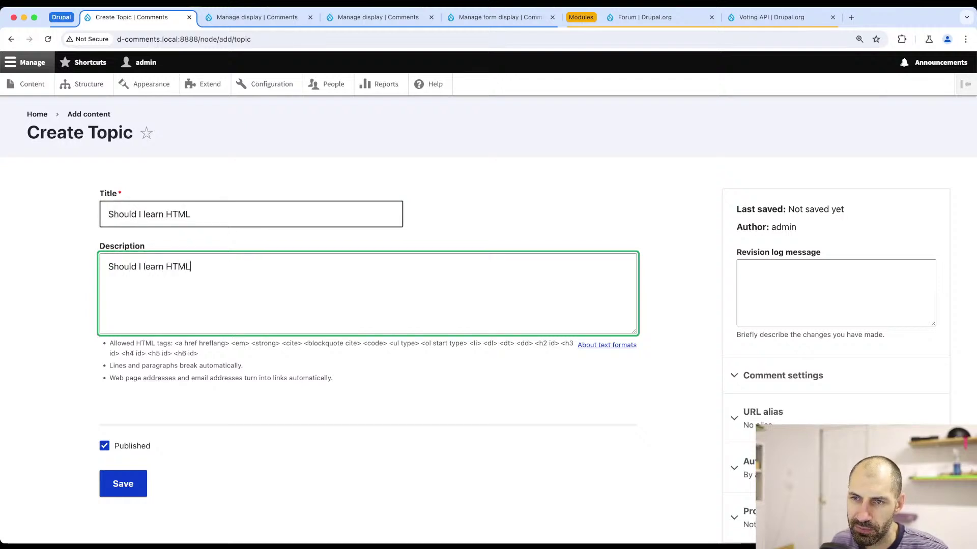
{"action": "left_click", "coordinate": [123, 484]}
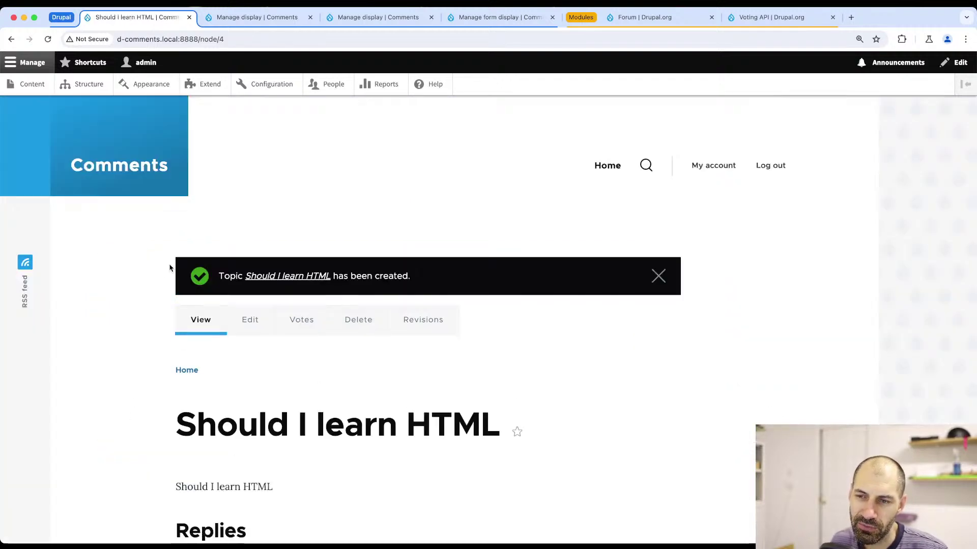
- Start a new view under Structure > Views named 'Forum'
{"action": "left_click", "coordinate": [77, 85]}
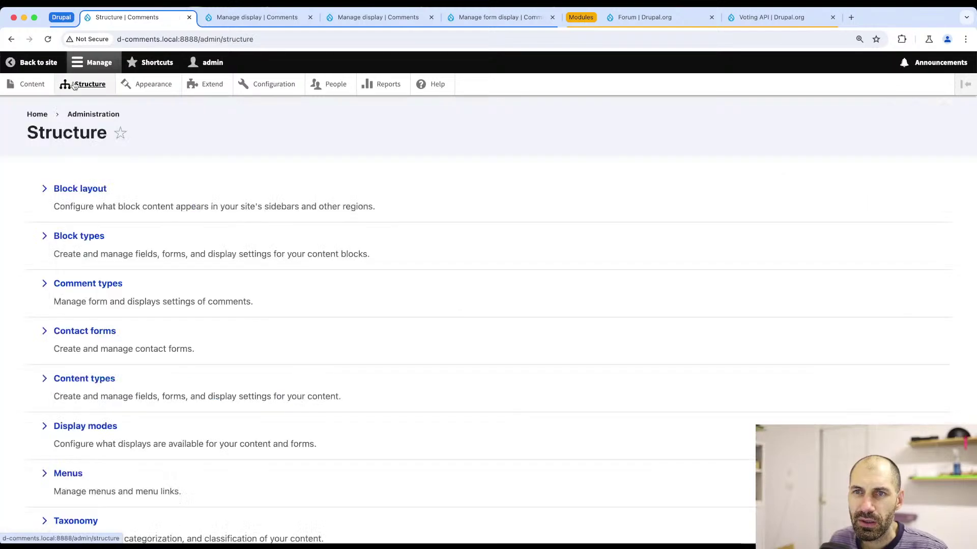
{"action": "scroll", "coordinate": [95, 294], "scroll_direction": "down", "scroll_amount": 5}
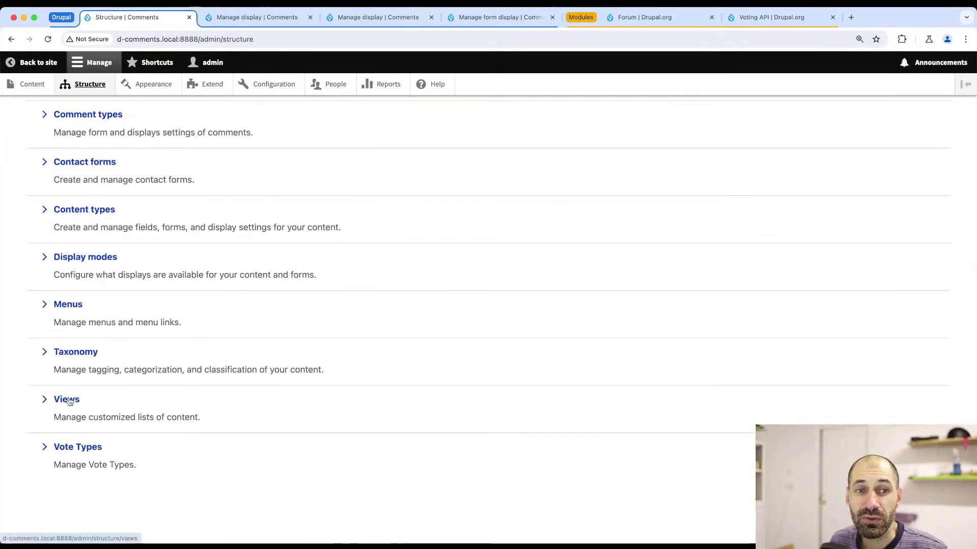
{"action": "left_click", "coordinate": [69, 402]}
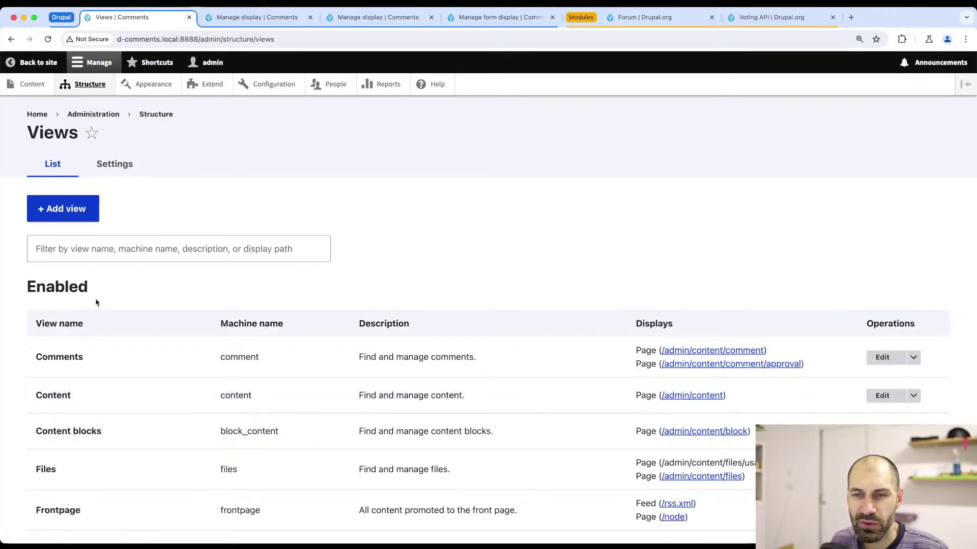
{"action": "left_click", "coordinate": [56, 214]}
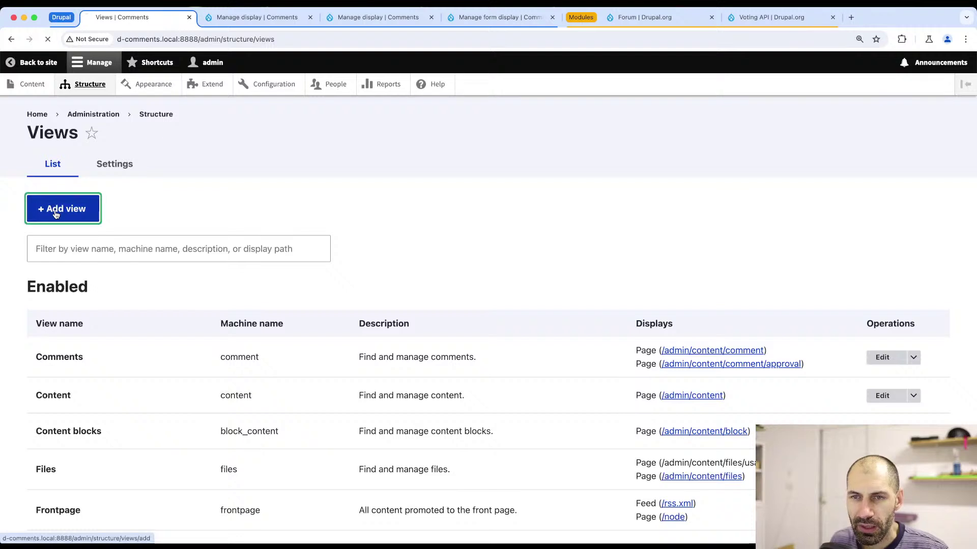
{"action": "left_click", "coordinate": [88, 230]}
{"action": "type", "text": "Forum"}
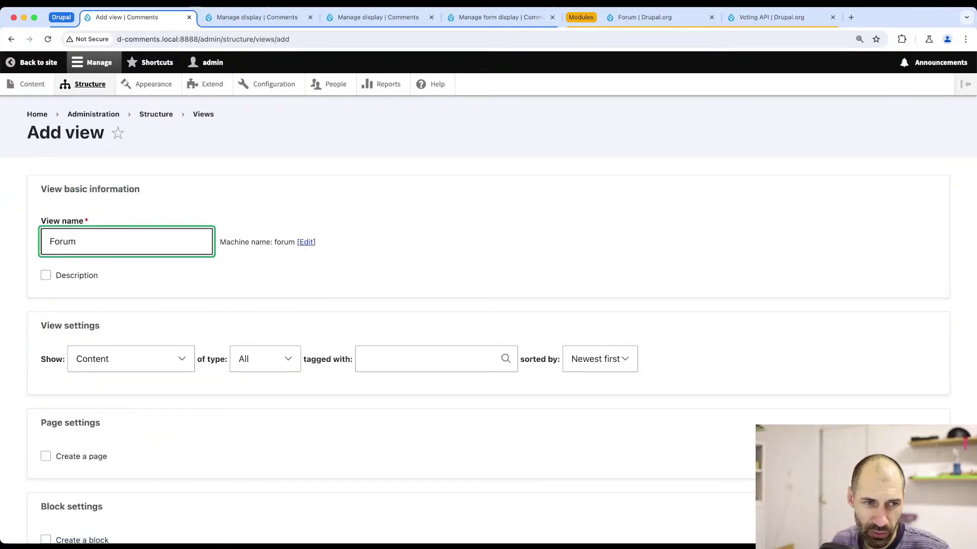
- Limit it to Topic content, create a /forum page in Table format, and save
{"action": "scroll", "coordinate": [152, 285], "scroll_direction": "down", "scroll_amount": 3}
{"action": "left_click", "coordinate": [262, 241]}
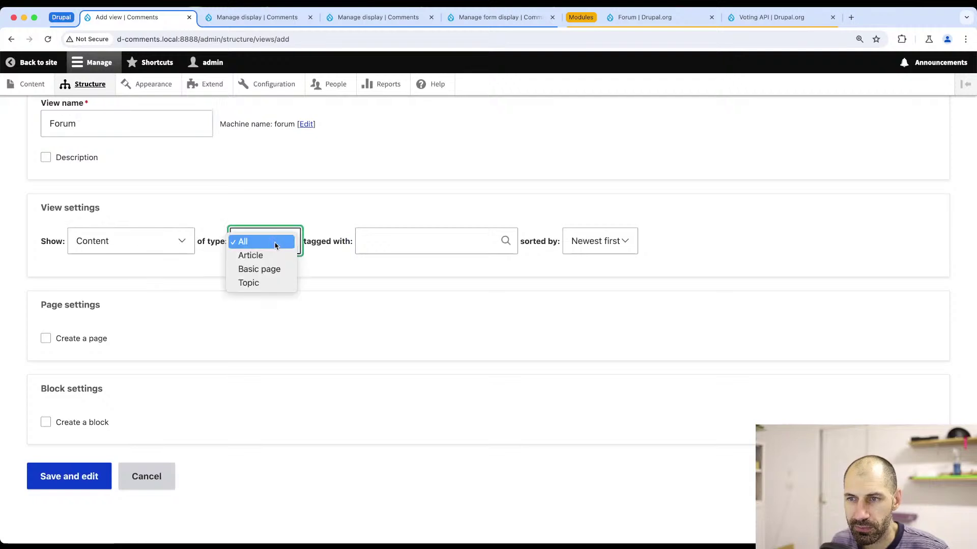
{"action": "left_click", "coordinate": [234, 285]}
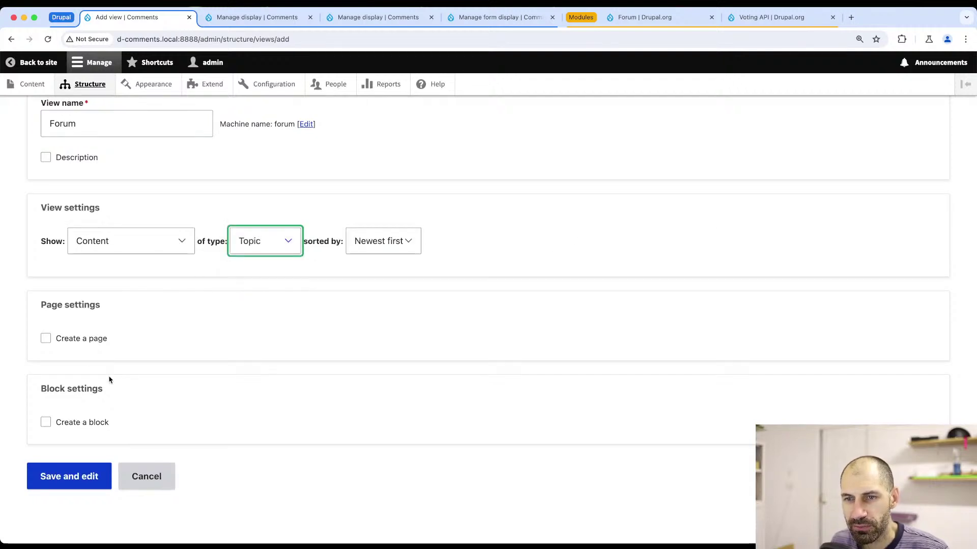
{"action": "left_click", "coordinate": [76, 339]}
{"action": "scroll", "coordinate": [89, 340], "scroll_direction": "down", "scroll_amount": 5}
{"action": "left_click", "coordinate": [155, 335]}
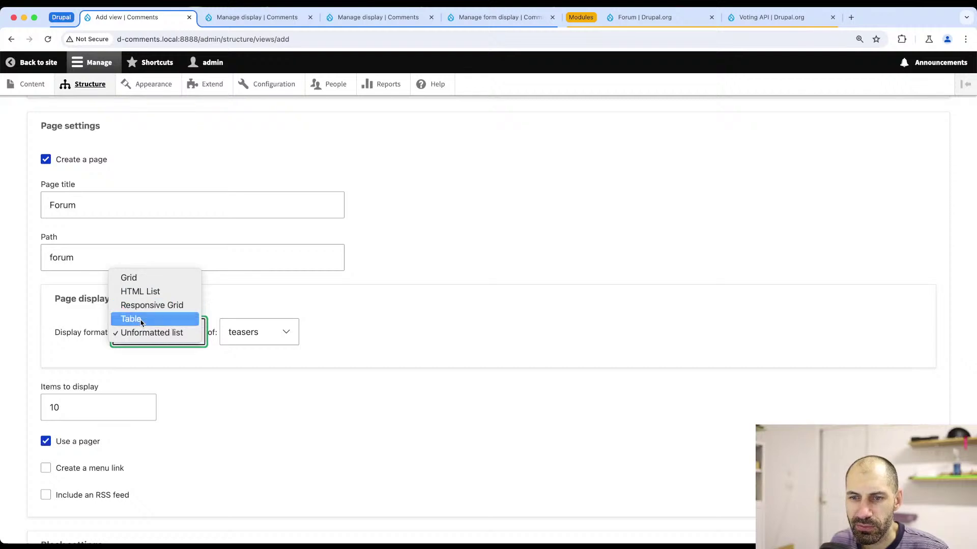
{"action": "left_click", "coordinate": [142, 319]}
{"action": "scroll", "coordinate": [98, 241], "scroll_direction": "down", "scroll_amount": 1}
{"action": "scroll", "coordinate": [97, 241], "scroll_direction": "down", "scroll_amount": 1}
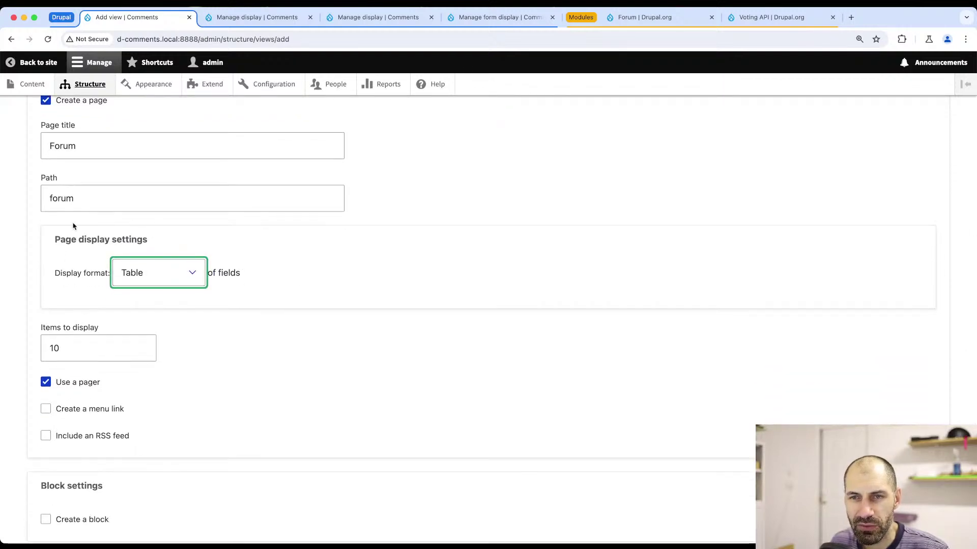
{"action": "scroll", "coordinate": [61, 305], "scroll_direction": "down", "scroll_amount": 3}
{"action": "left_click", "coordinate": [64, 474]}
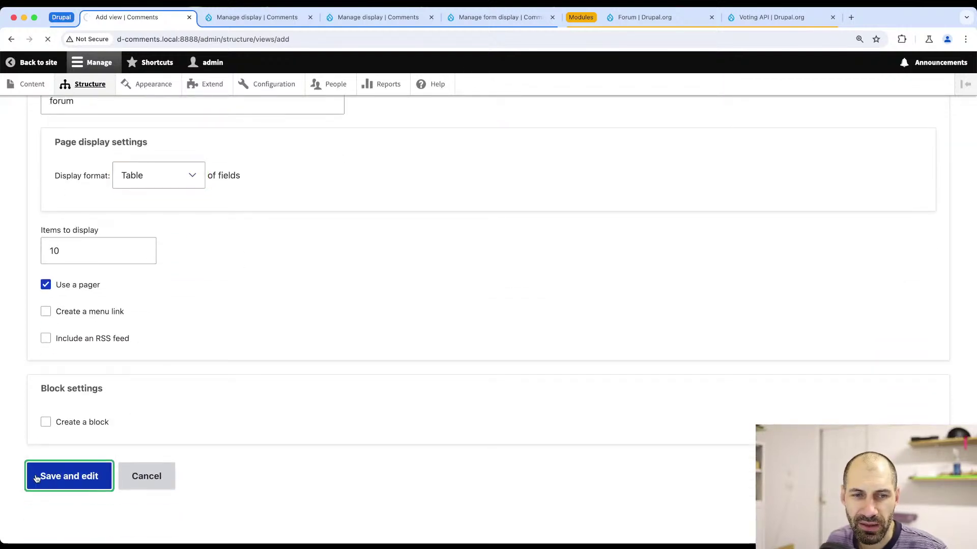
- Review the Forum view's preview of three topics and begin adding fields
{"action": "scroll", "coordinate": [203, 366], "scroll_direction": "down", "scroll_amount": 5}
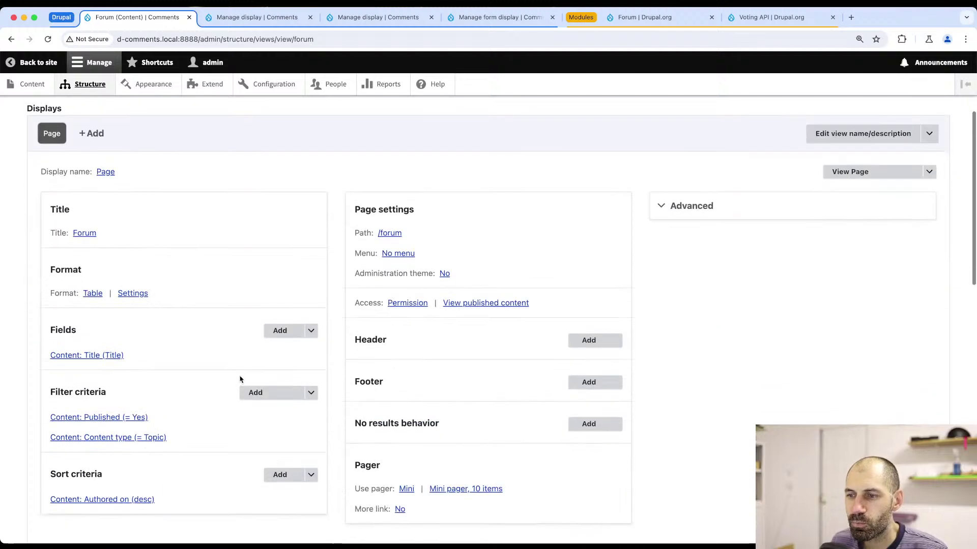
{"action": "scroll", "coordinate": [165, 295], "scroll_direction": "down", "scroll_amount": 20}
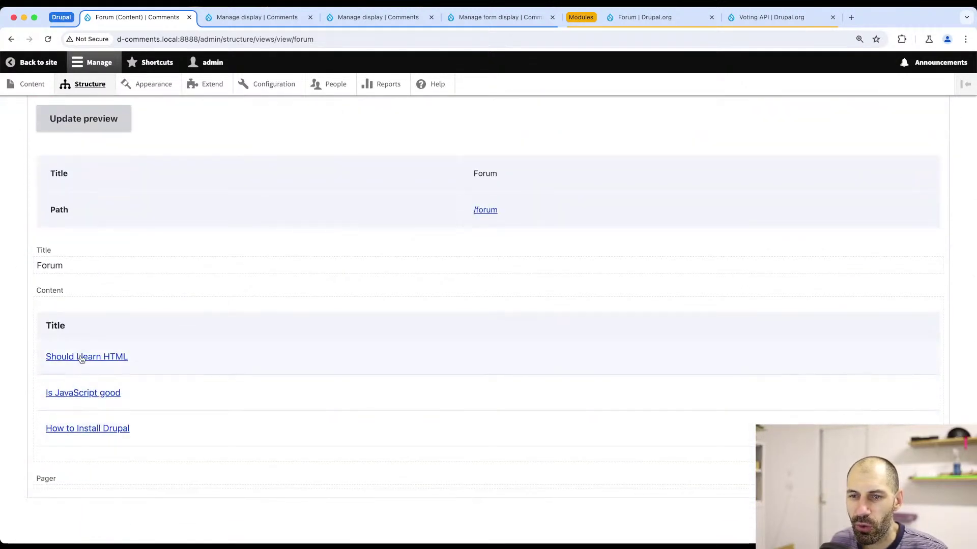
{"action": "scroll", "coordinate": [95, 361], "scroll_direction": "up", "scroll_amount": 20}
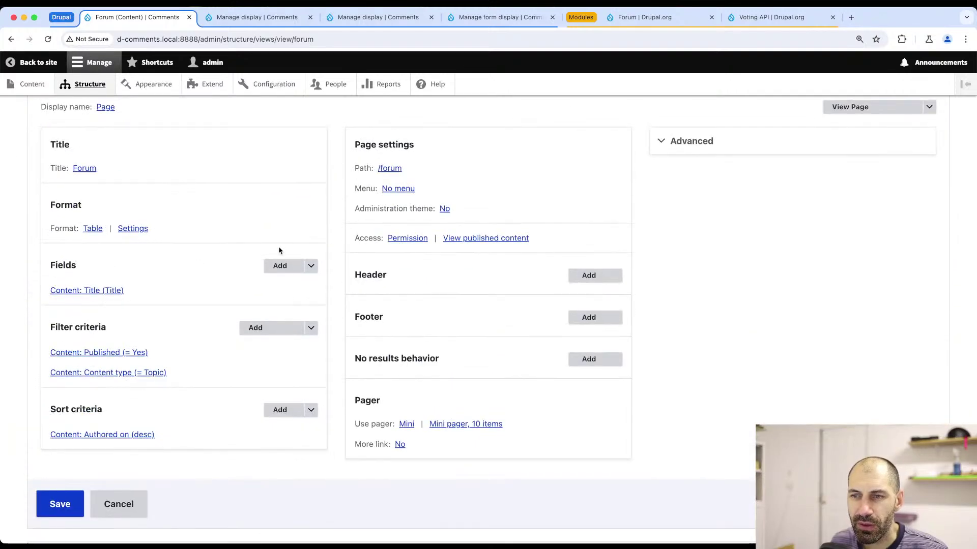
{"action": "left_click", "coordinate": [280, 268]}
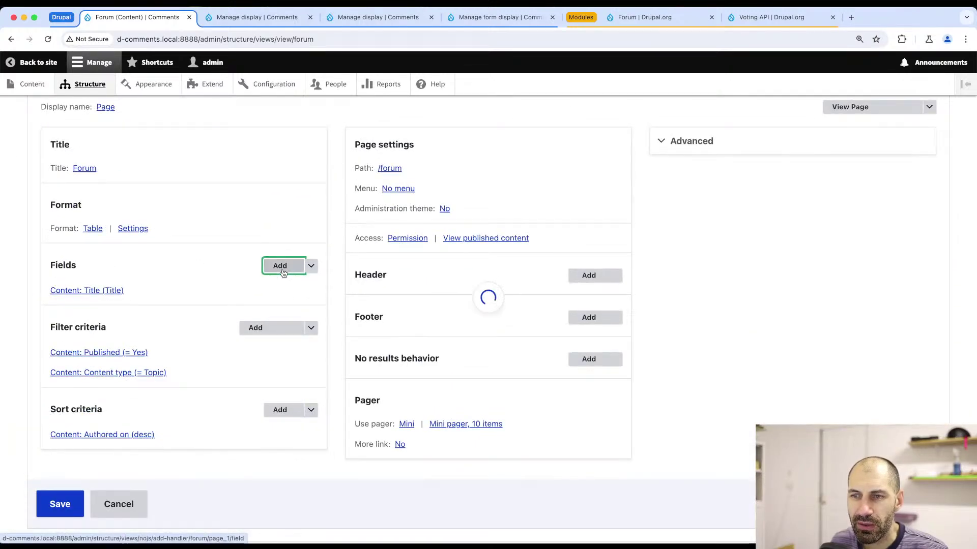
- Add Comment Statistics fields Comment count and Updated/commented date with default labels, then check the preview
{"action": "left_click", "coordinate": [414, 151]}
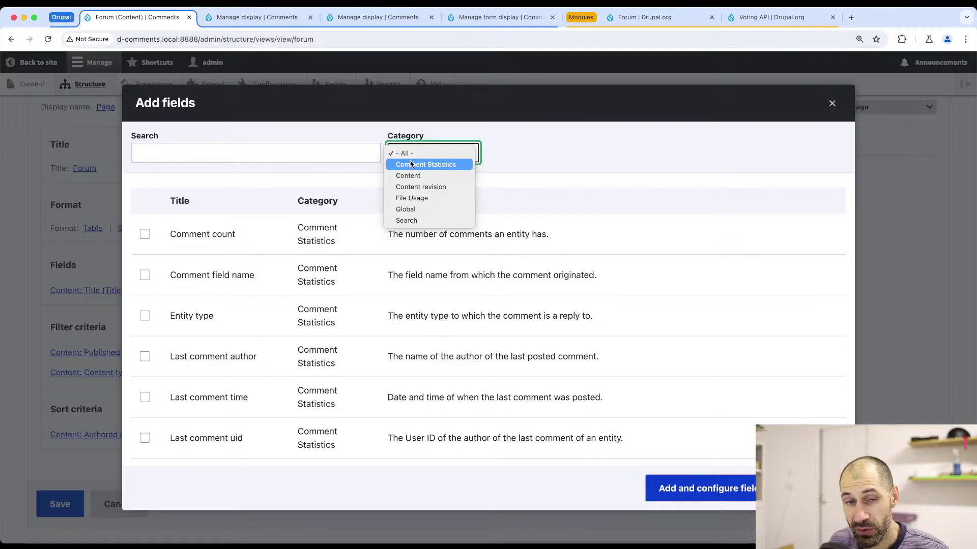
{"action": "left_click", "coordinate": [412, 164]}
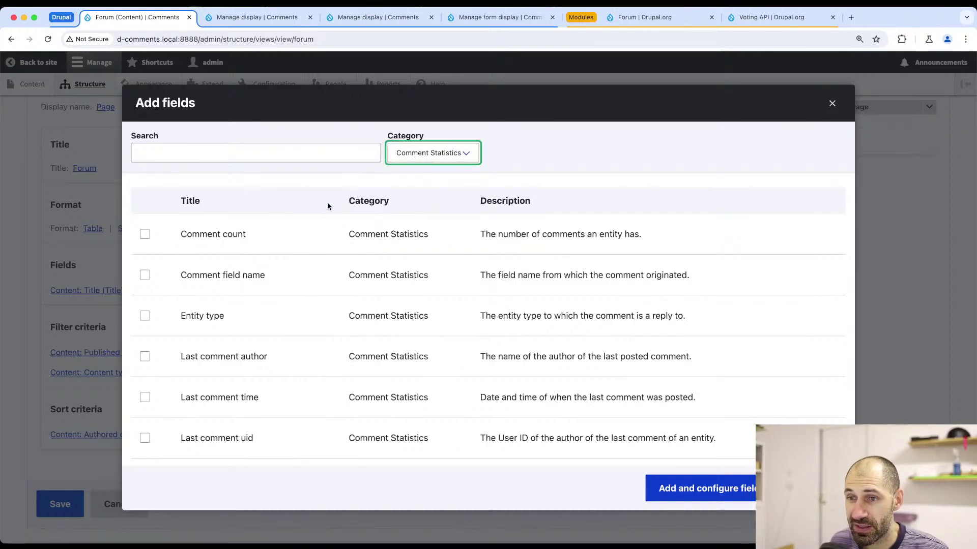
{"action": "left_click", "coordinate": [208, 236]}
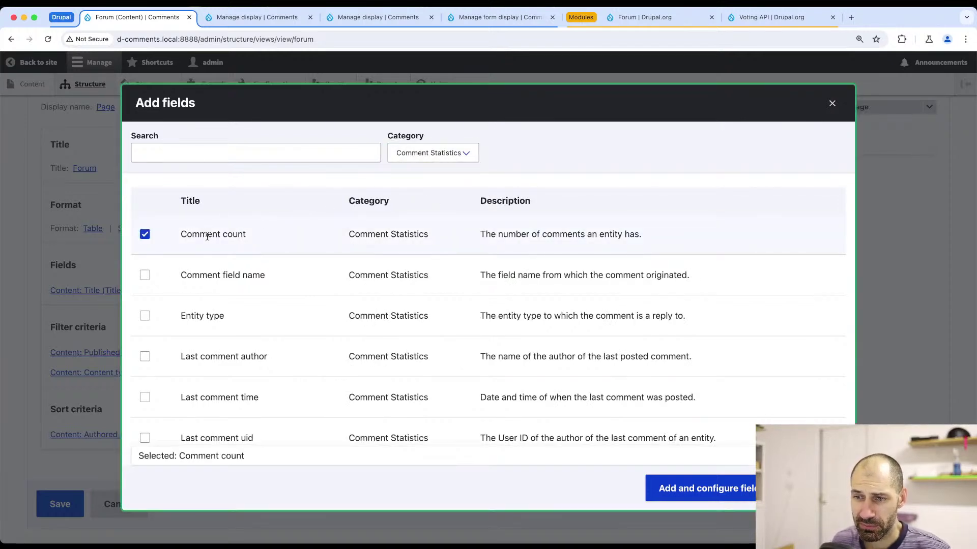
{"action": "scroll", "coordinate": [229, 325], "scroll_direction": "down", "scroll_amount": 3}
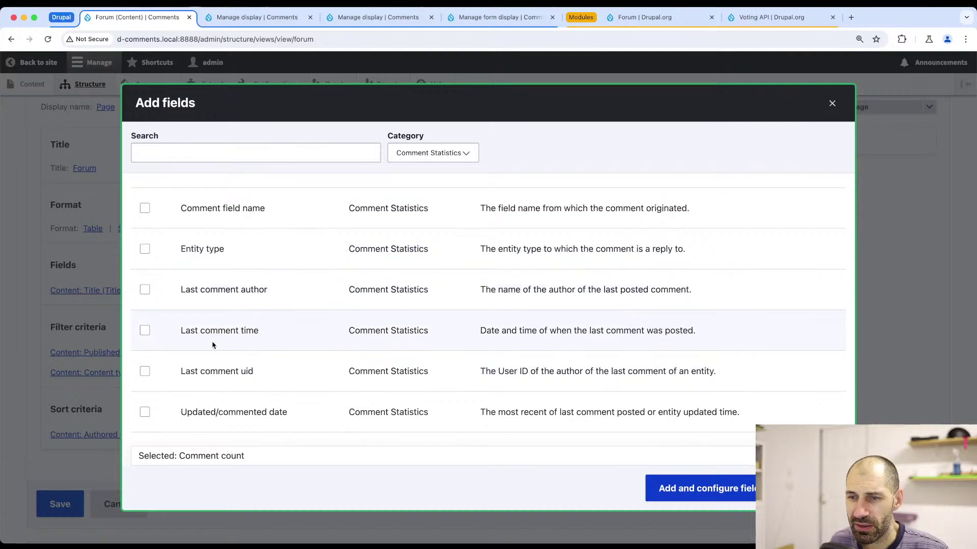
{"action": "left_click", "coordinate": [201, 412]}
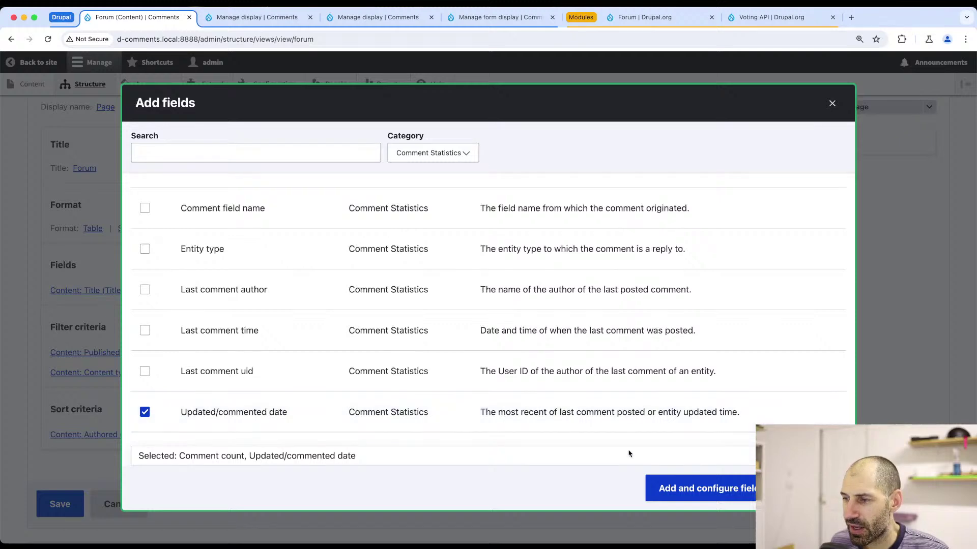
{"action": "left_click", "coordinate": [661, 488]}
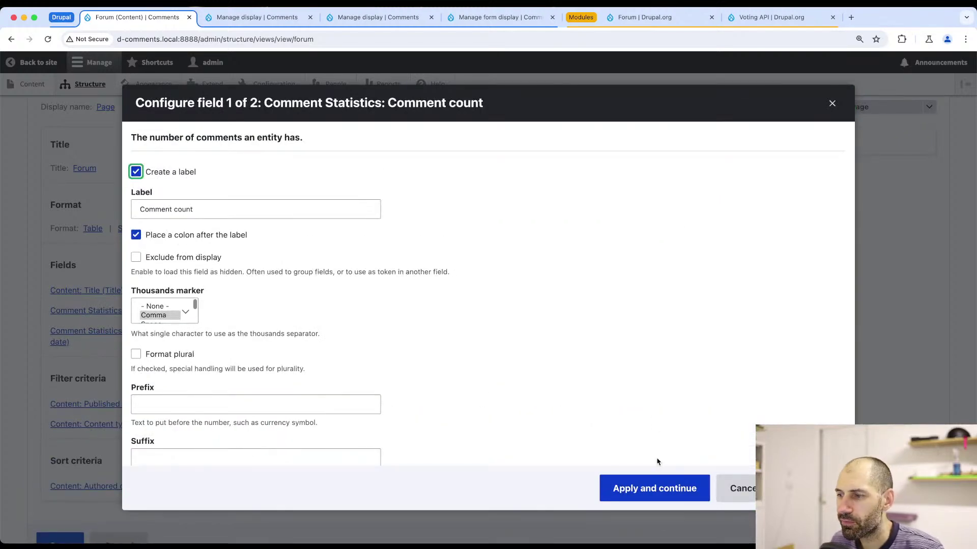
{"action": "left_click", "coordinate": [639, 490]}
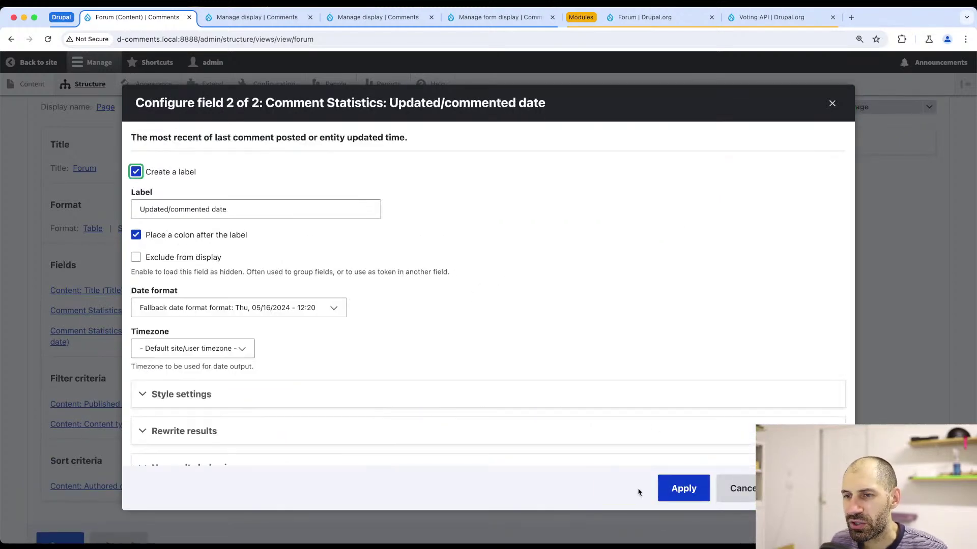
{"action": "left_click", "coordinate": [682, 490]}
{"action": "scroll", "coordinate": [319, 317], "scroll_direction": "down", "scroll_amount": 10}
{"action": "scroll", "coordinate": [321, 320], "scroll_direction": "down", "scroll_amount": 3}
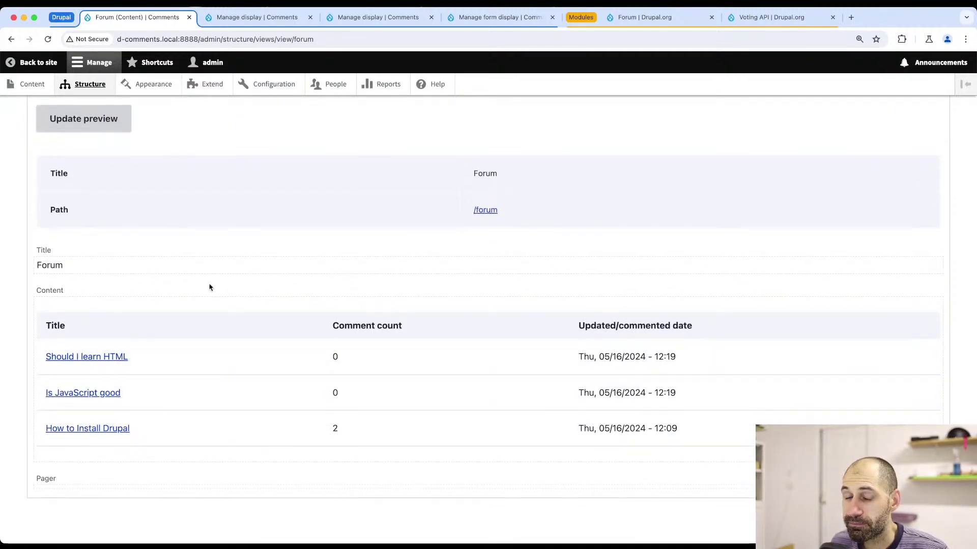
{"action": "scroll", "coordinate": [66, 468], "scroll_direction": "up", "scroll_amount": 5}
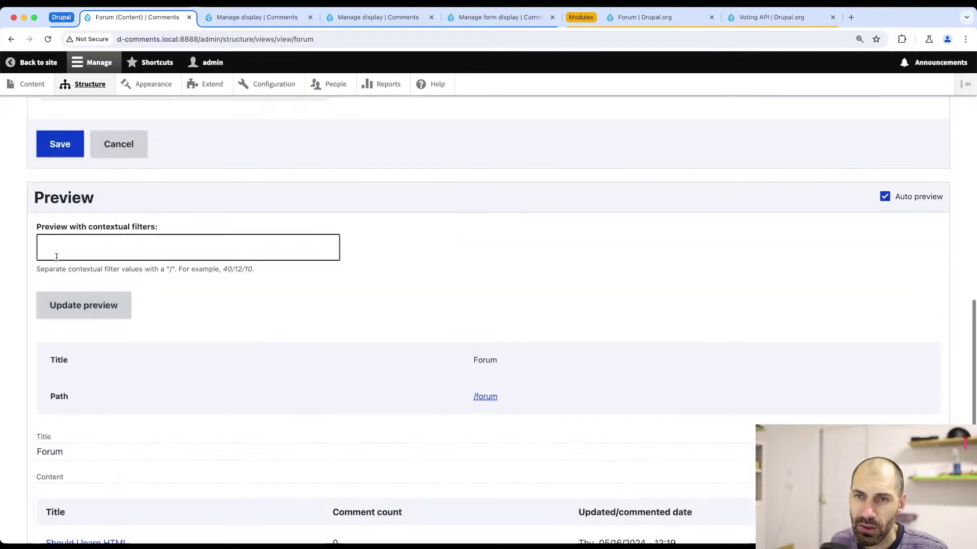
- Save the Forum view and load /forum to check its topics, comment counts and dates
{"action": "left_click", "coordinate": [62, 241]}
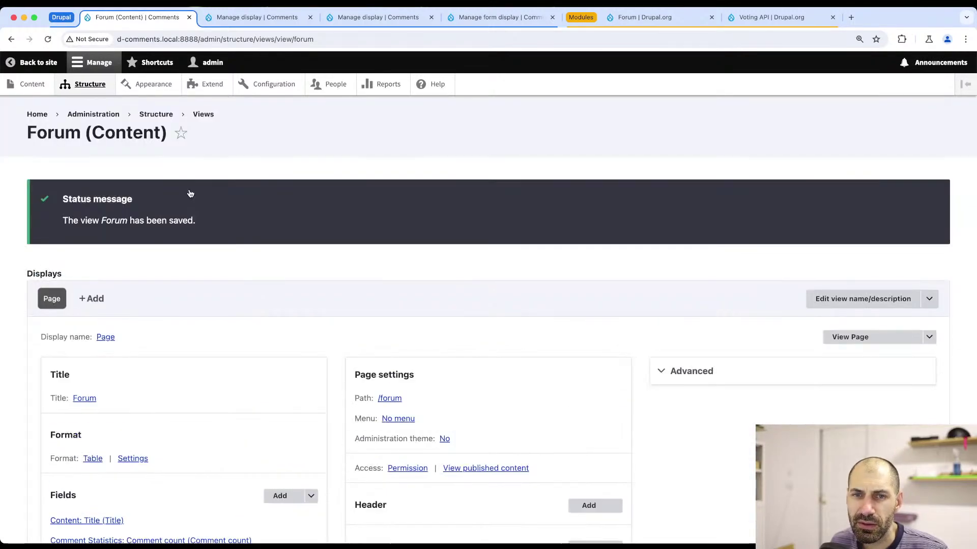
{"action": "key", "text": "super+Tab"}
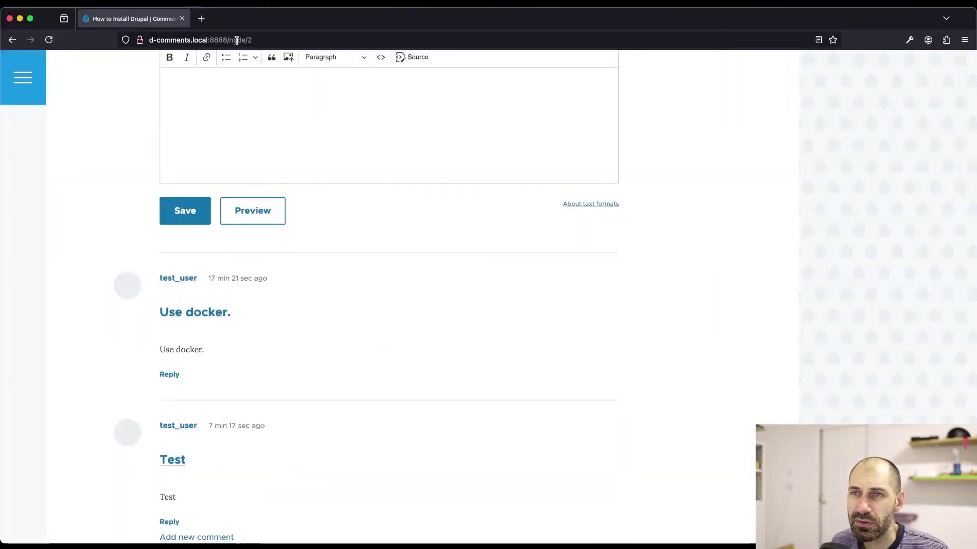
{"action": "left_click", "coordinate": [236, 40]}
{"action": "left_click_drag", "start_coordinate": [220, 40], "coordinate": [317, 43]}
{"action": "type", "text": "forum"}
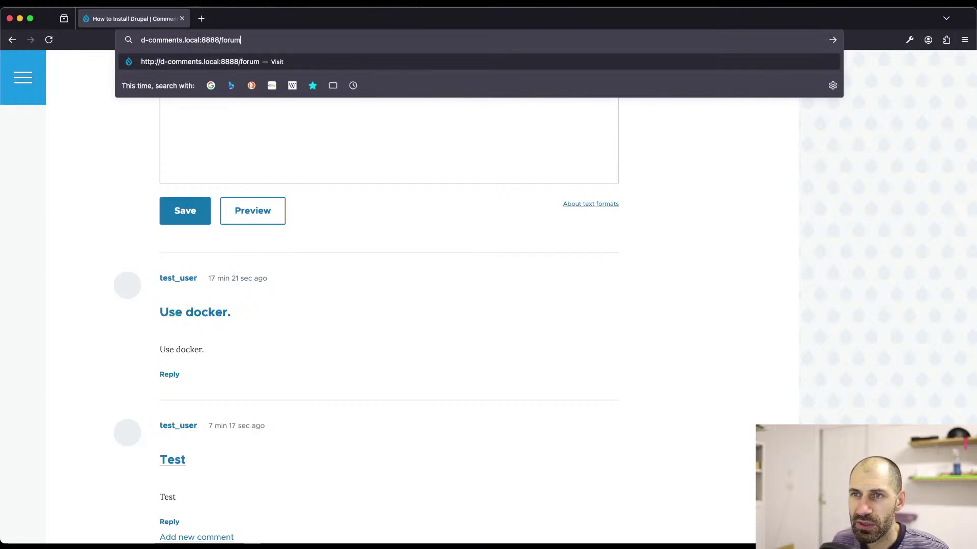
{"action": "key", "text": "Return"}
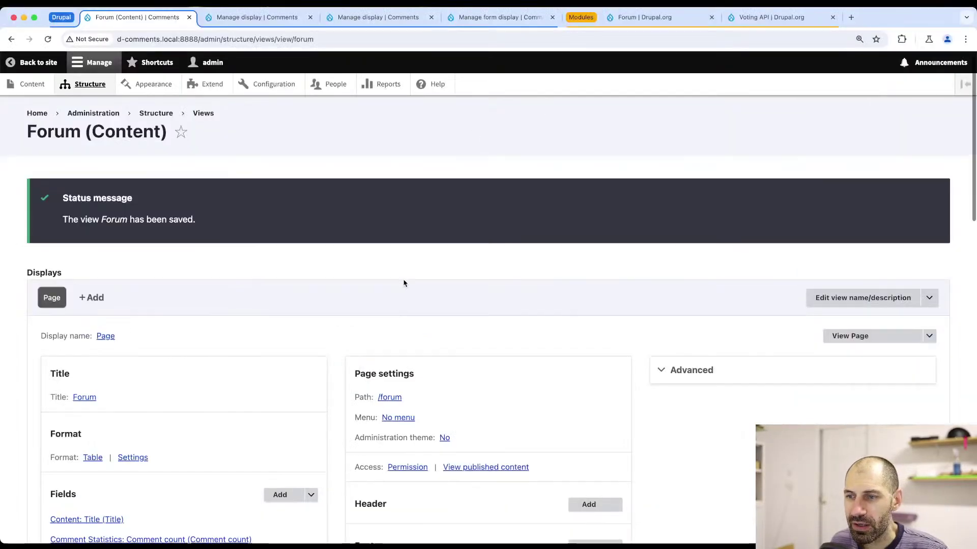
{"action": "scroll", "coordinate": [402, 290], "scroll_direction": "down", "scroll_amount": 3}
{"action": "left_click", "coordinate": [398, 332]}
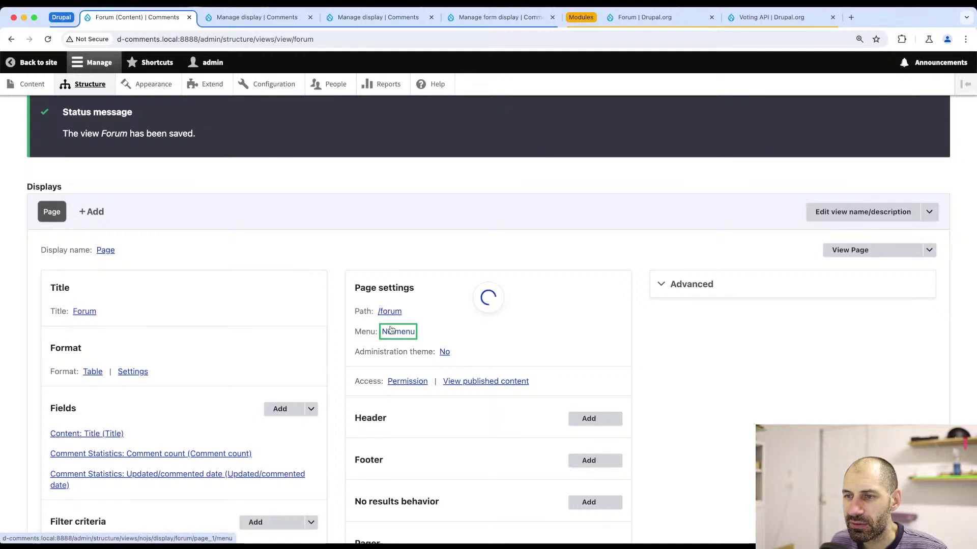
- Make the forum page a normal menu entry titled 'Forum'
{"action": "left_click", "coordinate": [200, 276]}
{"action": "scroll", "coordinate": [240, 299], "scroll_direction": "down", "scroll_amount": 2}
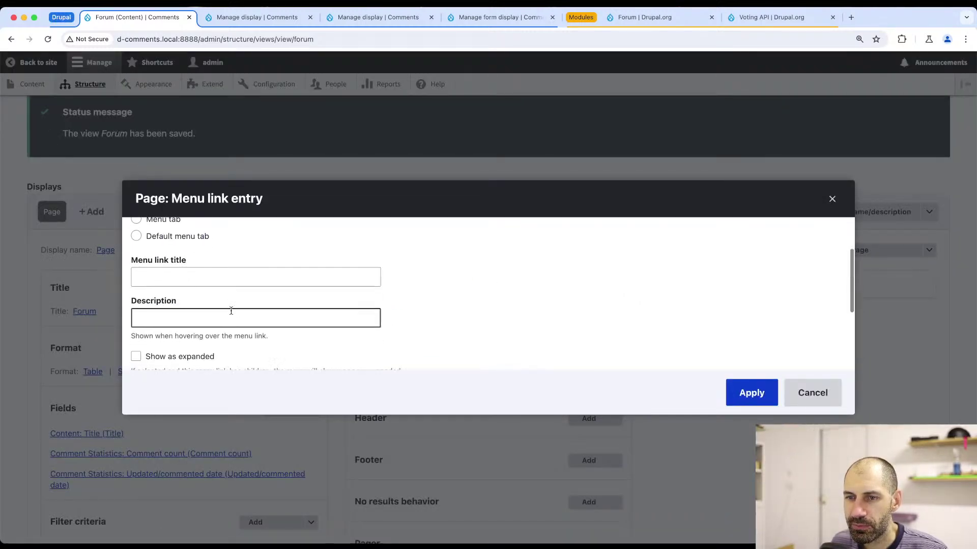
{"action": "left_click", "coordinate": [234, 270]}
{"action": "type", "text": "Forum"}
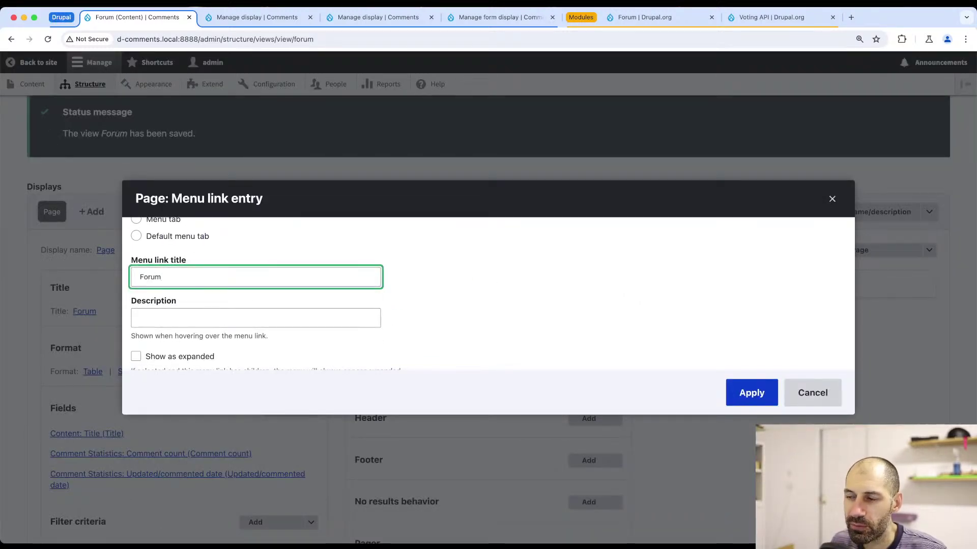
{"action": "left_click", "coordinate": [752, 393]}
- Save the Forum view and reload /forum in Firefox to see the new link
{"action": "scroll", "coordinate": [170, 385], "scroll_direction": "down", "scroll_amount": 10}
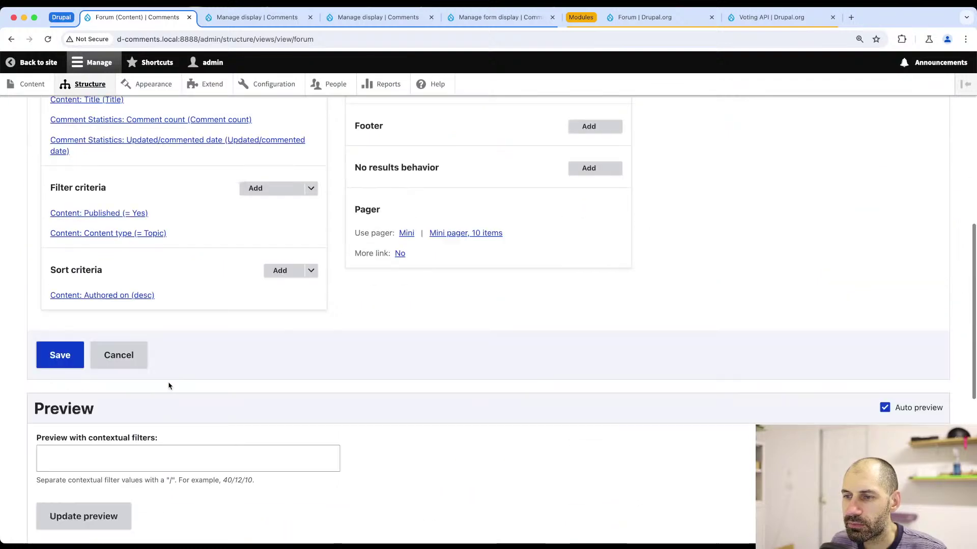
{"action": "left_click", "coordinate": [56, 195]}
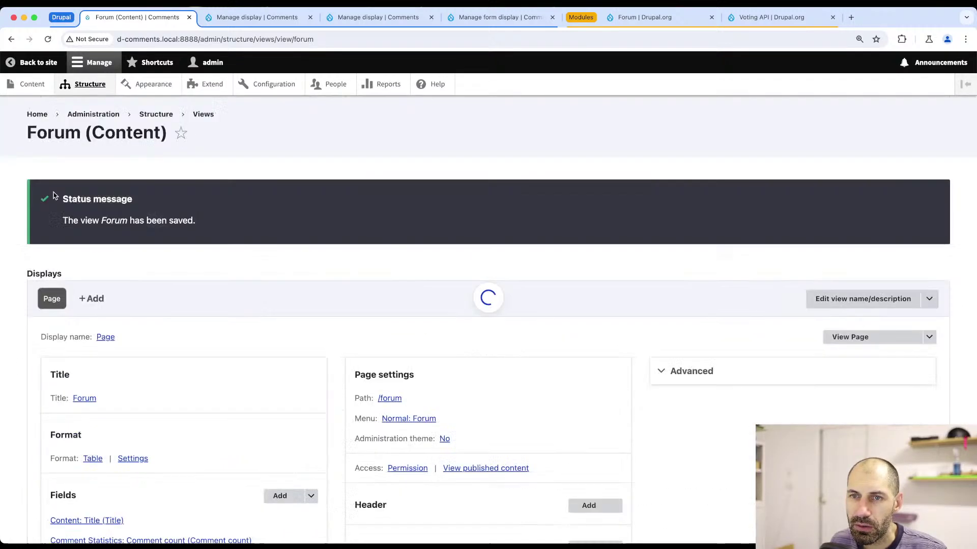
{"action": "key", "text": "super+Tab"}
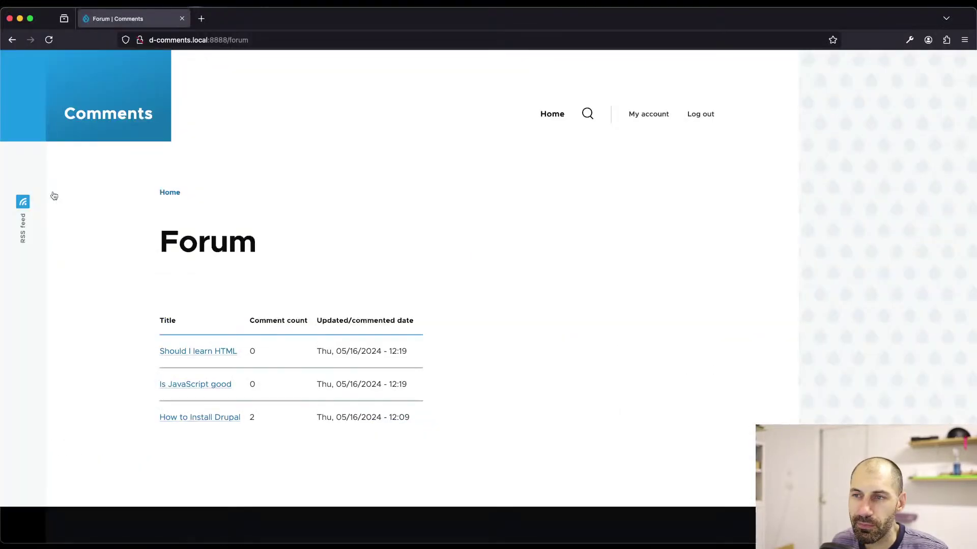
{"action": "key", "text": "super+r"}
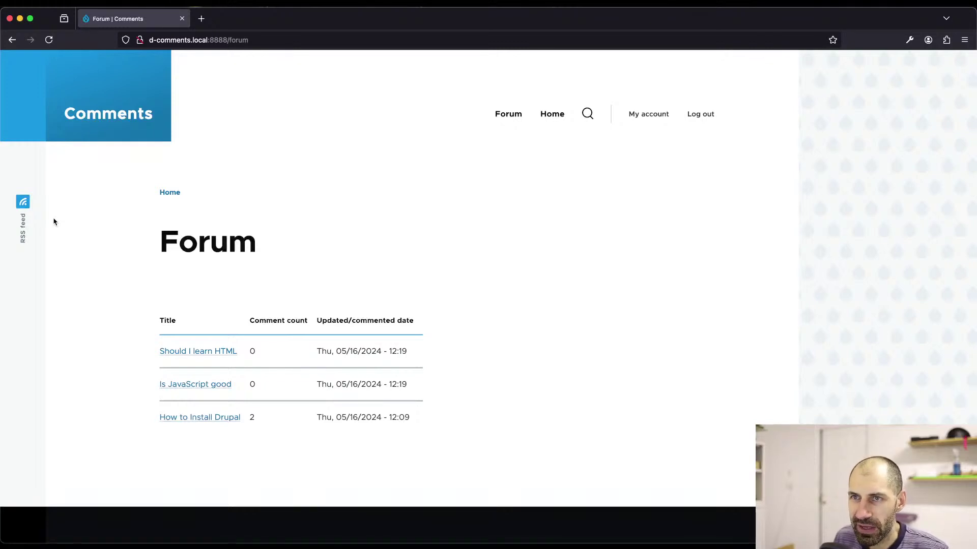
{"action": "left_click", "coordinate": [252, 36]}
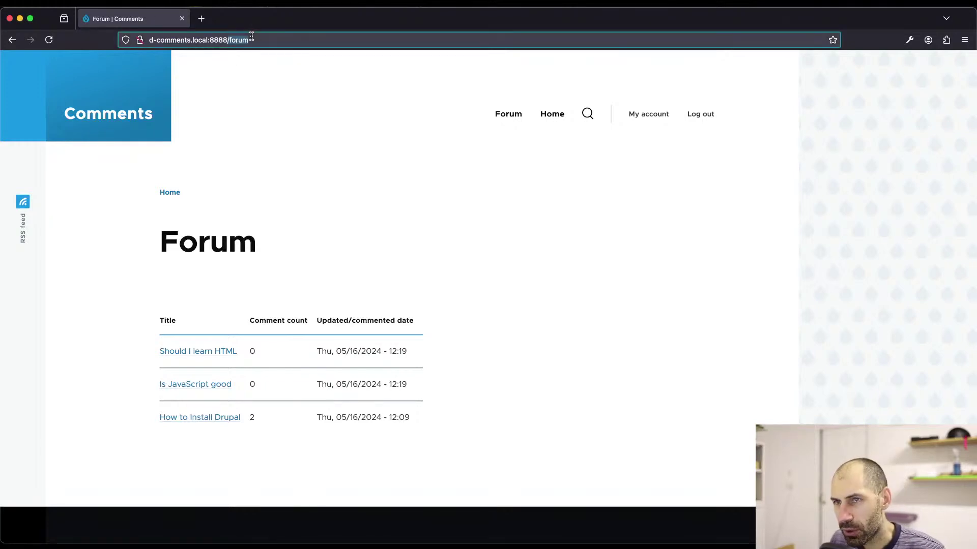
- Load the Create Topic form at /node/add/topic
{"action": "type", "text": "node/"}
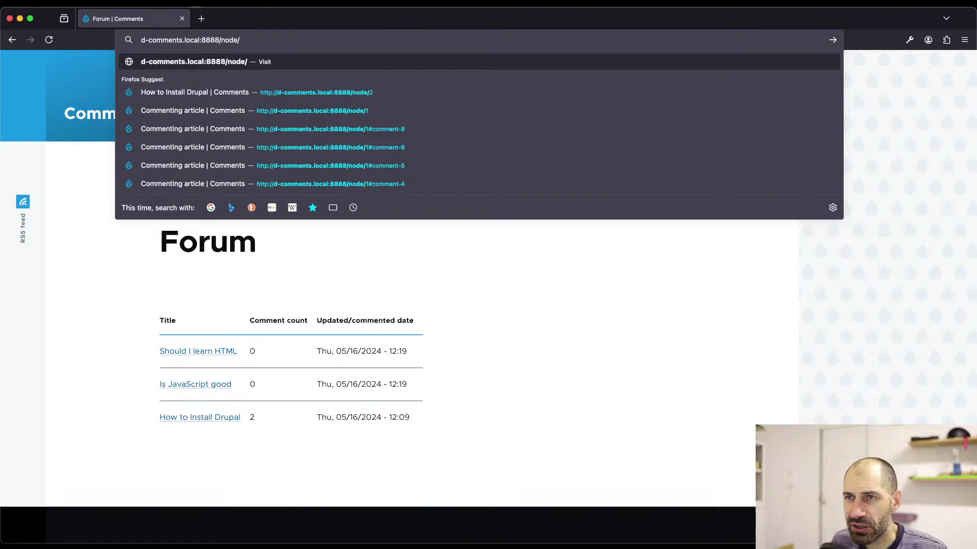
{"action": "type", "text": "adad"}
{"action": "key", "text": "BackSpace"}
{"action": "key", "text": "BackSpace"}
{"action": "type", "text": "d"}
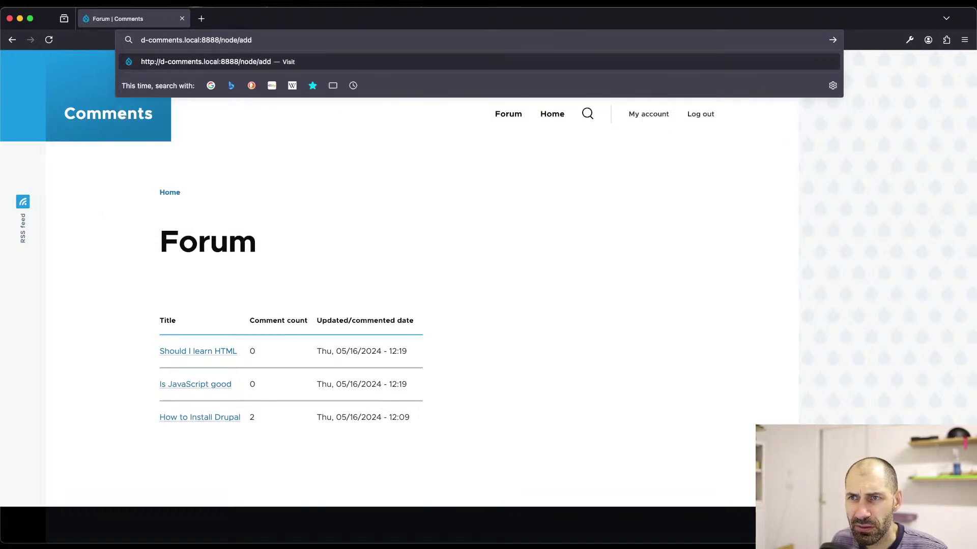
{"action": "type", "text": "/topic"}
{"action": "key", "text": "Return"}
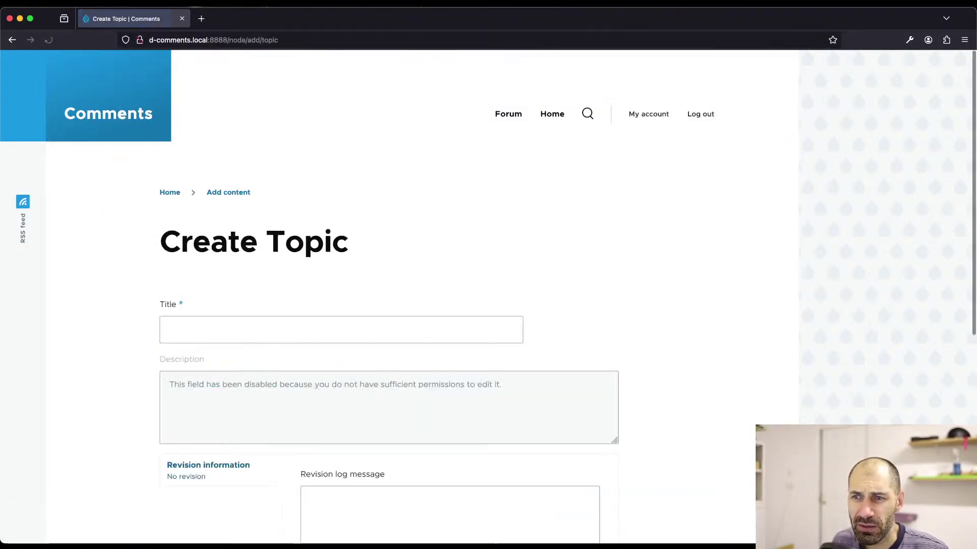
- Select the disabled Description field's message, then go to the admin Content list
{"action": "scroll", "coordinate": [263, 206], "scroll_direction": "down", "scroll_amount": 3}
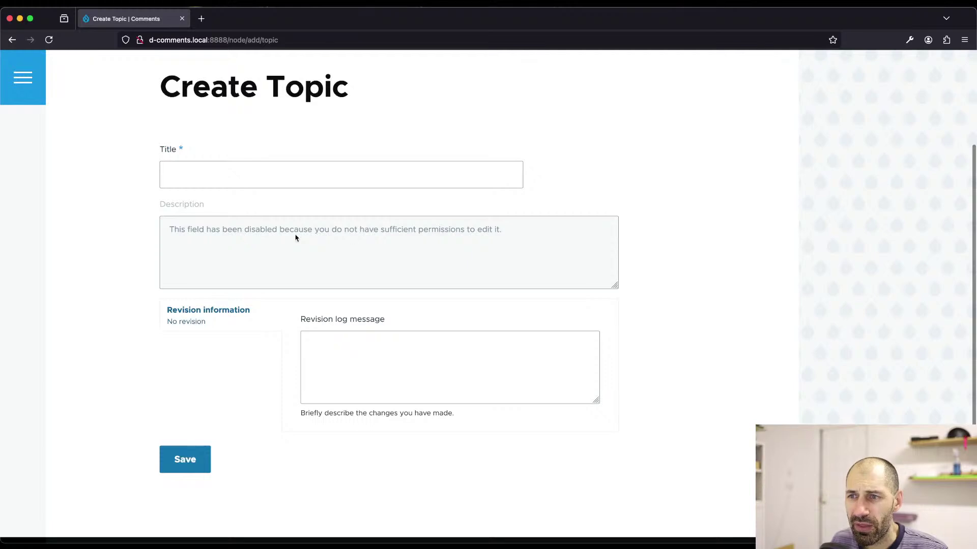
{"action": "left_click_drag", "start_coordinate": [173, 230], "coordinate": [373, 237]}
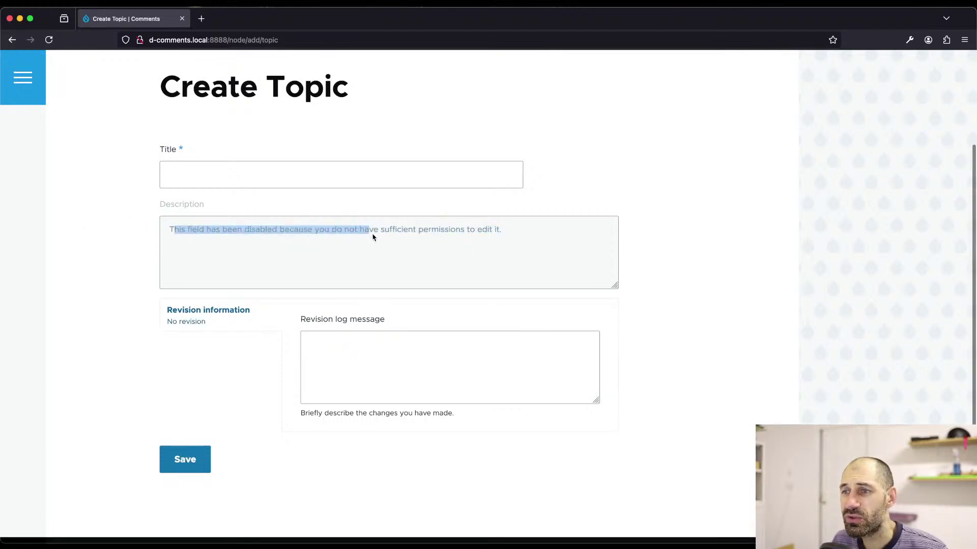
{"action": "left_click", "coordinate": [512, 230]}
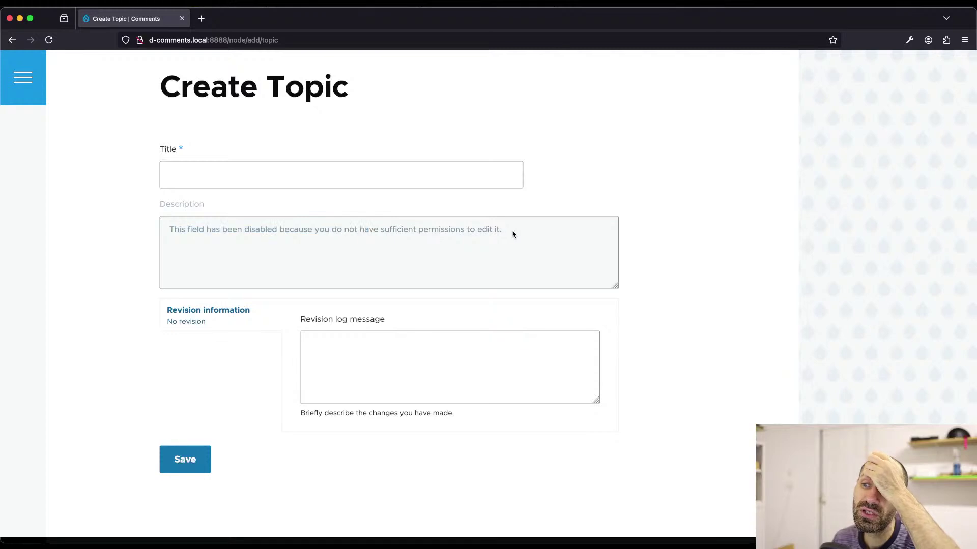
{"action": "triple_click", "coordinate": [392, 228]}
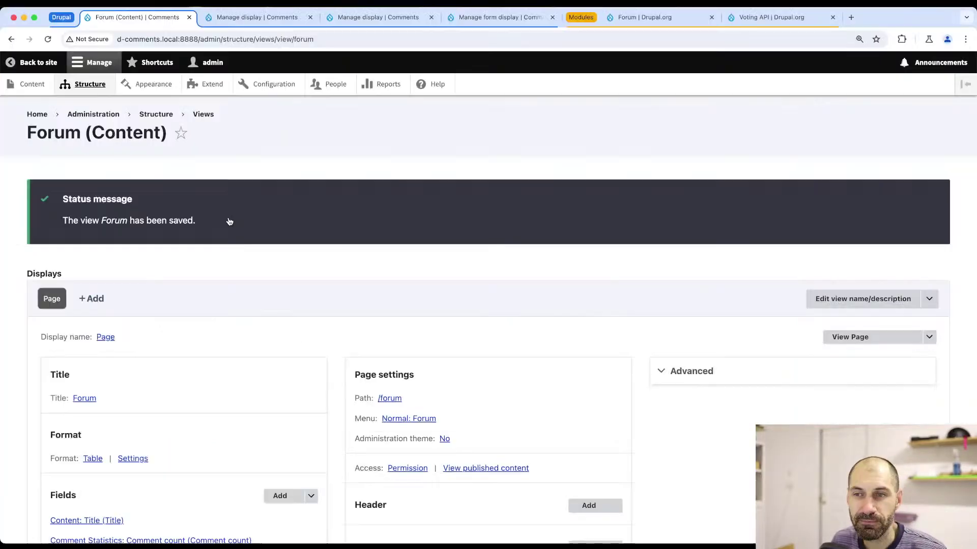
{"action": "left_click", "coordinate": [30, 84]}
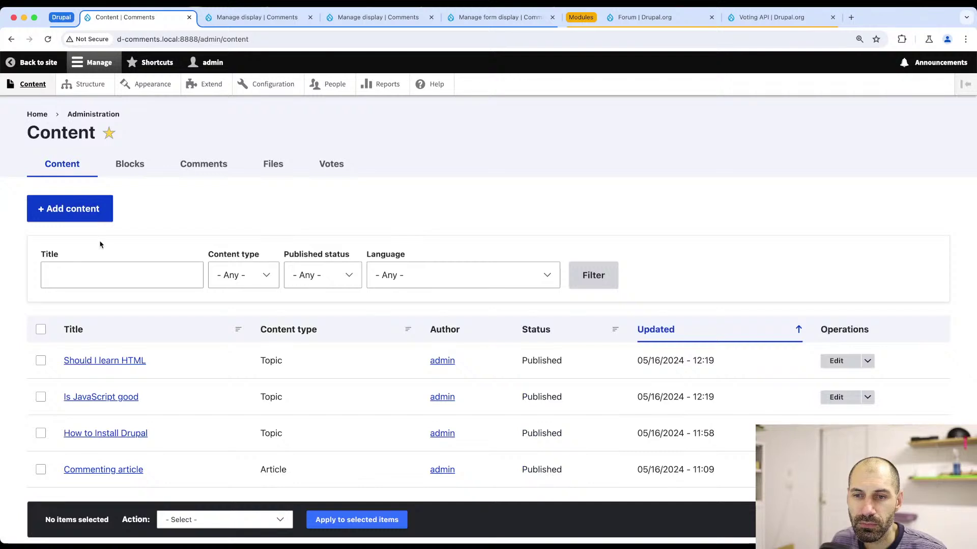
- Open the Topic type's Description field settings, then close the leftover comments display tab
{"action": "left_click", "coordinate": [87, 83]}
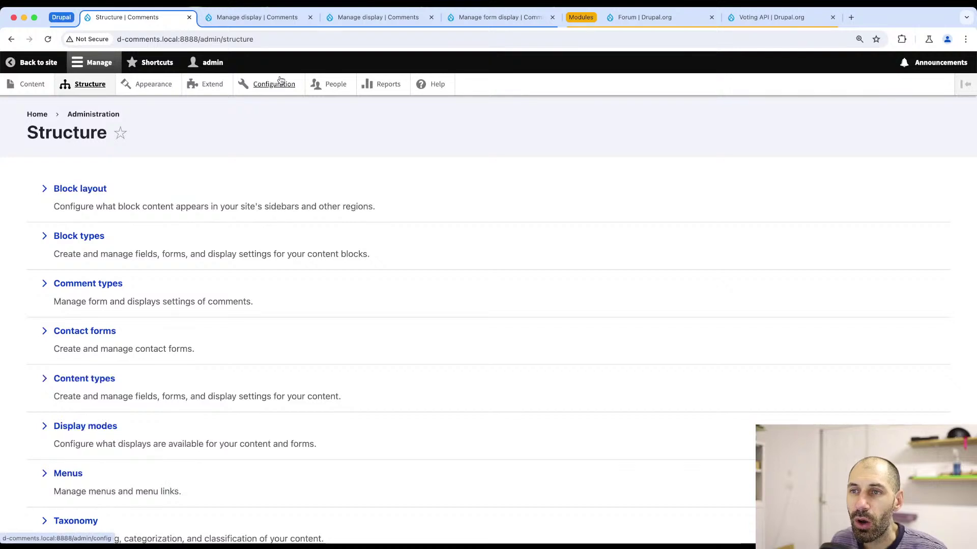
{"action": "left_click", "coordinate": [86, 378]}
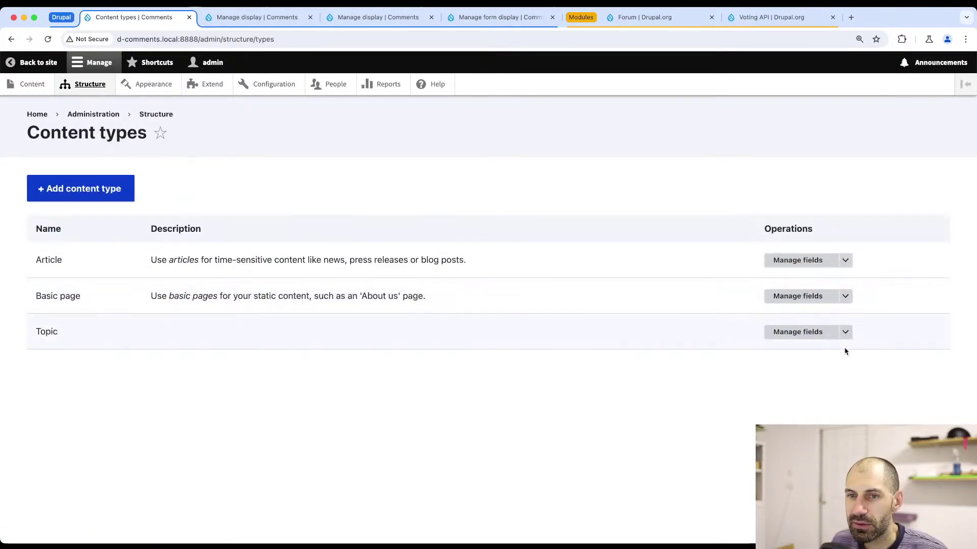
{"action": "left_click", "coordinate": [845, 333]}
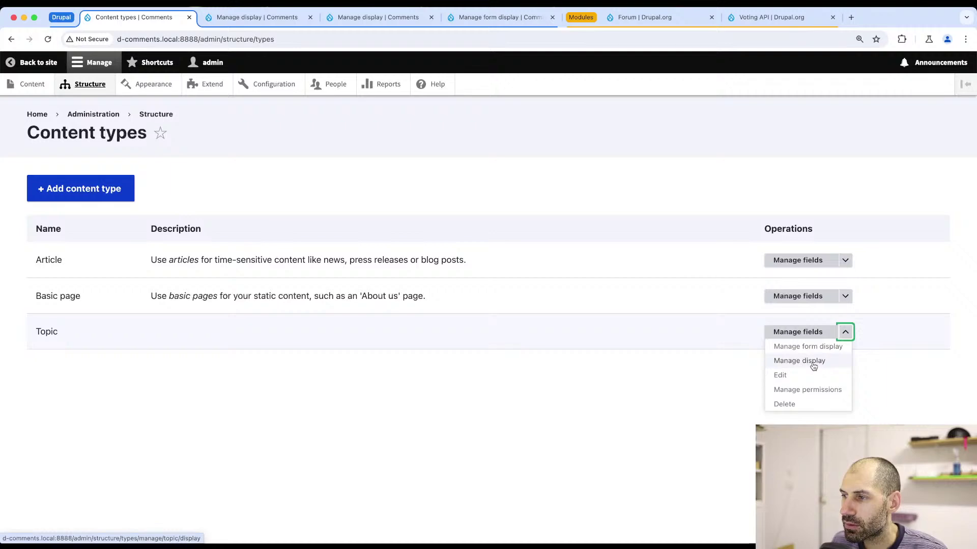
{"action": "left_click", "coordinate": [798, 332]}
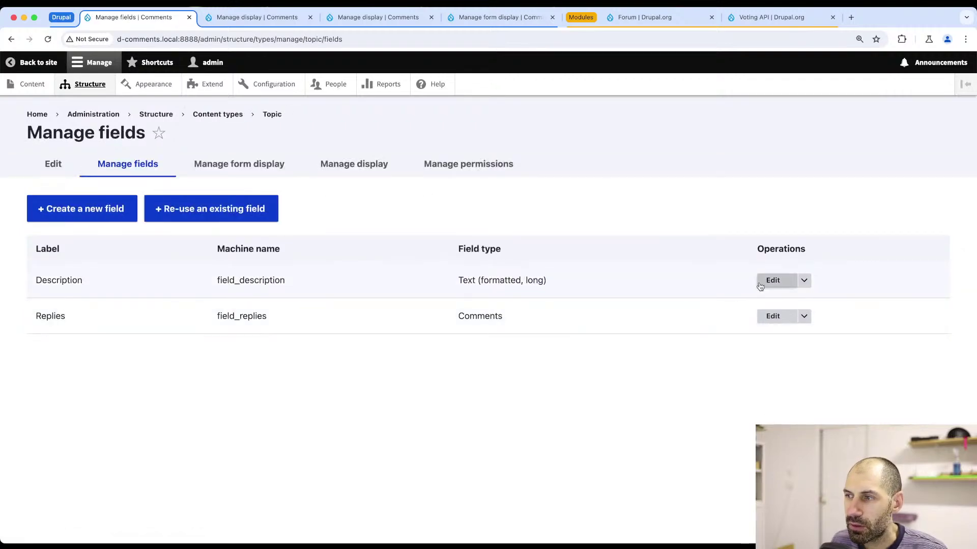
{"action": "left_click", "coordinate": [760, 286]}
{"action": "scroll", "coordinate": [174, 352], "scroll_direction": "down", "scroll_amount": 5}
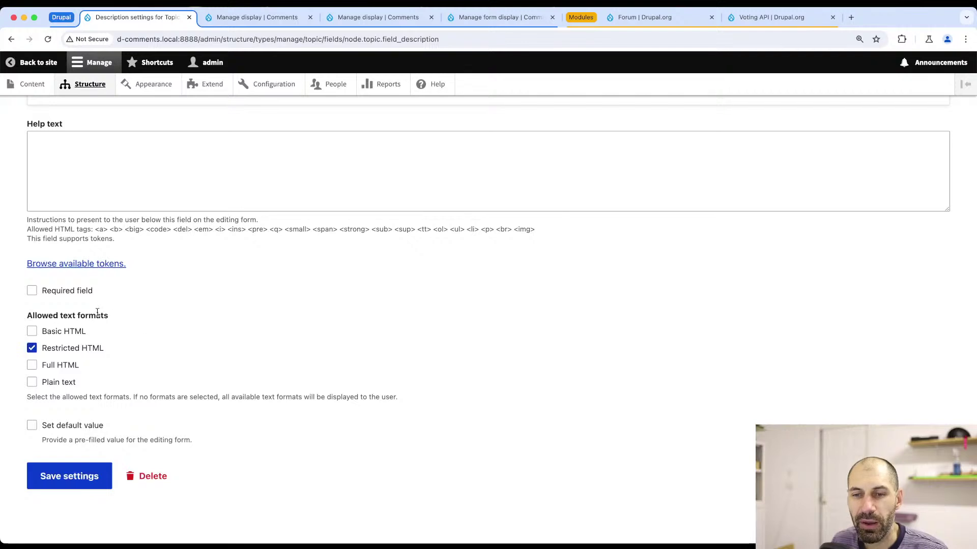
{"action": "left_click", "coordinate": [257, 18]}
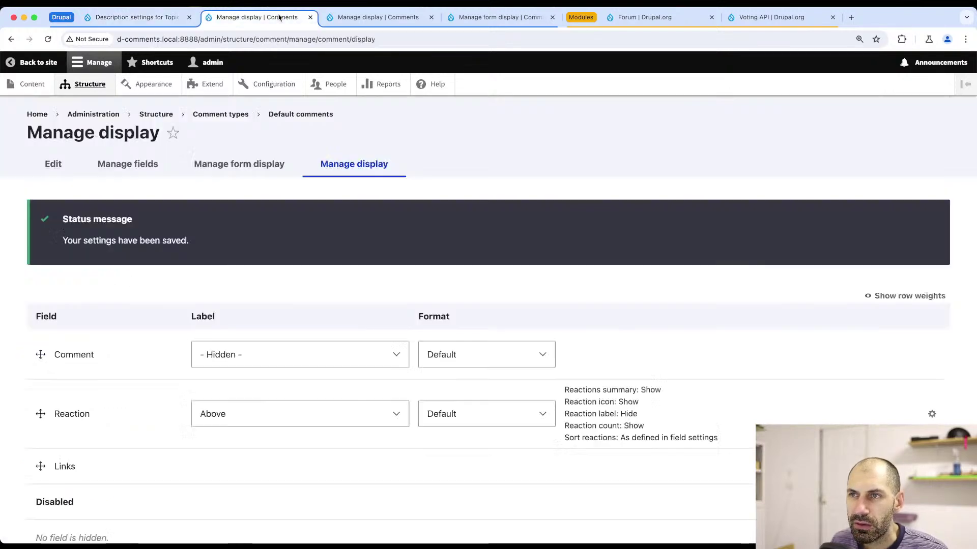
{"action": "key", "text": "super+w"}
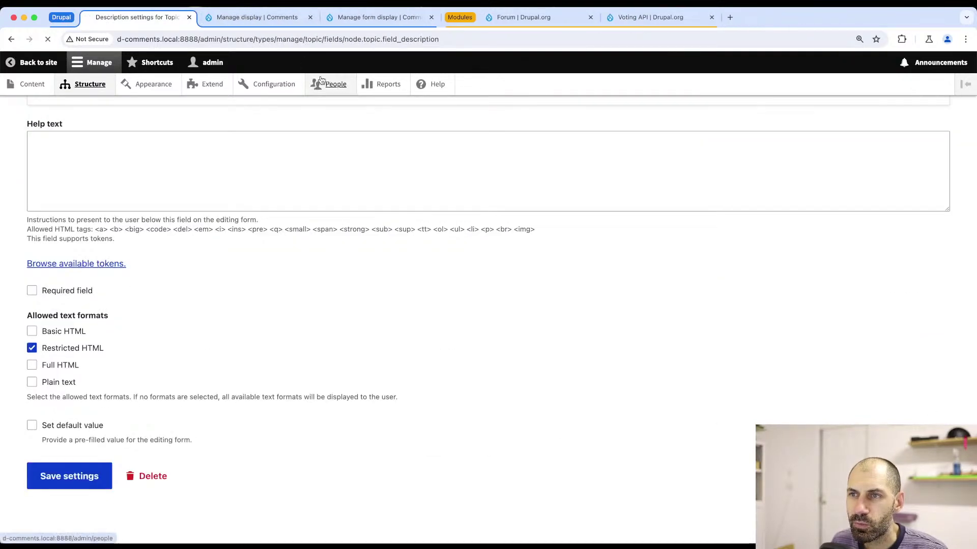
- Open the Authenticated user role's permissions page from People > Roles
{"action": "left_click", "coordinate": [325, 84]}
{"action": "left_click", "coordinate": [185, 165]}
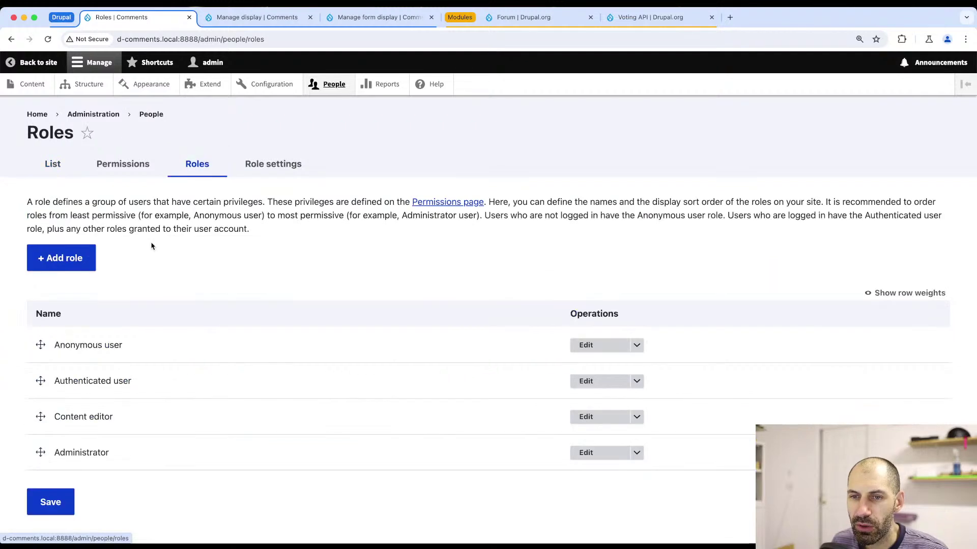
{"action": "left_click", "coordinate": [636, 382]}
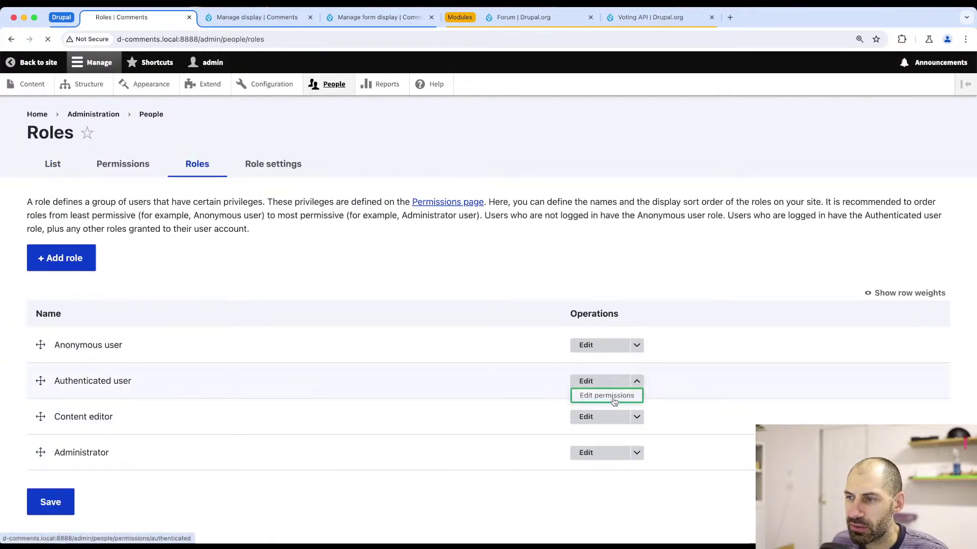
{"action": "left_click", "coordinate": [616, 395]}
{"action": "scroll", "coordinate": [435, 313], "scroll_direction": "down", "scroll_amount": 4}
{"action": "scroll", "coordinate": [127, 212], "scroll_direction": "up", "scroll_amount": 2}
{"action": "scroll", "coordinate": [127, 283], "scroll_direction": "down", "scroll_amount": 10}
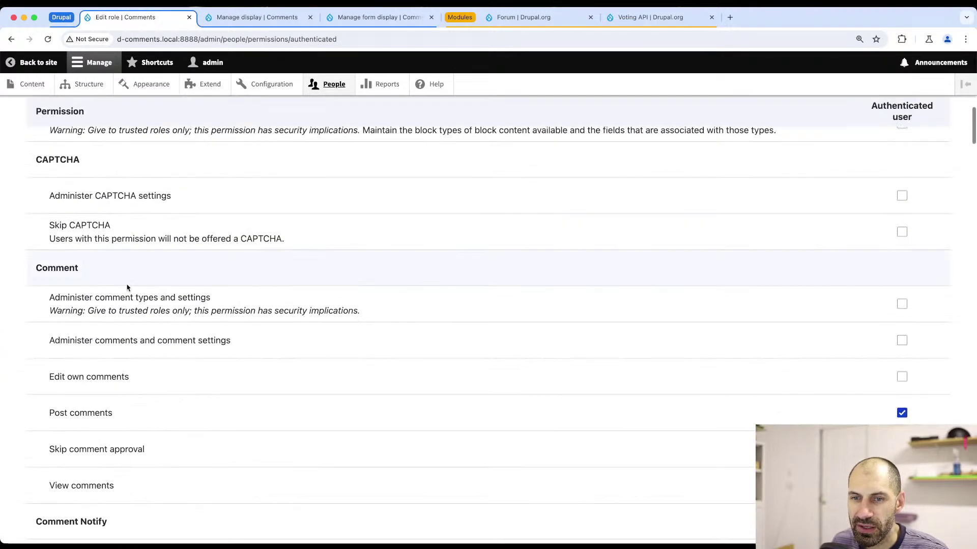
{"action": "scroll", "coordinate": [130, 291], "scroll_direction": "down", "scroll_amount": 8}
{"action": "scroll", "coordinate": [129, 292], "scroll_direction": "down", "scroll_amount": 12}
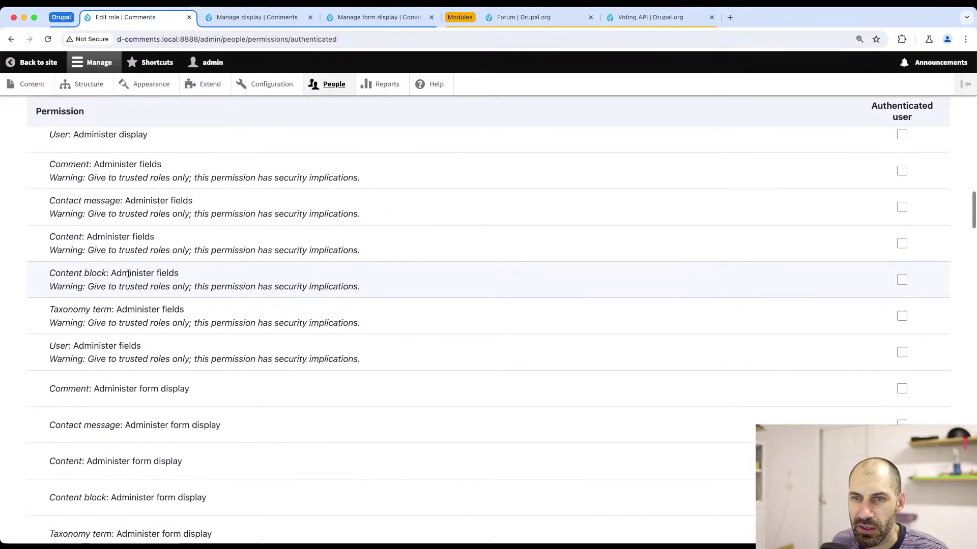
{"action": "scroll", "coordinate": [114, 231], "scroll_direction": "up", "scroll_amount": 20}
- Filter permissions by 'text', grant Restricted HTML, and save the permissions
{"action": "left_click", "coordinate": [112, 255]}
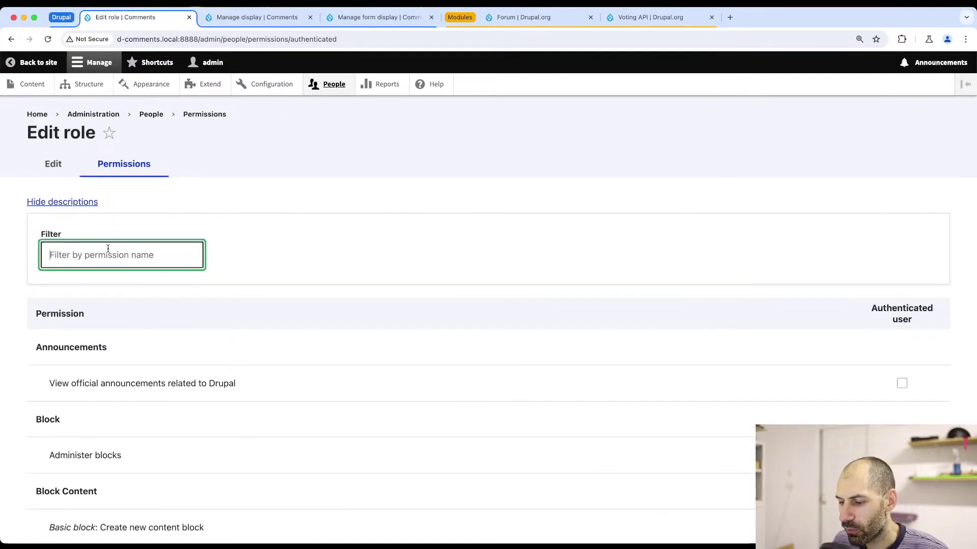
{"action": "type", "text": "text"}
{"action": "scroll", "coordinate": [114, 305], "scroll_direction": "down", "scroll_amount": 1}
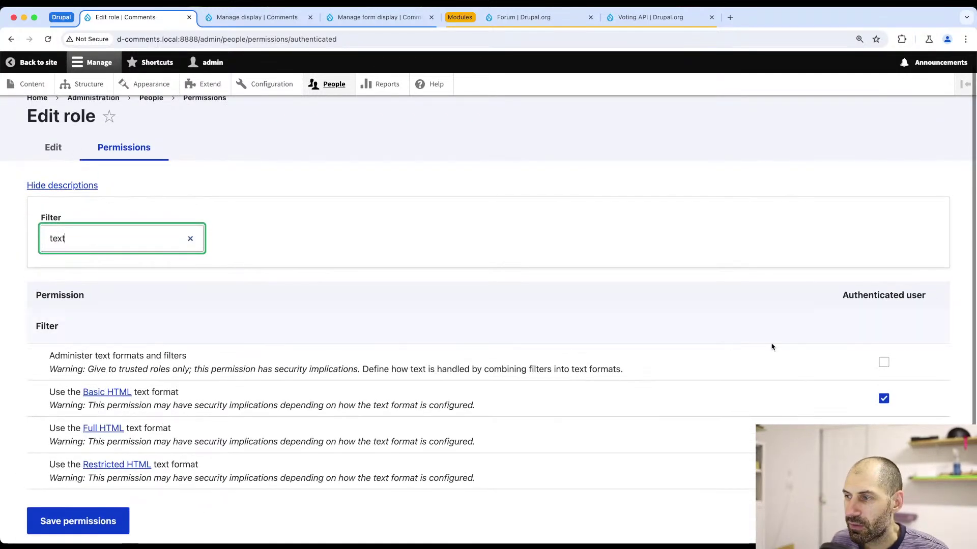
{"action": "left_click", "coordinate": [884, 464]}
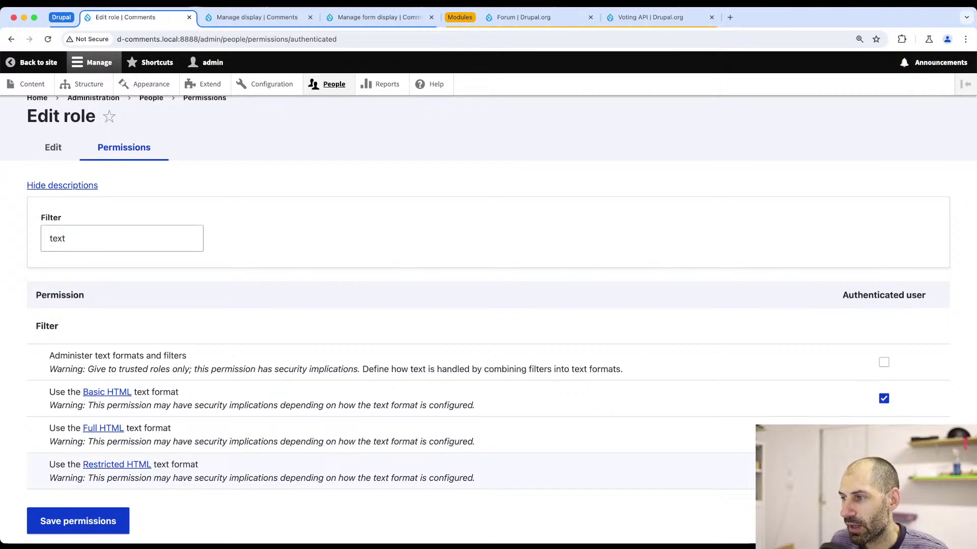
{"action": "scroll", "coordinate": [97, 458], "scroll_direction": "down", "scroll_amount": 2}
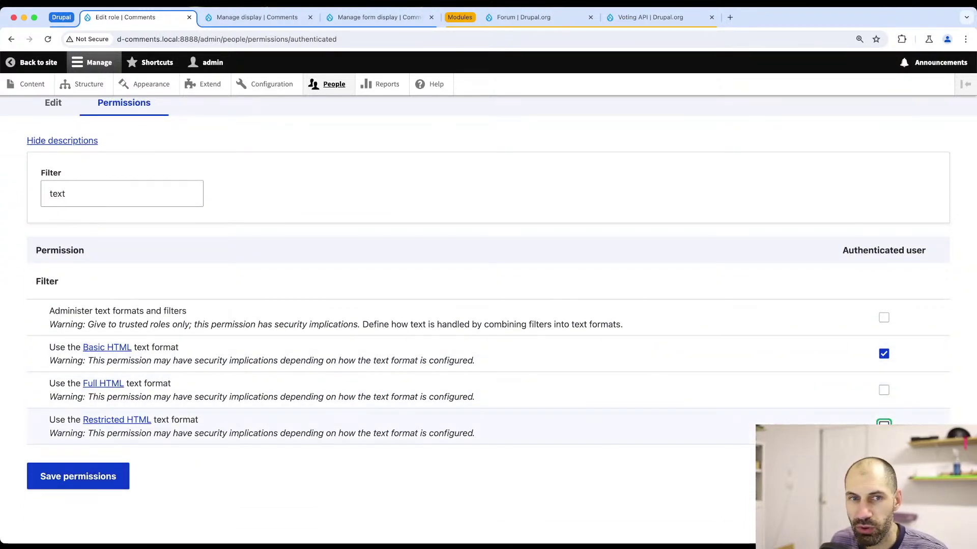
{"action": "left_click", "coordinate": [84, 476]}
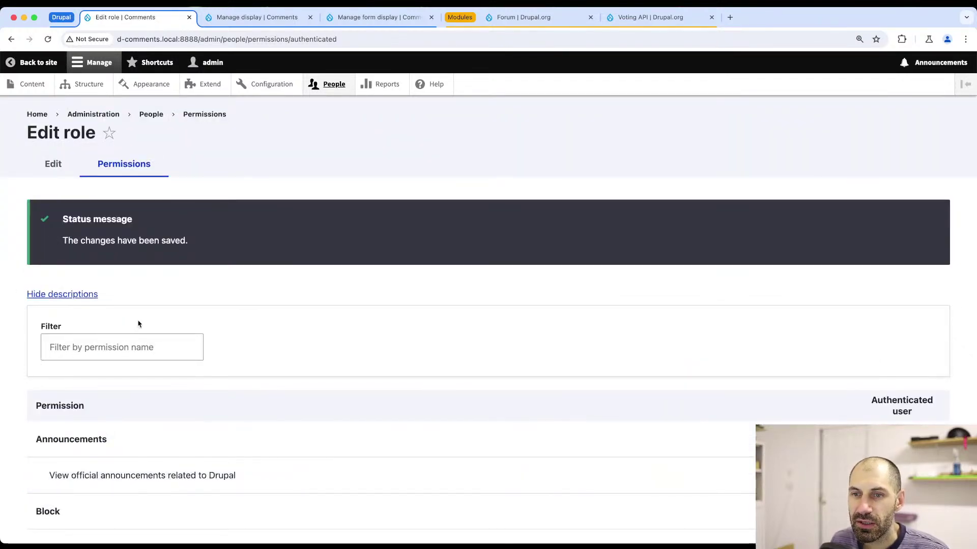
{"action": "key", "text": "super+Tab"}
- Create and save the forum topic 'How do I use Windows' with a description
{"action": "key", "text": "super+r"}
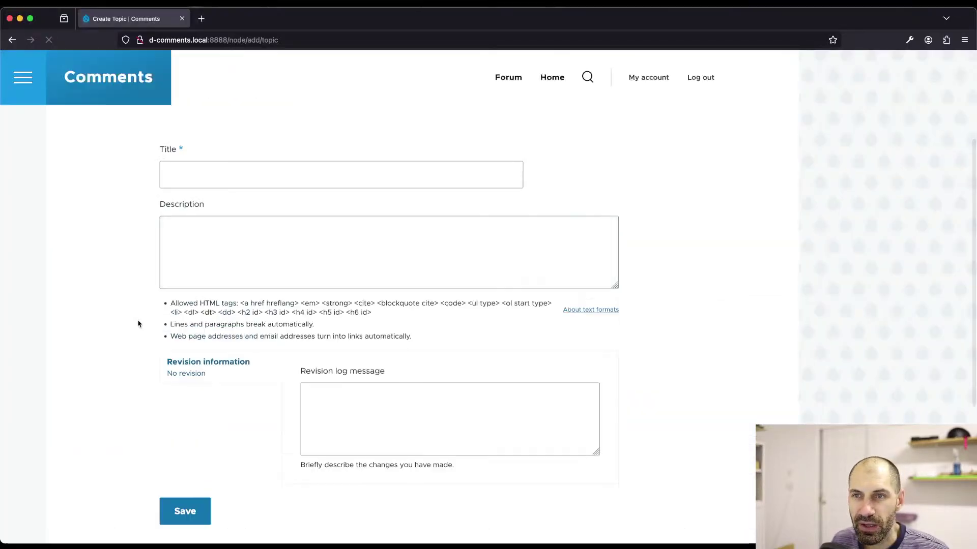
{"action": "left_click", "coordinate": [353, 175]}
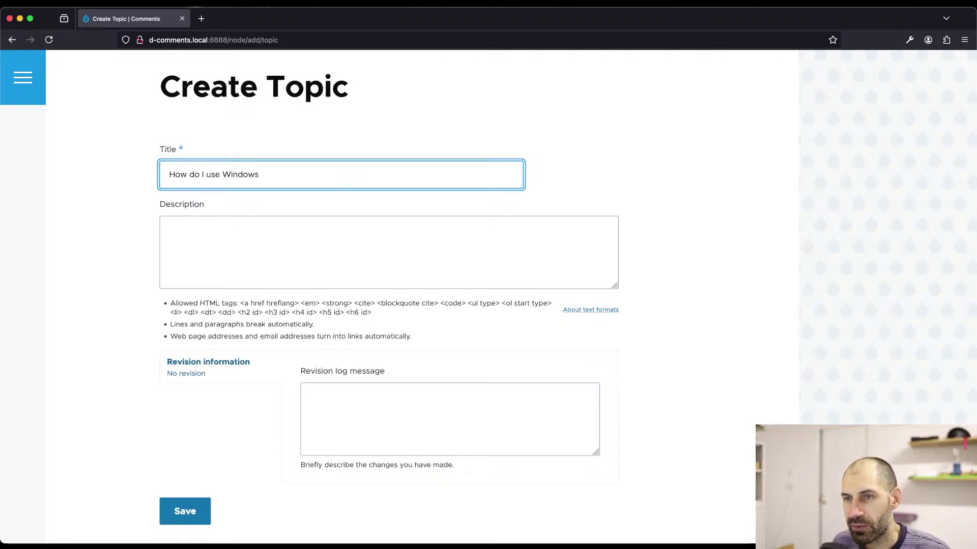
{"action": "key", "text": "Tab"}
{"action": "type", "text": "ahoes tnteouhsanoeht u"}
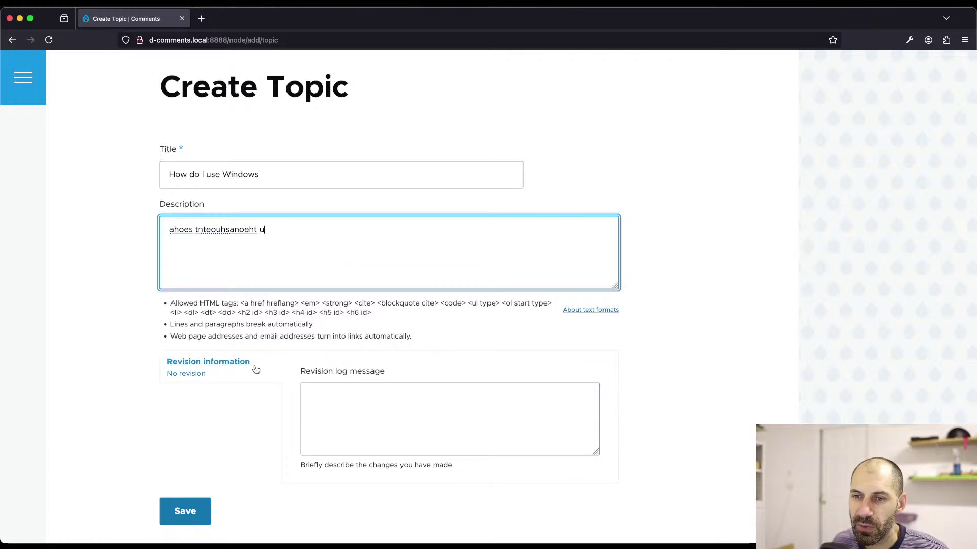
{"action": "left_click", "coordinate": [105, 351]}
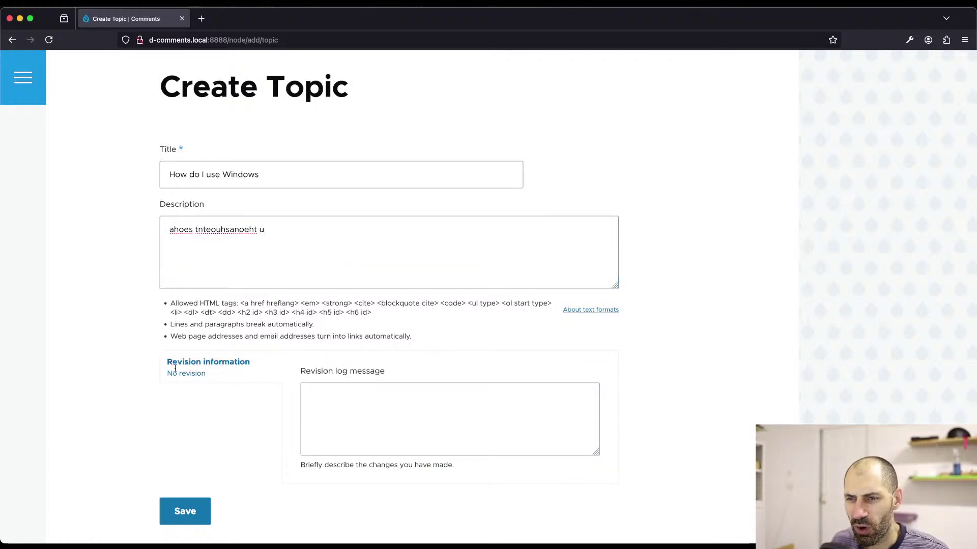
{"action": "left_click_drag", "start_coordinate": [175, 367], "coordinate": [240, 383]}
{"action": "left_click", "coordinate": [221, 413]}
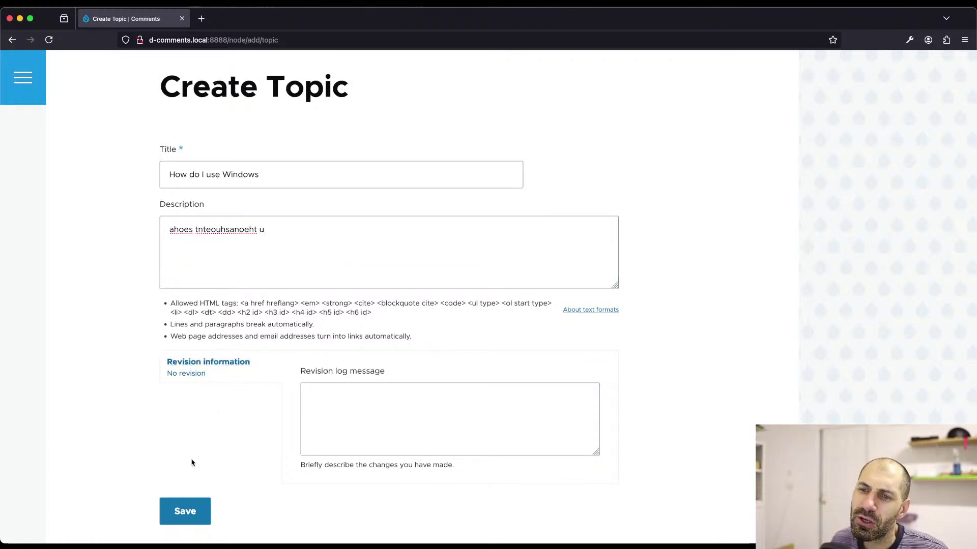
{"action": "left_click", "coordinate": [190, 527]}
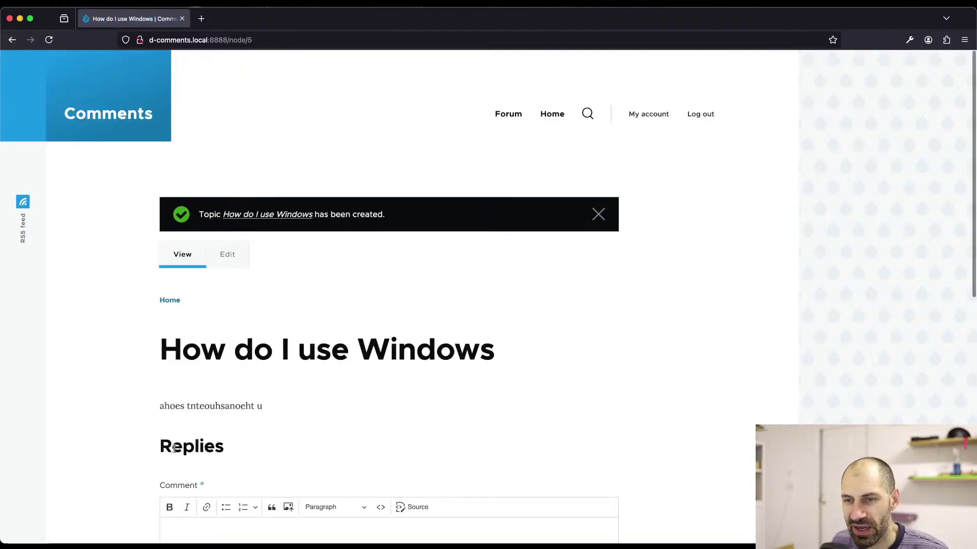
- Post a 'Test' reply and reload the topic page without the comment anchor
{"action": "scroll", "coordinate": [174, 448], "scroll_direction": "down", "scroll_amount": 6}
{"action": "left_click", "coordinate": [230, 287]}
{"action": "scroll", "coordinate": [229, 283], "scroll_direction": "up", "scroll_amount": 2}
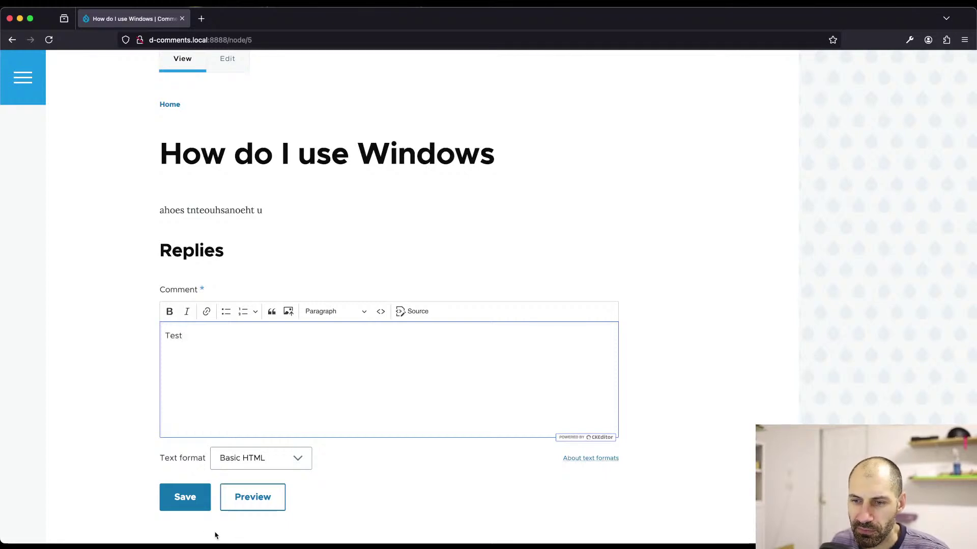
{"action": "left_click", "coordinate": [184, 497]}
{"action": "scroll", "coordinate": [198, 266], "scroll_direction": "up", "scroll_amount": 6}
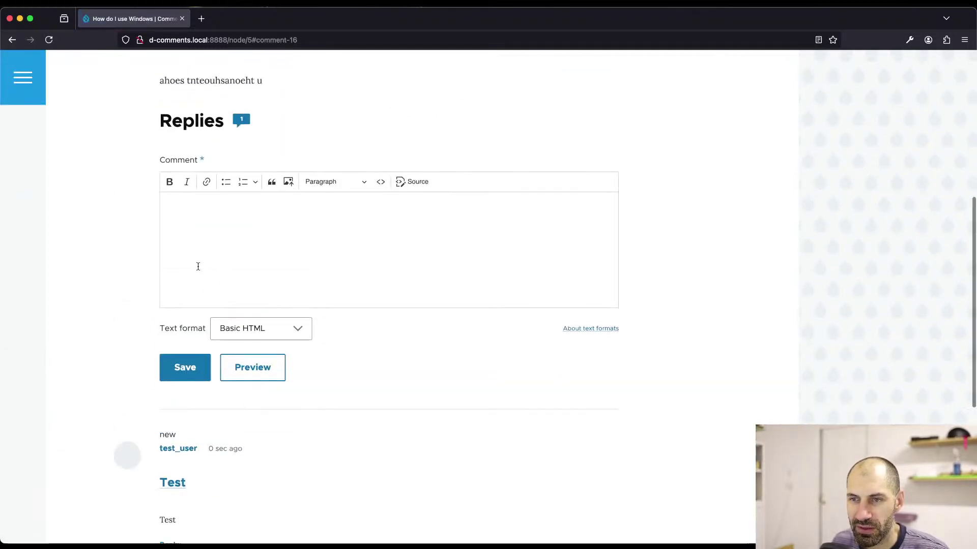
{"action": "scroll", "coordinate": [163, 435], "scroll_direction": "up", "scroll_amount": 6}
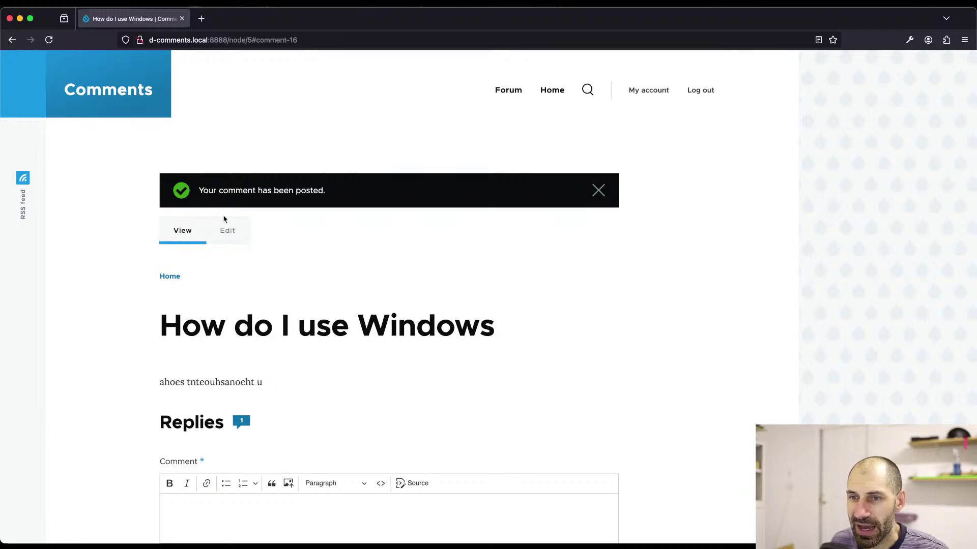
{"action": "left_click_drag", "start_coordinate": [252, 40], "coordinate": [317, 41]}
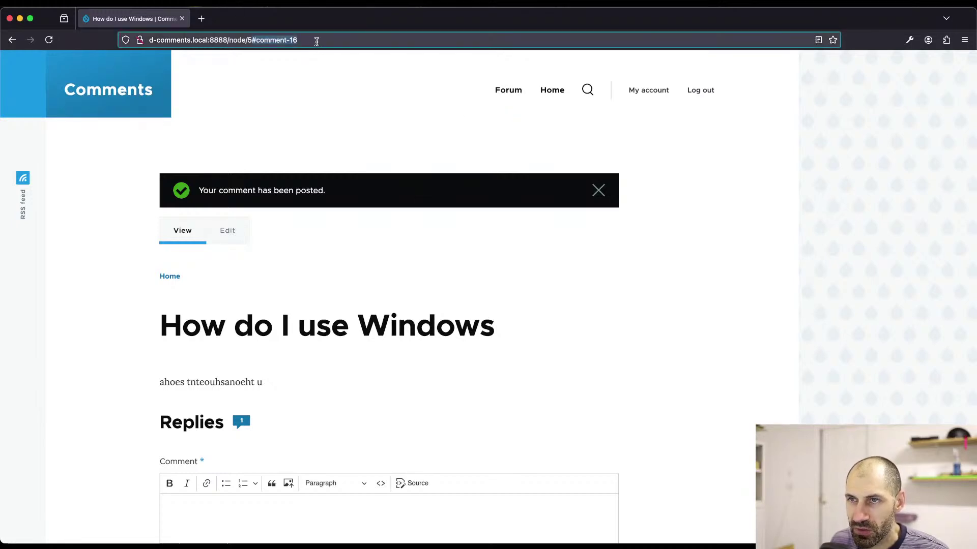
{"action": "key", "text": "BackSpace"}
{"action": "key", "text": "Return"}
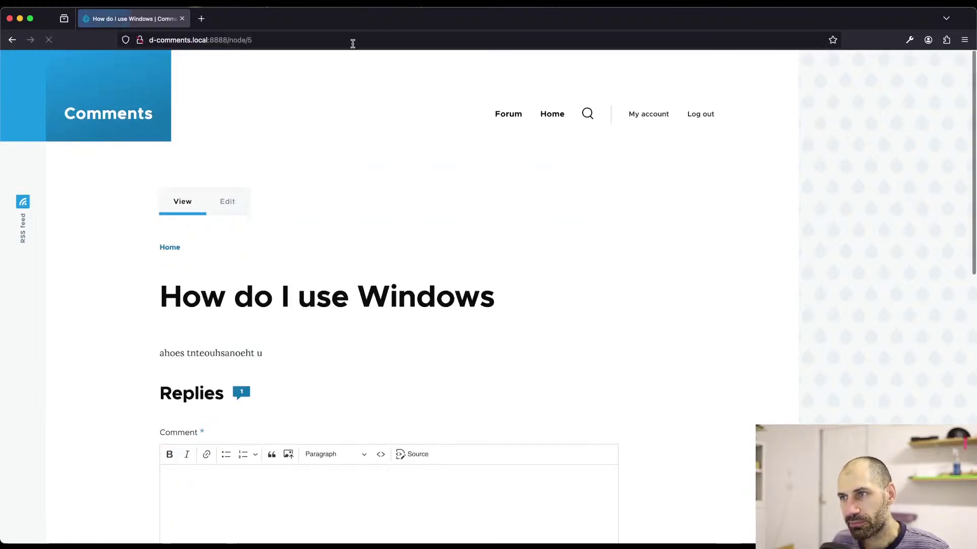
- Go to the forum topic list and open the 'Should I learn HTML' topic
{"action": "left_click", "coordinate": [508, 114]}
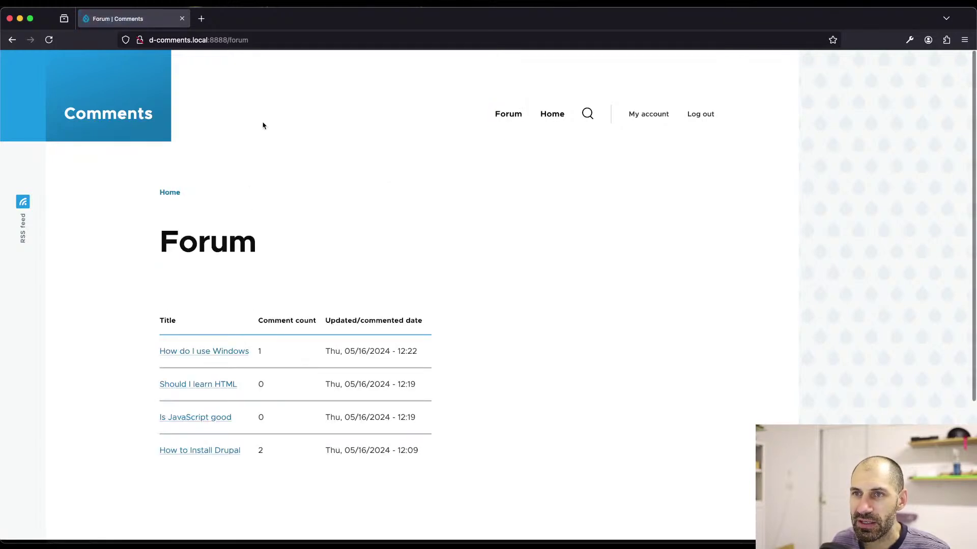
{"action": "left_click", "coordinate": [192, 383]}
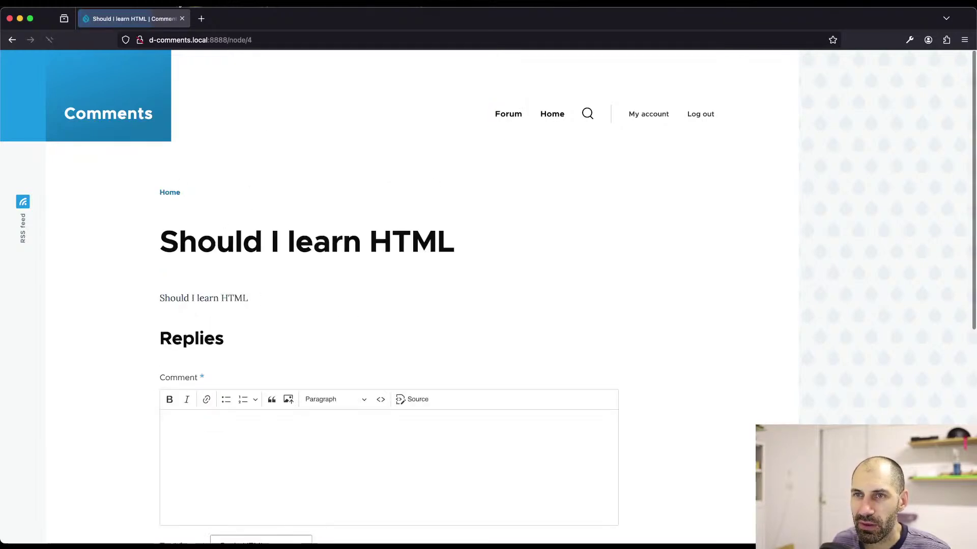
{"action": "left_click_drag", "start_coordinate": [231, 42], "coordinate": [259, 42]}
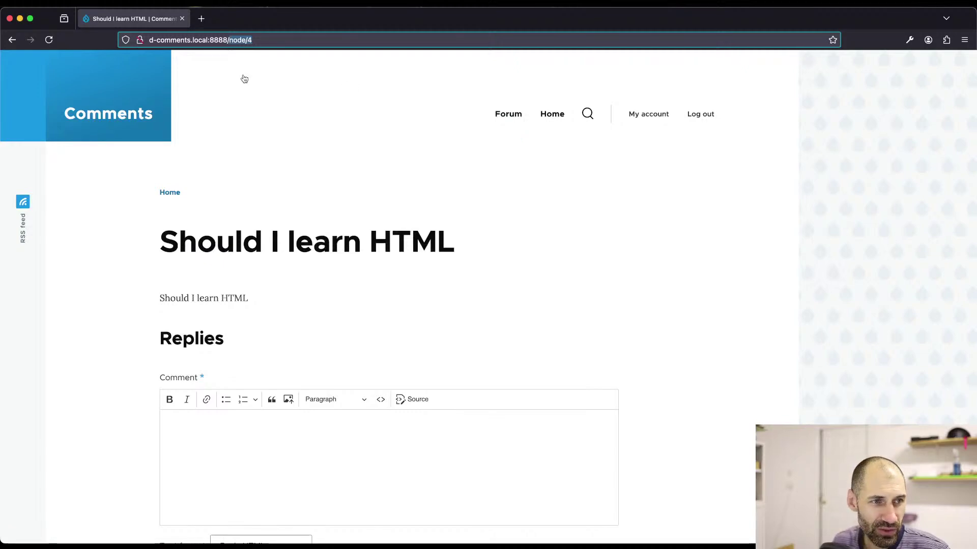
{"action": "key", "text": "super+Tab"}
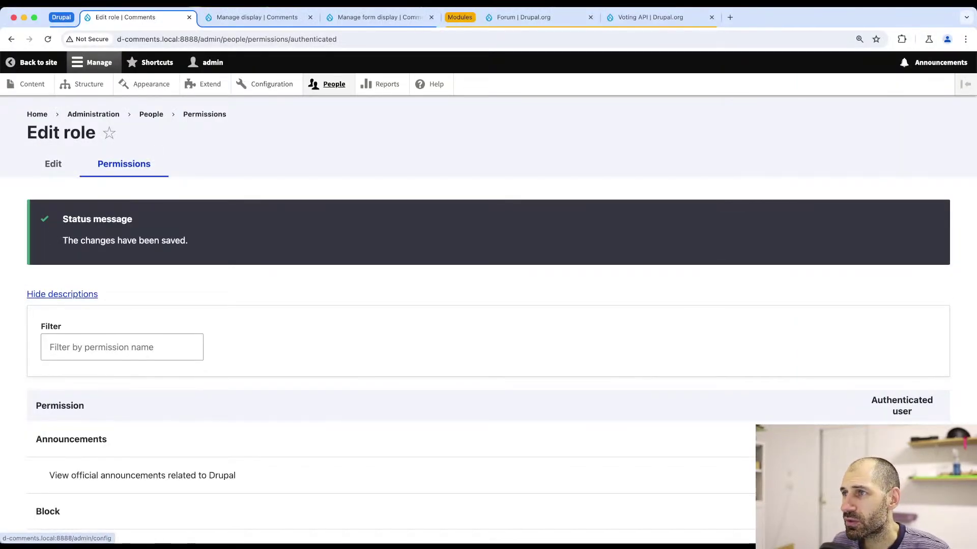
{"action": "left_click", "coordinate": [633, 19]}
- Load drupal.org/project/pathauto and copy its composer install command
{"action": "double_click", "coordinate": [629, 38]}
{"action": "type", "text": "paut"}
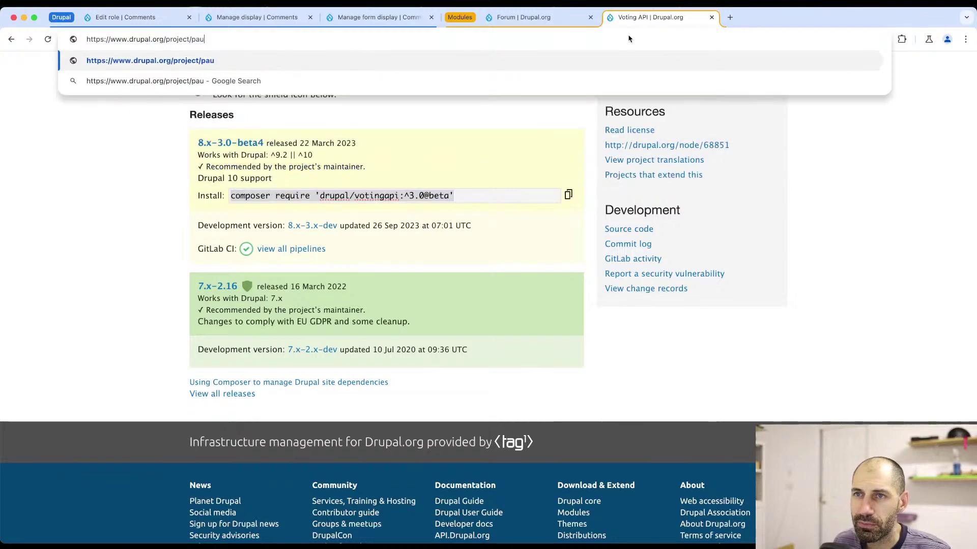
{"action": "key", "text": "BackSpace"}
{"action": "key", "text": "BackSpace"}
{"action": "type", "text": "thauto"}
{"action": "key", "text": "Return"}
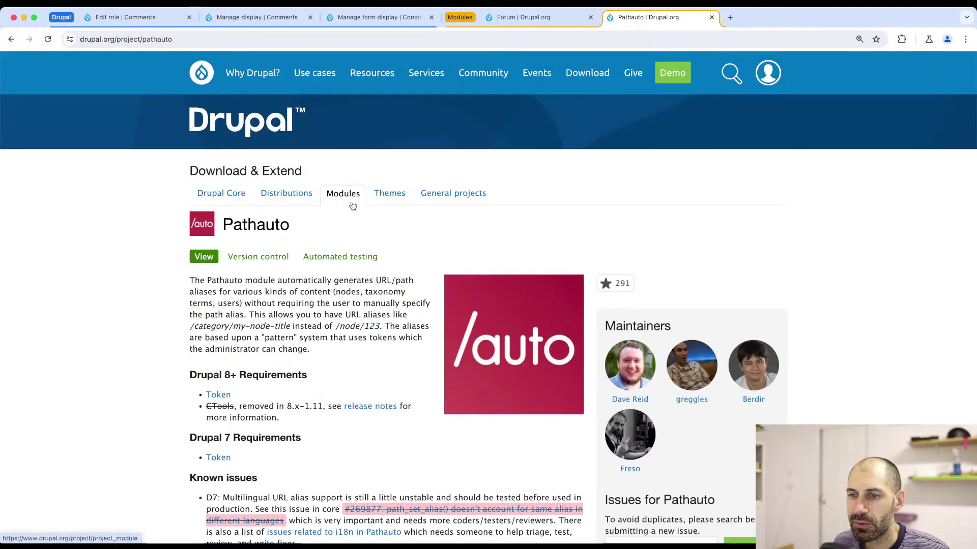
{"action": "scroll", "coordinate": [346, 210], "scroll_direction": "down", "scroll_amount": 1}
{"action": "scroll", "coordinate": [346, 210], "scroll_direction": "down", "scroll_amount": 20}
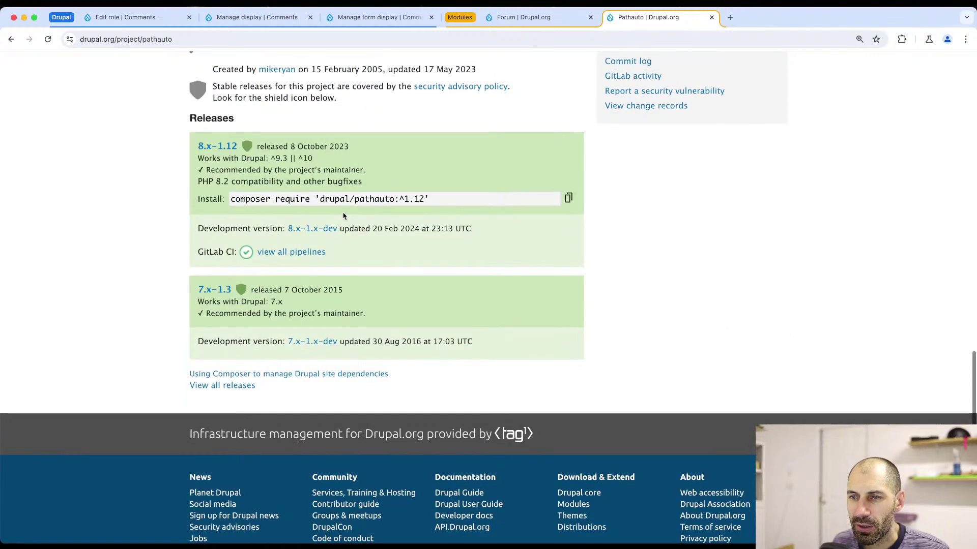
{"action": "left_click", "coordinate": [569, 199]}
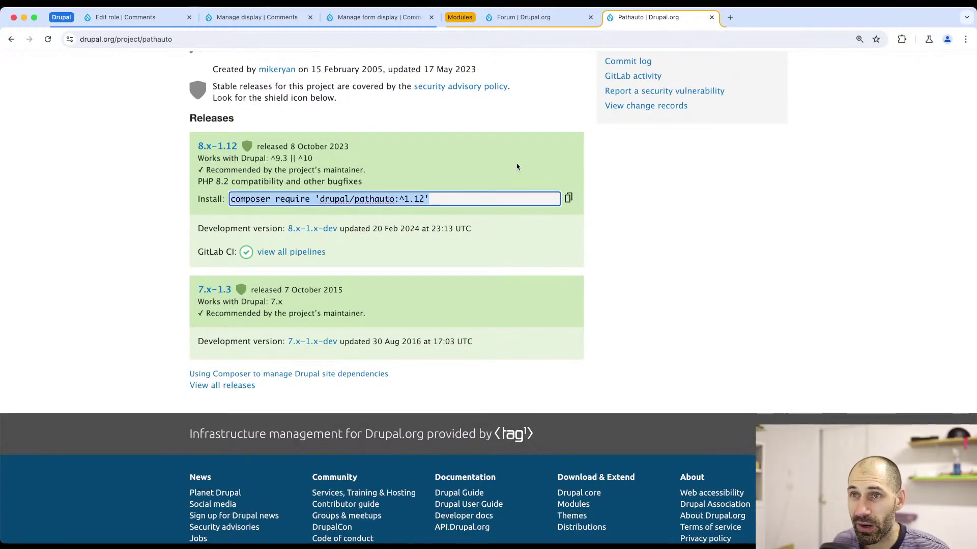
- Open the site's Content list and start editing the 'Should I learn HTML' topic
{"action": "left_click", "coordinate": [123, 18]}
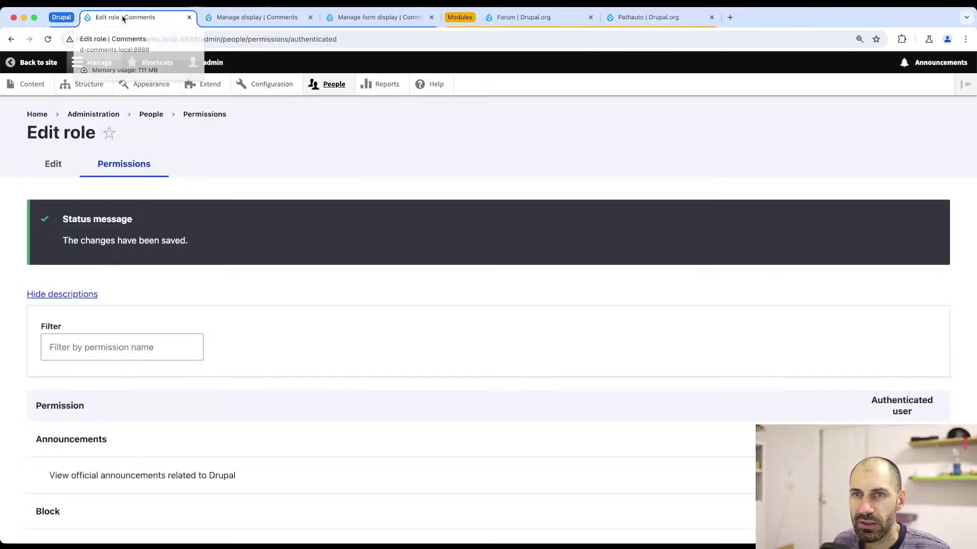
{"action": "left_click", "coordinate": [28, 84]}
{"action": "scroll", "coordinate": [168, 374], "scroll_direction": "down", "scroll_amount": 2}
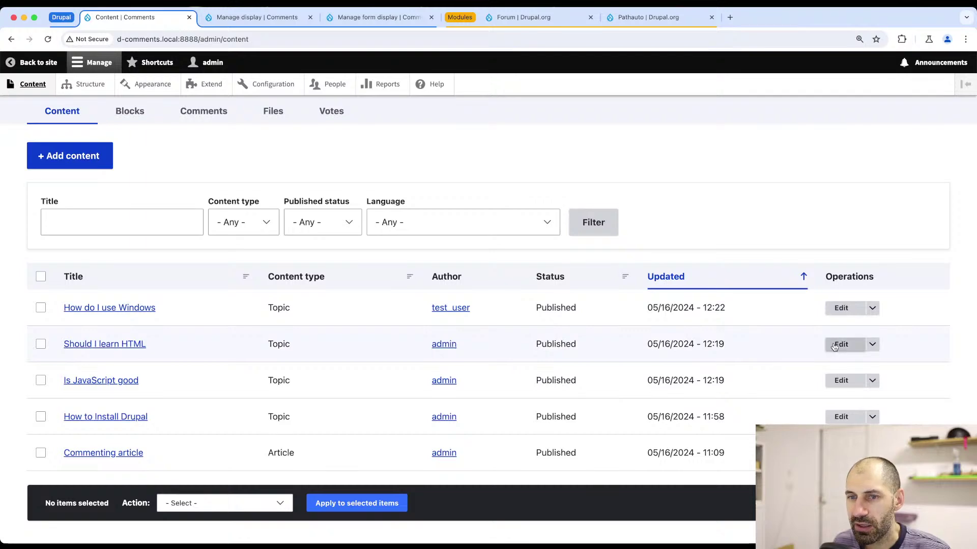
{"action": "left_click", "coordinate": [841, 344]}
- Enter a URL alias starting with '/' for the topic and save it
{"action": "scroll", "coordinate": [702, 357], "scroll_direction": "down", "scroll_amount": 2}
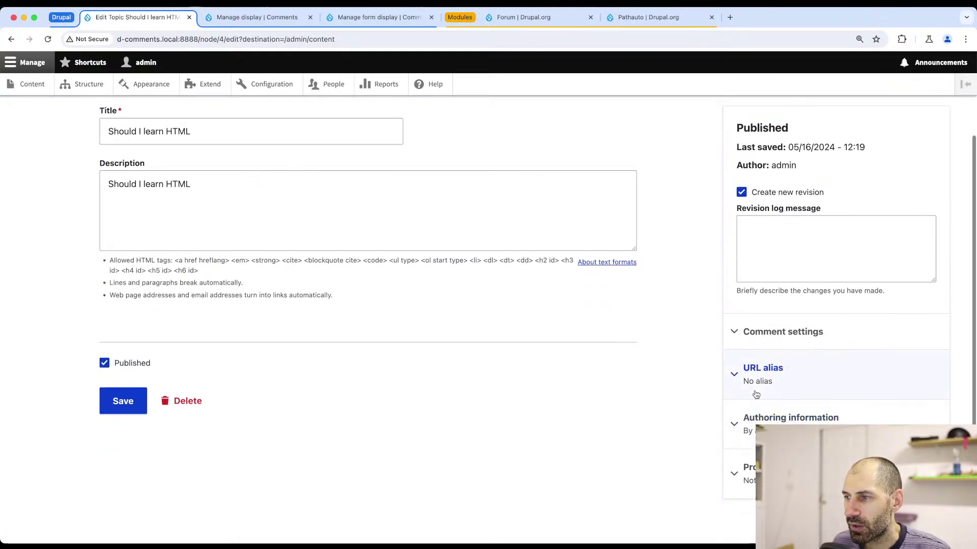
{"action": "left_click", "coordinate": [763, 368]}
{"action": "left_click", "coordinate": [744, 438]}
{"action": "type", "text": "/forum/title"}
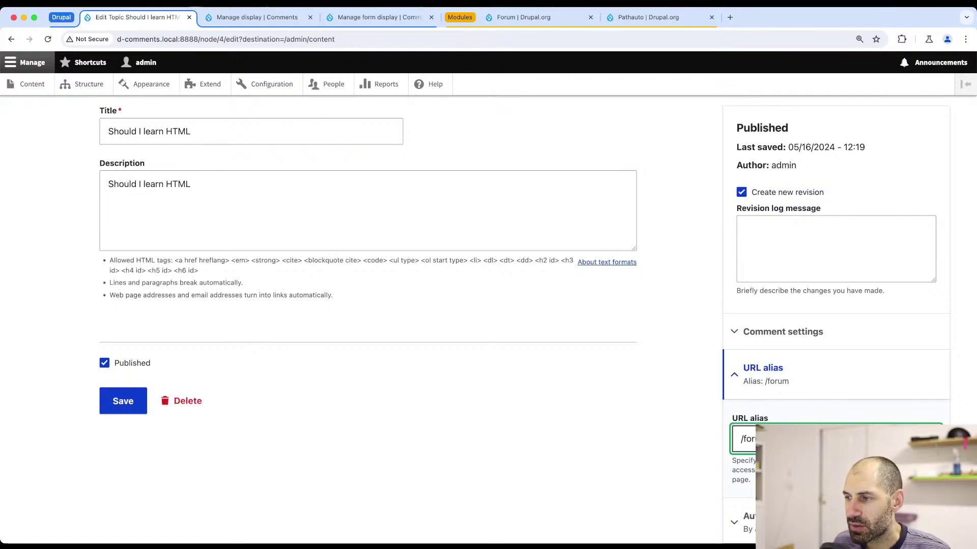
{"action": "left_click", "coordinate": [126, 408]}
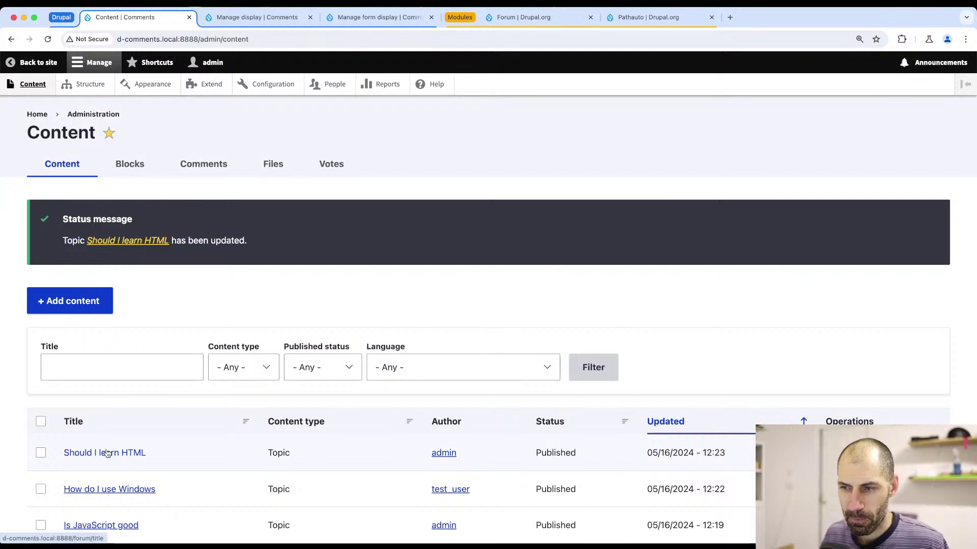
- View the 'Should I learn HTML' topic page and its Forum breadcrumb, then return to Pathauto
{"action": "left_click", "coordinate": [127, 241]}
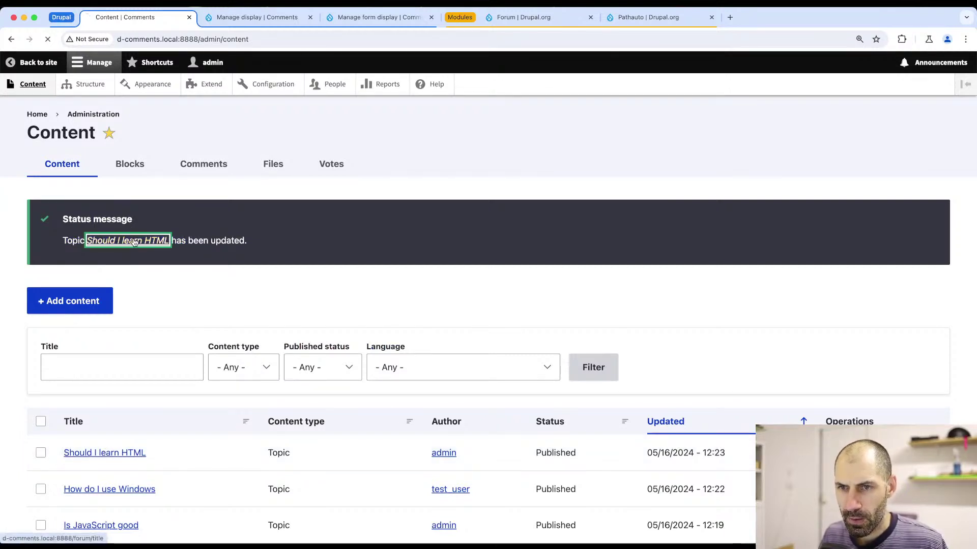
{"action": "left_click_drag", "start_coordinate": [255, 313], "coordinate": [222, 315]}
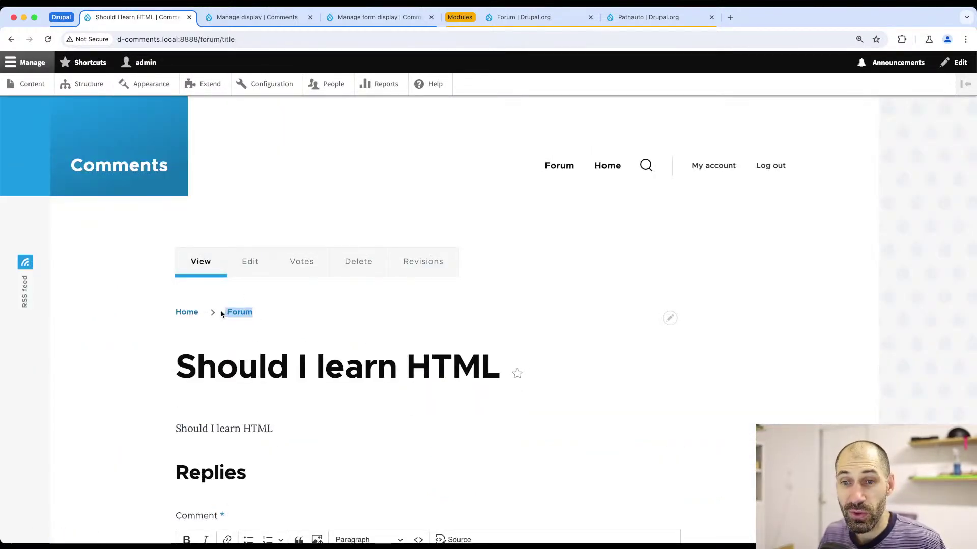
{"action": "left_click", "coordinate": [265, 313]}
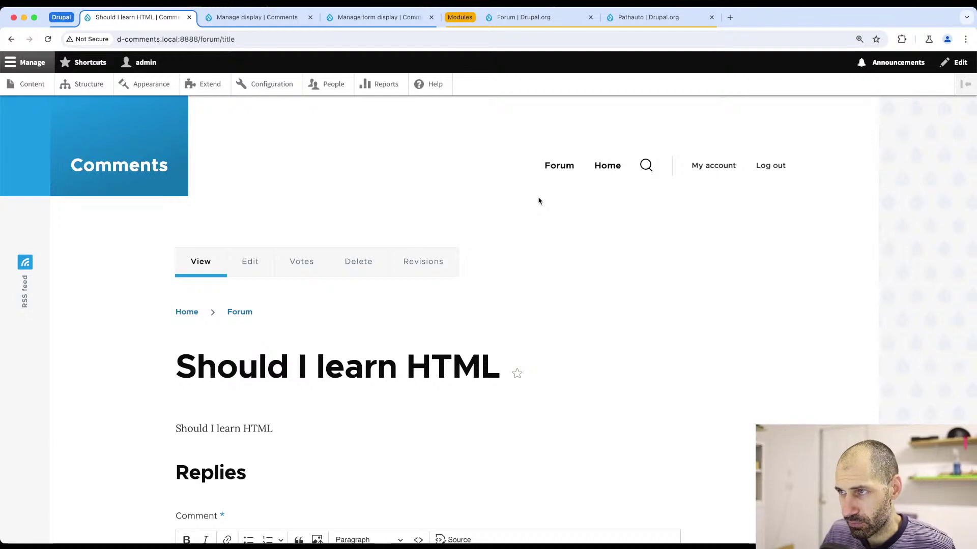
{"action": "left_click", "coordinate": [626, 17]}
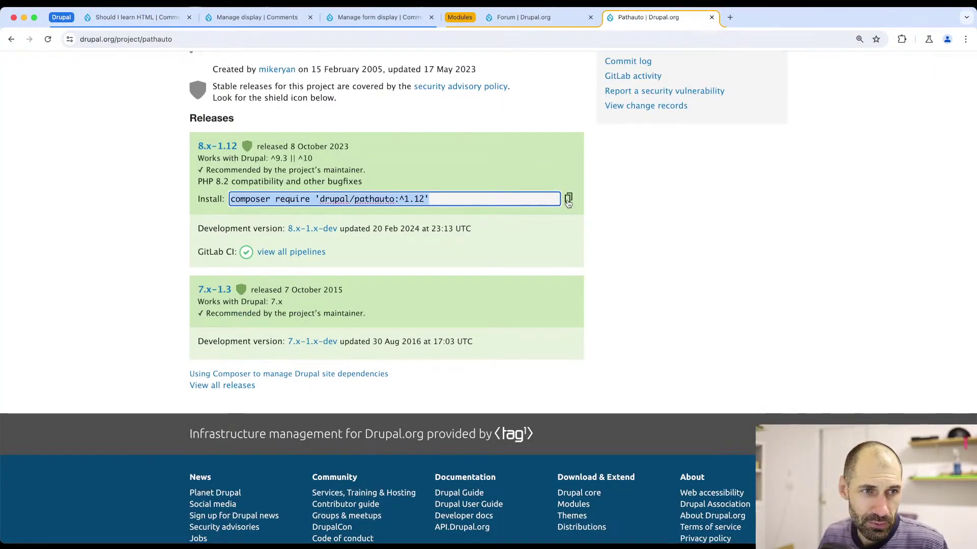
{"action": "key", "text": "super+Tab"}
- Clear the terminal and run composer require 'drupal/pathauto:^1.12' to install Pathauto
{"action": "type", "text": "clear"}
{"action": "key", "text": "Return"}
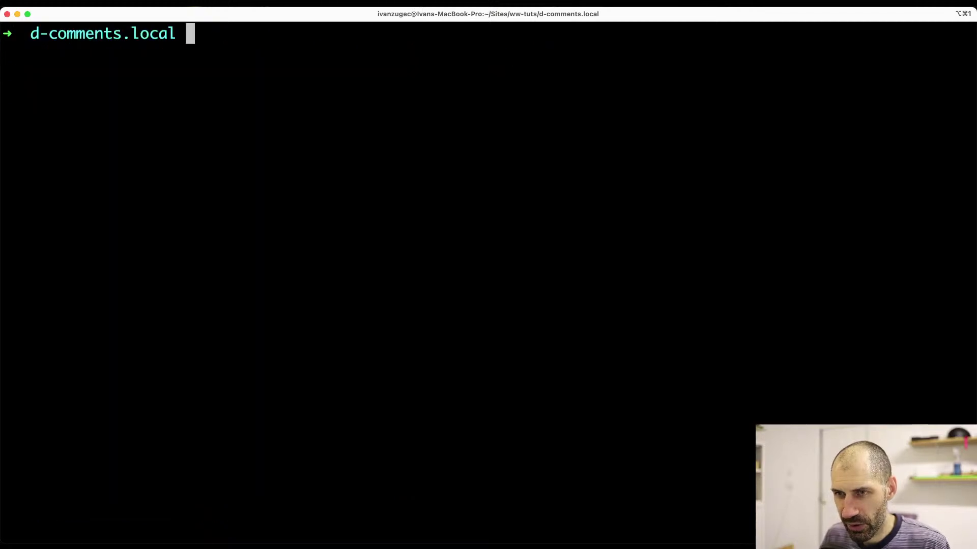
{"action": "key", "text": "super+v"}
{"action": "key", "text": "Return"}
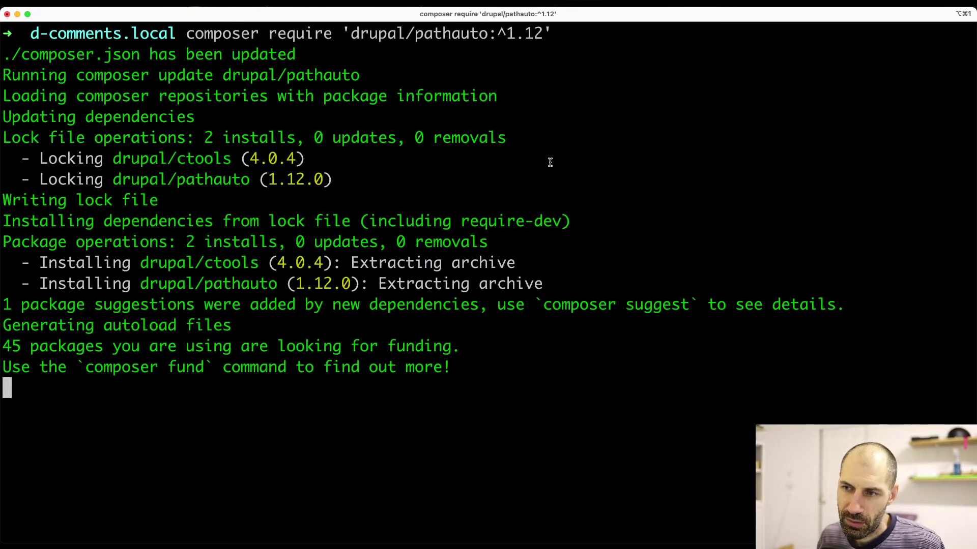
{"action": "key", "text": "super+Tab"}
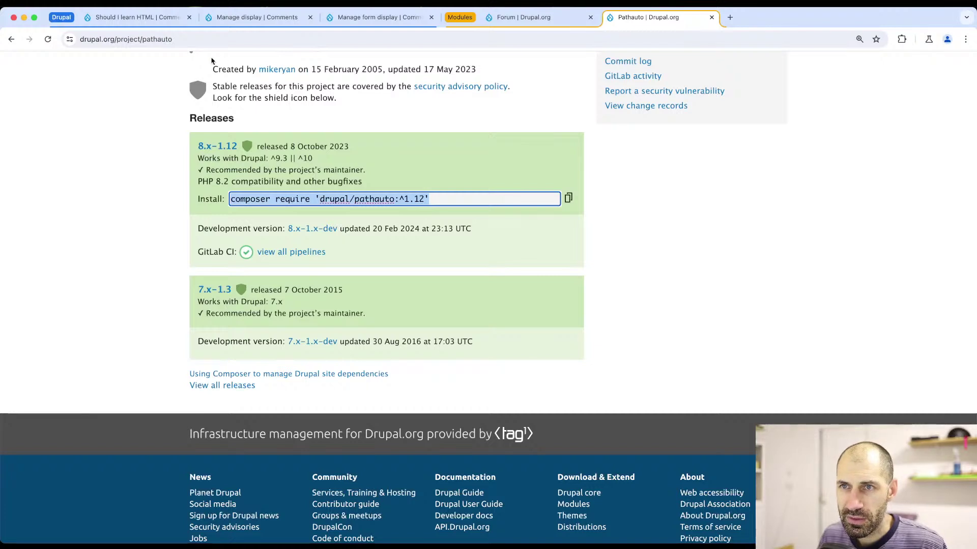
{"action": "left_click", "coordinate": [357, 17]}
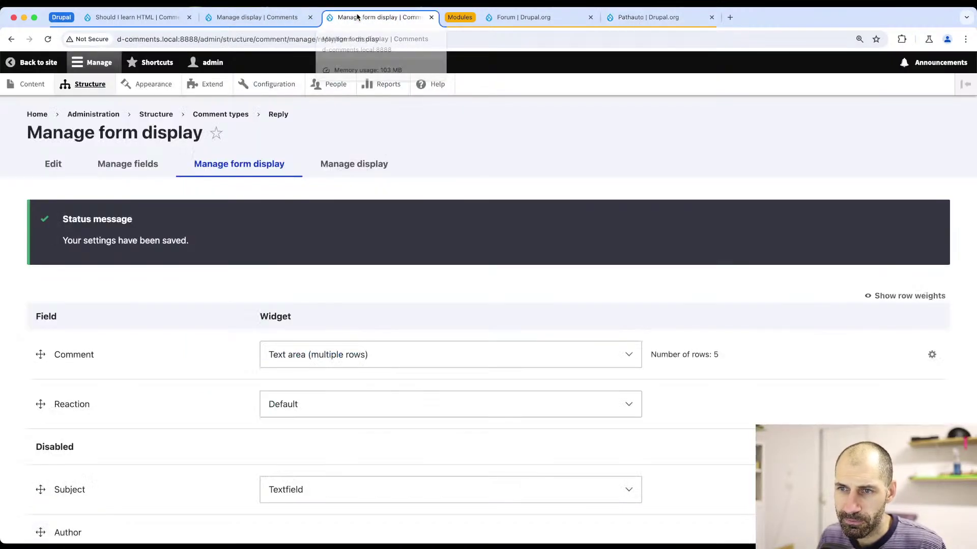
- Filter the Extend list by 'path', tick Pathauto, and install it
{"action": "left_click", "coordinate": [220, 95]}
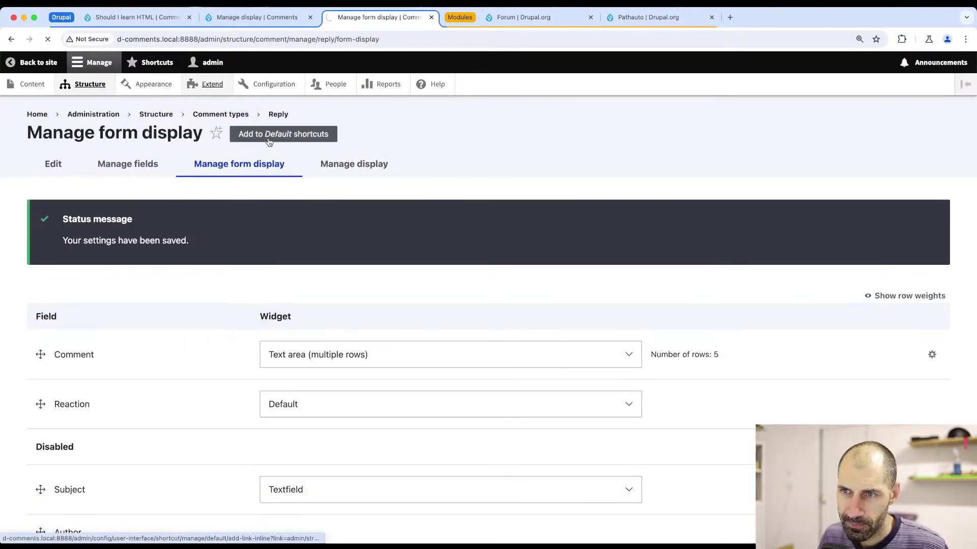
{"action": "left_click", "coordinate": [109, 398]}
{"action": "type", "text": "p"}
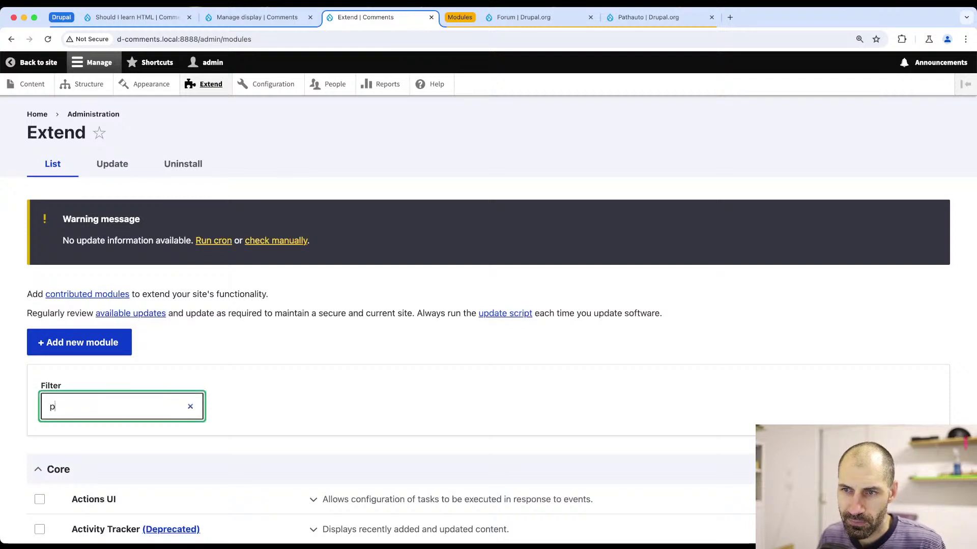
{"action": "type", "text": "ath"}
{"action": "scroll", "coordinate": [124, 386], "scroll_direction": "down", "scroll_amount": 3}
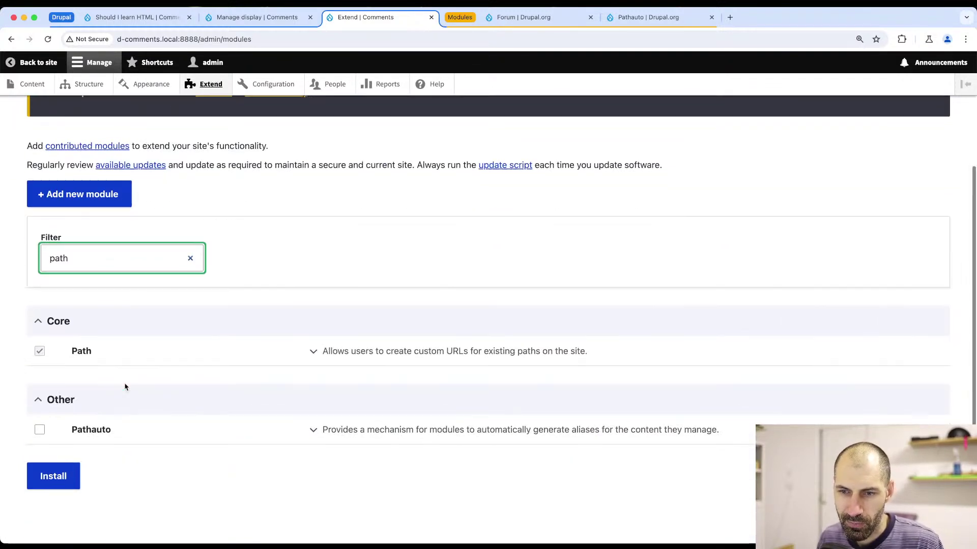
{"action": "left_click", "coordinate": [93, 436]}
{"action": "left_click", "coordinate": [39, 430]}
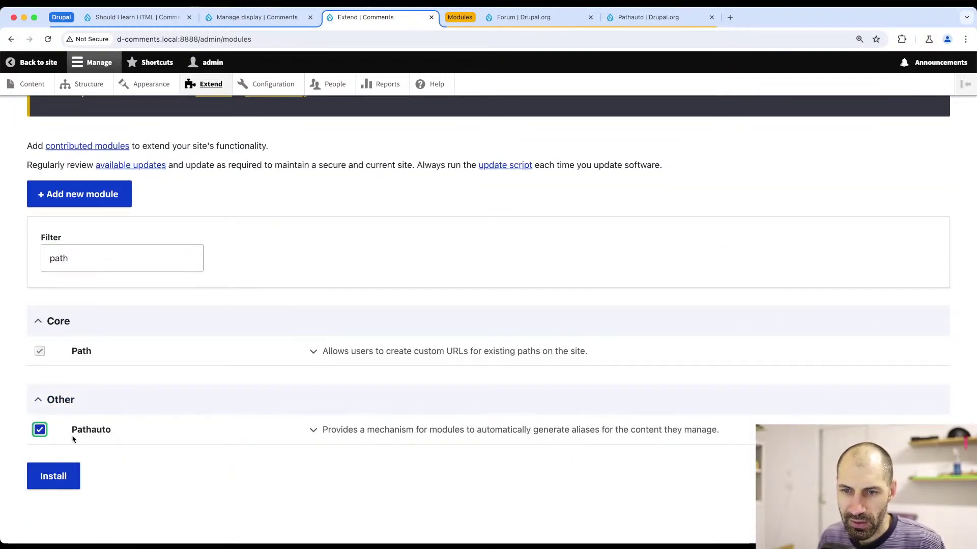
{"action": "left_click", "coordinate": [57, 478]}
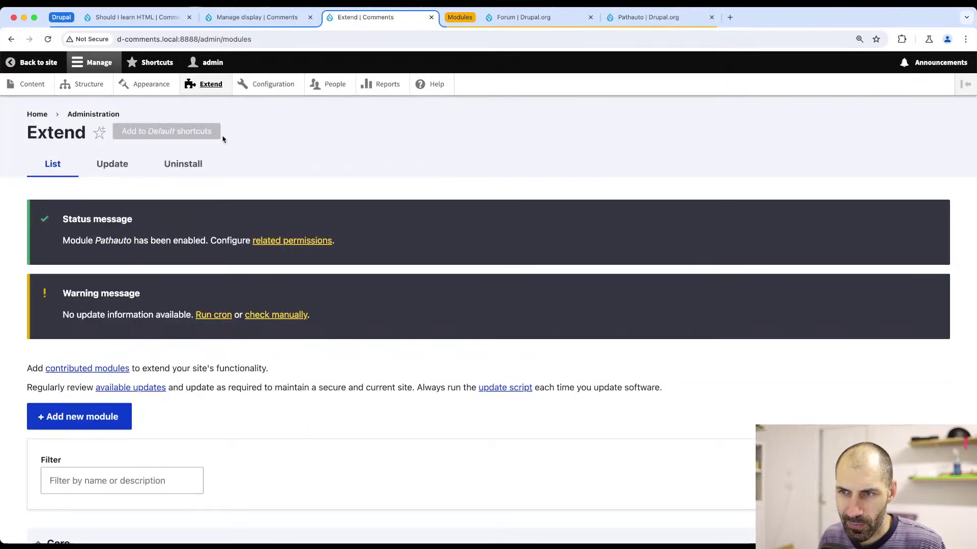
{"action": "left_click", "coordinate": [269, 87]}
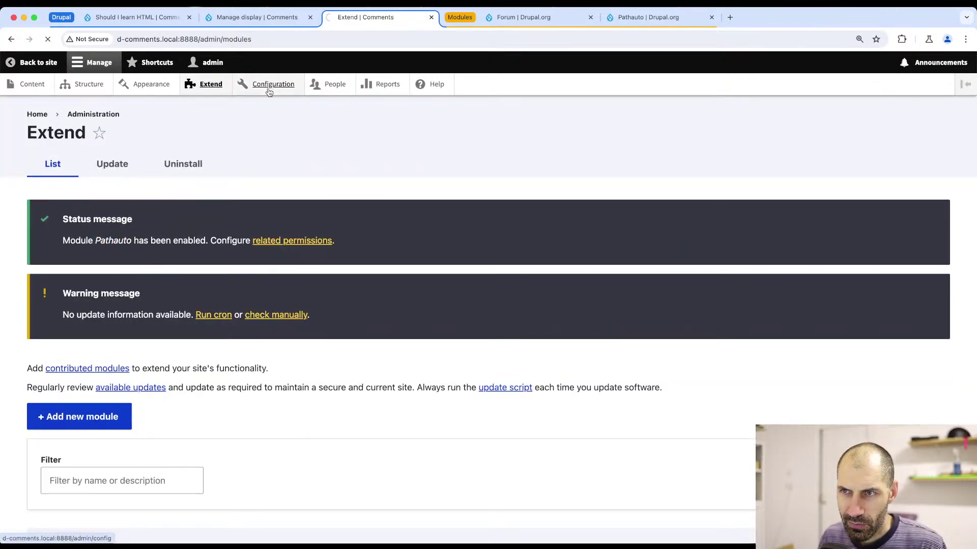
- Delete the old /forum/title URL alias
{"action": "scroll", "coordinate": [216, 262], "scroll_direction": "down", "scroll_amount": 15}
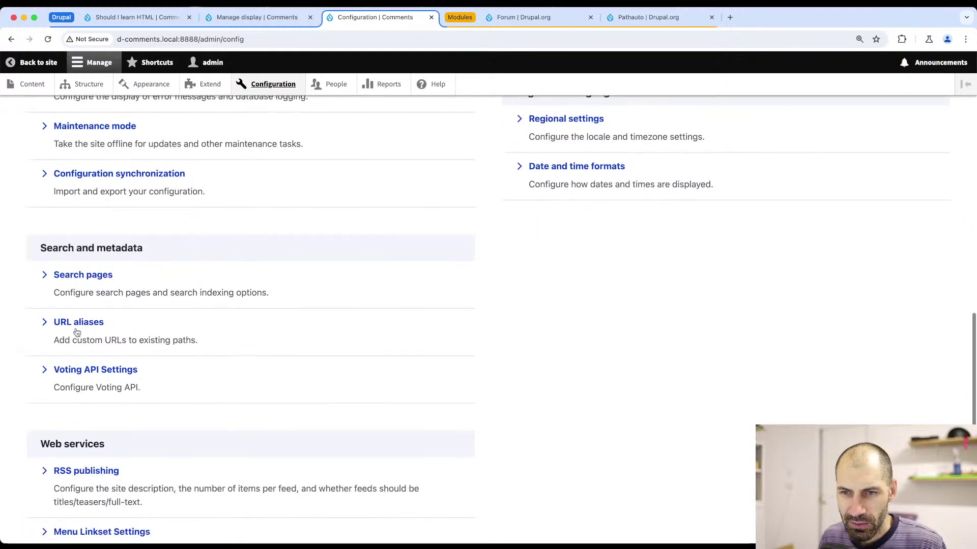
{"action": "left_click", "coordinate": [66, 324]}
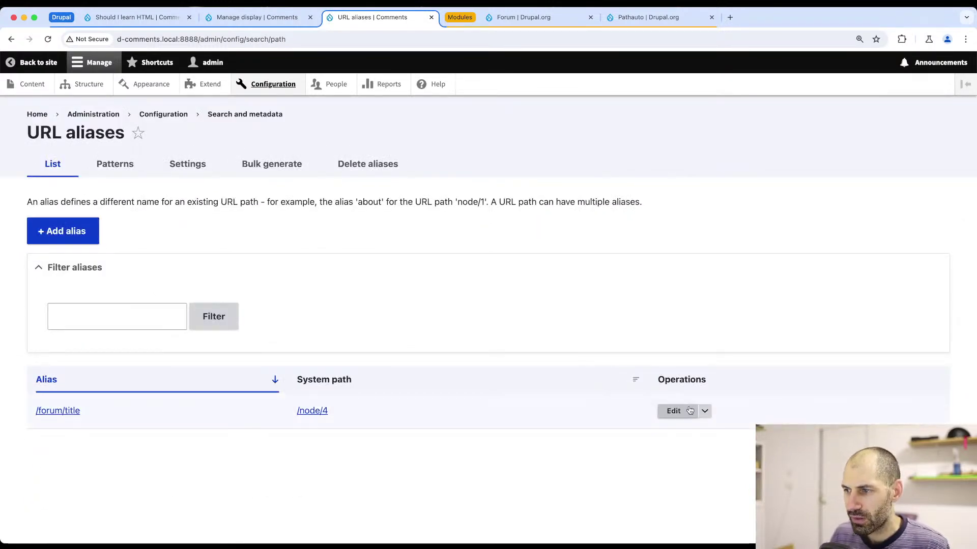
{"action": "left_click", "coordinate": [705, 411]}
{"action": "left_click", "coordinate": [689, 428]}
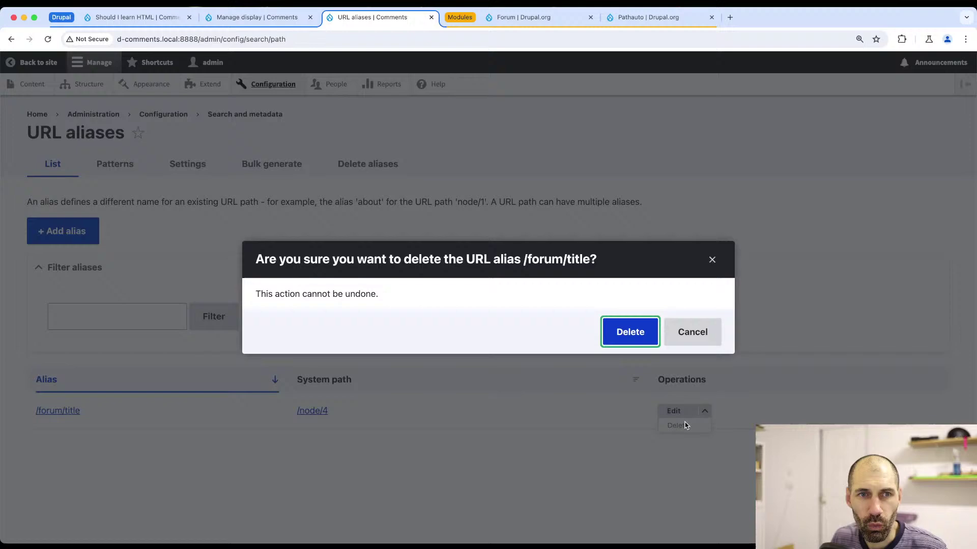
{"action": "left_click", "coordinate": [615, 324]}
- Start a new Content Pathauto pattern with path pattern /forum/[node:title]
{"action": "left_click", "coordinate": [187, 164]}
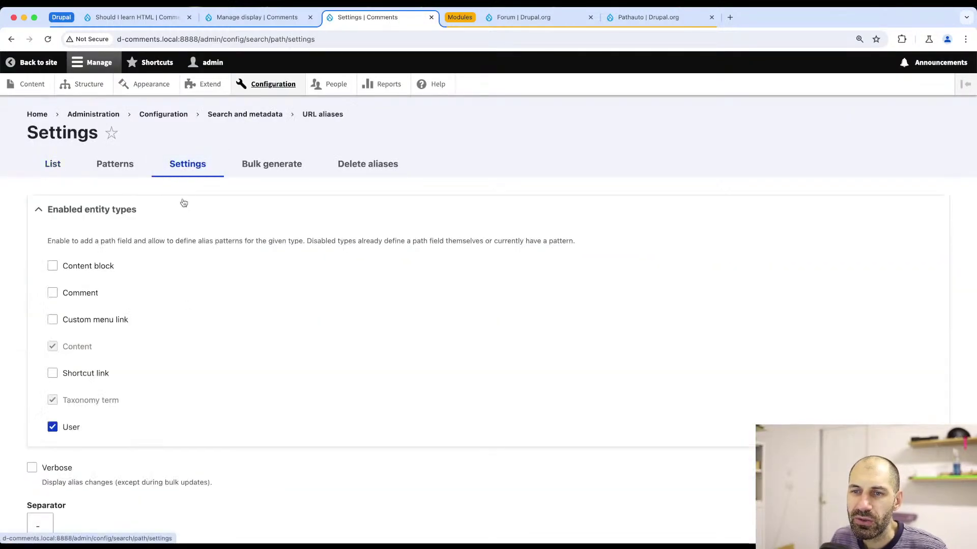
{"action": "scroll", "coordinate": [166, 313], "scroll_direction": "down", "scroll_amount": 3}
{"action": "scroll", "coordinate": [188, 242], "scroll_direction": "up", "scroll_amount": 3}
{"action": "left_click", "coordinate": [133, 149]}
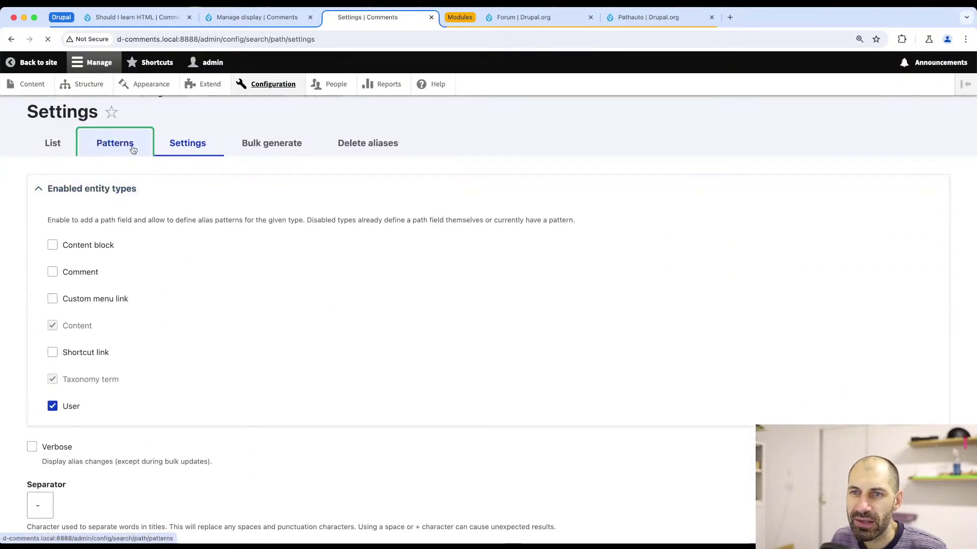
{"action": "left_click", "coordinate": [115, 232]}
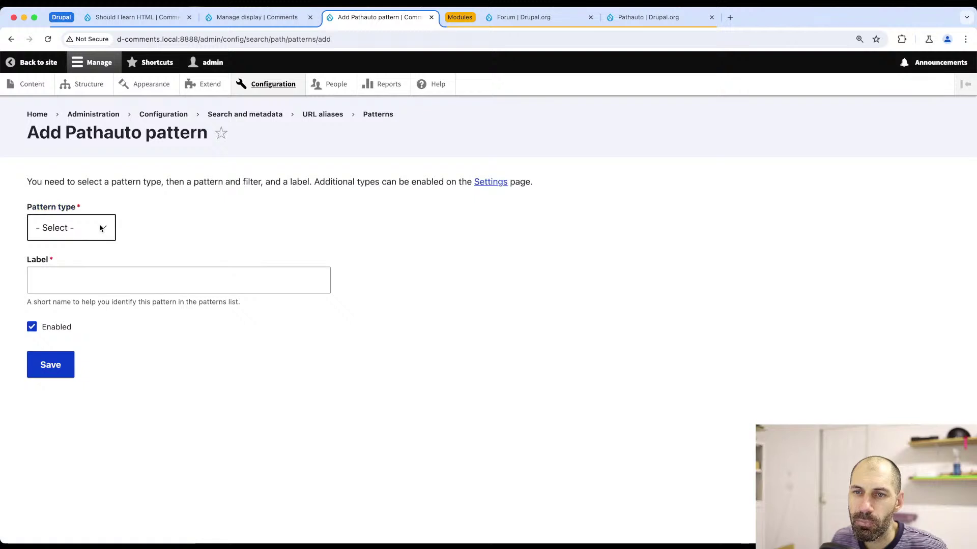
{"action": "left_click", "coordinate": [102, 228]}
{"action": "left_click", "coordinate": [51, 240]}
{"action": "left_click", "coordinate": [88, 279]}
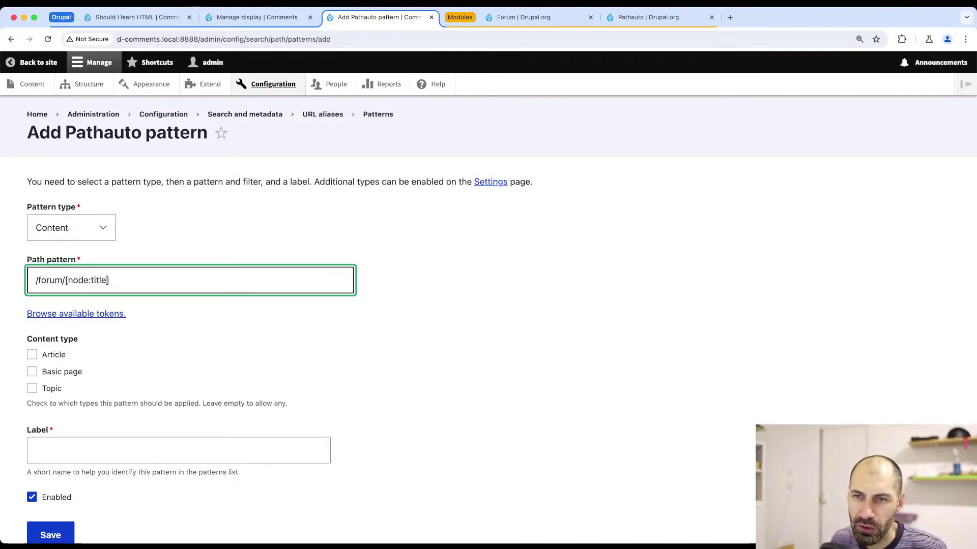
- Limit the pattern to Topic content, label it 'Topic', and save it
{"action": "left_click", "coordinate": [54, 386]}
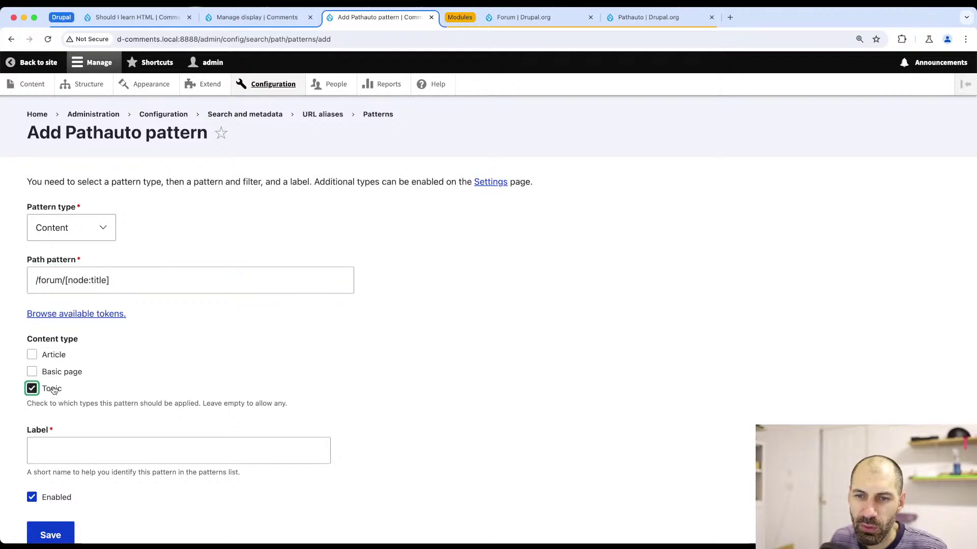
{"action": "left_click", "coordinate": [53, 443]}
{"action": "type", "text": "Topic"}
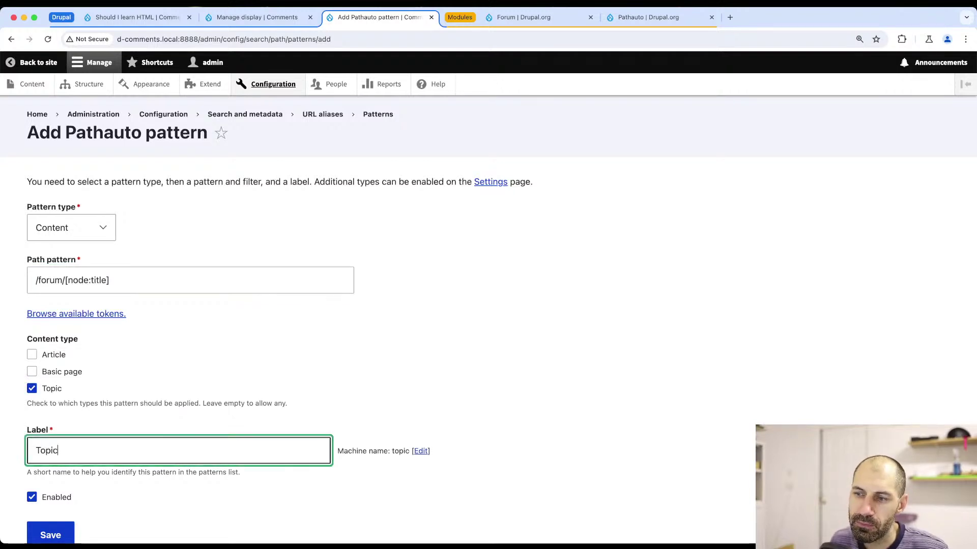
{"action": "scroll", "coordinate": [53, 458], "scroll_direction": "down", "scroll_amount": 2}
{"action": "left_click", "coordinate": [51, 488]}
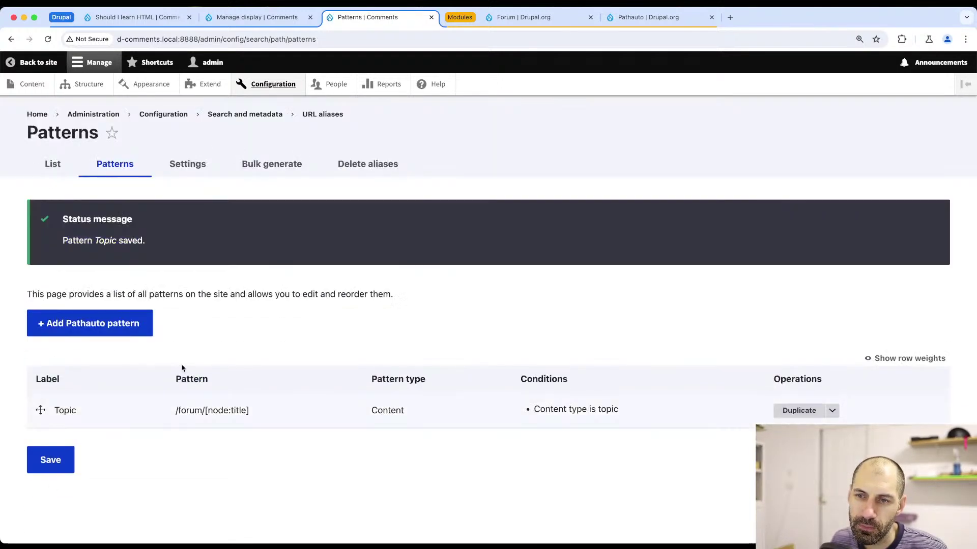
{"action": "left_click", "coordinate": [268, 167]}
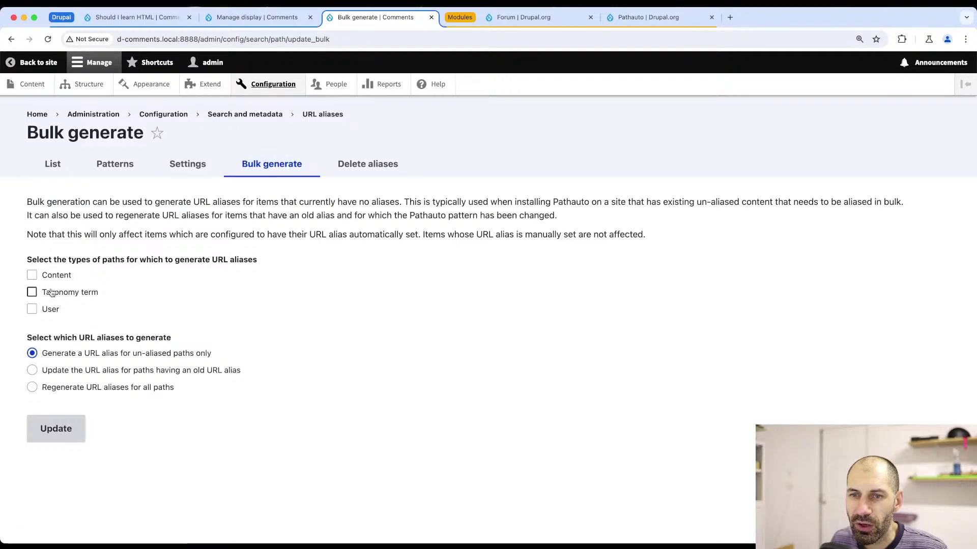
- Bulk-generate Content aliases, then re-save the Should I learn HTML topic with its automatic alias
{"action": "left_click", "coordinate": [50, 276]}
{"action": "left_click", "coordinate": [58, 430]}
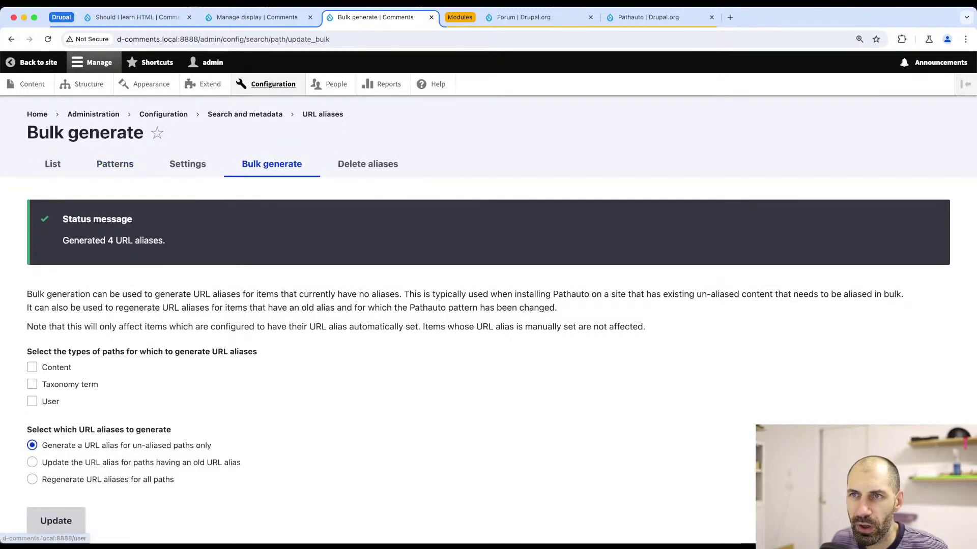
{"action": "left_click", "coordinate": [137, 17]}
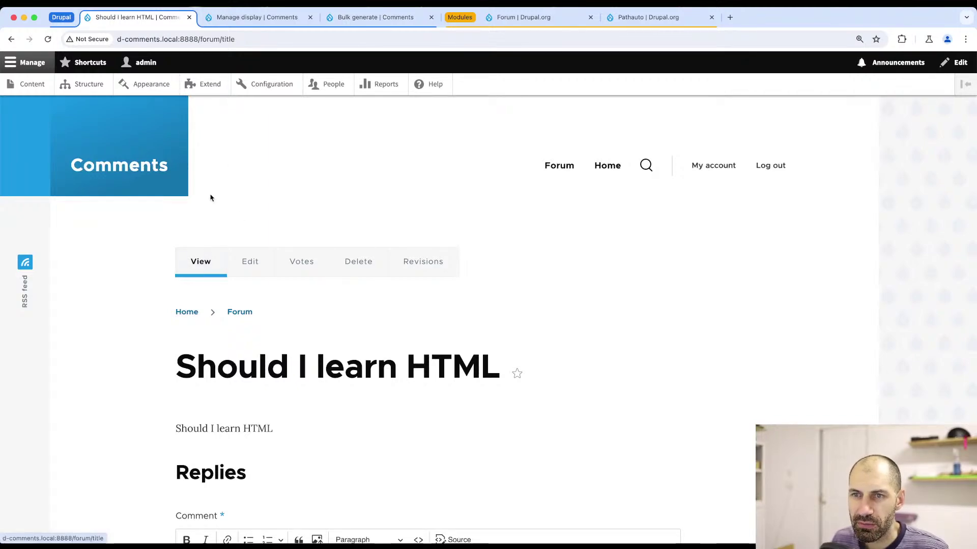
{"action": "left_click", "coordinate": [249, 262]}
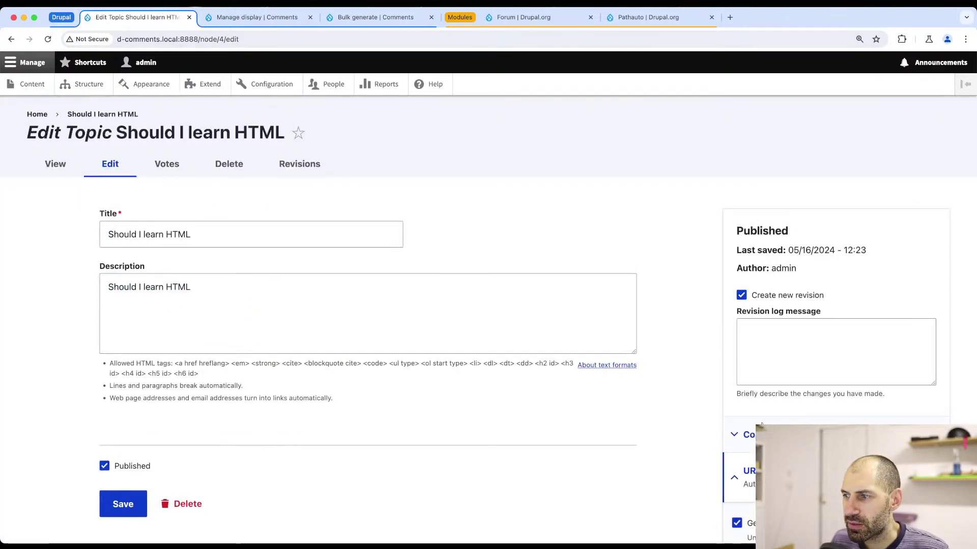
{"action": "scroll", "coordinate": [761, 425], "scroll_direction": "down", "scroll_amount": 5}
{"action": "left_click_drag", "start_coordinate": [848, 329], "coordinate": [739, 329]}
{"action": "left_click", "coordinate": [698, 323]}
{"action": "scroll", "coordinate": [225, 284], "scroll_direction": "up", "scroll_amount": 4}
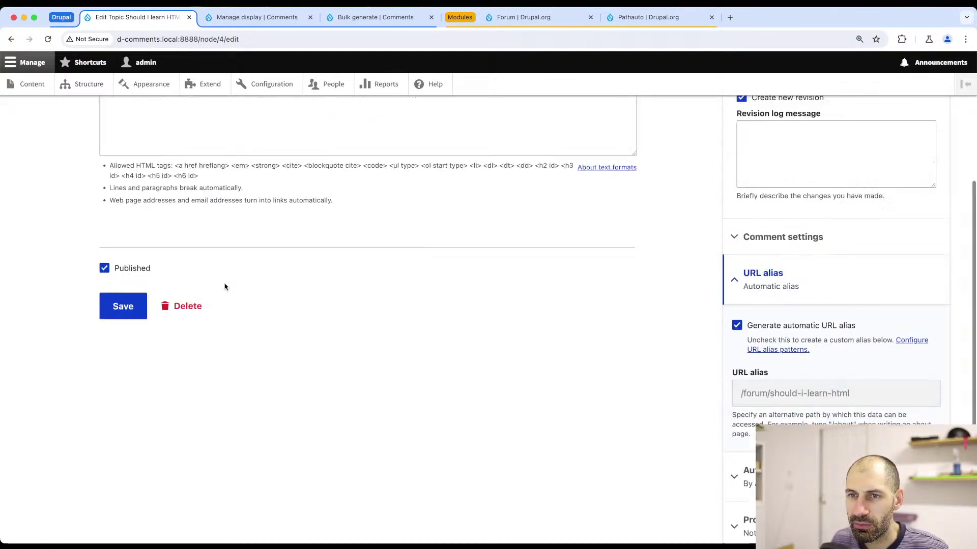
{"action": "left_click", "coordinate": [128, 432]}
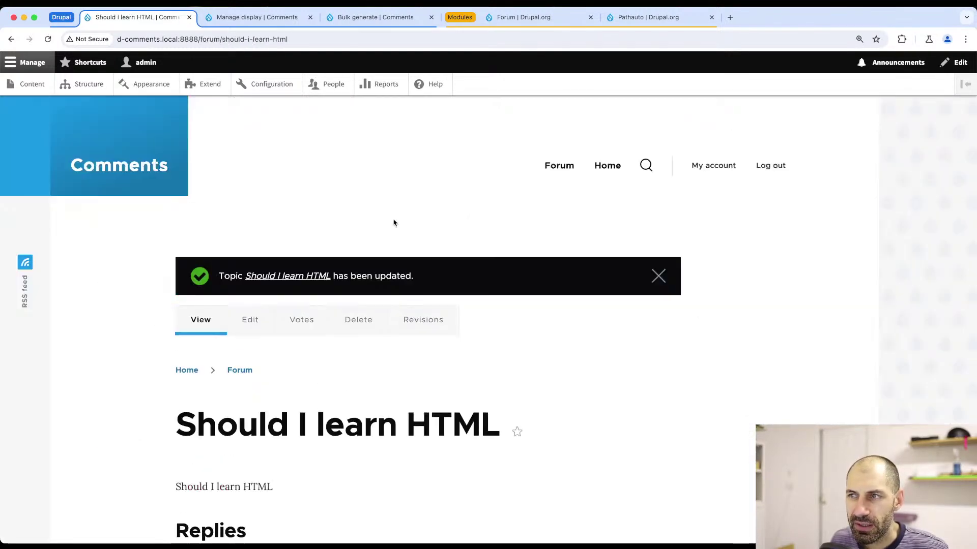
- Open the How to Install Drupal and How do I use Windows topics to check their /forum/ aliases
{"action": "left_click", "coordinate": [240, 370]}
{"action": "scroll", "coordinate": [239, 375], "scroll_direction": "down", "scroll_amount": 4}
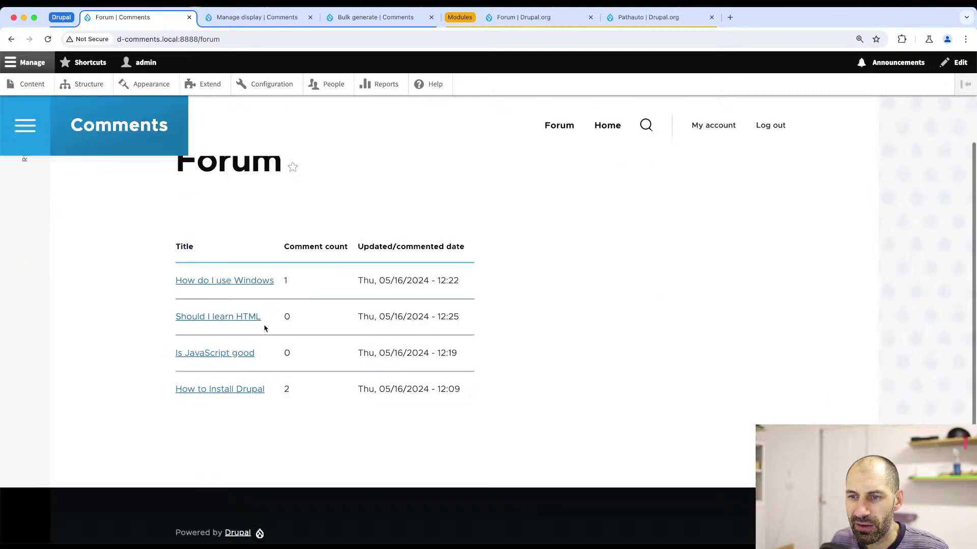
{"action": "left_click", "coordinate": [218, 332]}
{"action": "scroll", "coordinate": [229, 318], "scroll_direction": "down", "scroll_amount": 5}
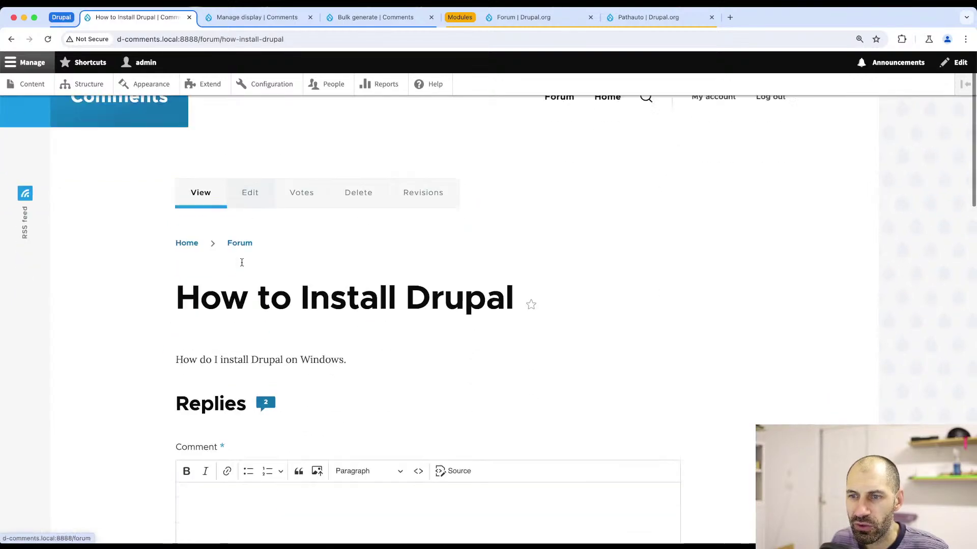
{"action": "scroll", "coordinate": [244, 229], "scroll_direction": "up", "scroll_amount": 5}
{"action": "left_click", "coordinate": [239, 313]}
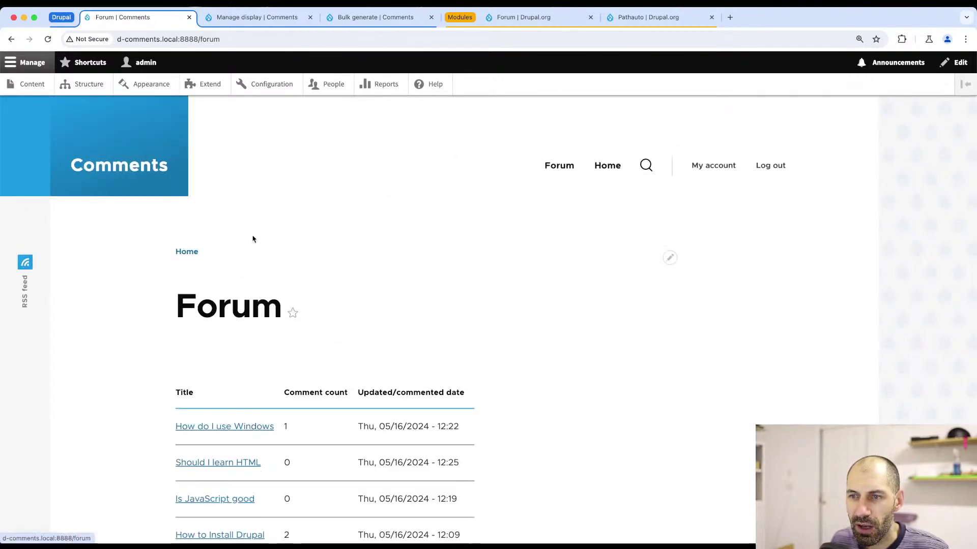
{"action": "scroll", "coordinate": [219, 356], "scroll_direction": "down", "scroll_amount": 2}
{"action": "left_click", "coordinate": [231, 339]}
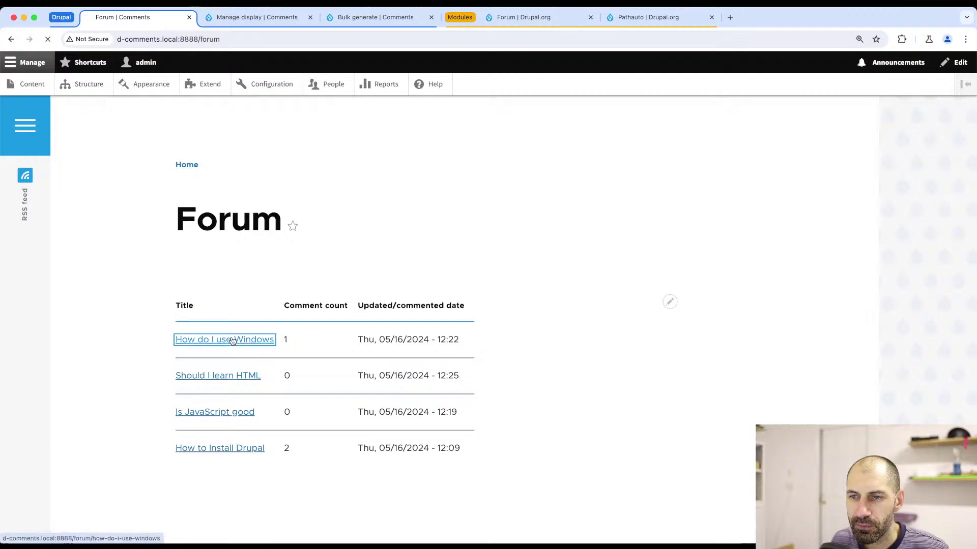
{"action": "scroll", "coordinate": [234, 239], "scroll_direction": "down", "scroll_amount": 4}
{"action": "left_click", "coordinate": [243, 148]}
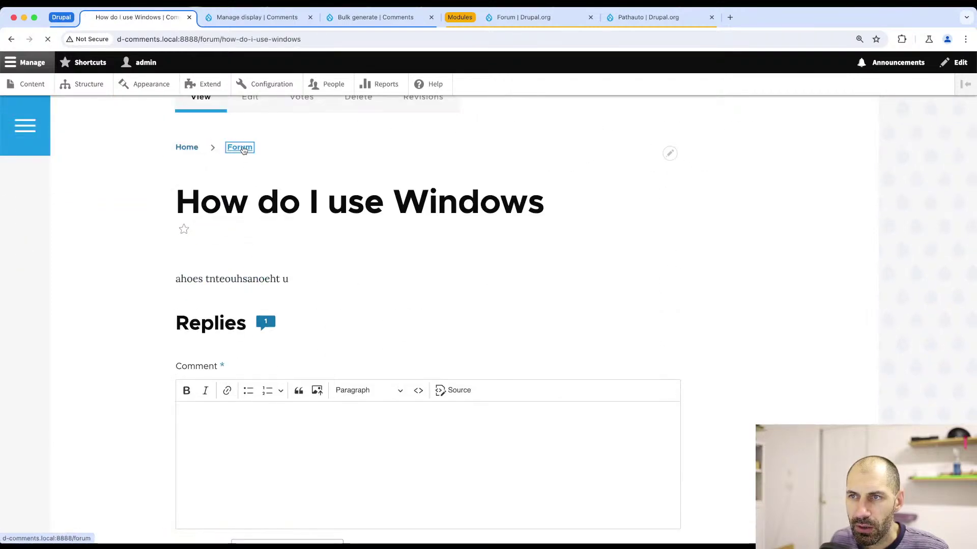
{"action": "scroll", "coordinate": [228, 290], "scroll_direction": "down", "scroll_amount": 1}
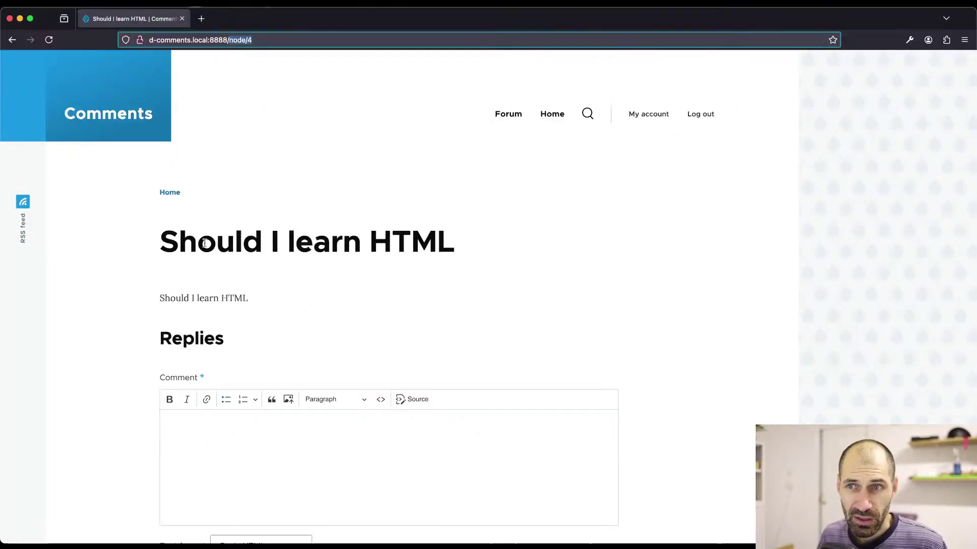
- Load /node/add/forum in the second browser, get Page not found, and return to Bulk generate
{"action": "left_click", "coordinate": [264, 40]}
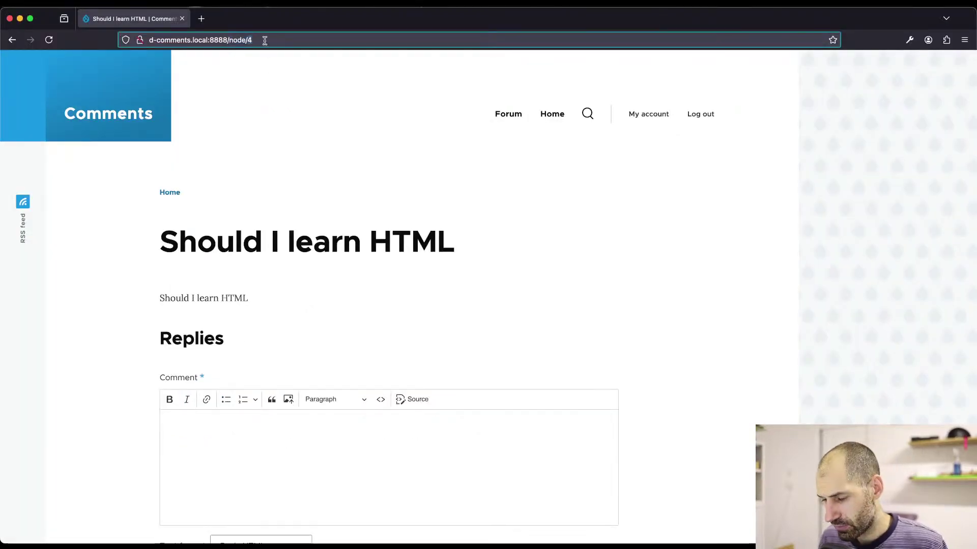
{"action": "key", "text": "BackSpace"}
{"action": "type", "text": "add/"}
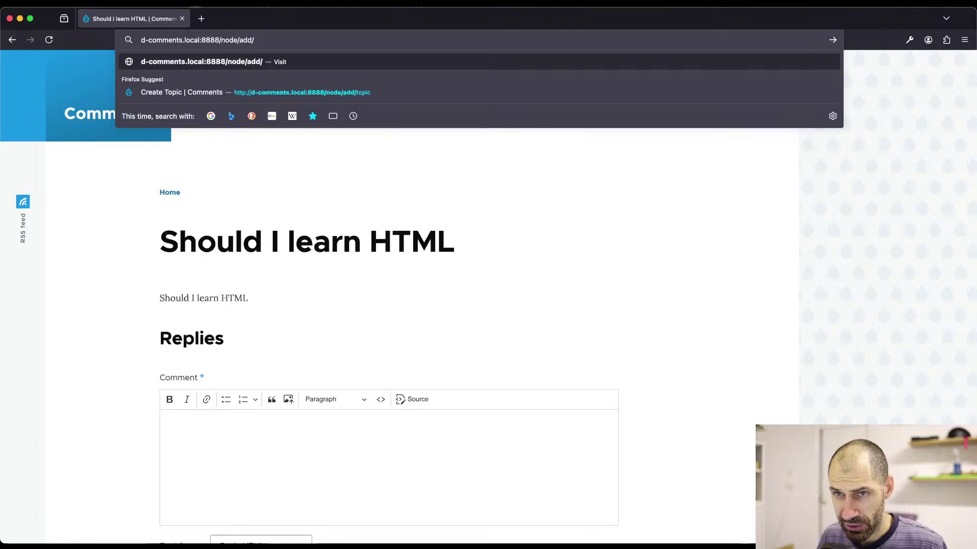
{"action": "type", "text": "forum"}
{"action": "key", "text": "Return"}
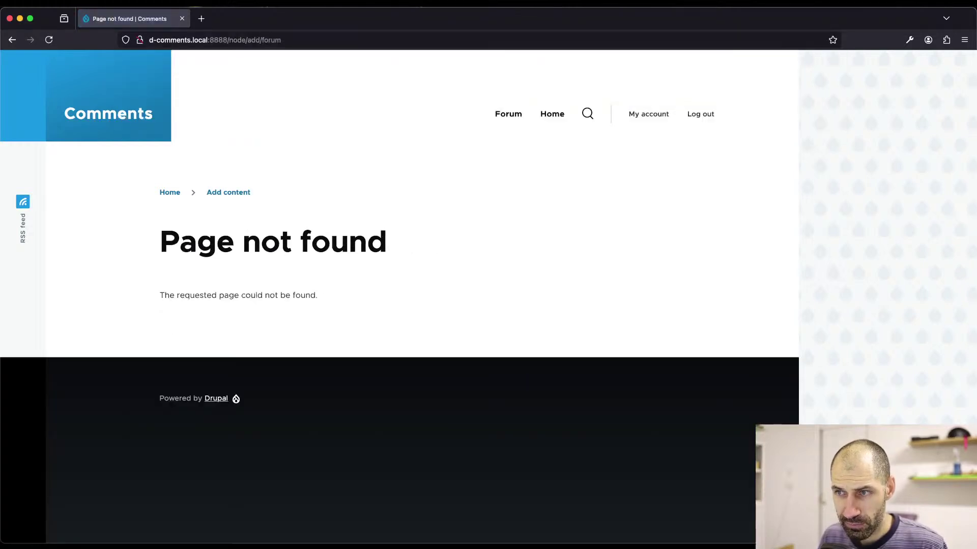
{"action": "double_click", "coordinate": [244, 41]}
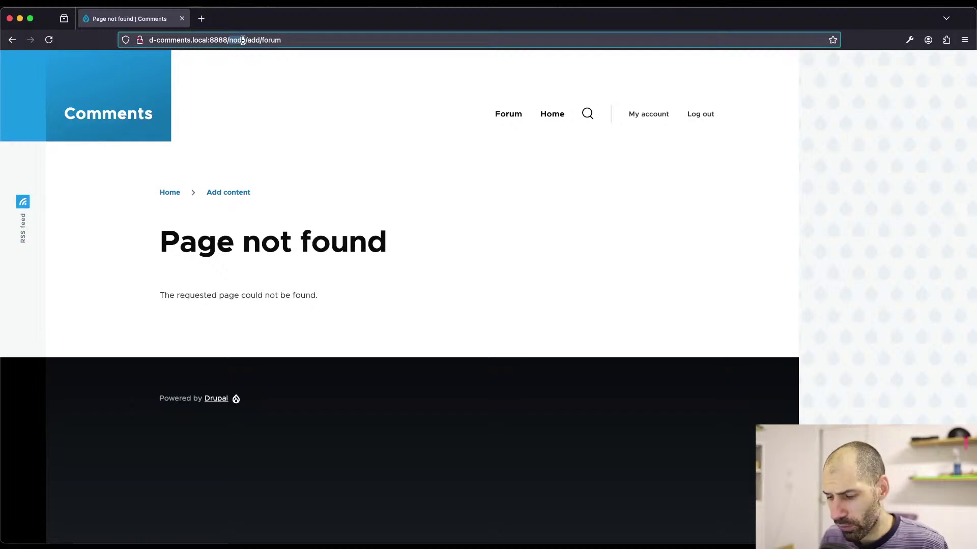
{"action": "type", "text": "forum"}
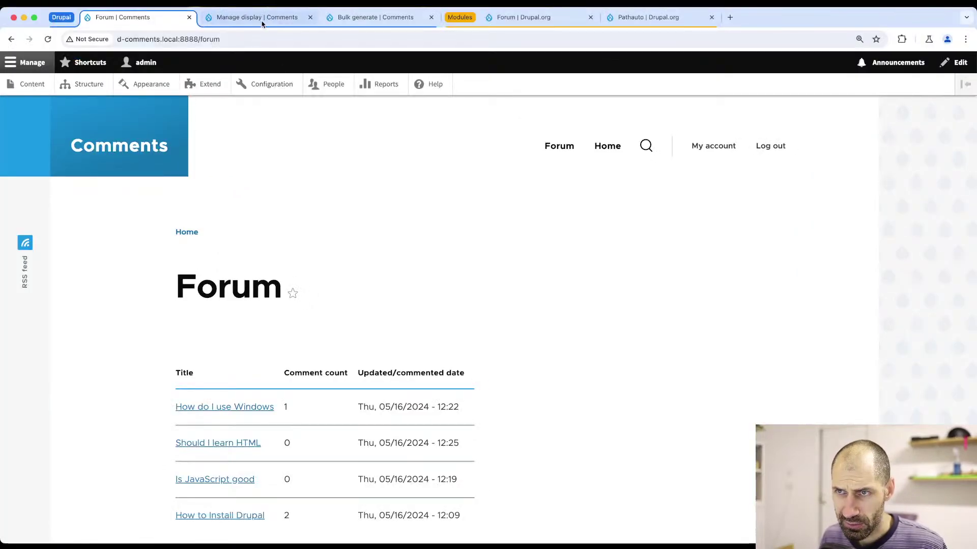
{"action": "left_click", "coordinate": [376, 17]}
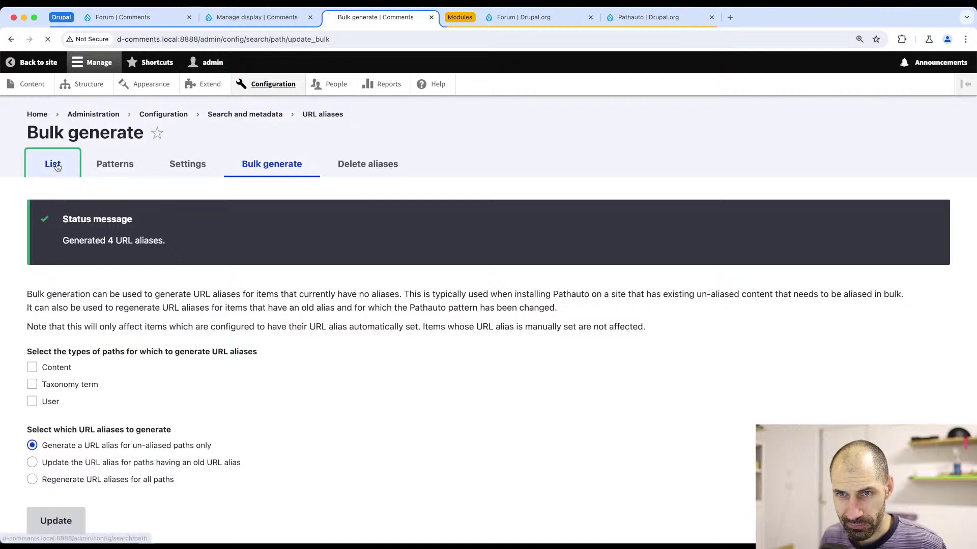
- Start a new URL alias with system path /node/add/topic
{"action": "left_click", "coordinate": [52, 164]}
{"action": "left_click", "coordinate": [68, 243]}
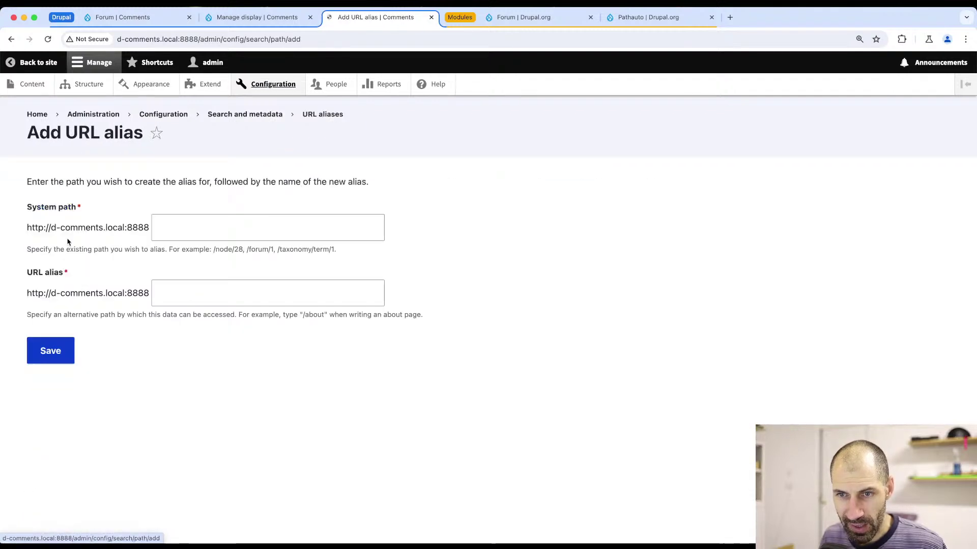
{"action": "left_click", "coordinate": [199, 232]}
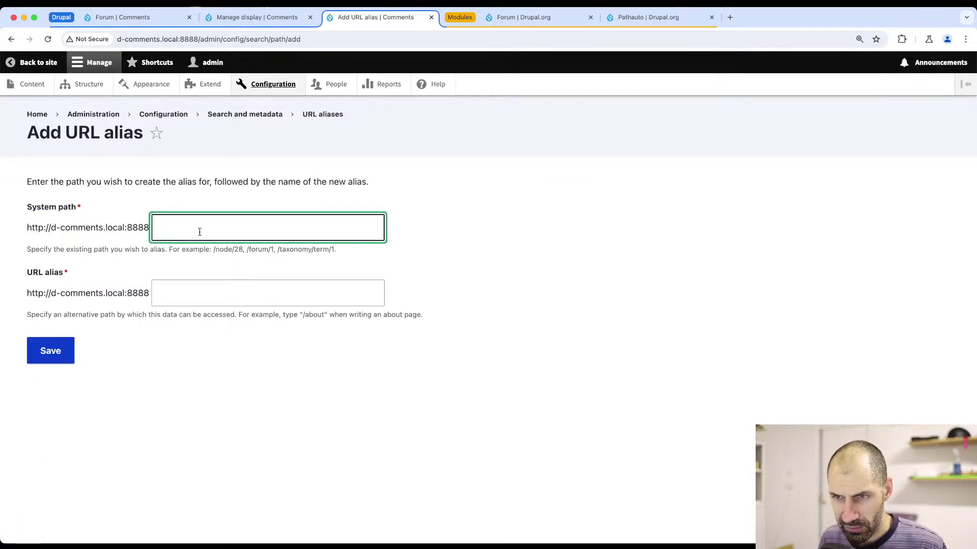
{"action": "type", "text": "/node/add/"}
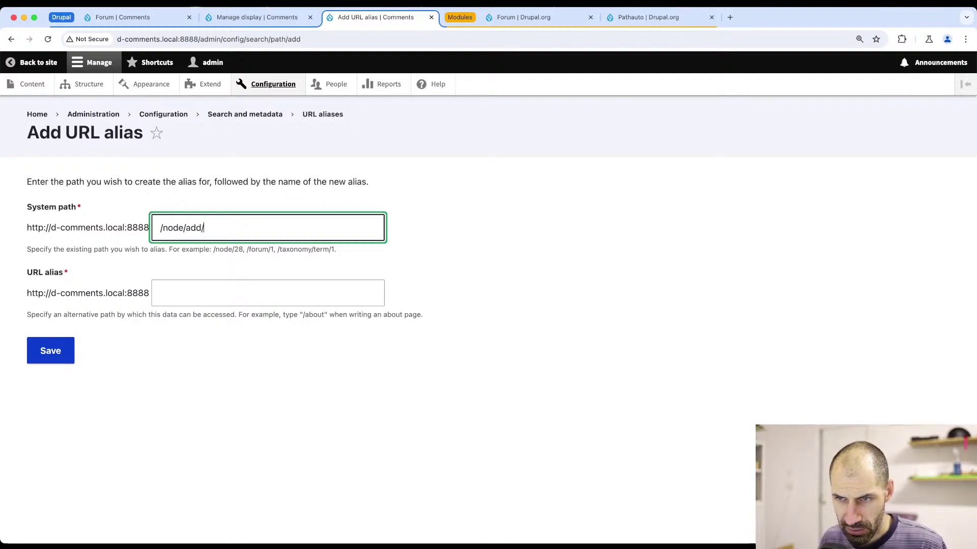
{"action": "type", "text": "topic"}
{"action": "key", "text": "super+a"}
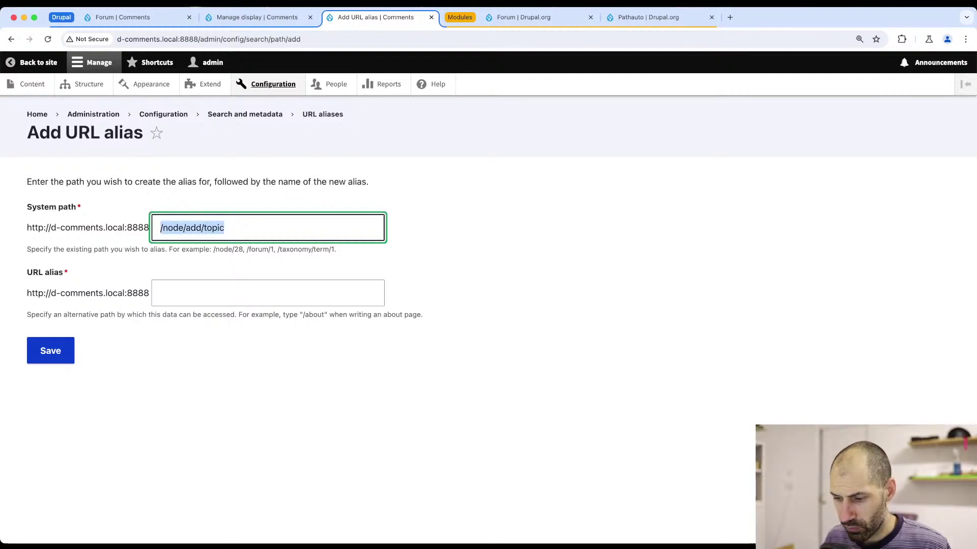
{"action": "key", "text": "super+c"}
- Set the alias to /forum/add/topic, save it, and open the new alias
{"action": "key", "text": "Tab"}
{"action": "key", "text": "super+v"}
{"action": "key", "text": "Left"}
{"action": "key", "text": "Left"}
{"action": "key", "text": "Left"}
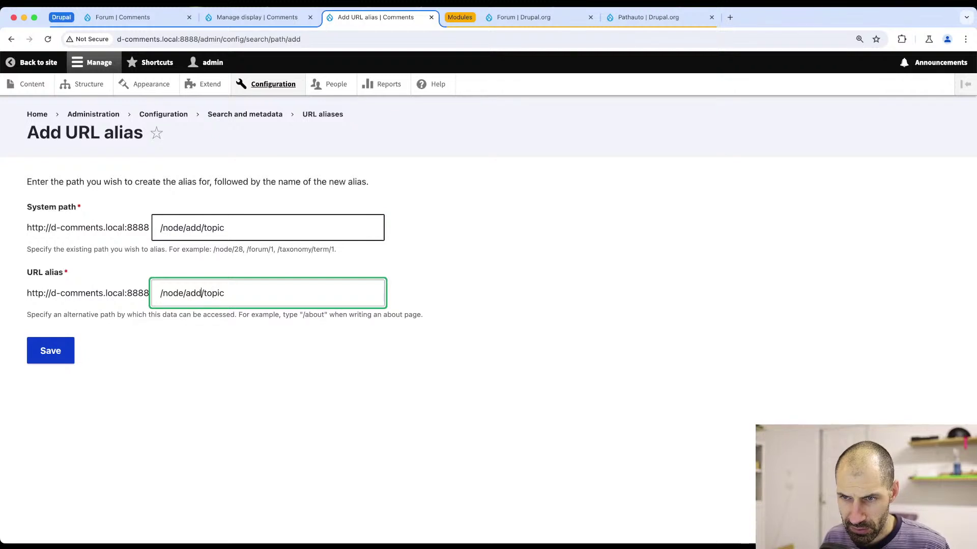
{"action": "key", "text": "Left"}
{"action": "key", "text": "Left"}
{"action": "key", "text": "Left"}
{"action": "key", "text": "Left"}
{"action": "key", "text": "shift+Left"}
{"action": "key", "text": "shift+Left"}
{"action": "key", "text": "shift+Left"}
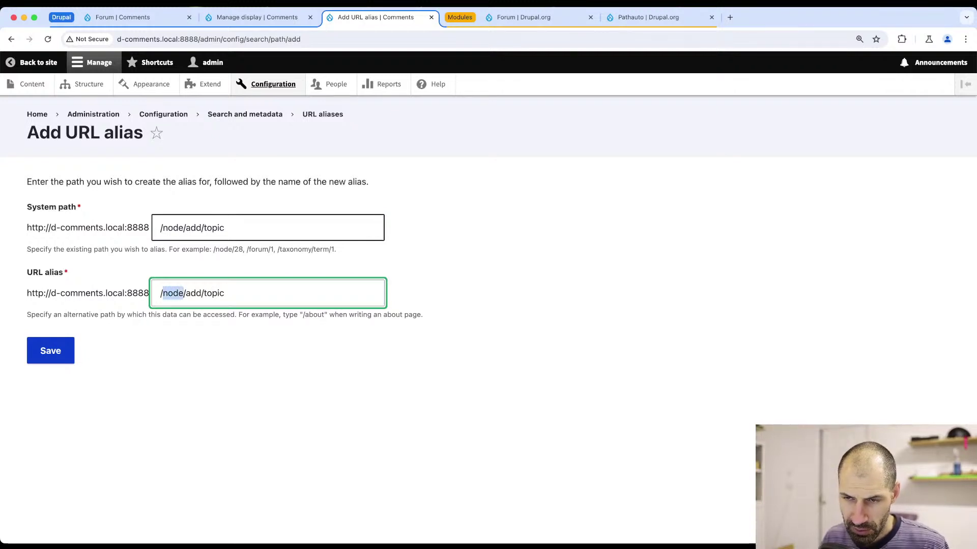
{"action": "type", "text": "forum"}
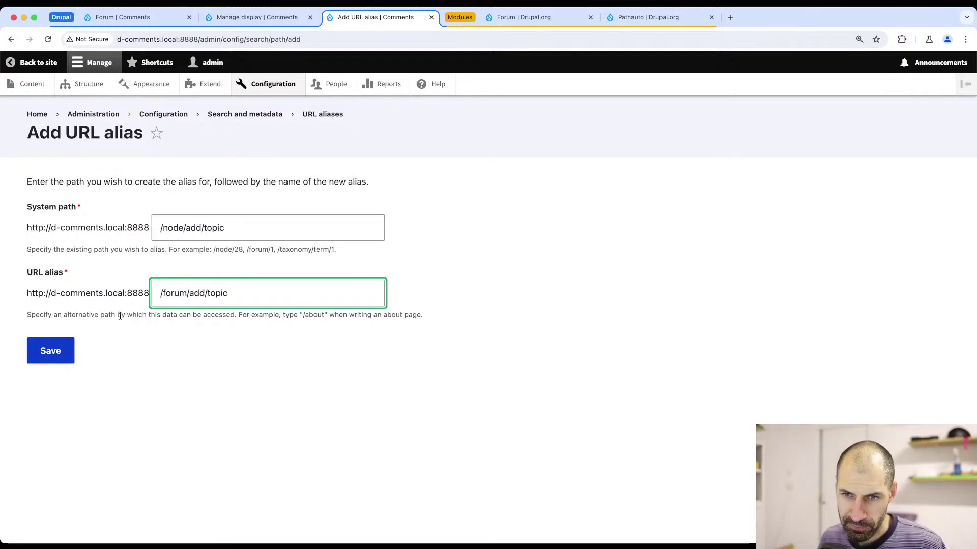
{"action": "left_click", "coordinate": [52, 355]}
{"action": "scroll", "coordinate": [71, 341], "scroll_direction": "down", "scroll_amount": 4}
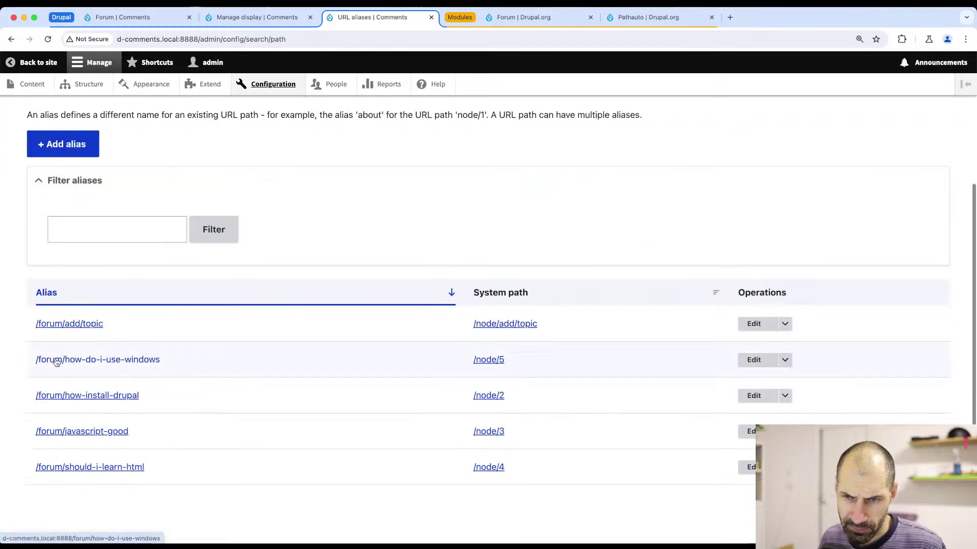
{"action": "left_click", "coordinate": [72, 322]}
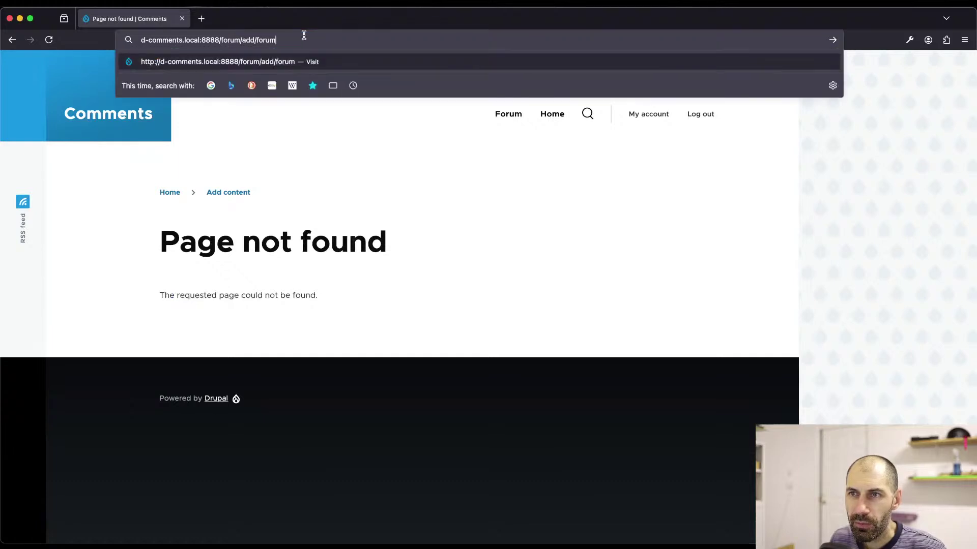
- Try /forum/add/forum, then load /forum/add/topic in the second browser
{"action": "key", "text": "Return"}
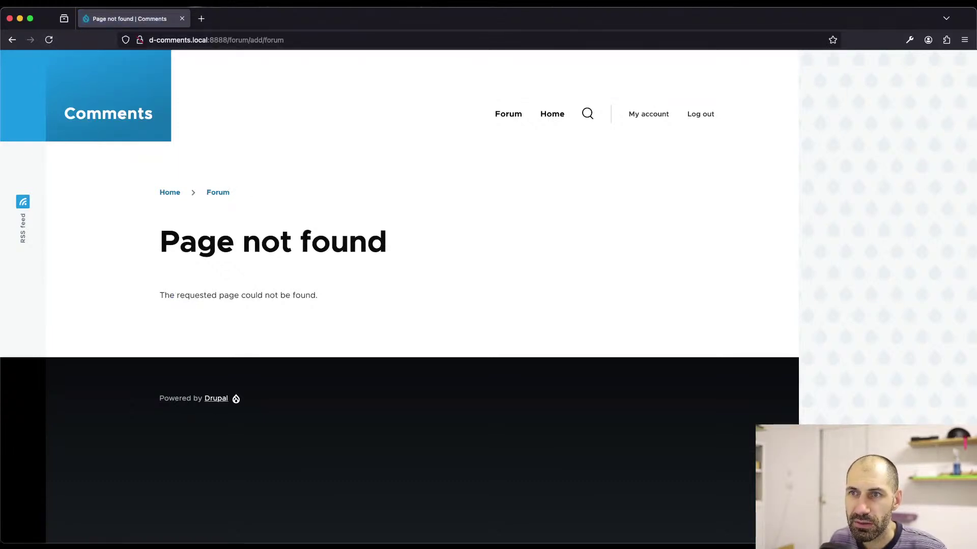
{"action": "left_click", "coordinate": [219, 193]}
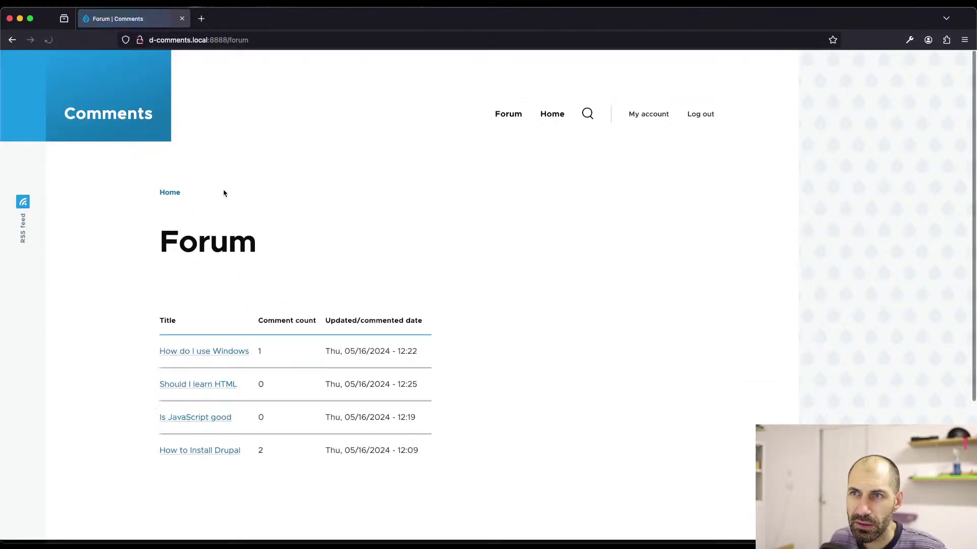
{"action": "left_click", "coordinate": [294, 37]}
{"action": "type", "text": "/a"}
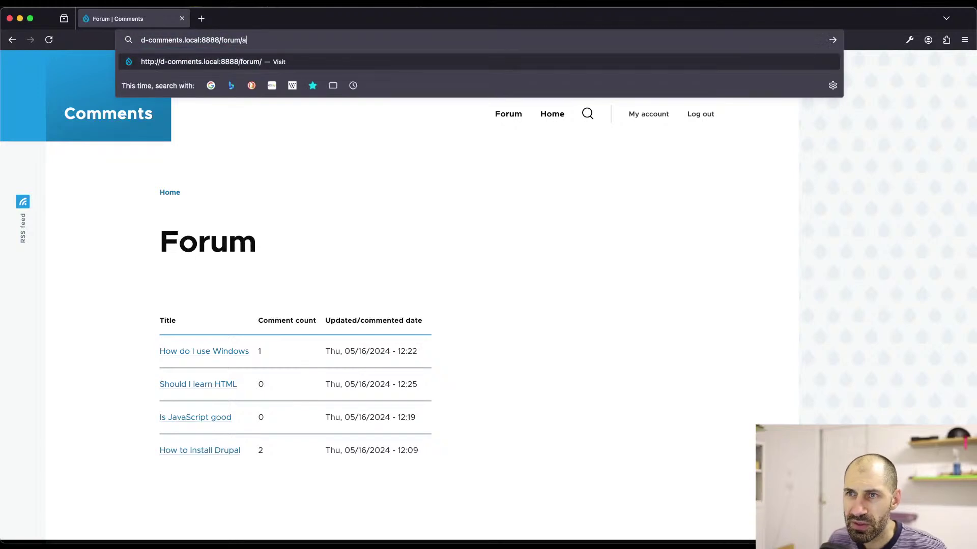
{"action": "type", "text": "dd/topic"}
{"action": "key", "text": "Return"}
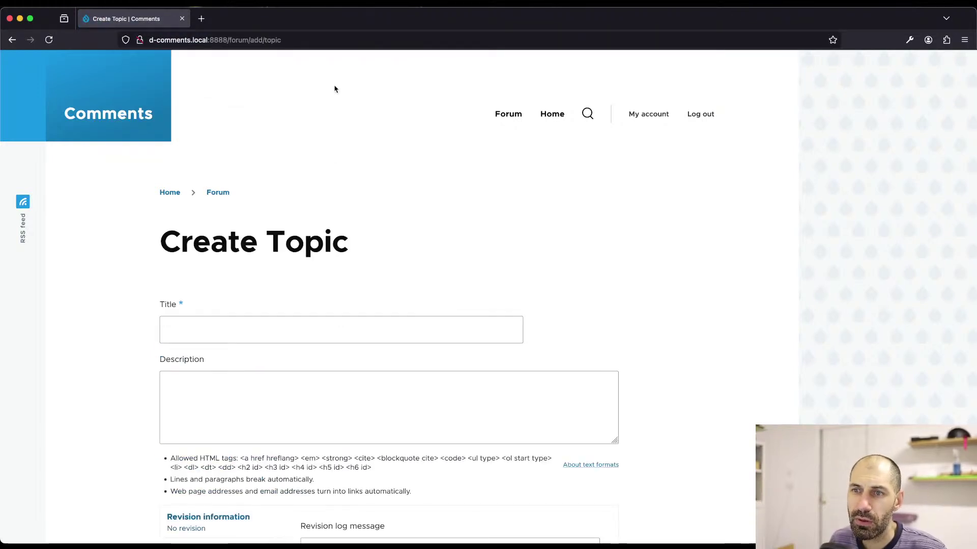
- Review the Create Topic form, follow the Forum breadcrumb, and switch back to the admin window
{"action": "scroll", "coordinate": [359, 237], "scroll_direction": "down", "scroll_amount": 2}
{"action": "scroll", "coordinate": [360, 237], "scroll_direction": "down", "scroll_amount": 2}
{"action": "scroll", "coordinate": [260, 316], "scroll_direction": "up", "scroll_amount": 3}
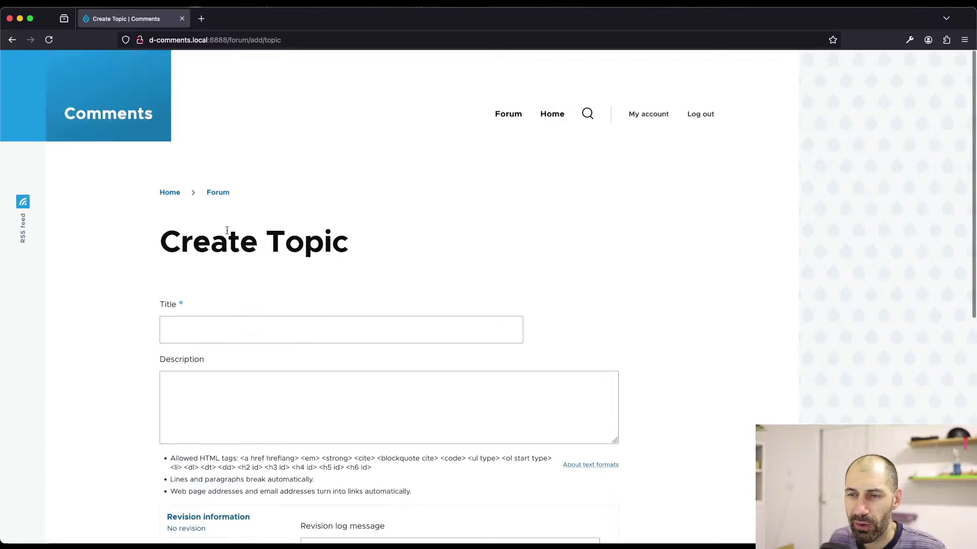
{"action": "scroll", "coordinate": [255, 305], "scroll_direction": "down", "scroll_amount": 5}
{"action": "scroll", "coordinate": [250, 300], "scroll_direction": "up", "scroll_amount": 5}
{"action": "left_click", "coordinate": [218, 192]}
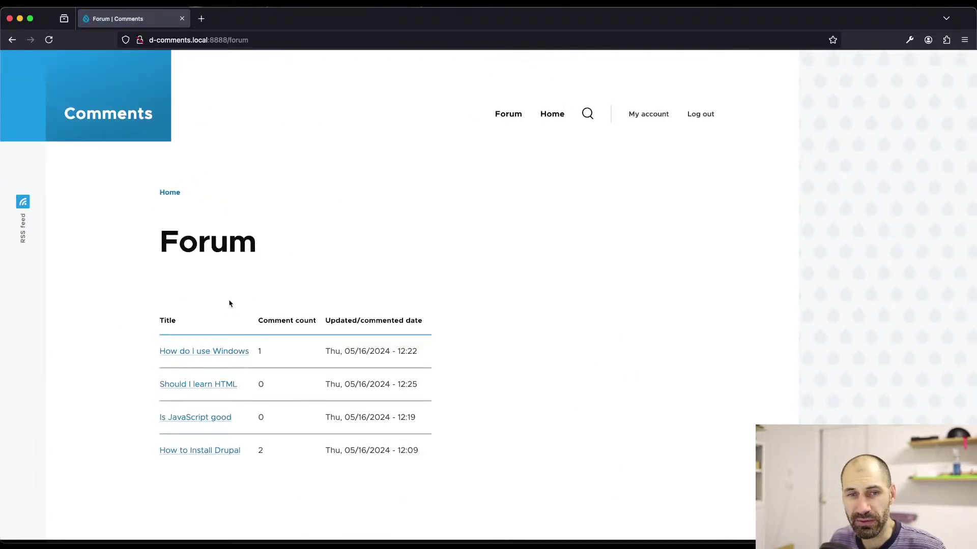
{"action": "key", "text": "super+Tab"}
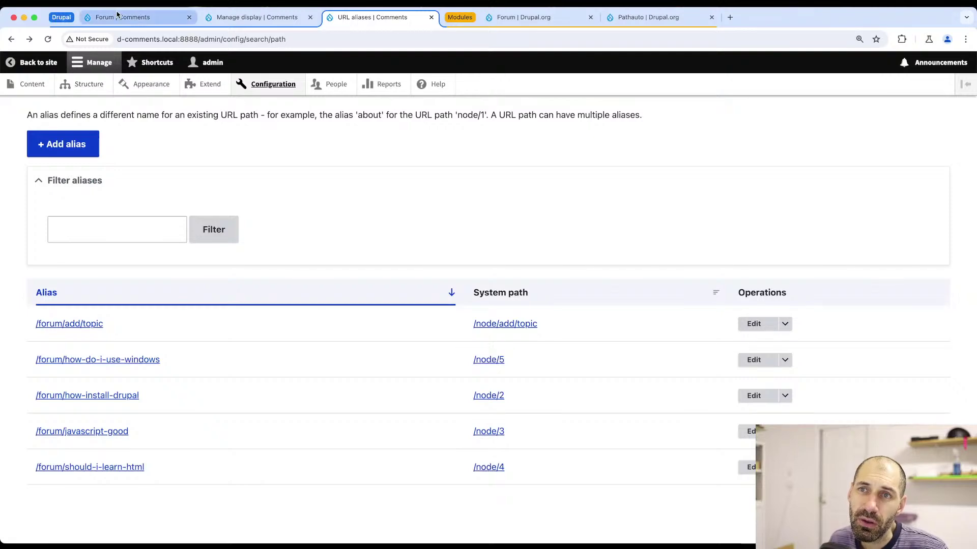
{"action": "left_click", "coordinate": [139, 18]}
- From the Forum page, edit the Forum view and add an Unfiltered text header item
{"action": "left_click", "coordinate": [671, 370]}
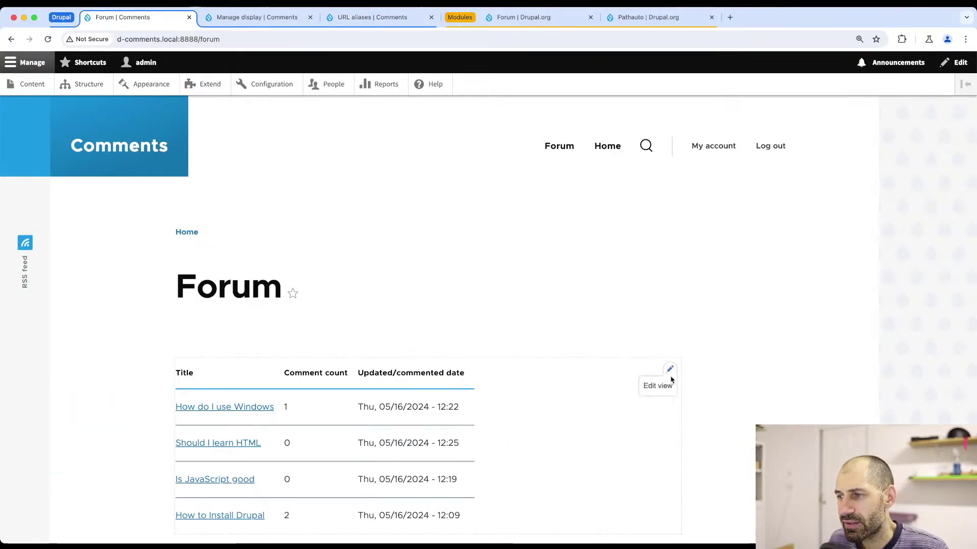
{"action": "left_click", "coordinate": [662, 386]}
{"action": "scroll", "coordinate": [299, 290], "scroll_direction": "down", "scroll_amount": 4}
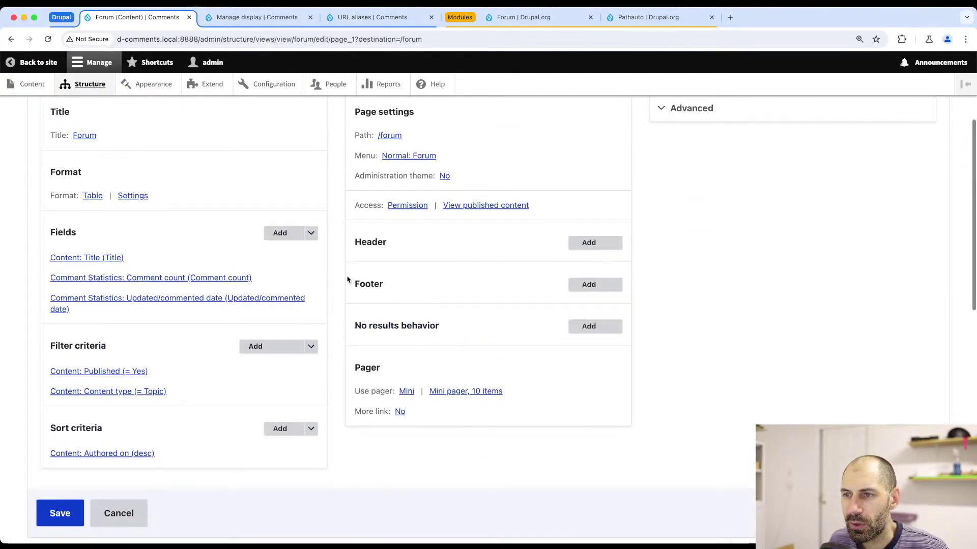
{"action": "left_click", "coordinate": [605, 246]}
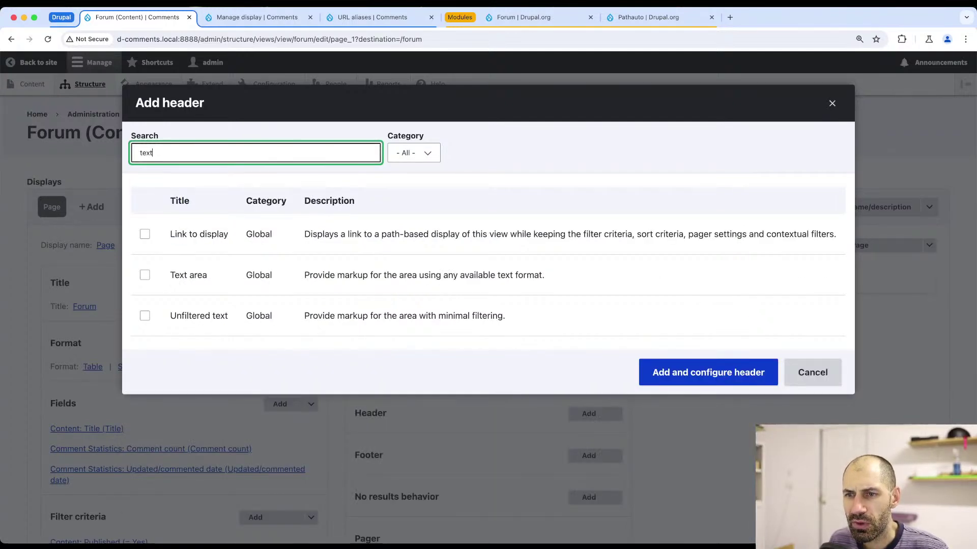
{"action": "left_click", "coordinate": [145, 315]}
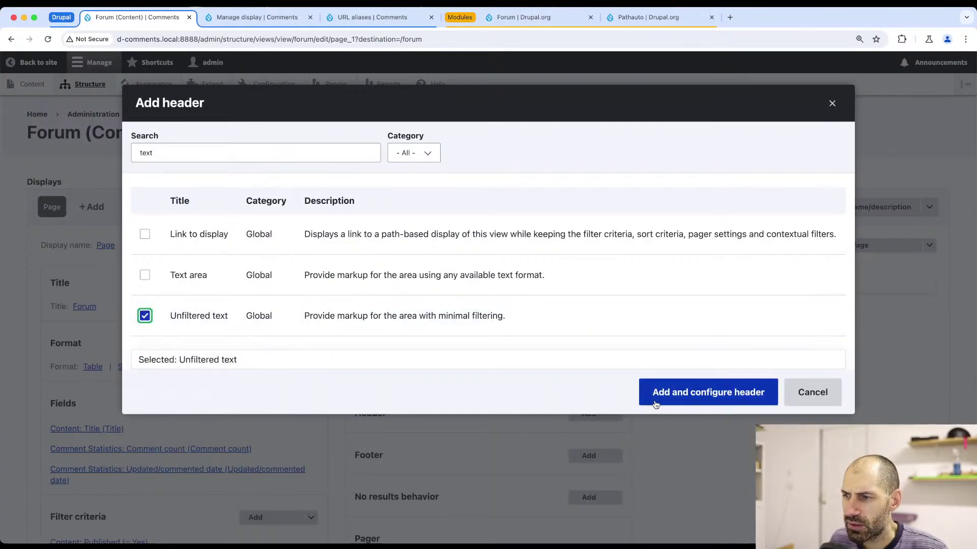
{"action": "left_click", "coordinate": [655, 404]}
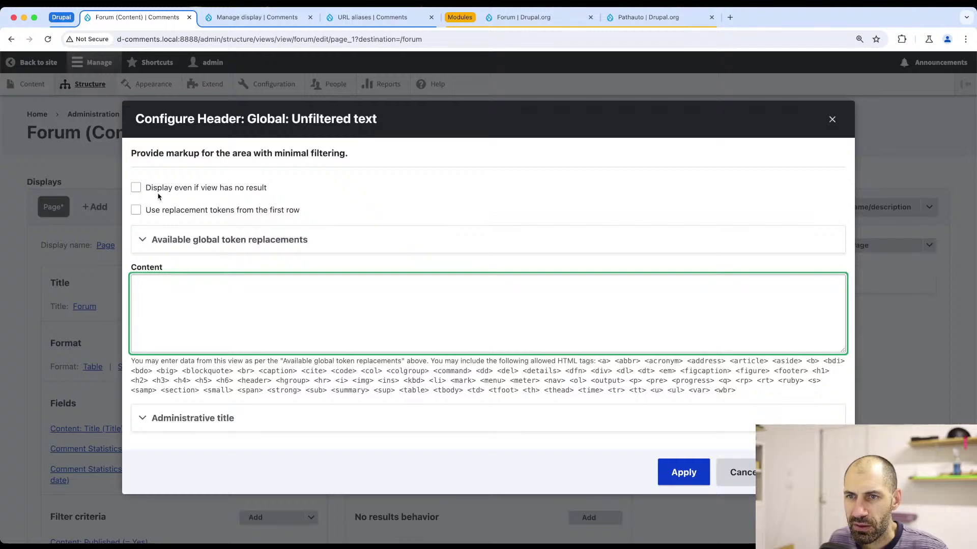
- Show the header even when empty, enter an 'Add topic' button link to /forum/add/topic, and save the view
{"action": "left_click", "coordinate": [210, 193]}
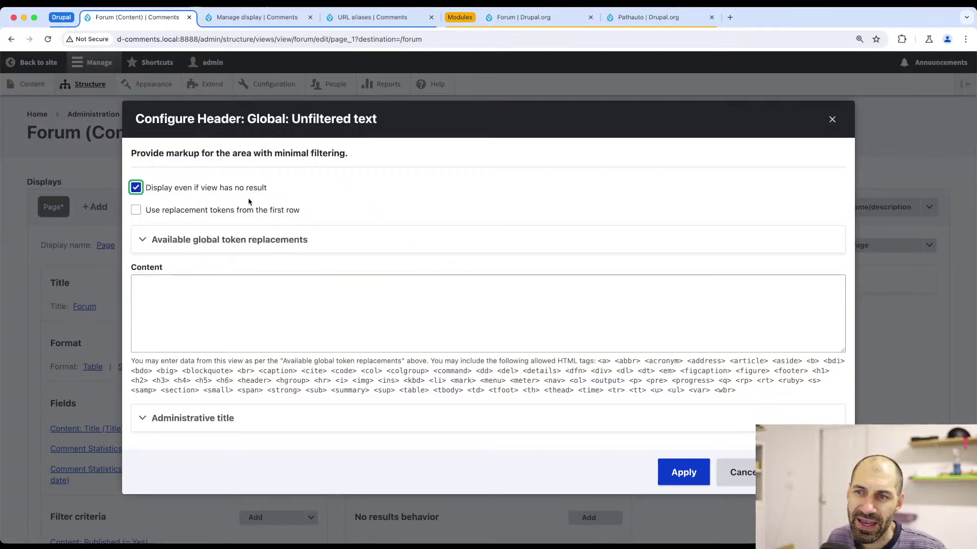
{"action": "left_click", "coordinate": [244, 324]}
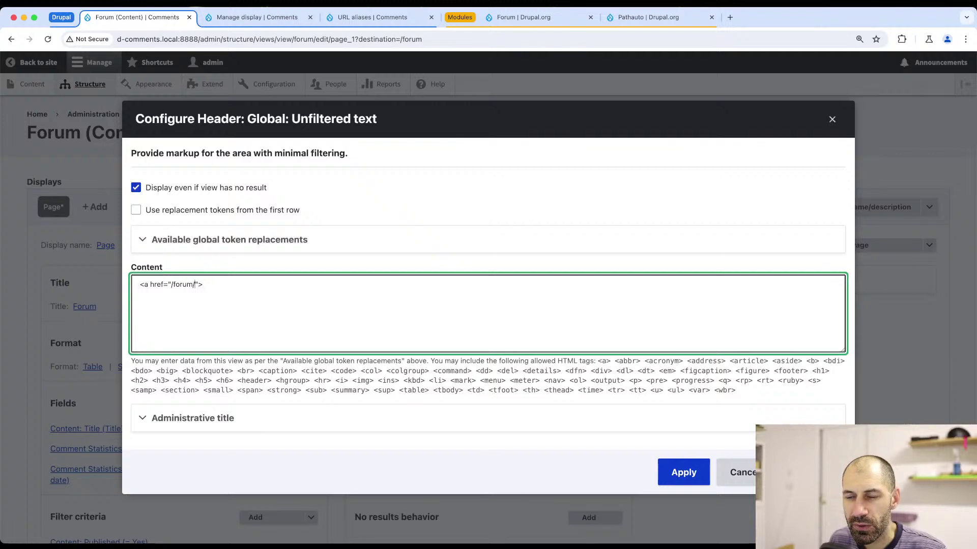
{"action": "type", "text": "ic"}
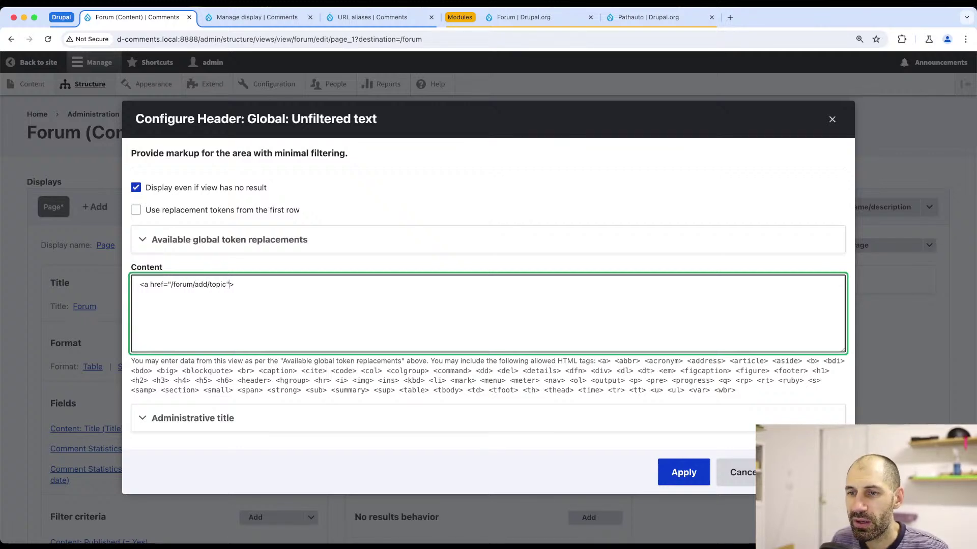
{"action": "type", "text": "</a"}
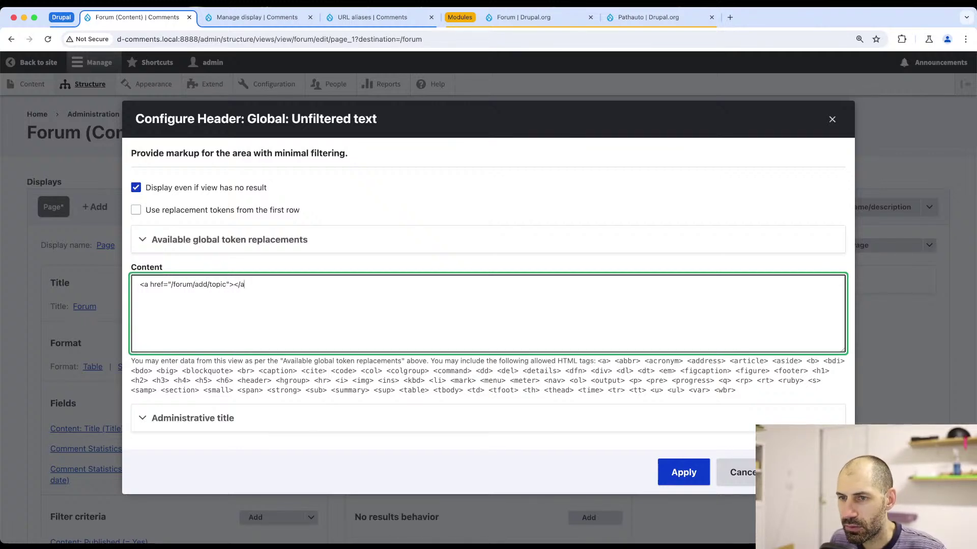
{"action": "type", "text": "Add "}
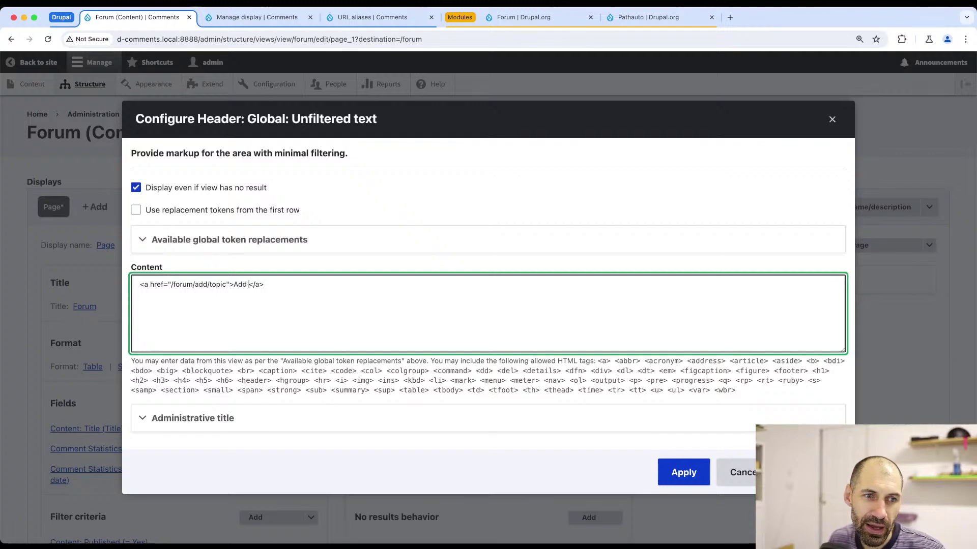
{"action": "type", "text": "topic"}
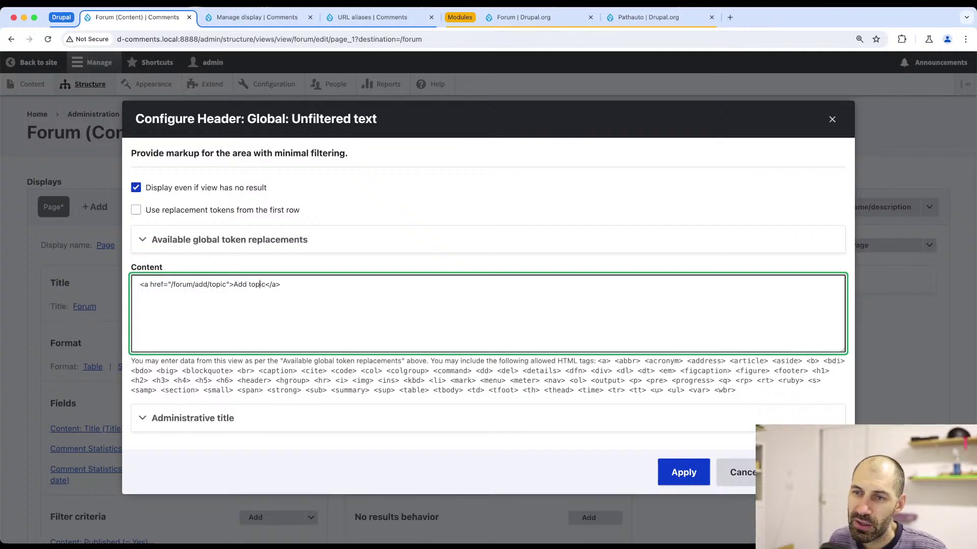
{"action": "type", "text": " class=\"\""}
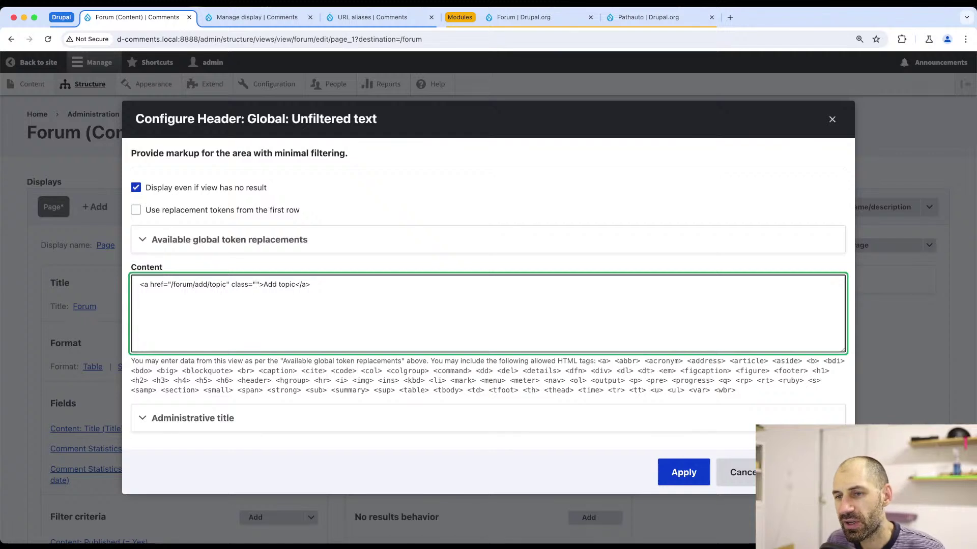
{"action": "type", "text": "button"}
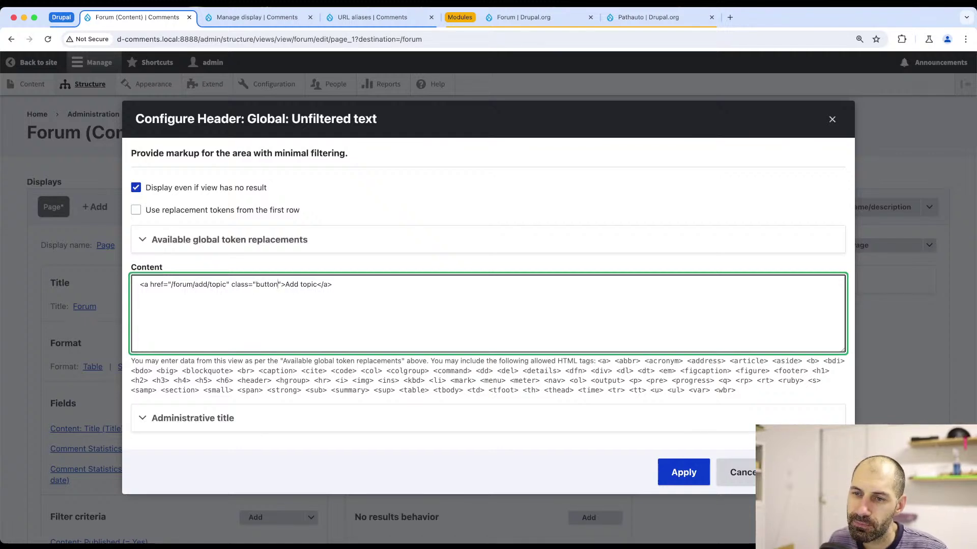
{"action": "left_click", "coordinate": [670, 476]}
{"action": "scroll", "coordinate": [75, 365], "scroll_direction": "down", "scroll_amount": 10}
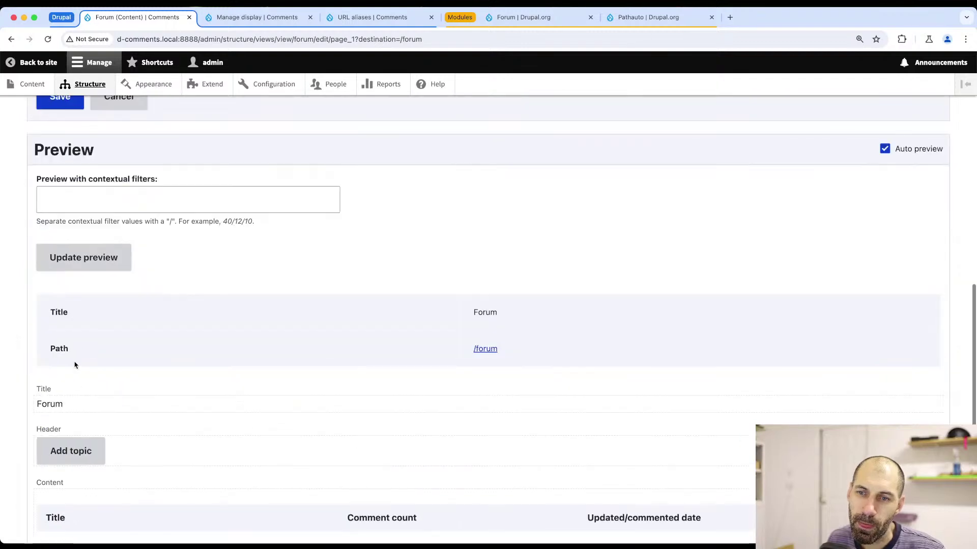
{"action": "scroll", "coordinate": [75, 365], "scroll_direction": "up", "scroll_amount": 2}
{"action": "left_click", "coordinate": [66, 204]}
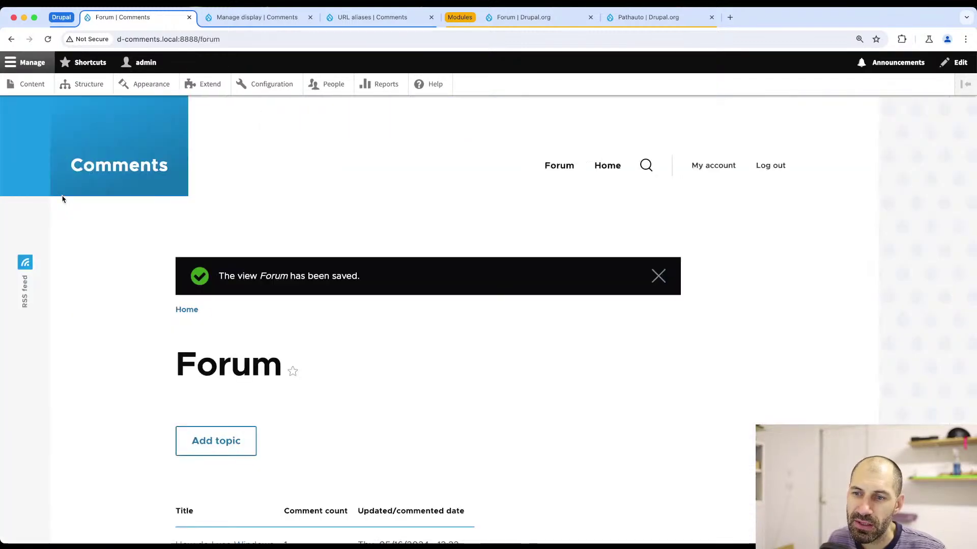
- Test the Add topic button, then reload /forum in the other browser and click it there
{"action": "scroll", "coordinate": [194, 366], "scroll_direction": "down", "scroll_amount": 4}
{"action": "left_click", "coordinate": [206, 259]}
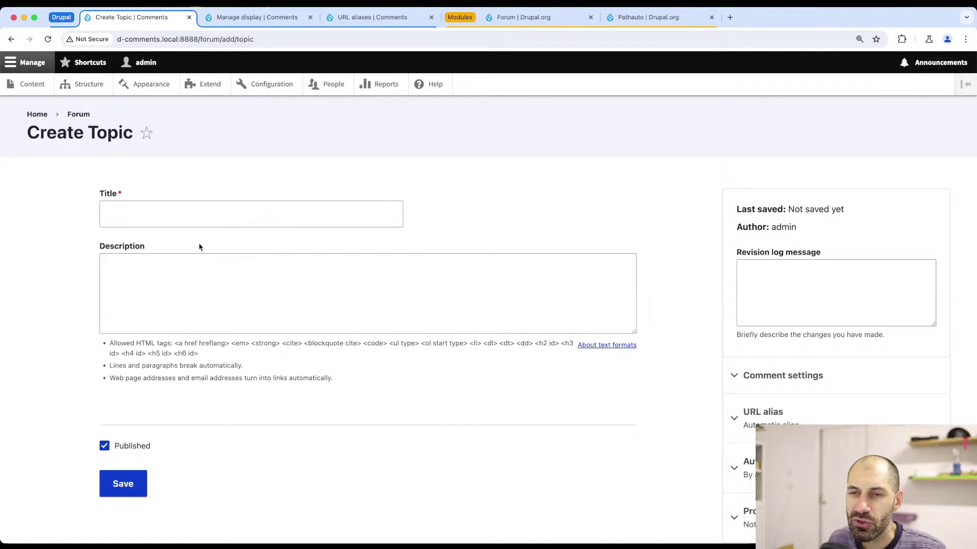
{"action": "key", "text": "super+bracketleft"}
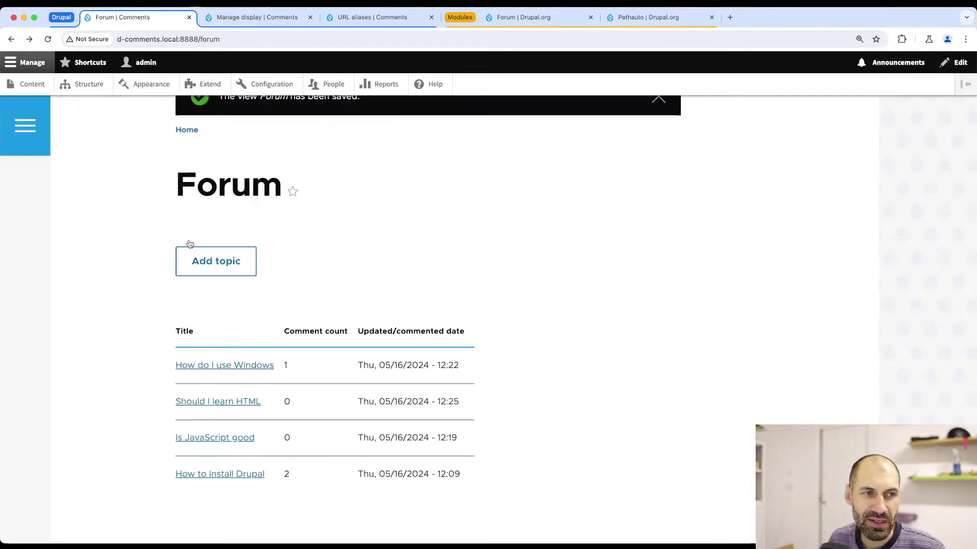
{"action": "key", "text": "super+Tab"}
{"action": "key", "text": "super+r"}
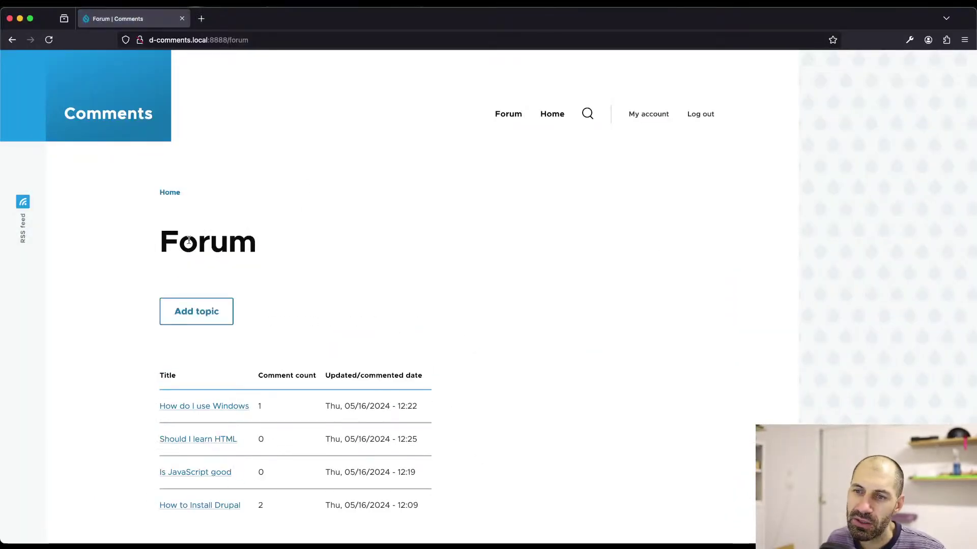
{"action": "left_click", "coordinate": [214, 312]}
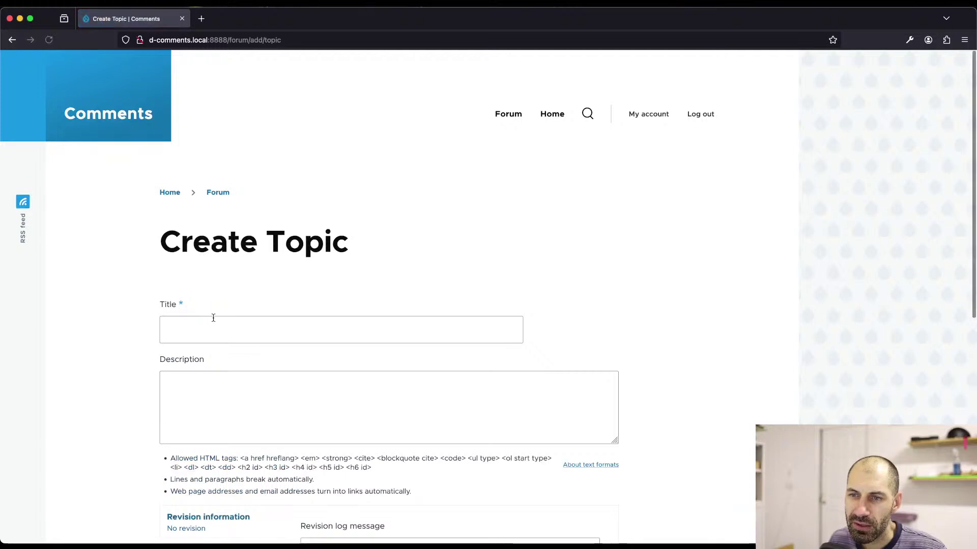
- Create and save a forum topic titled 'Add another topic'
{"action": "left_click", "coordinate": [212, 320]}
{"action": "type", "text": "Add"}
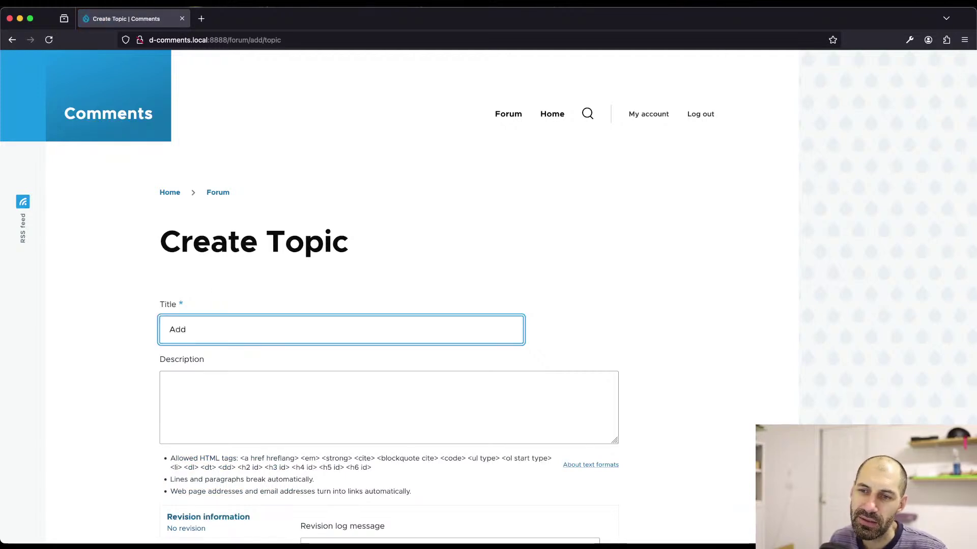
{"action": "type", "text": " anothe"}
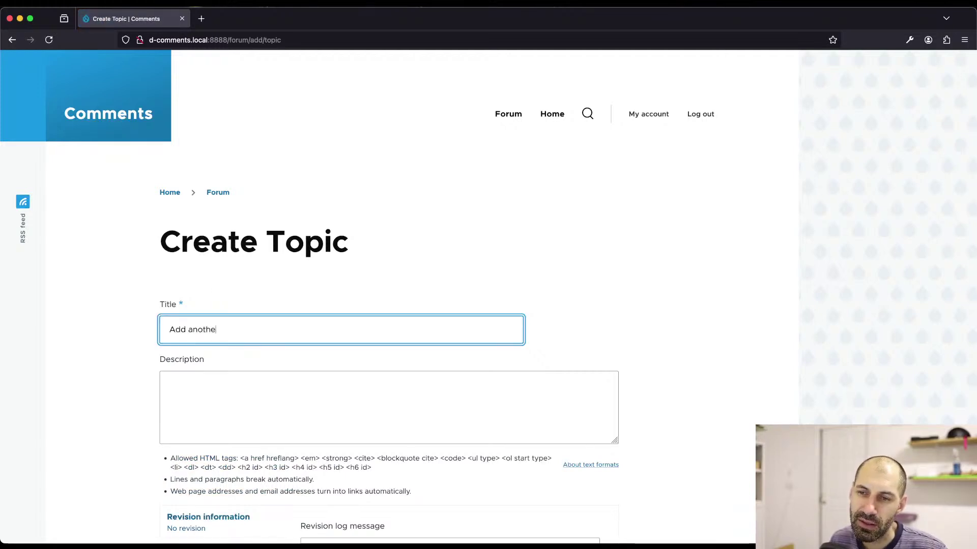
{"action": "type", "text": "r tok"}
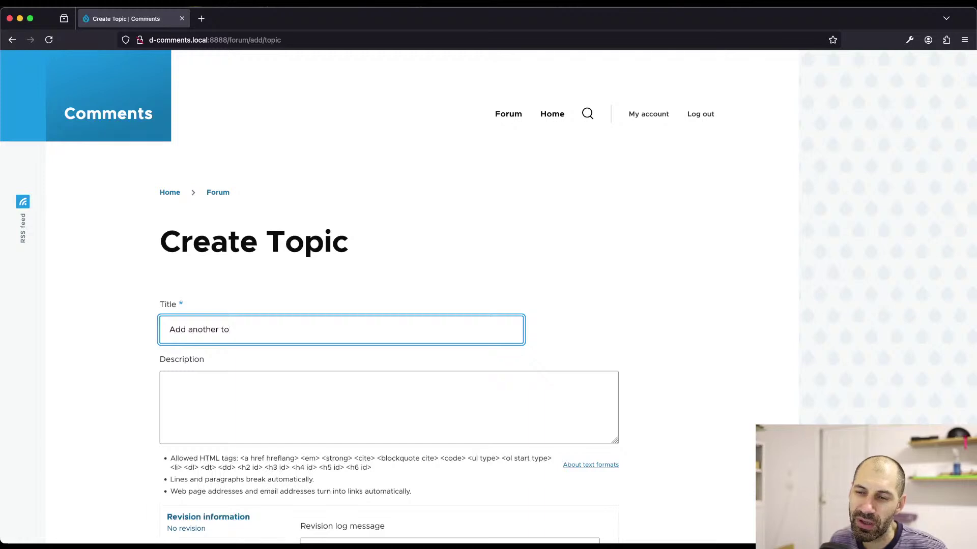
{"action": "key", "text": "BackSpace"}
{"action": "key", "text": "BackSpace"}
{"action": "type", "text": "op"}
{"action": "key", "text": "BackSpace"}
{"action": "key", "text": "BackSpace"}
{"action": "type", "text": "topic"}
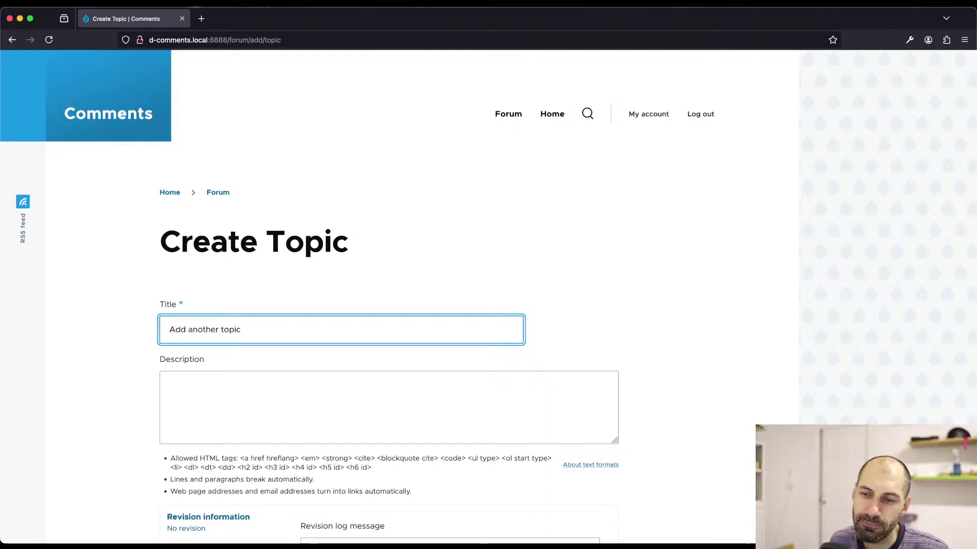
{"action": "scroll", "coordinate": [202, 343], "scroll_direction": "down", "scroll_amount": 5}
{"action": "left_click", "coordinate": [184, 438]}
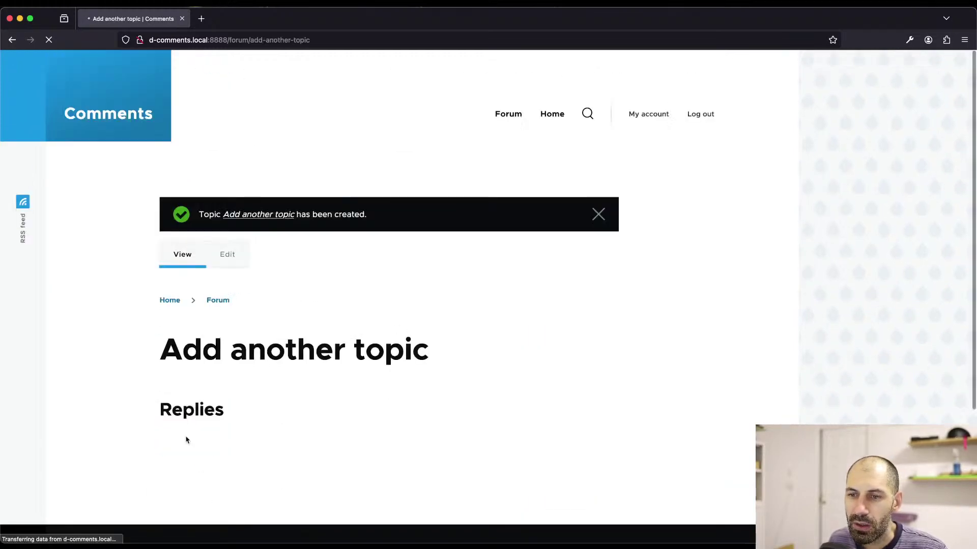
- Post a test reply 'aoeuaoeu' on it and return to the forum list
{"action": "scroll", "coordinate": [186, 438], "scroll_direction": "down", "scroll_amount": 3}
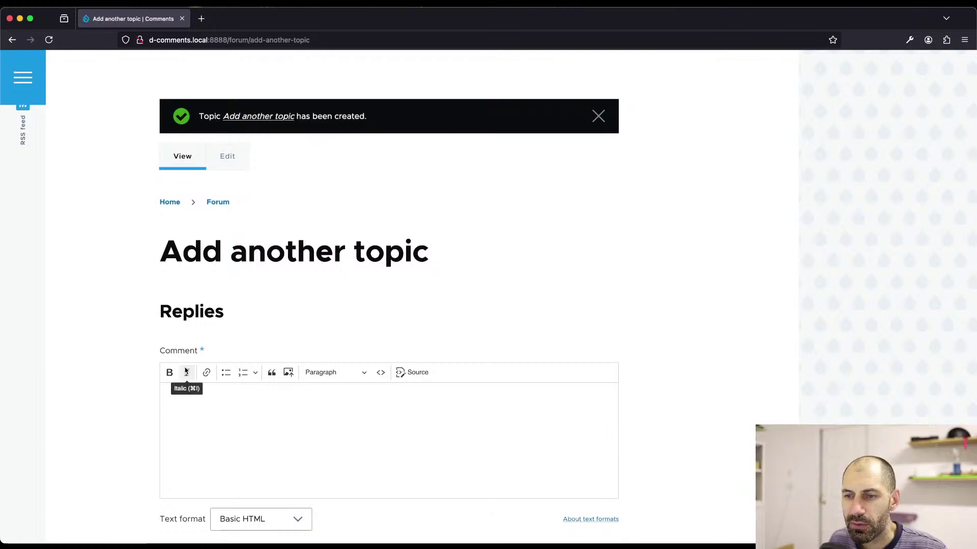
{"action": "scroll", "coordinate": [186, 372], "scroll_direction": "down", "scroll_amount": 3}
{"action": "left_click", "coordinate": [362, 338]}
{"action": "type", "text": "aoeuaoeu"}
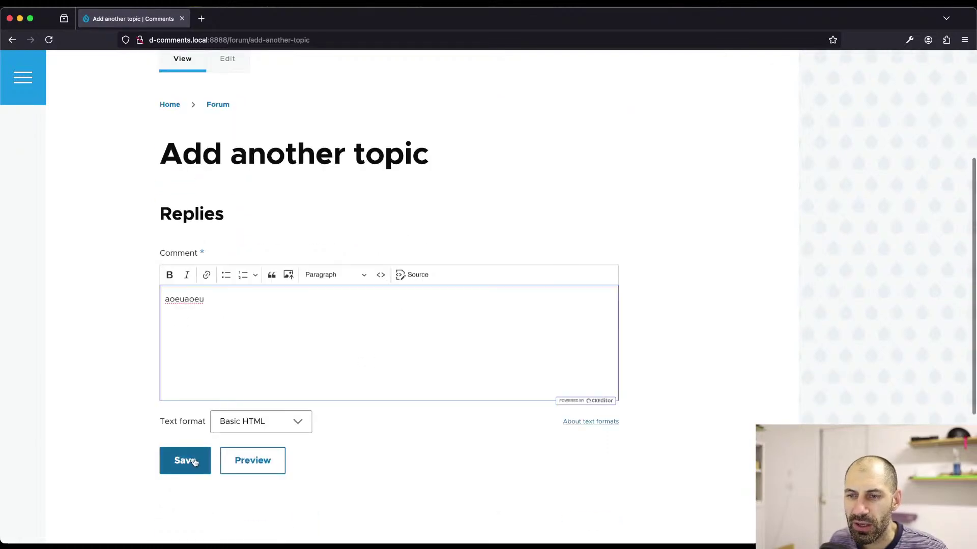
{"action": "left_click", "coordinate": [194, 461]}
{"action": "scroll", "coordinate": [207, 364], "scroll_direction": "up", "scroll_amount": 5}
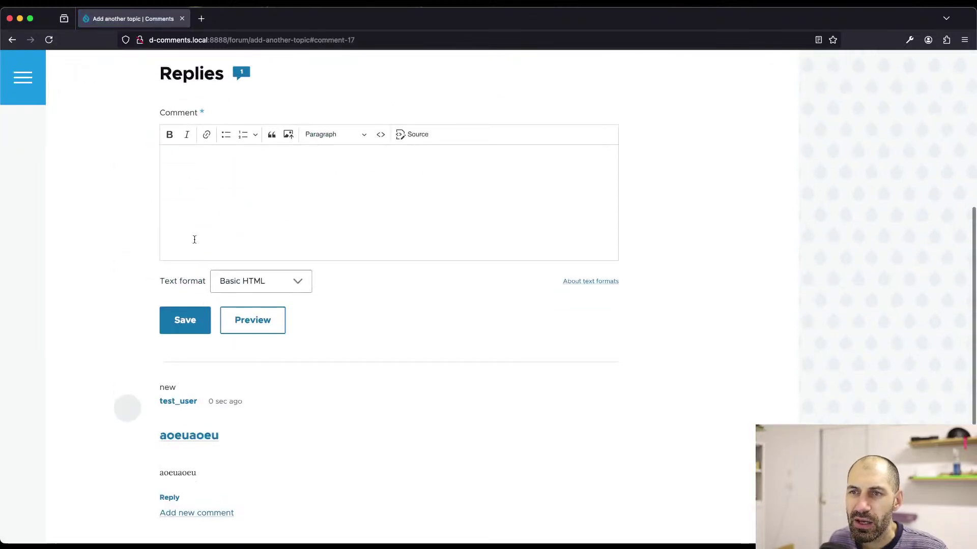
{"action": "scroll", "coordinate": [199, 224], "scroll_direction": "up", "scroll_amount": 5}
{"action": "left_click", "coordinate": [218, 173]}
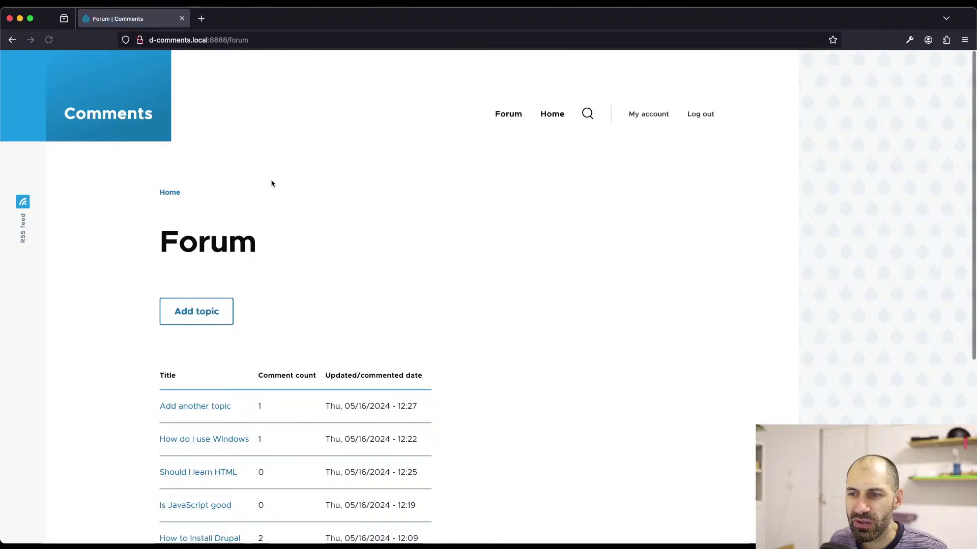
{"action": "scroll", "coordinate": [258, 338], "scroll_direction": "down", "scroll_amount": 5}
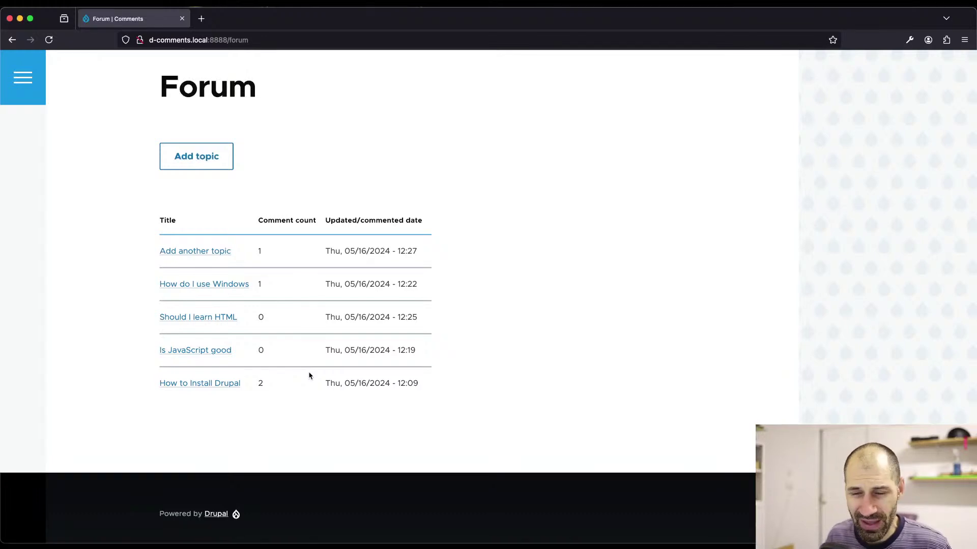
- Open 'Add another topic' from the forum list and bring up its Edit form
{"action": "scroll", "coordinate": [432, 259], "scroll_direction": "up", "scroll_amount": 3}
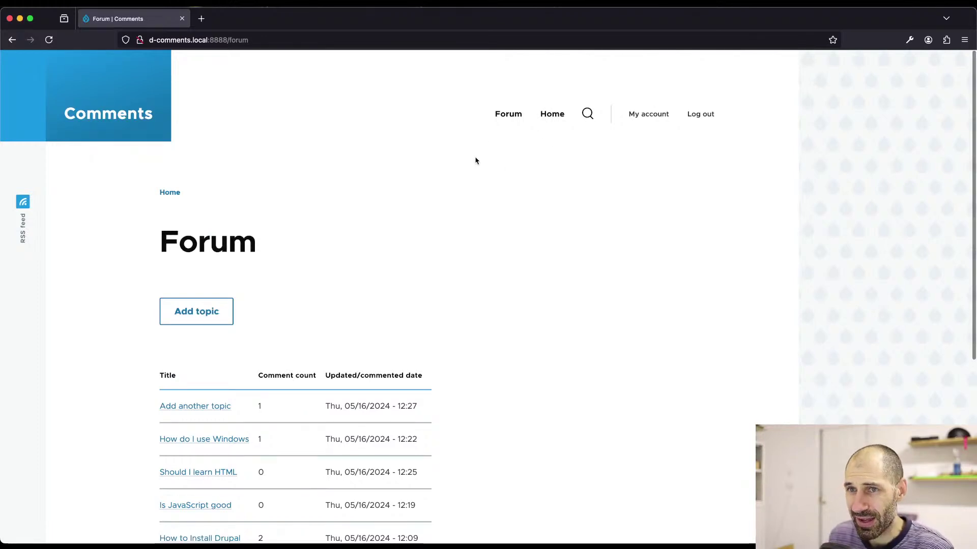
{"action": "scroll", "coordinate": [335, 448], "scroll_direction": "down", "scroll_amount": 3}
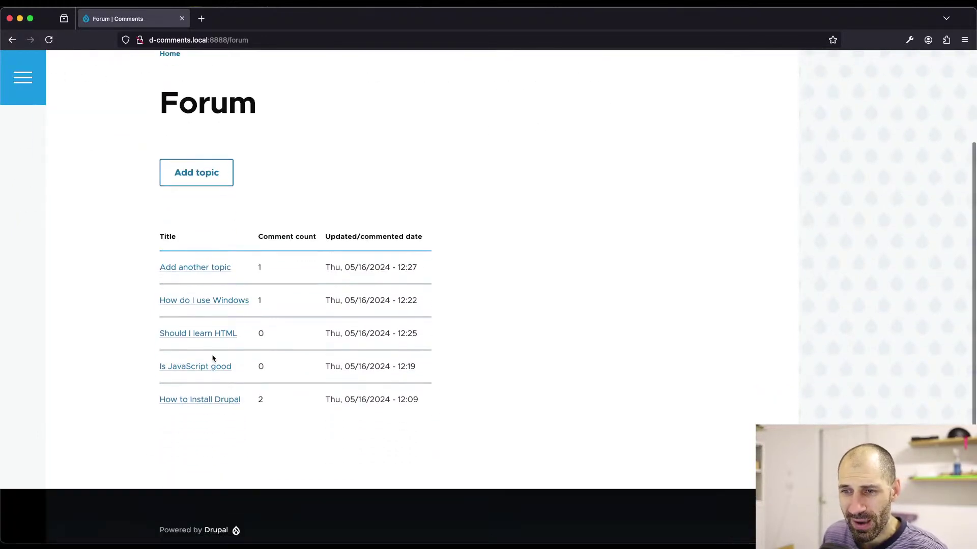
{"action": "left_click", "coordinate": [212, 364]}
{"action": "key", "text": "super+Left"}
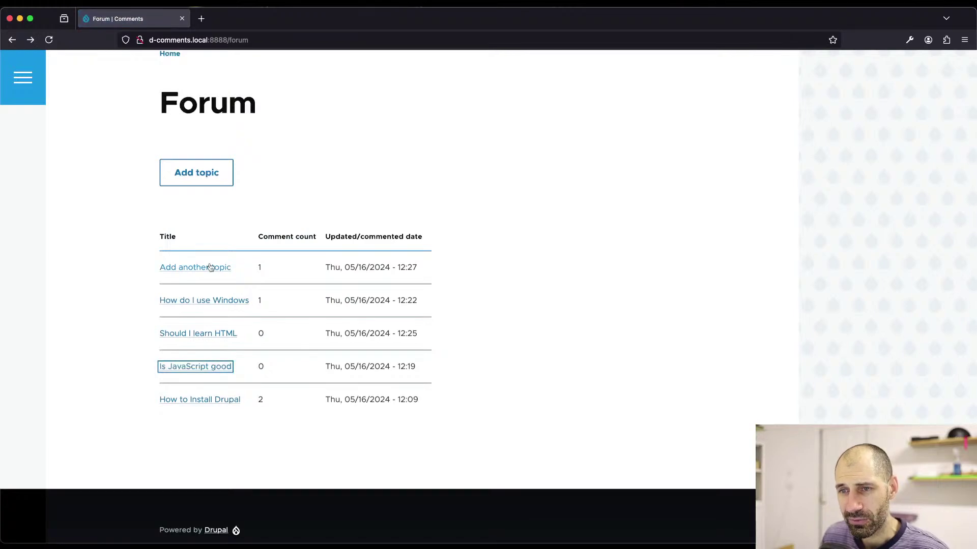
{"action": "left_click", "coordinate": [213, 272]}
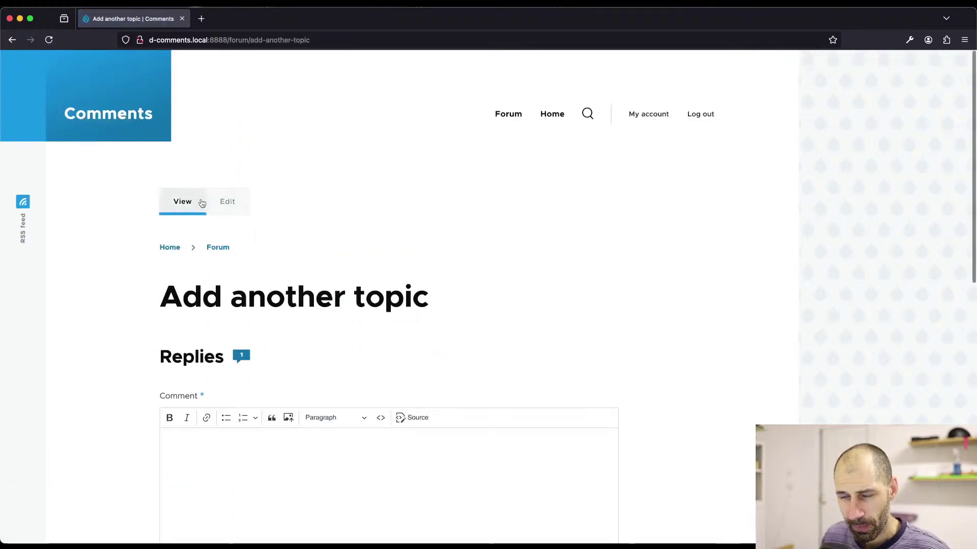
{"action": "left_click", "coordinate": [237, 203]}
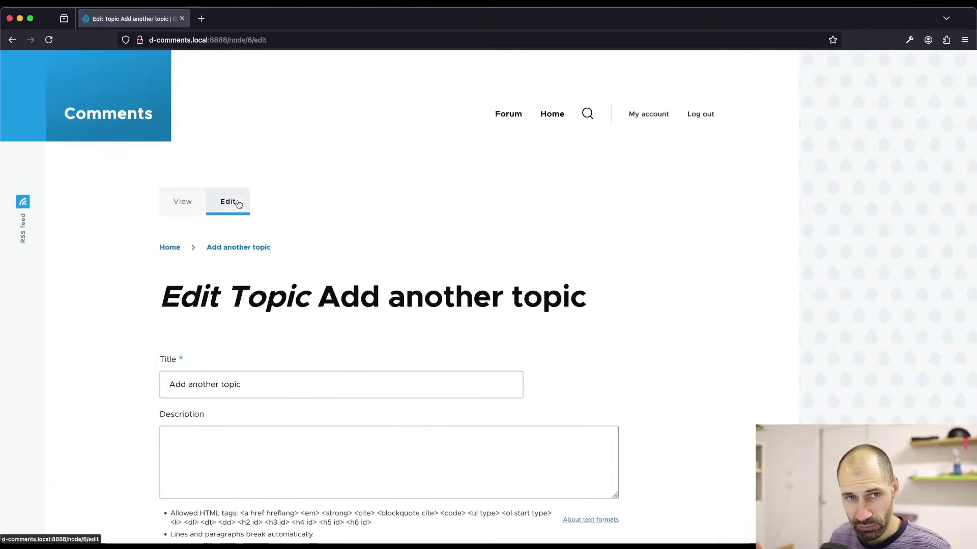